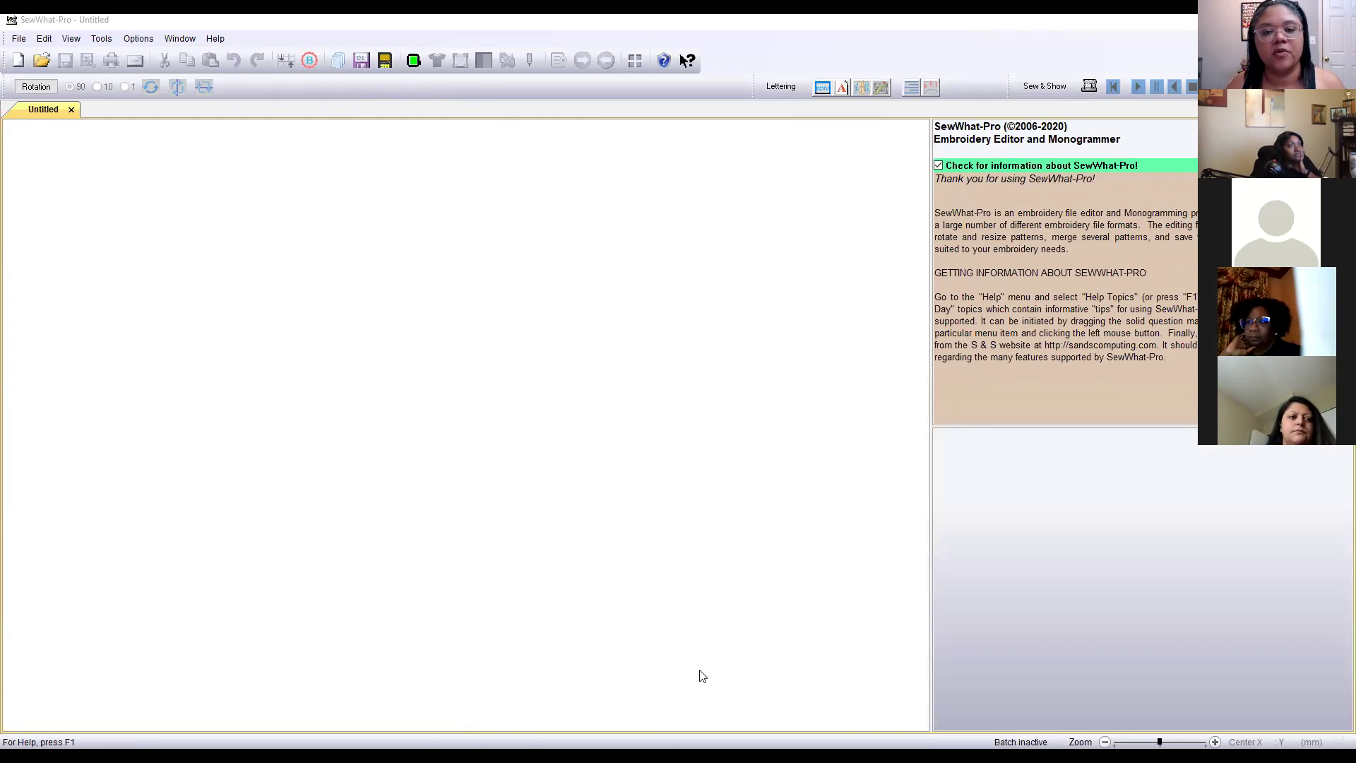
# Switch to the Embroidery Library website in the browser and look through the Free Designs category.
pyautogui.hotkey('alt', 'Tab')
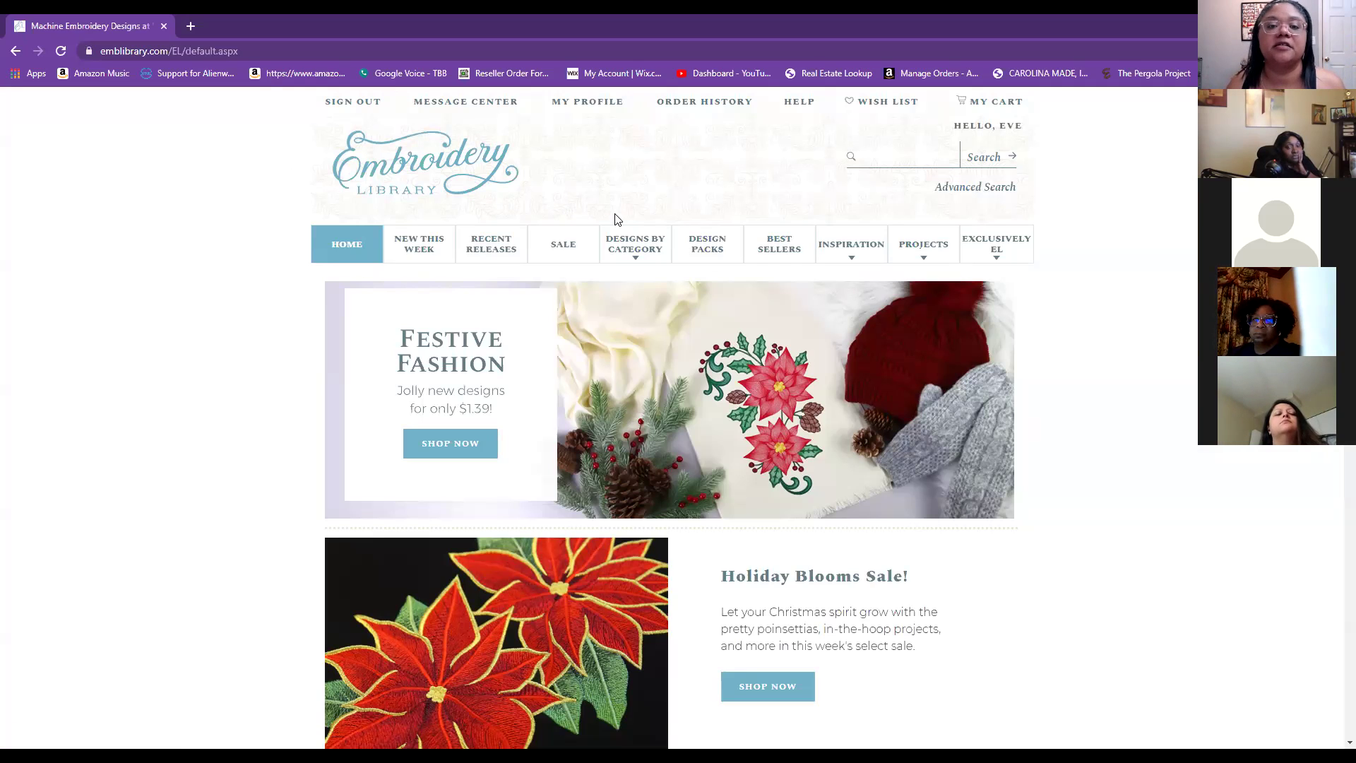
pyautogui.click(642, 243)
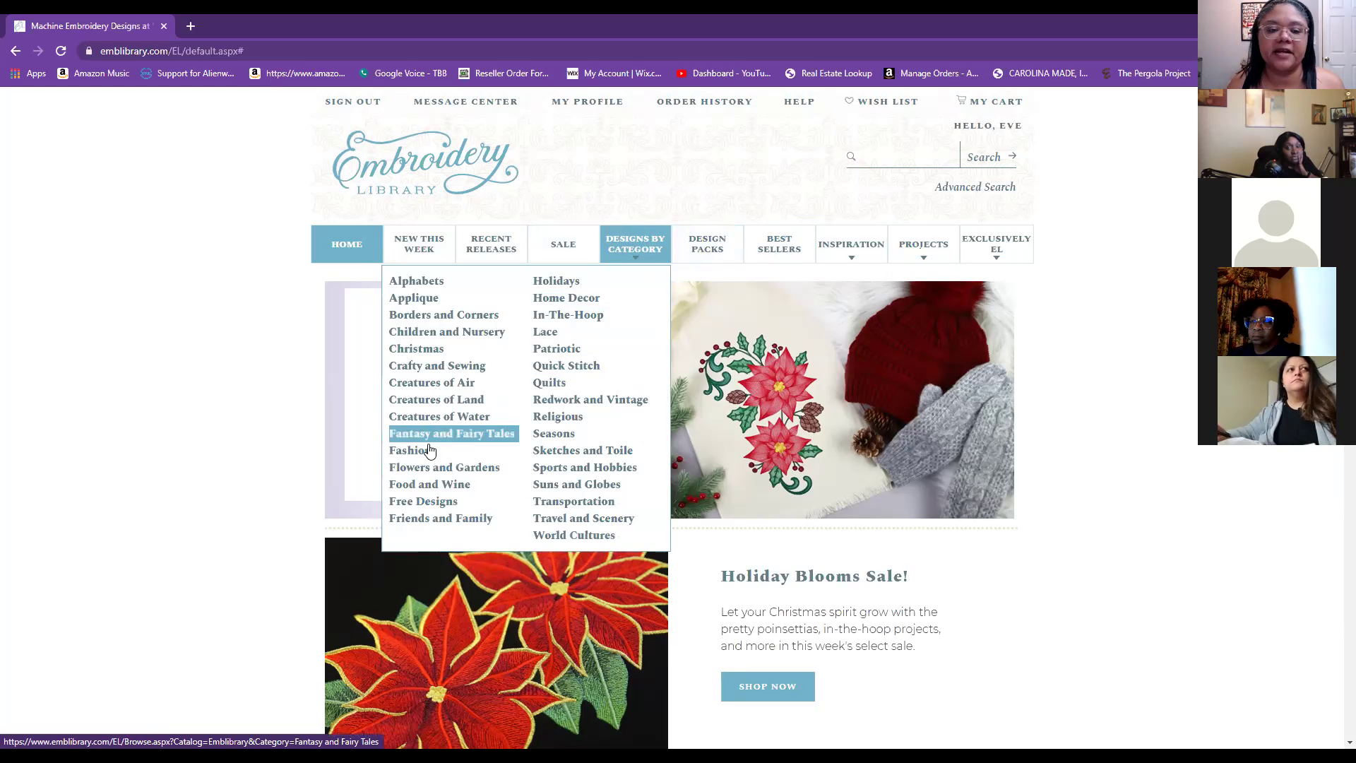
pyautogui.click(429, 507)
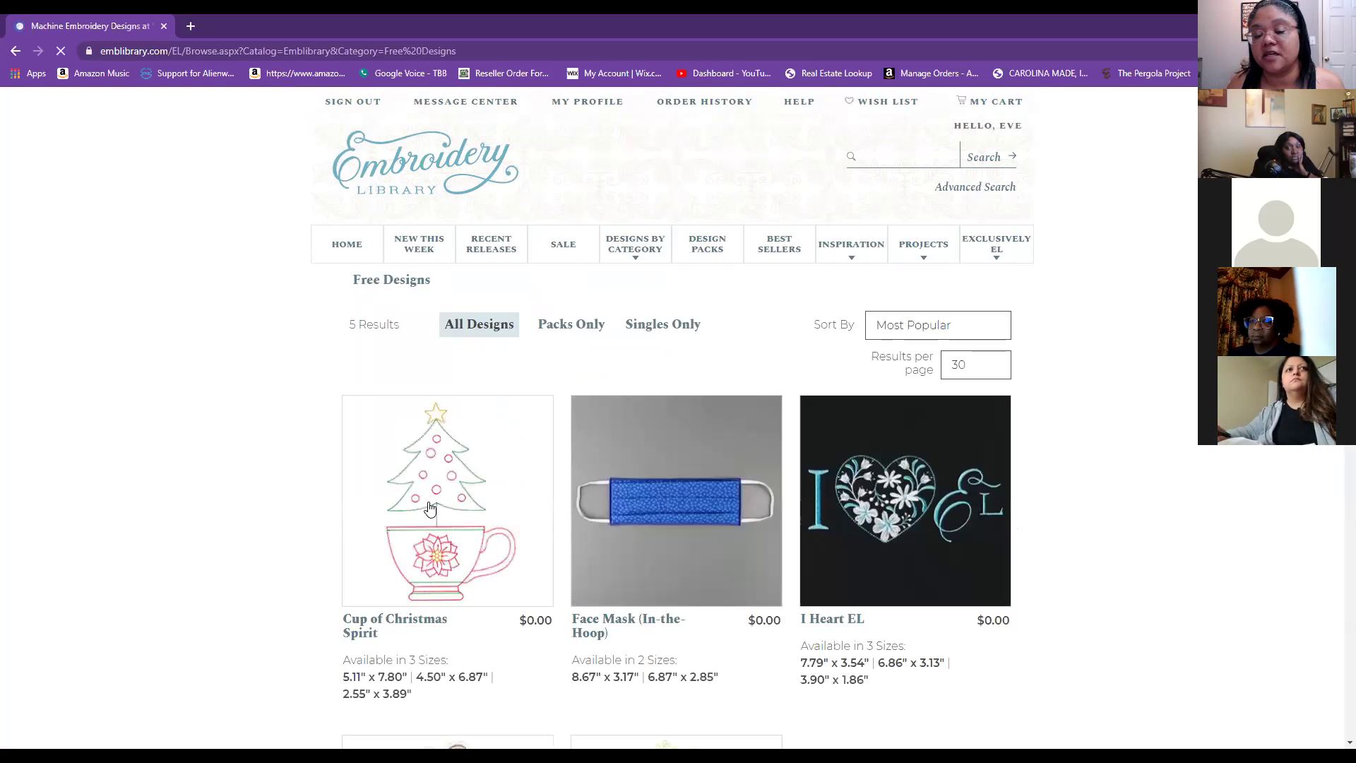
pyautogui.scroll(-2, 572, 357)
pyautogui.scroll(-2, 578, 352)
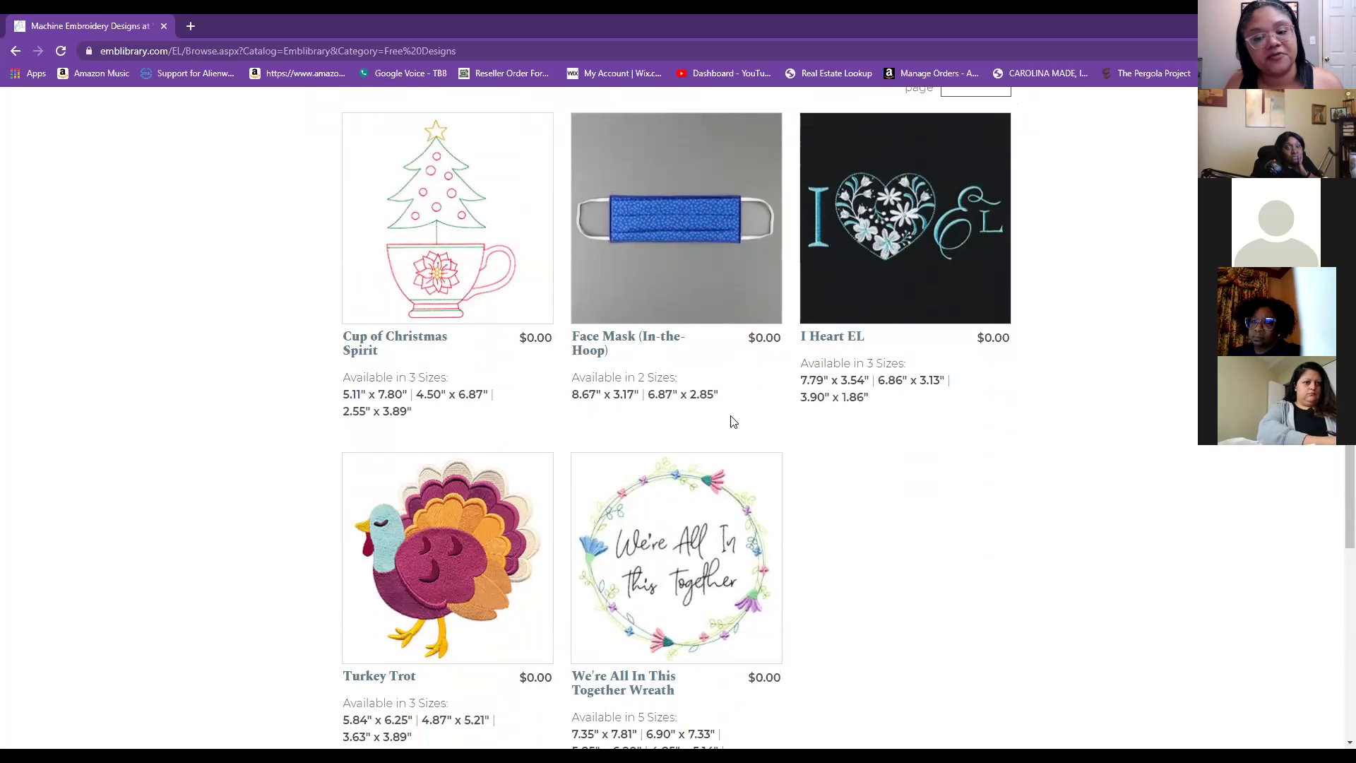
pyautogui.scroll(-1, 638, 333)
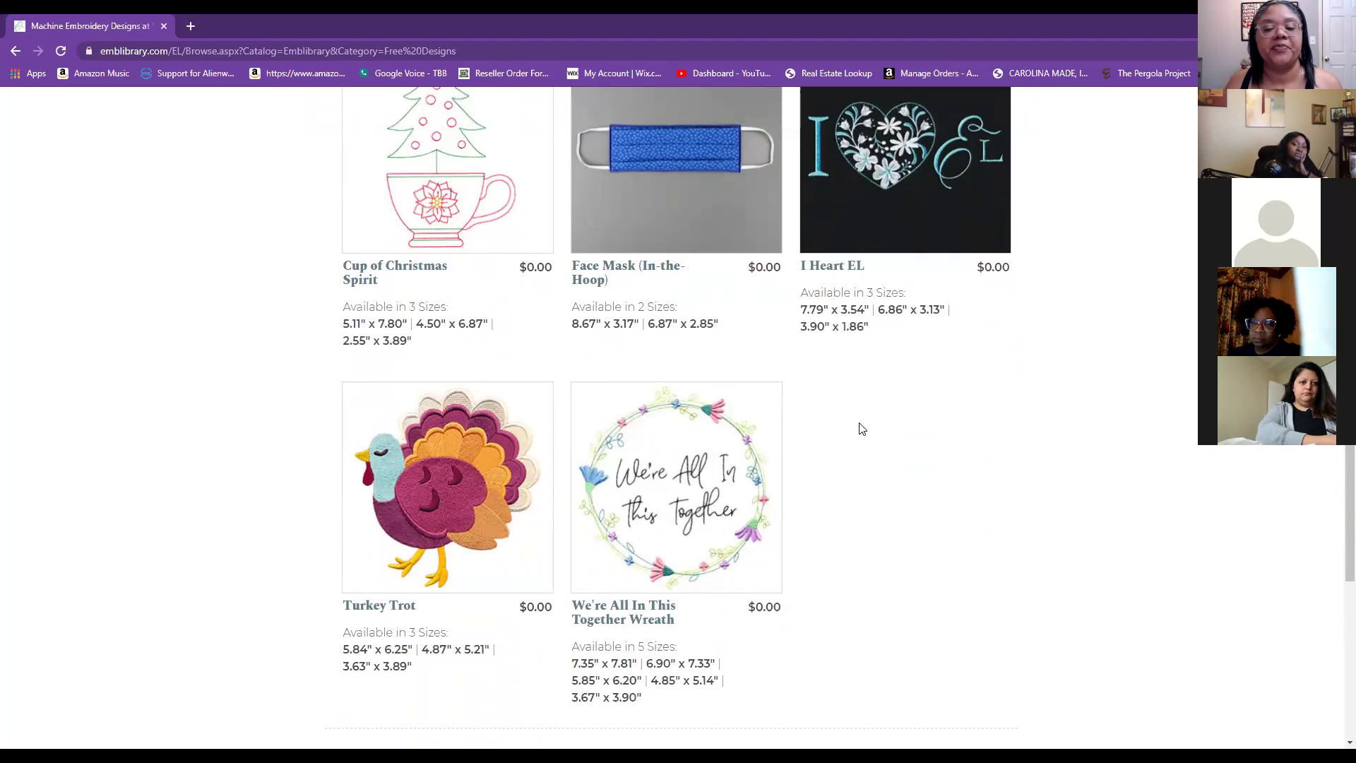
pyautogui.scroll(5, 485, 305)
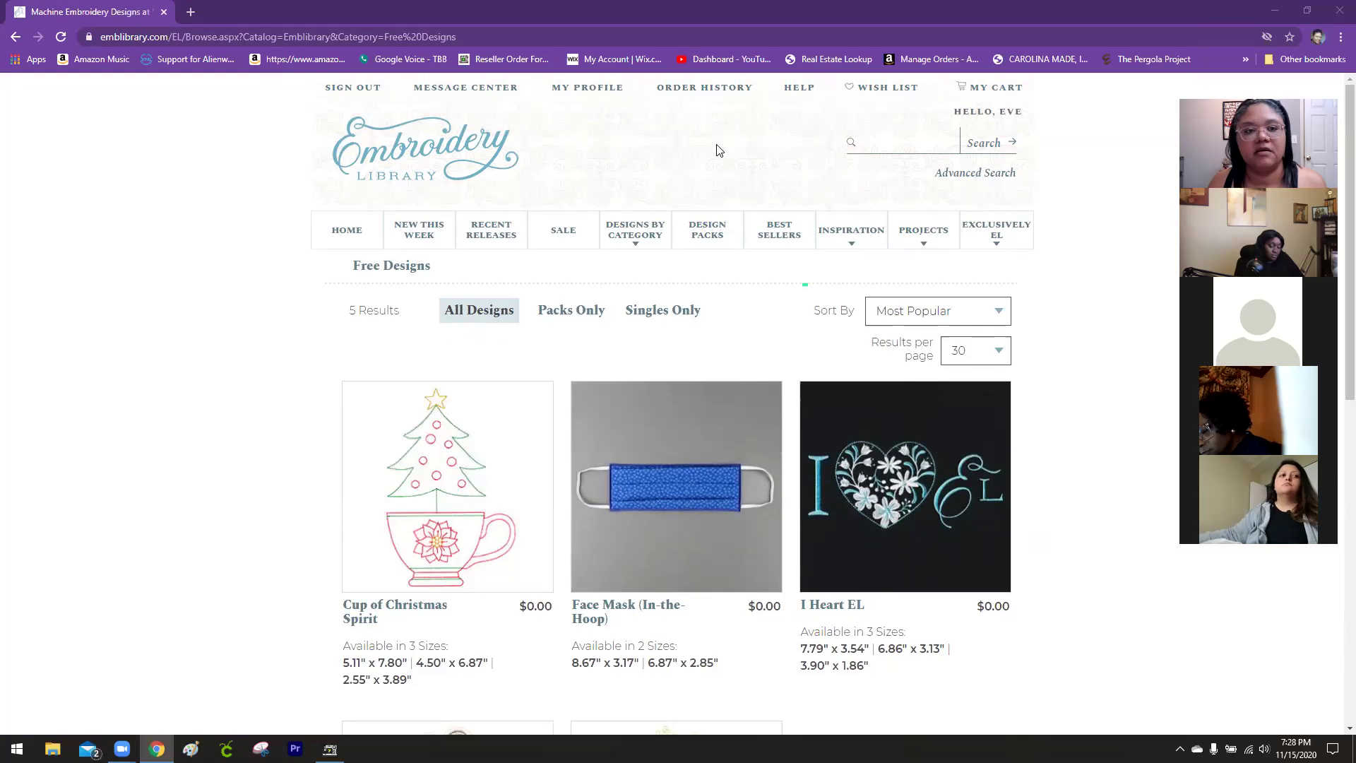
# Return to SewWhat-Pro and open the cat design M32253 from the m32253.PES folder on Local Disk (D:).
pyautogui.click(1275, 12)
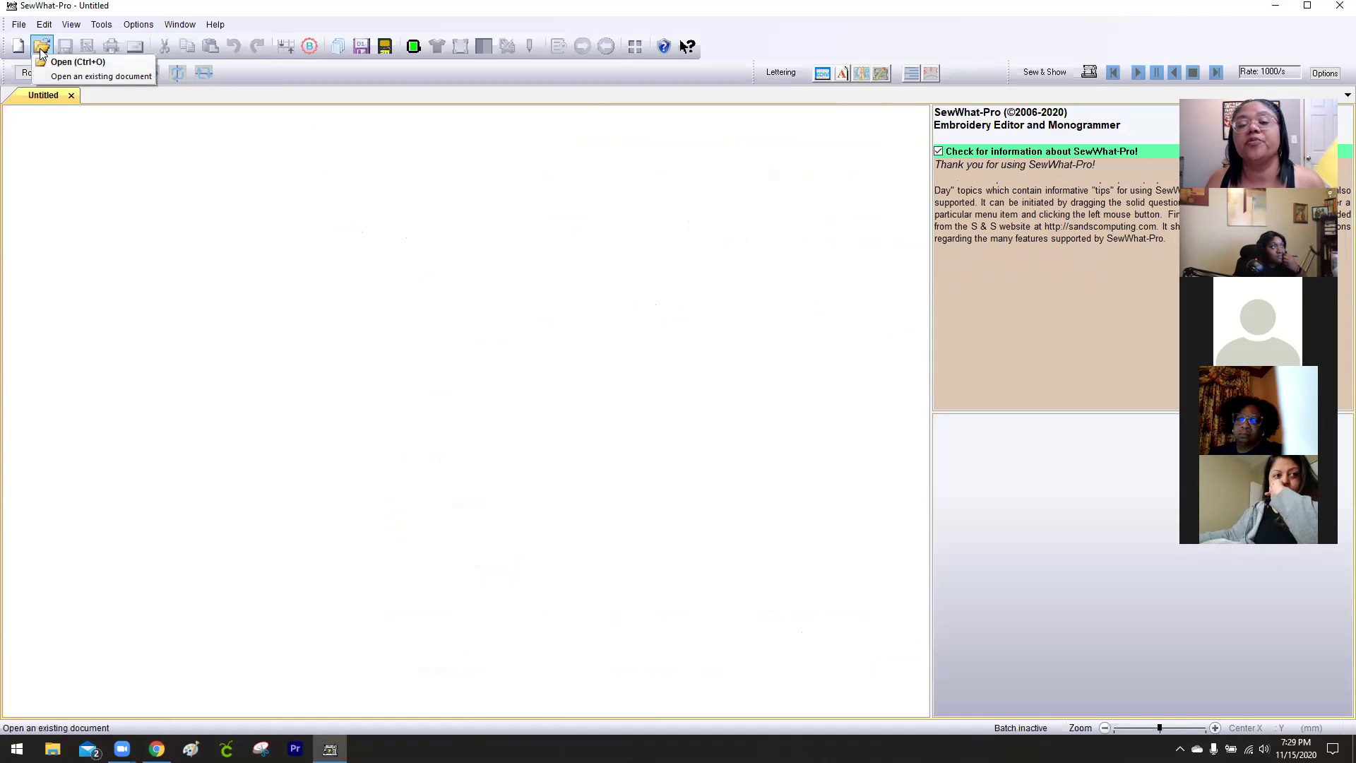
pyautogui.click(19, 24)
pyautogui.click(38, 50)
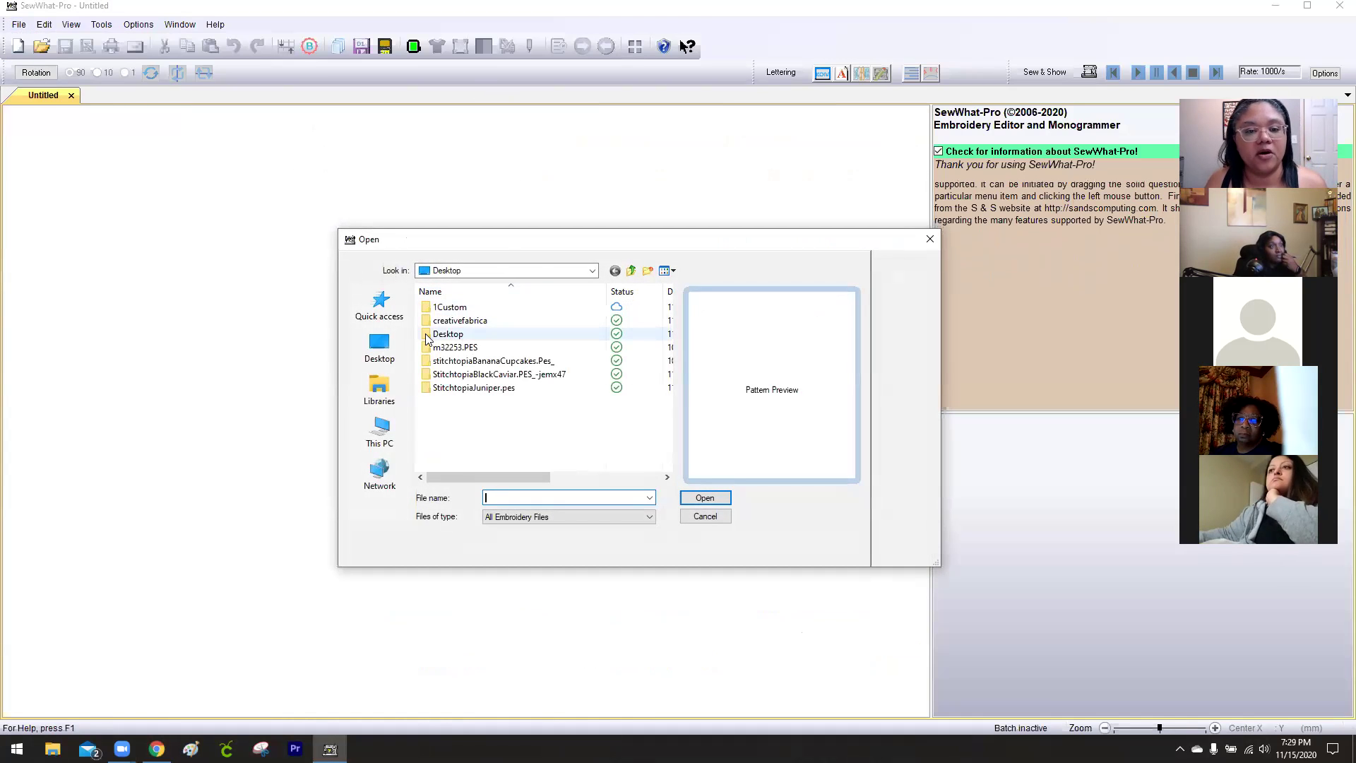
pyautogui.click(382, 433)
pyautogui.scroll(-5, 481, 438)
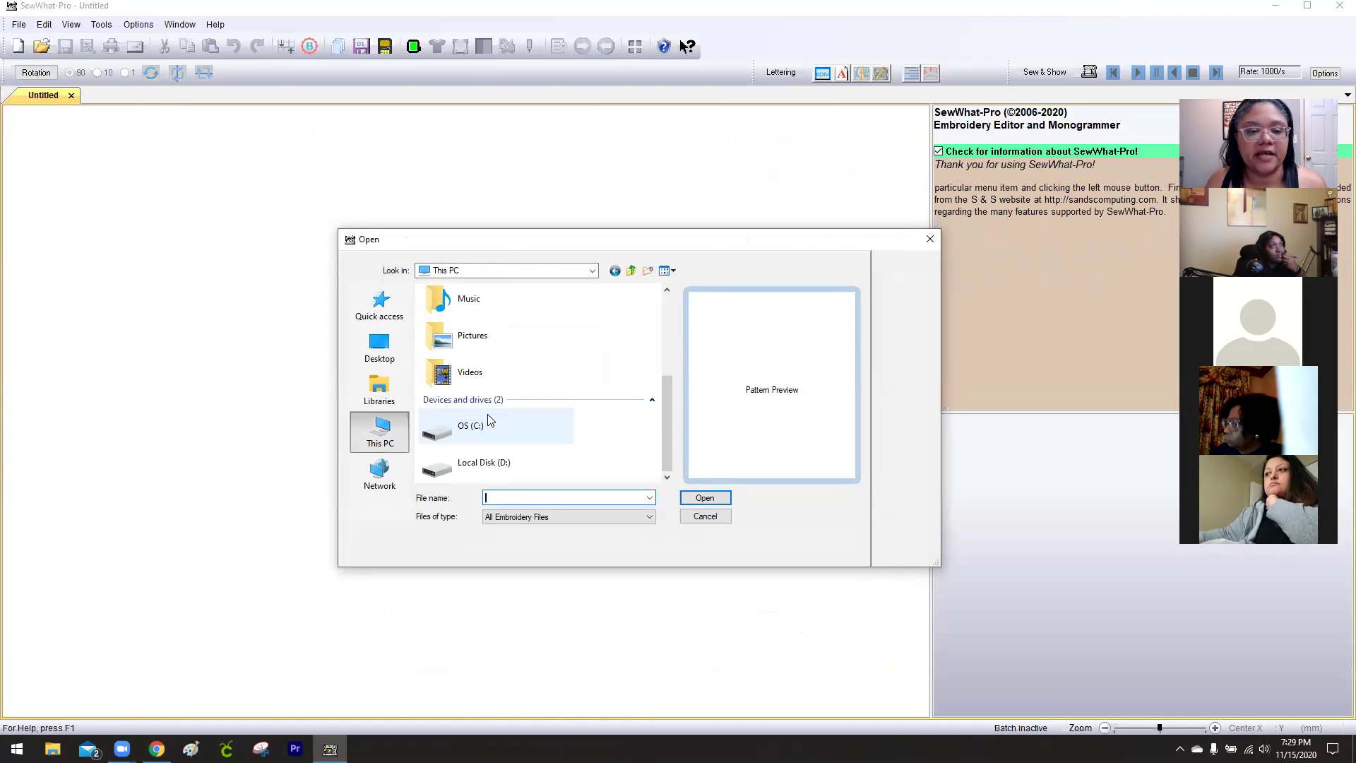
pyautogui.doubleClick(484, 472)
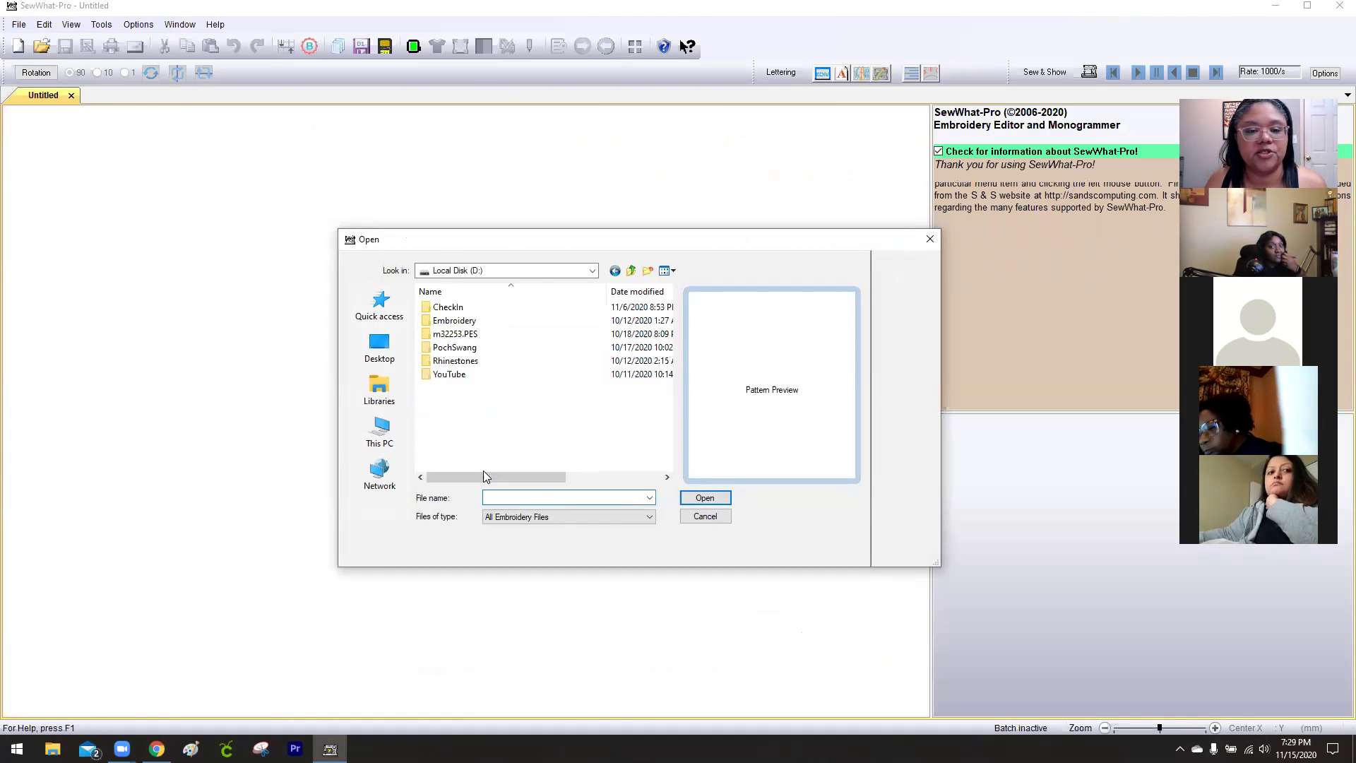
pyautogui.doubleClick(465, 334)
pyautogui.click(456, 320)
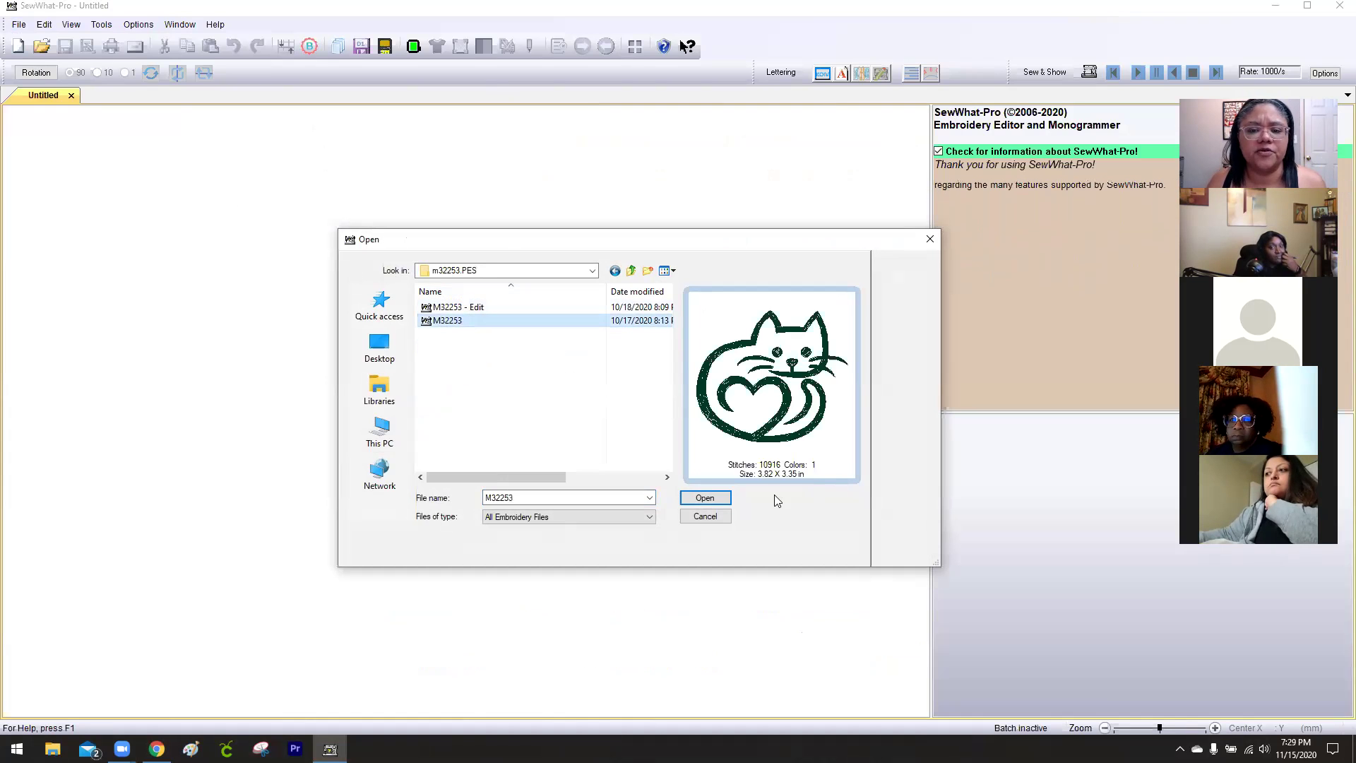
pyautogui.click(705, 498)
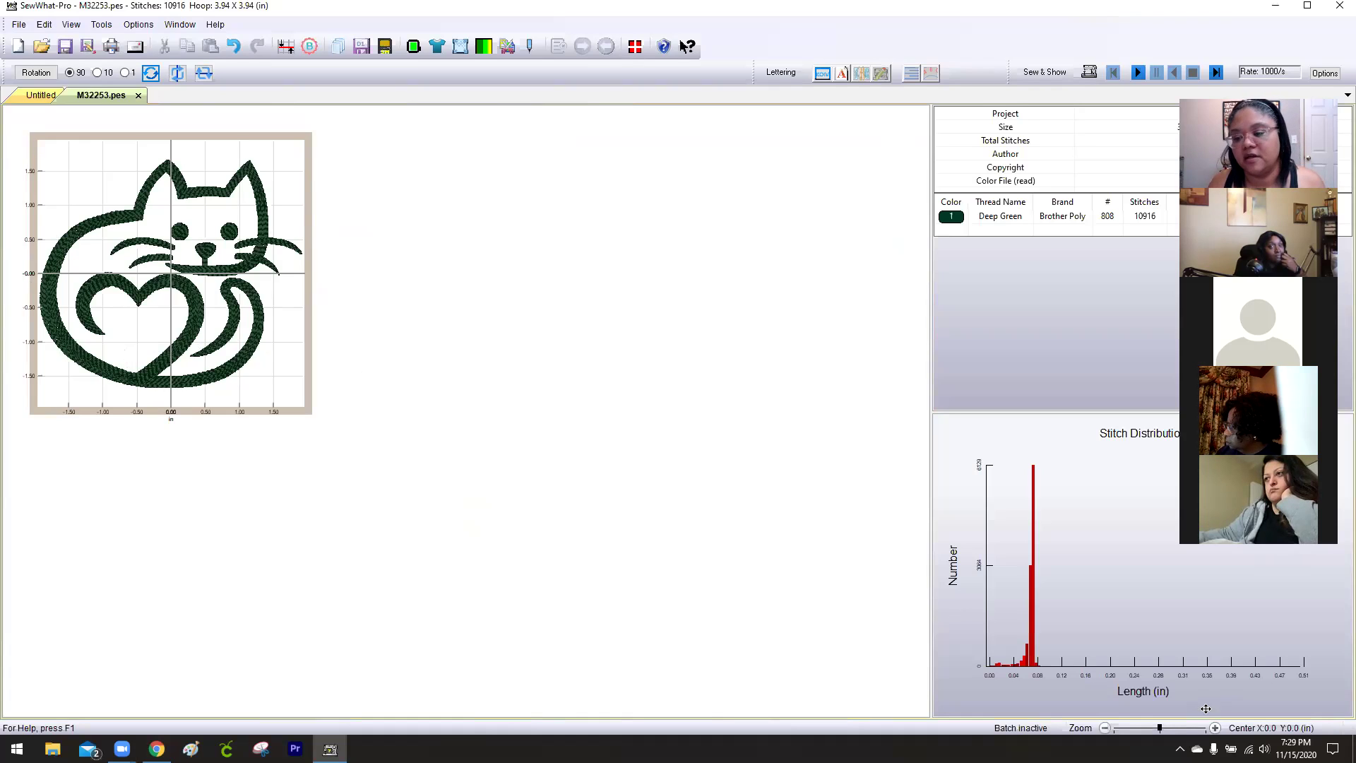
# Open the hoop properties for the cat design and look through the machine brands offered.
pyautogui.click(1166, 732)
pyautogui.scroll(-2, 1165, 732)
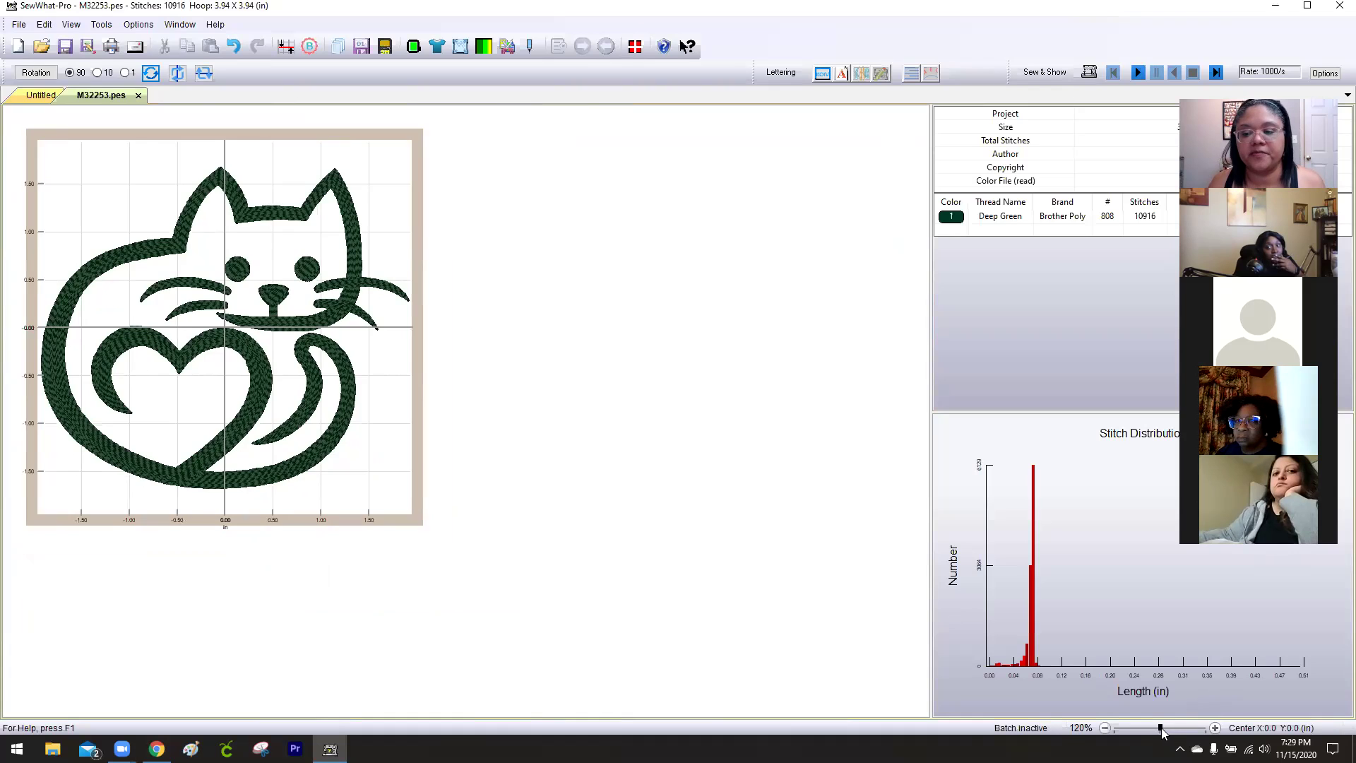
pyautogui.scroll(-2, 1164, 732)
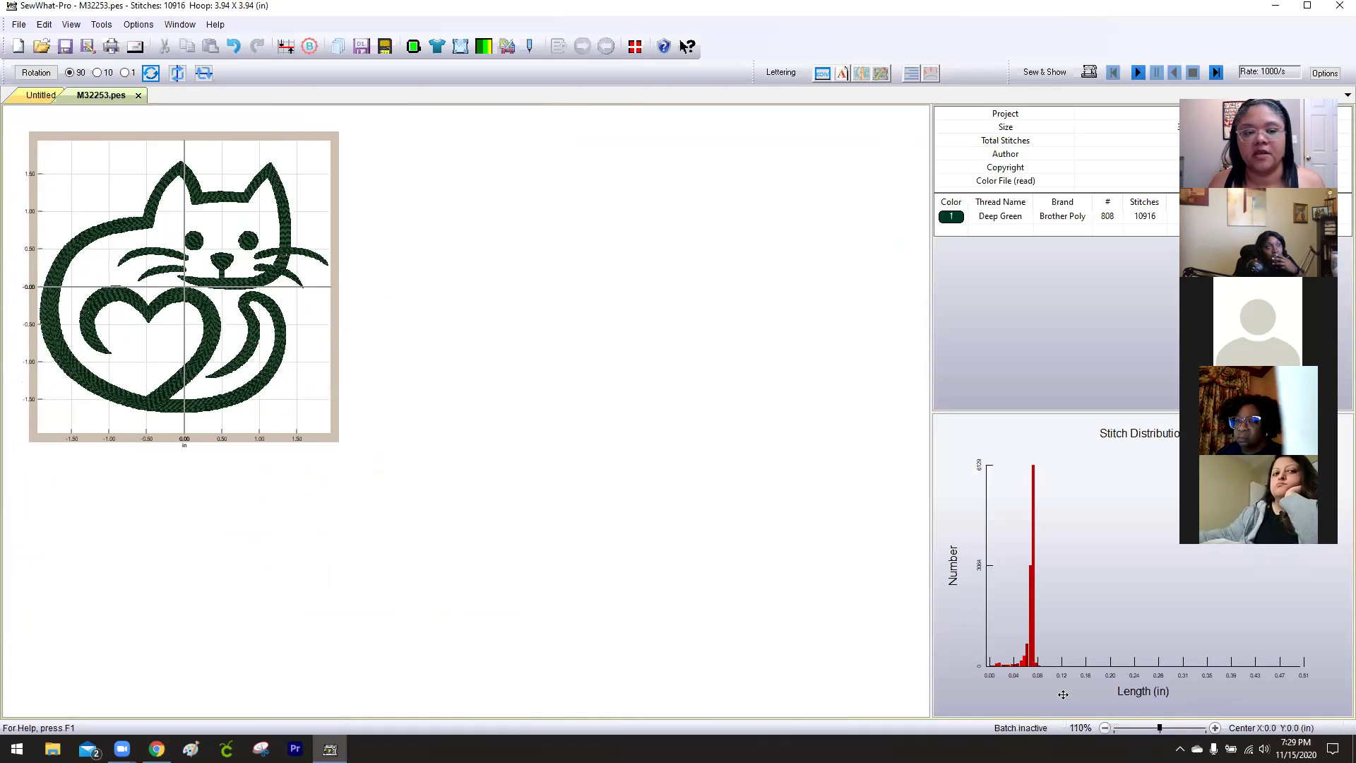
pyautogui.click(414, 45)
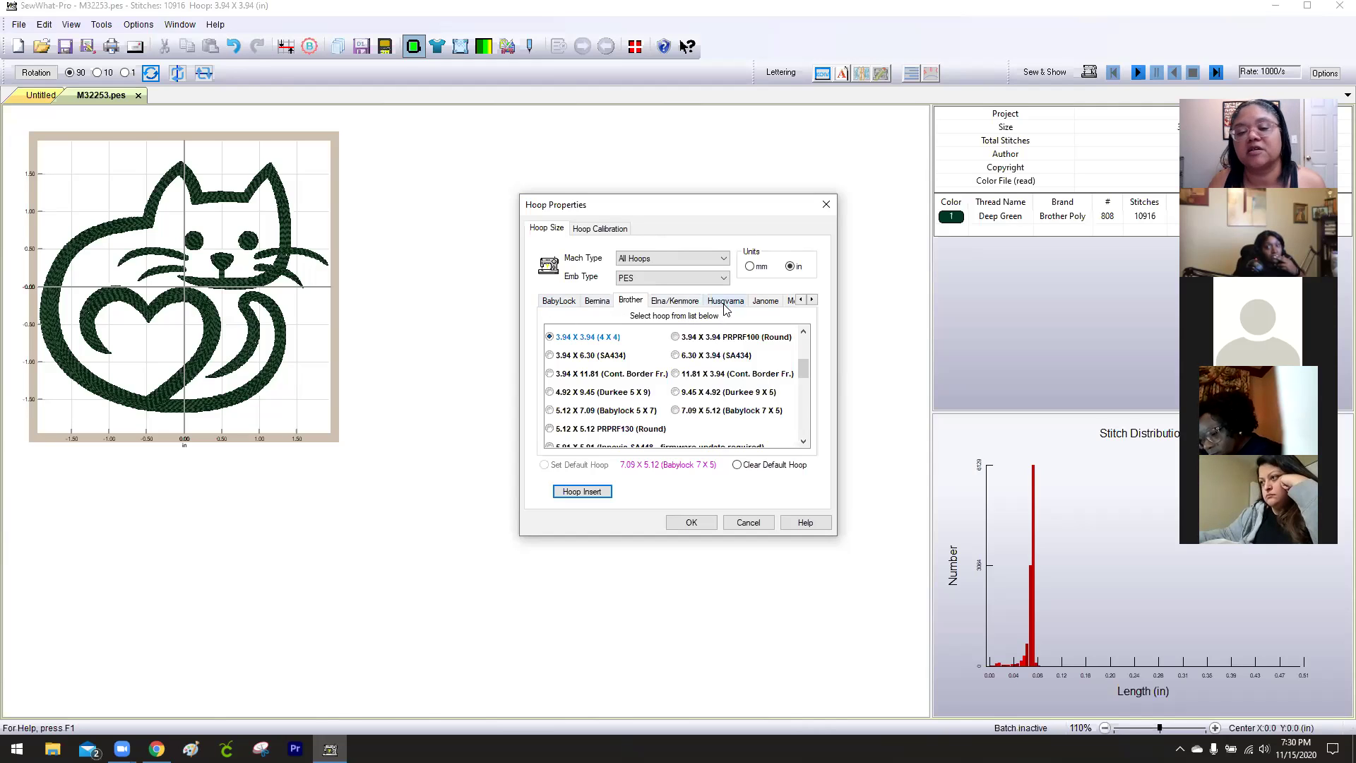
pyautogui.click(813, 301)
pyautogui.click(813, 300)
pyautogui.click(812, 300)
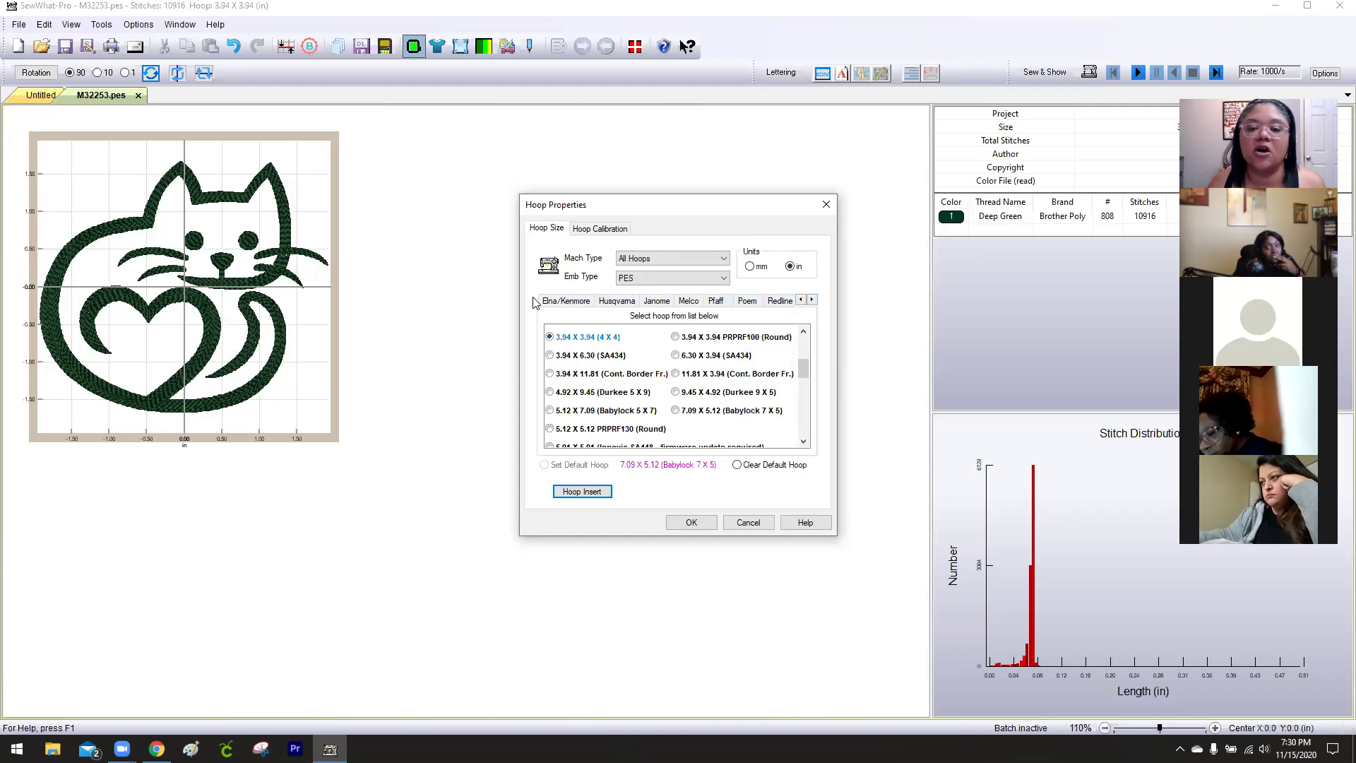
pyautogui.click(799, 300)
pyautogui.click(800, 300)
pyautogui.click(801, 301)
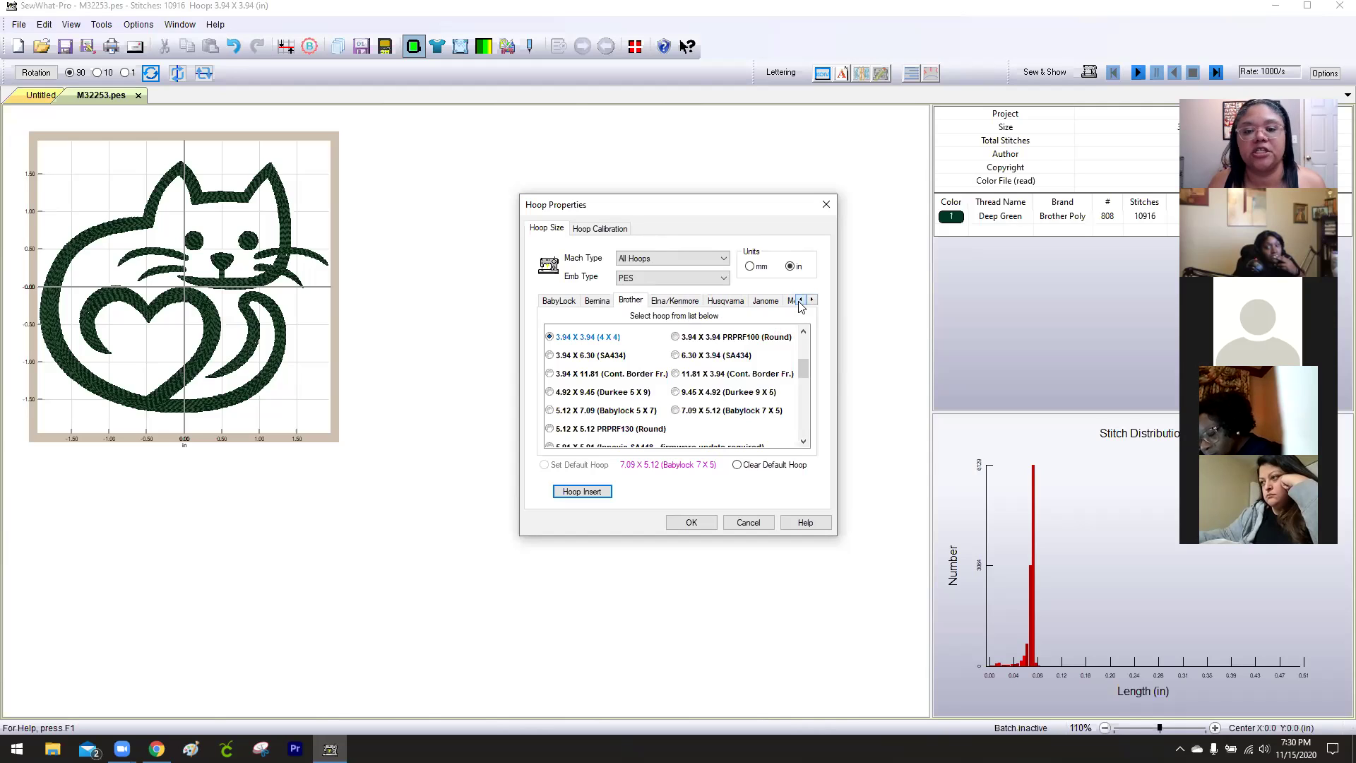
# Review the hoop sizes available for Husqvarna machines.
pyautogui.click(719, 303)
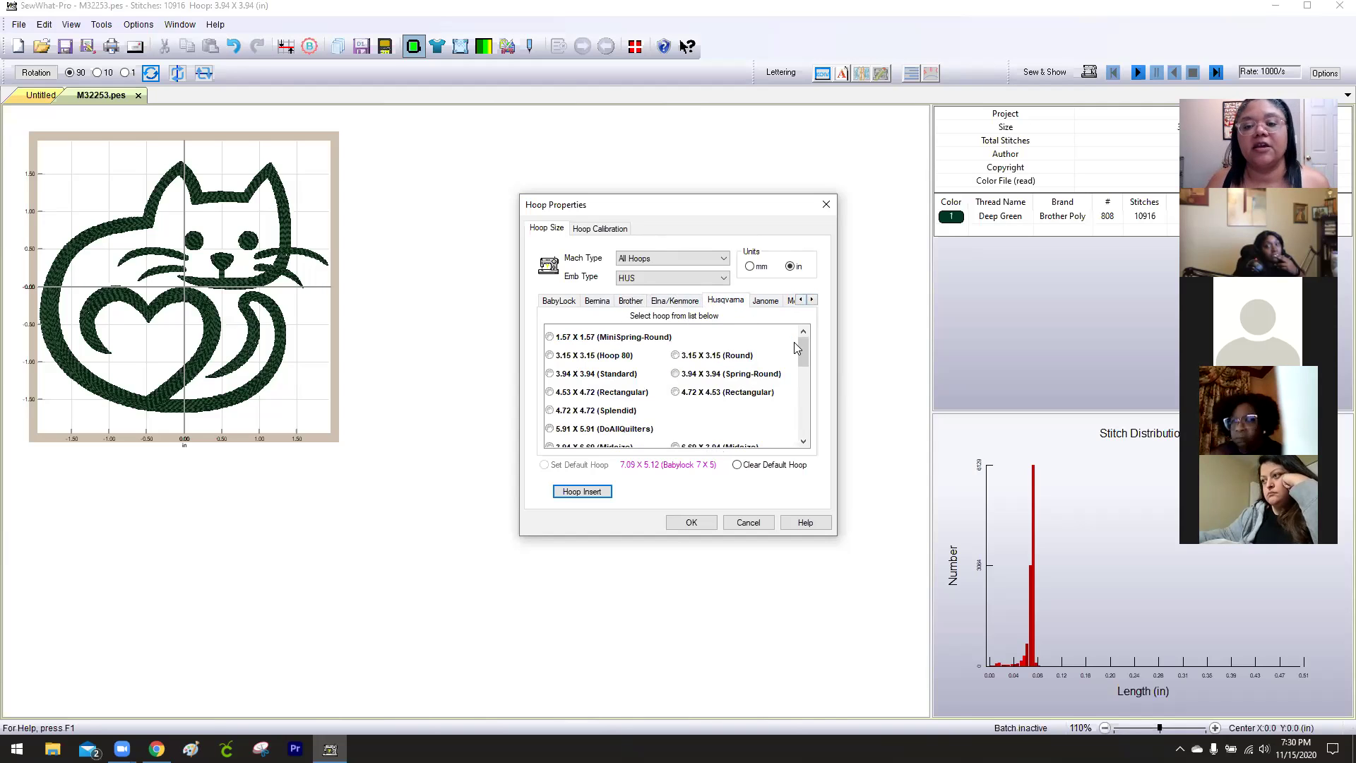
pyautogui.scroll(-1, 811, 345)
pyautogui.moveTo(818, 364); pyautogui.dragTo(797, 332)
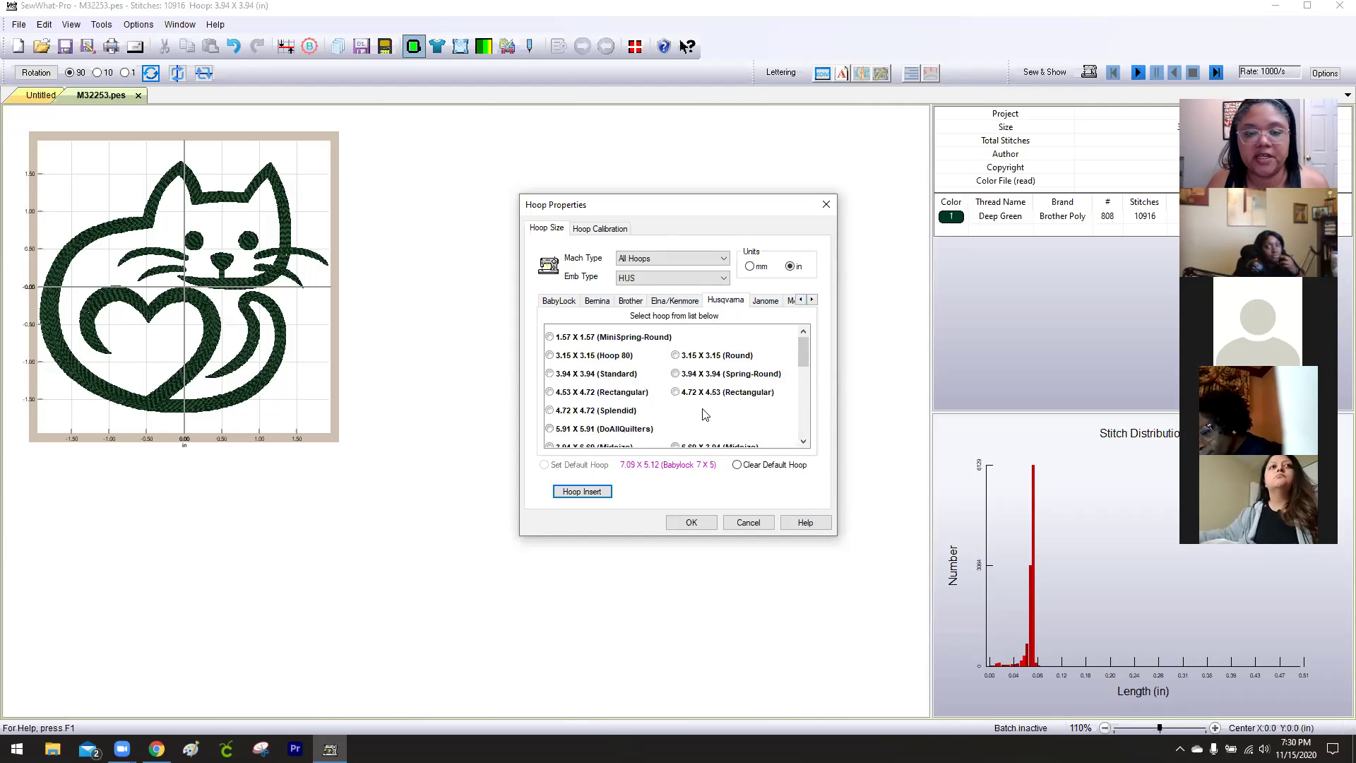
pyautogui.moveTo(807, 358)
pyautogui.mouseDown()
pyautogui.moveTo(798, 433)
pyautogui.moveTo(802, 359)
pyautogui.mouseUp()
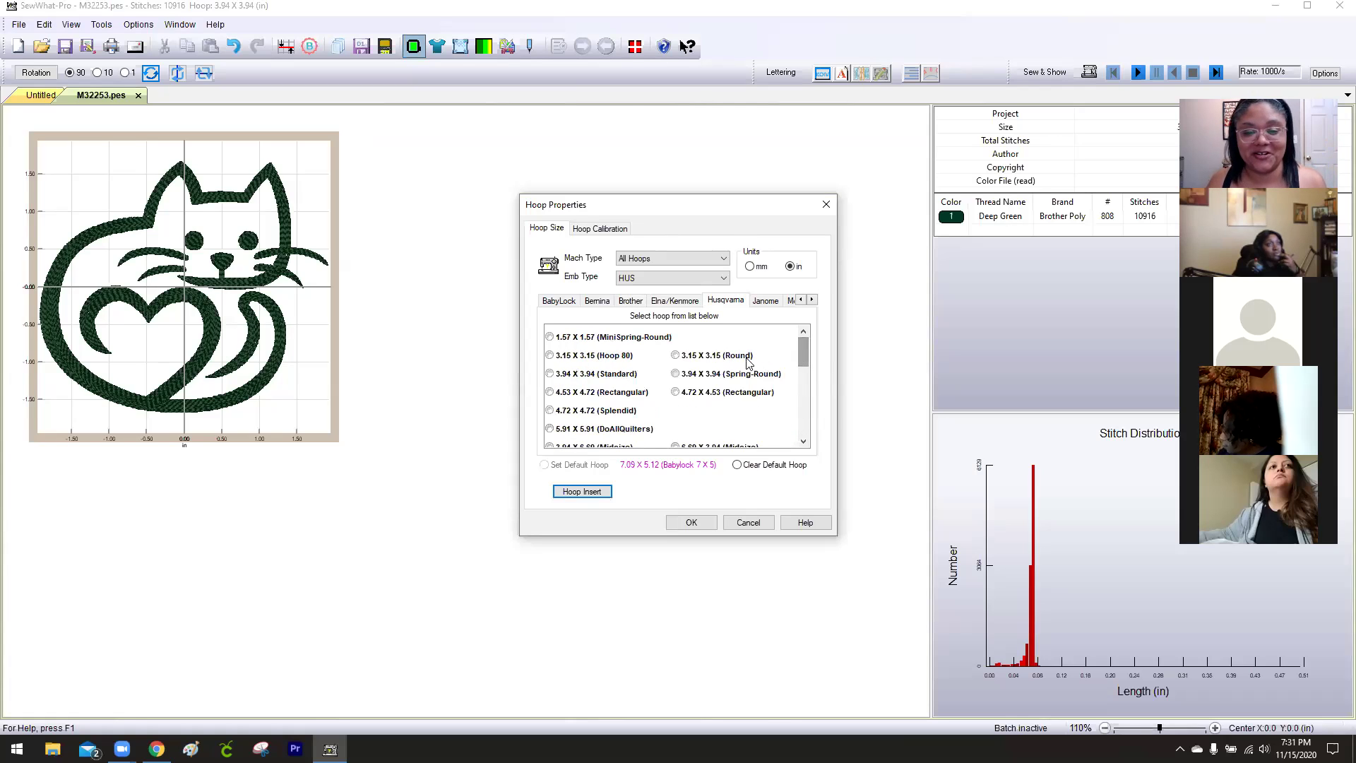
# Compare the Brother hoop options and apply the 7.09 X 5.12 (Babylock 7 X 5) hoop to the design.
pyautogui.click(635, 302)
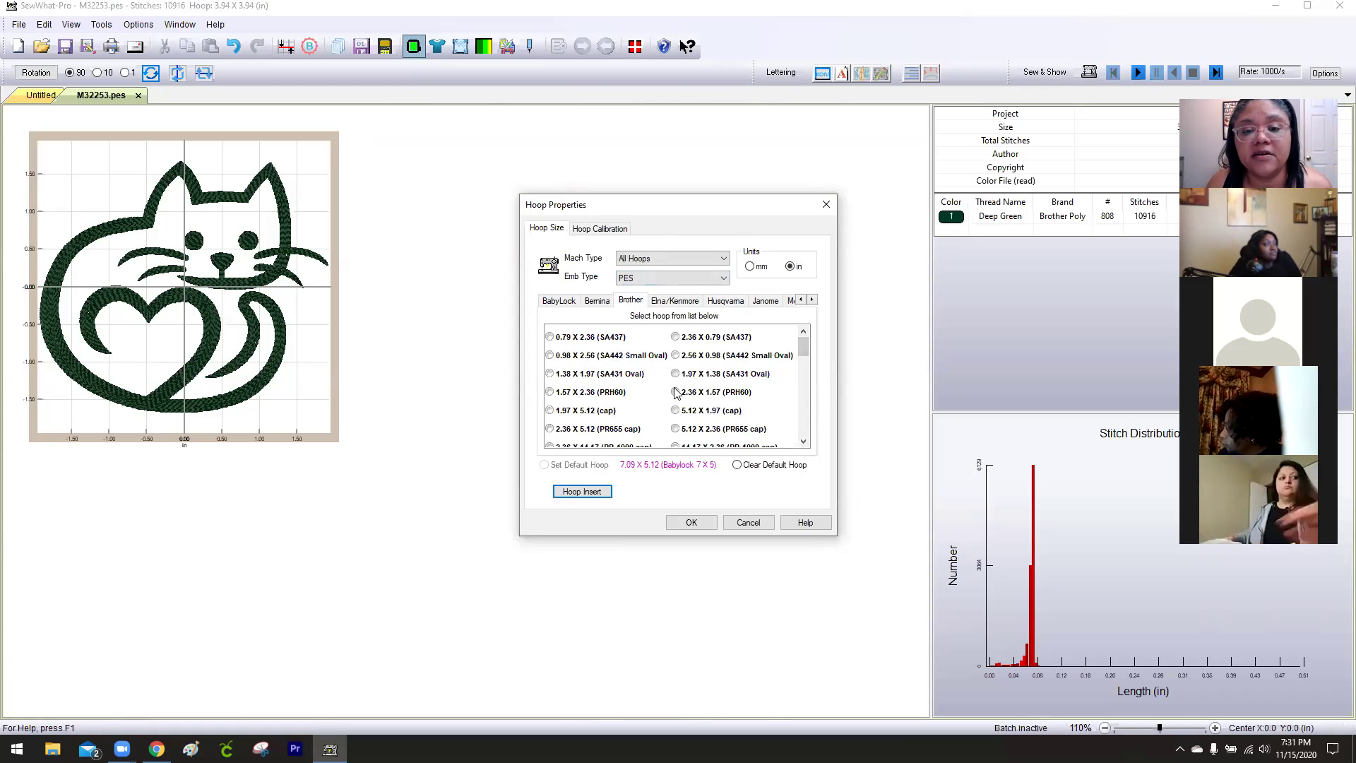
pyautogui.moveTo(803, 349); pyautogui.dragTo(806, 378)
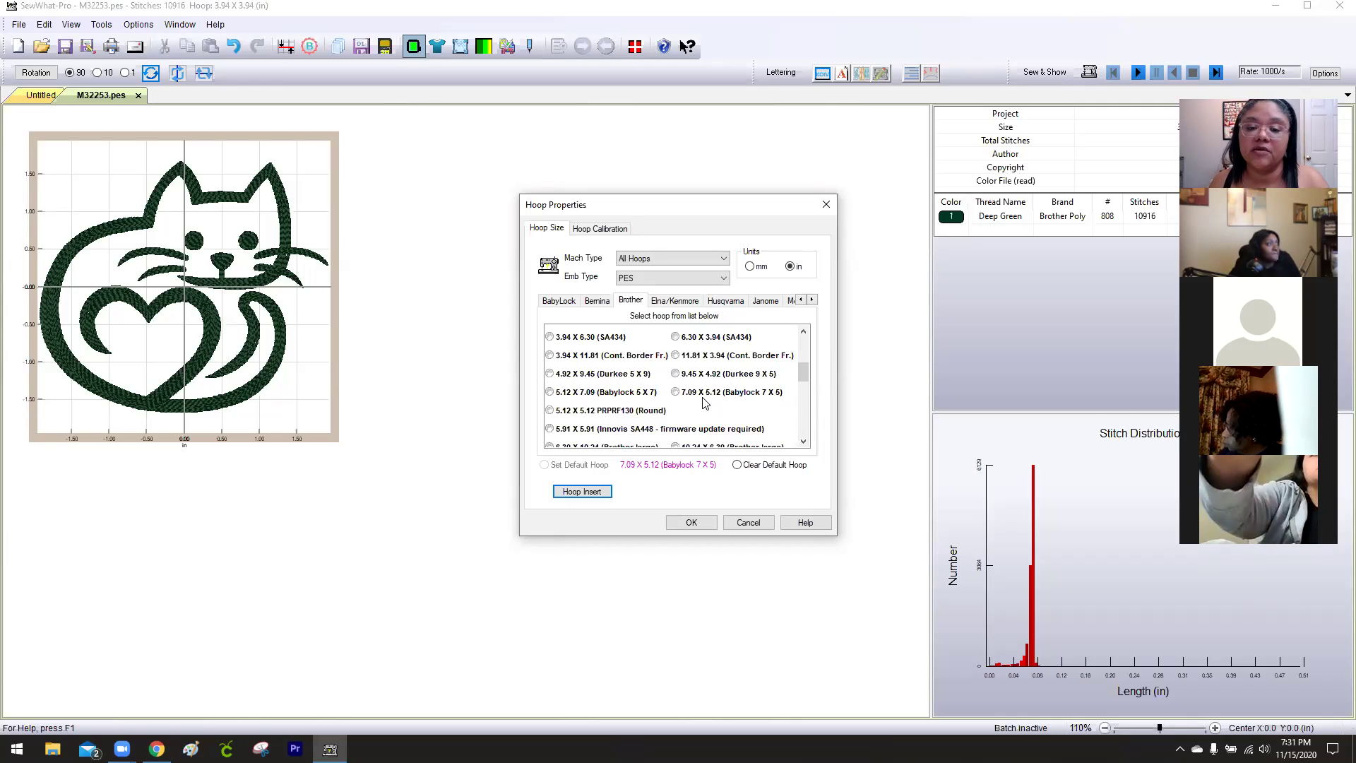
pyautogui.click(550, 393)
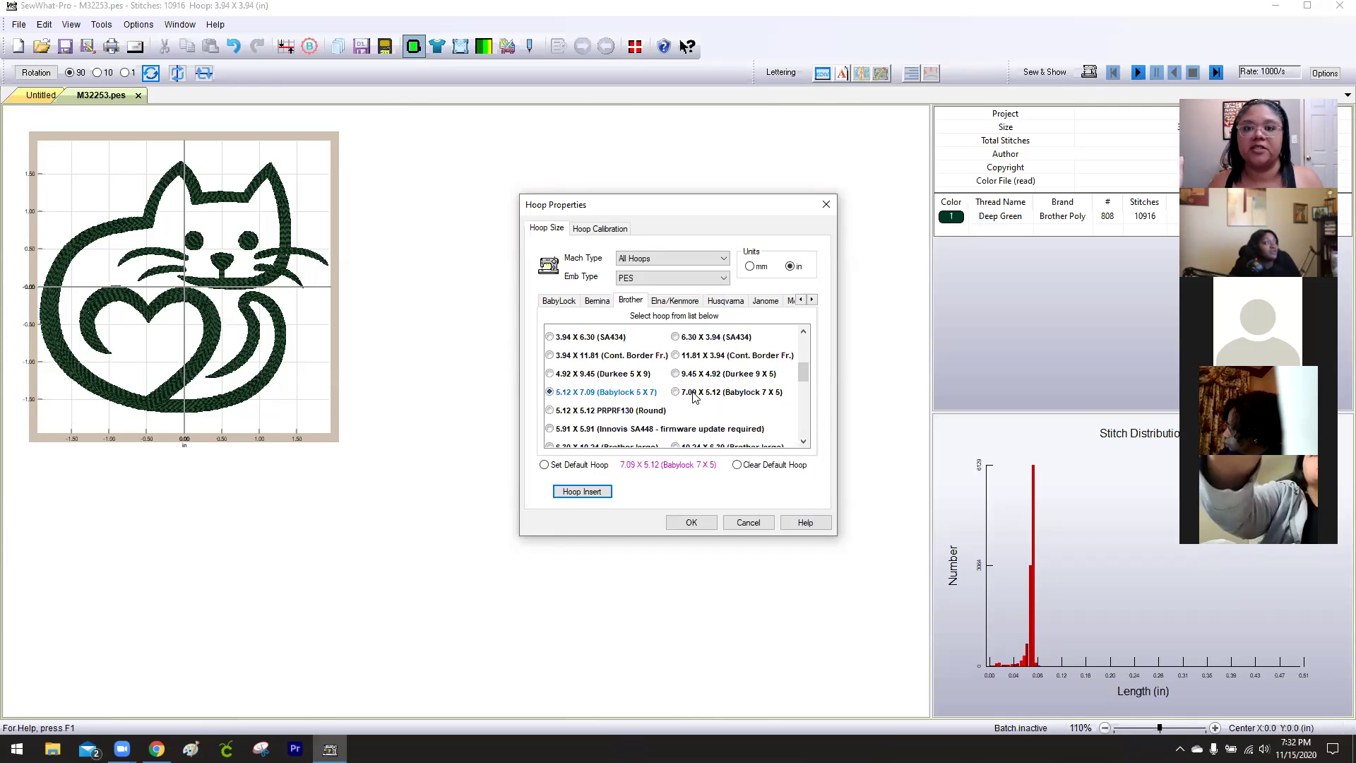
pyautogui.click(551, 411)
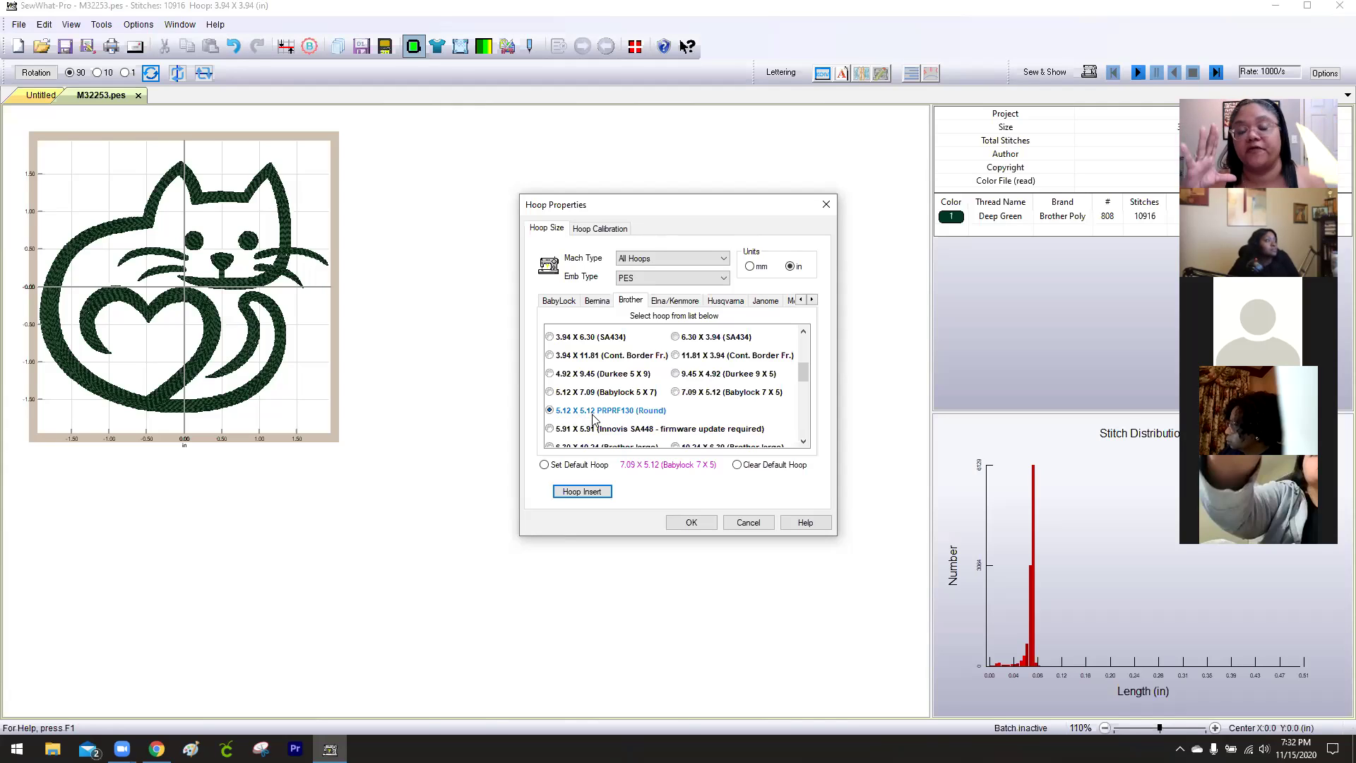
pyautogui.click(553, 393)
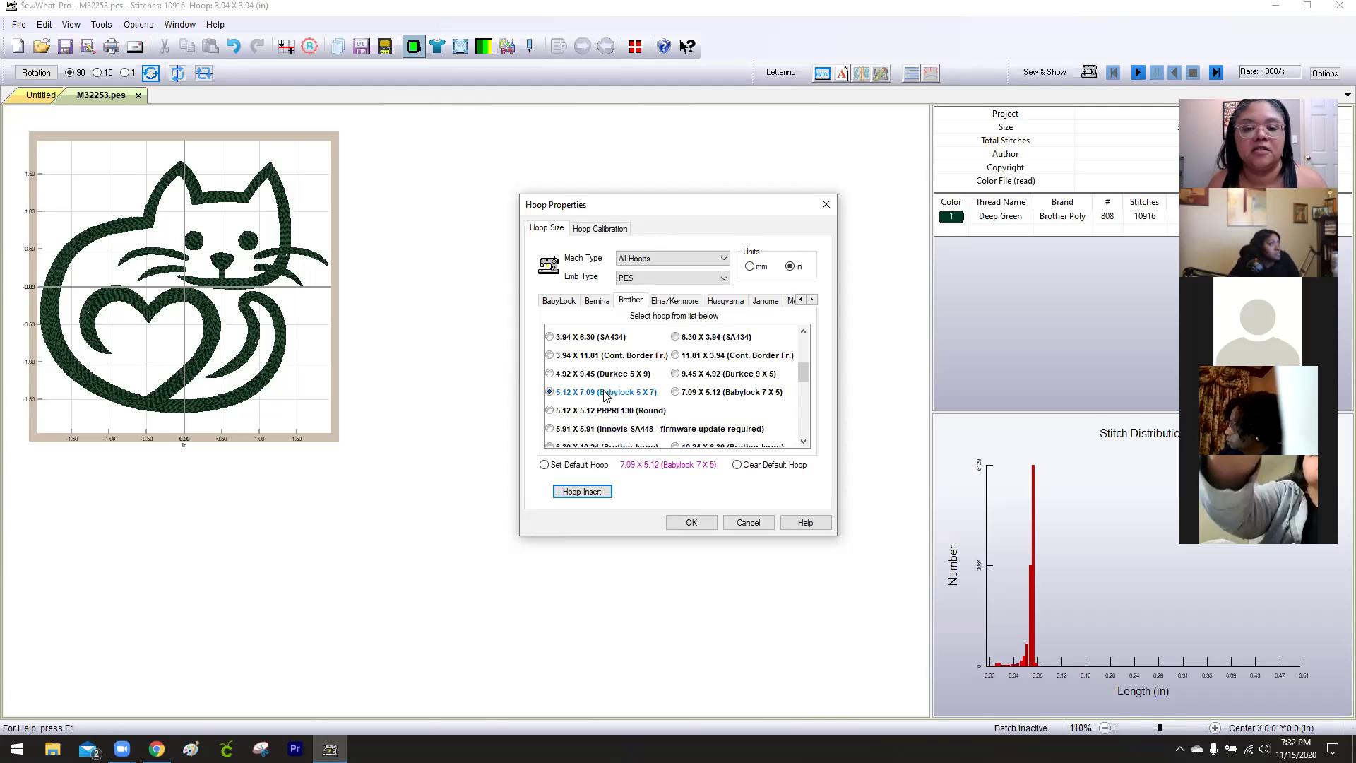
pyautogui.click(676, 394)
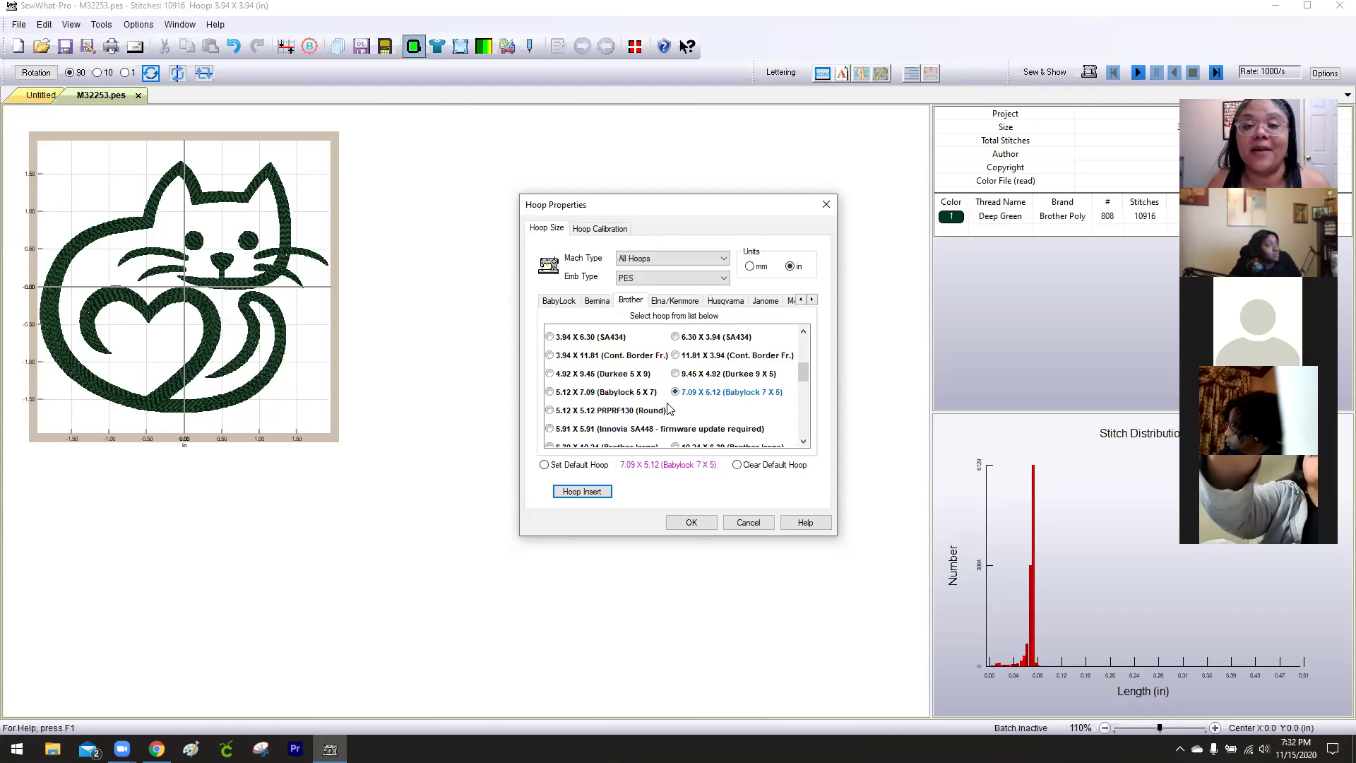
pyautogui.click(691, 527)
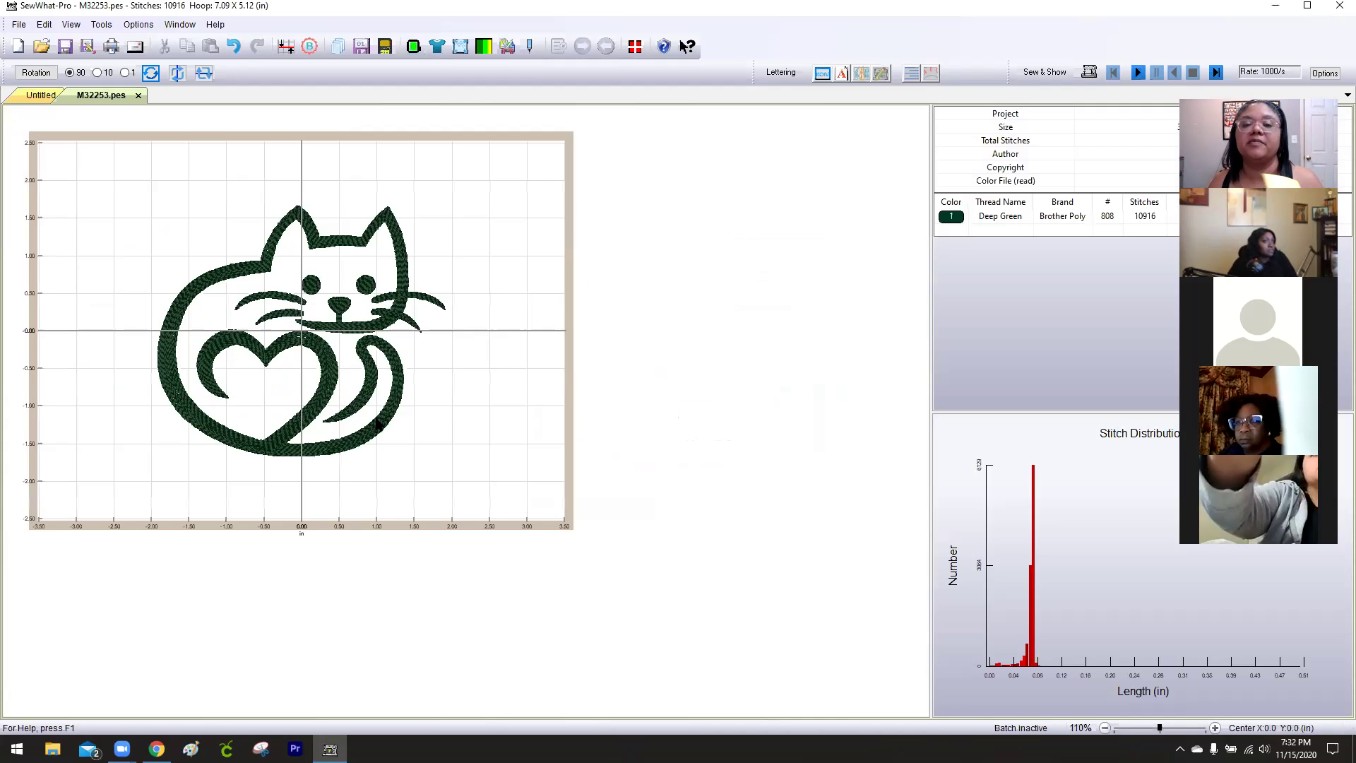
# Save the cat design as "M32253 - Edit" in PES format in the m32253.PES folder, replacing the existing file.
pyautogui.click(322, 352)
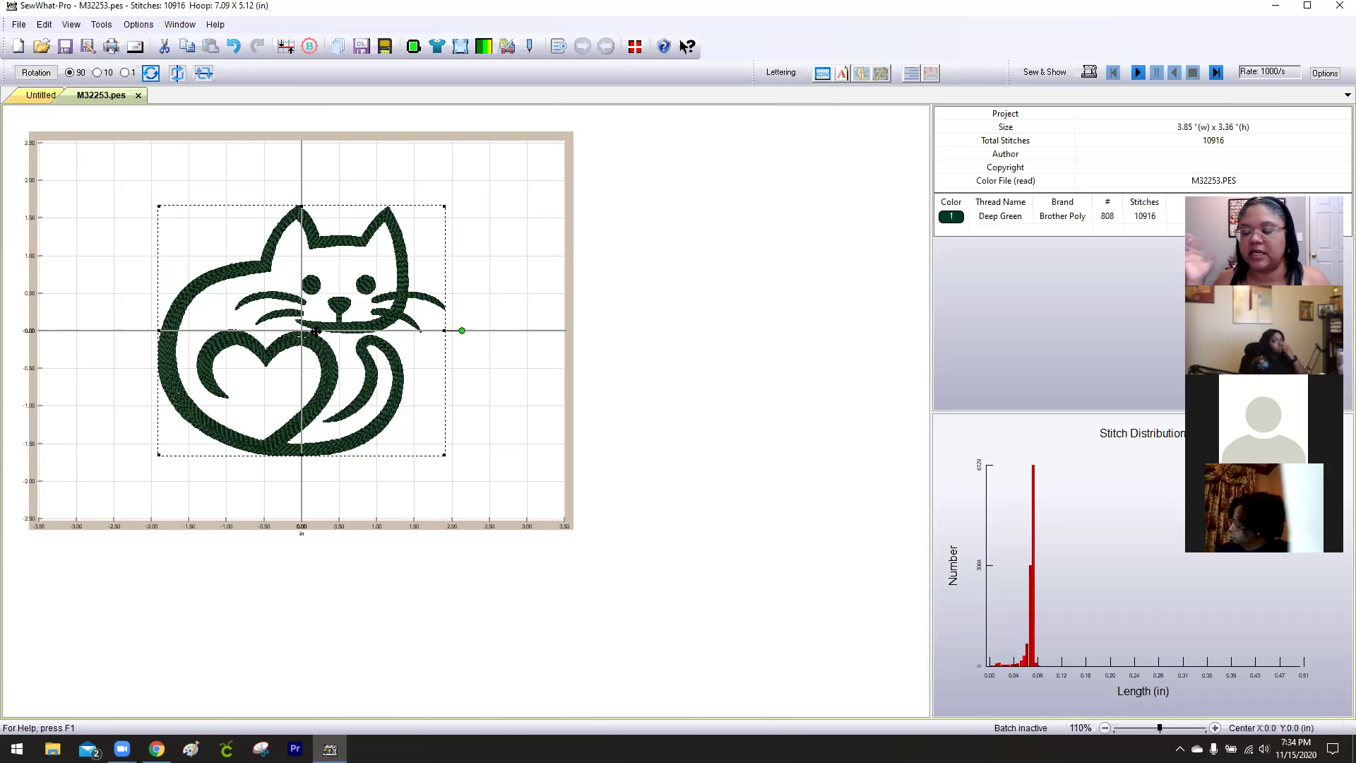
pyautogui.click(109, 261)
pyautogui.click(18, 25)
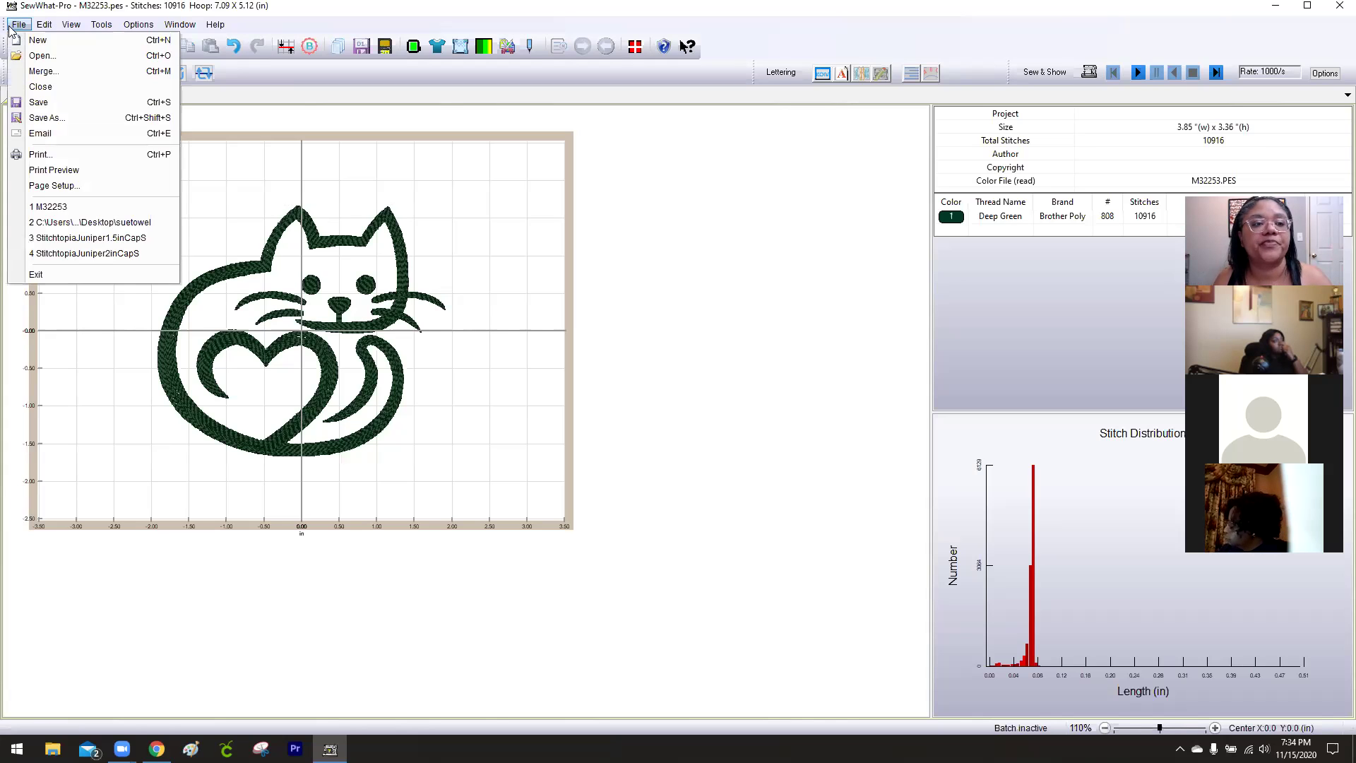
pyautogui.click(50, 121)
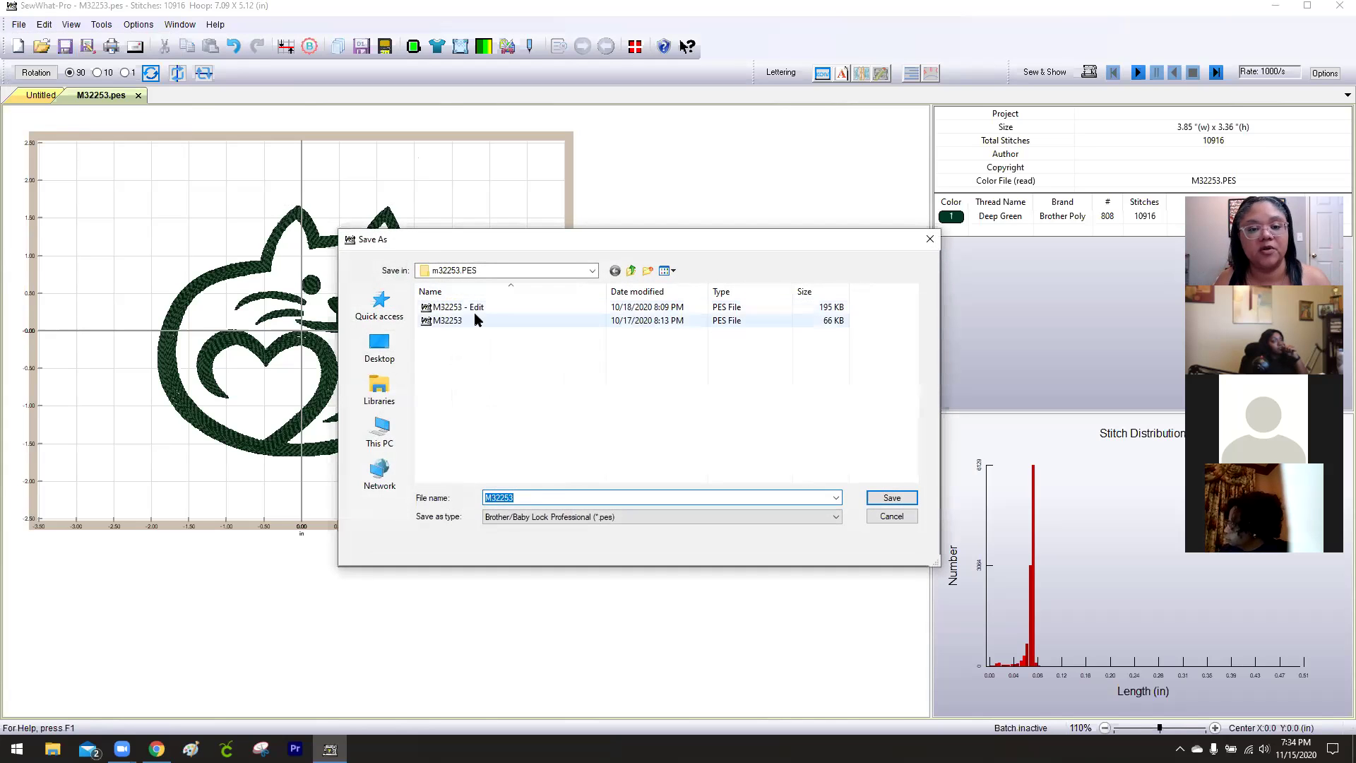
pyautogui.click(473, 311)
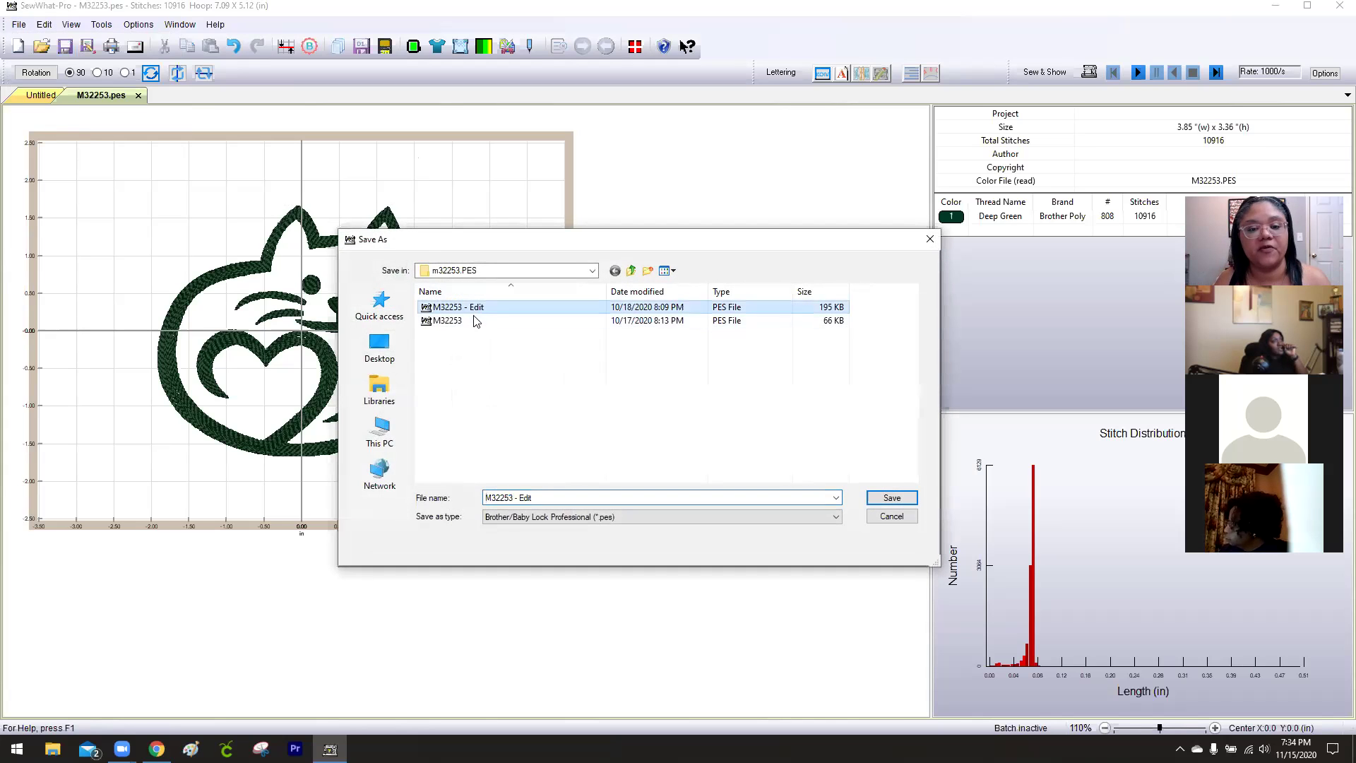
pyautogui.click(532, 499)
pyautogui.click(525, 499)
pyautogui.doubleClick(523, 497)
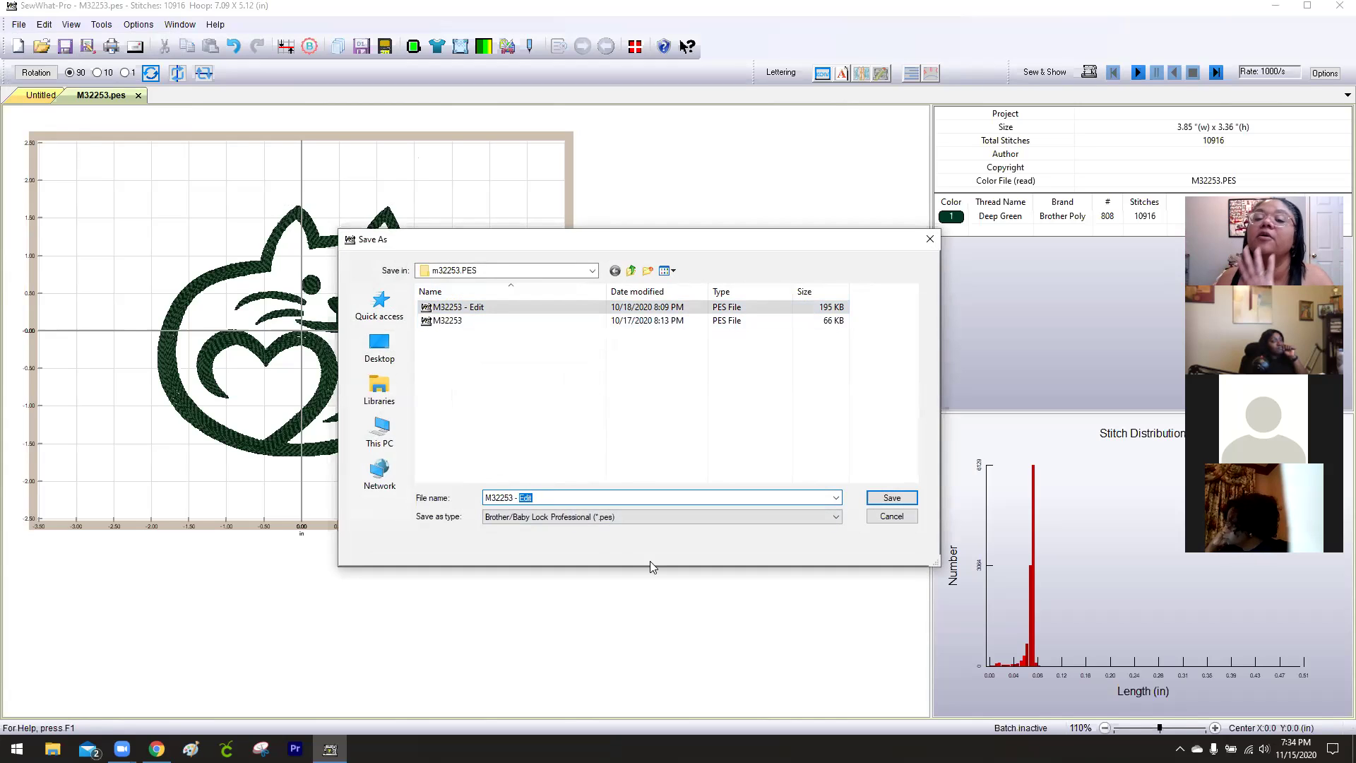
pyautogui.click(890, 499)
pyautogui.click(711, 373)
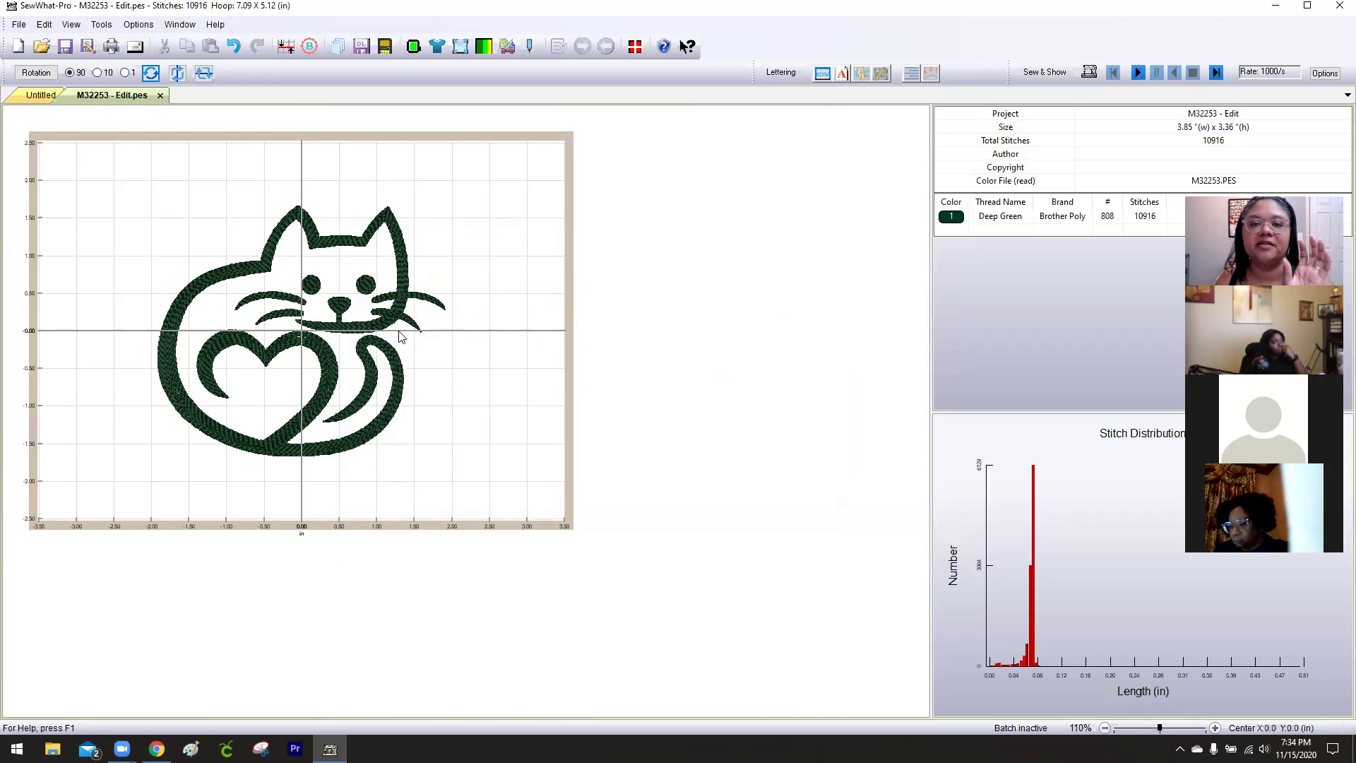
# Select the whole cat design, and switch back to the Embroidery Library free designs page in the browser.
pyautogui.click(209, 323)
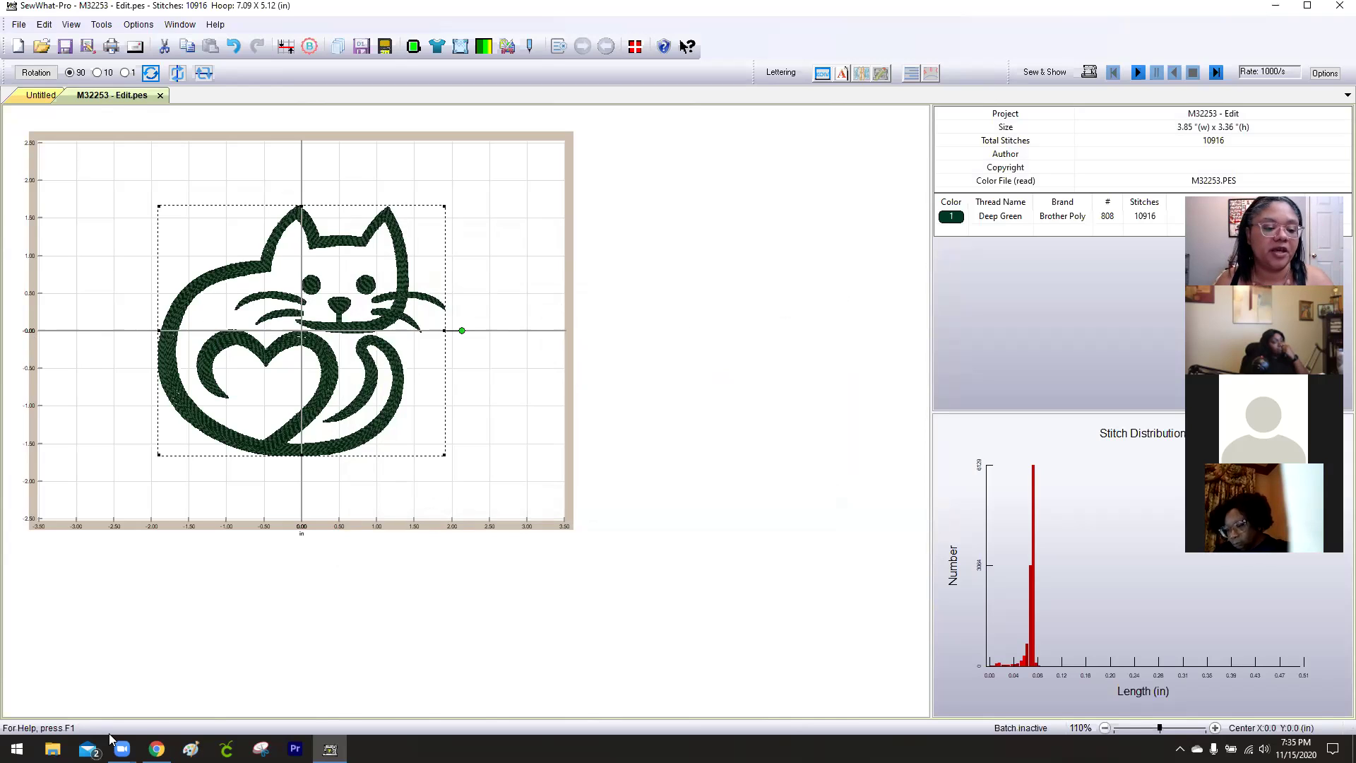
pyautogui.moveTo(156, 747)
pyautogui.click(132, 668)
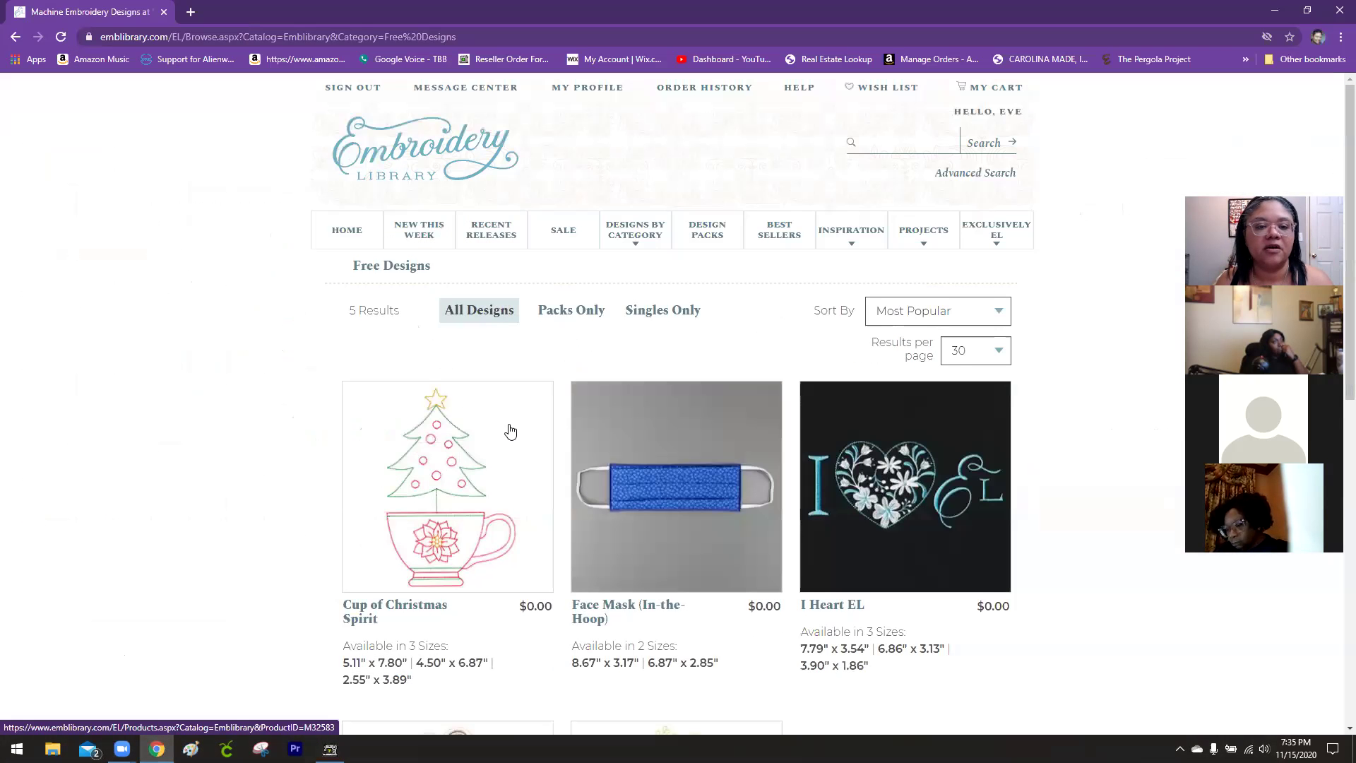
# Browse the free designs and past releases, and open the Winter Fun Snowmen design from the October 27th Christmas Kitchen collection.
pyautogui.scroll(-1, 406, 200)
pyautogui.scroll(-3, 408, 373)
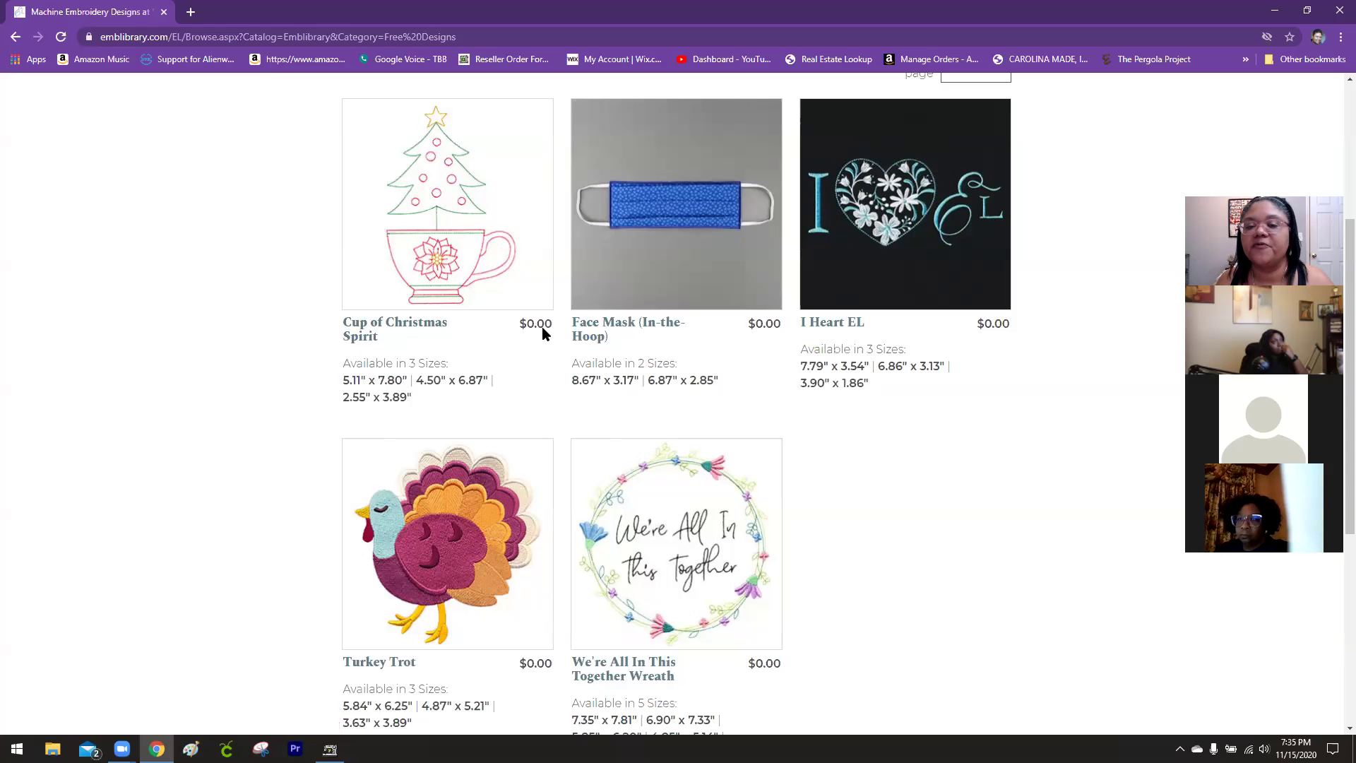
pyautogui.scroll(4, 484, 279)
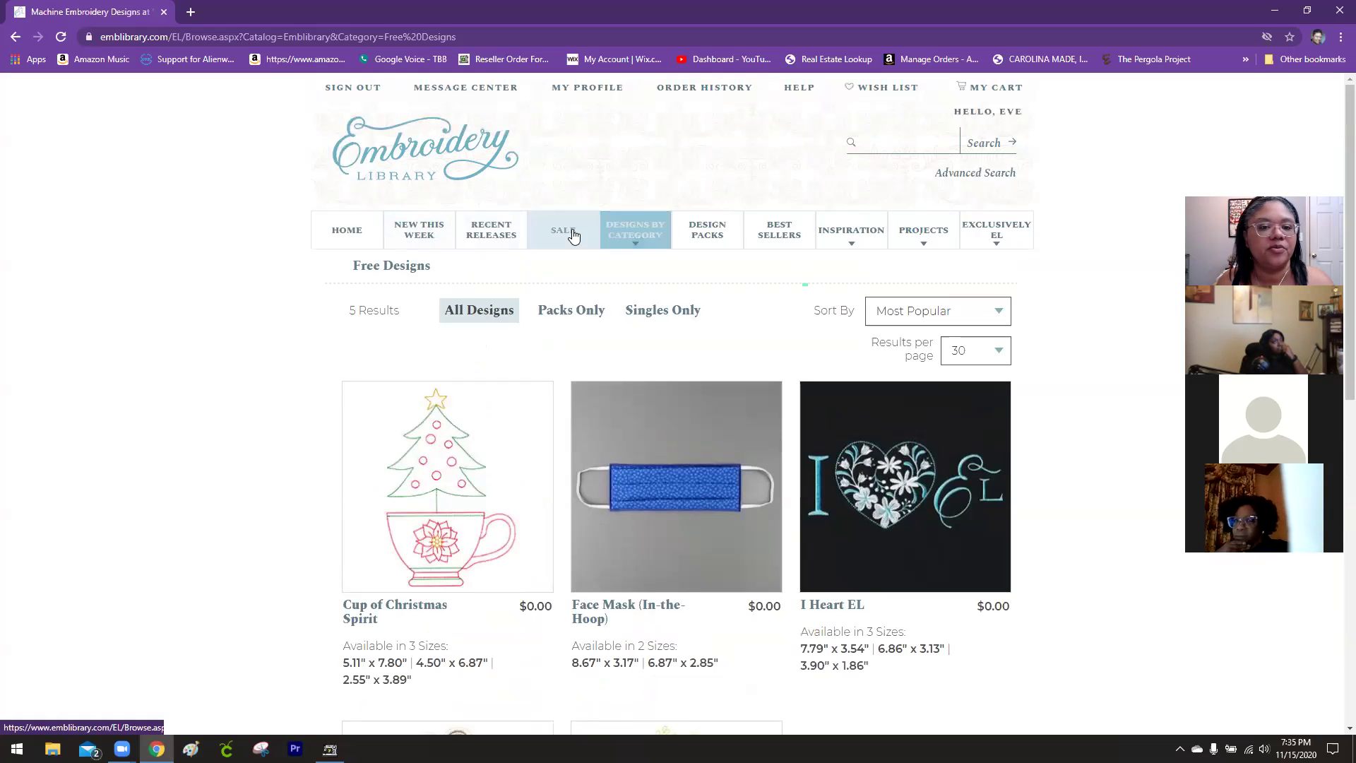
pyautogui.click(477, 233)
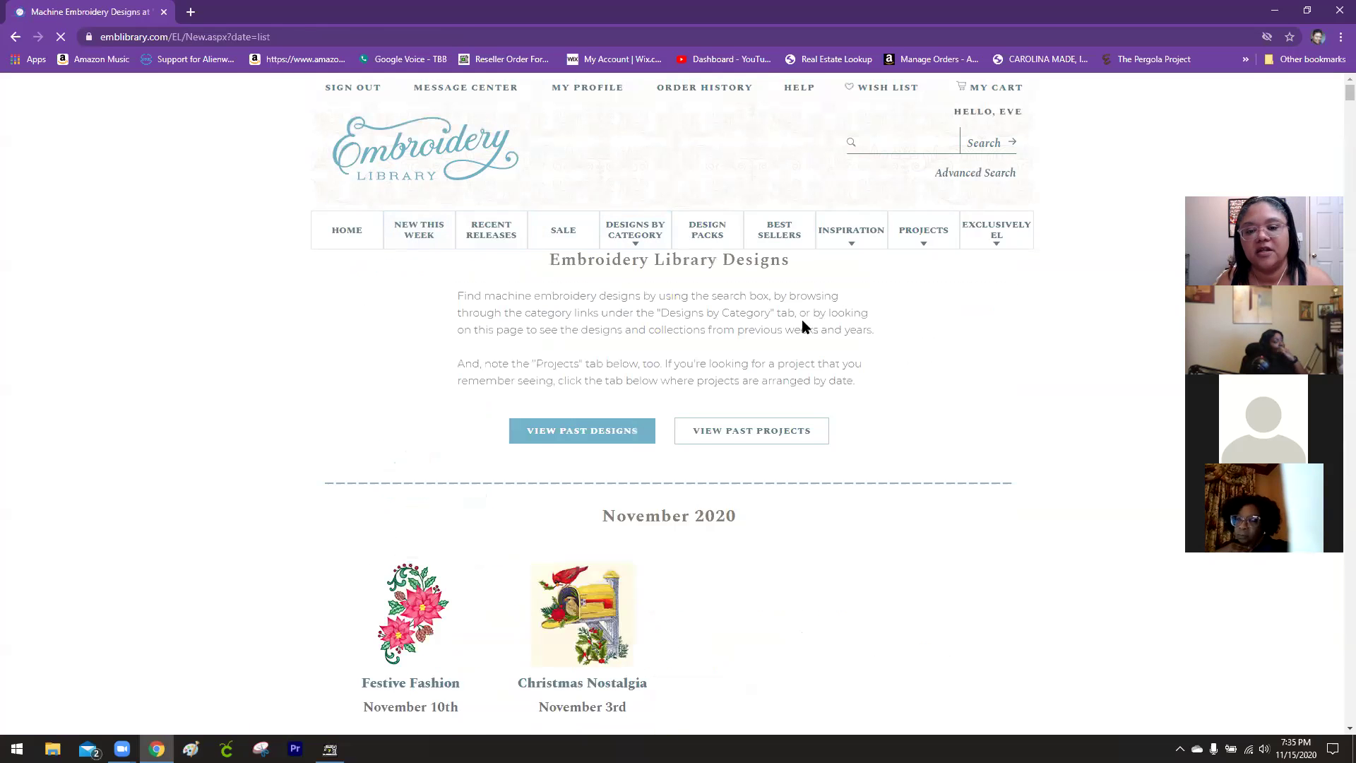
pyautogui.scroll(-3, 803, 326)
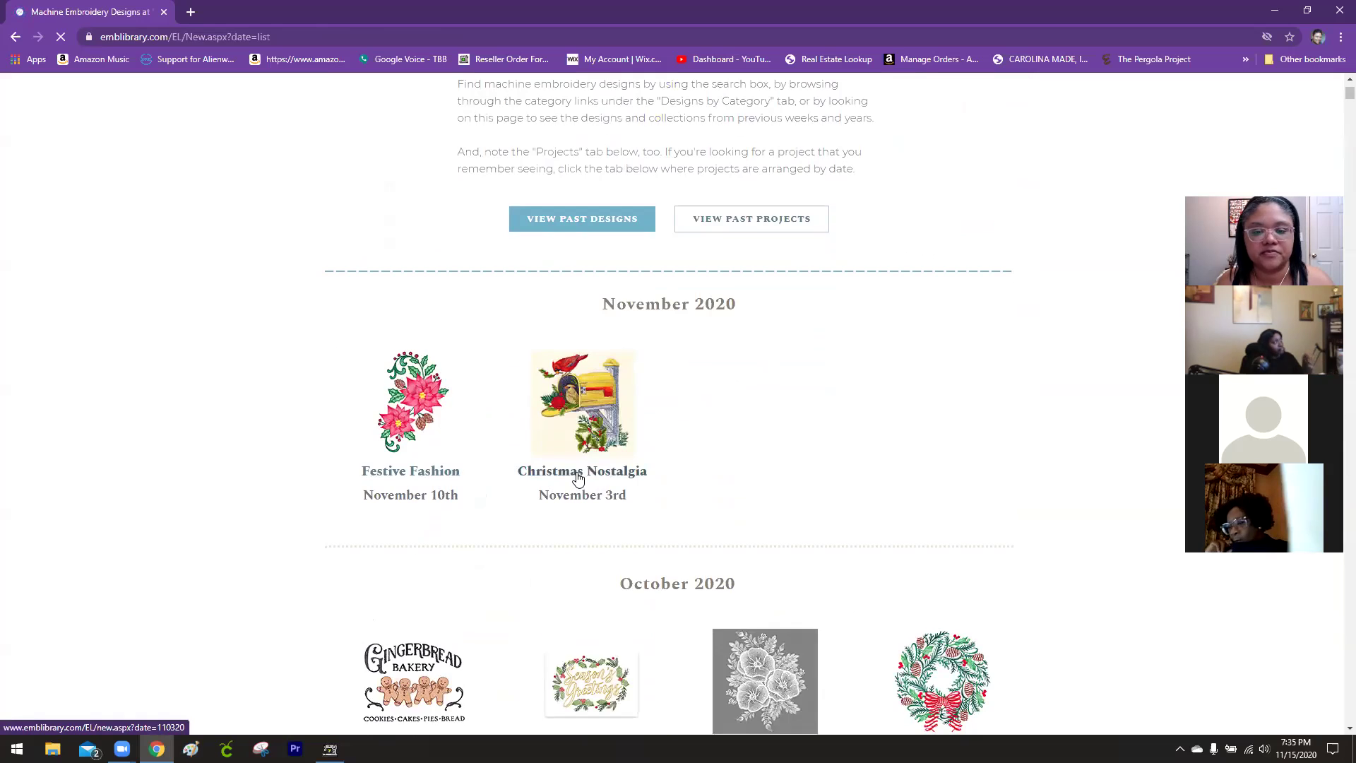
pyautogui.scroll(-3, 577, 478)
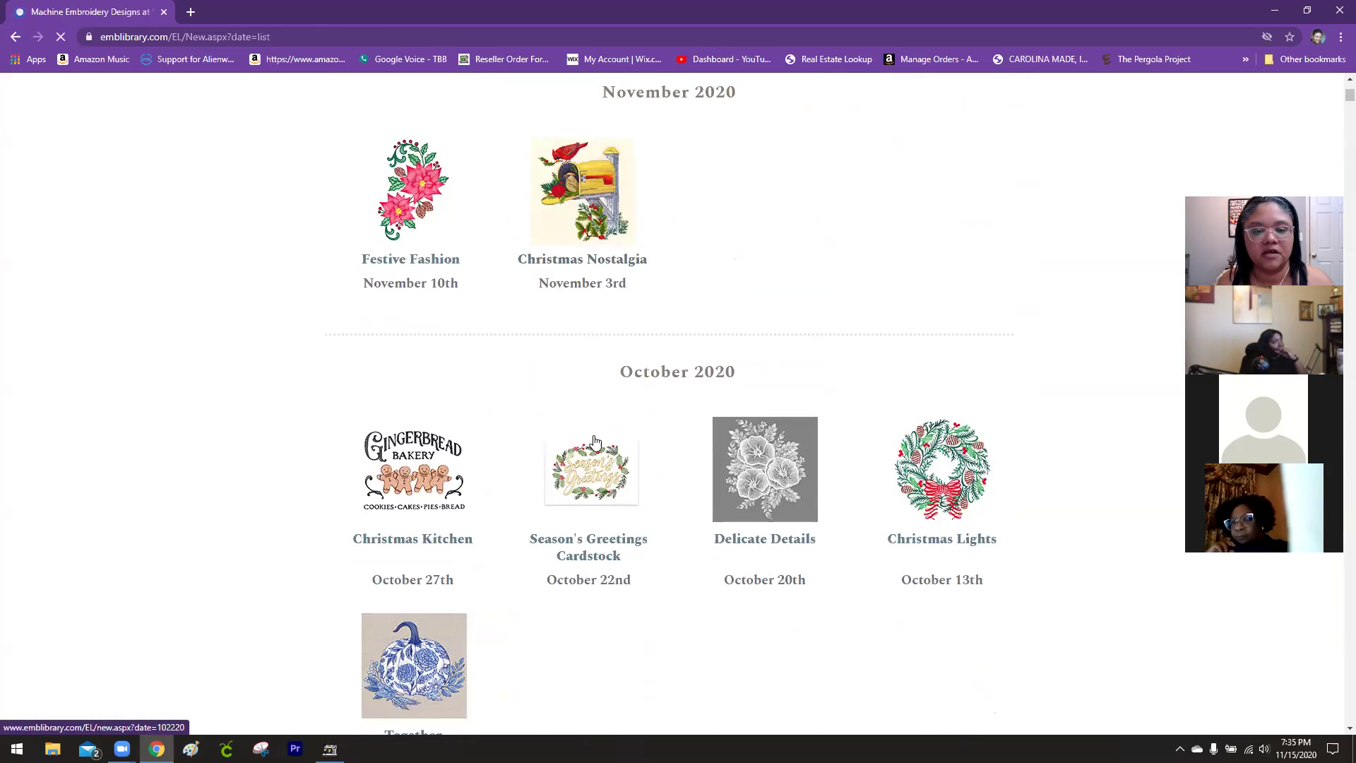
pyautogui.click(427, 540)
pyautogui.scroll(-9, 518, 323)
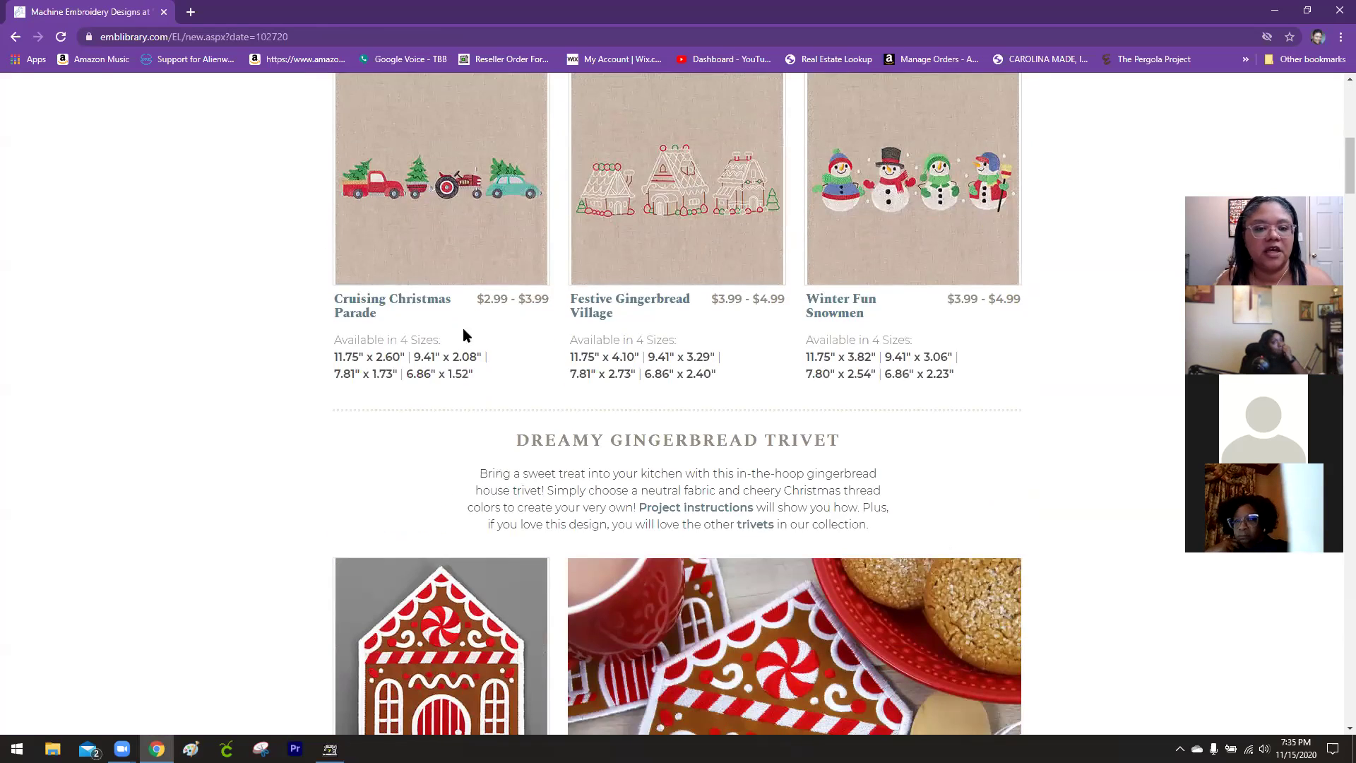
pyautogui.click(899, 238)
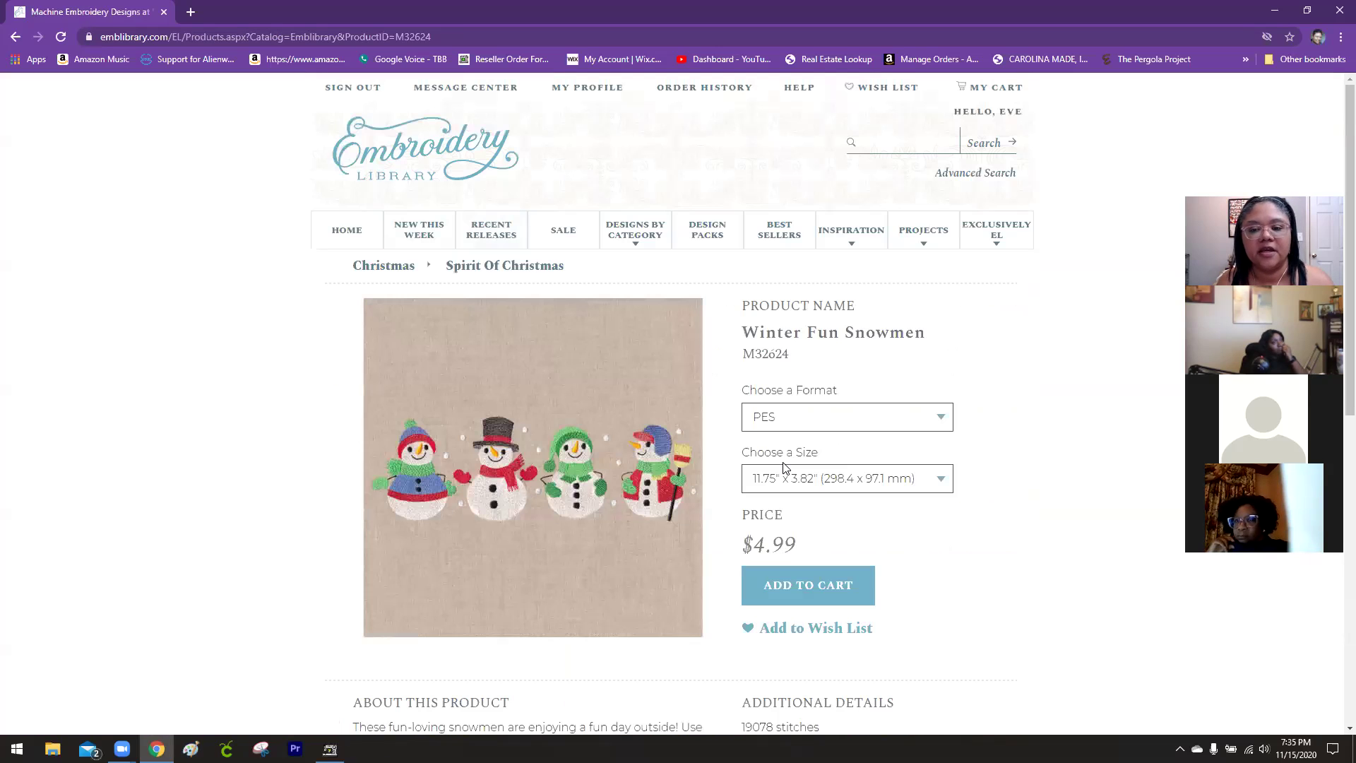
# Review the snowmen design's sizes, choose 6.86" x 2.23" (174.2 x 56.6 mm), and switch back to SewWhat-Pro.
pyautogui.click(945, 481)
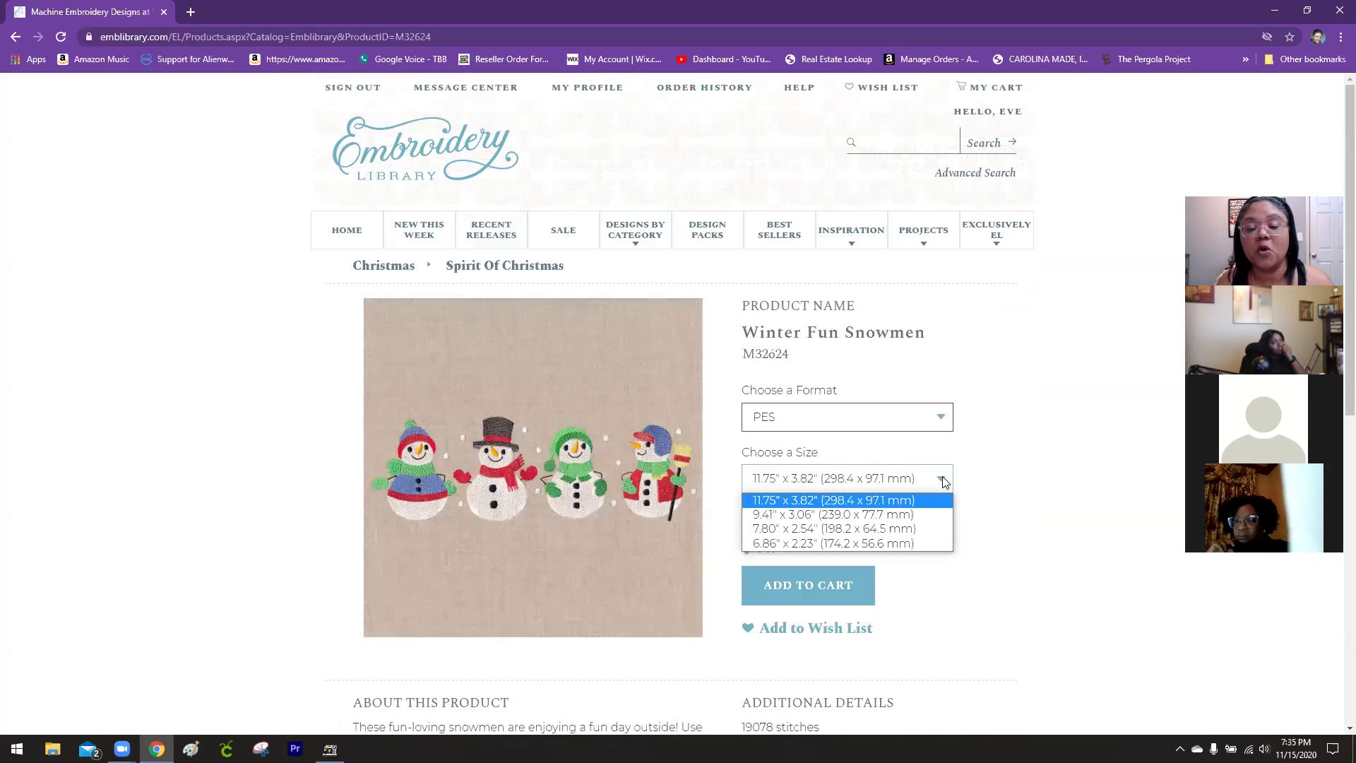
pyautogui.click(944, 481)
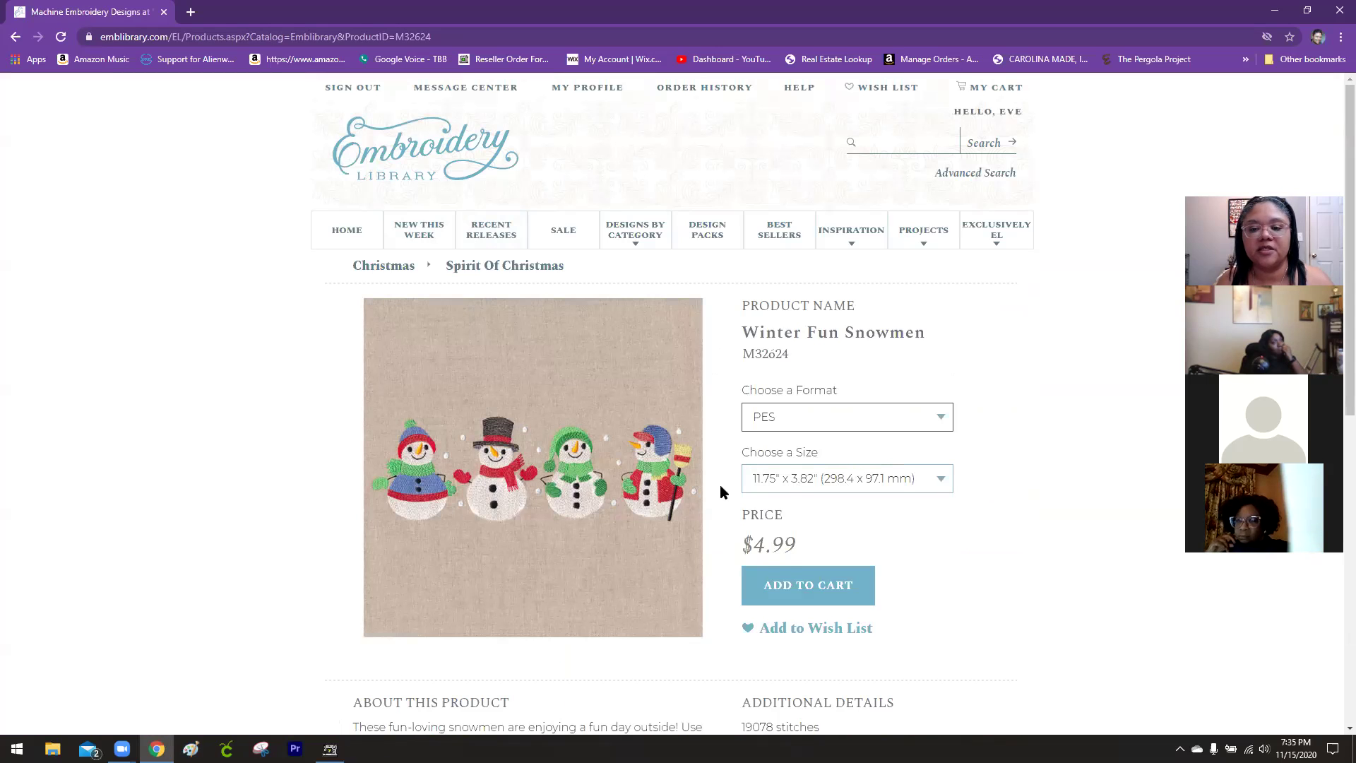
pyautogui.click(947, 479)
pyautogui.click(945, 479)
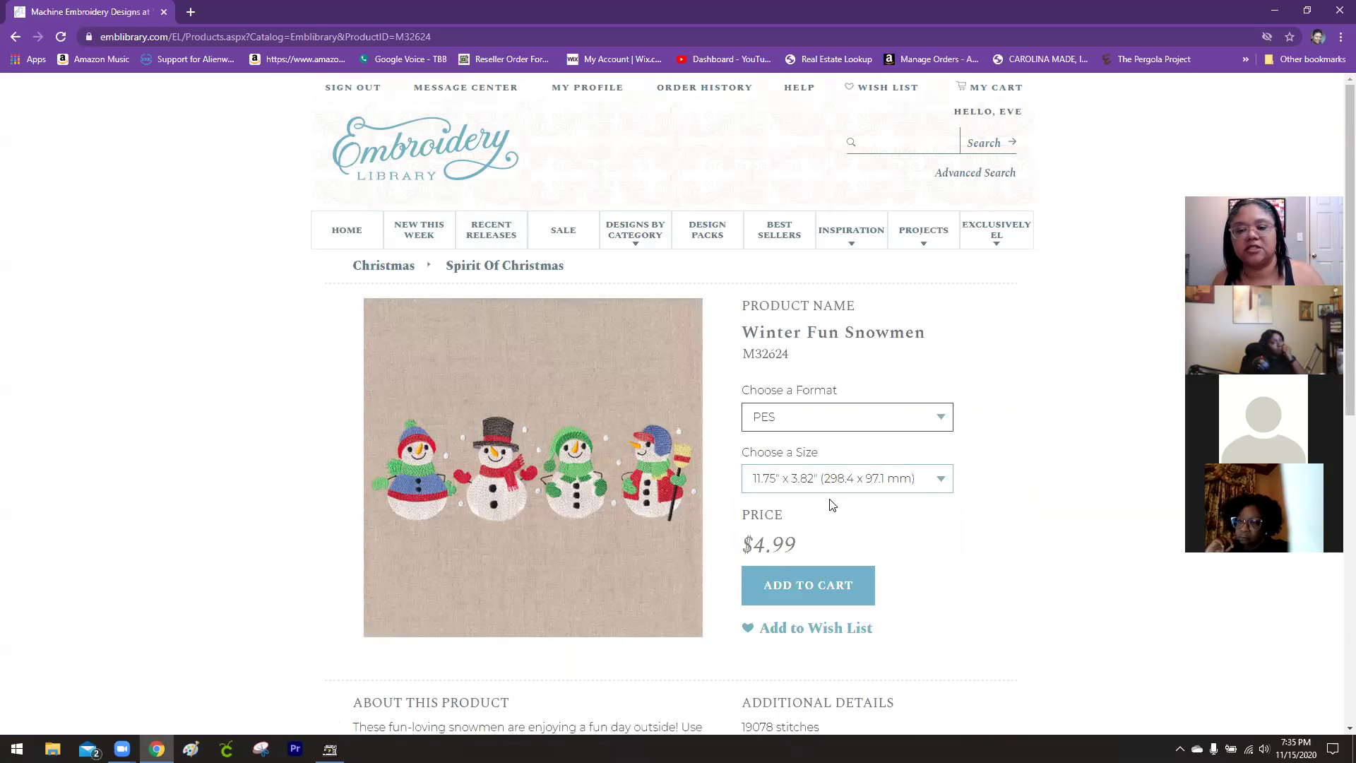
pyautogui.click(940, 486)
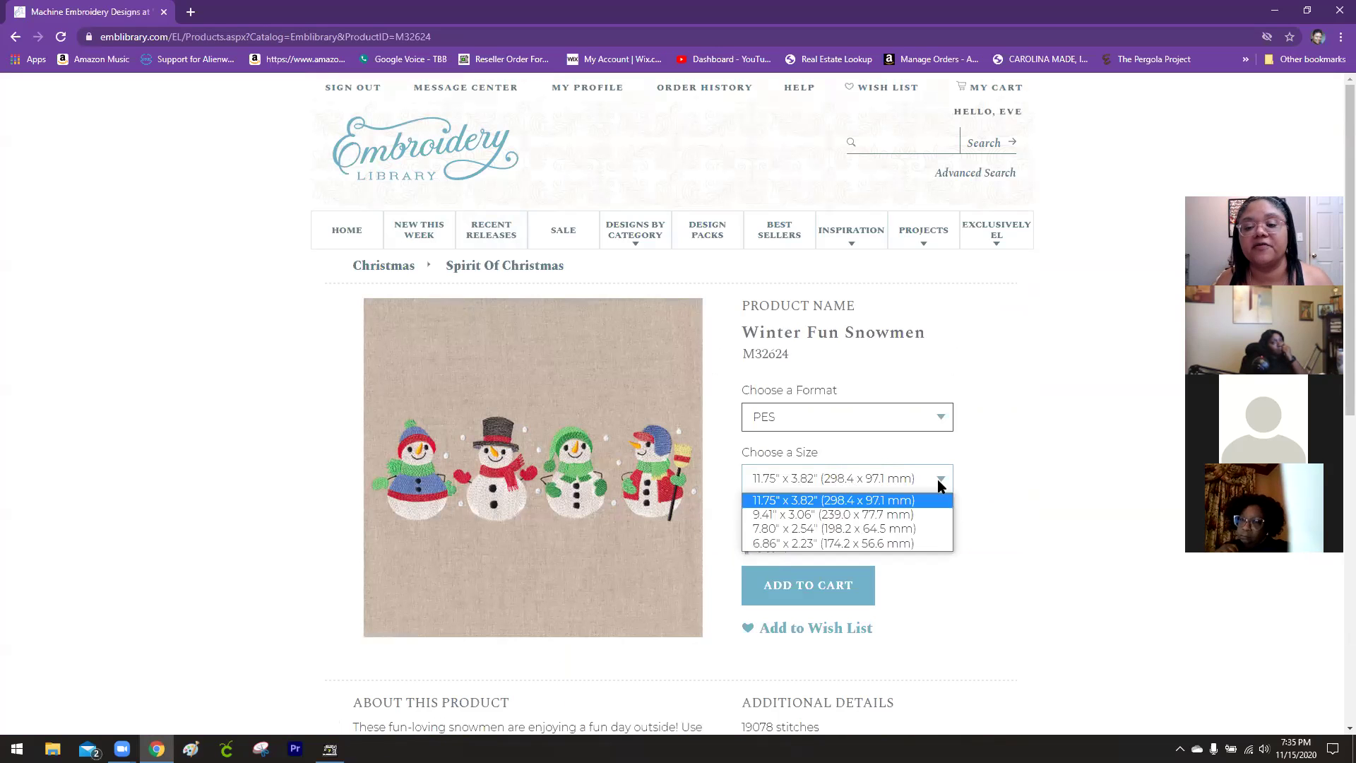
pyautogui.click(931, 537)
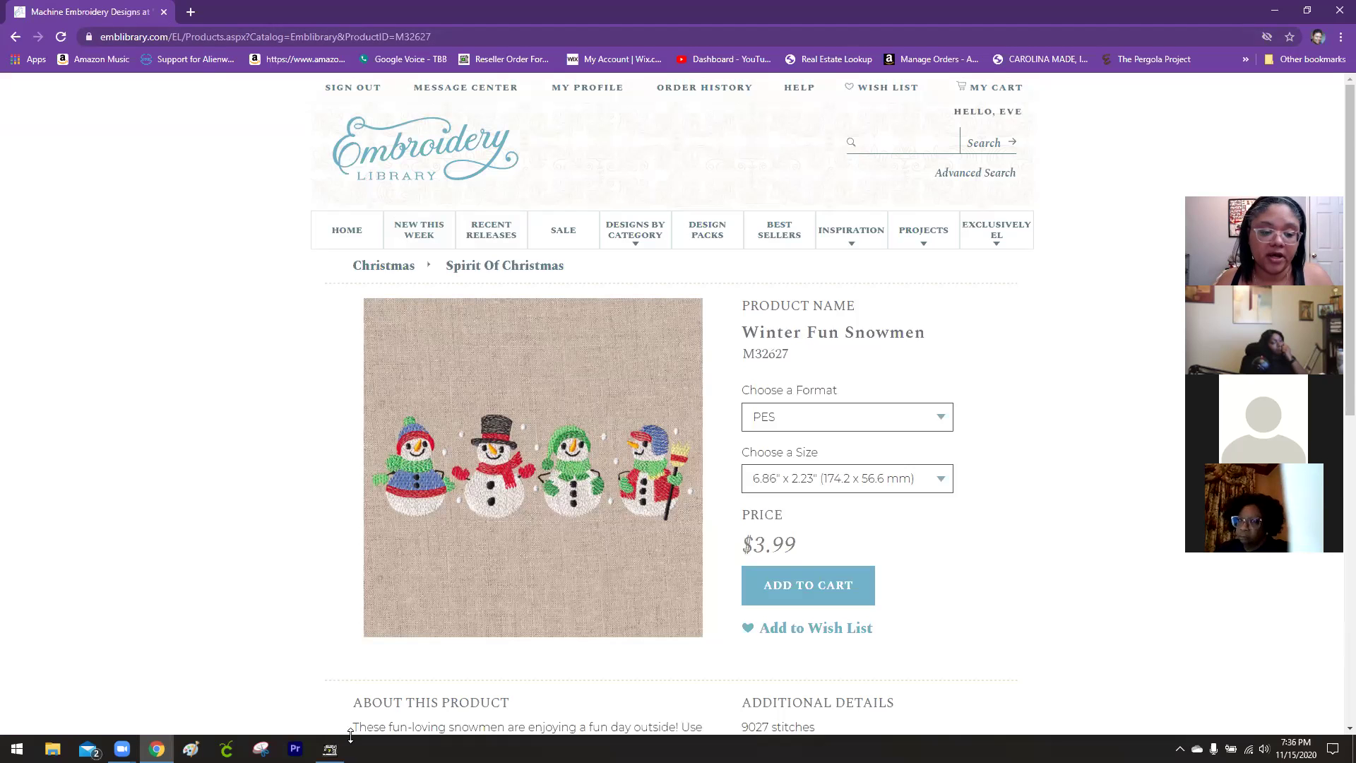
pyautogui.click(330, 749)
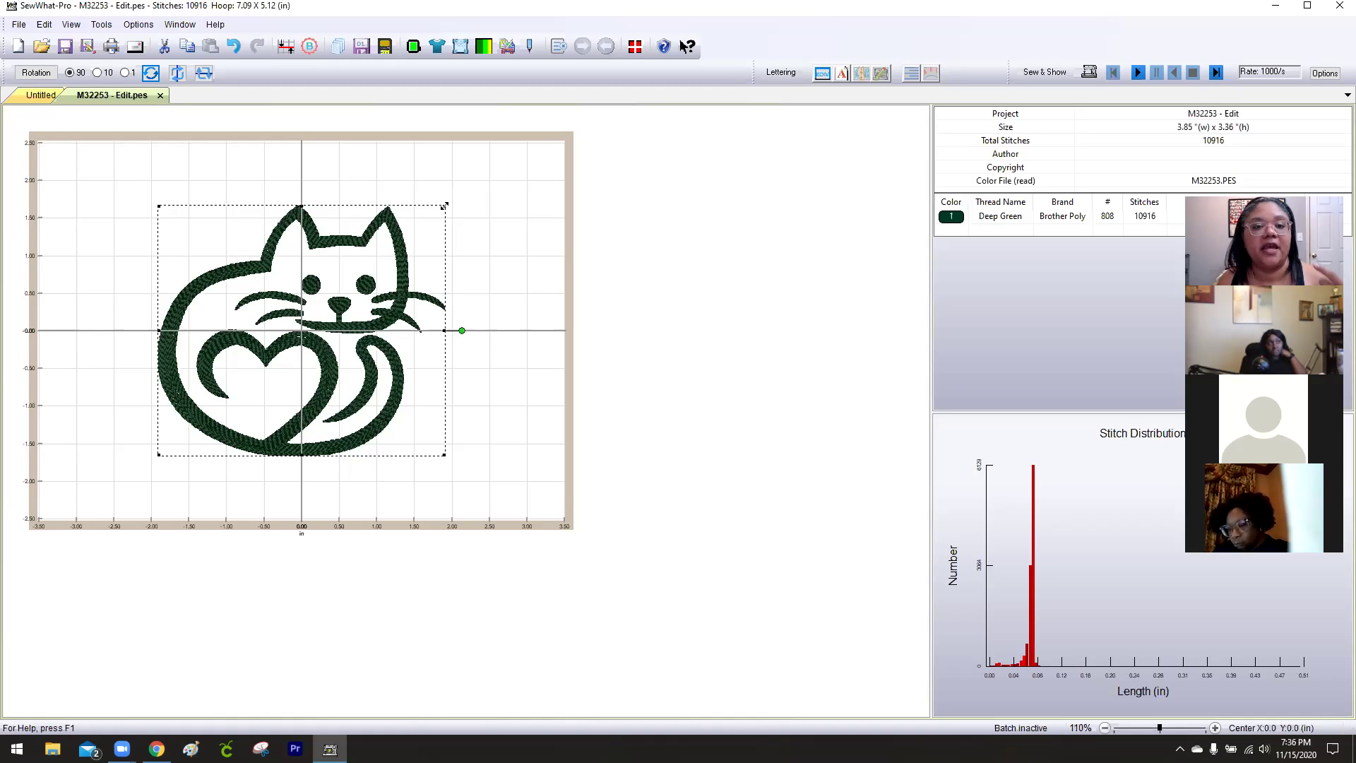
# Shrink the whole cat design proportionally to about 2.28 x 1.82 inches, and undo the resize.
pyautogui.moveTo(445, 205); pyautogui.dragTo(328, 320)
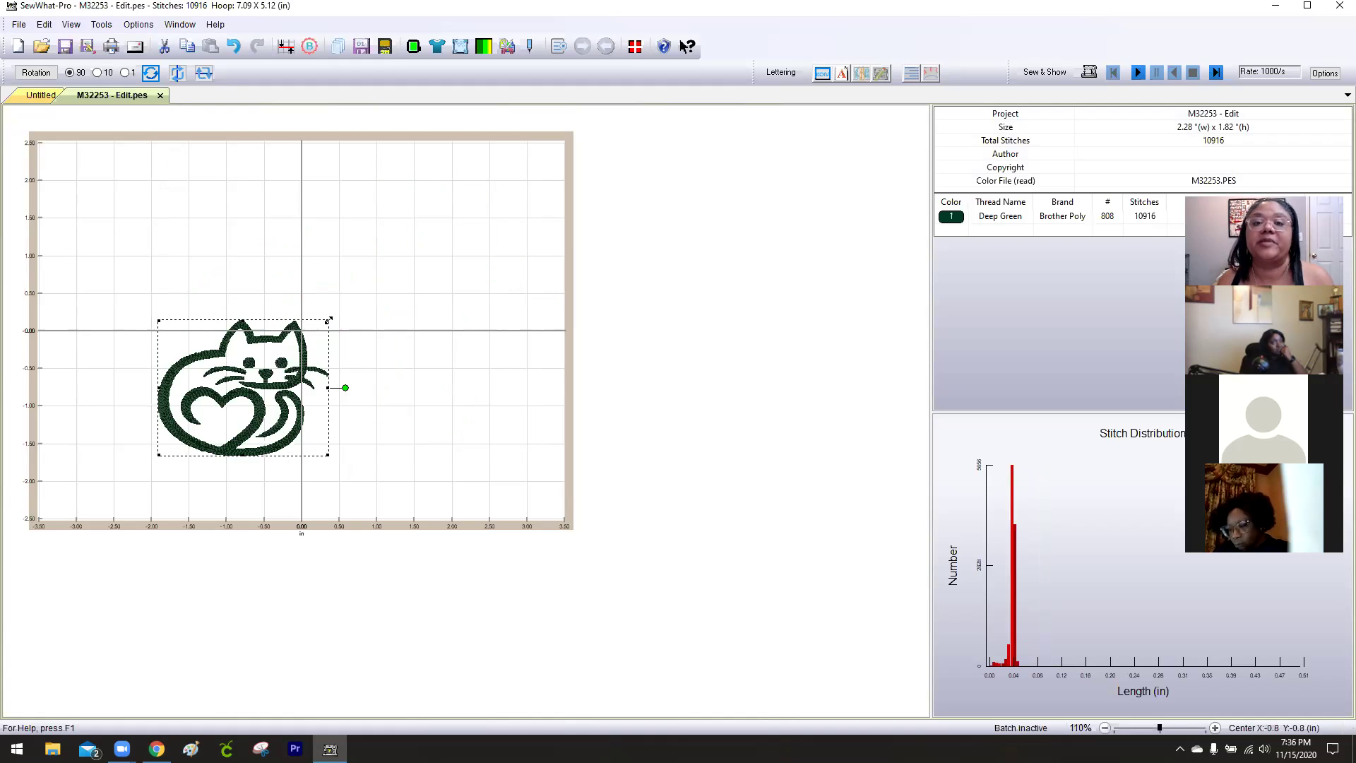
pyautogui.click(242, 44)
pyautogui.click(235, 46)
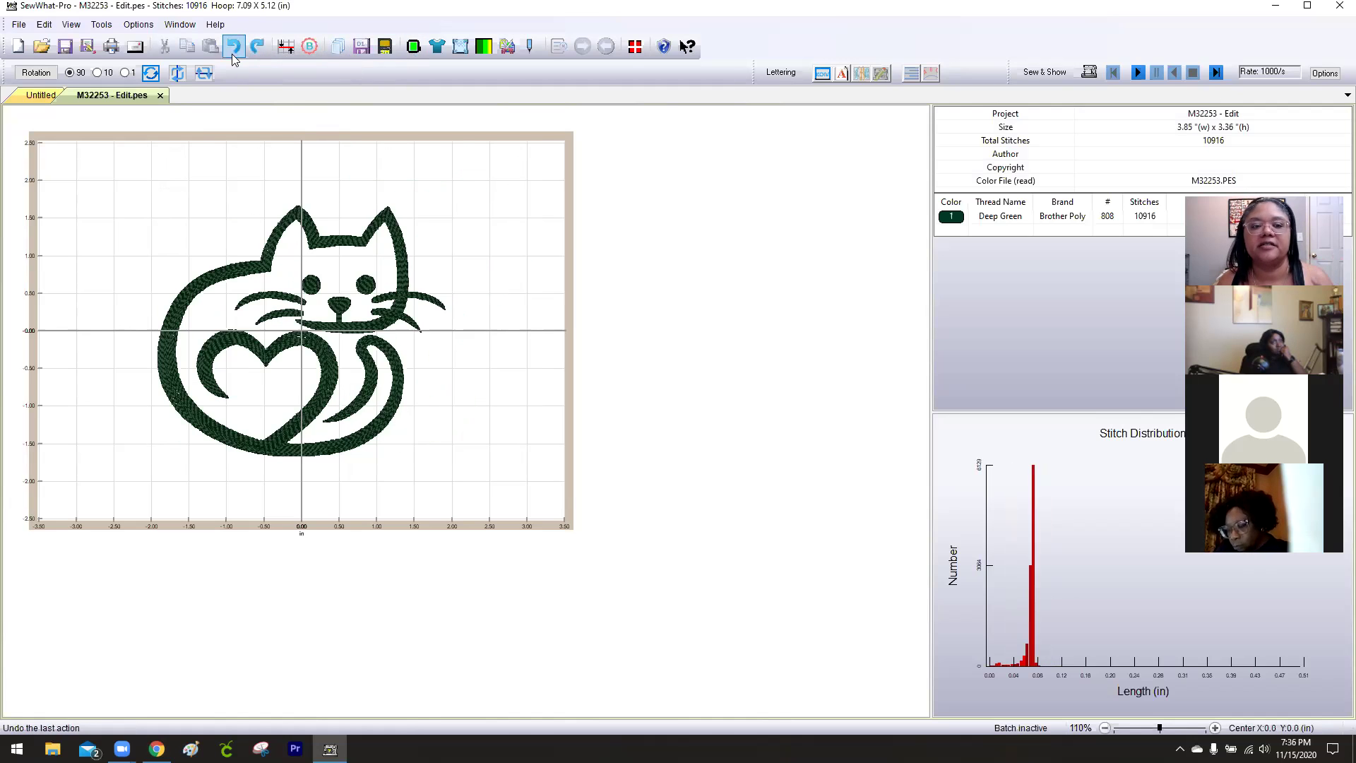
# Reselect the cat, enlarge it from opposite corners to about 6.76 x 5.00 inches to fill the hoop, and undo both resizes.
pyautogui.click(271, 324)
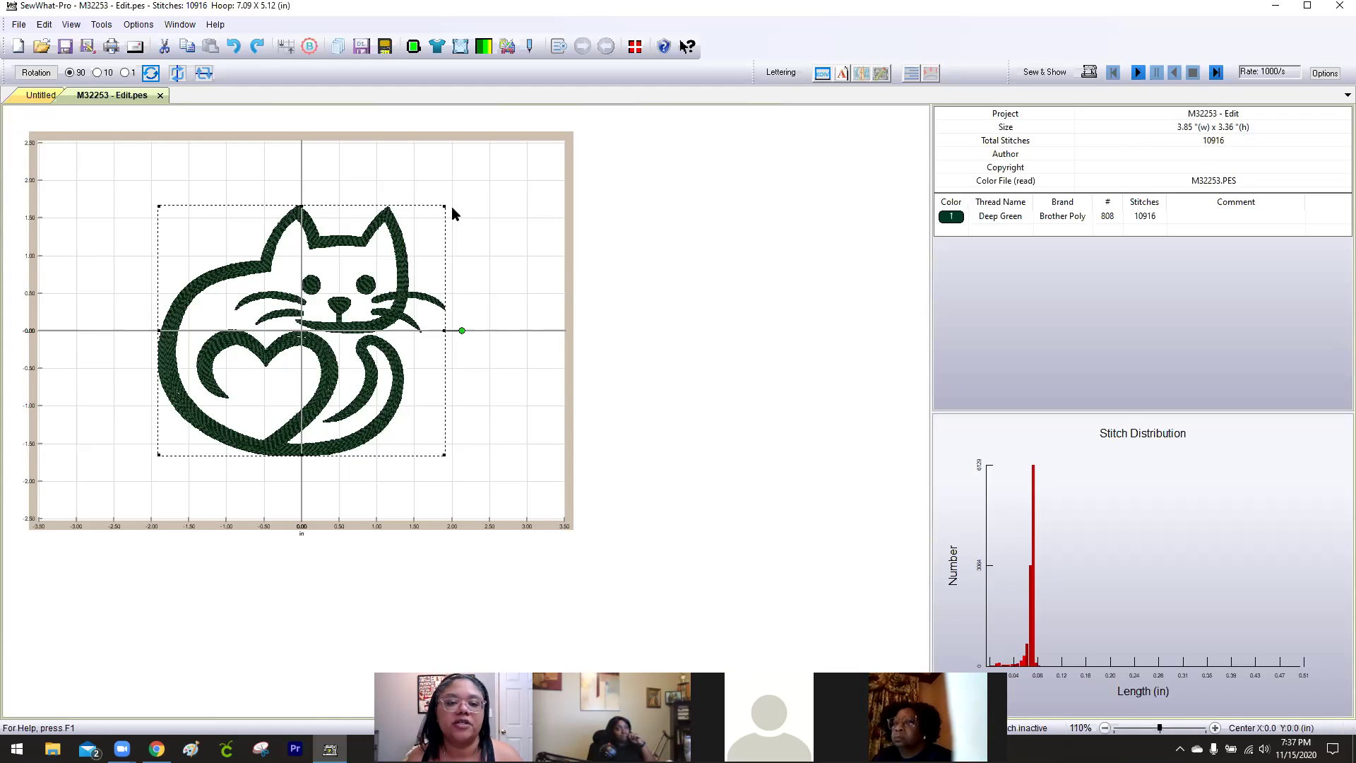
pyautogui.moveTo(445, 206); pyautogui.dragTo(557, 144)
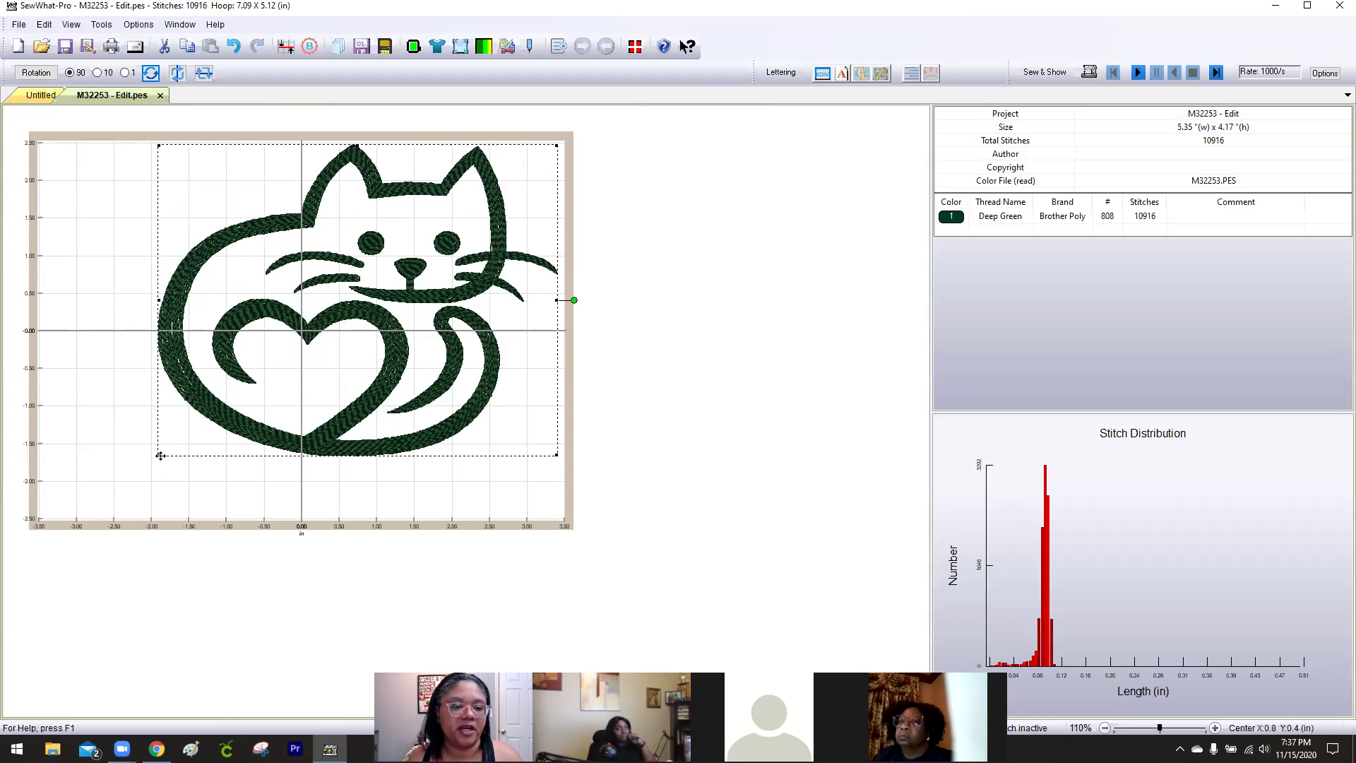
pyautogui.moveTo(158, 456); pyautogui.dragTo(53, 518)
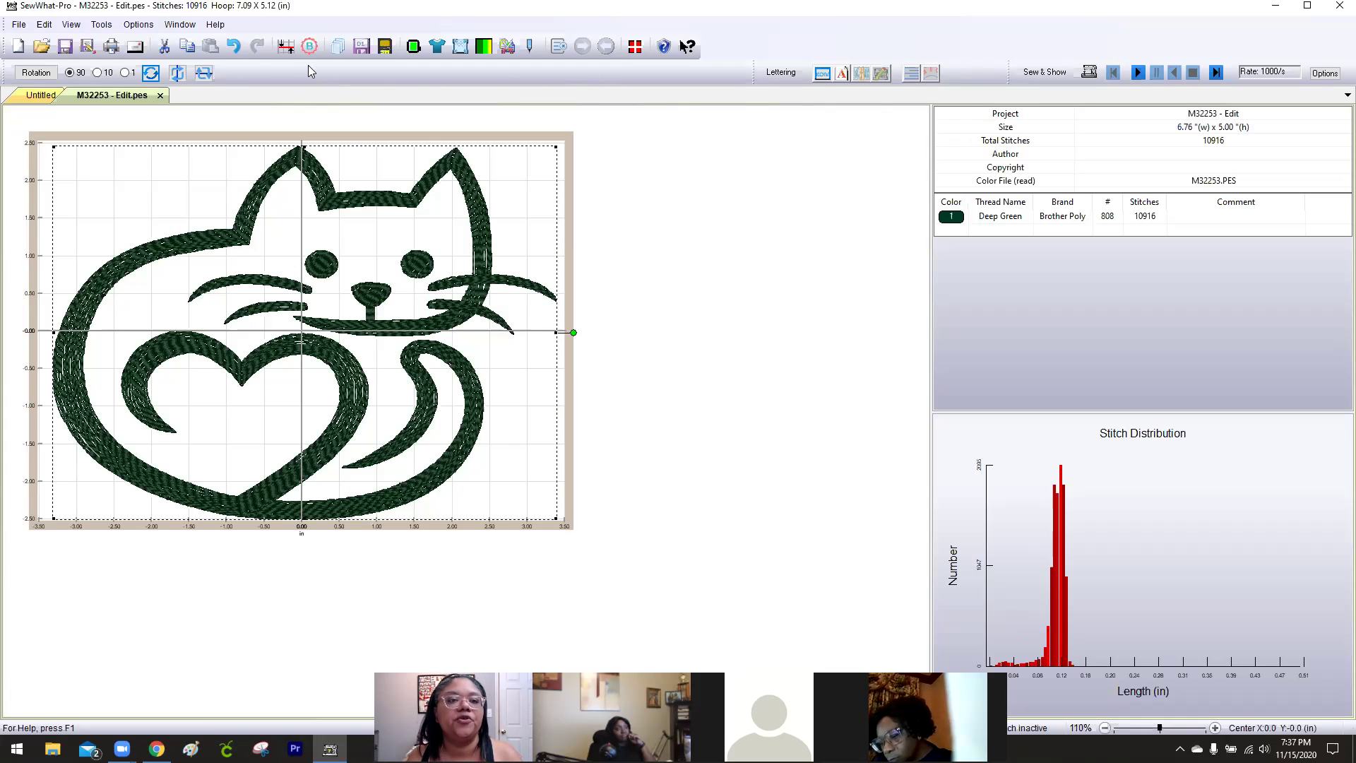
pyautogui.click(233, 47)
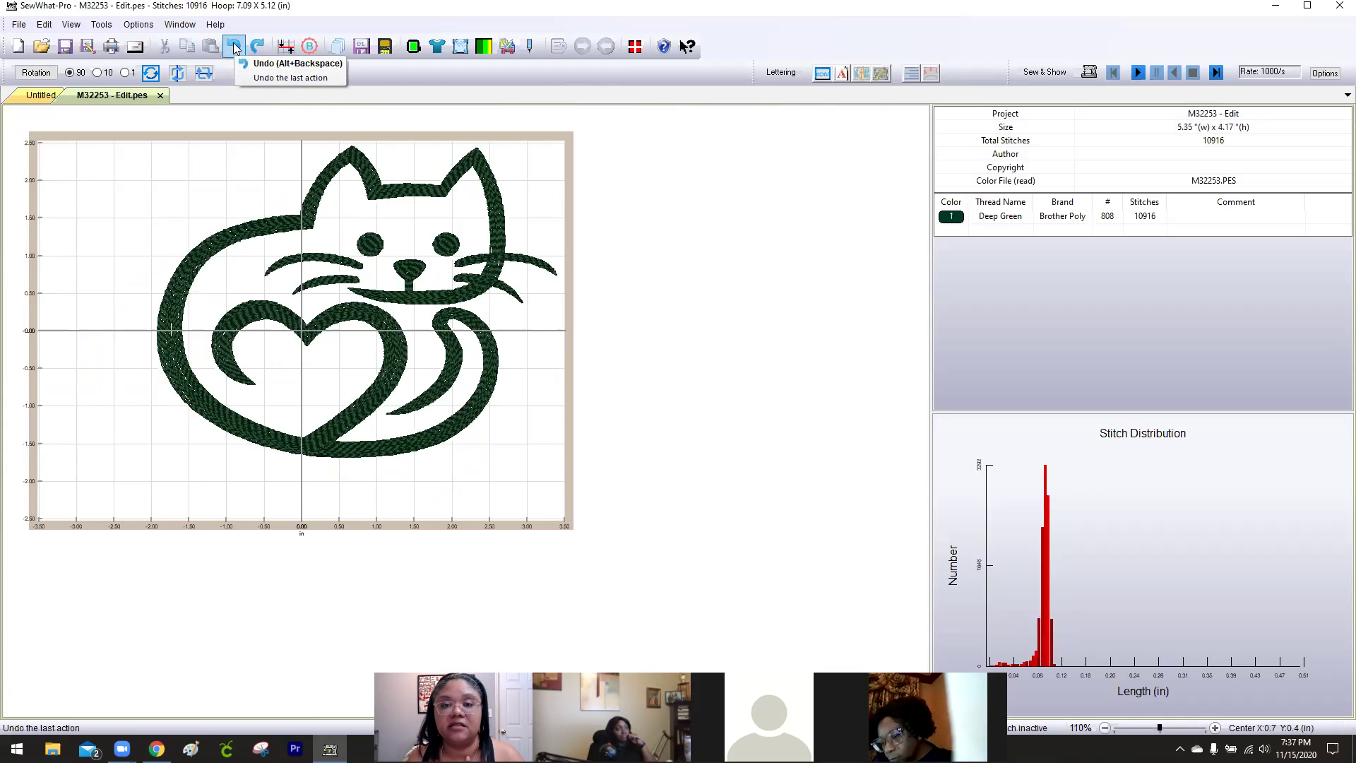
pyautogui.click(233, 47)
pyautogui.click(234, 47)
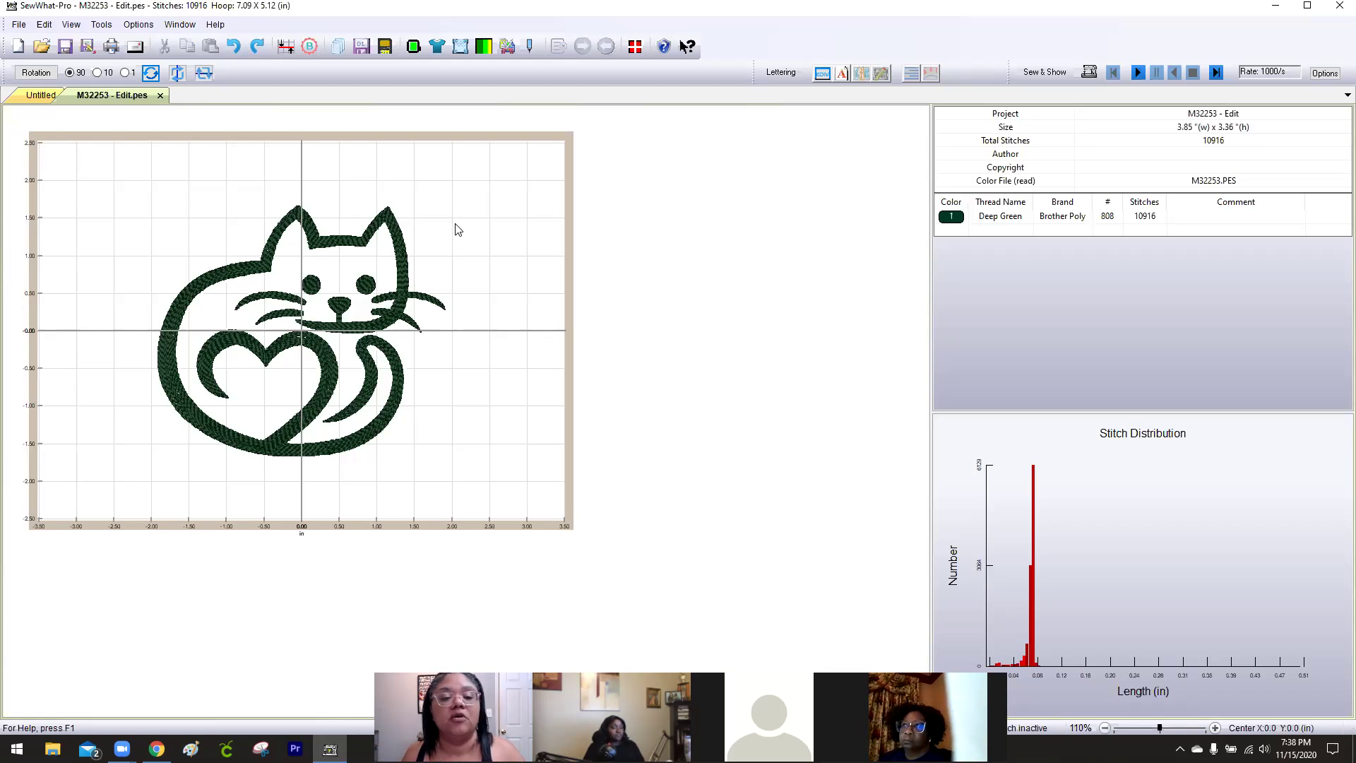
# Select the cat design, open the Resize Pattern settings, and turn off measuring in percent of initial size.
pyautogui.click(330, 303)
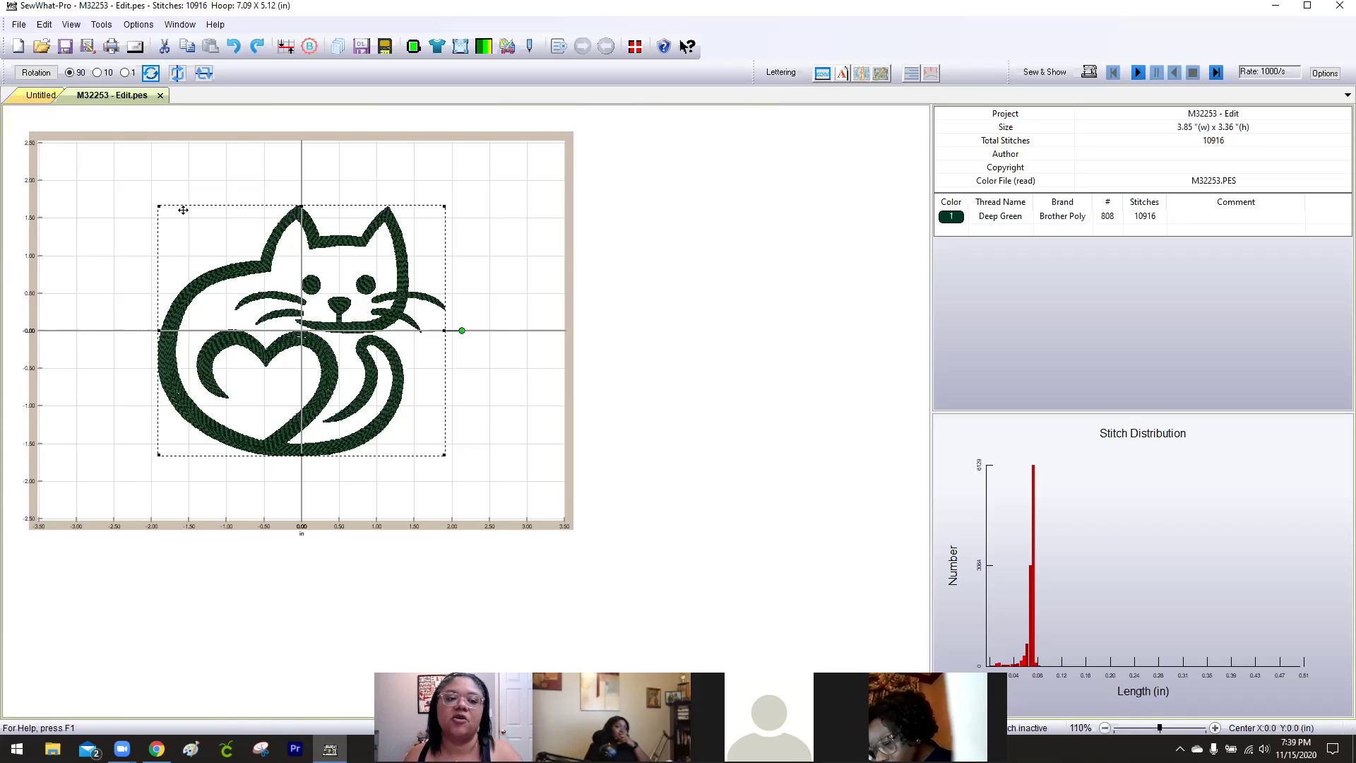
pyautogui.click(101, 29)
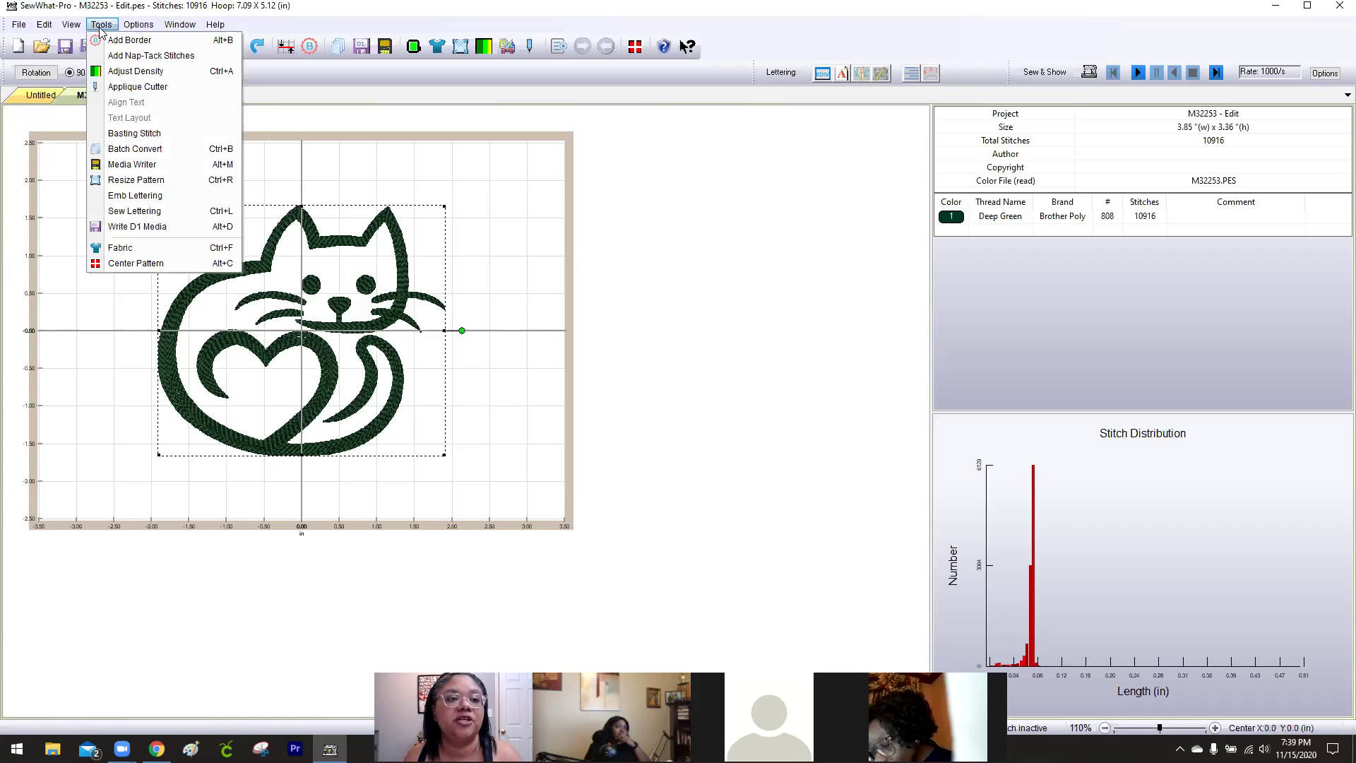
pyautogui.click(136, 182)
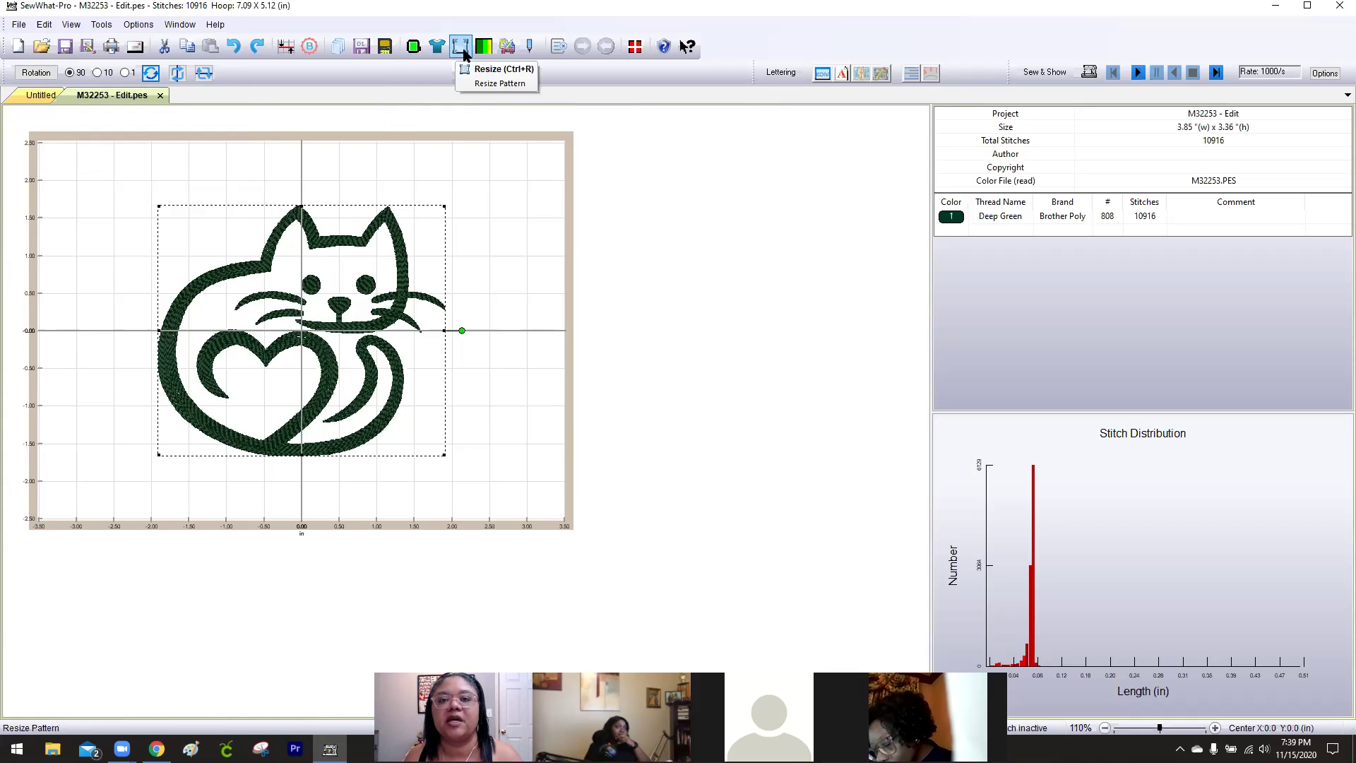
pyautogui.click(462, 48)
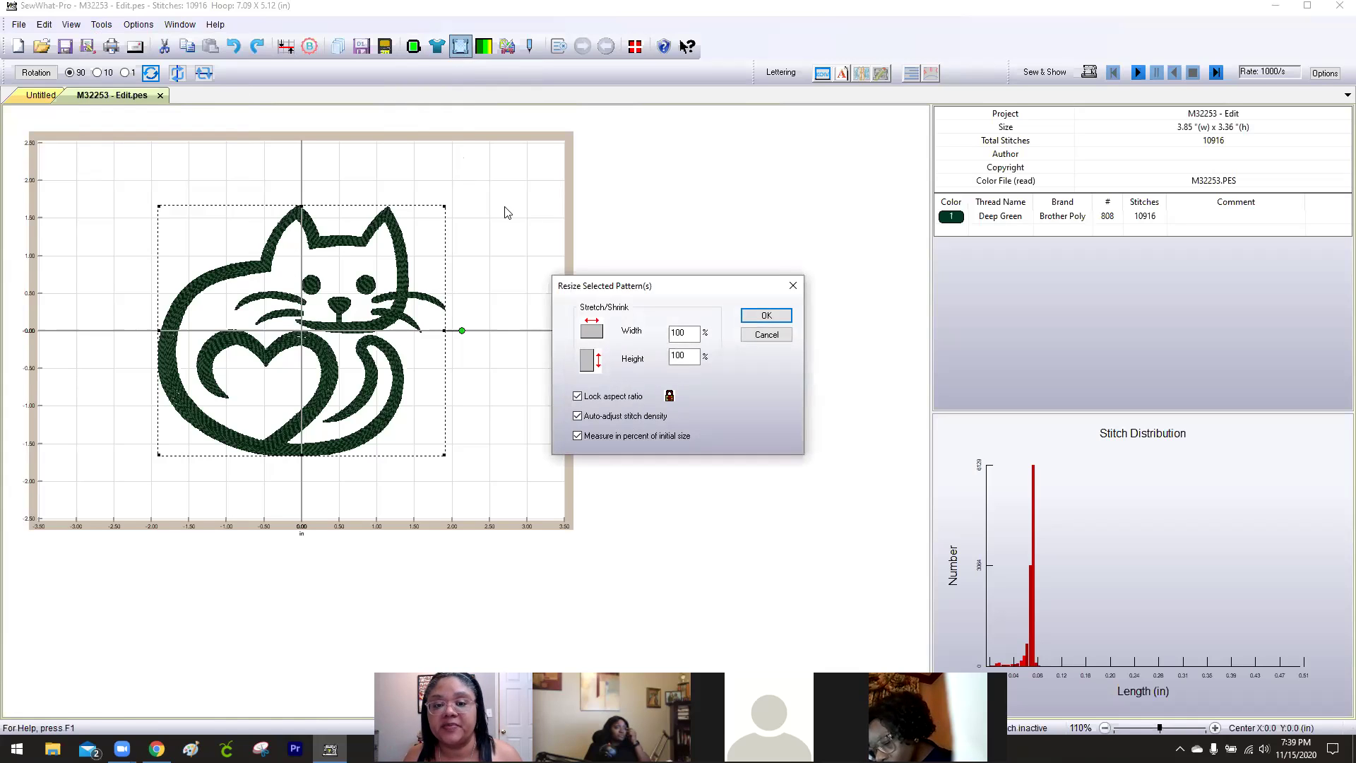
pyautogui.moveTo(633, 291); pyautogui.dragTo(668, 171)
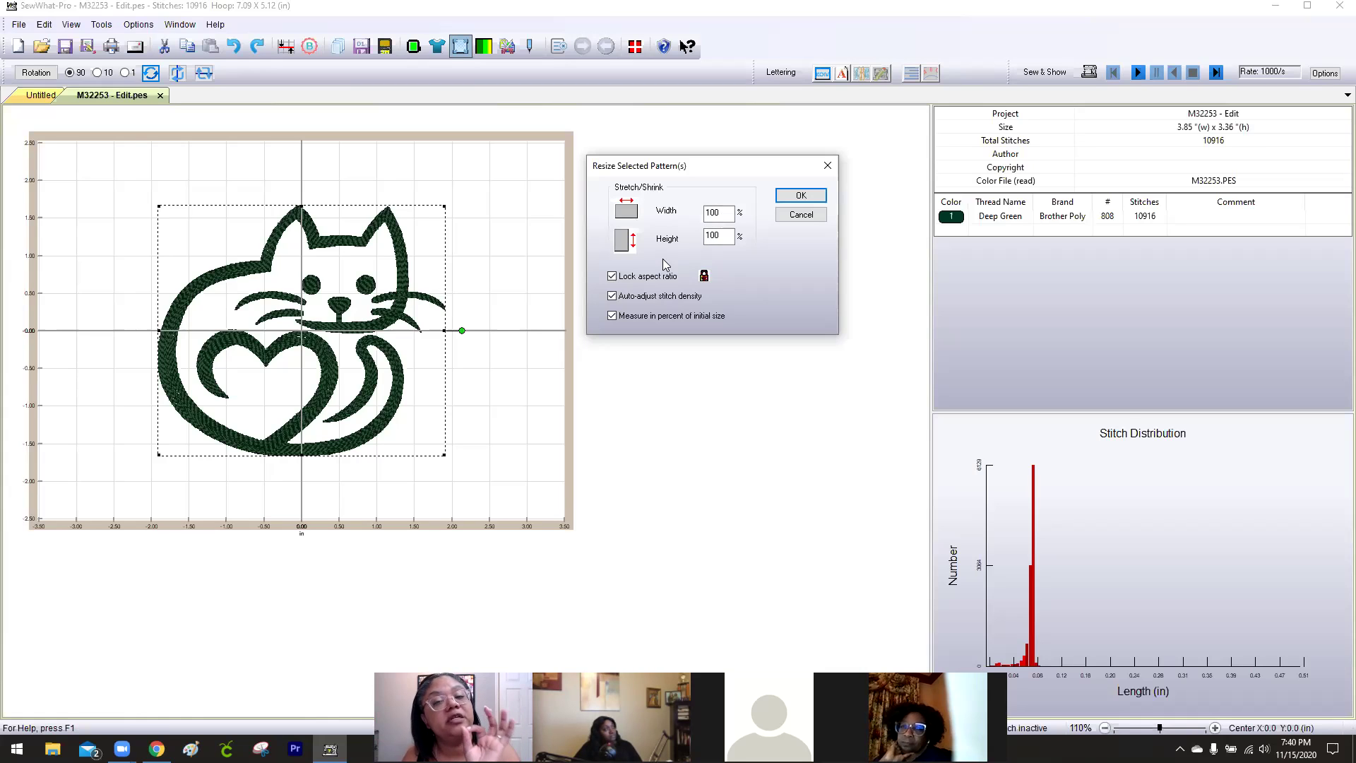
pyautogui.click(612, 316)
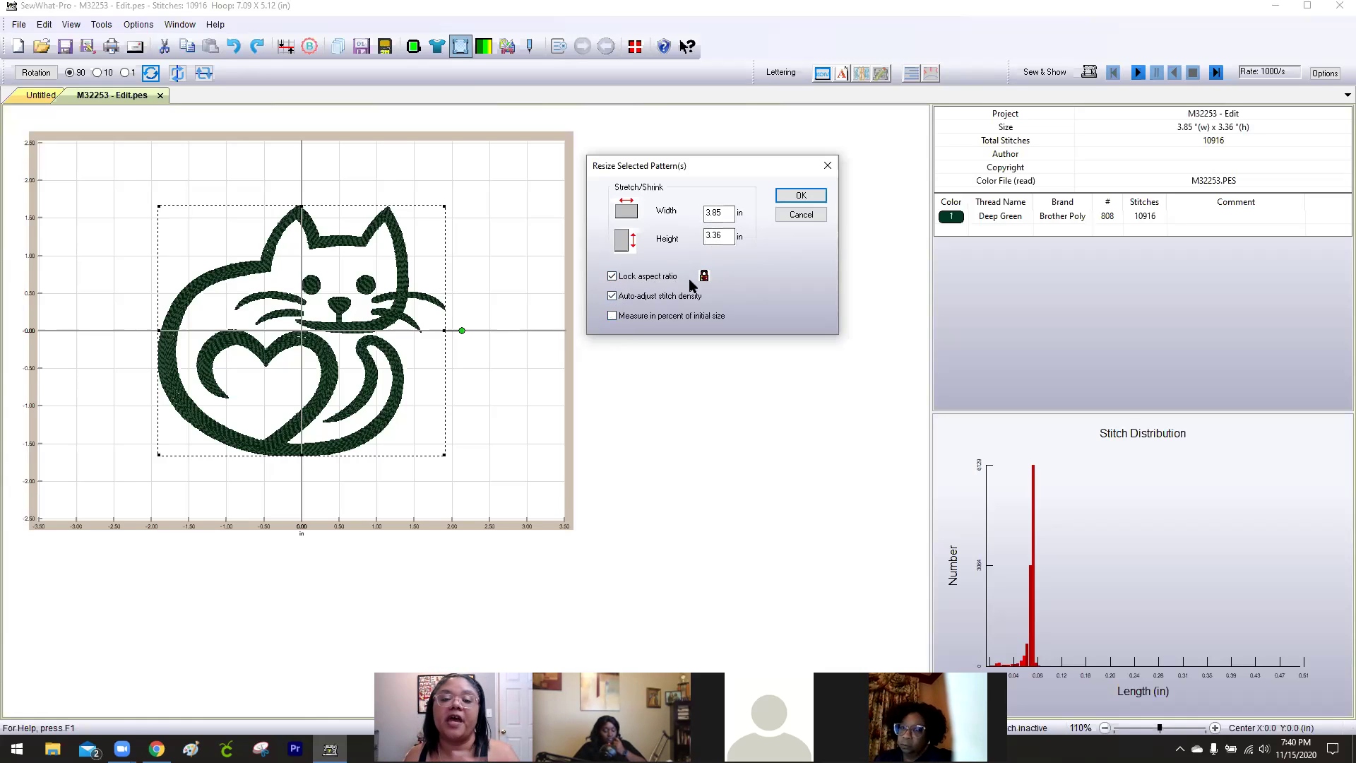
# Unlock the aspect ratio, stretch the cat's height to 4 inches, and undo the resize.
pyautogui.doubleClick(715, 238)
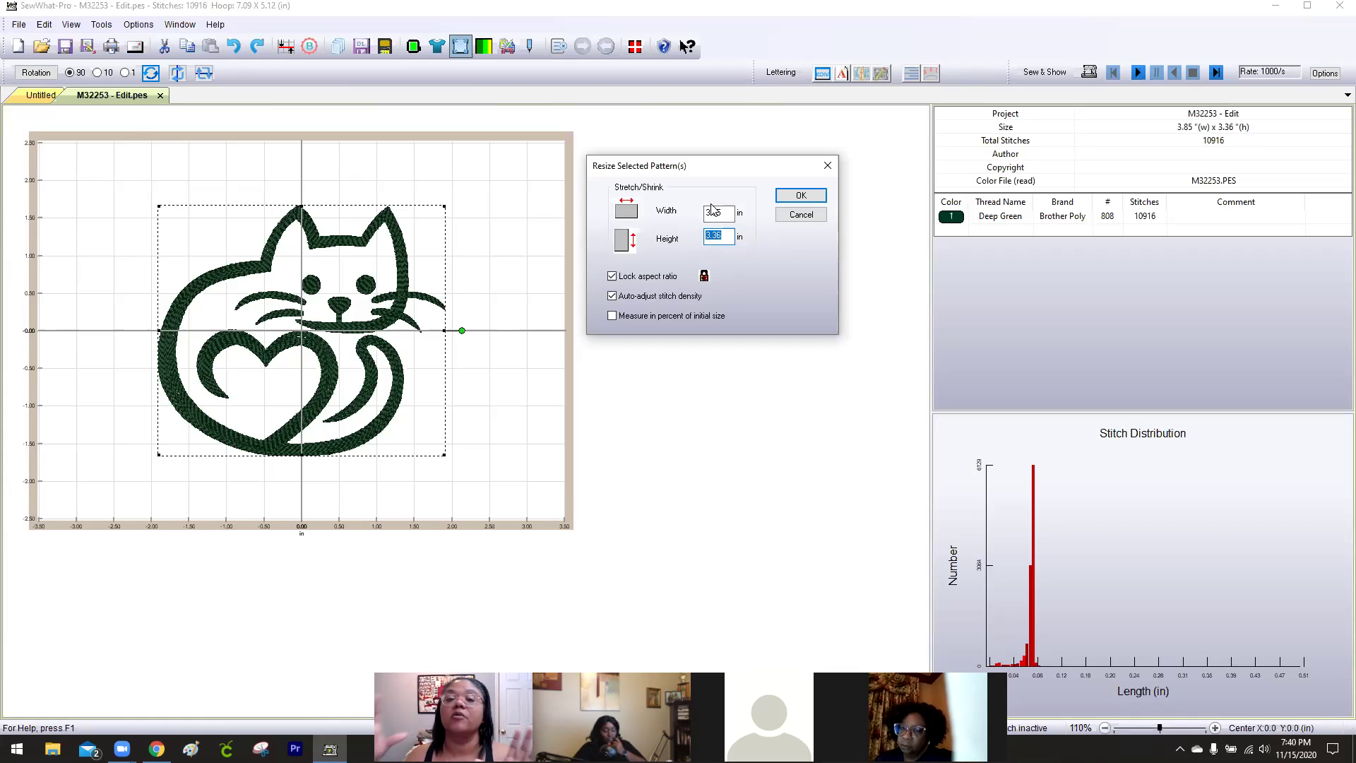
pyautogui.click(612, 276)
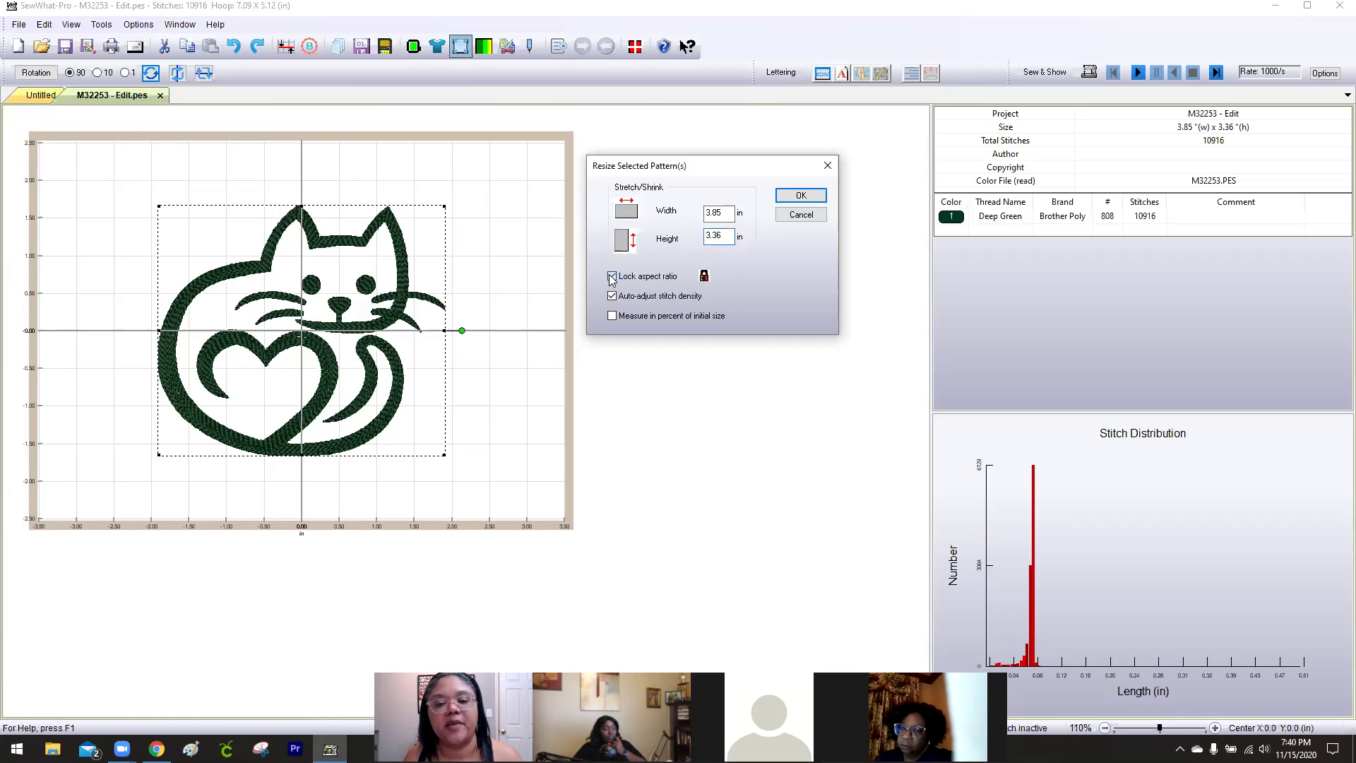
pyautogui.moveTo(726, 237); pyautogui.dragTo(647, 251)
pyautogui.press('Left')
pyautogui.moveTo(722, 234); pyautogui.dragTo(678, 246)
pyautogui.write('4')
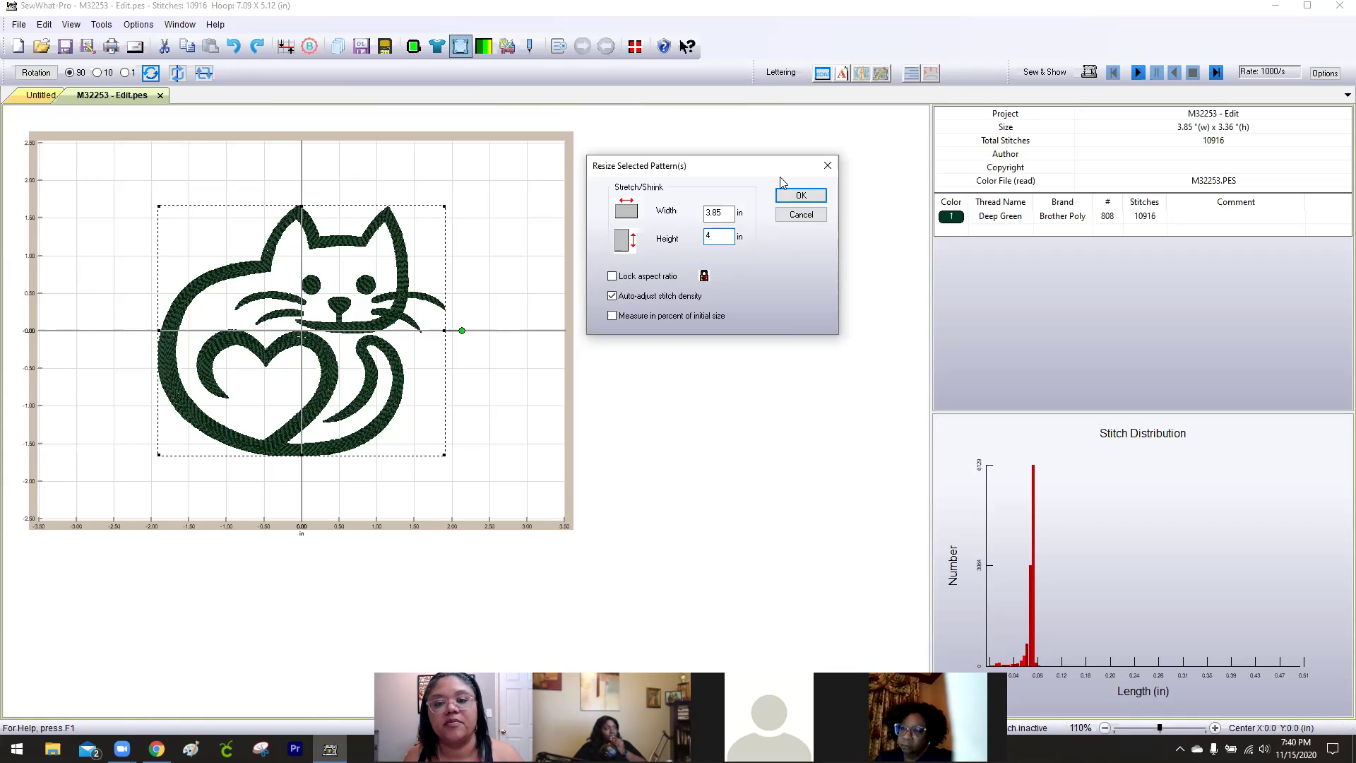
pyautogui.click(786, 197)
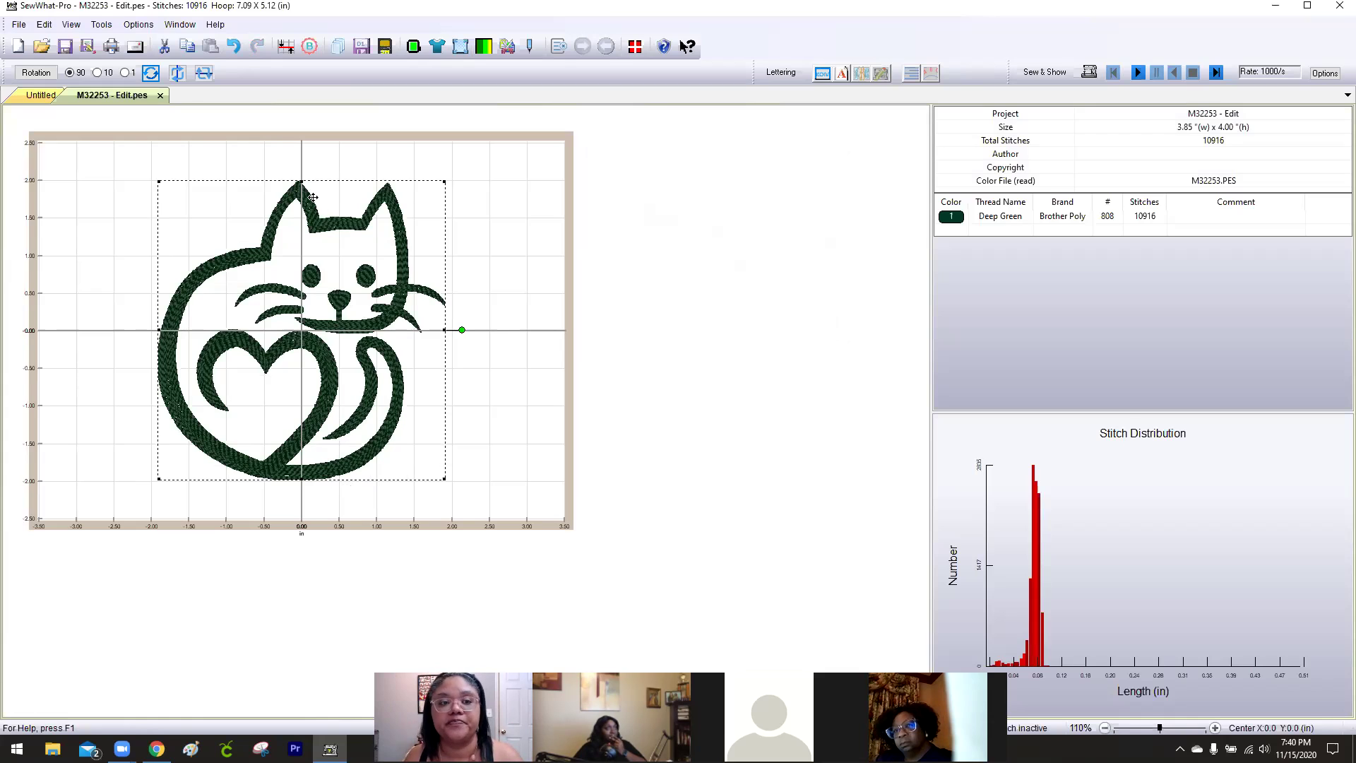
pyautogui.click(233, 45)
# Resize the cat design to 60 percent of its initial size, measuring in percent and with the aspect ratio locked.
pyautogui.click(290, 294)
pyautogui.click(461, 47)
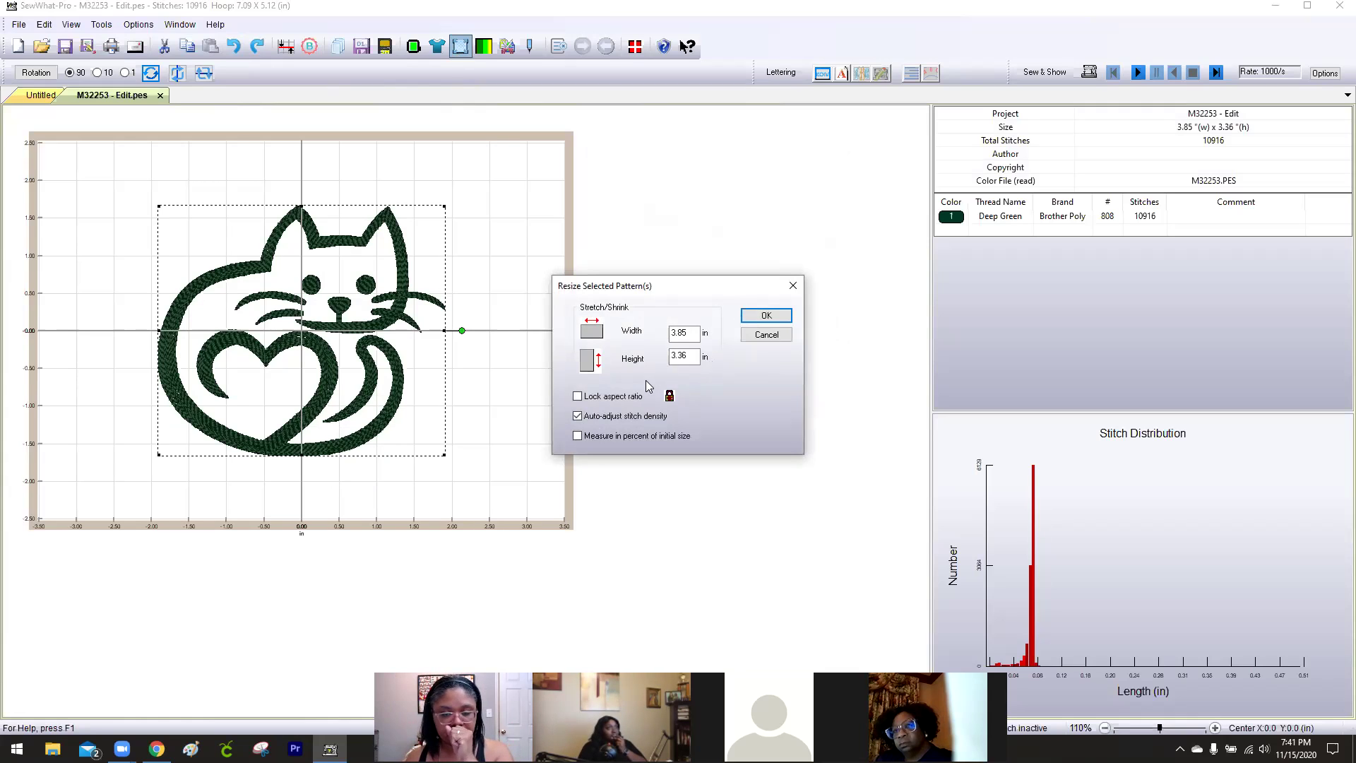
pyautogui.click(577, 436)
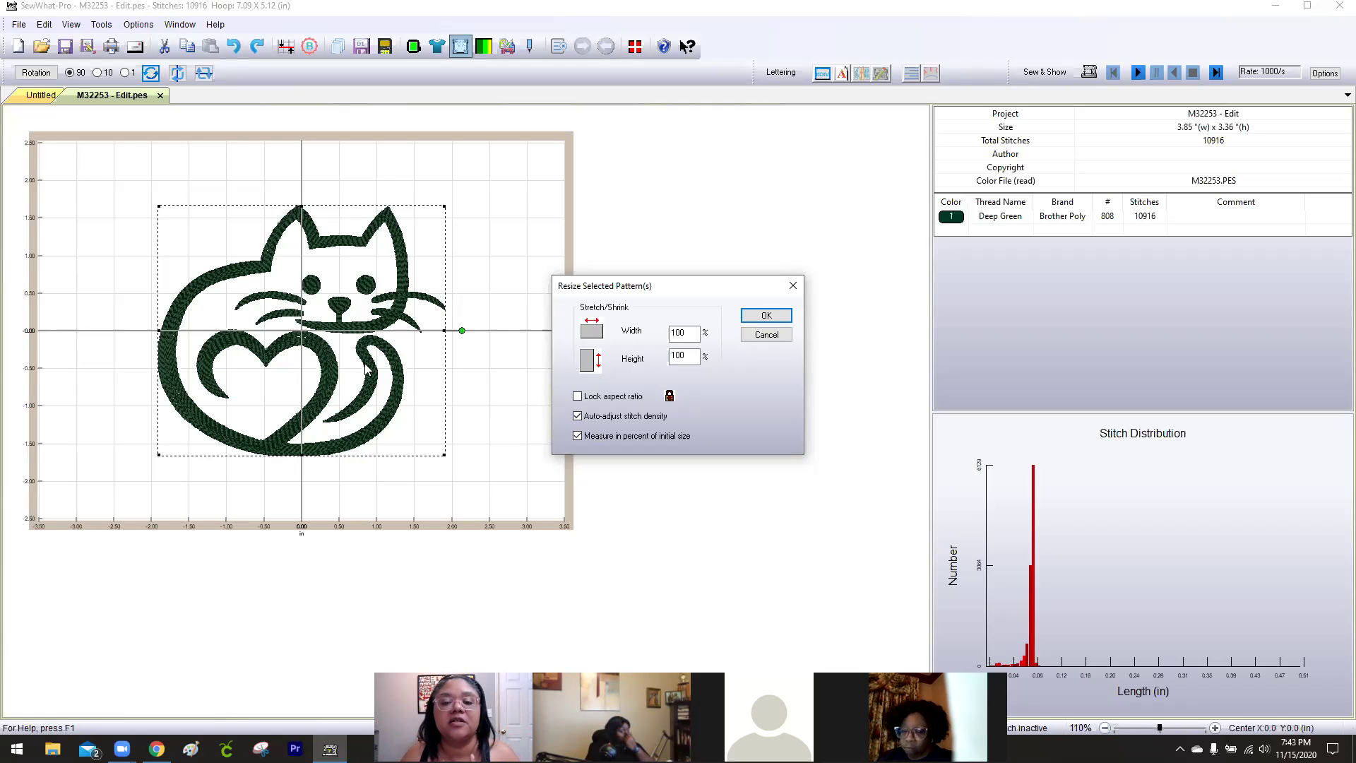
pyautogui.doubleClick(676, 333)
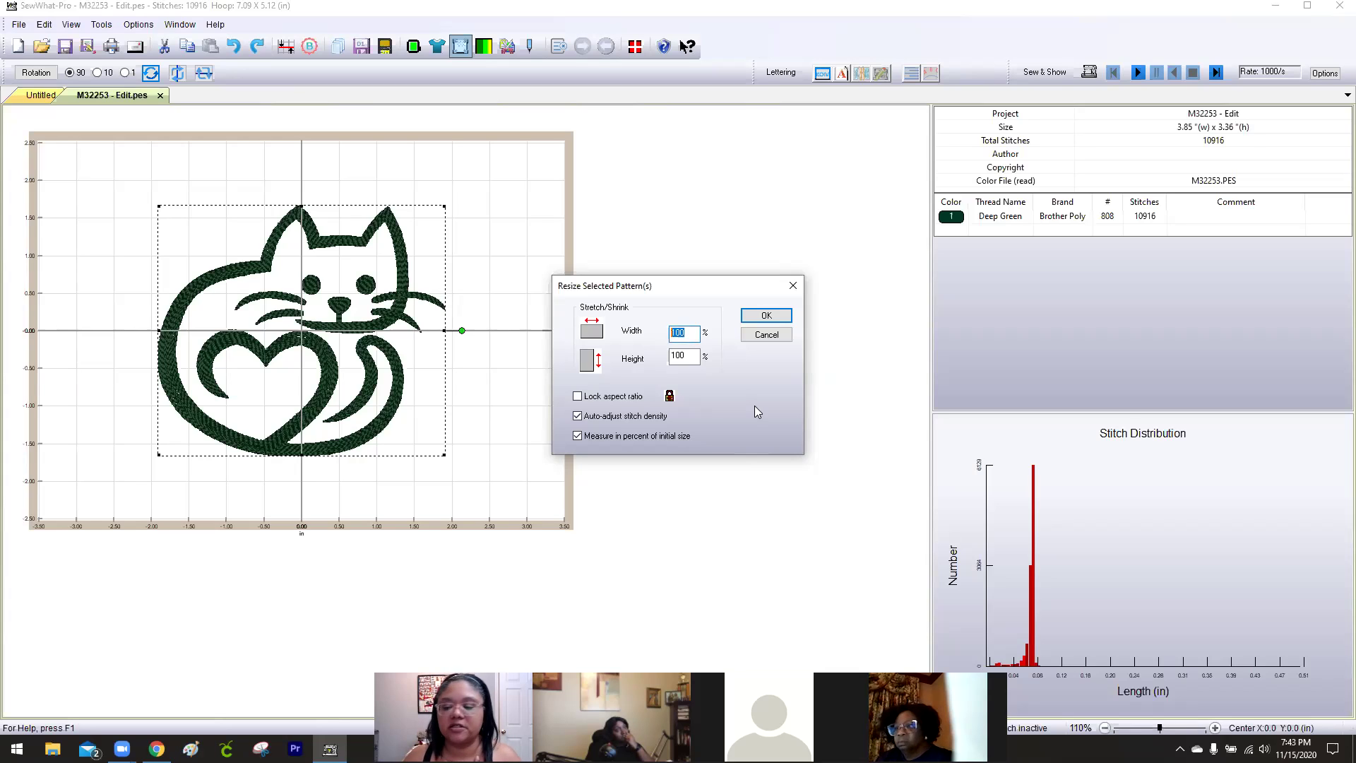
pyautogui.press('Right')
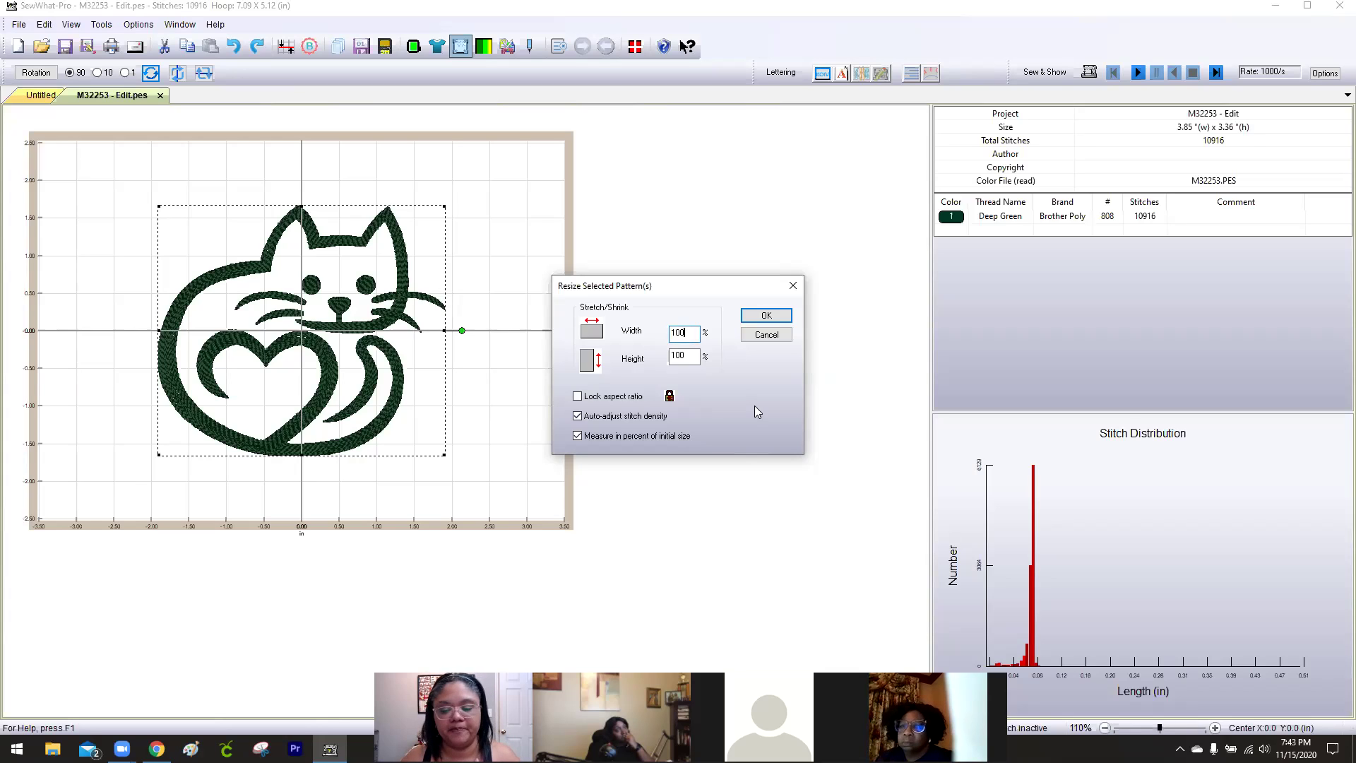
pyautogui.click(578, 396)
pyautogui.moveTo(688, 337); pyautogui.dragTo(616, 346)
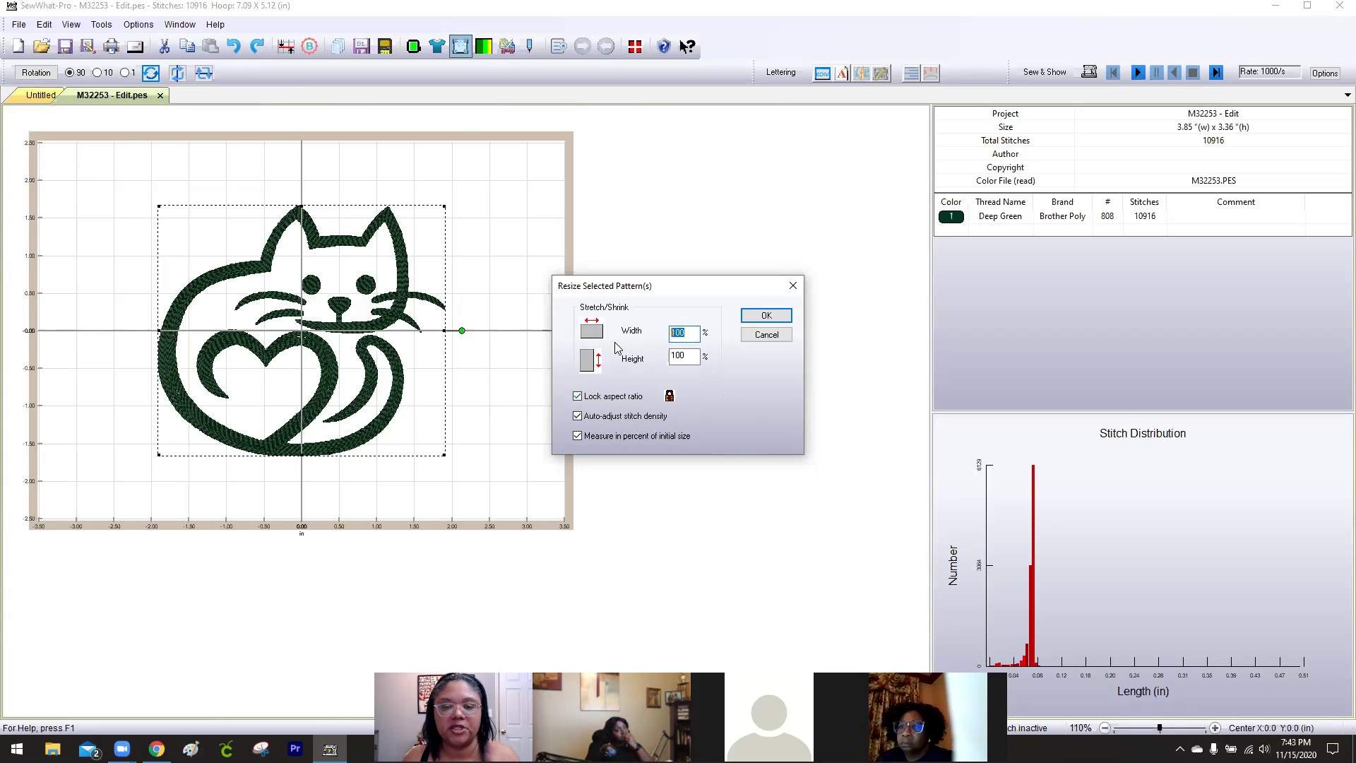
pyautogui.write('60')
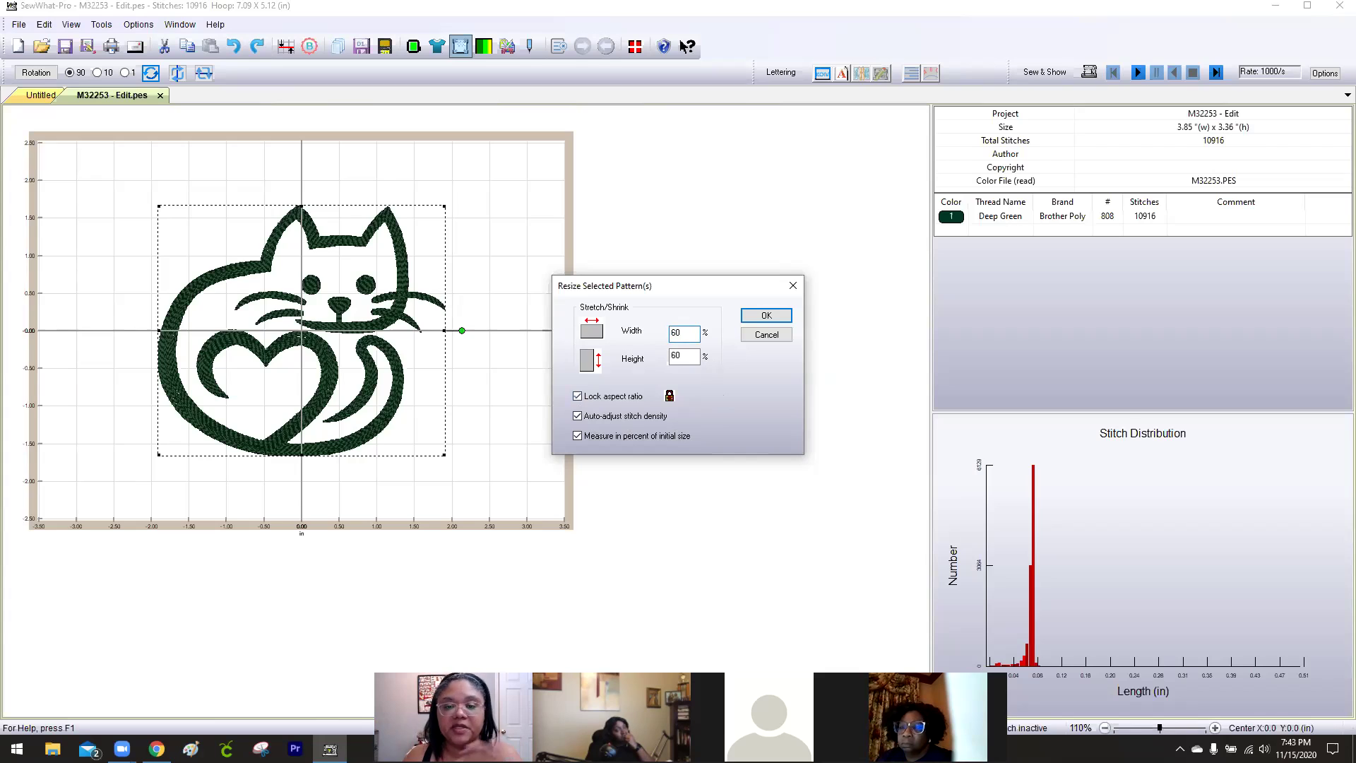
pyautogui.click(759, 315)
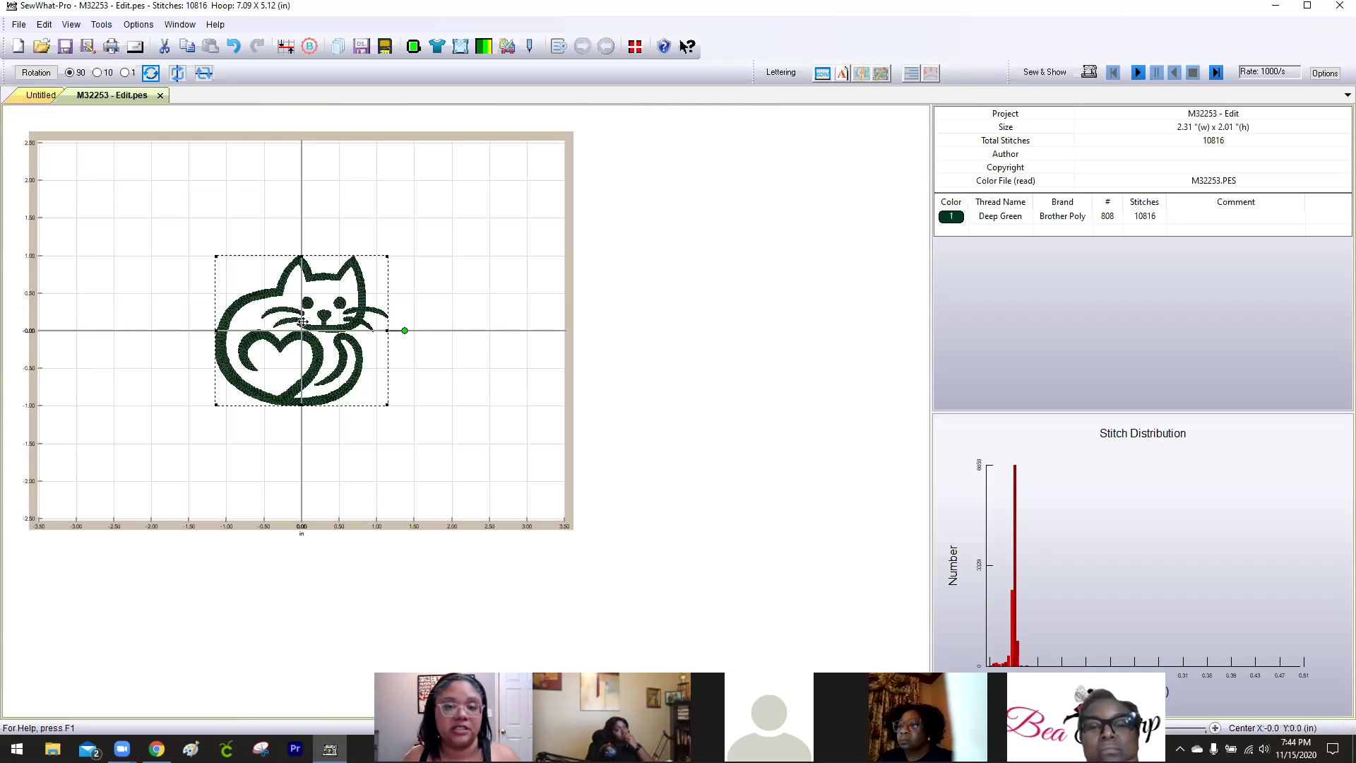
# Move the shrunken cat to the hoop's upper-left area, bring it back, shift it upward, and return it to the centre.
pyautogui.moveTo(303, 326); pyautogui.dragTo(143, 219)
pyautogui.click(270, 237)
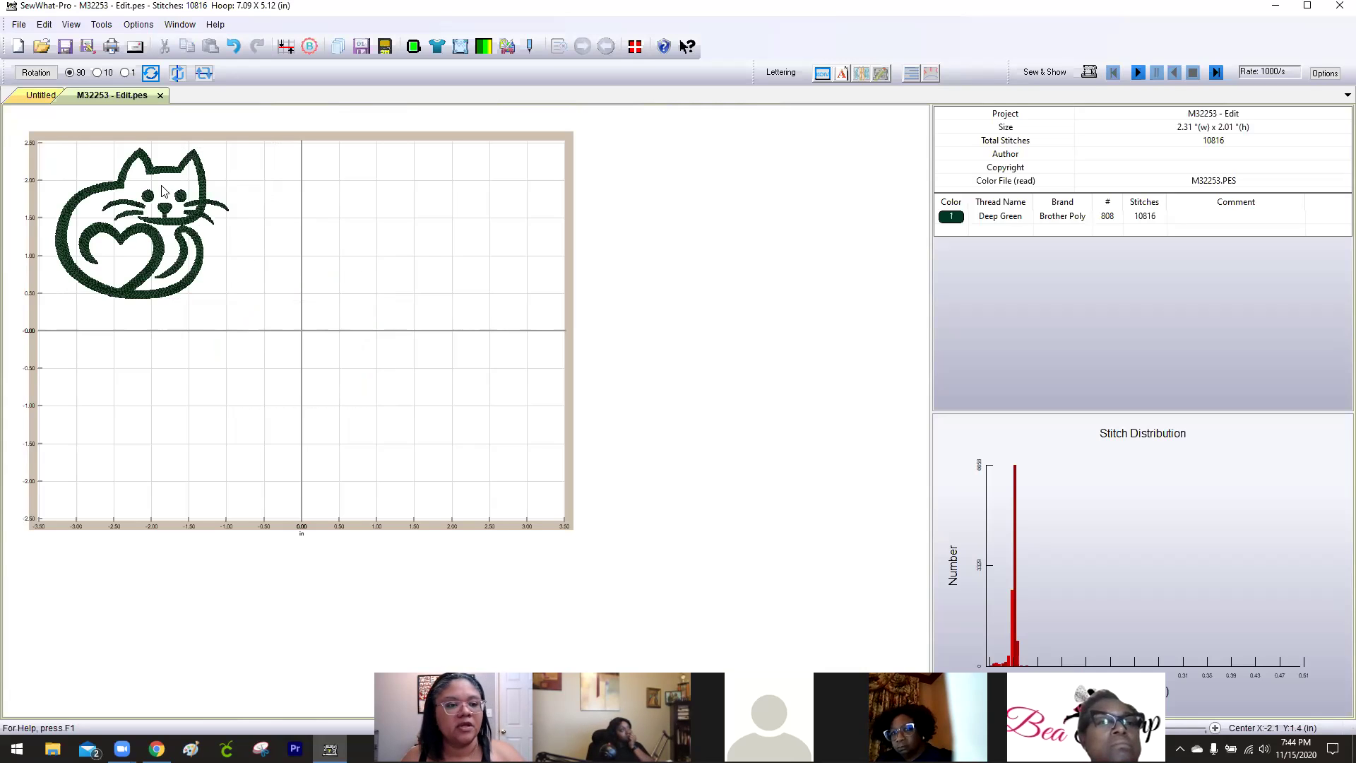
pyautogui.moveTo(157, 212); pyautogui.dragTo(317, 315)
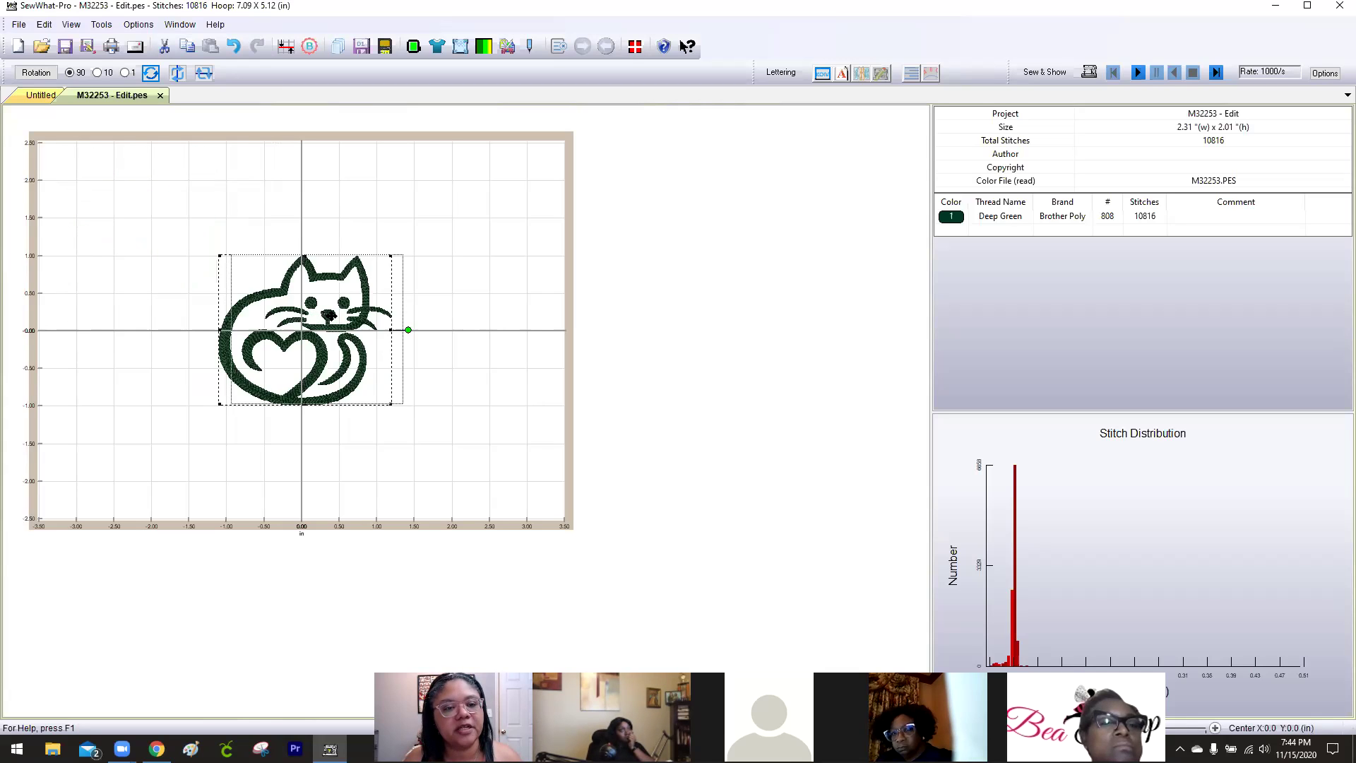
pyautogui.moveTo(228, 257); pyautogui.dragTo(237, 209)
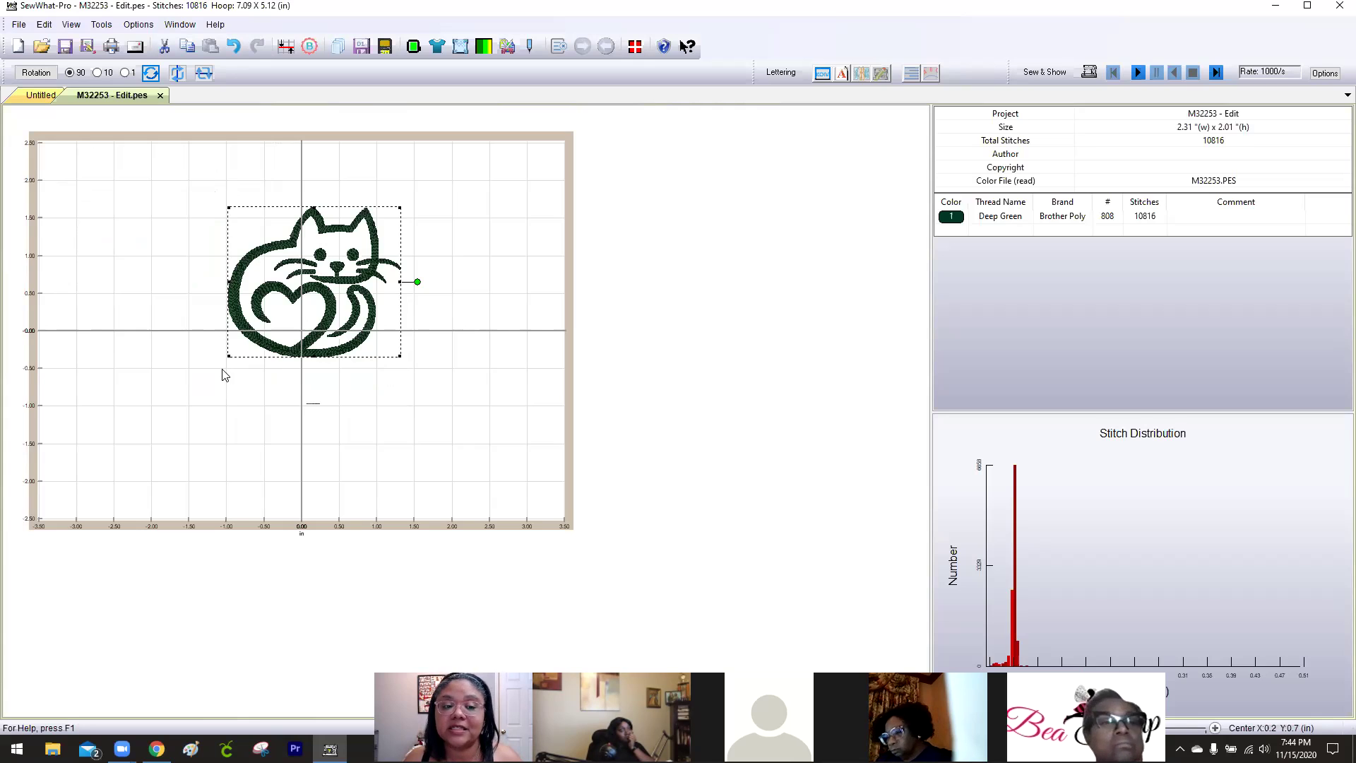
pyautogui.moveTo(295, 281); pyautogui.dragTo(281, 330)
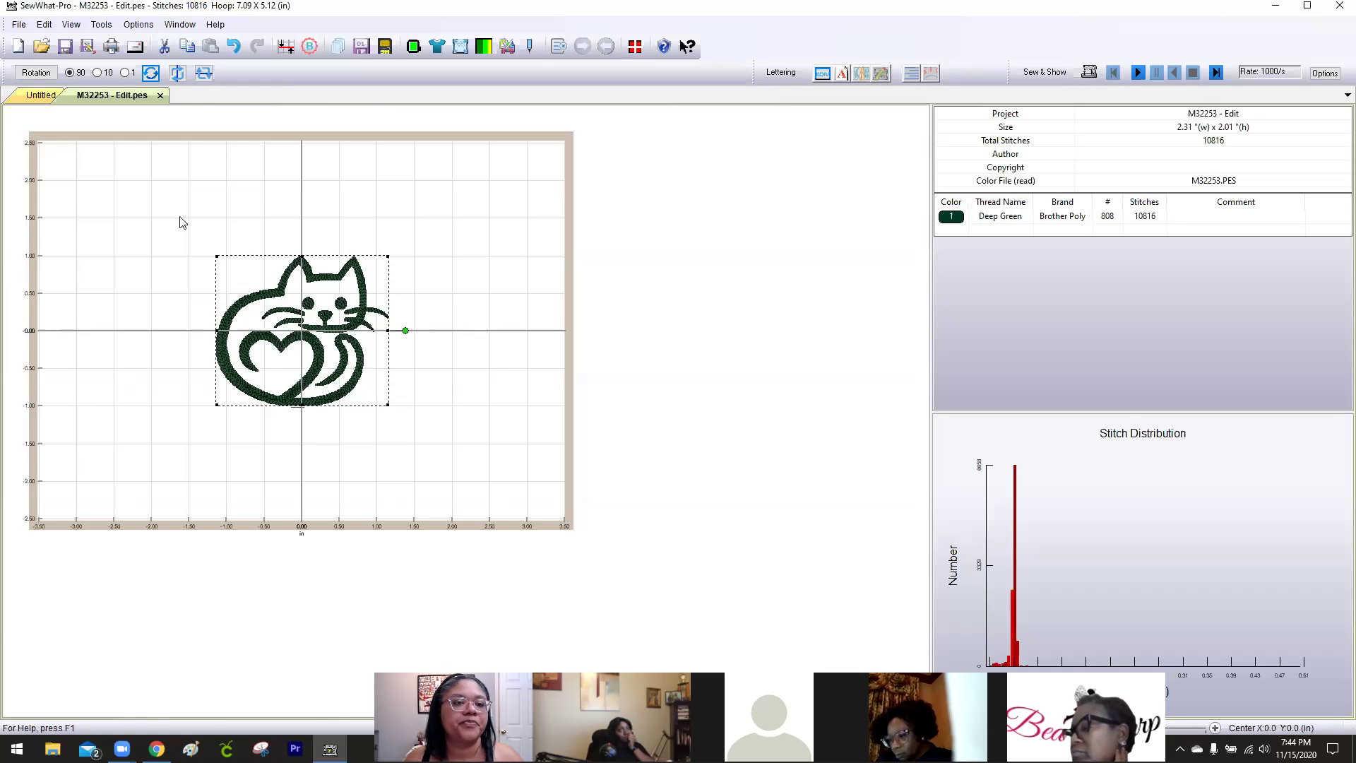
pyautogui.click(137, 25)
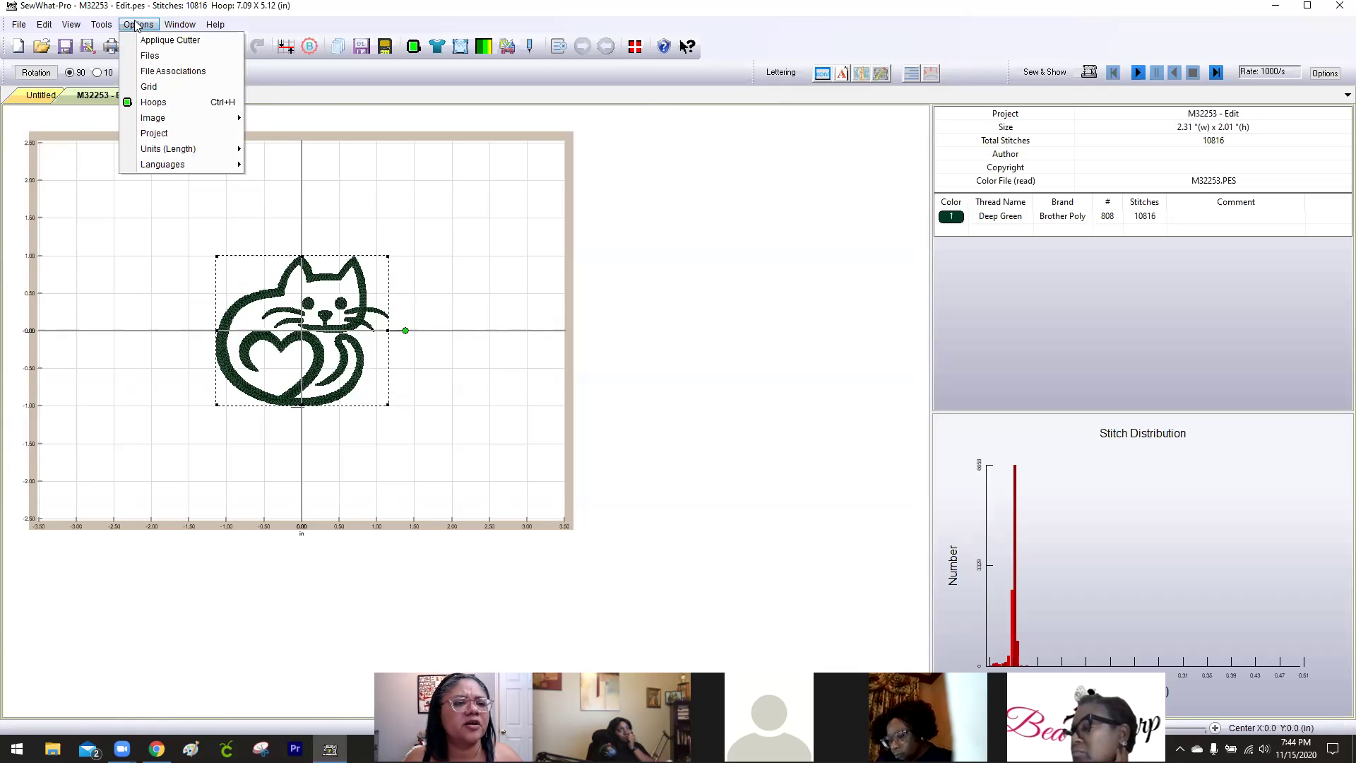
pyautogui.moveTo(106, 26)
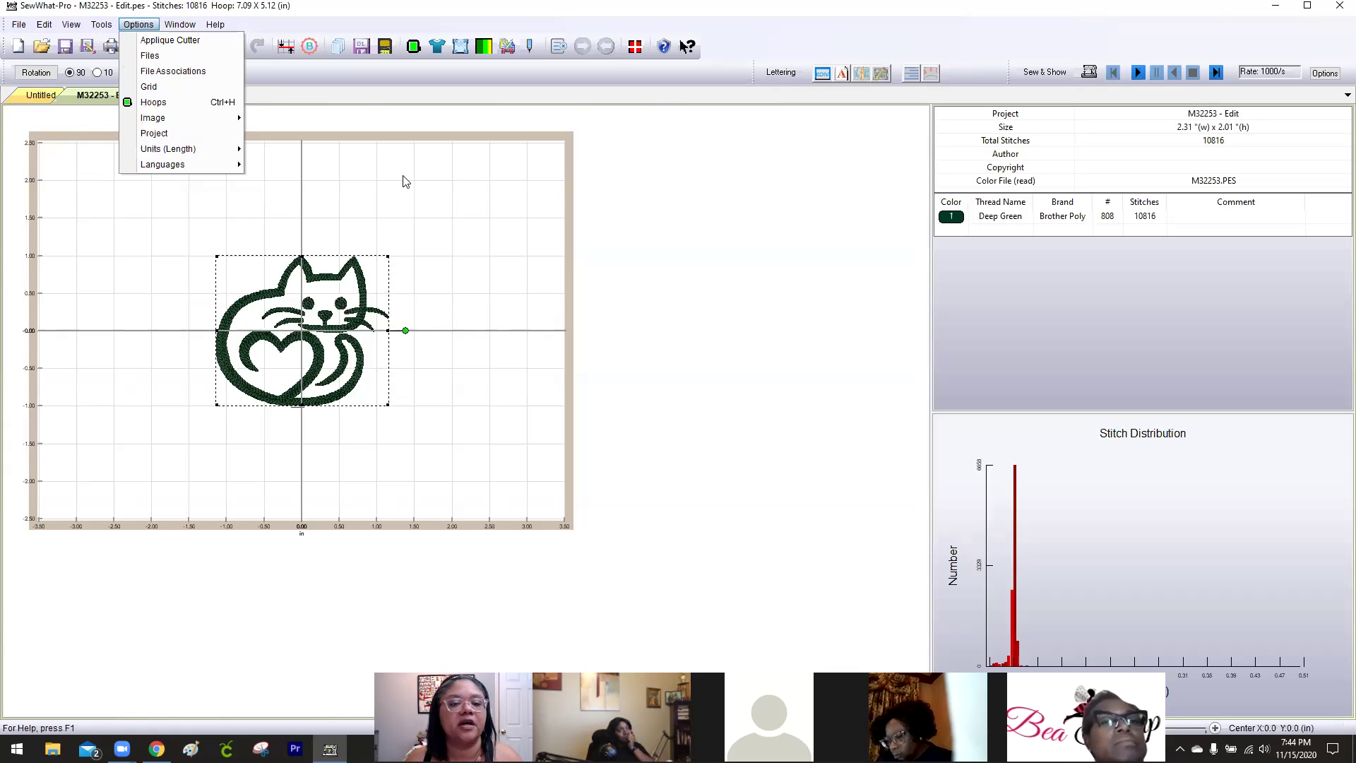
pyautogui.click(258, 324)
# Move the cat straight up to about 0.9 inches above the hoop centre, and put it back at the centre.
pyautogui.click(262, 331)
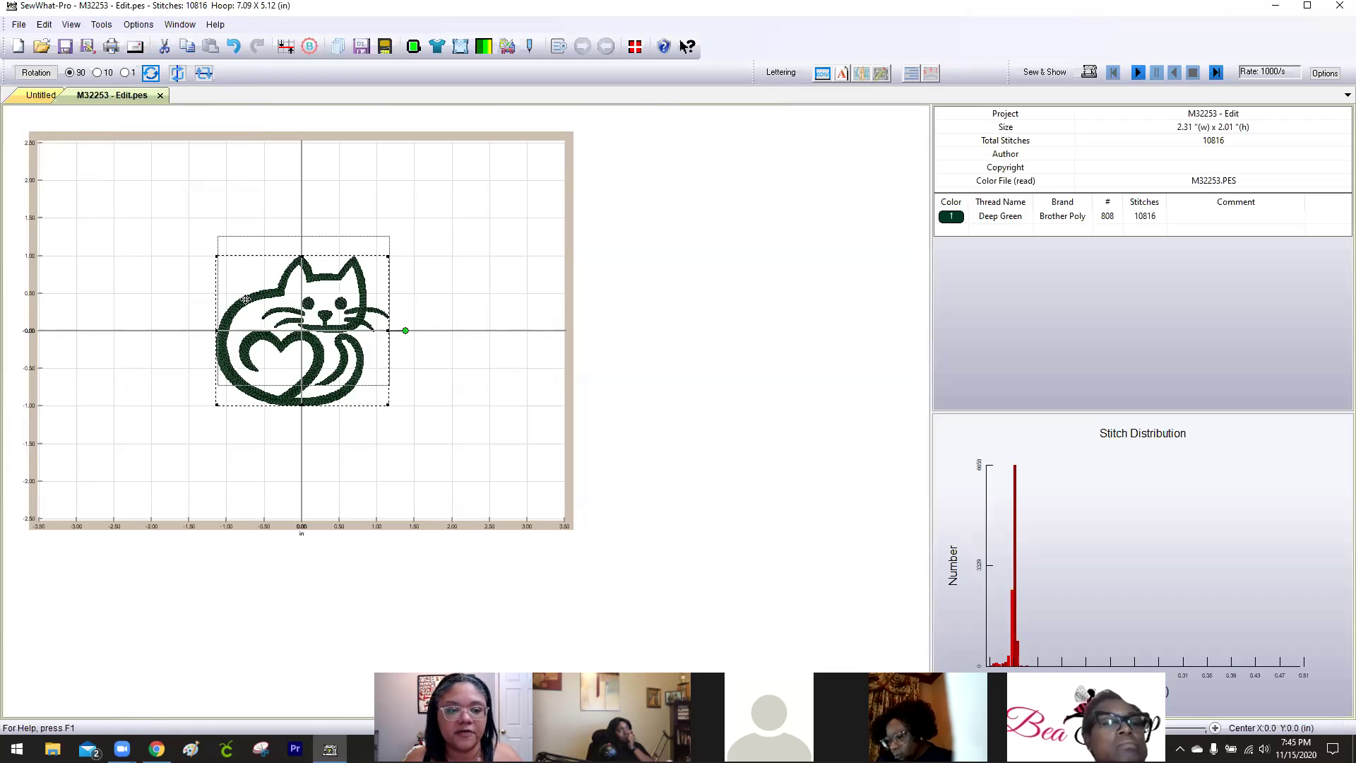
pyautogui.moveTo(262, 330); pyautogui.dragTo(259, 267)
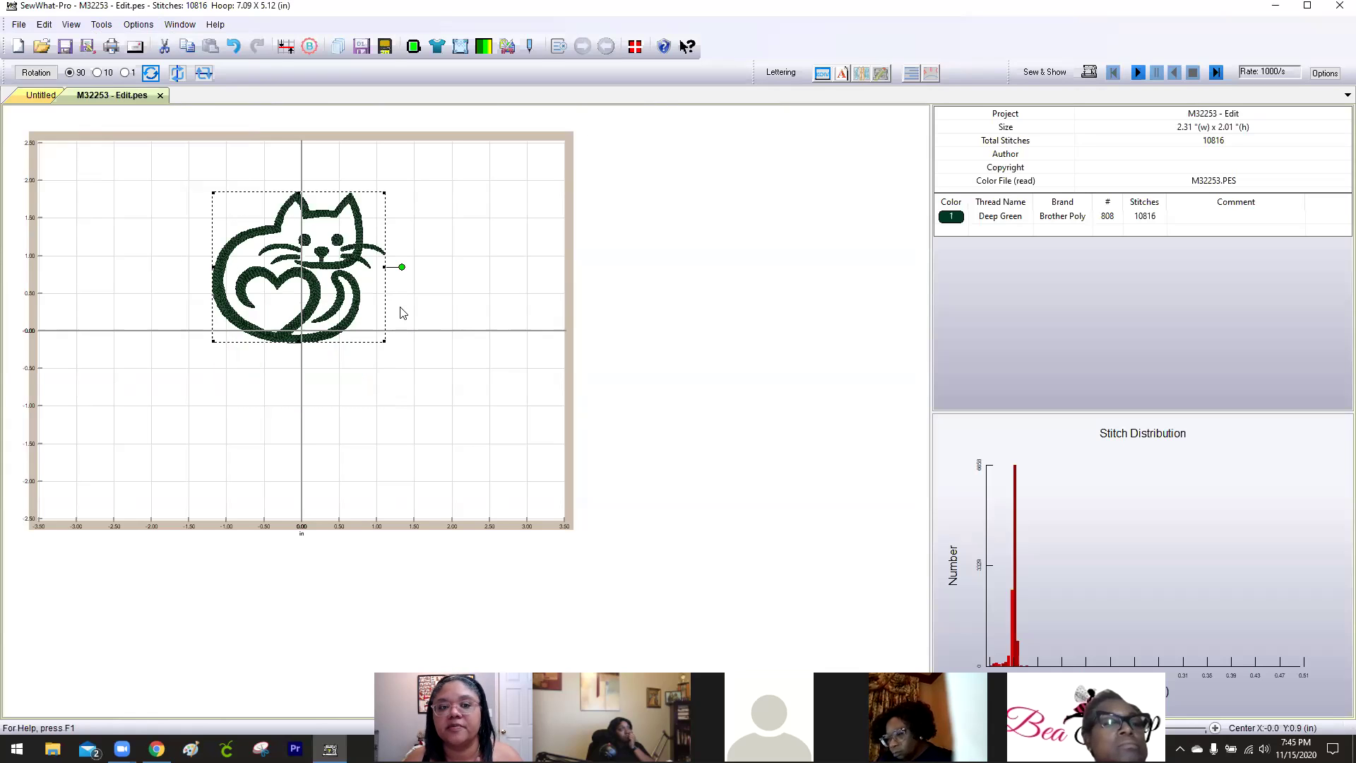
pyautogui.moveTo(309, 226); pyautogui.dragTo(309, 291)
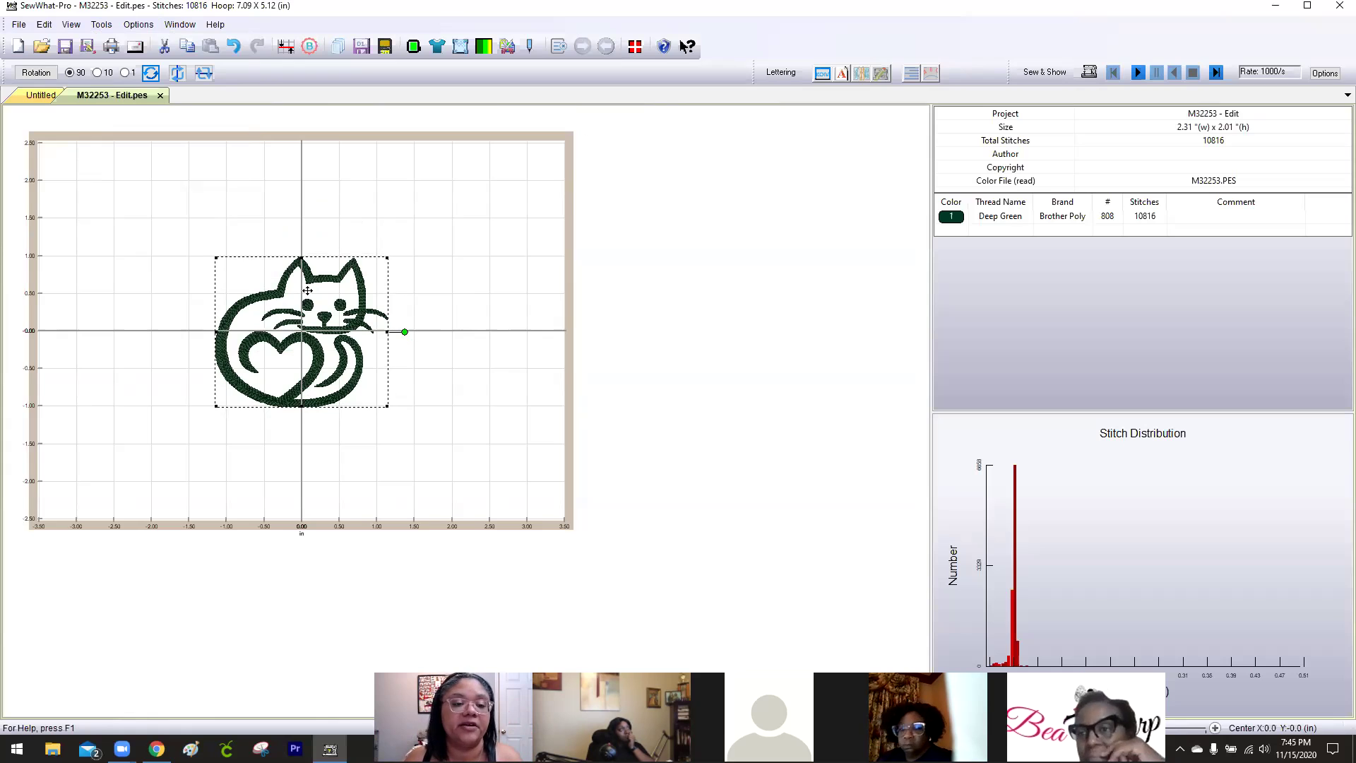
# Place the cat in the hoop's upper-left quadrant, centred at about X -1.7, Y 1.2 inches.
pyautogui.moveTo(308, 291); pyautogui.dragTo(169, 206)
pyautogui.moveTo(367, 269); pyautogui.dragTo(192, 209)
pyautogui.click(127, 348)
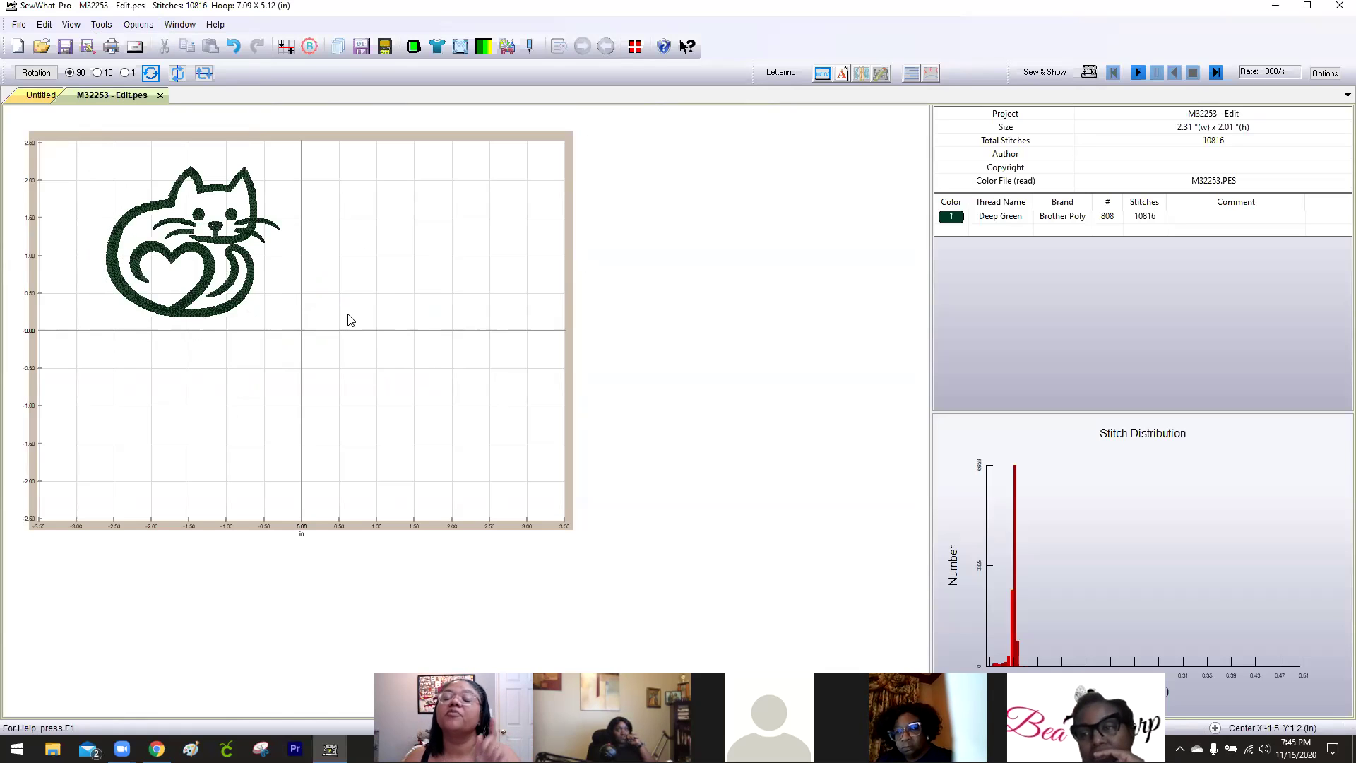
pyautogui.click(218, 235)
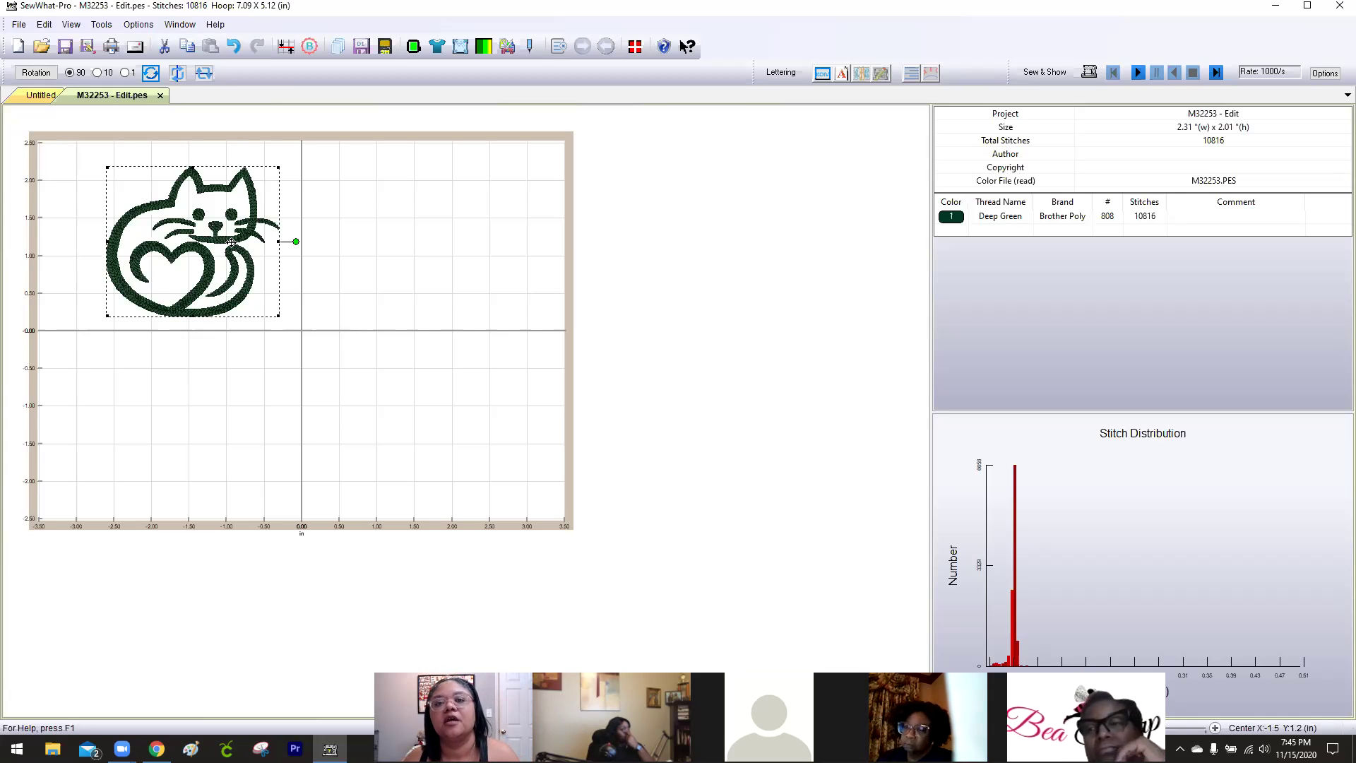
pyautogui.moveTo(232, 243); pyautogui.dragTo(204, 241)
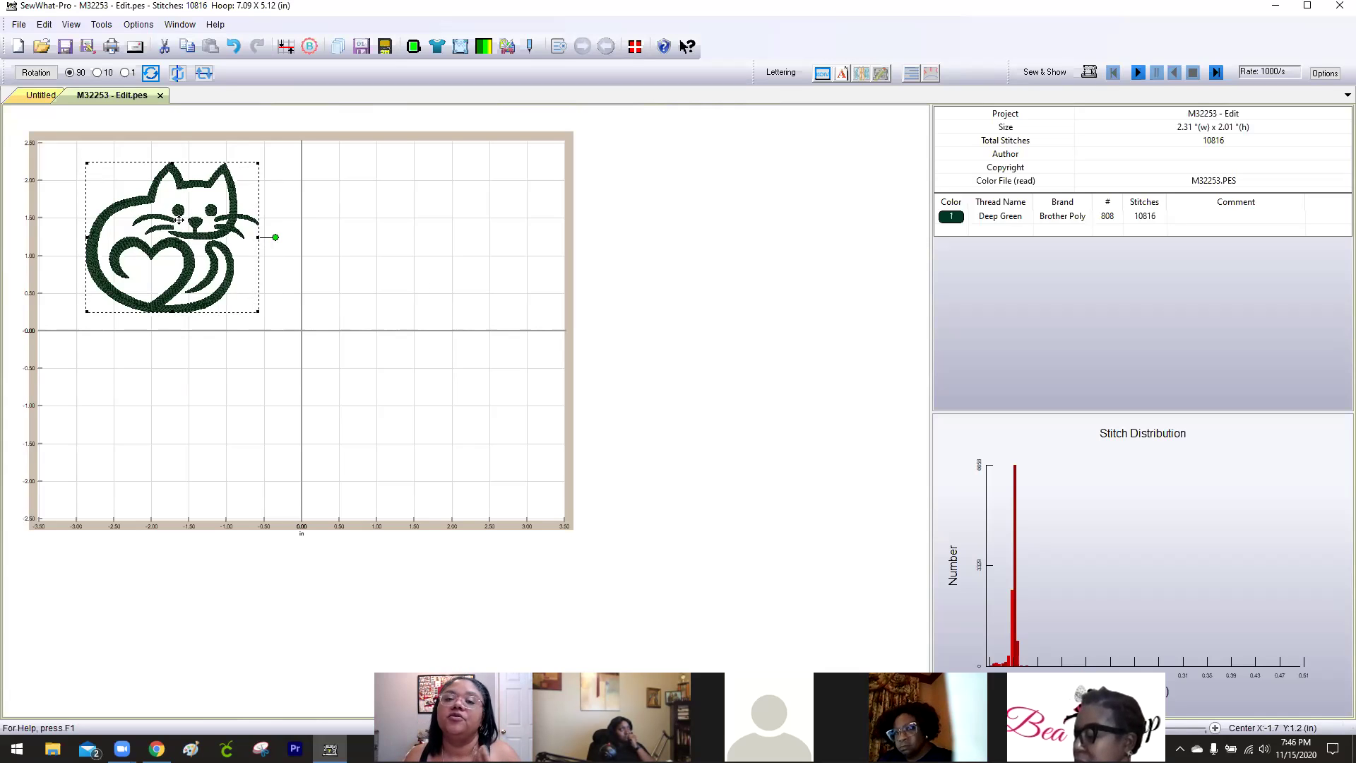
# Merge the original M32253 design into the edit copy and place it beside the small cat at about X 1.5, Y 0.8 inches.
pyautogui.click(19, 24)
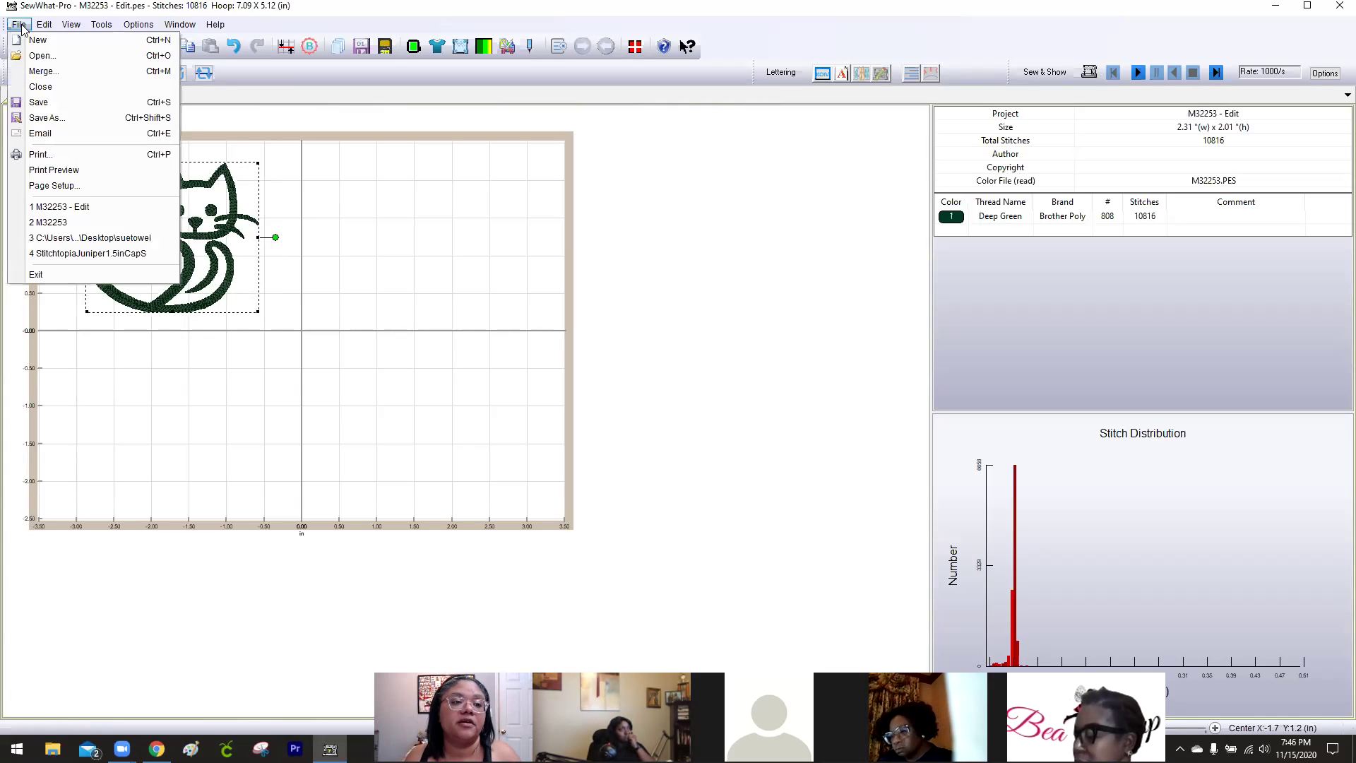
pyautogui.click(40, 72)
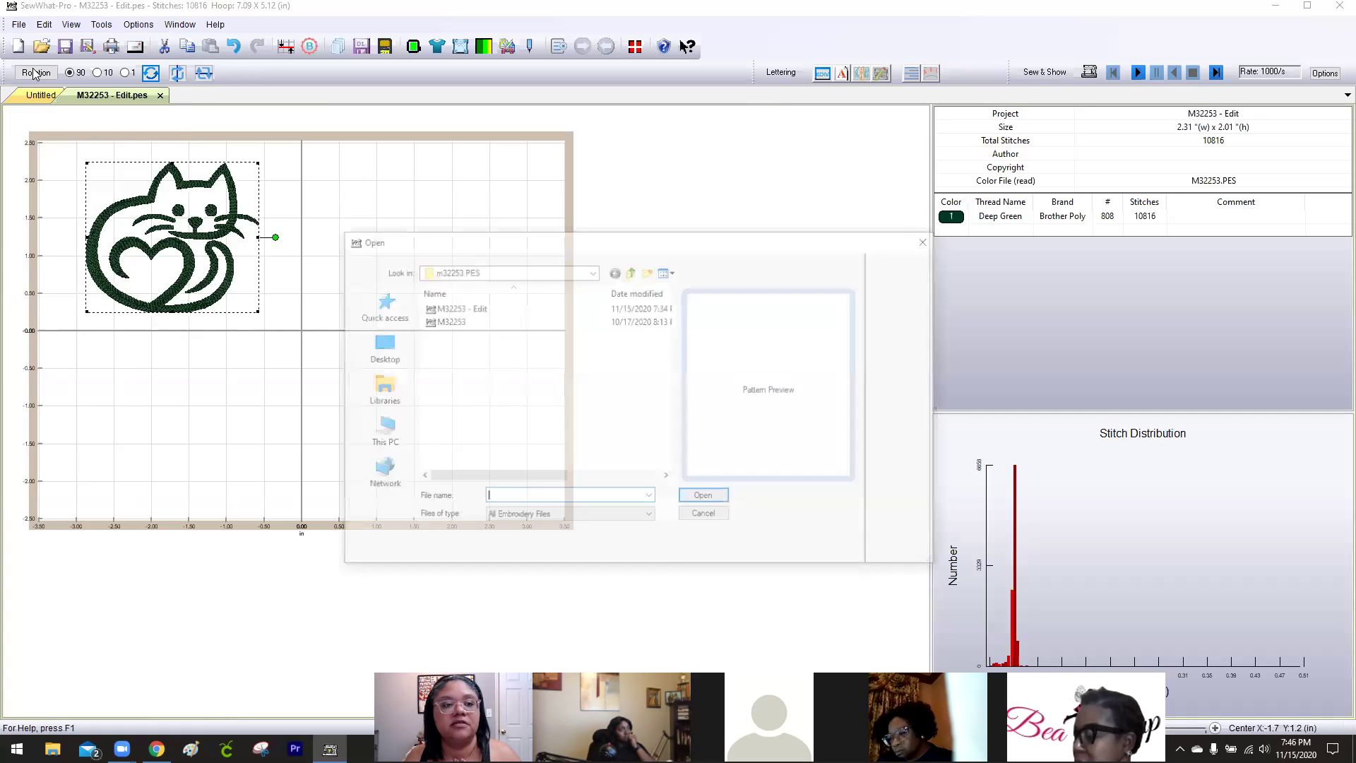
pyautogui.click(524, 321)
pyautogui.click(706, 498)
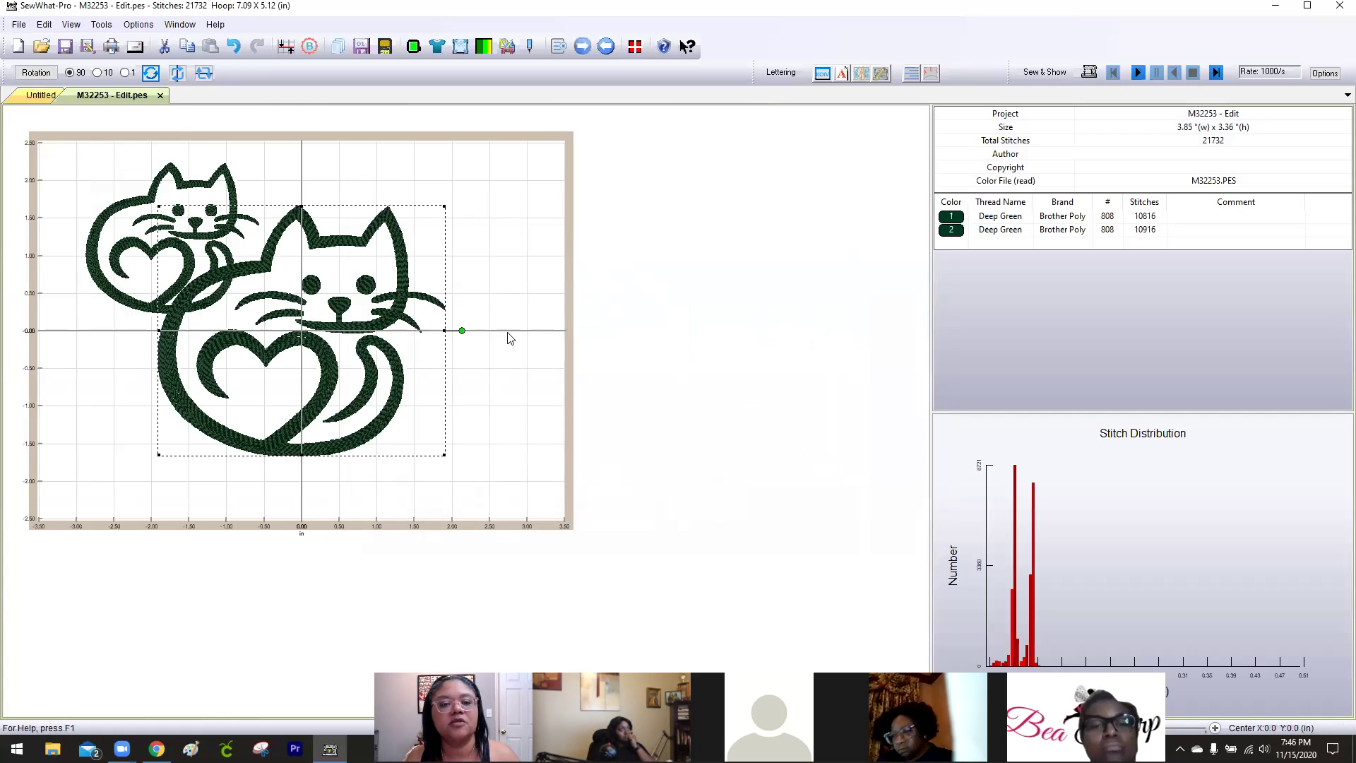
pyautogui.moveTo(344, 324); pyautogui.dragTo(459, 266)
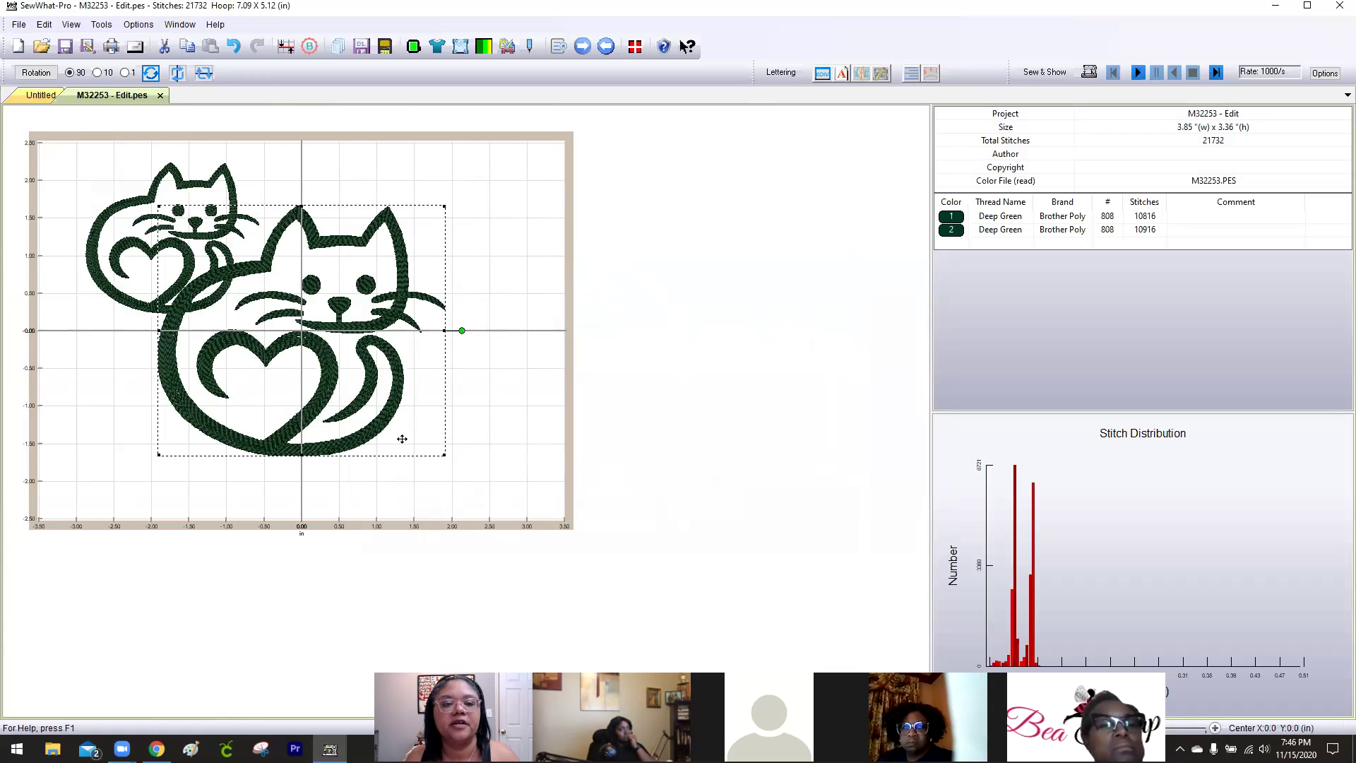
pyautogui.click(300, 429)
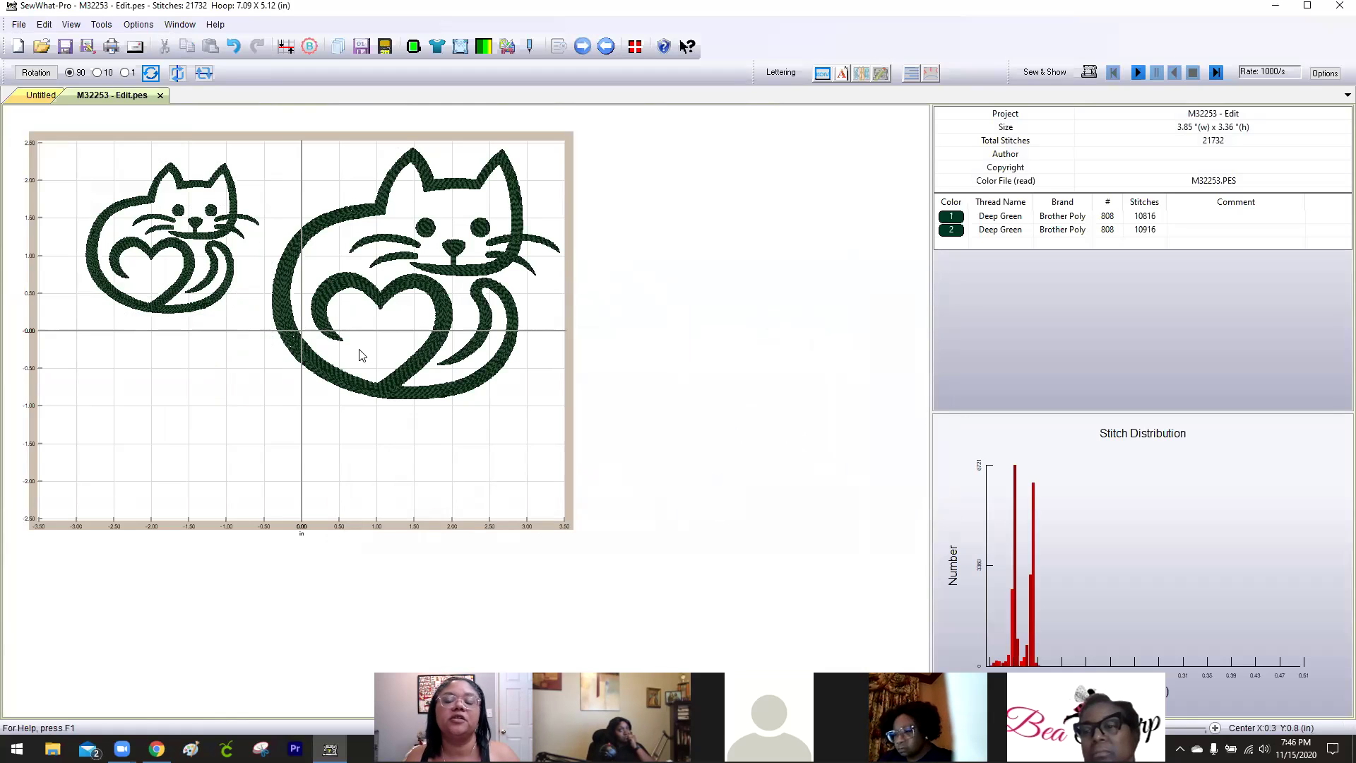
# Open the original M32253 file as a separate document, compare it with the edit copy, and close it.
pyautogui.click(20, 24)
pyautogui.click(28, 48)
pyautogui.click(508, 323)
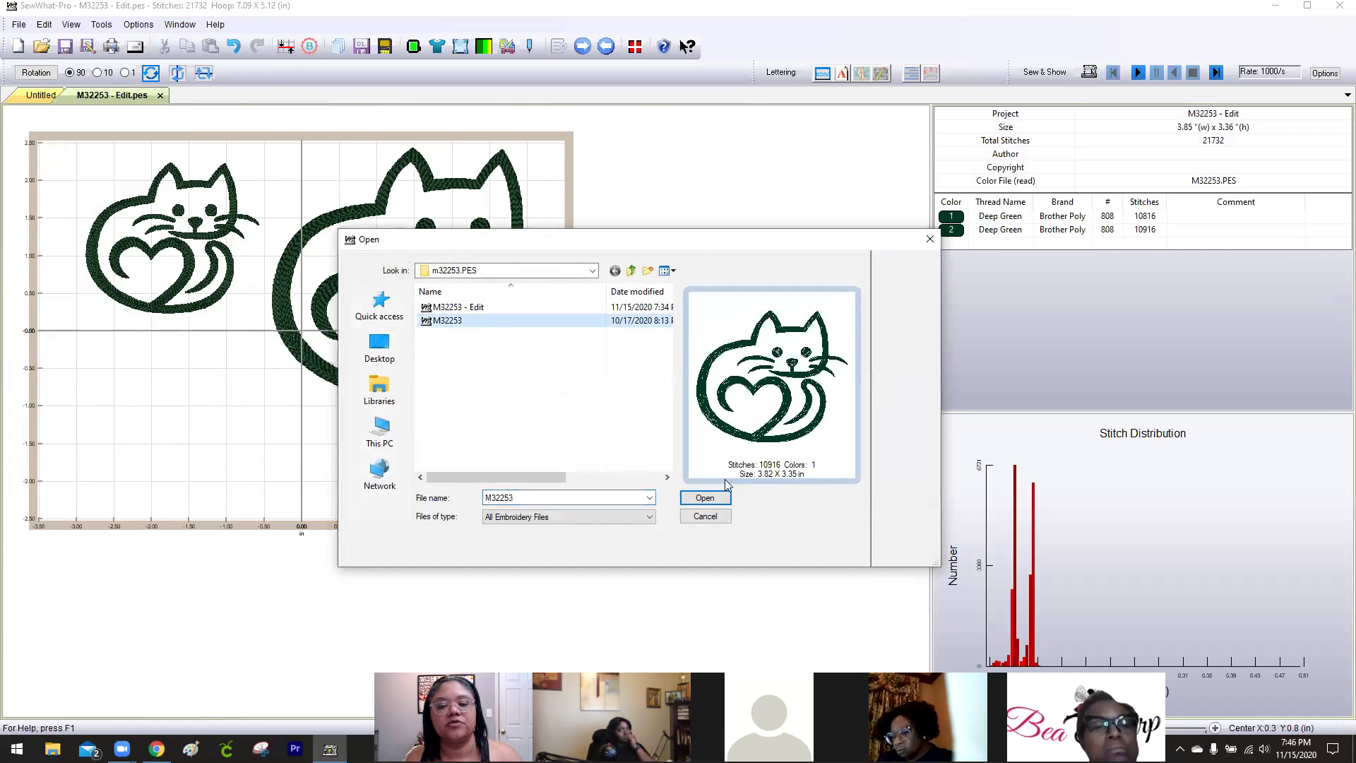
pyautogui.click(707, 494)
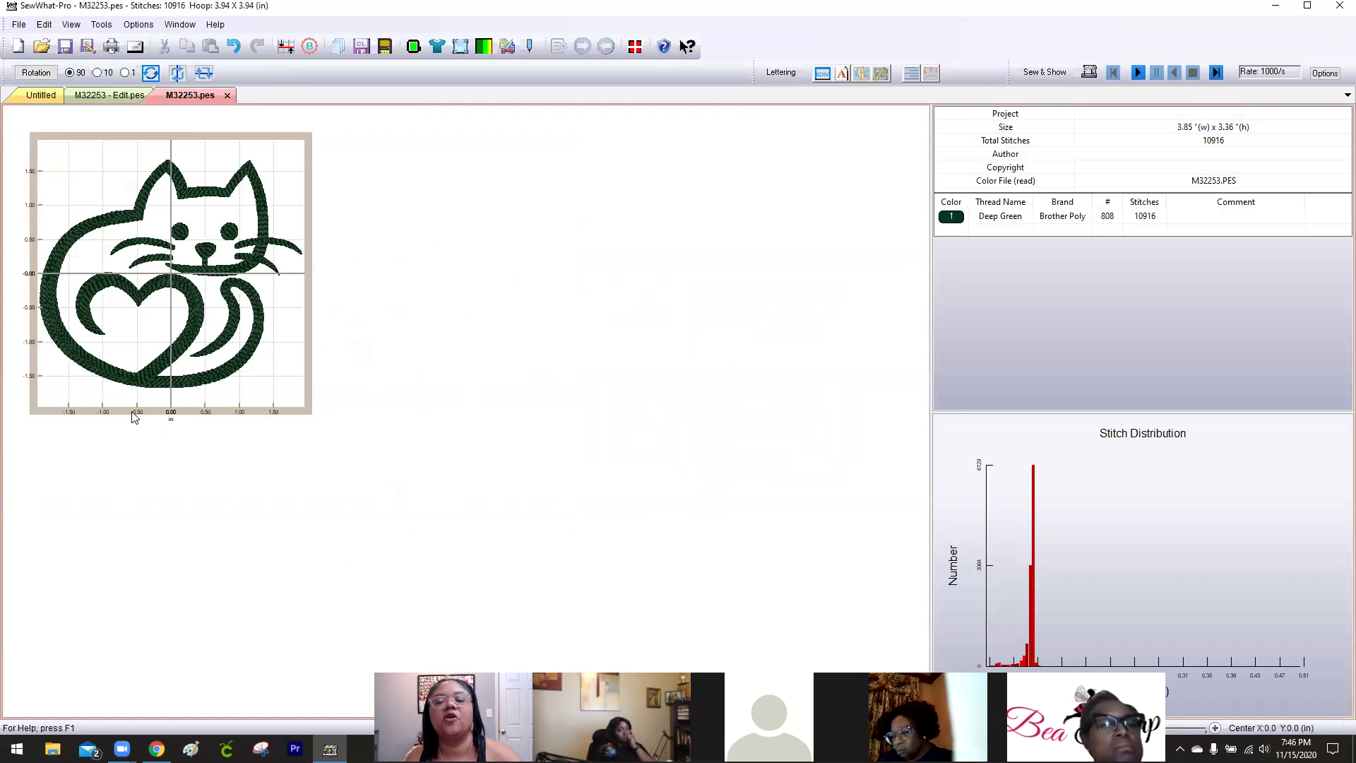
pyautogui.click(109, 94)
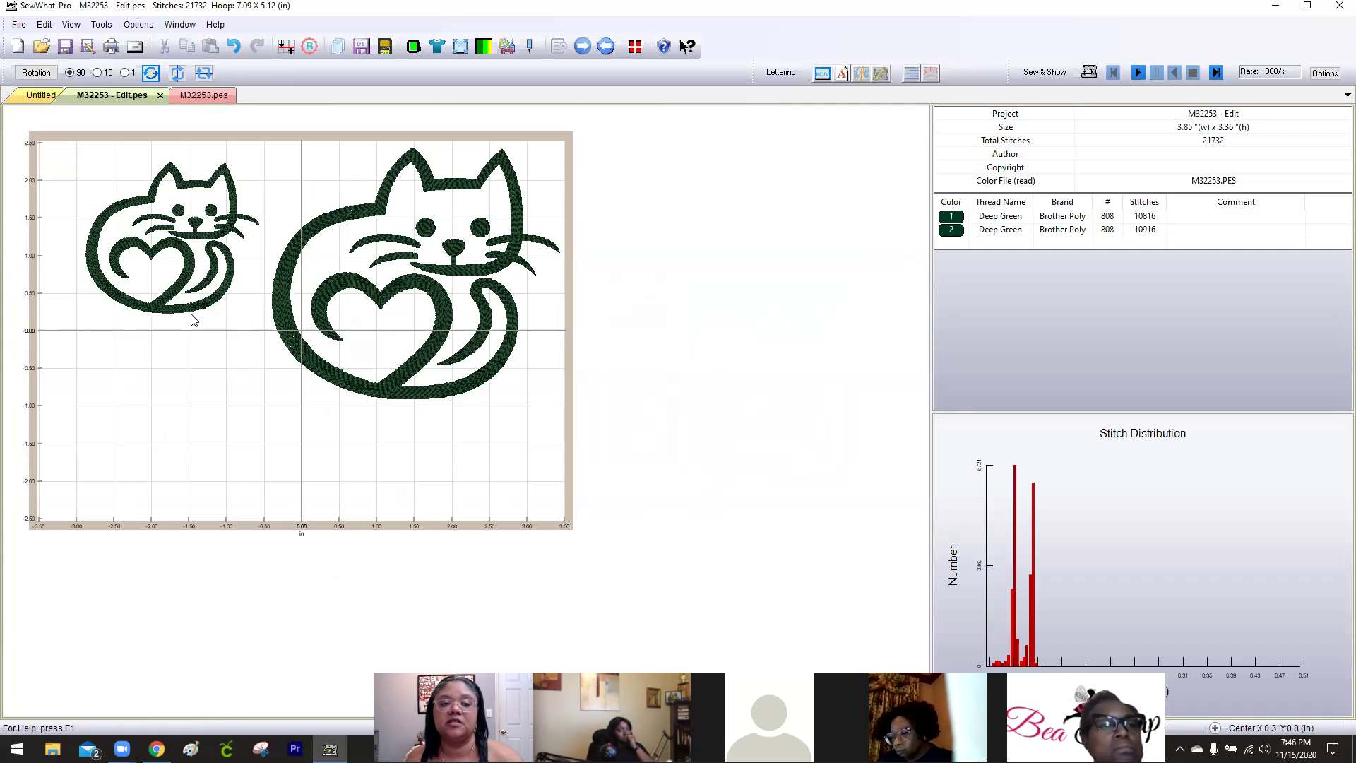
pyautogui.click(200, 96)
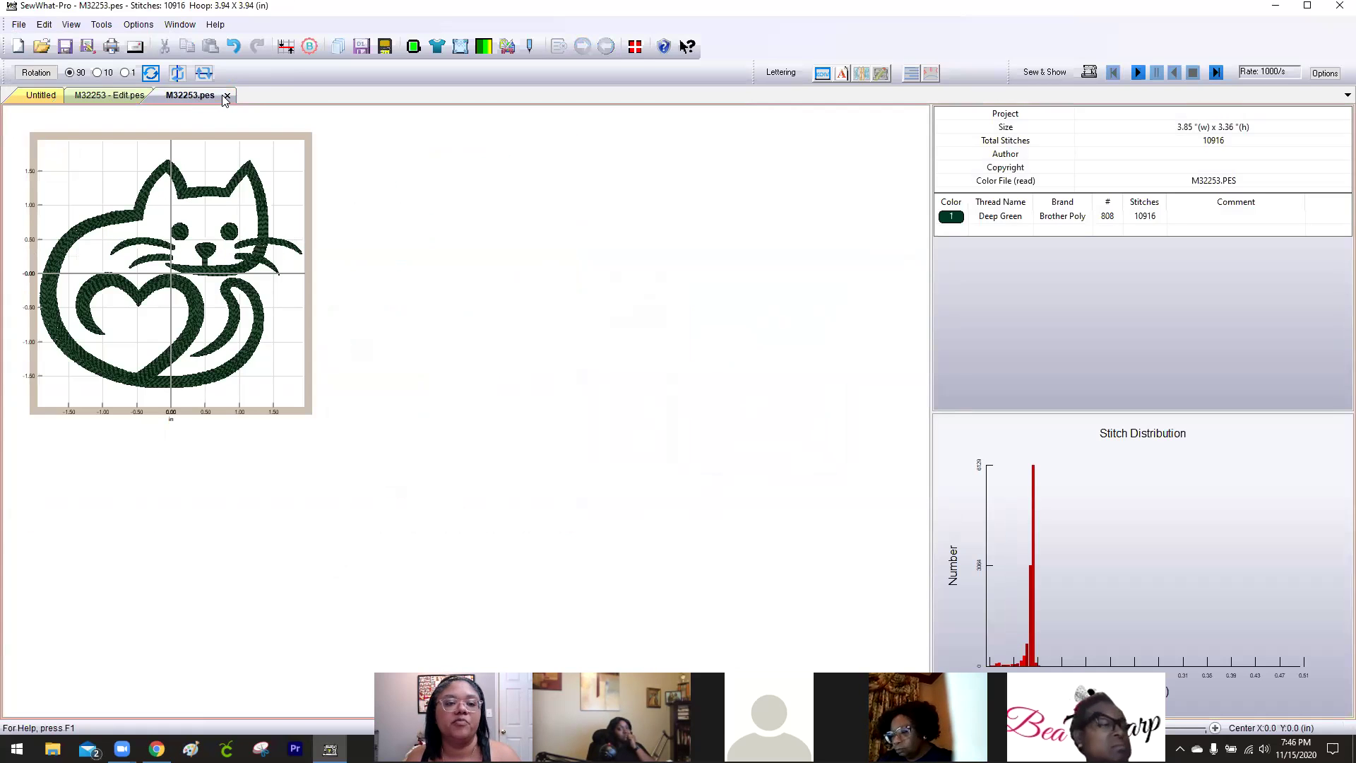
pyautogui.click(225, 95)
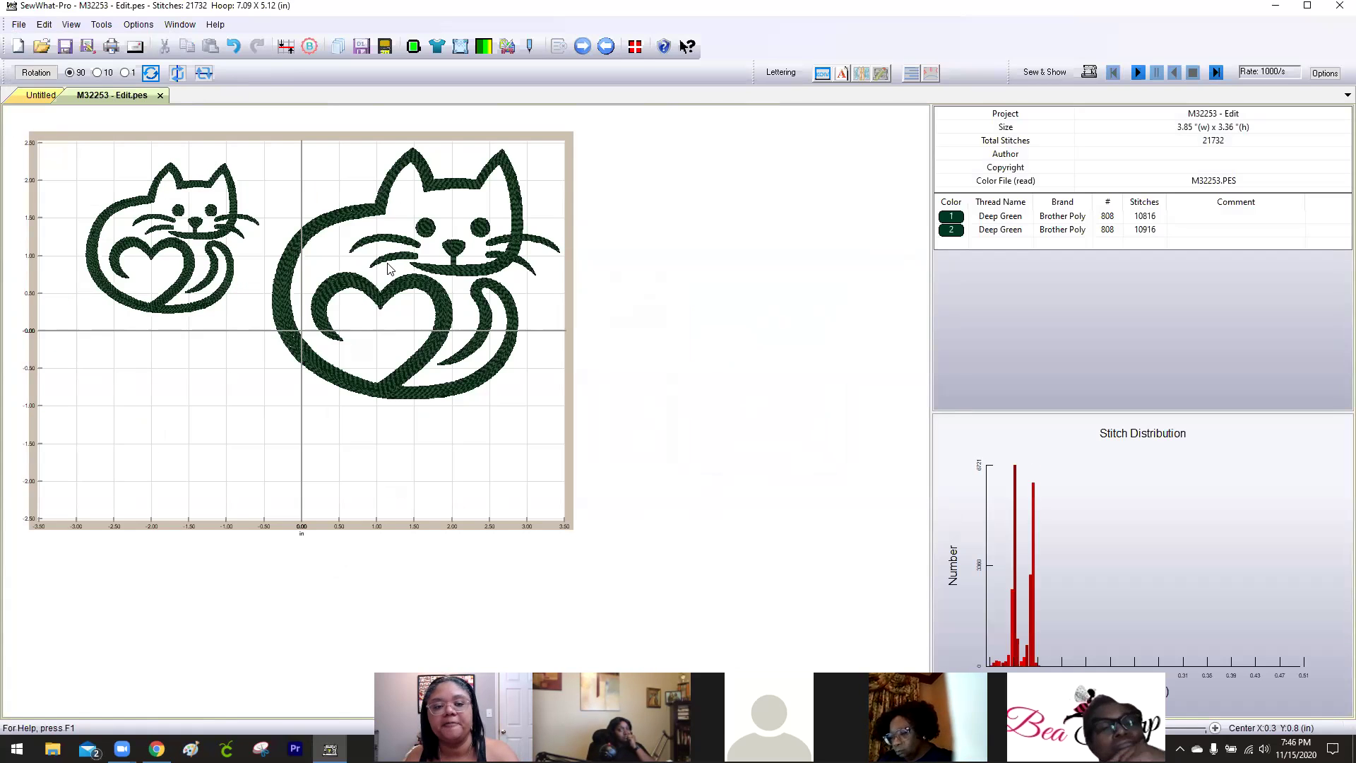
# Delete the larger merged cat from the edit copy.
pyautogui.click(388, 264)
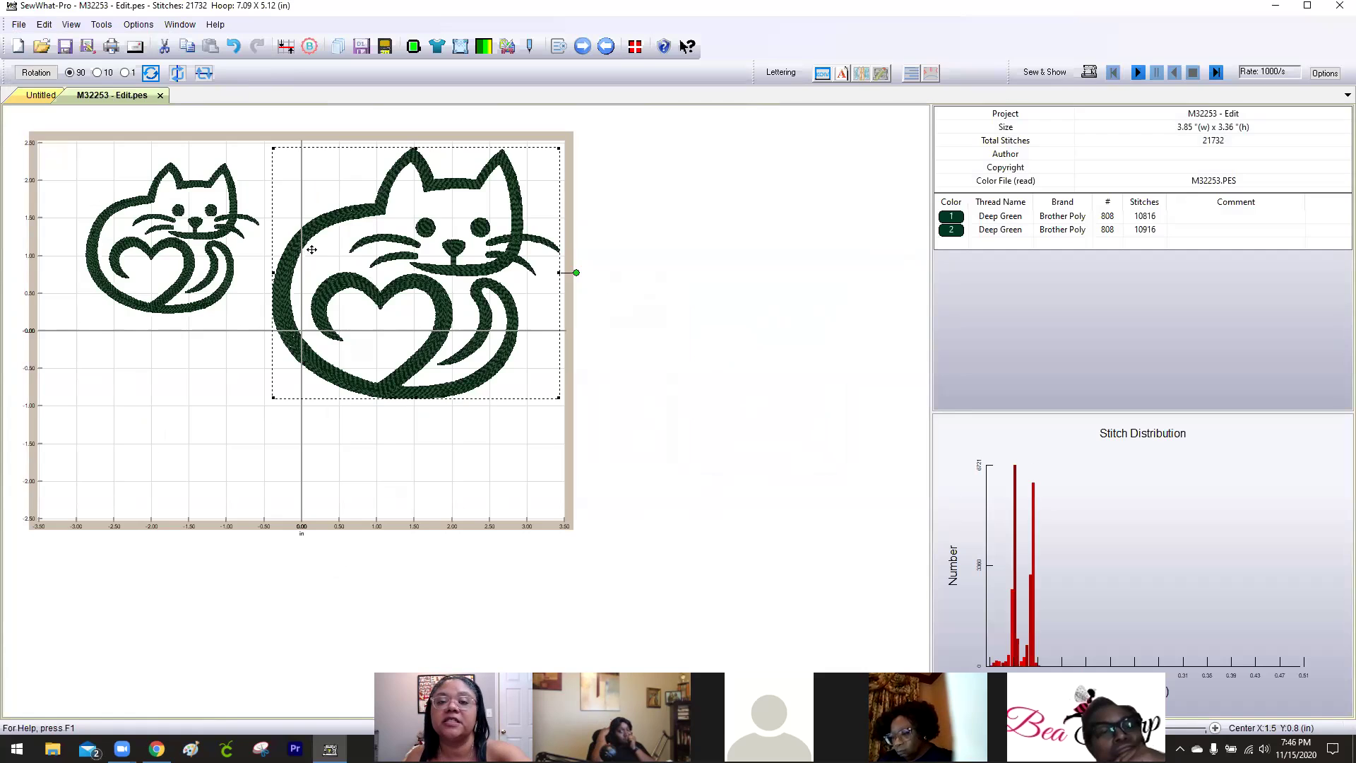
pyautogui.press('Delete')
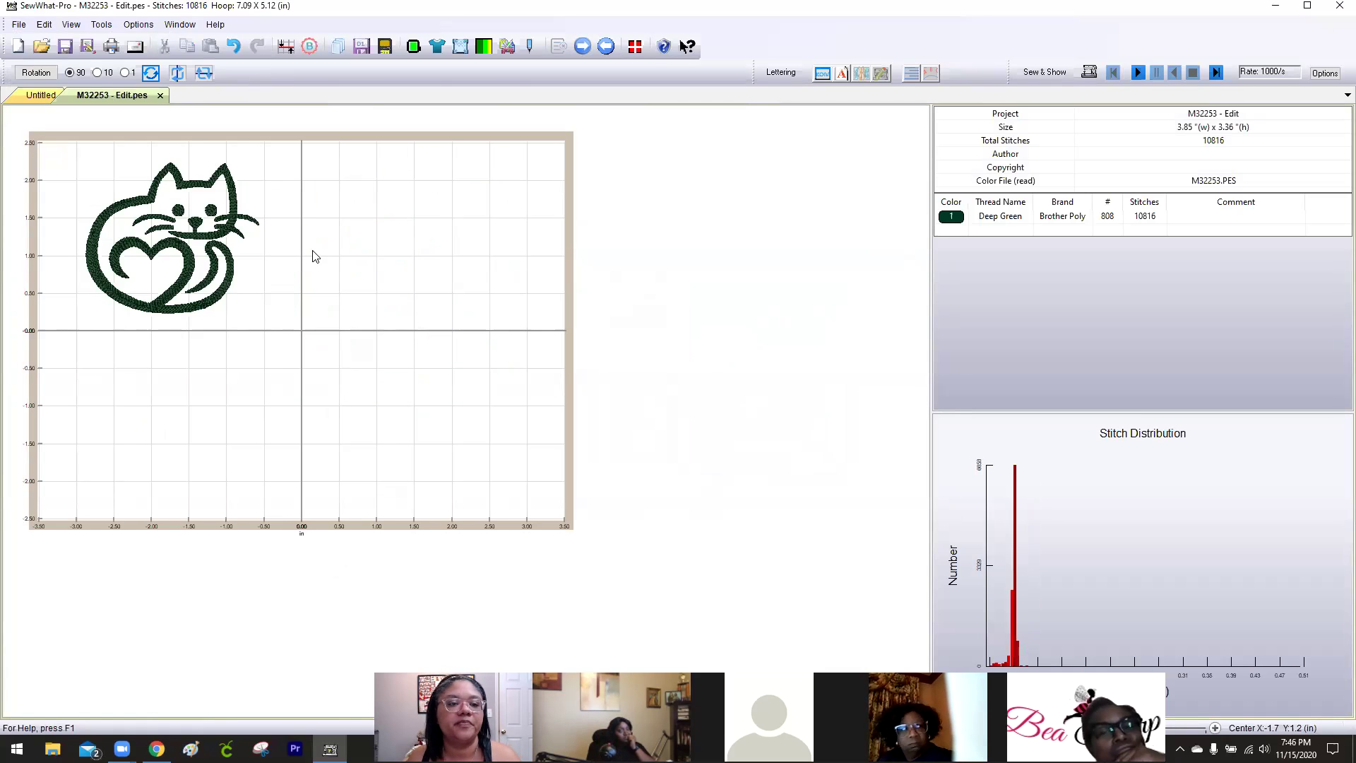
# Copy the small cat in the hoop's upper-left quadrant and paste a duplicate of it into the same design.
pyautogui.click(189, 242)
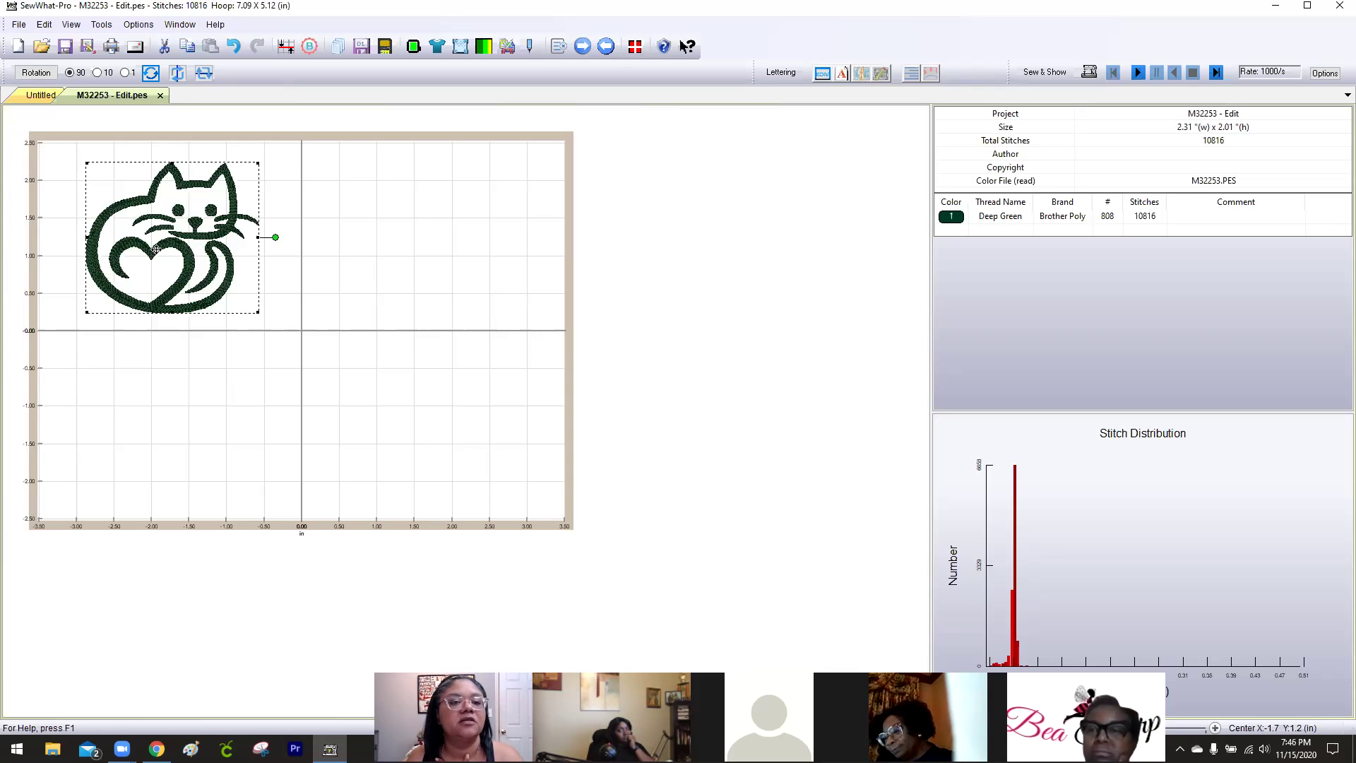
pyautogui.click(42, 27)
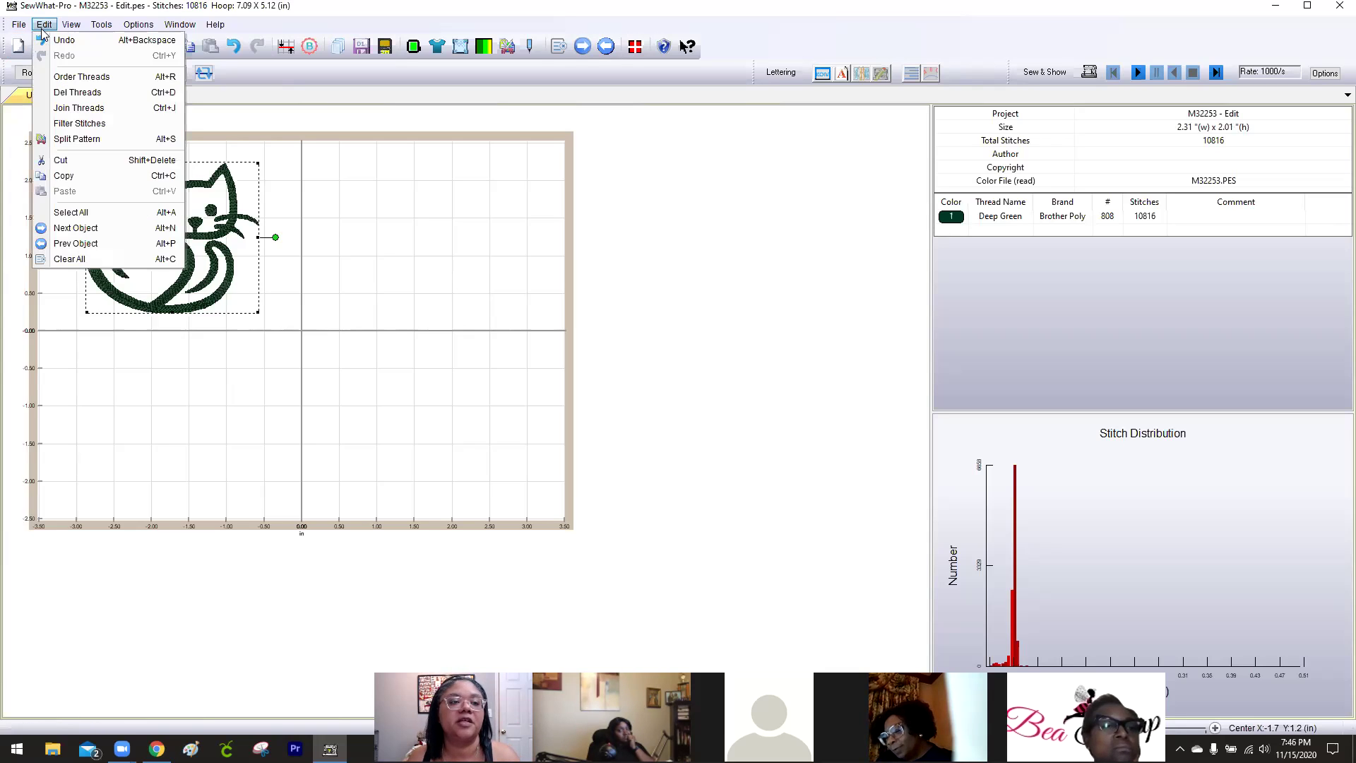
pyautogui.click(70, 176)
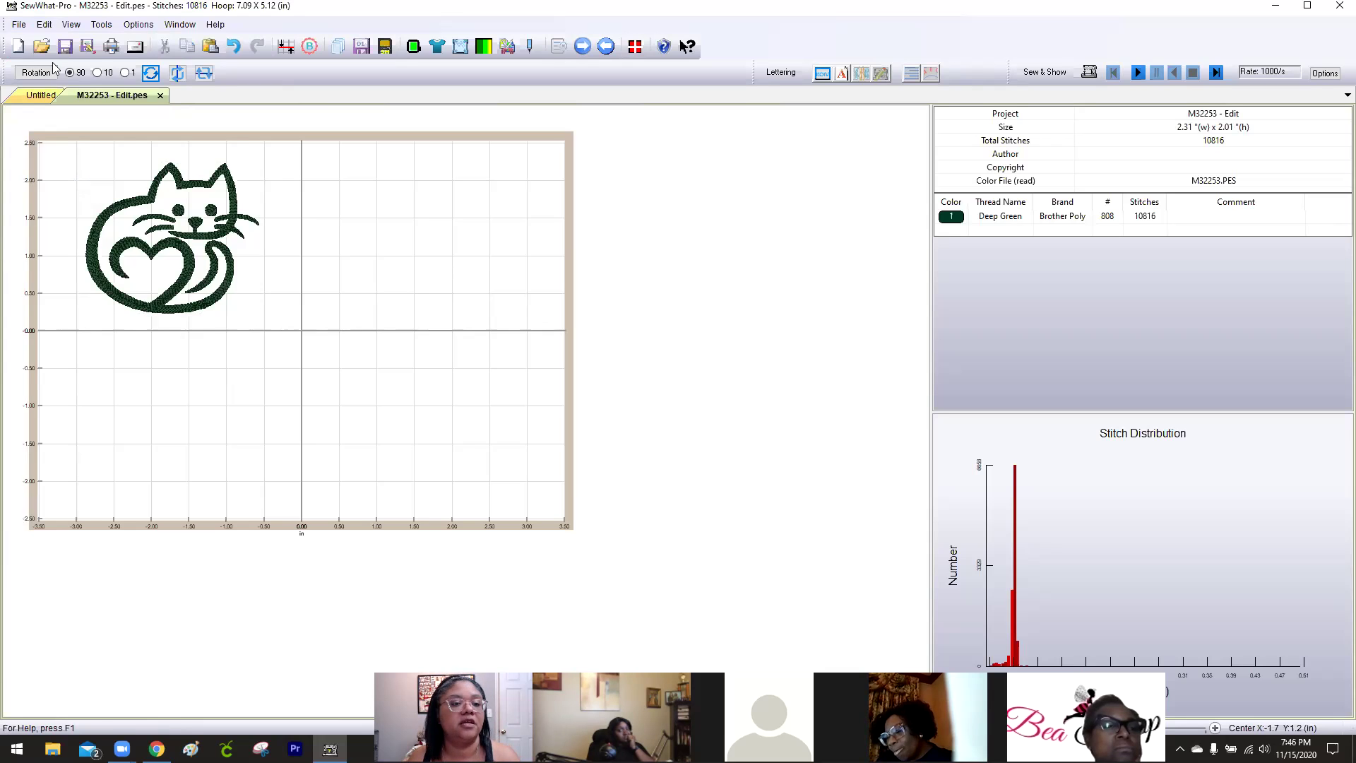
pyautogui.click(44, 24)
pyautogui.click(65, 192)
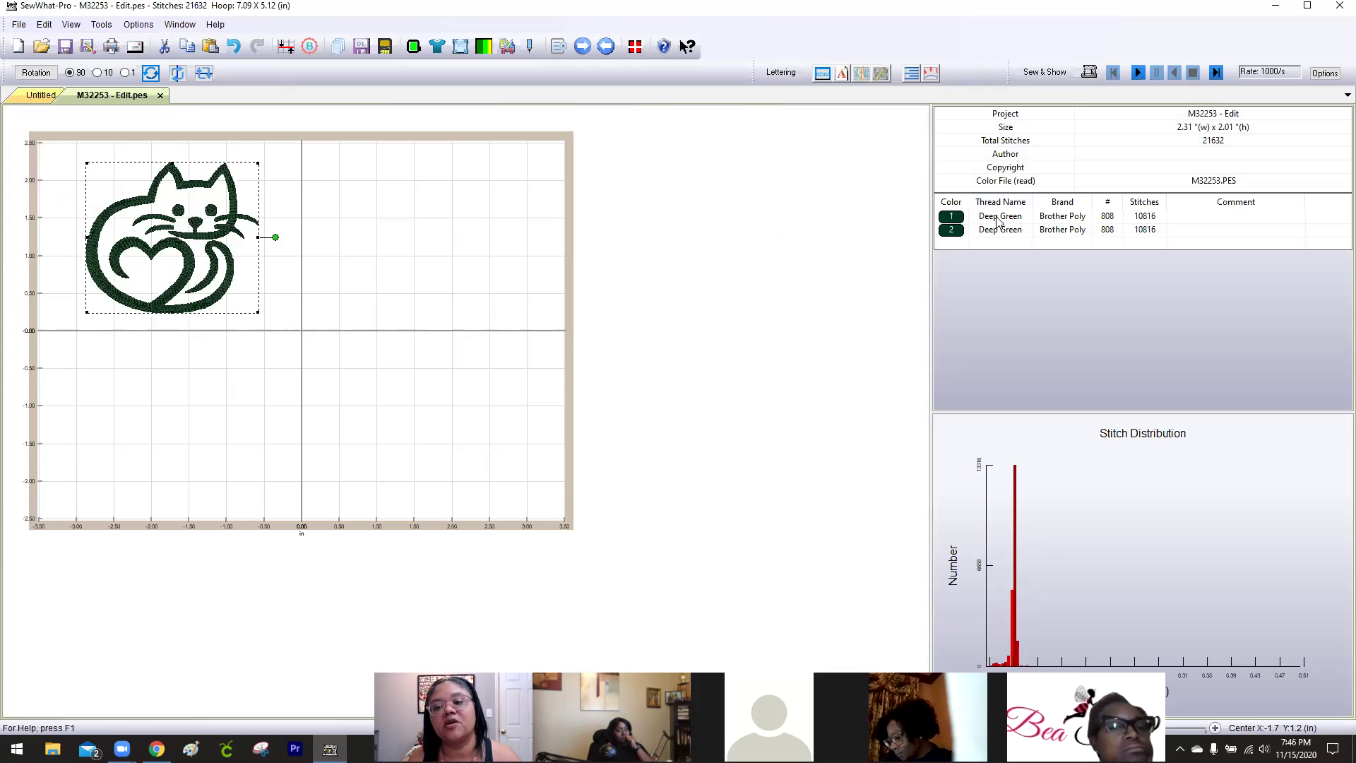
# Select the second Deep Green colour and move its duplicate cat to the hoop's upper-right quadrant at about X 1.6, Y 1.3 inches.
pyautogui.click(959, 219)
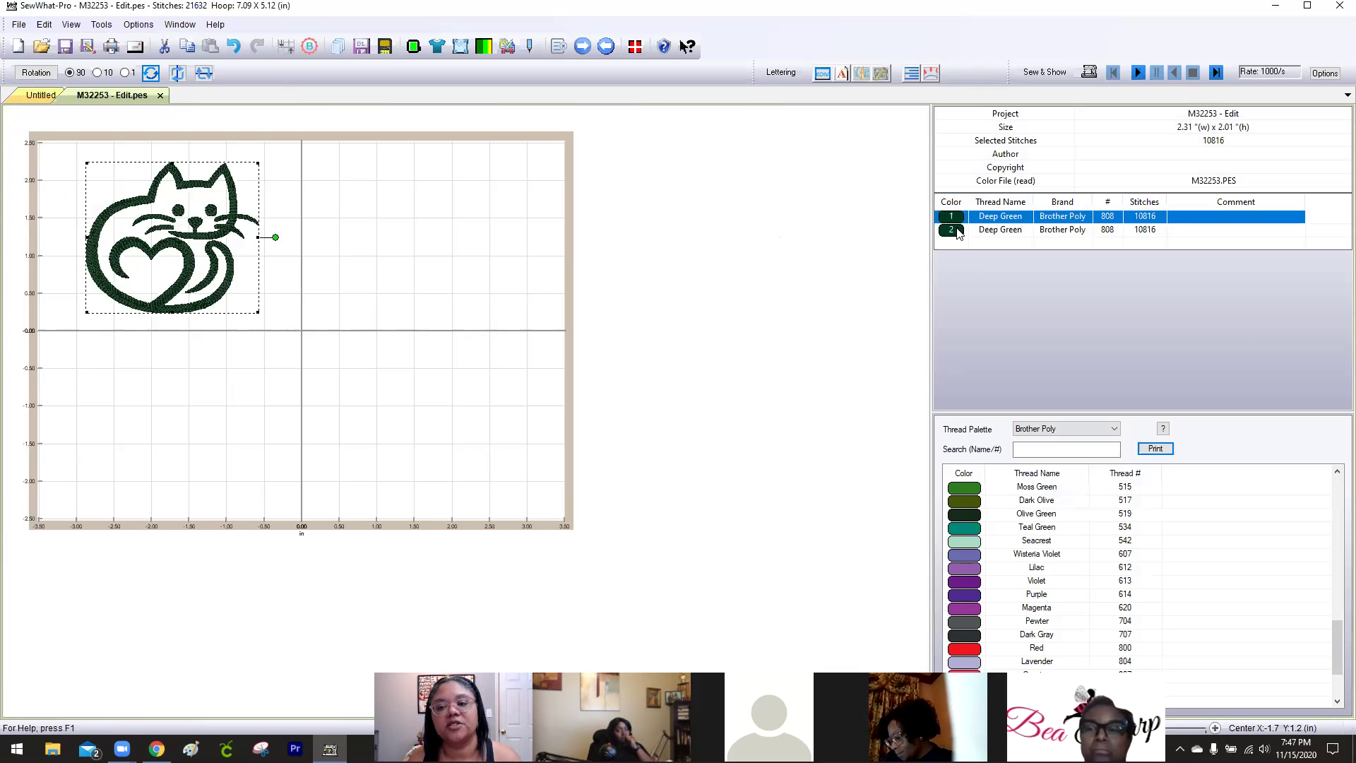
pyautogui.click(959, 232)
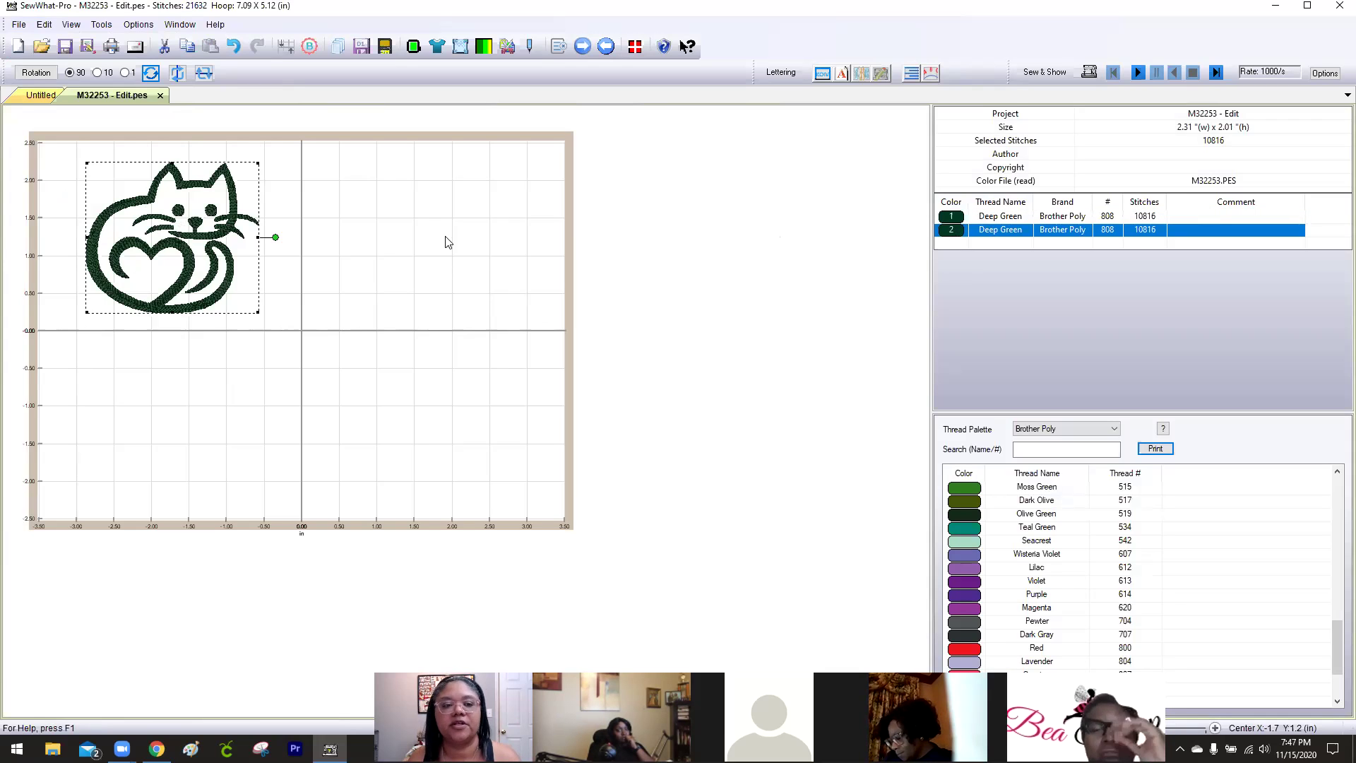
pyautogui.moveTo(205, 226); pyautogui.dragTo(433, 223)
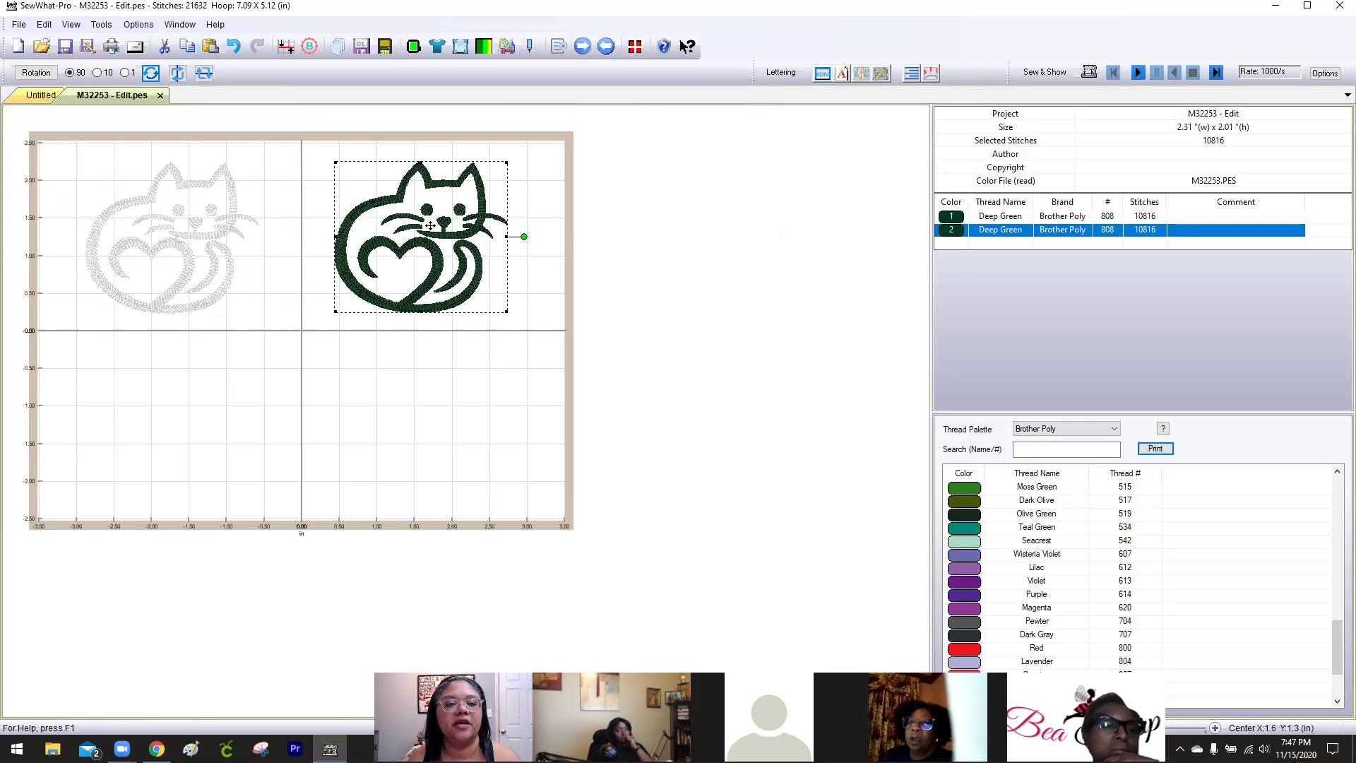
pyautogui.click(311, 394)
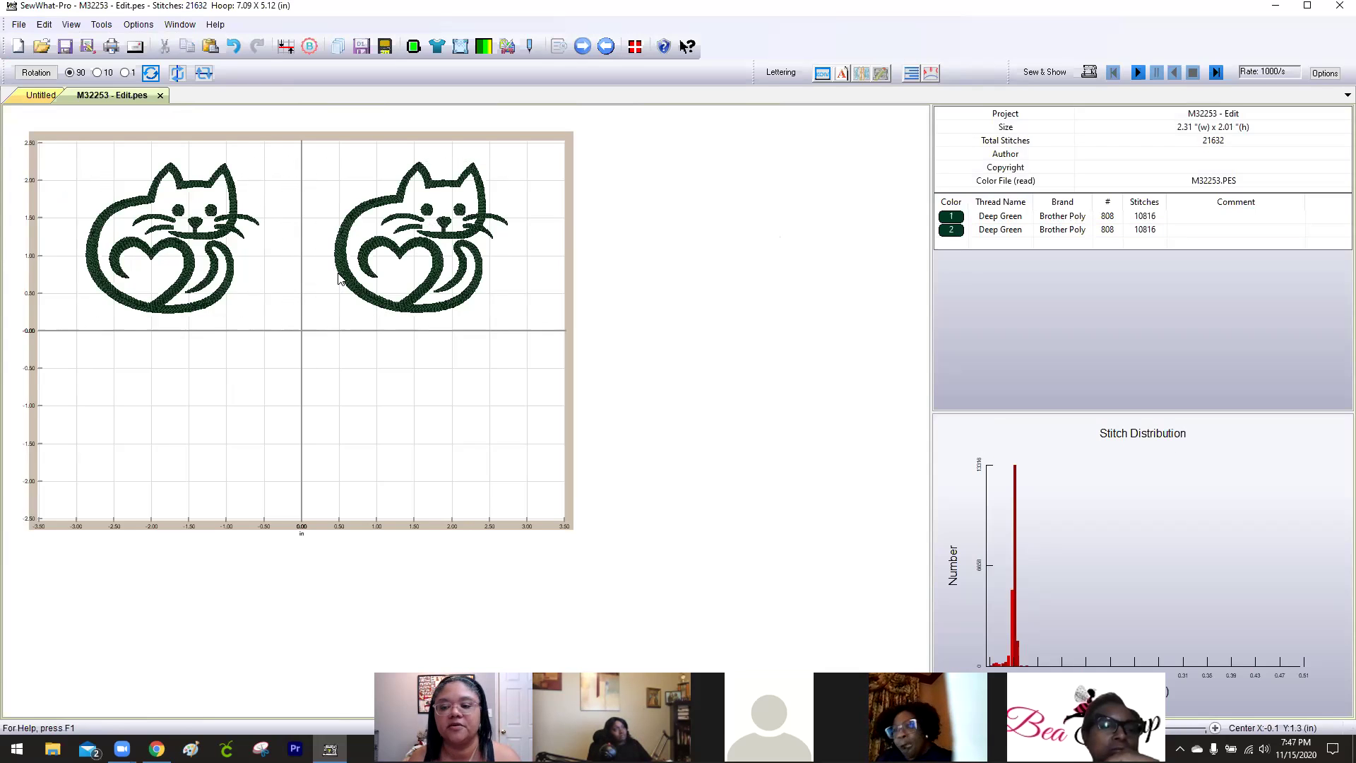
pyautogui.click(359, 272)
pyautogui.click(310, 381)
pyautogui.click(477, 267)
pyautogui.click(452, 385)
# Paste another copy of the small cat and move it to the hoop's lower-left quadrant at about X -1.8, Y -1.2 inches.
pyautogui.click(44, 25)
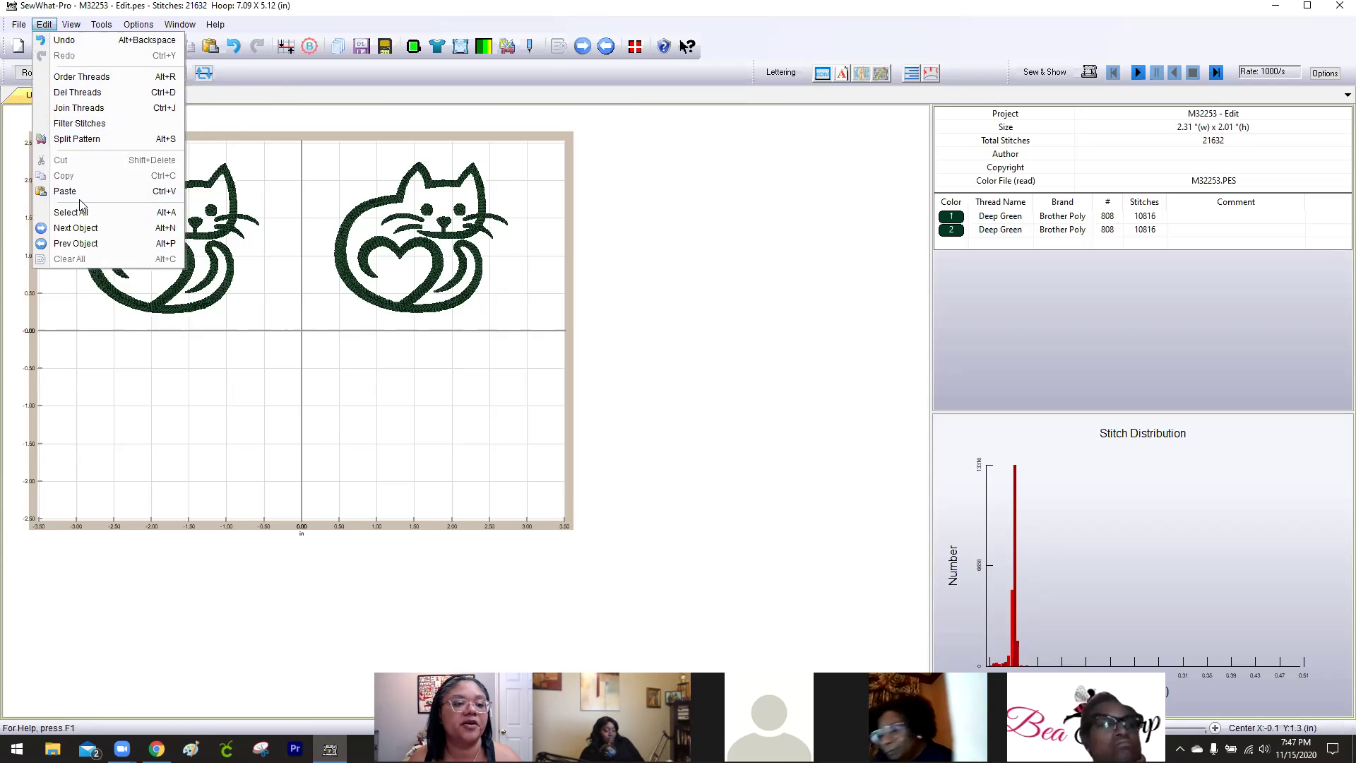
pyautogui.click(74, 189)
pyautogui.click(44, 25)
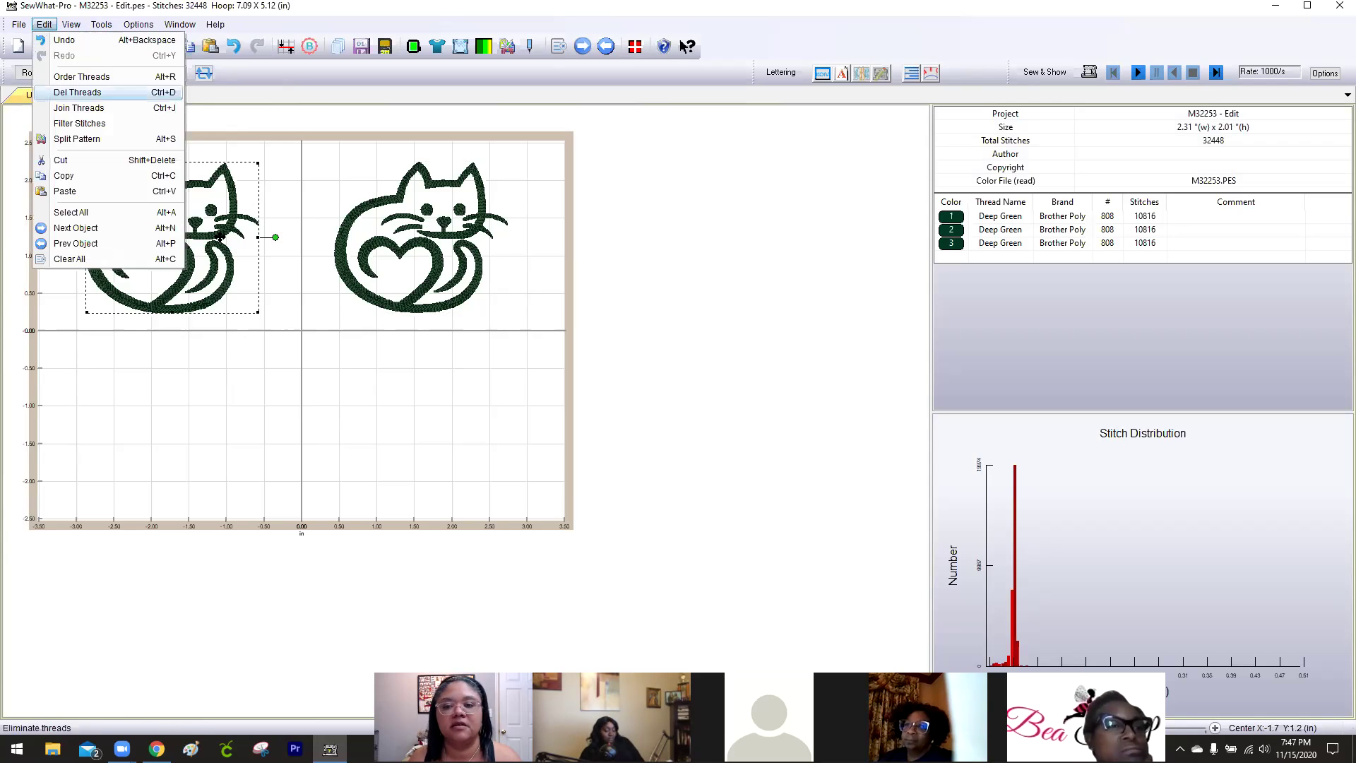
pyautogui.click(841, 369)
pyautogui.click(924, 222)
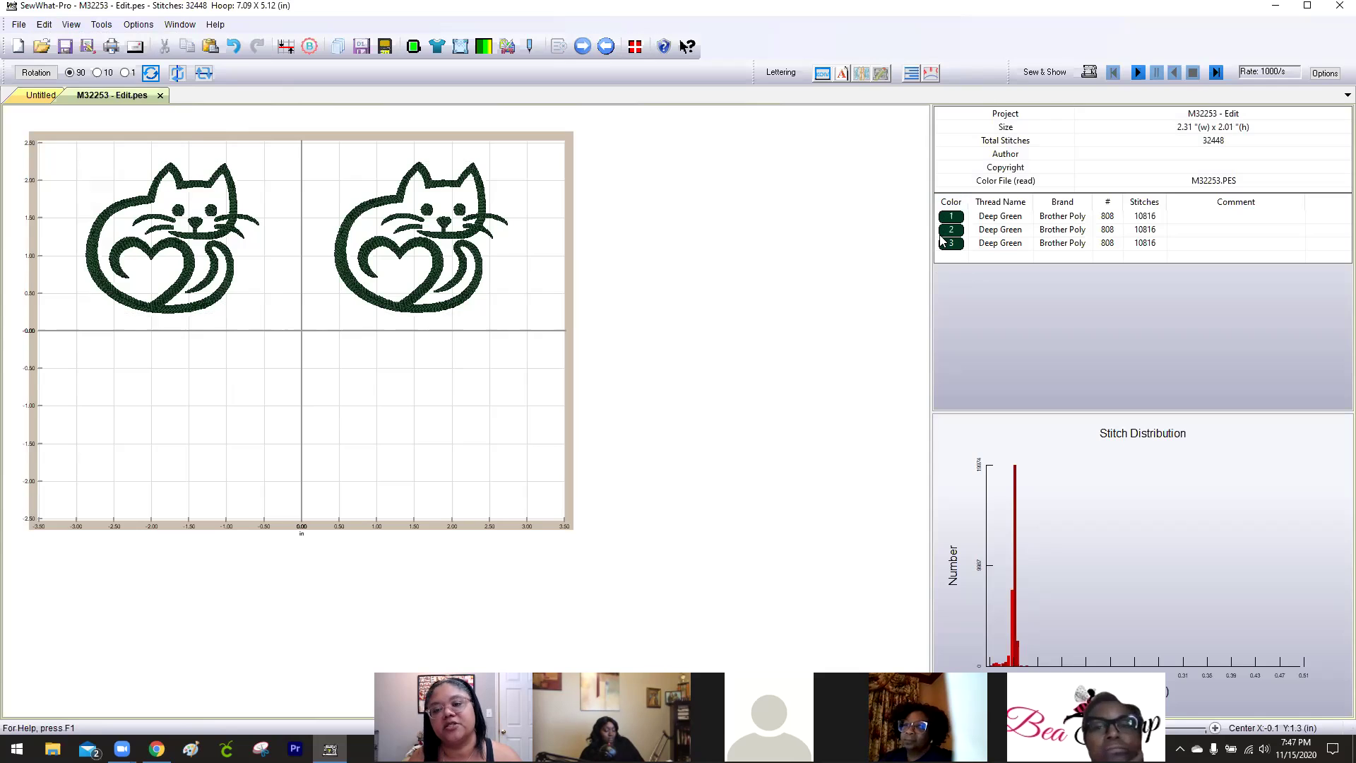
pyautogui.click(179, 433)
pyautogui.moveTo(179, 267); pyautogui.dragTo(170, 448)
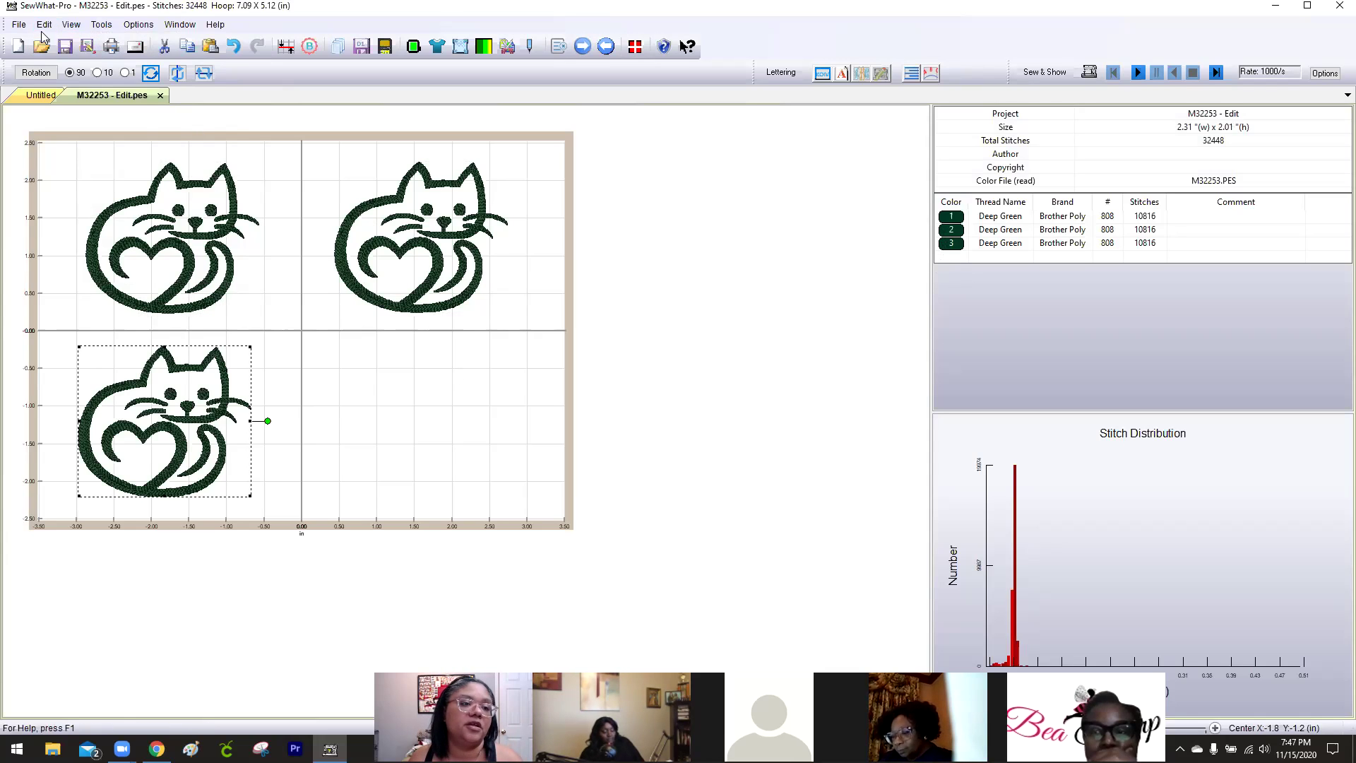
# Merge the medsym1 design from the Embroidery folder on Local Disk (D:) into the cat layout.
pyautogui.click(20, 24)
pyautogui.click(32, 55)
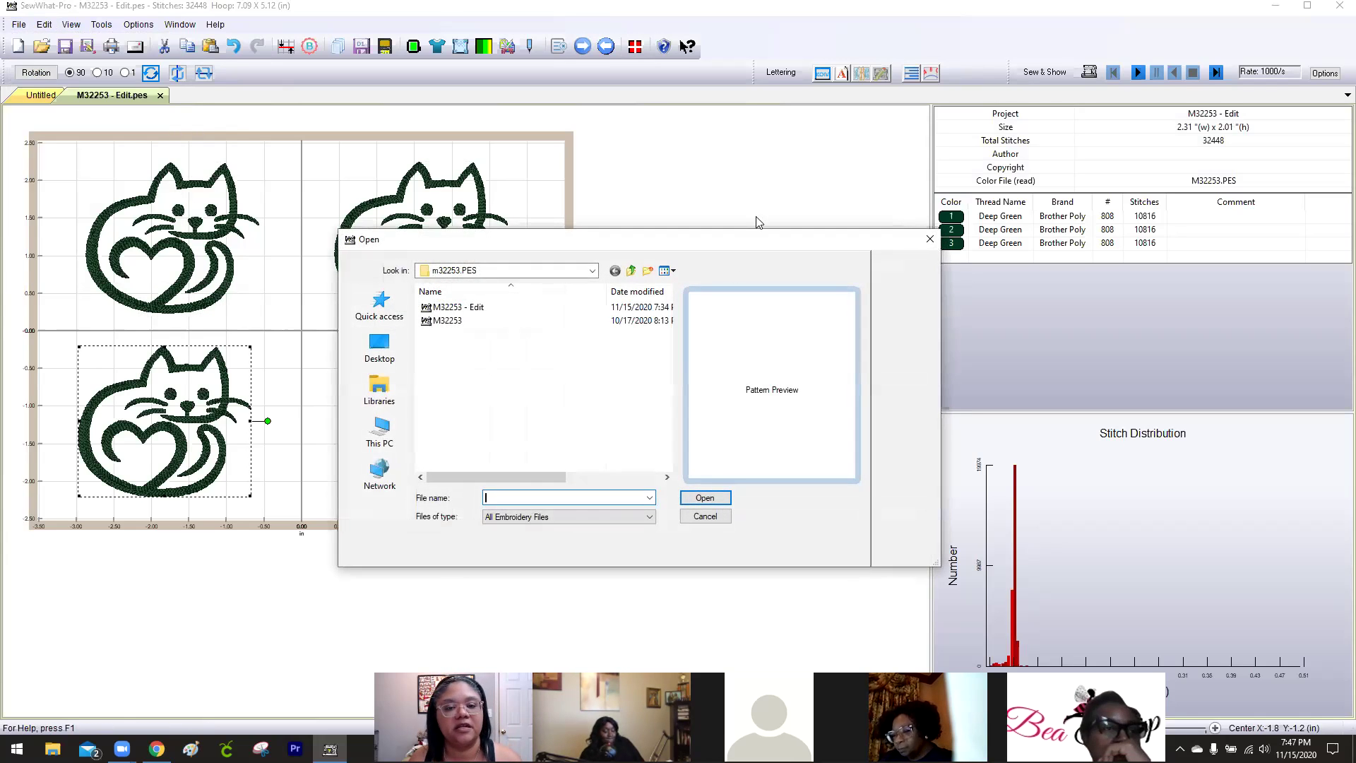
pyautogui.click(631, 271)
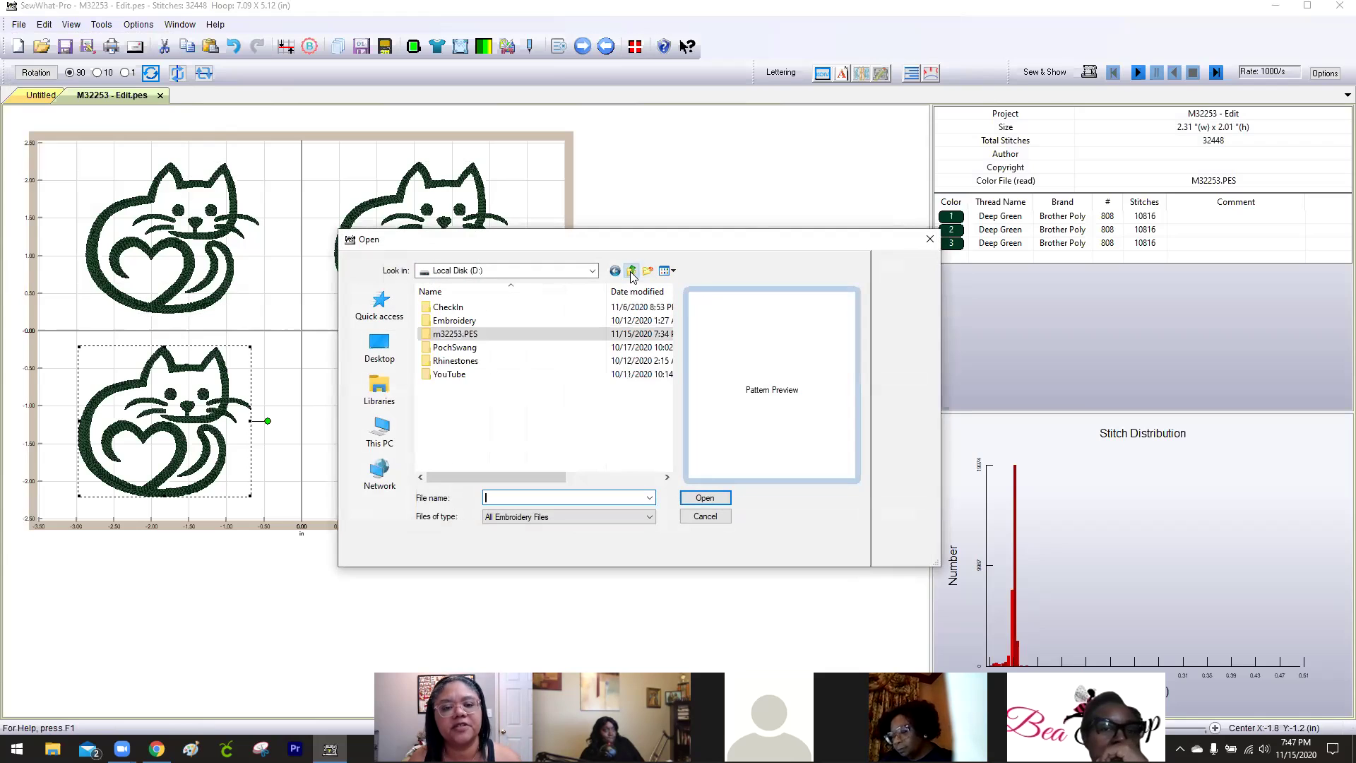
pyautogui.doubleClick(537, 319)
pyautogui.scroll(-6, 532, 365)
pyautogui.scroll(-20, 529, 429)
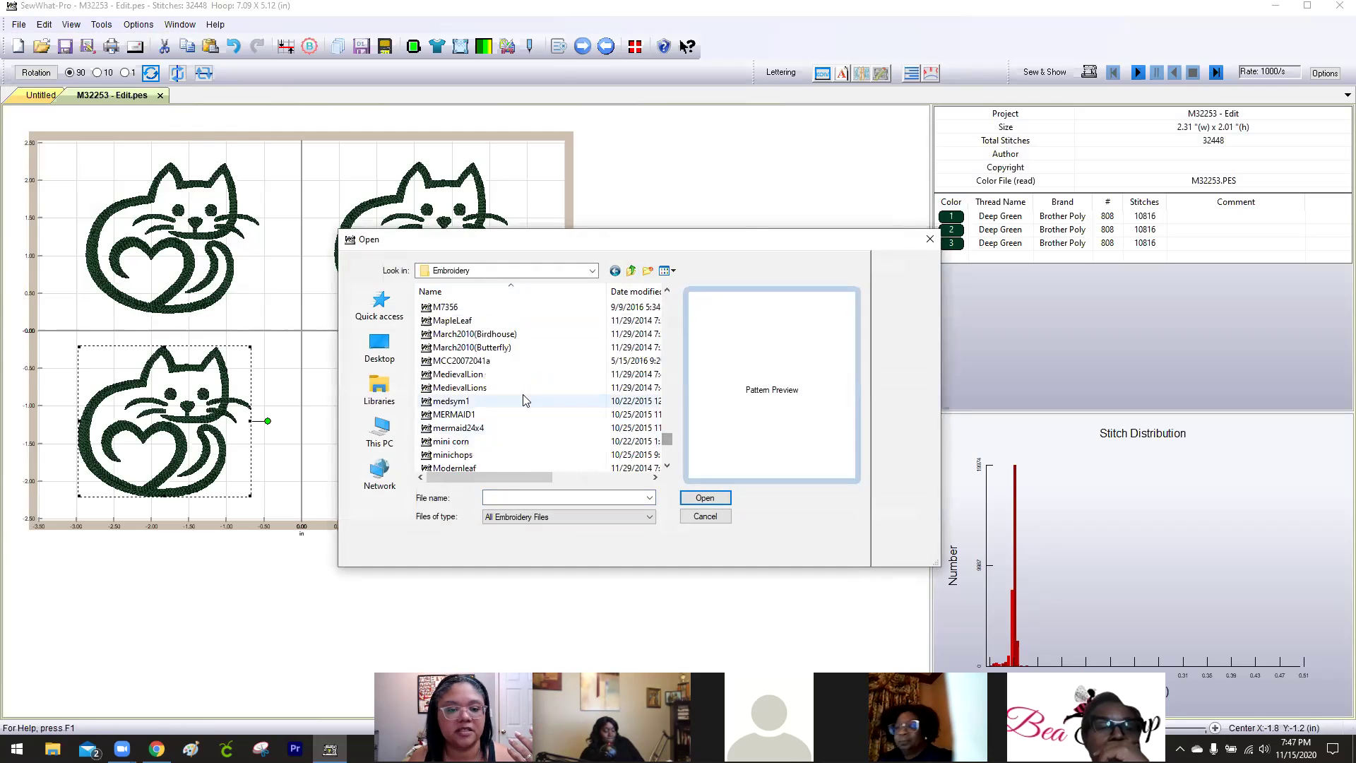
pyautogui.click(523, 400)
pyautogui.doubleClick(522, 400)
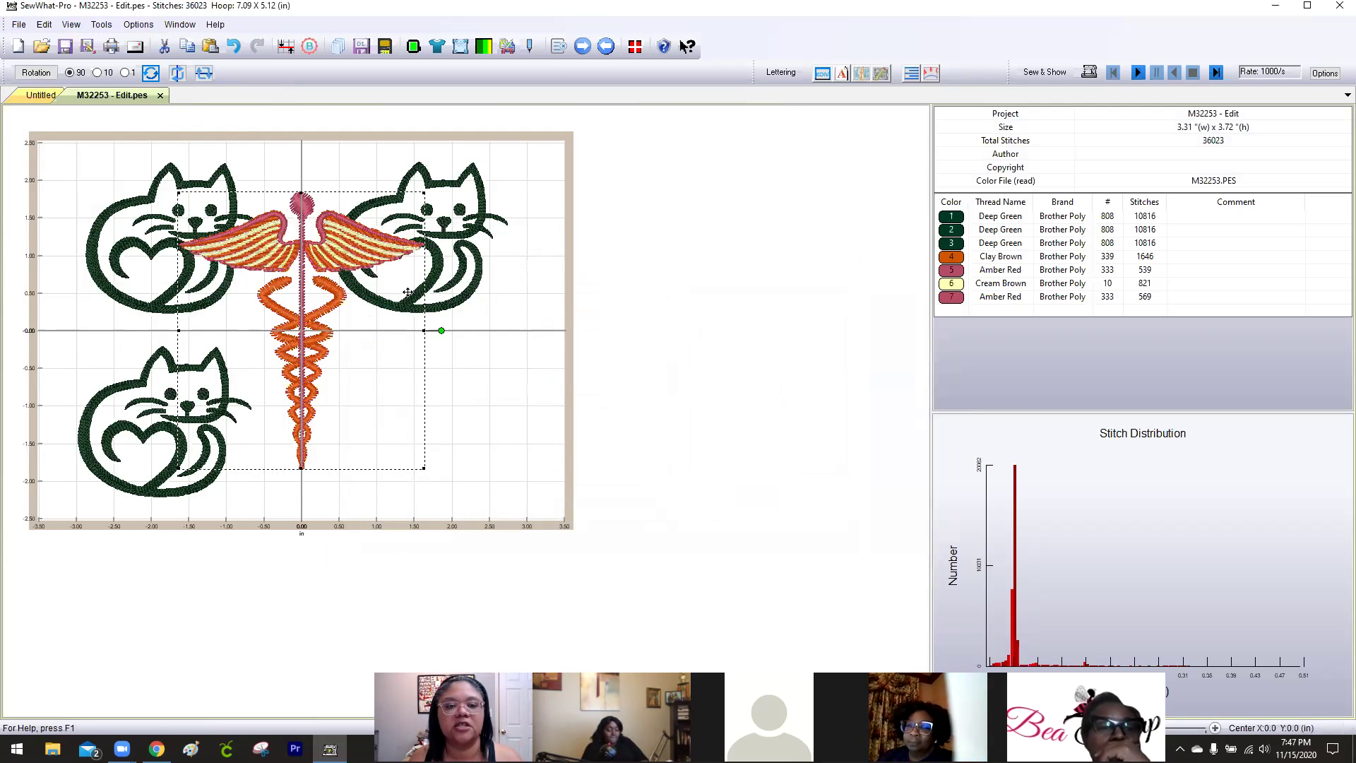
# Shift the merged medical symbol down to about X 0.0, Y -0.5 inches and delete it from the design.
pyautogui.moveTo(407, 292); pyautogui.dragTo(514, 322)
pyautogui.moveTo(303, 299); pyautogui.dragTo(304, 301)
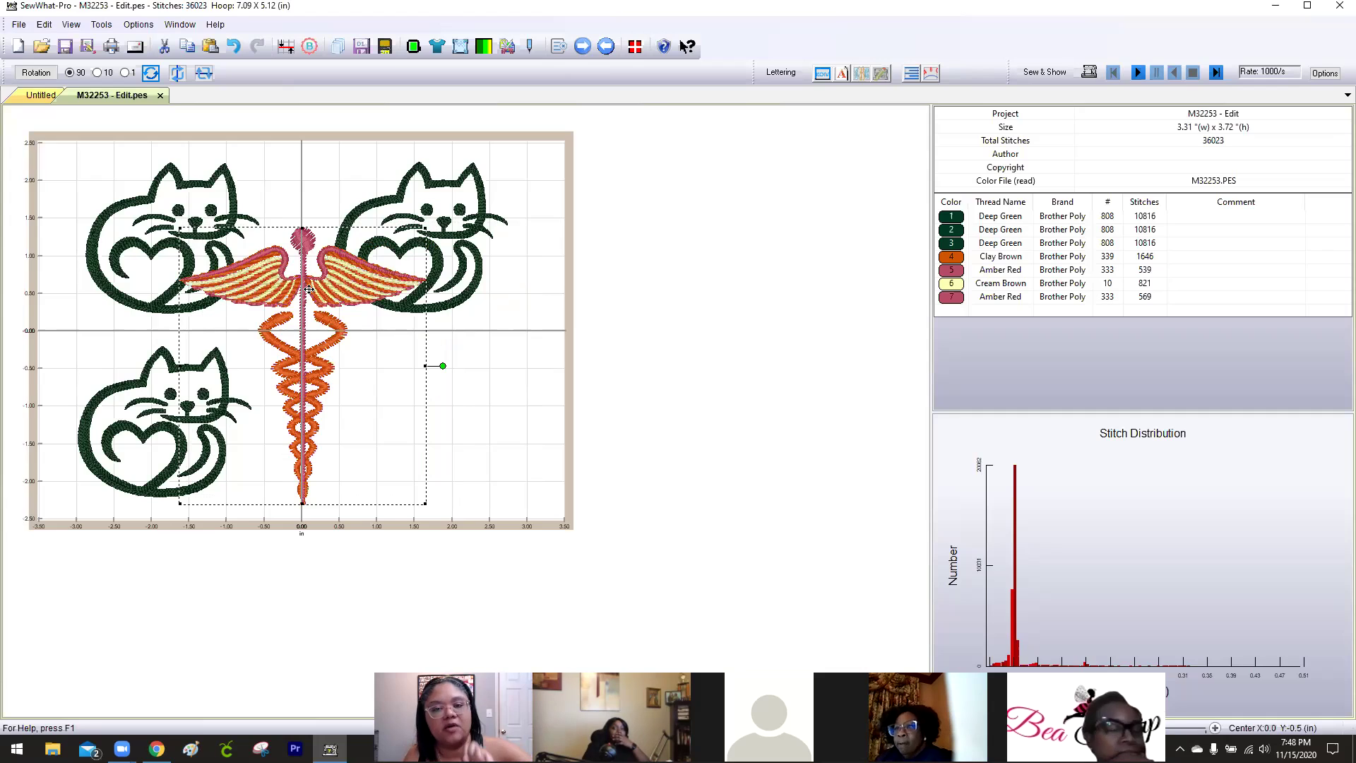
pyautogui.press('Delete')
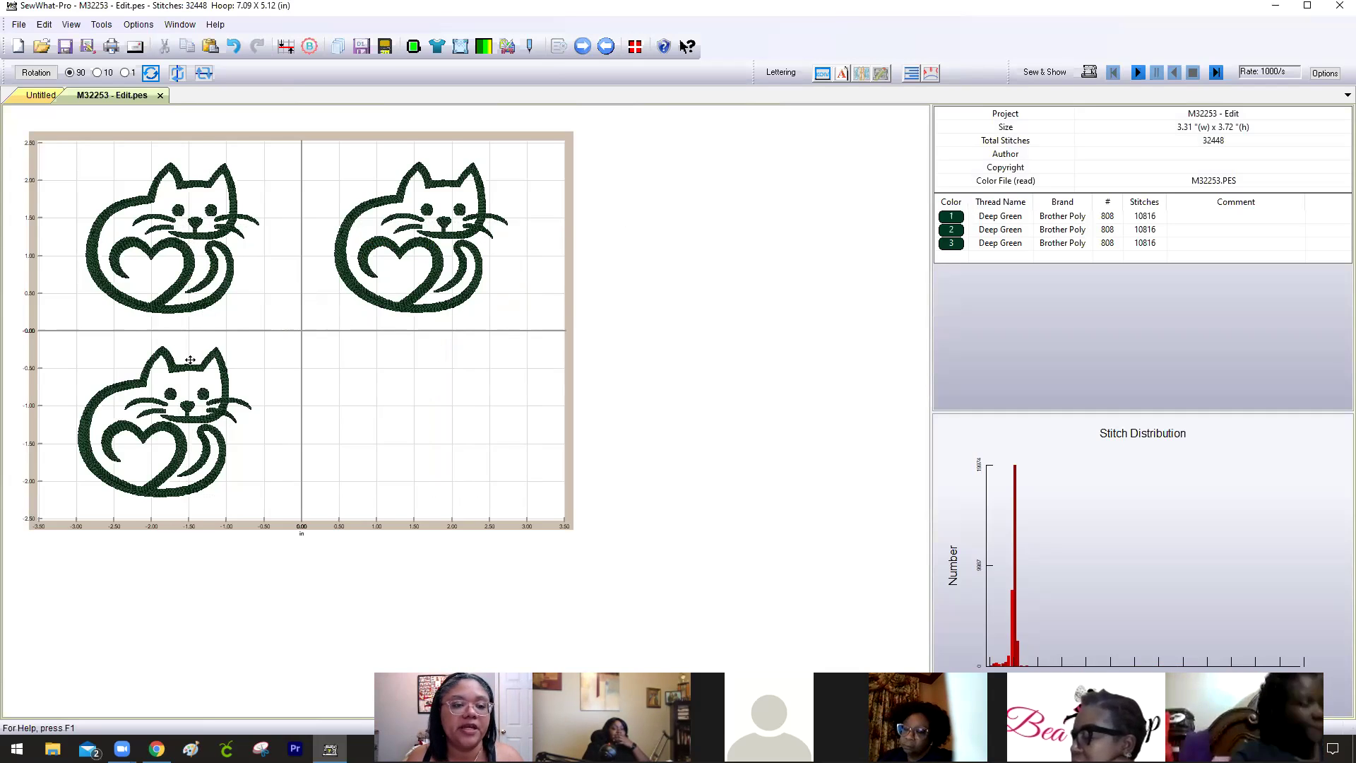
# Enlarge the pane beneath the thread list and highlight the cats belonging to colours 1 and 2 in turn.
pyautogui.click(193, 247)
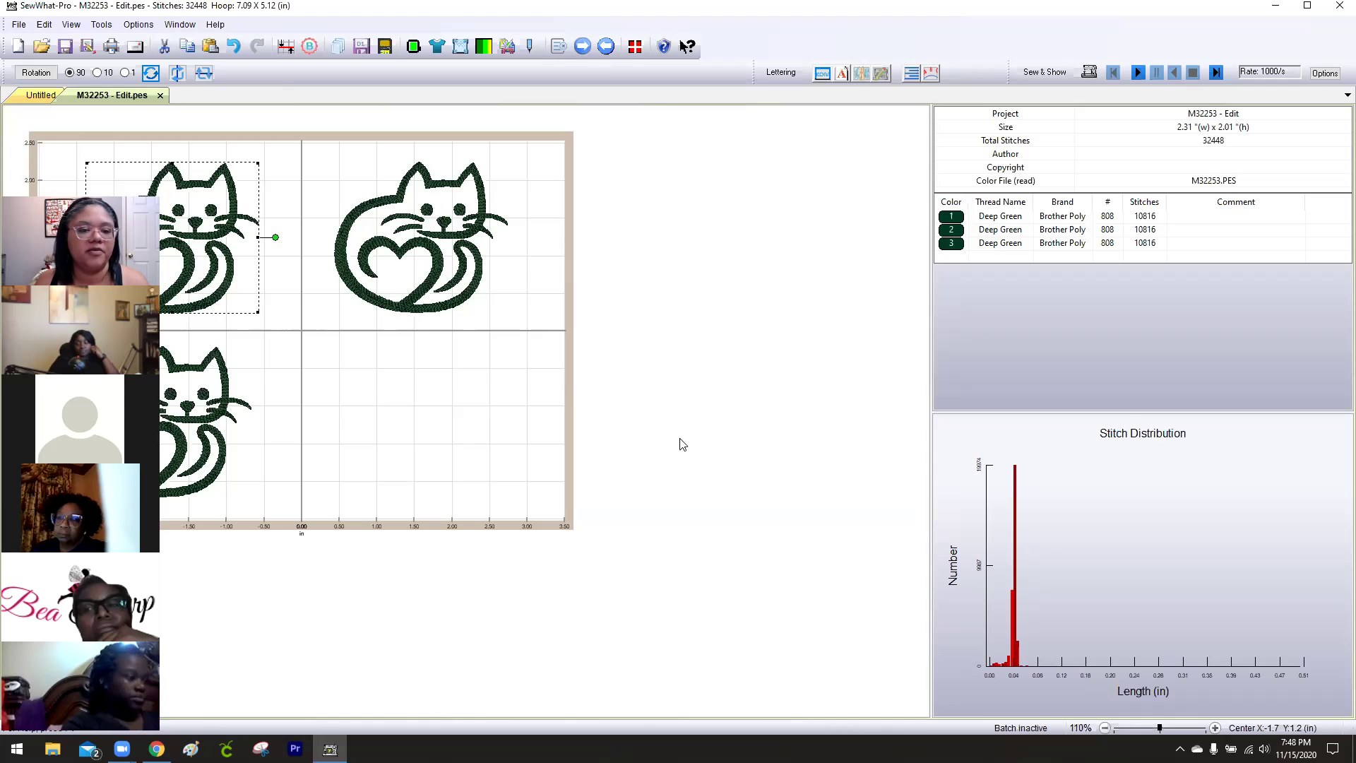
pyautogui.click(578, 401)
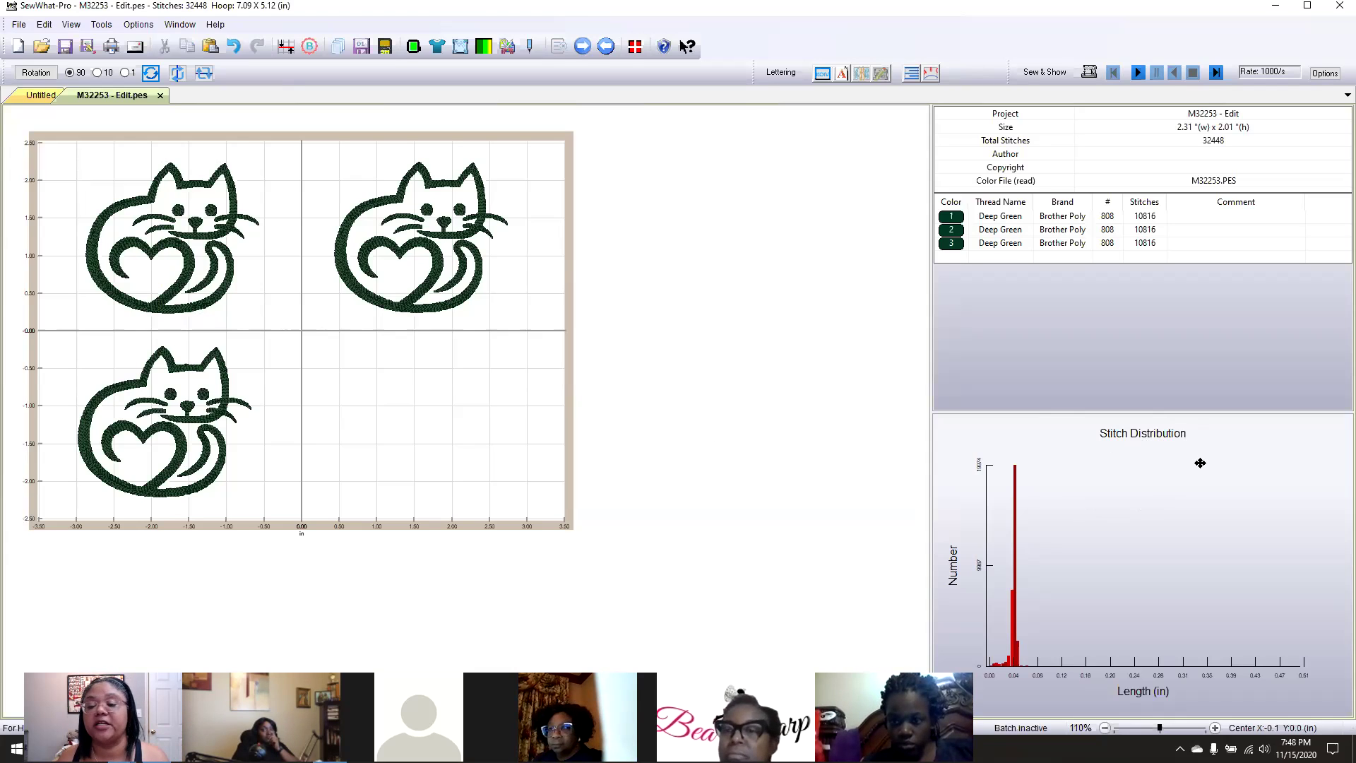
pyautogui.moveTo(1145, 411); pyautogui.dragTo(1146, 381)
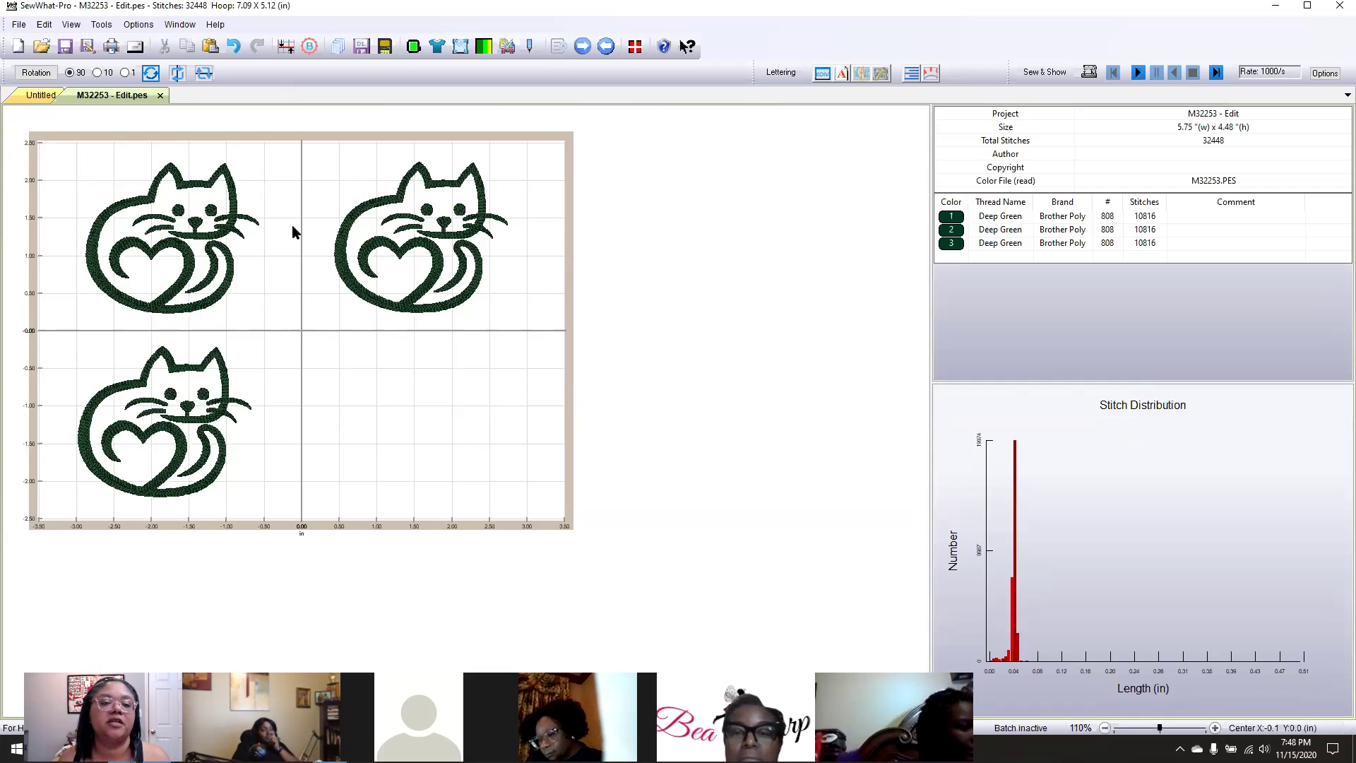
pyautogui.click(959, 224)
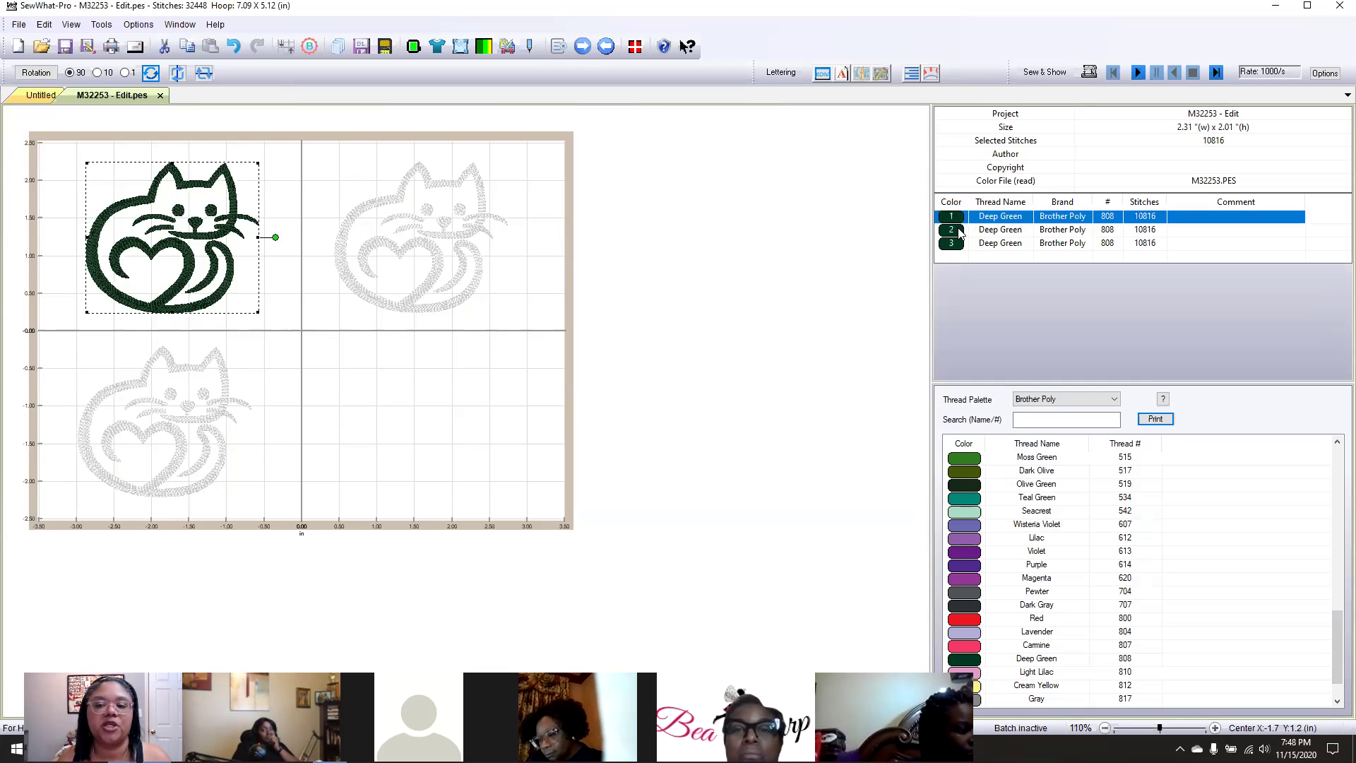
pyautogui.click(957, 235)
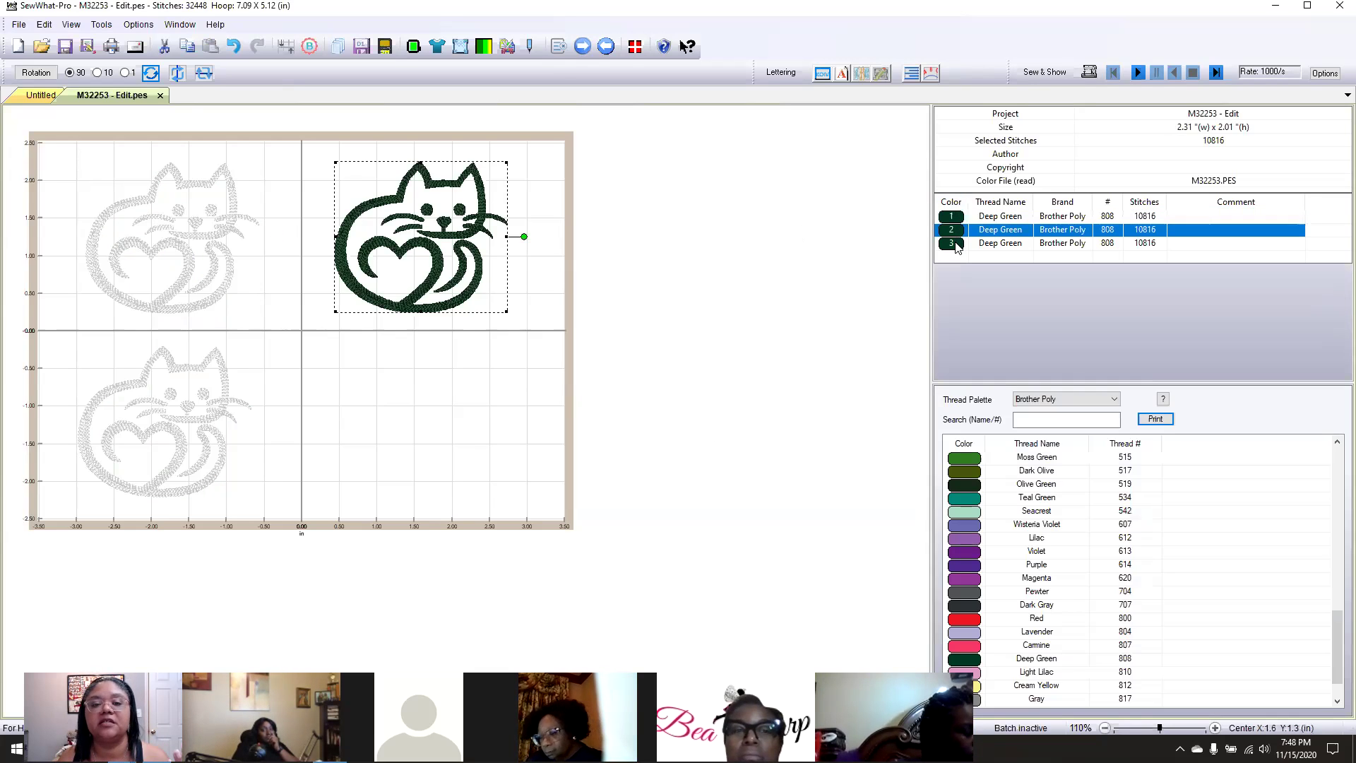
# Try the Brother Poly threads Seacrest 542 and Teal Green 534 on the lower-left cat.
pyautogui.click(956, 244)
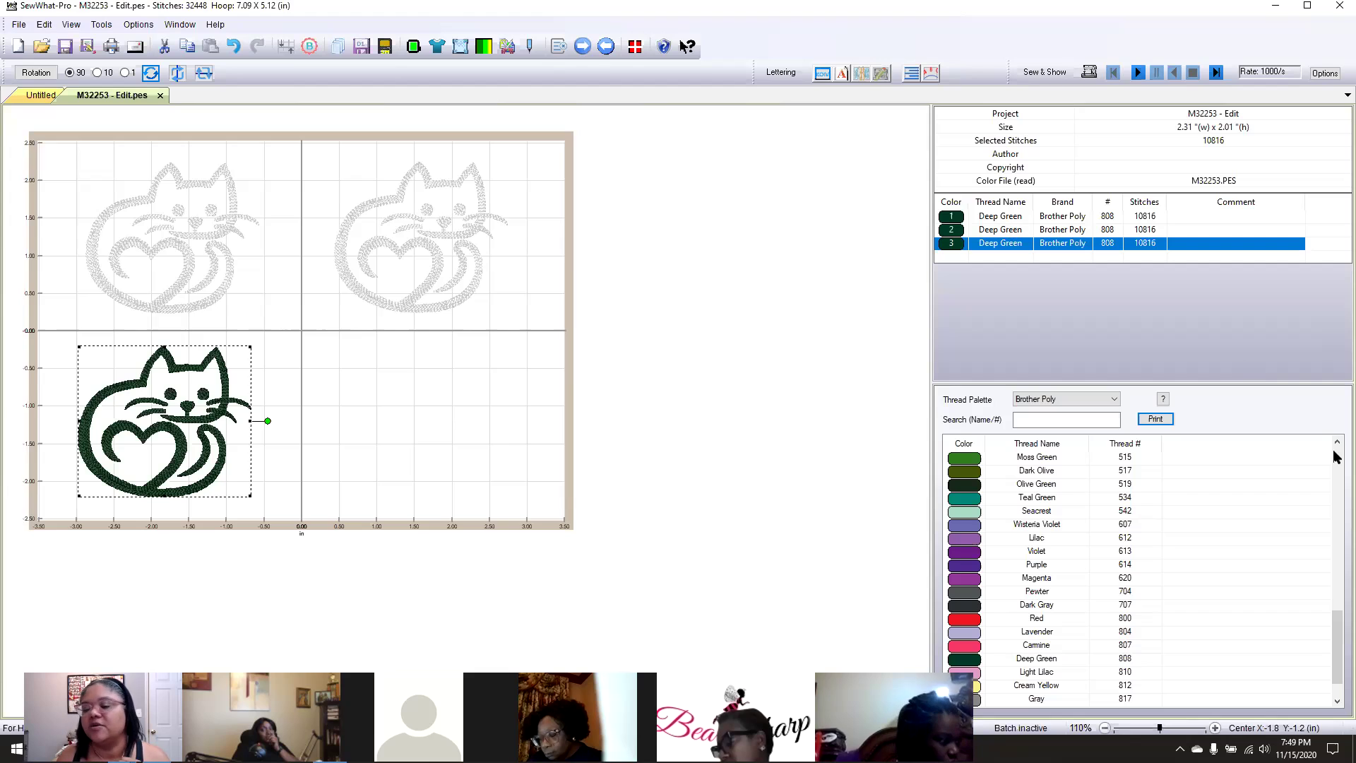
pyautogui.click(958, 513)
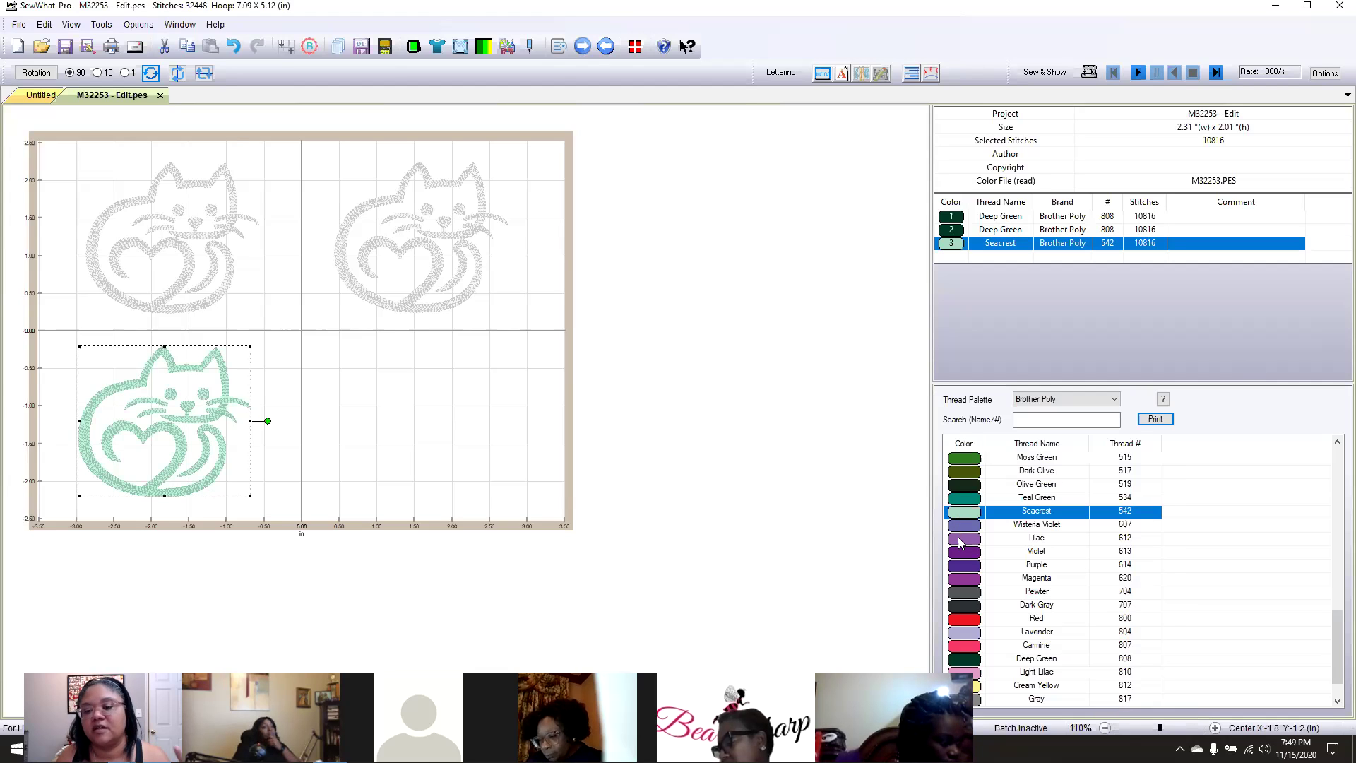
pyautogui.click(712, 509)
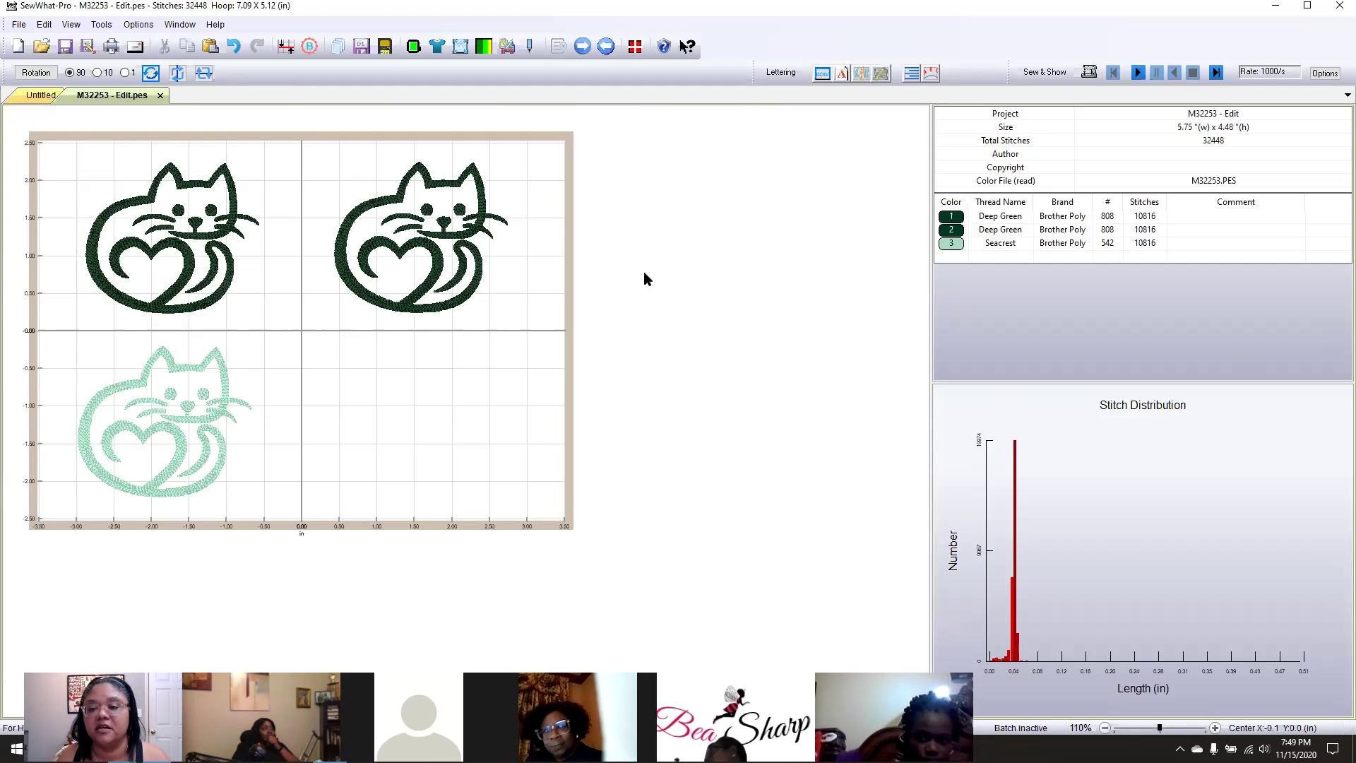
pyautogui.click(950, 244)
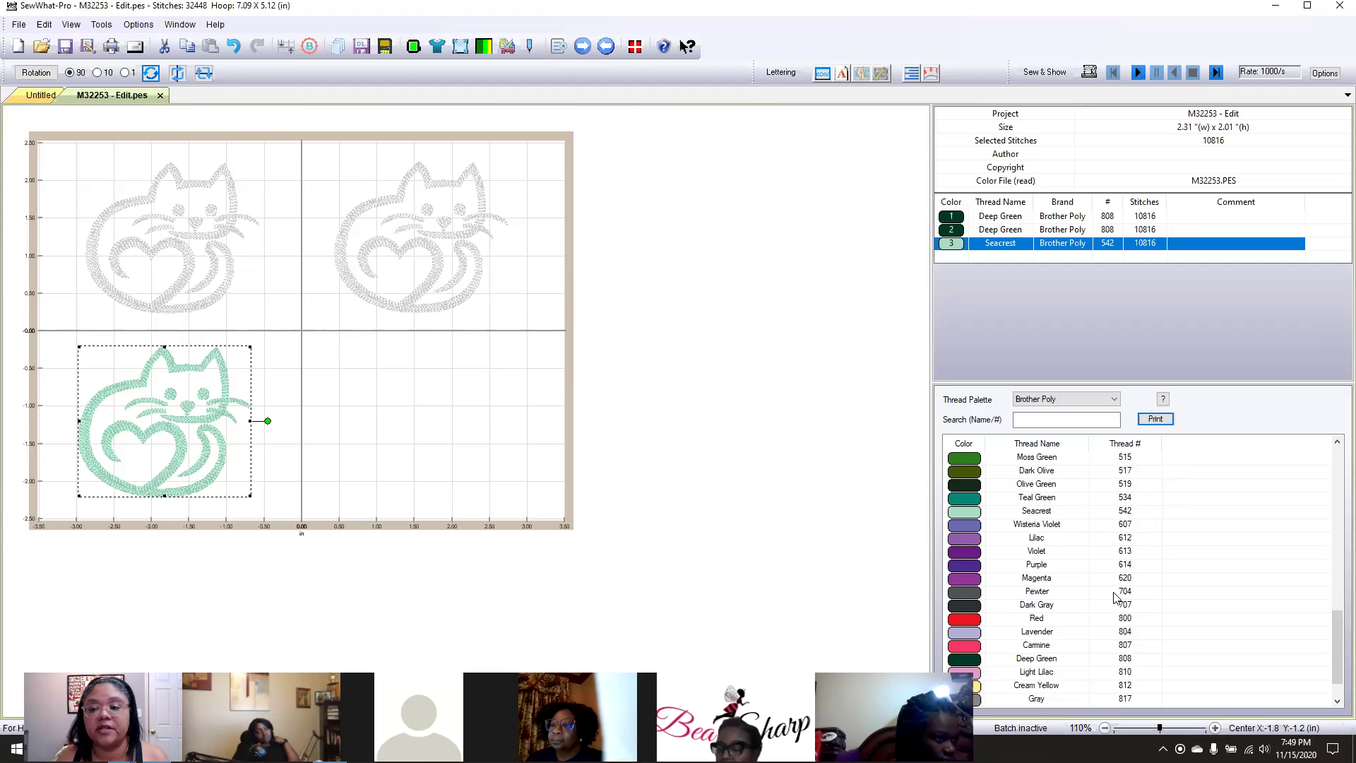
pyautogui.doubleClick(996, 498)
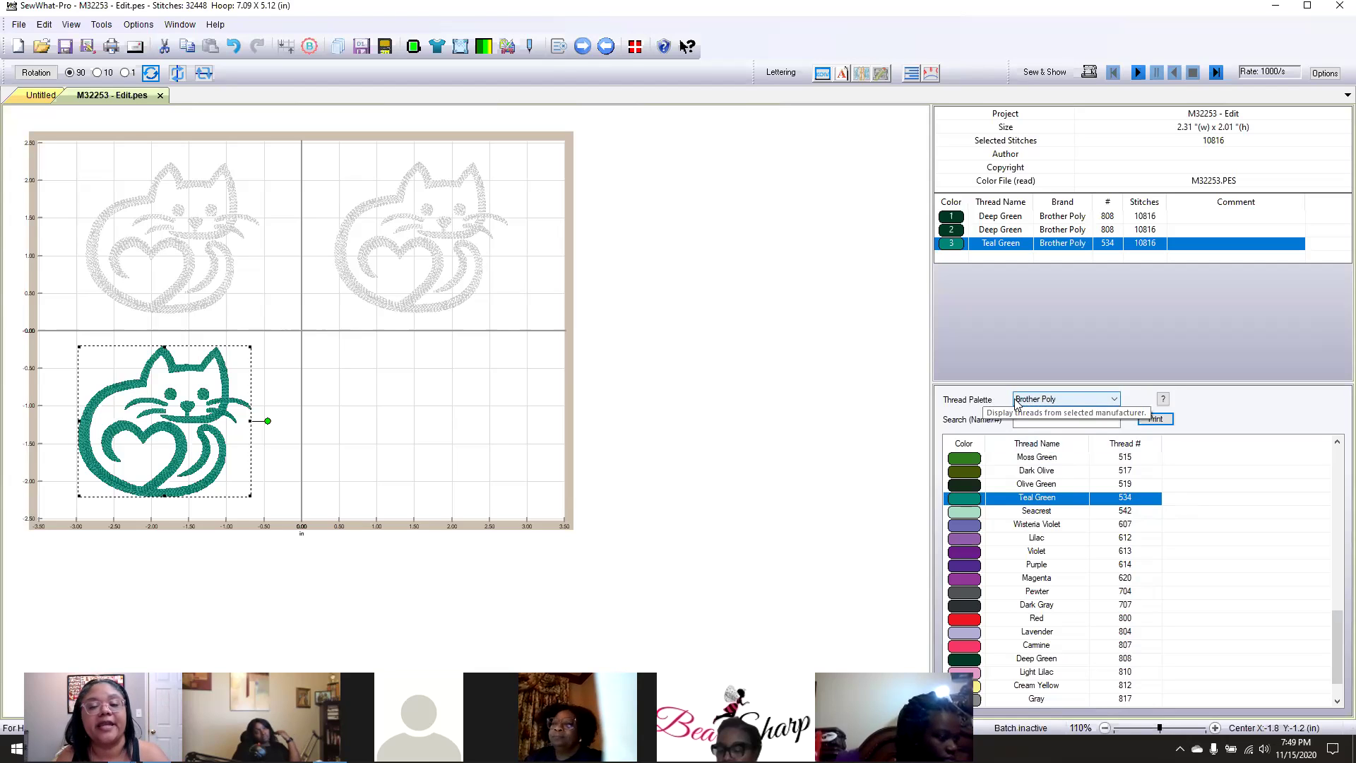
# Choose the Madeira PolyNeon (40/60*) thread palette, try Dark Chocolate 1859, and apply Work Shirt 1828 to the lower-left cat.
pyautogui.click(1114, 402)
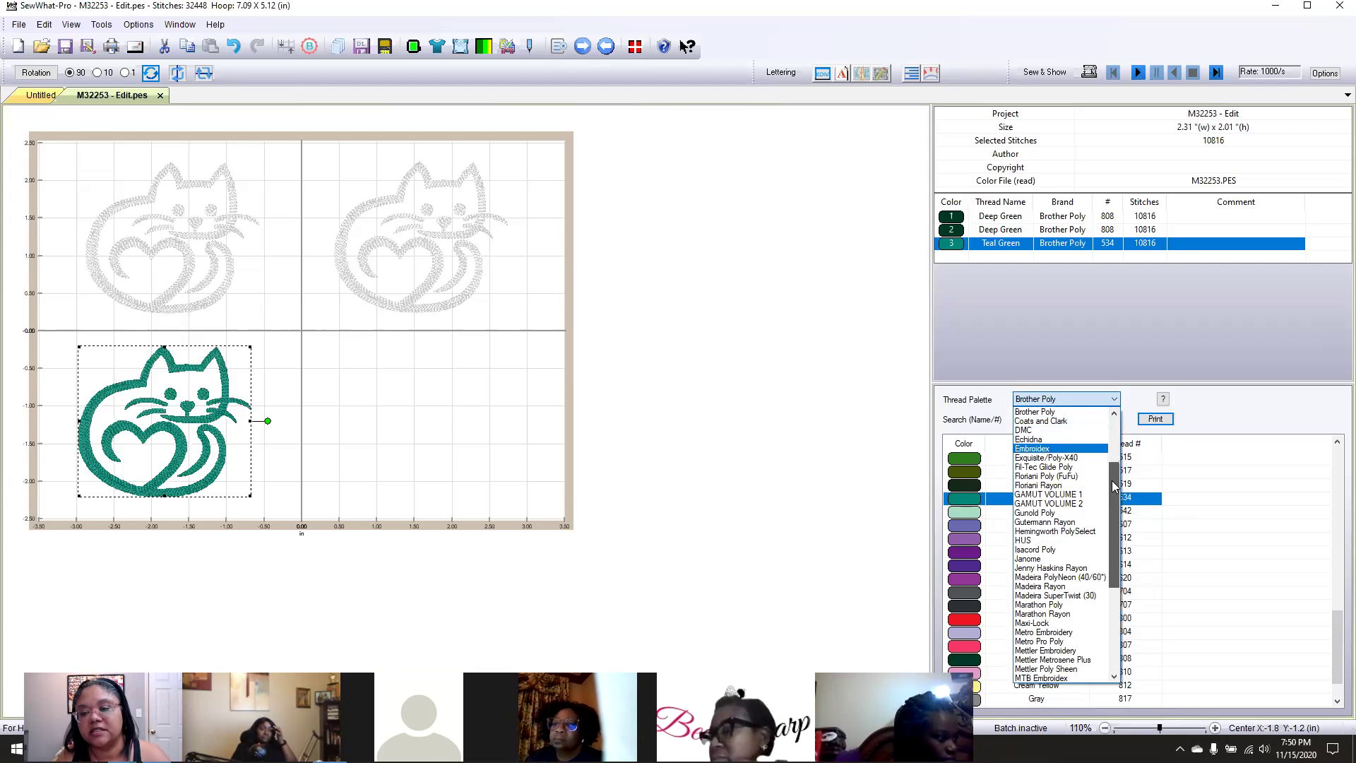
pyautogui.click(1066, 577)
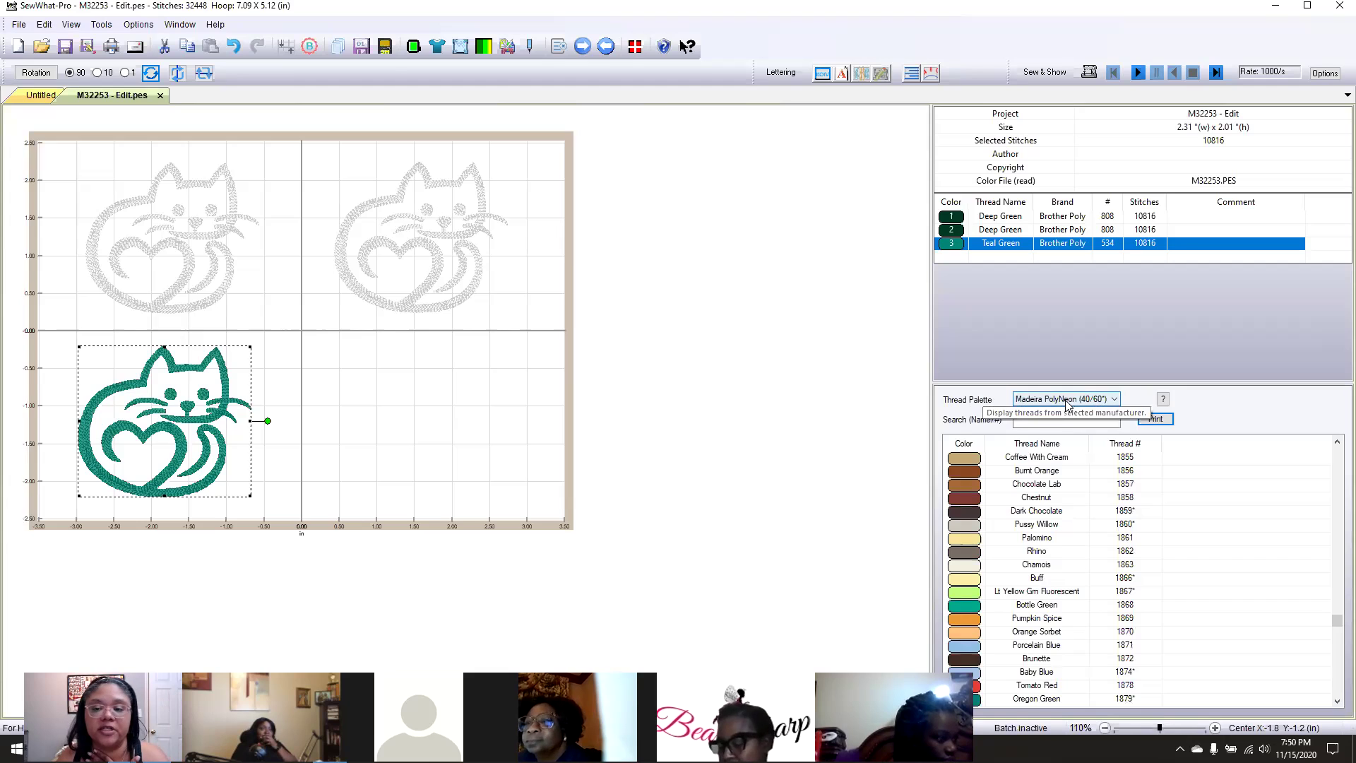
pyautogui.click(971, 513)
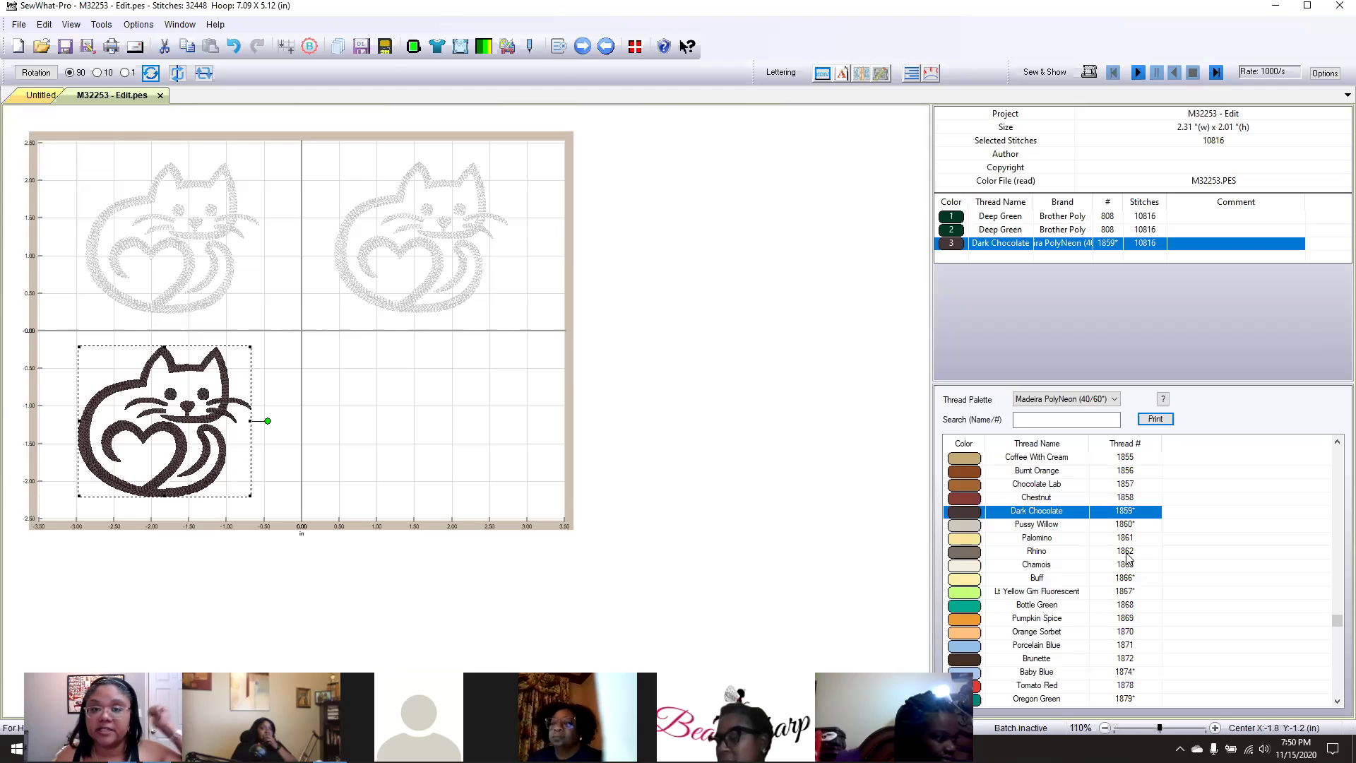
pyautogui.moveTo(1336, 623); pyautogui.dragTo(1335, 602)
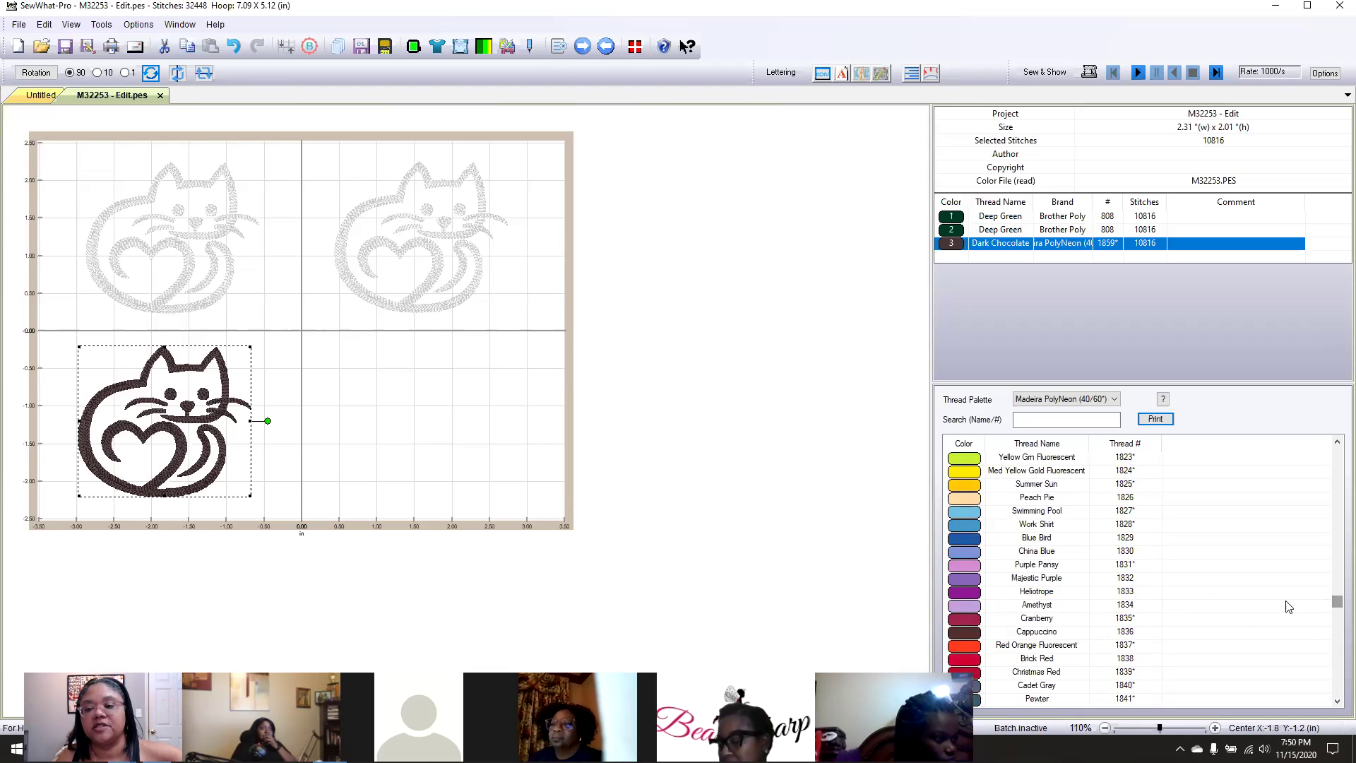
pyautogui.click(969, 529)
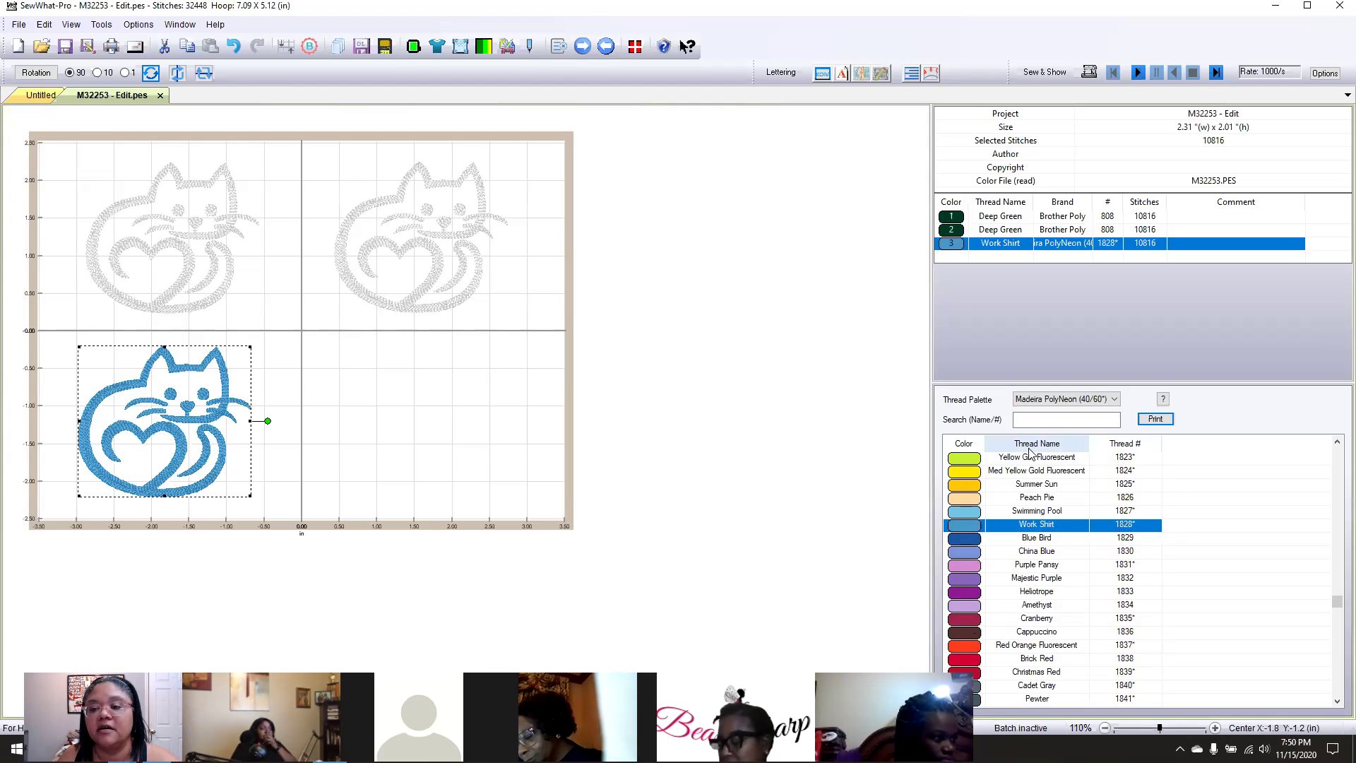
pyautogui.click(1114, 399)
pyautogui.moveTo(1118, 553); pyautogui.dragTo(1093, 537)
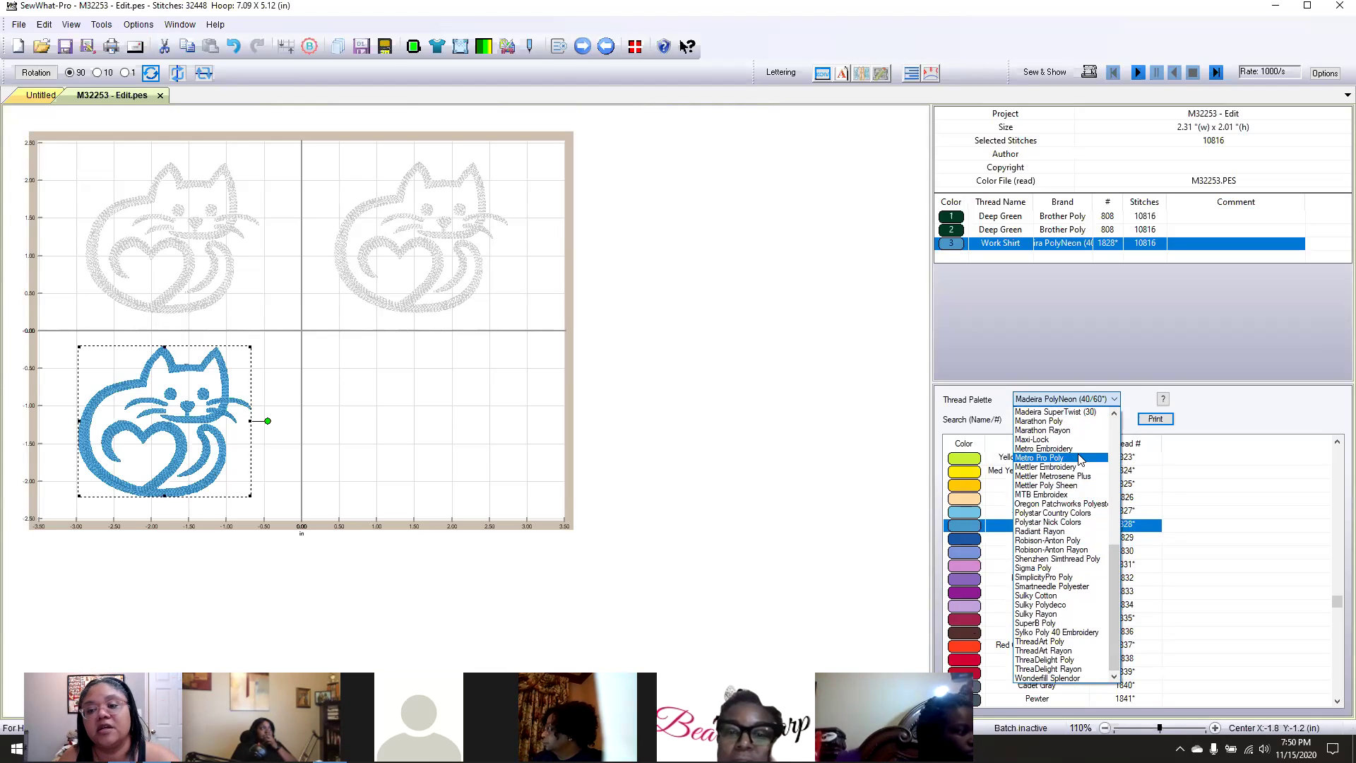
pyautogui.scroll(2, 1080, 441)
pyautogui.click(1080, 419)
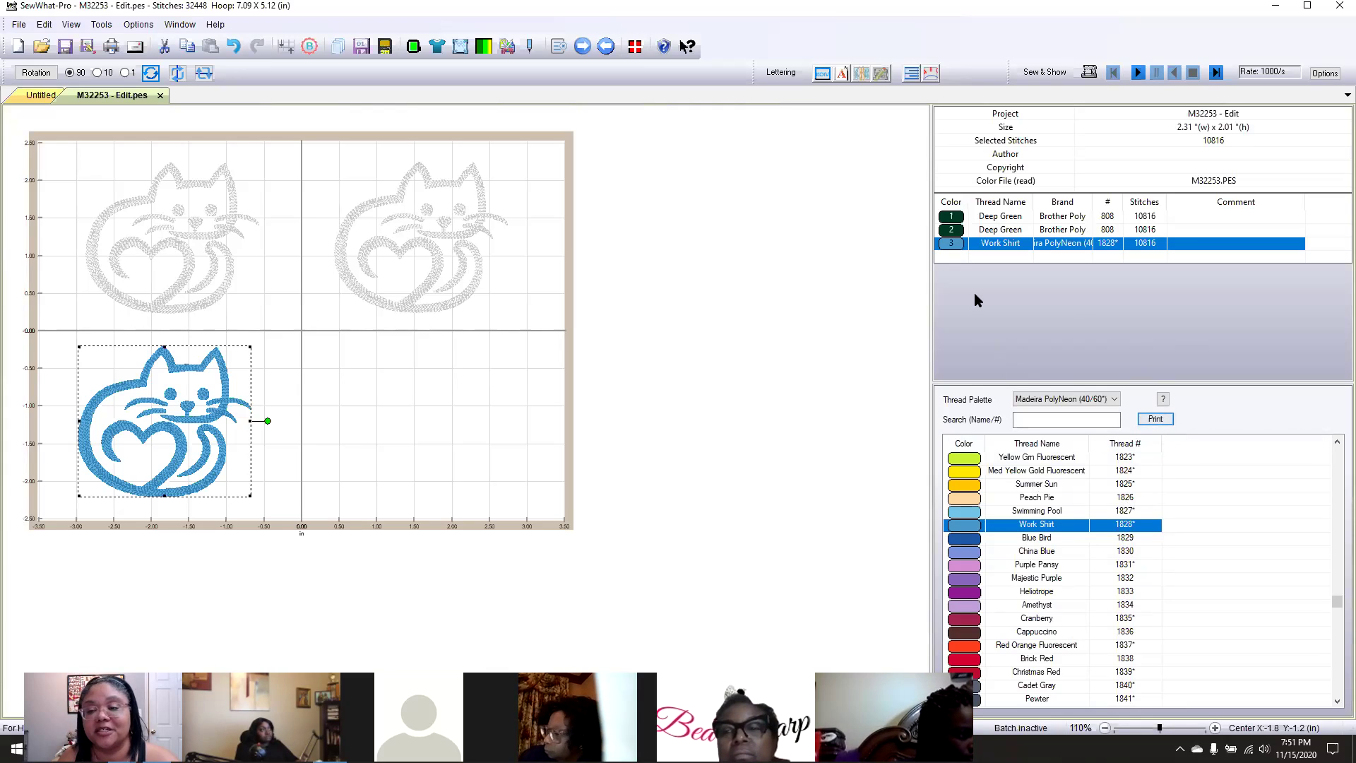
# Recolour the upper-right cat with Nordic Blue 1675 from the Madeira PolyNeon (40/60*) thread palette.
pyautogui.click(961, 230)
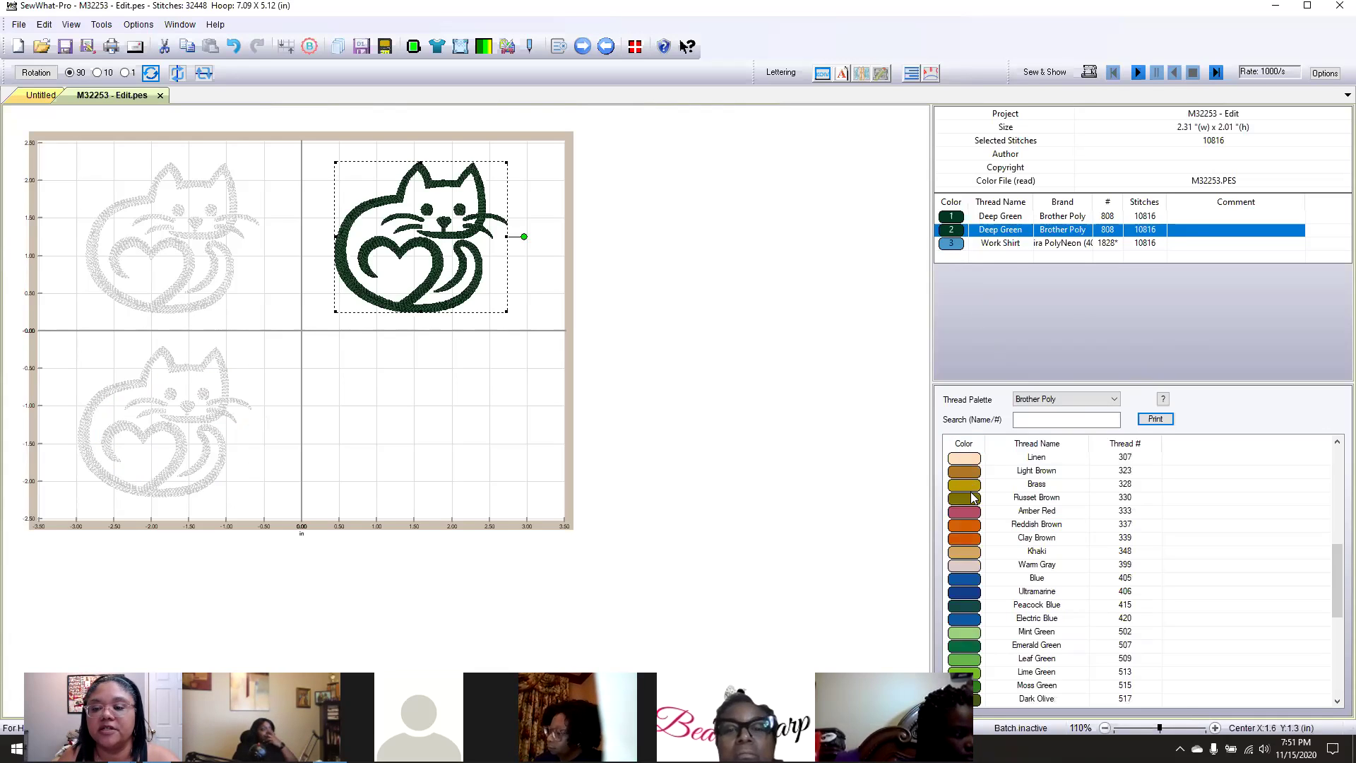
pyautogui.click(1113, 399)
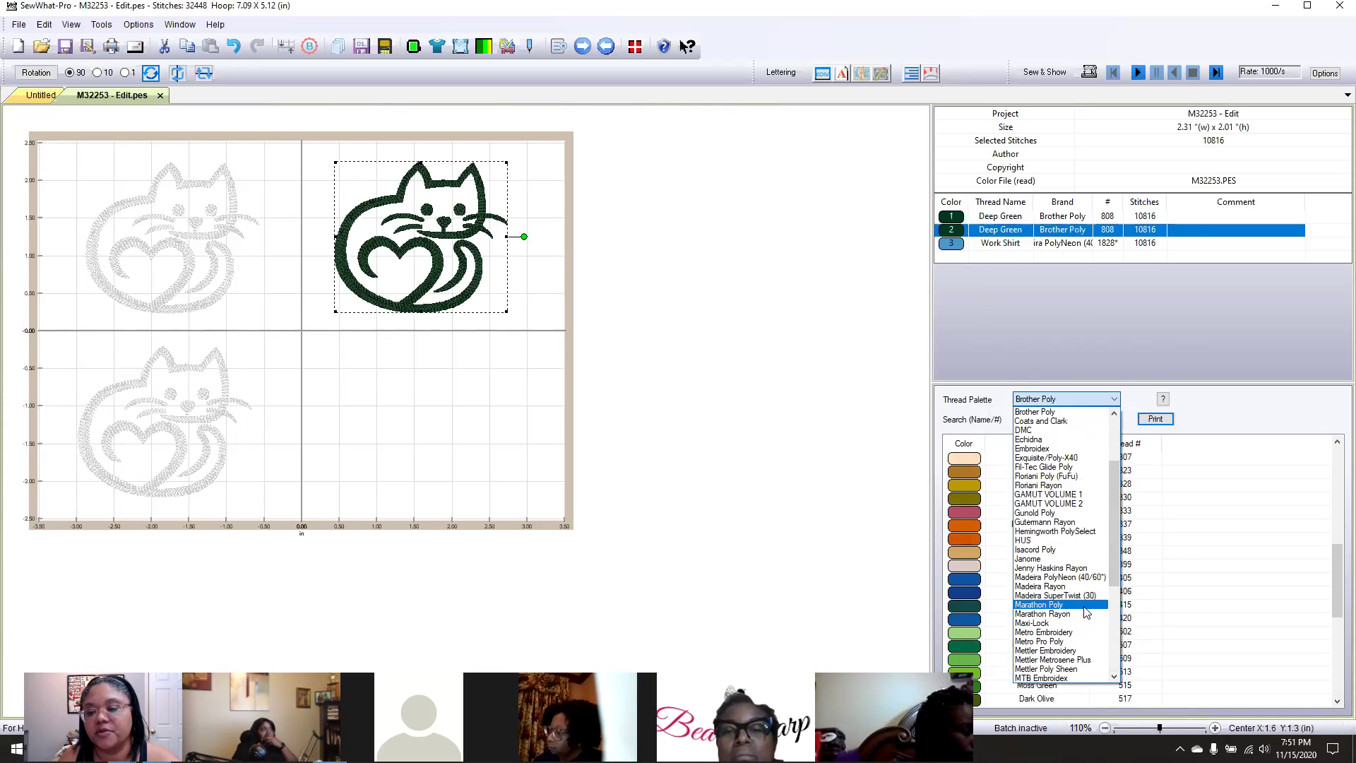
pyautogui.click(1081, 578)
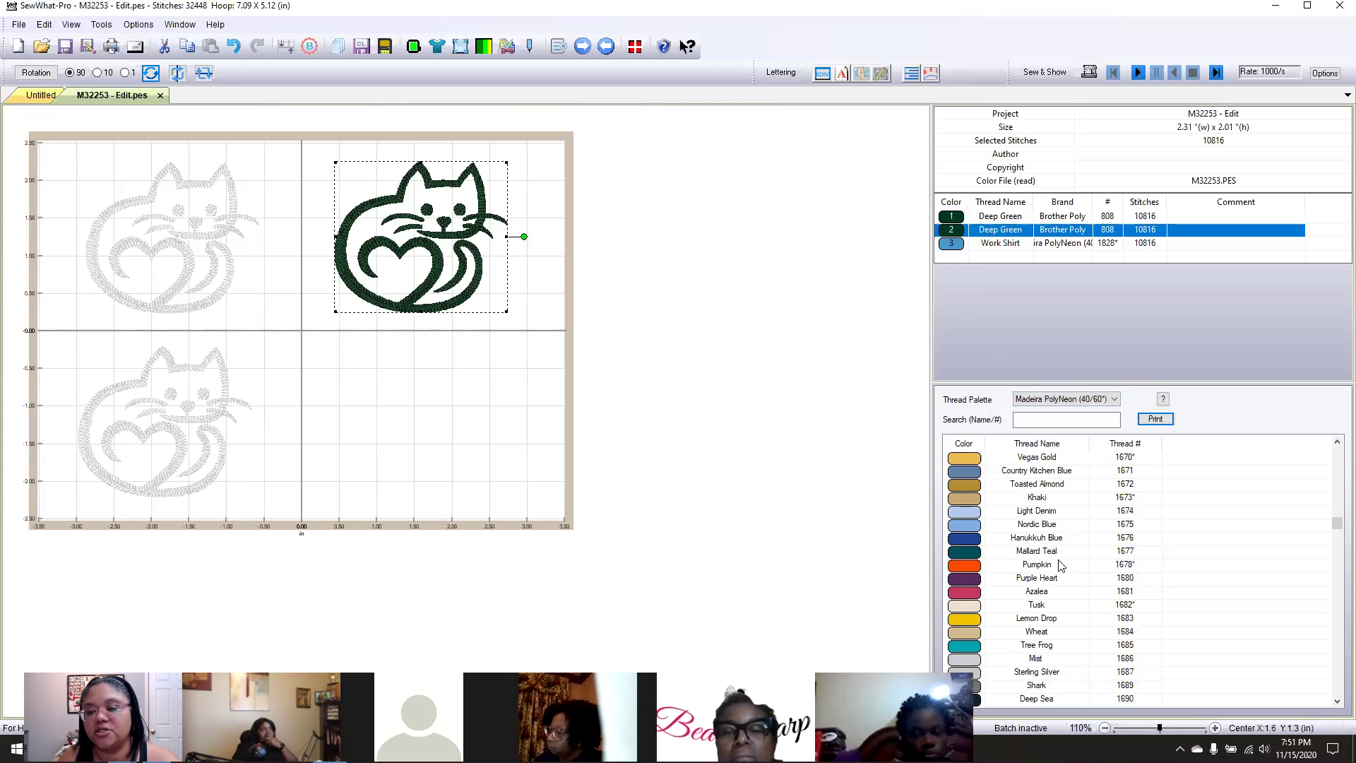
pyautogui.click(965, 524)
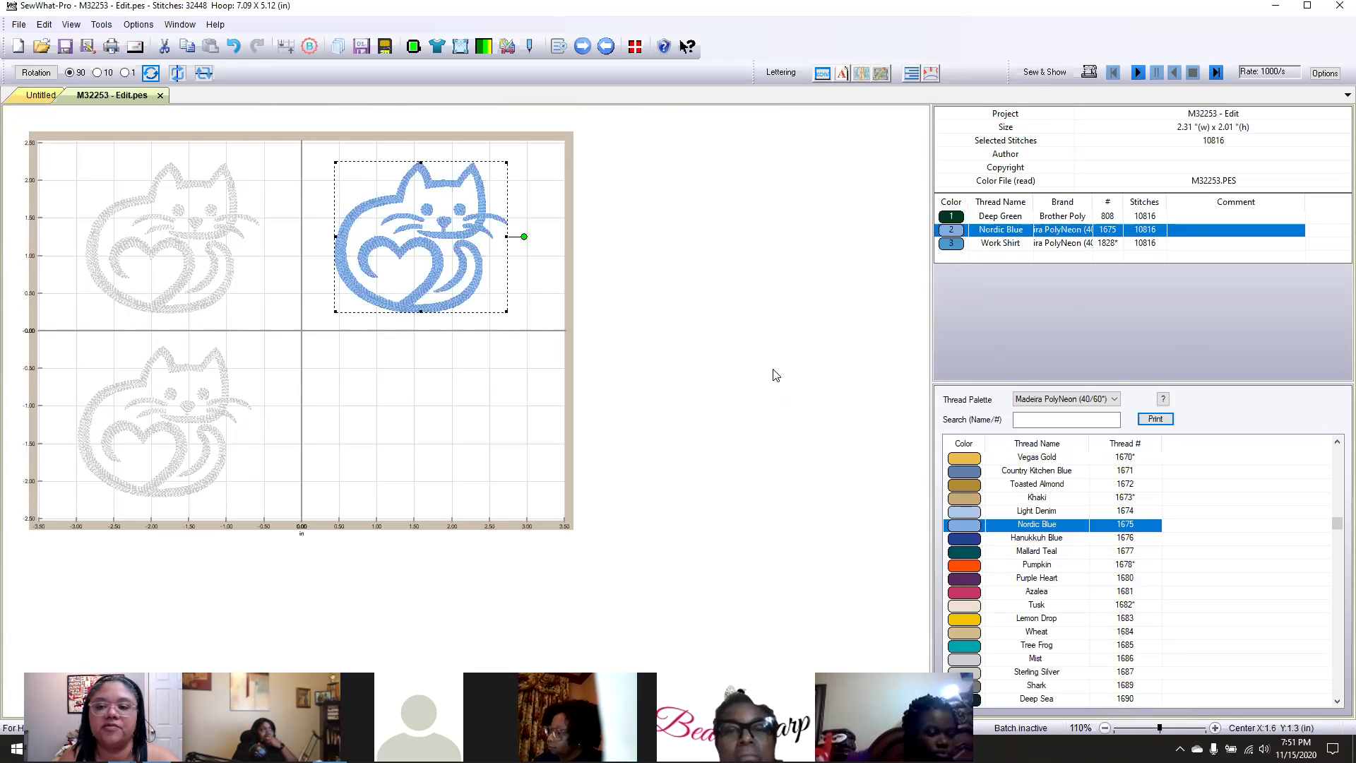
# Deselect the upper-right cat and save the design as M32253 - Edit in the Tajima (*.dst) format.
pyautogui.click(746, 375)
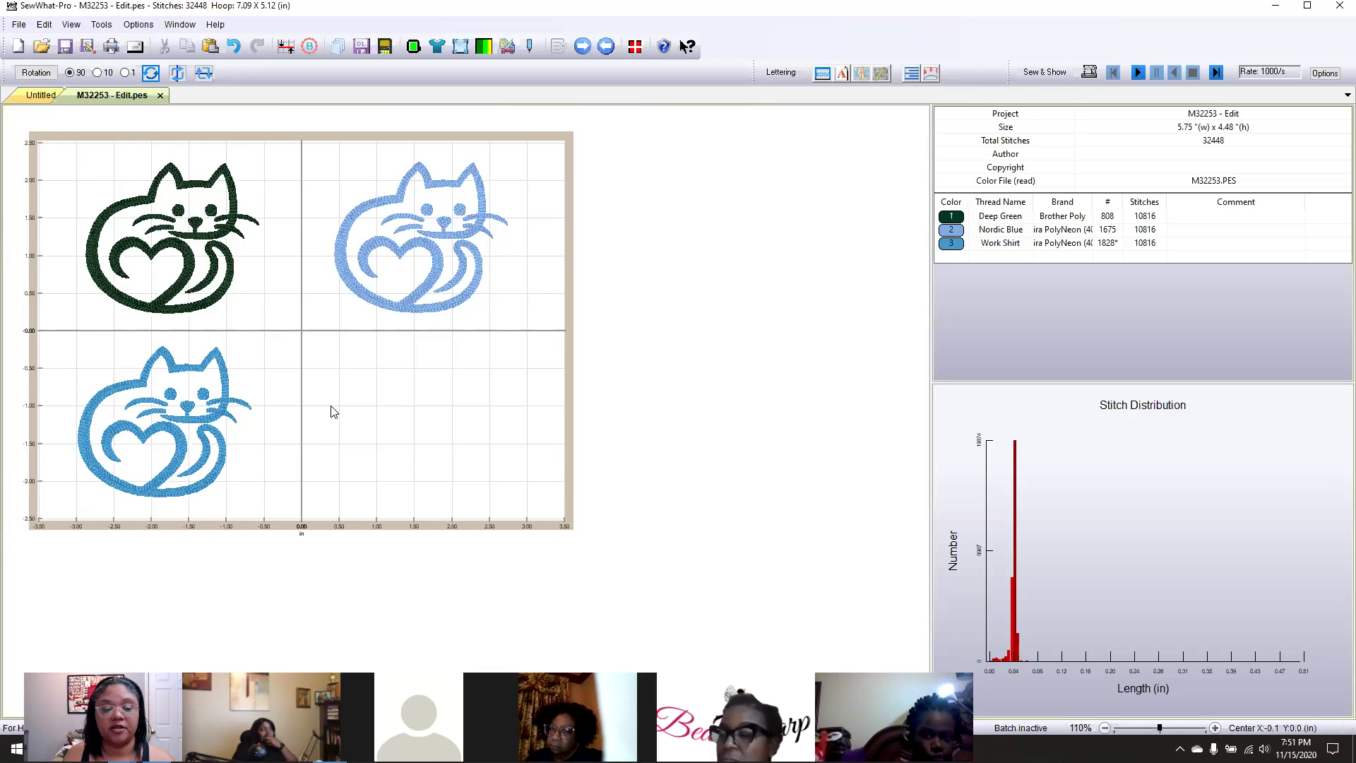
pyautogui.click(17, 25)
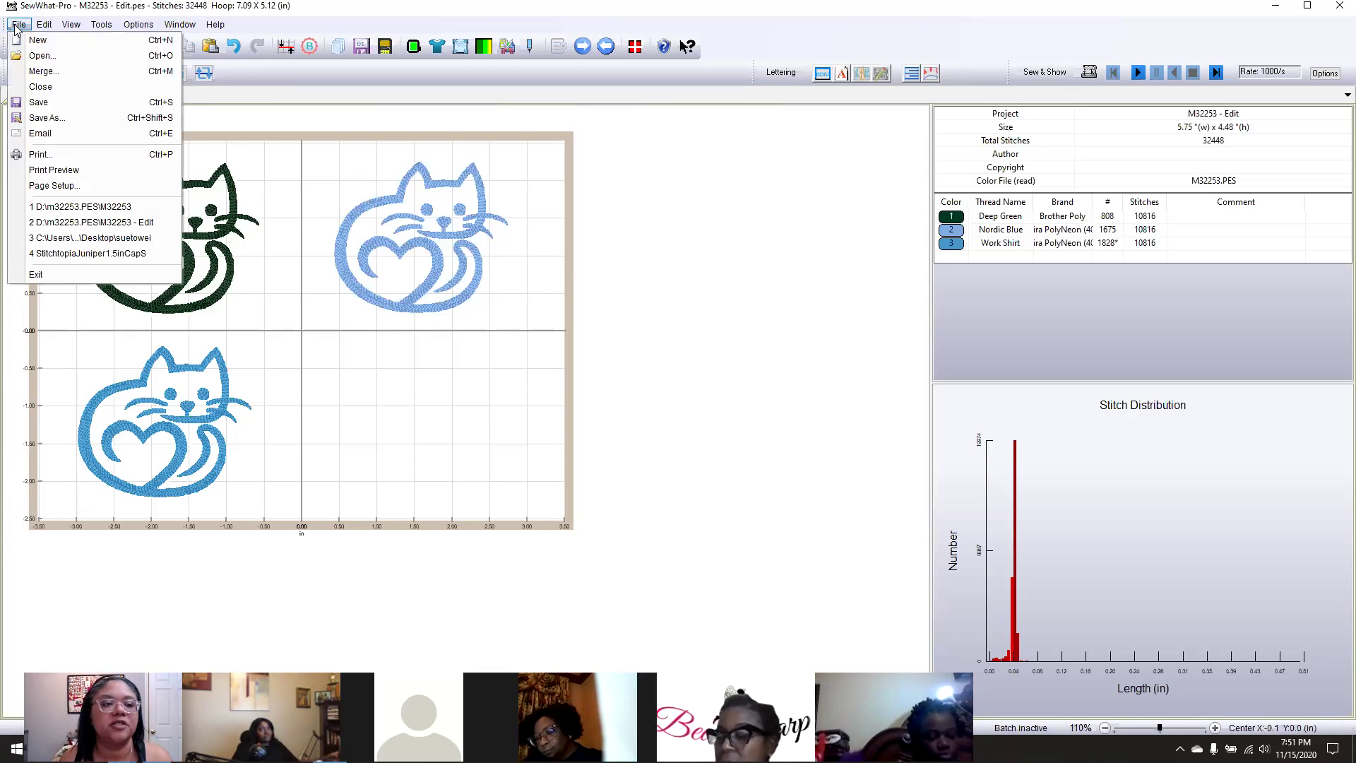
pyautogui.click(39, 118)
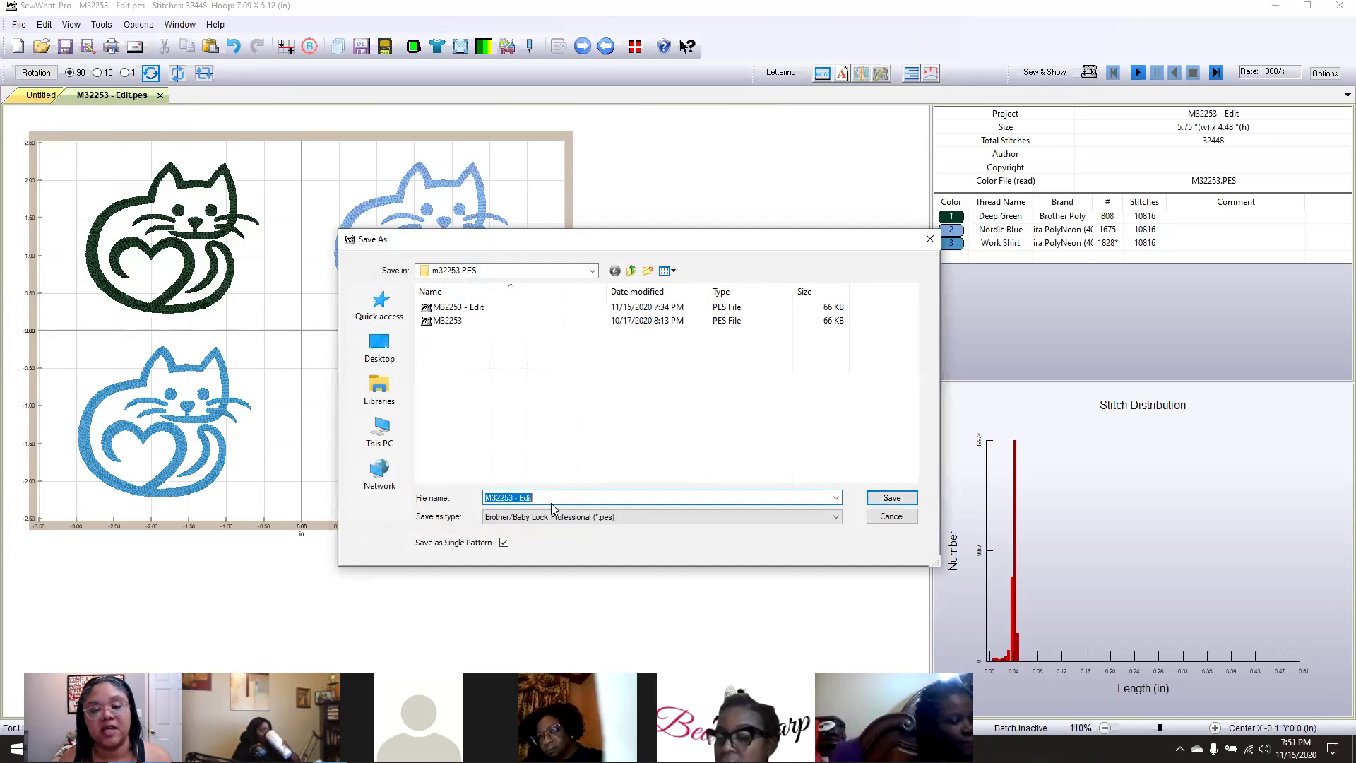
pyautogui.click(575, 497)
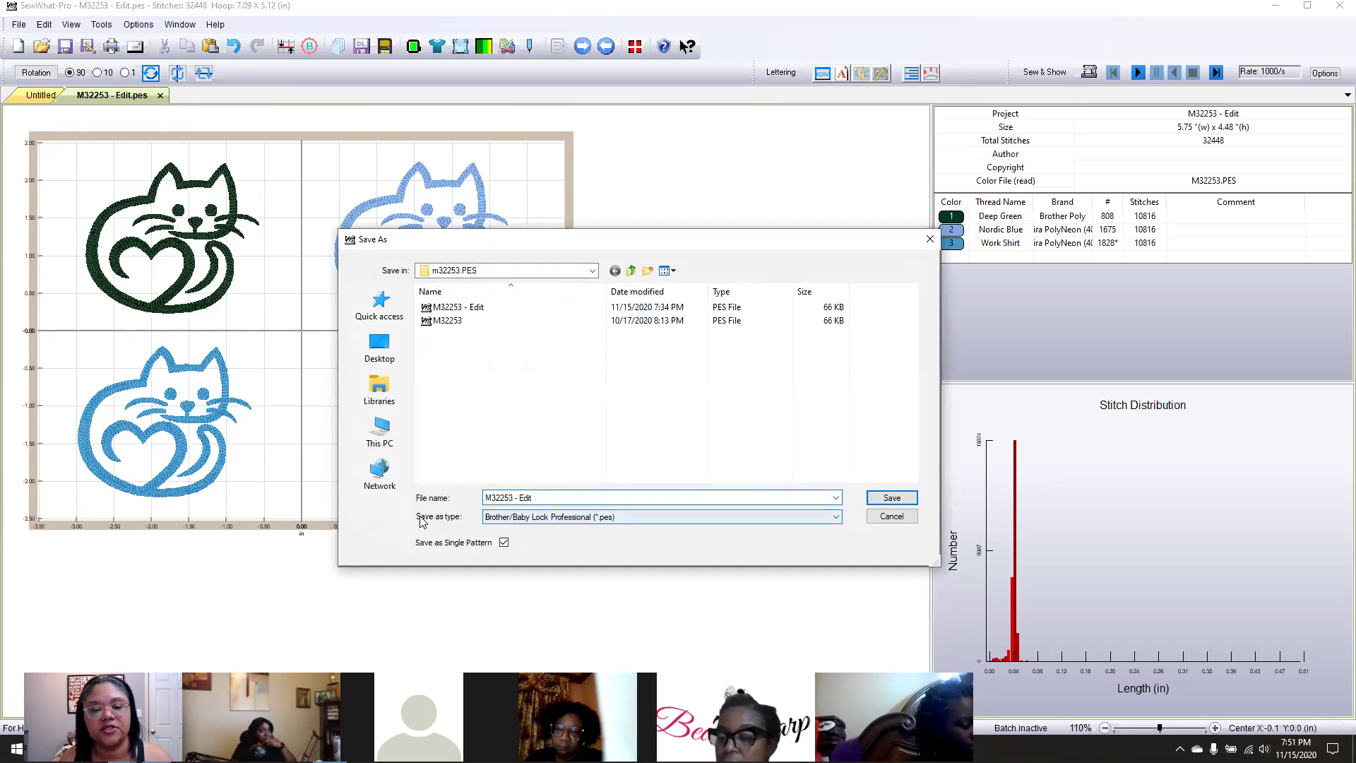
pyautogui.click(838, 518)
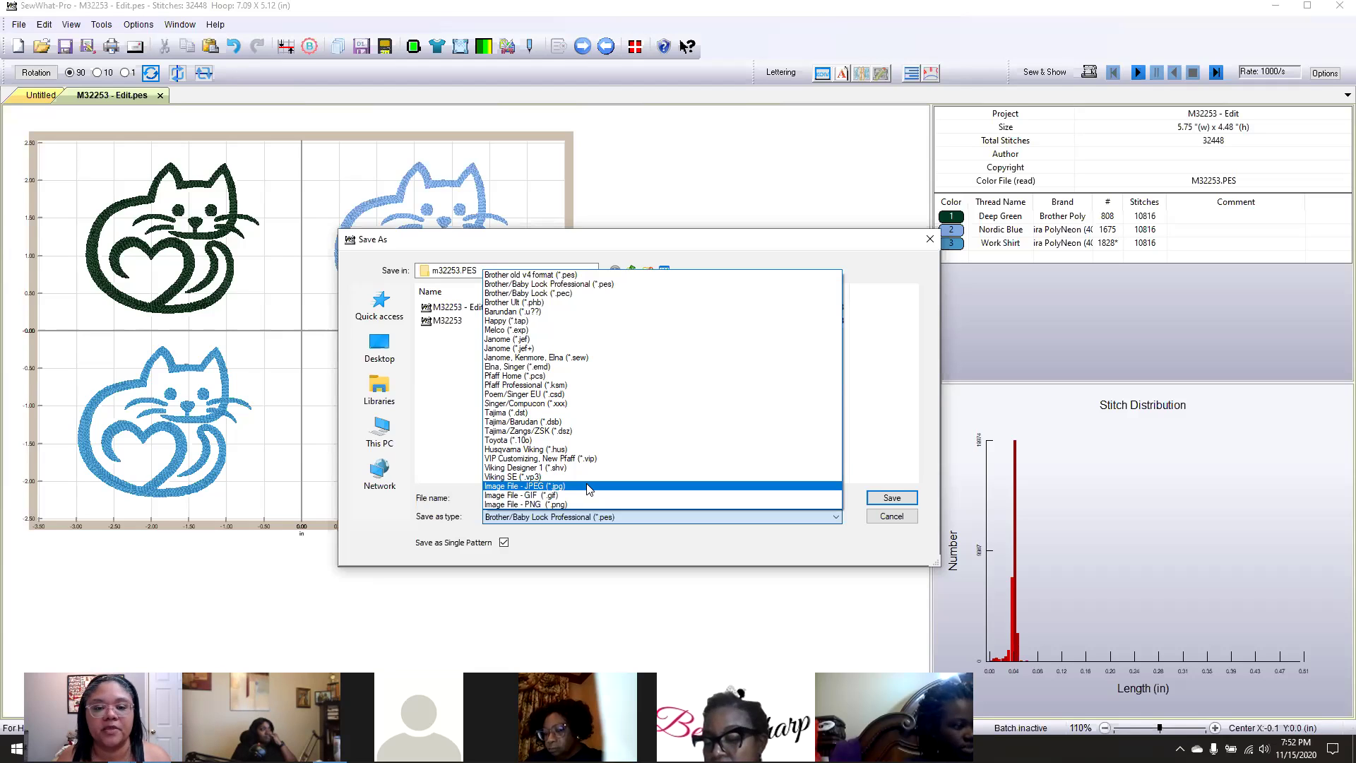
pyautogui.click(594, 413)
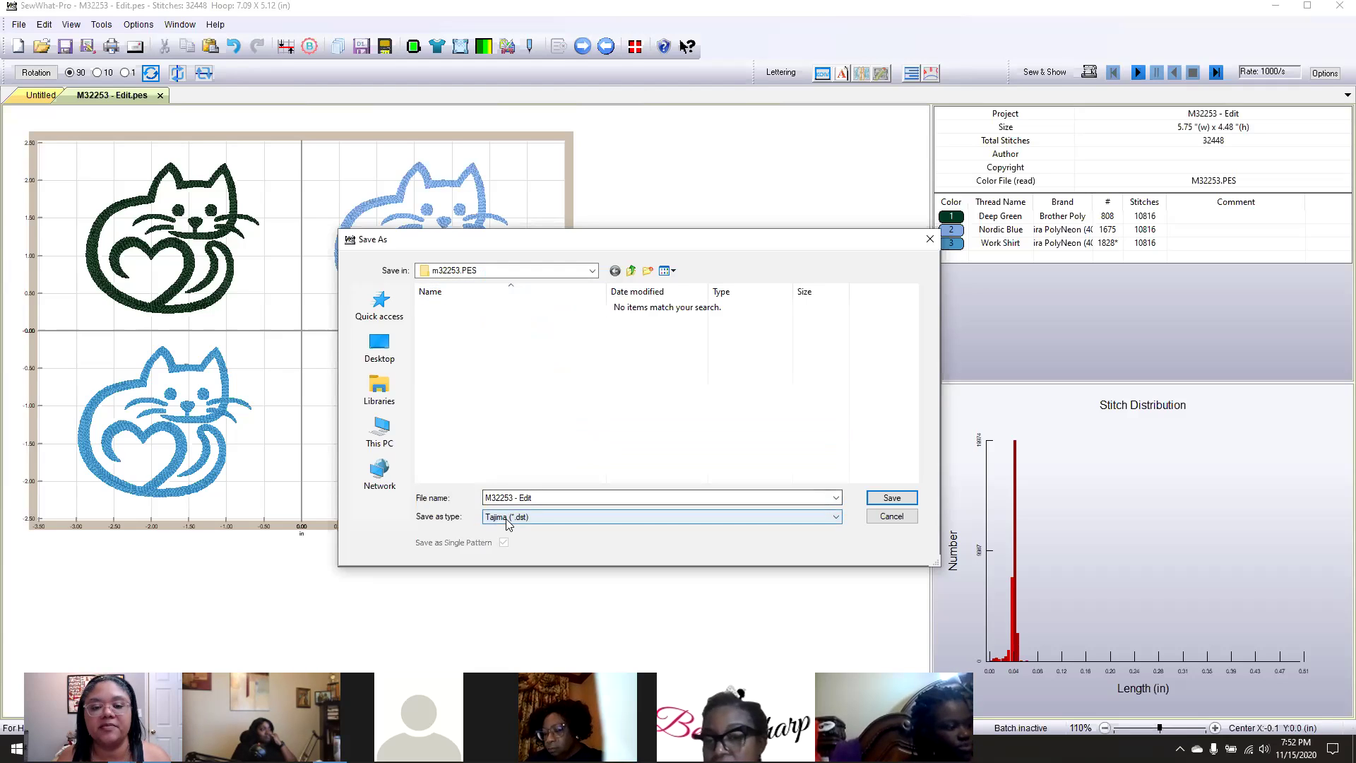
pyautogui.click(897, 501)
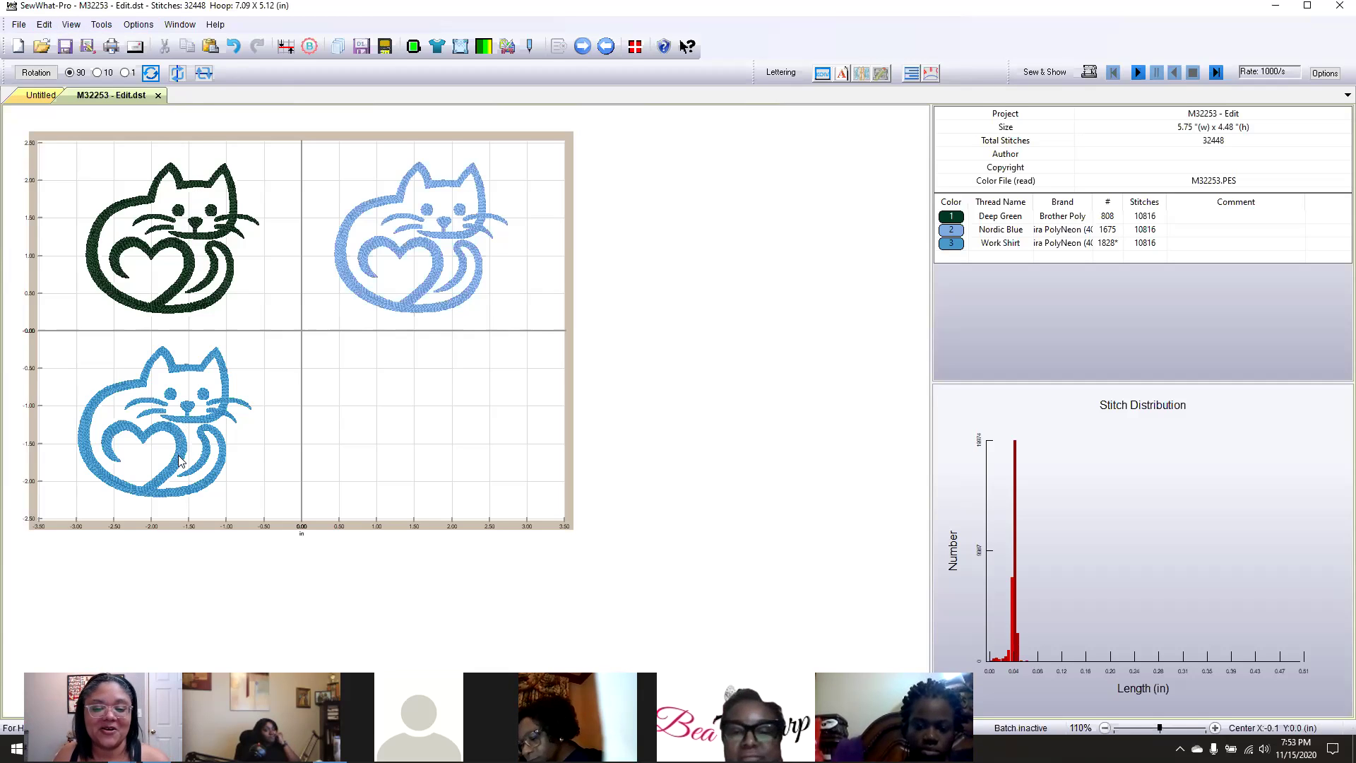
# Select each of the three cats in turn, and move the Work Shirt blue cat into the hoop's empty lower-right quadrant.
pyautogui.click(168, 437)
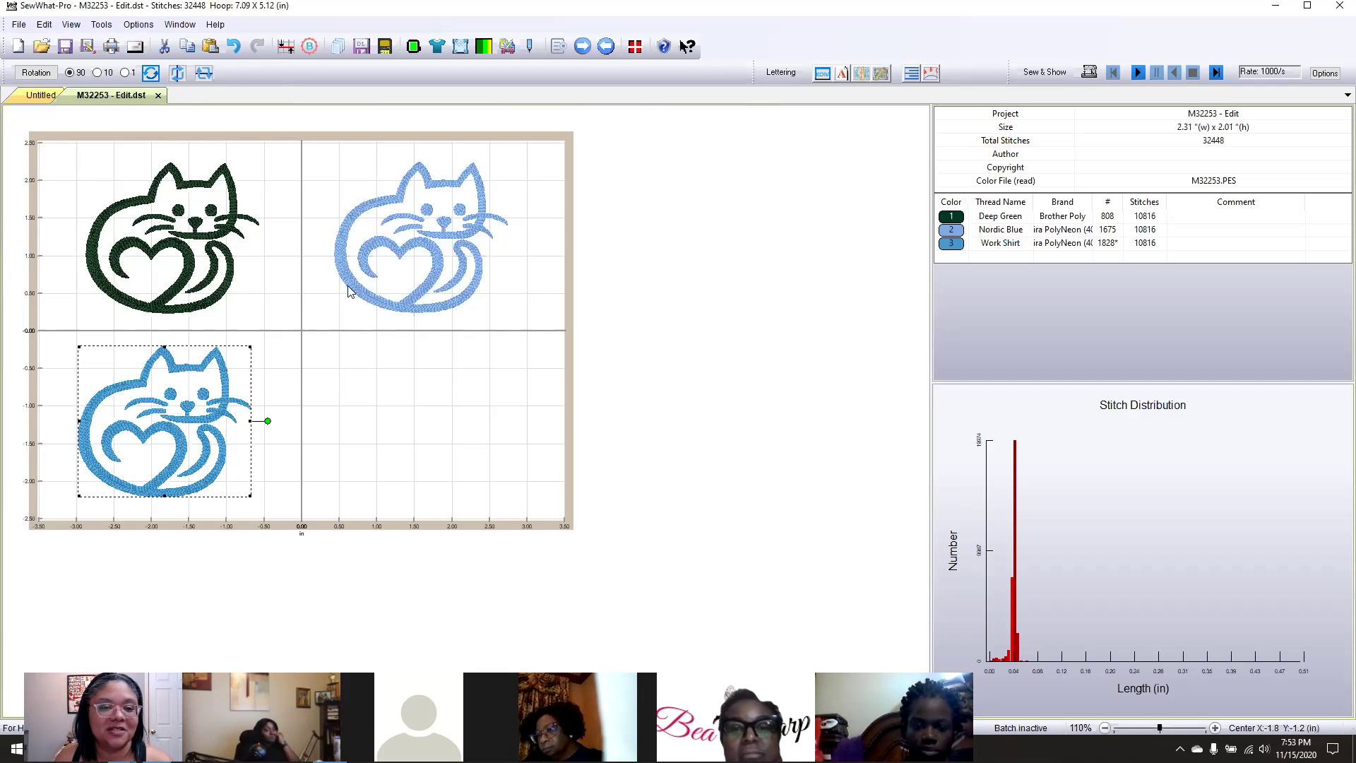
pyautogui.click(423, 240)
pyautogui.click(204, 254)
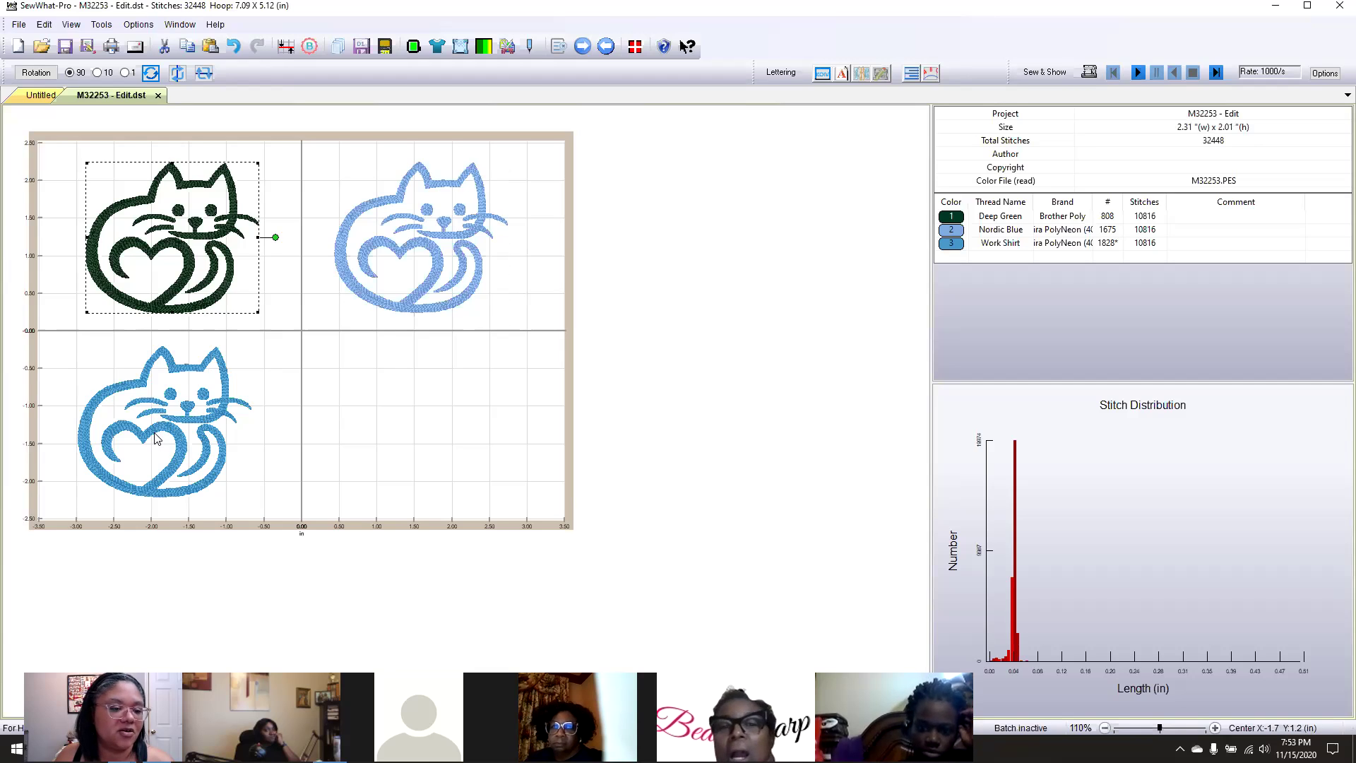
pyautogui.click(246, 421)
pyautogui.moveTo(245, 421); pyautogui.dragTo(442, 419)
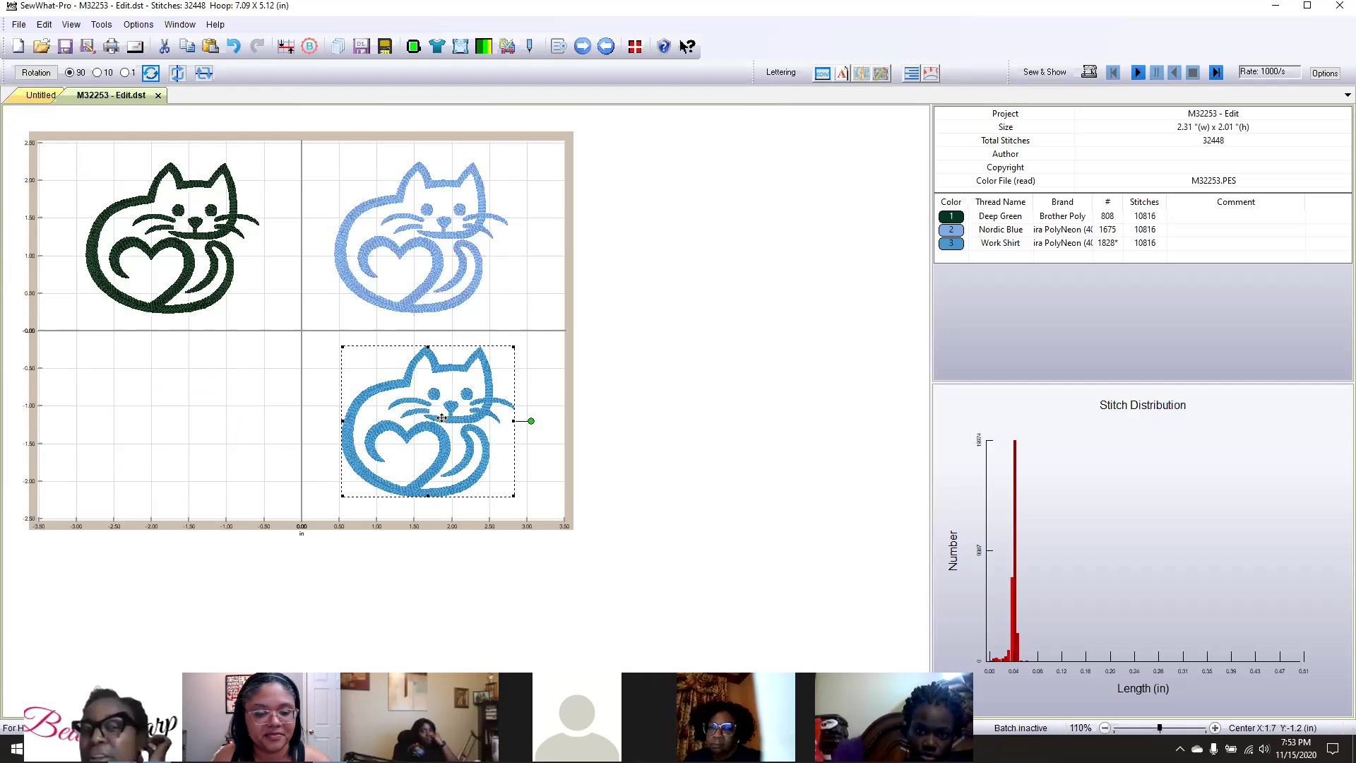
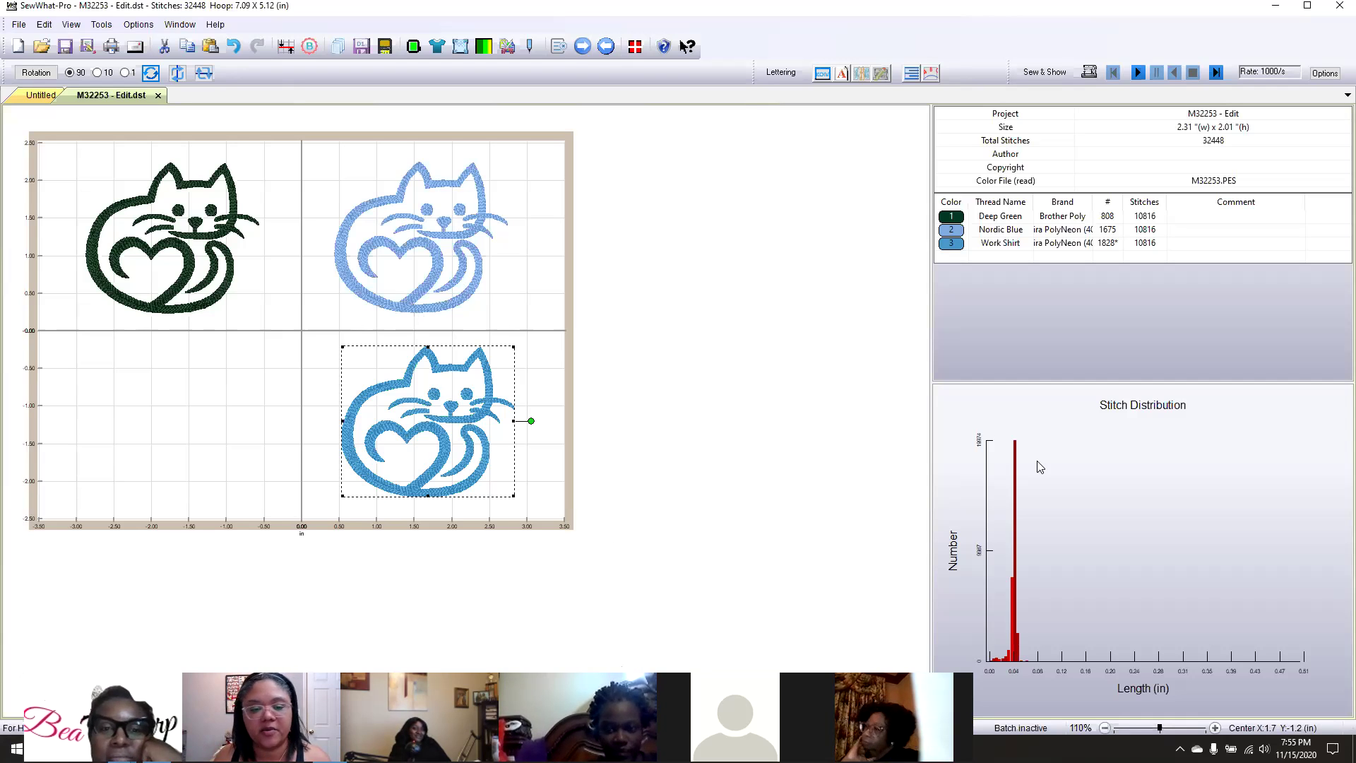
# Switch to File Explorer and open the Embroidery folder on Local Disk (D:).
pyautogui.press('super+e')
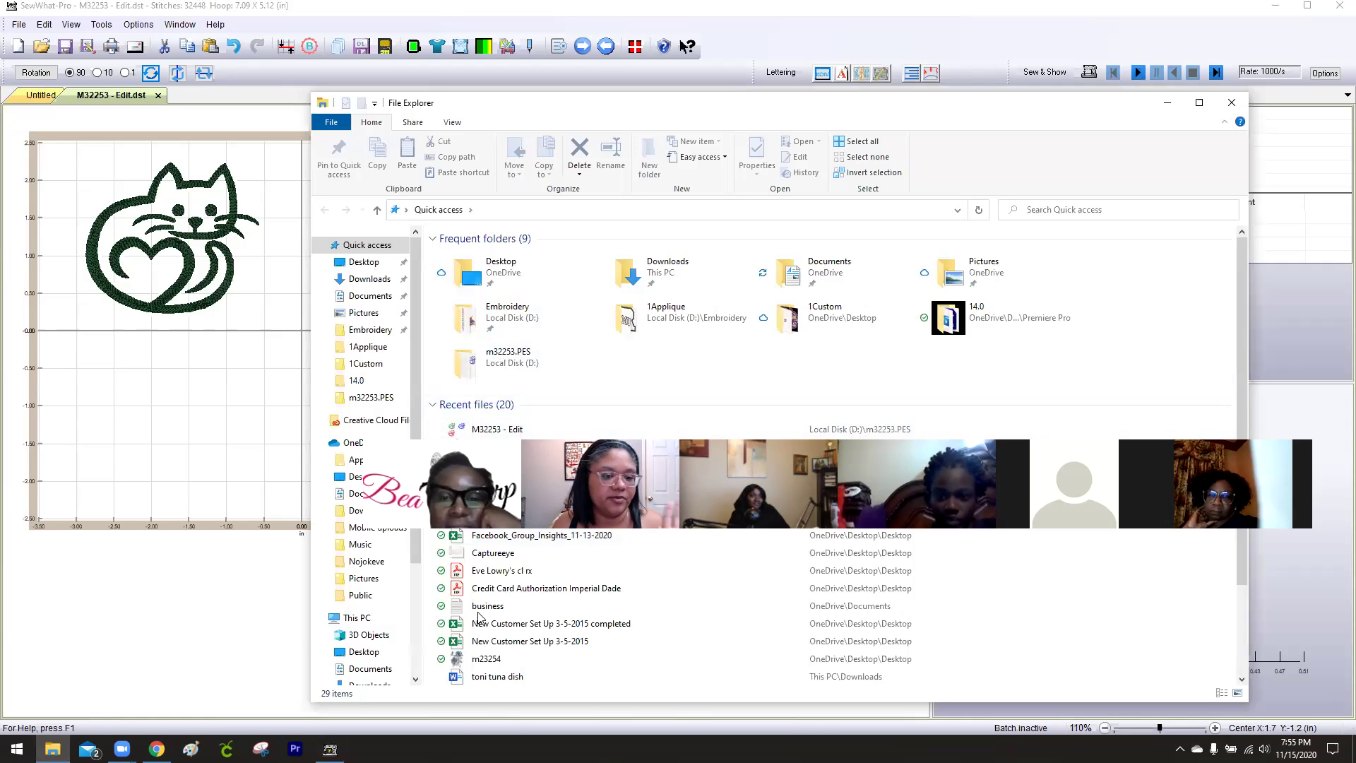
pyautogui.scroll(-3, 415, 422)
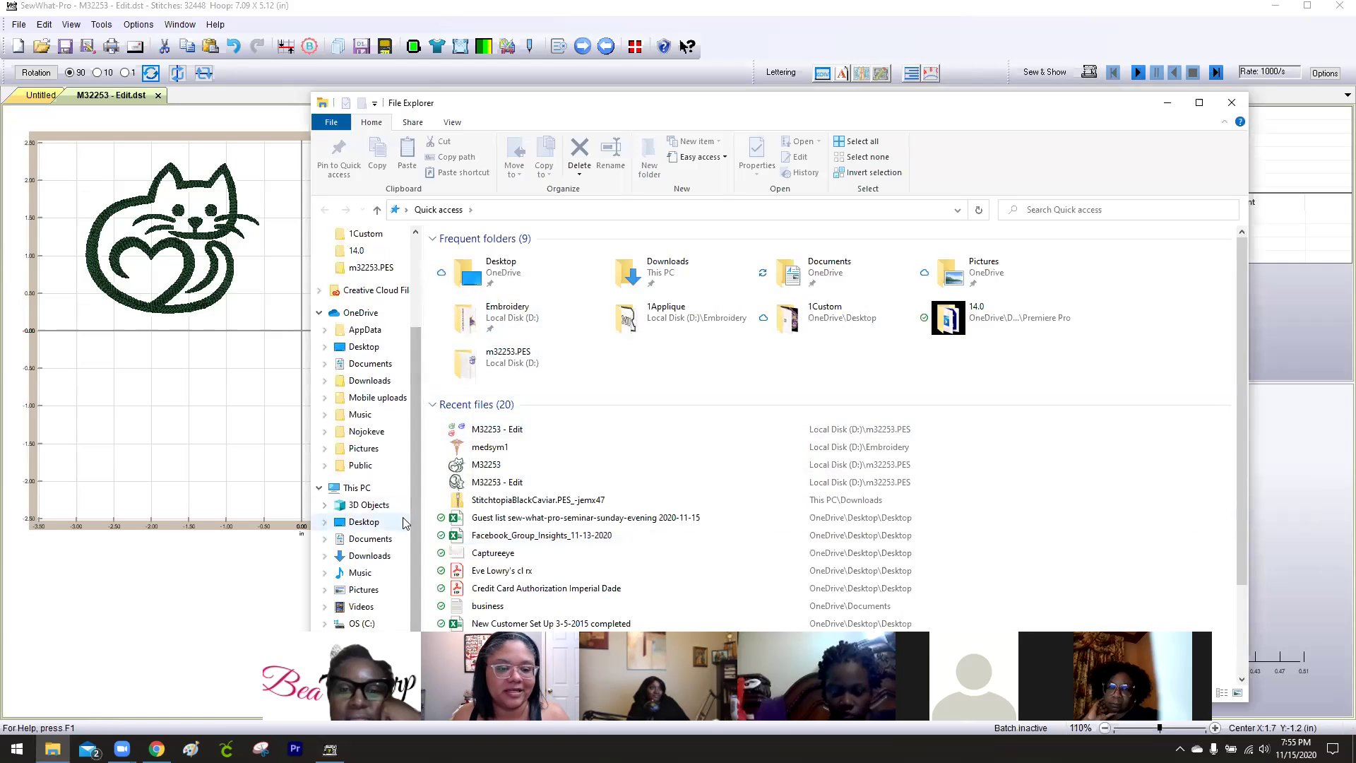
pyautogui.click(369, 606)
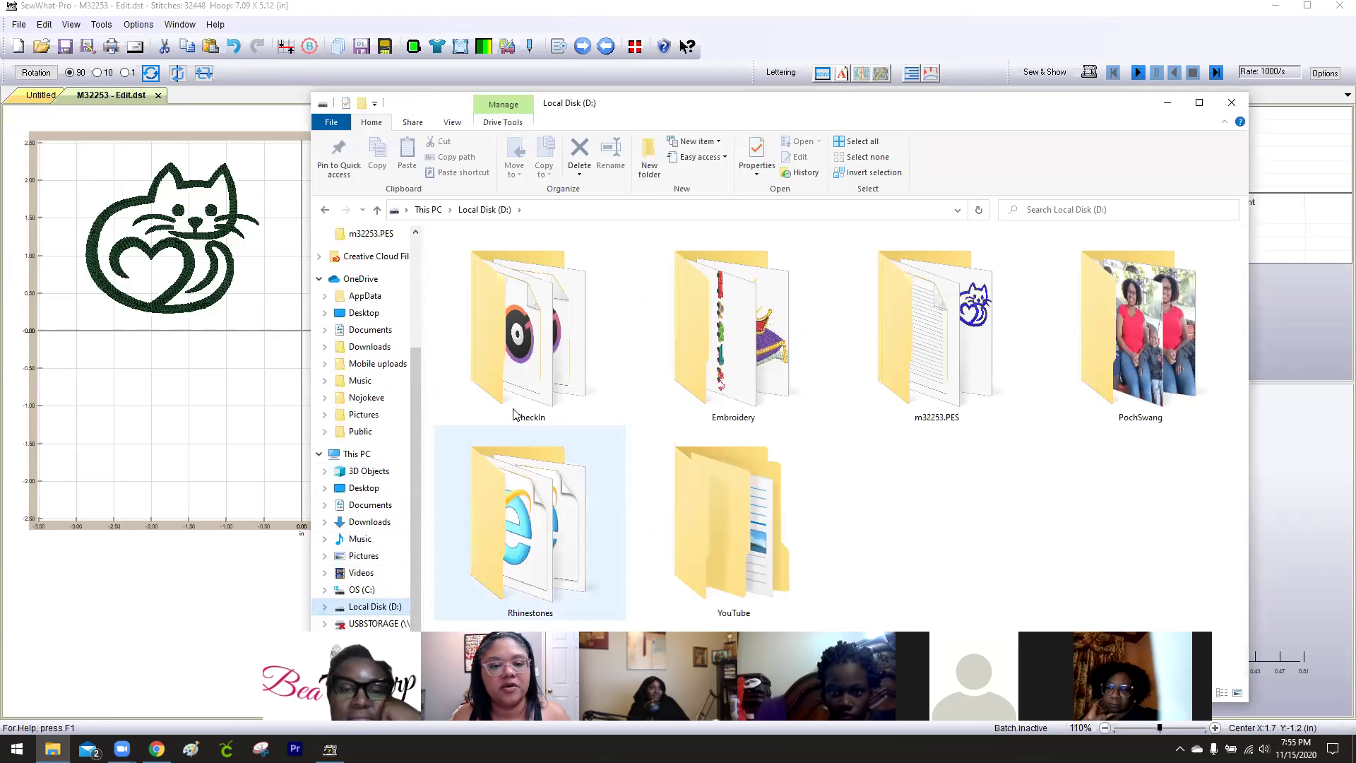
pyautogui.doubleClick(777, 342)
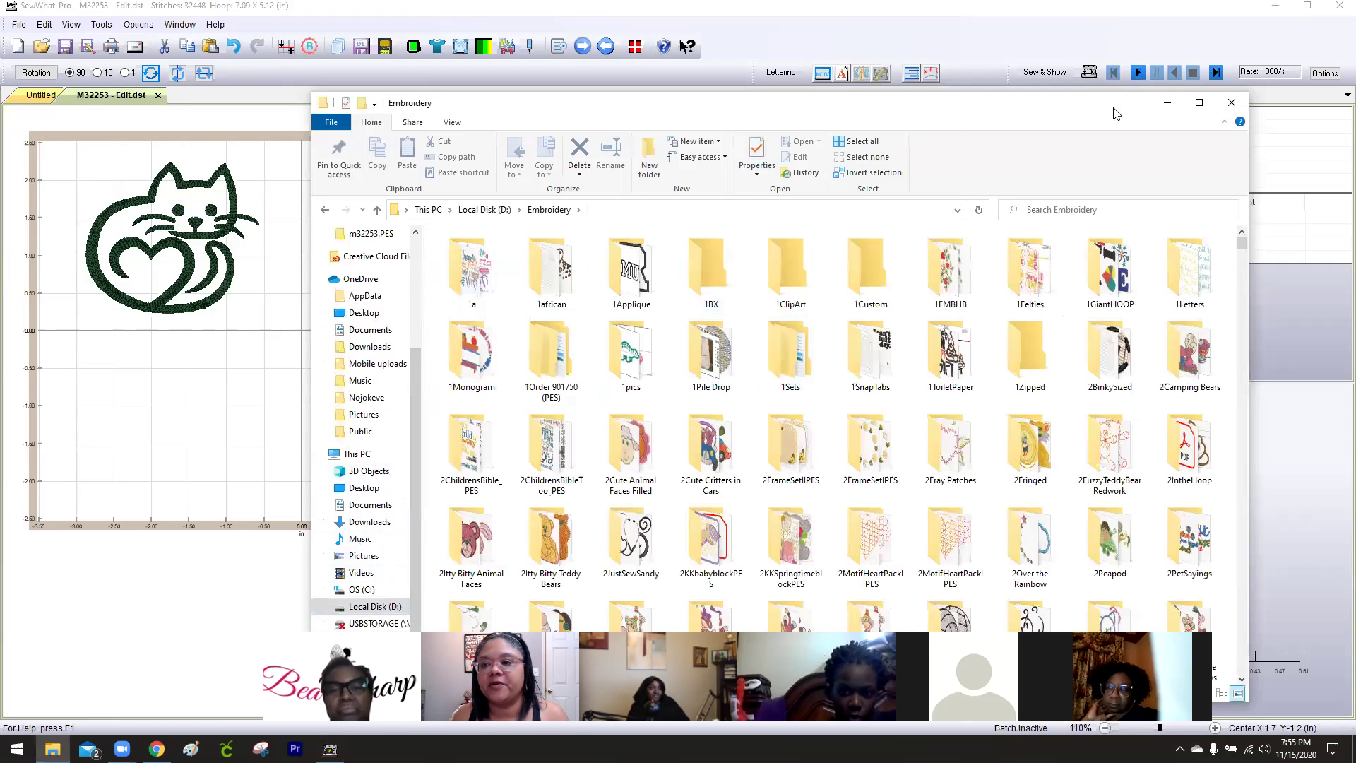
# Maximize the Embroidery folder window and display its folders as extra large icons.
pyautogui.press('super+Up')
pyautogui.rightClick(811, 219)
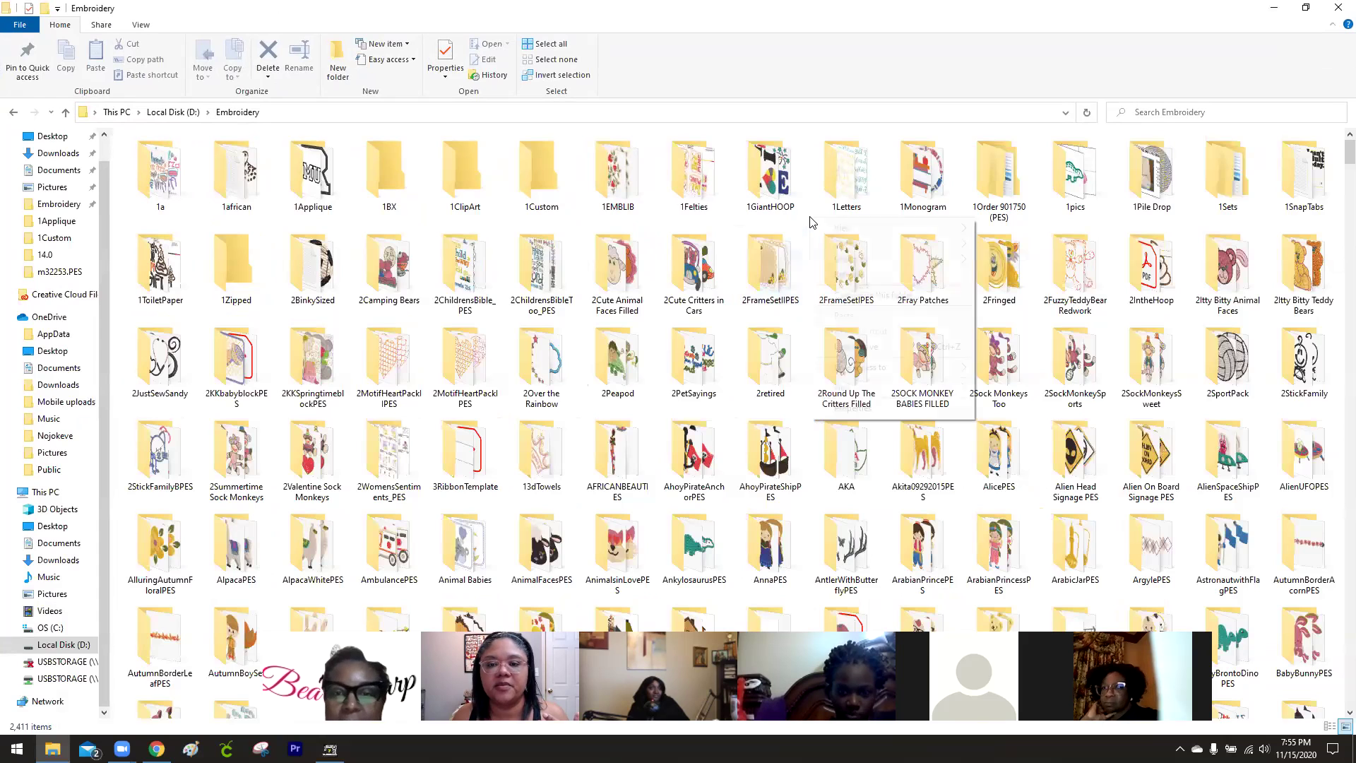
pyautogui.moveTo(891, 228)
pyautogui.click(1025, 227)
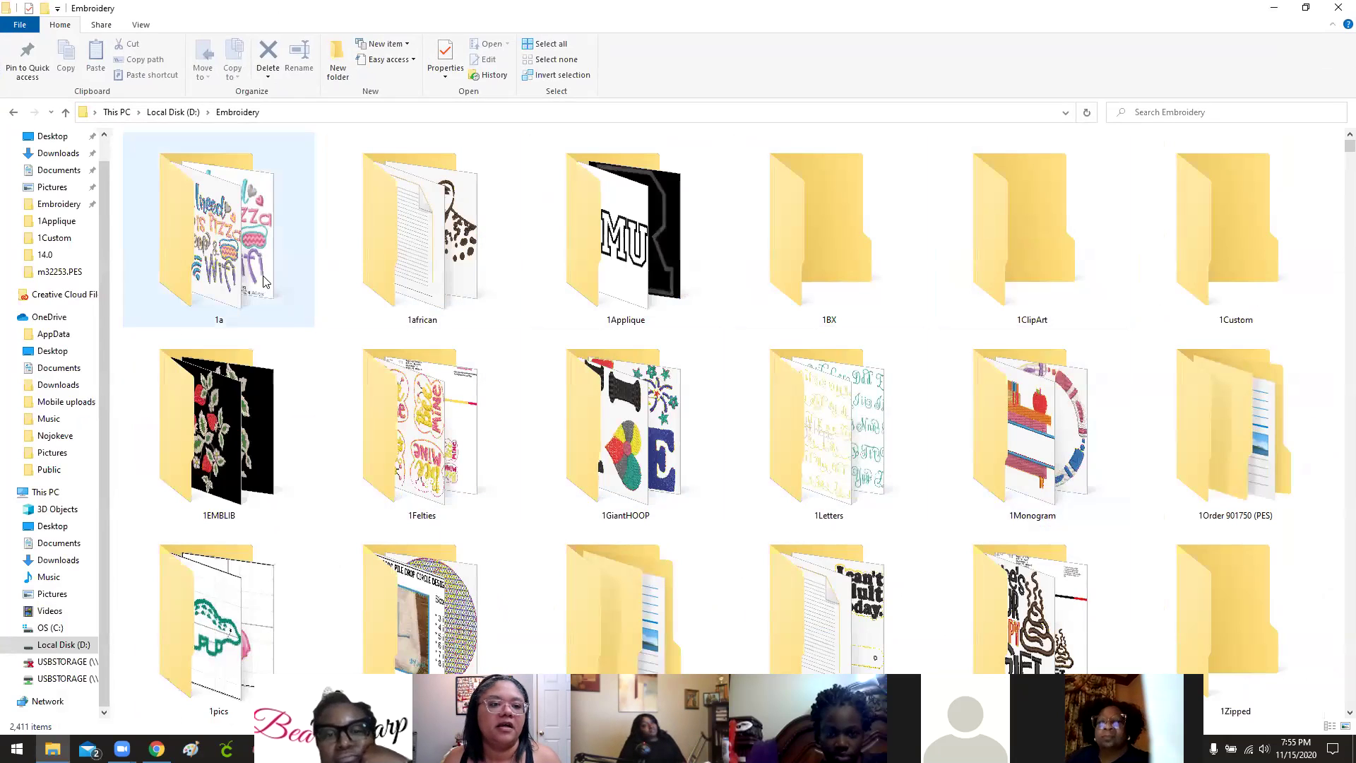
# Point out the category folders 1a, 1african, 1Applique, 1Custom, 1Monogram and 1Letters by selecting them one after another.
pyautogui.click(211, 205)
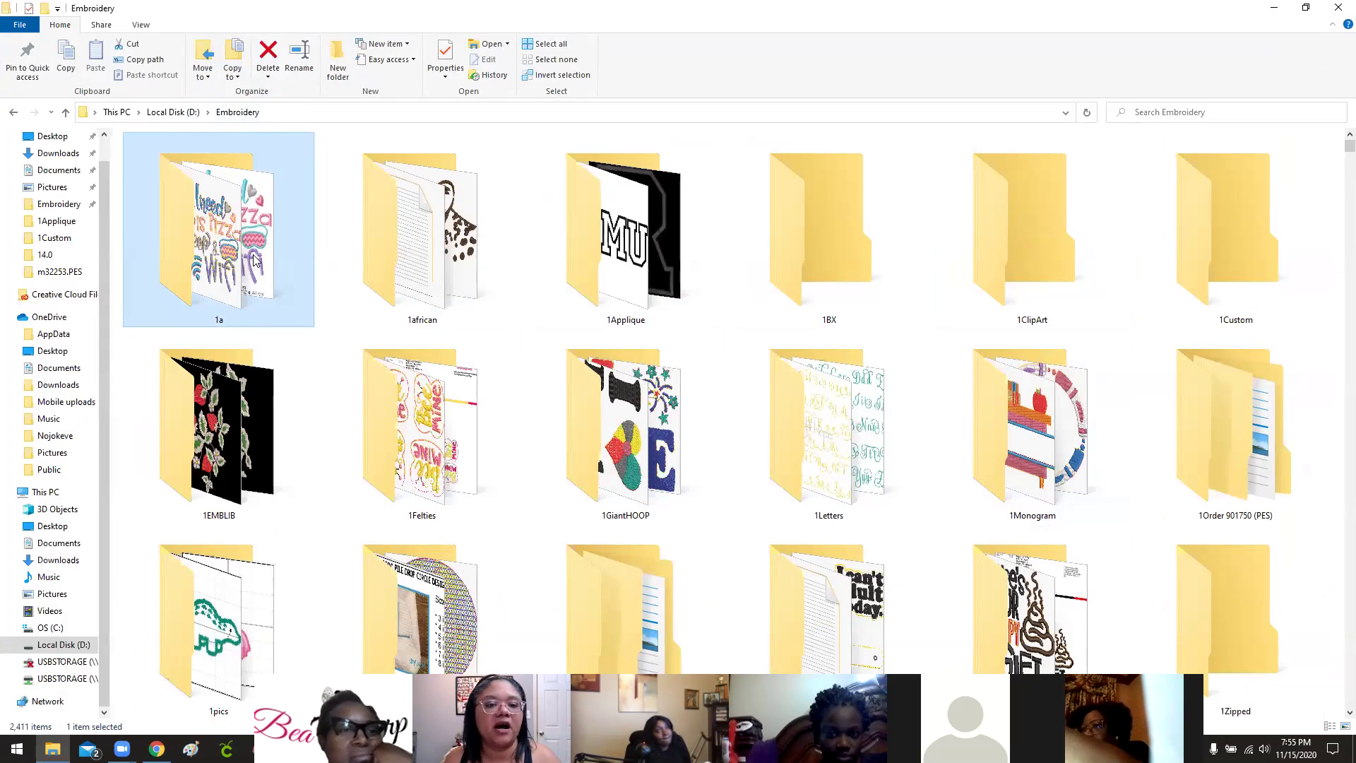
pyautogui.click(433, 278)
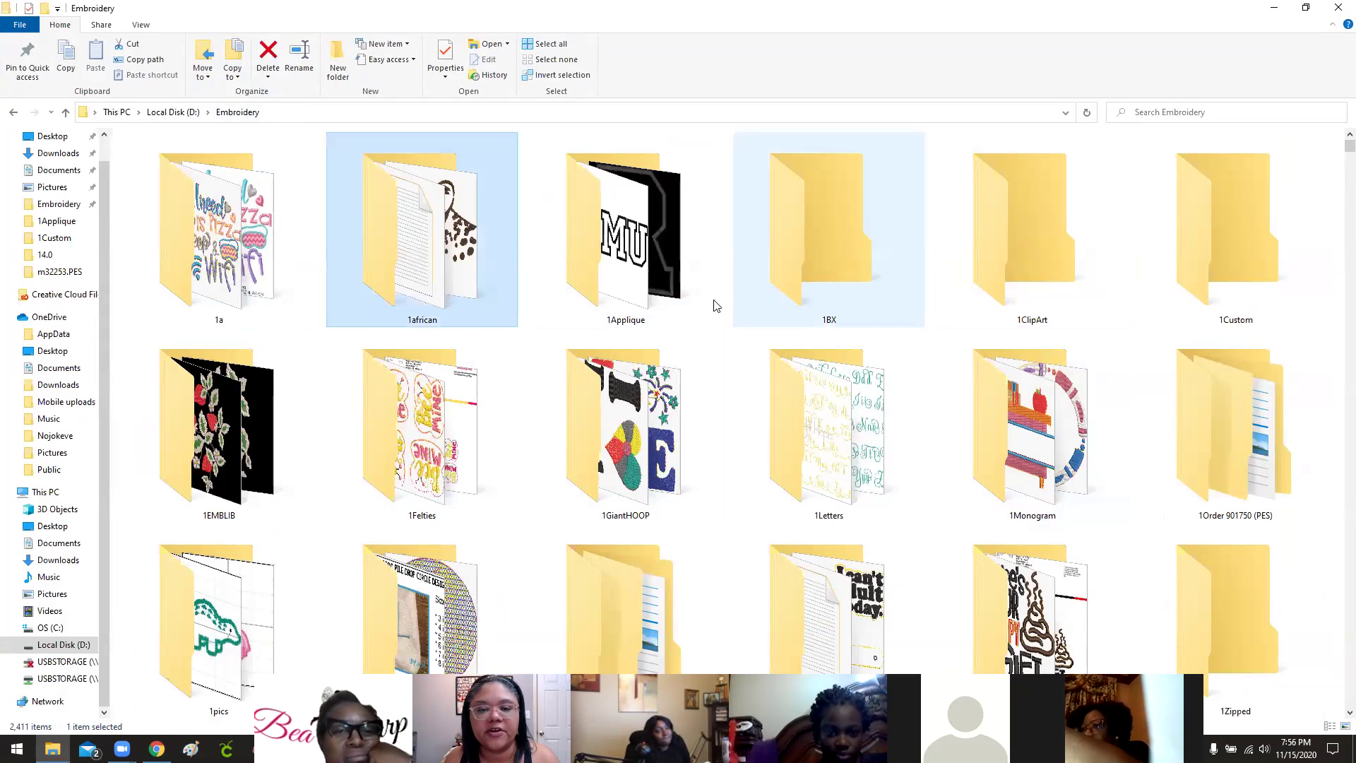
pyautogui.click(634, 250)
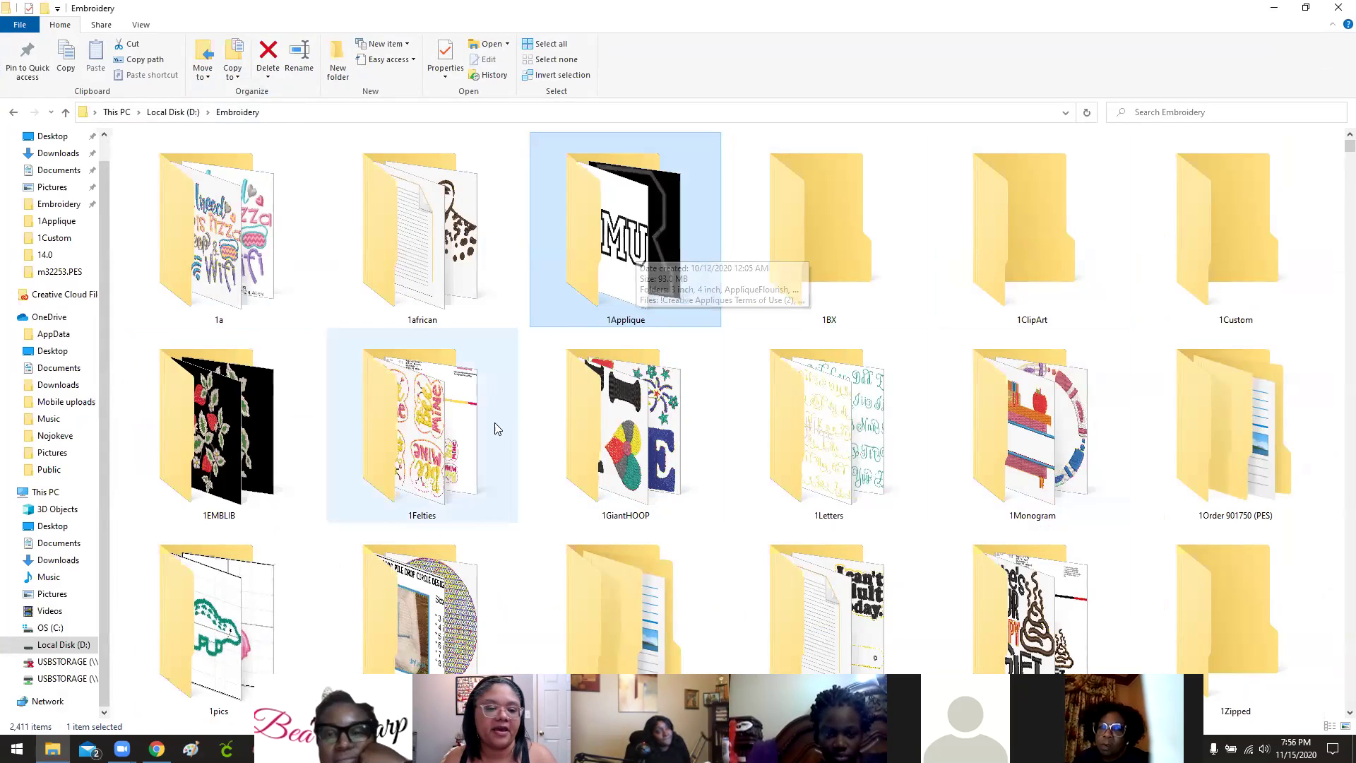
pyautogui.click(1242, 202)
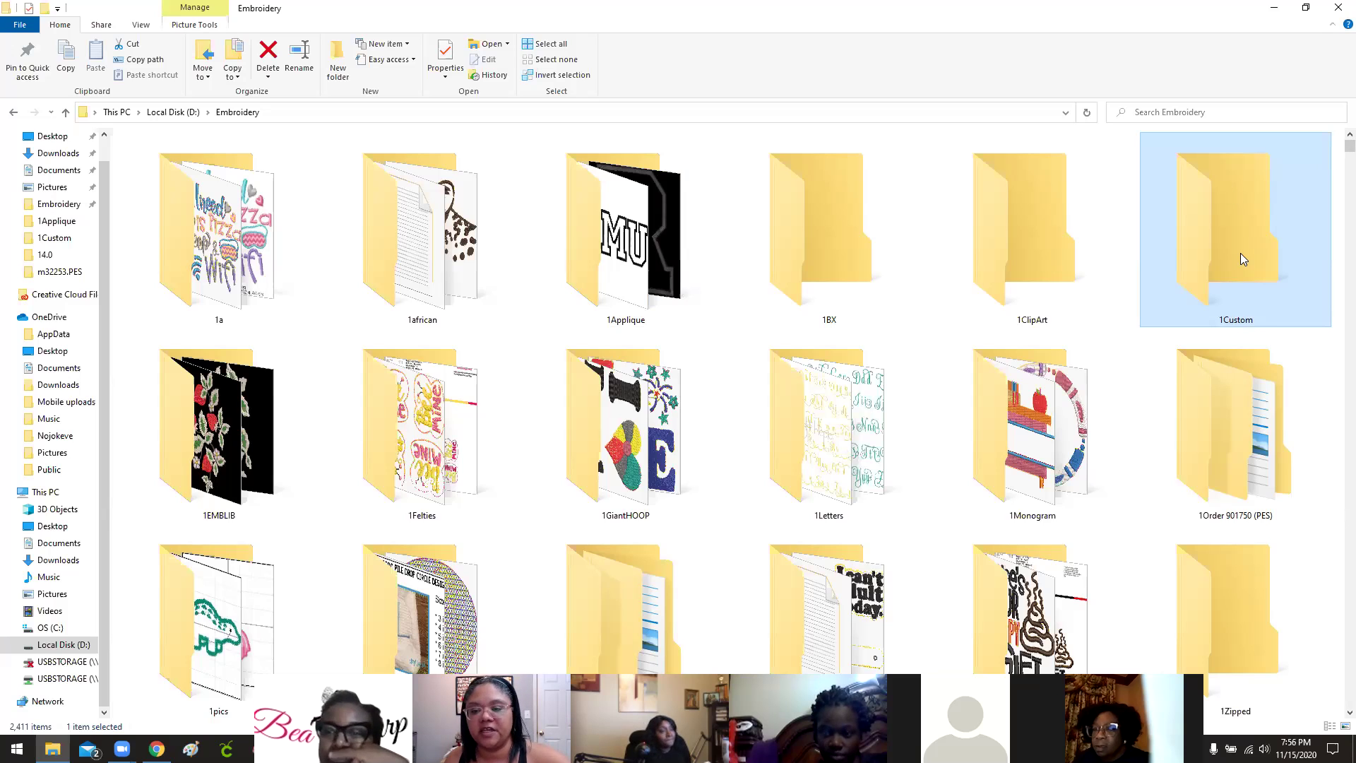
pyautogui.click(1026, 465)
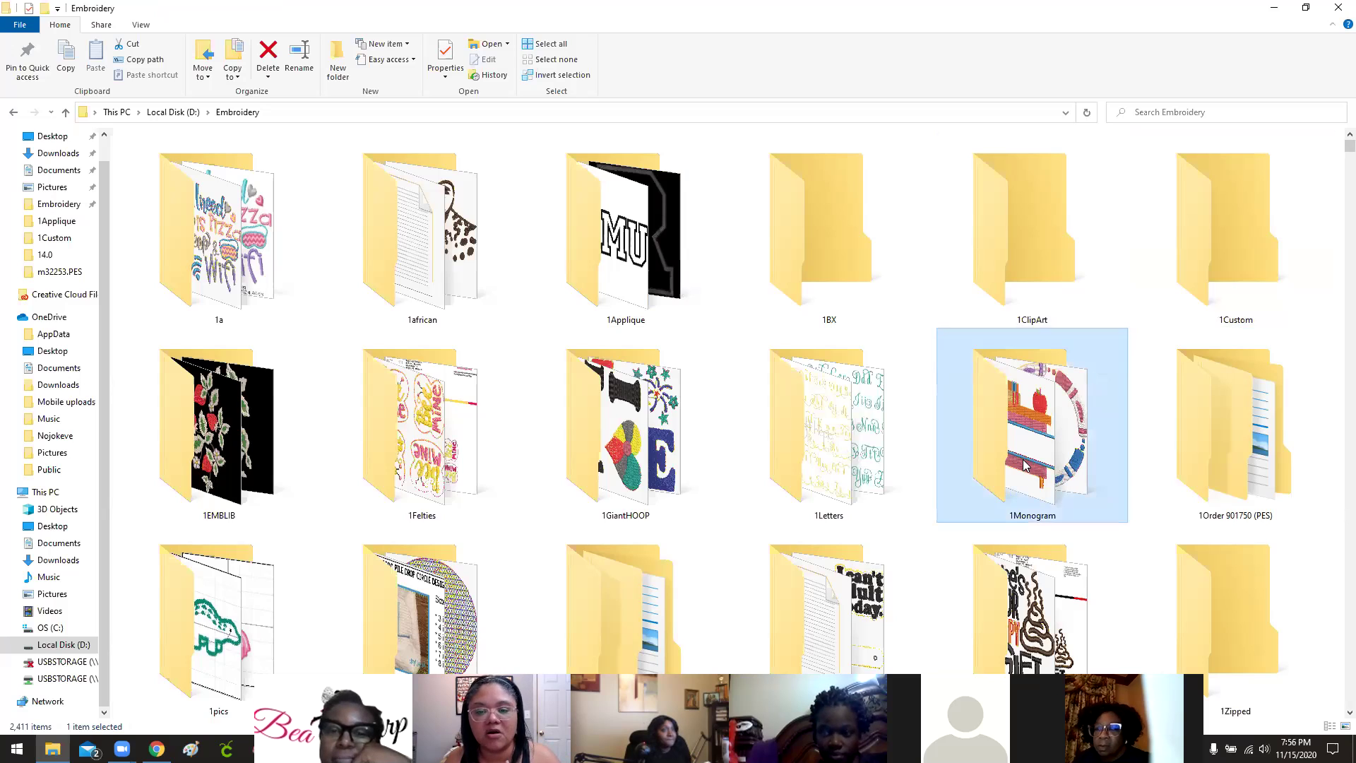
pyautogui.click(822, 412)
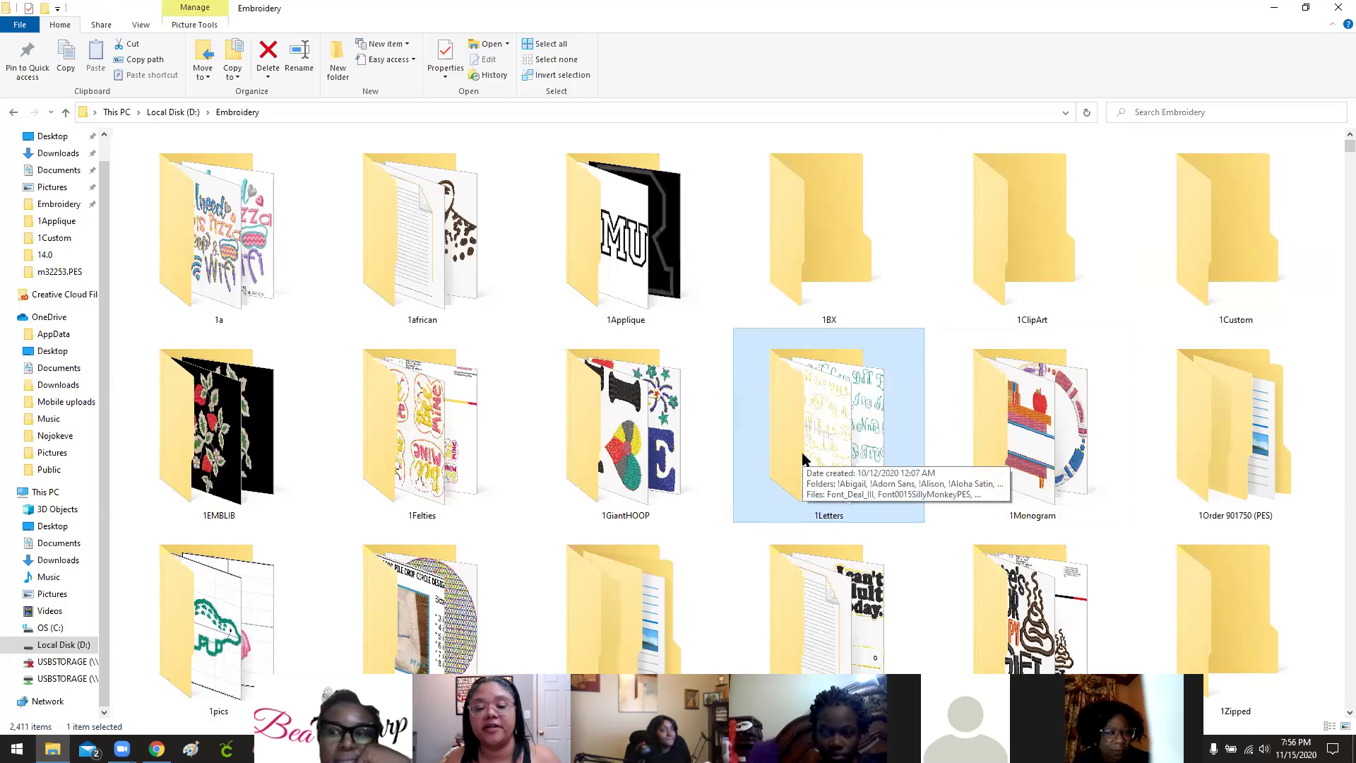
# Browse the preview thumbnails of the individual design folders in the Embroidery folder, from the numbered ones through G and H.
pyautogui.scroll(-3, 589, 363)
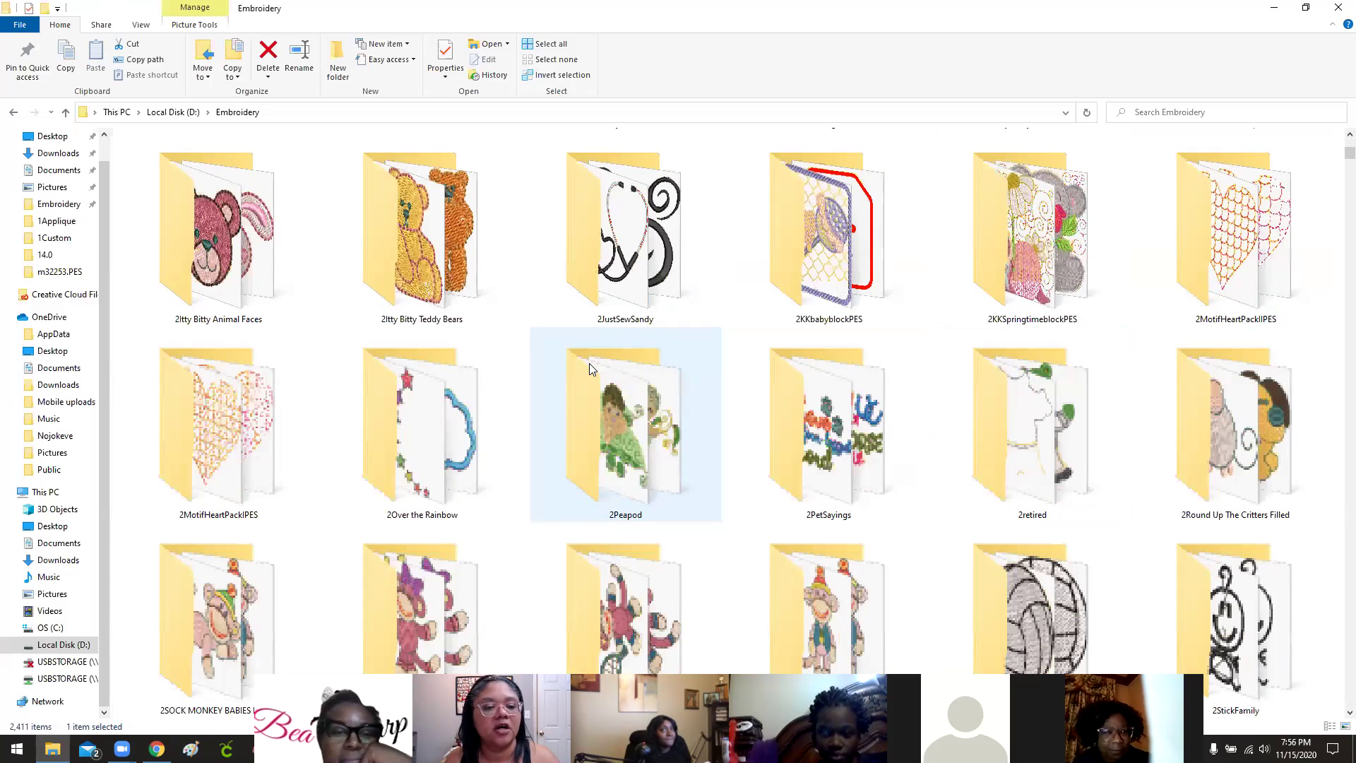
pyautogui.scroll(-10, 587, 361)
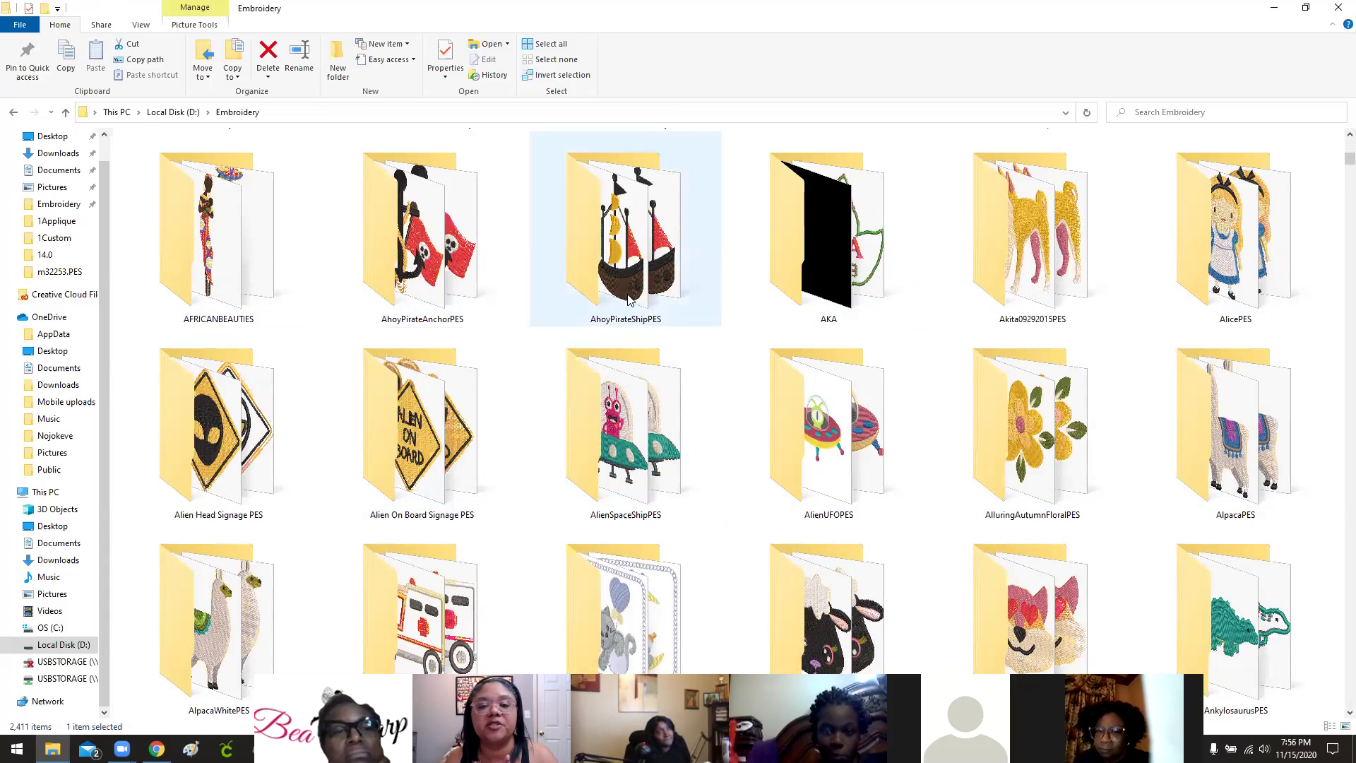
pyautogui.moveTo(370, 261)
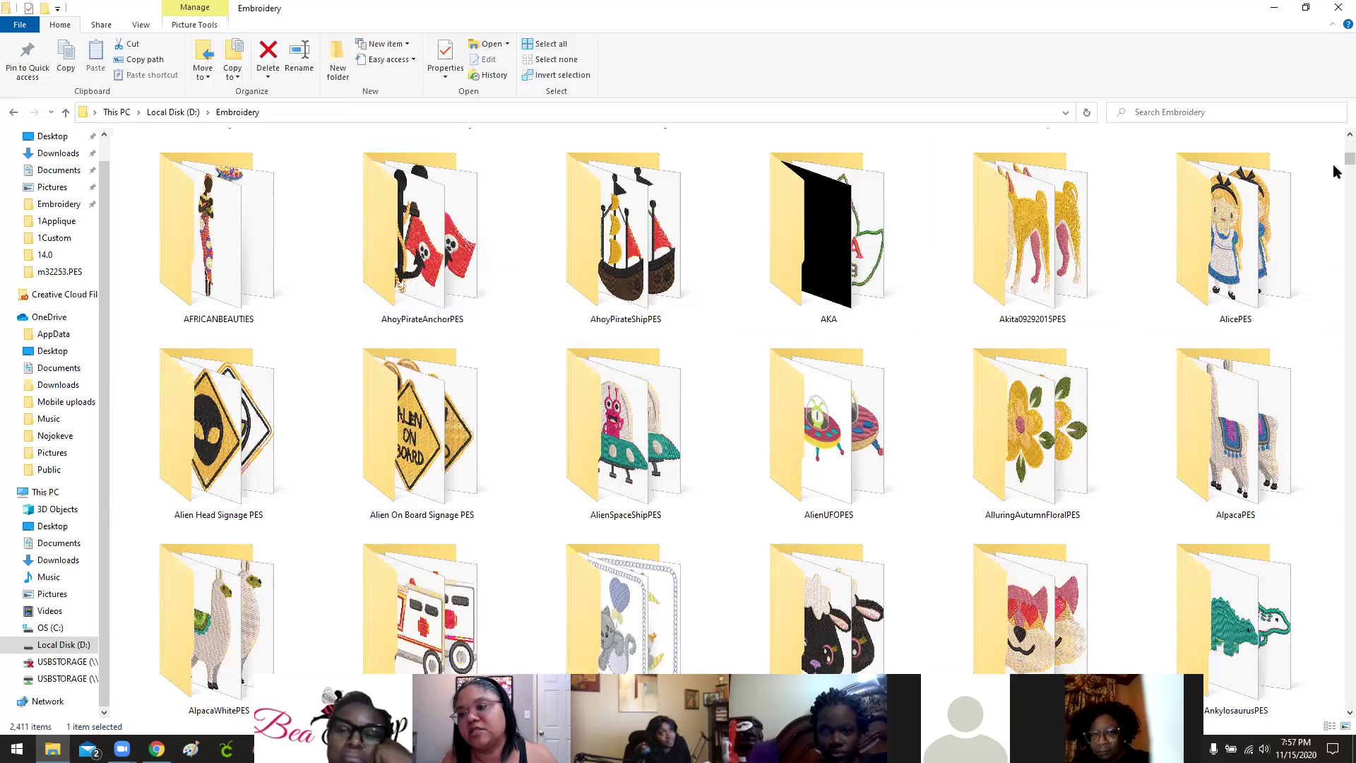
pyautogui.scroll(-1, 1336, 163)
pyautogui.scroll(5, 1336, 162)
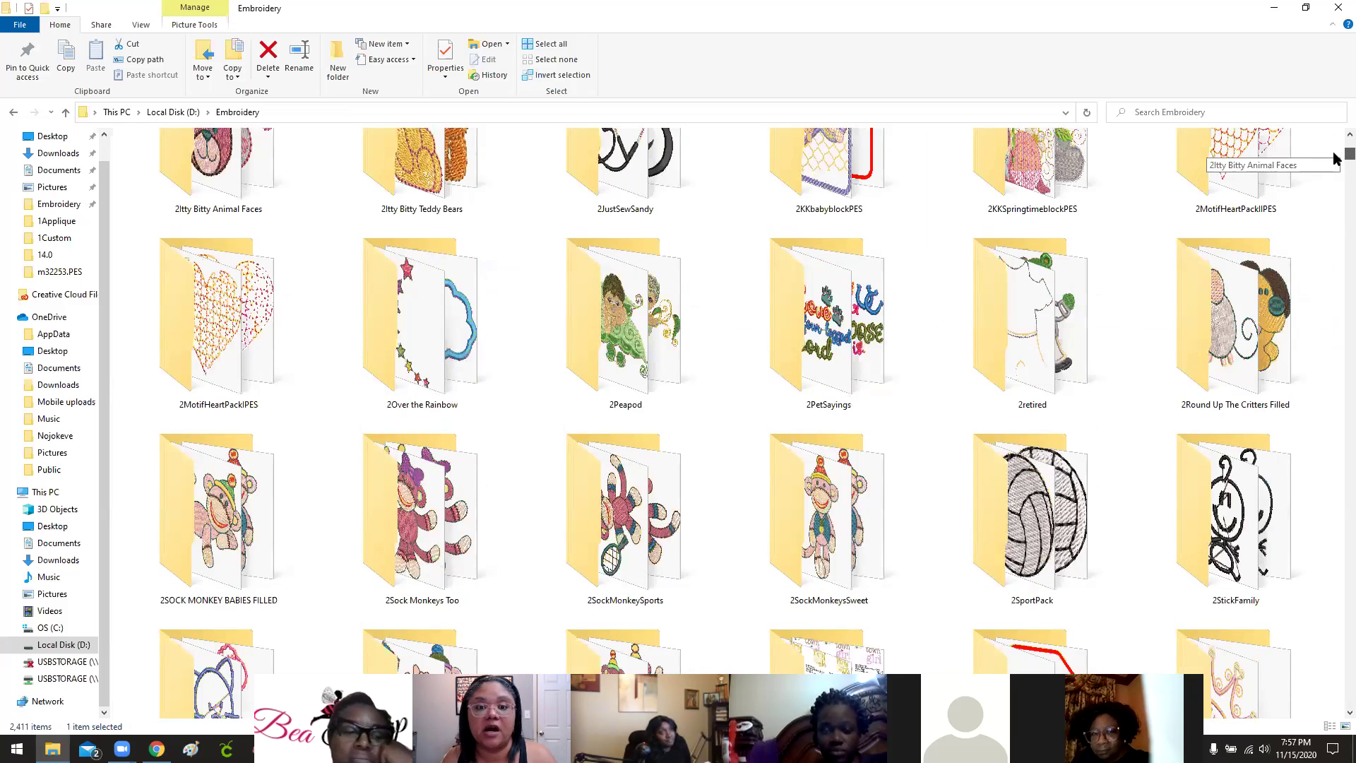
pyautogui.scroll(-1, 1336, 158)
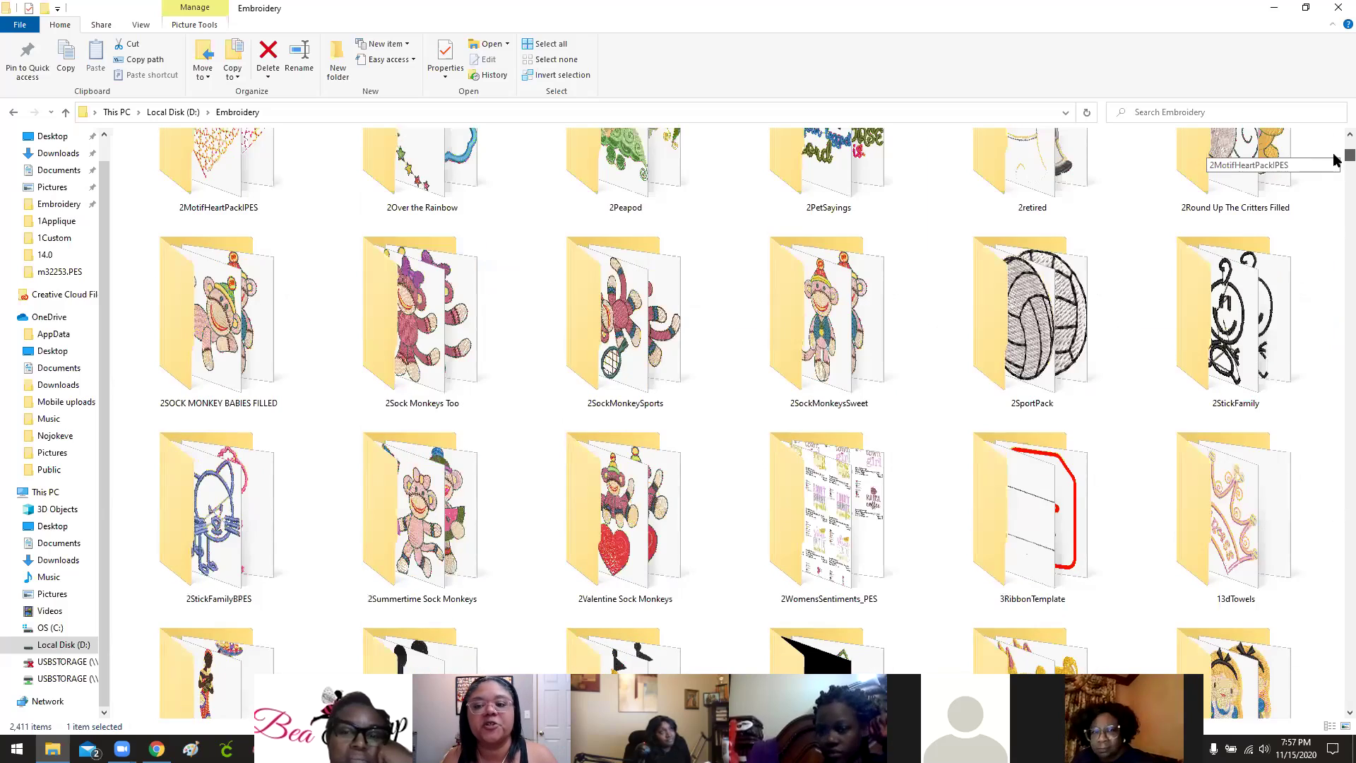
pyautogui.scroll(-4, 1336, 169)
pyautogui.moveTo(1336, 173); pyautogui.dragTo(1336, 291)
pyautogui.scroll(1, 1335, 292)
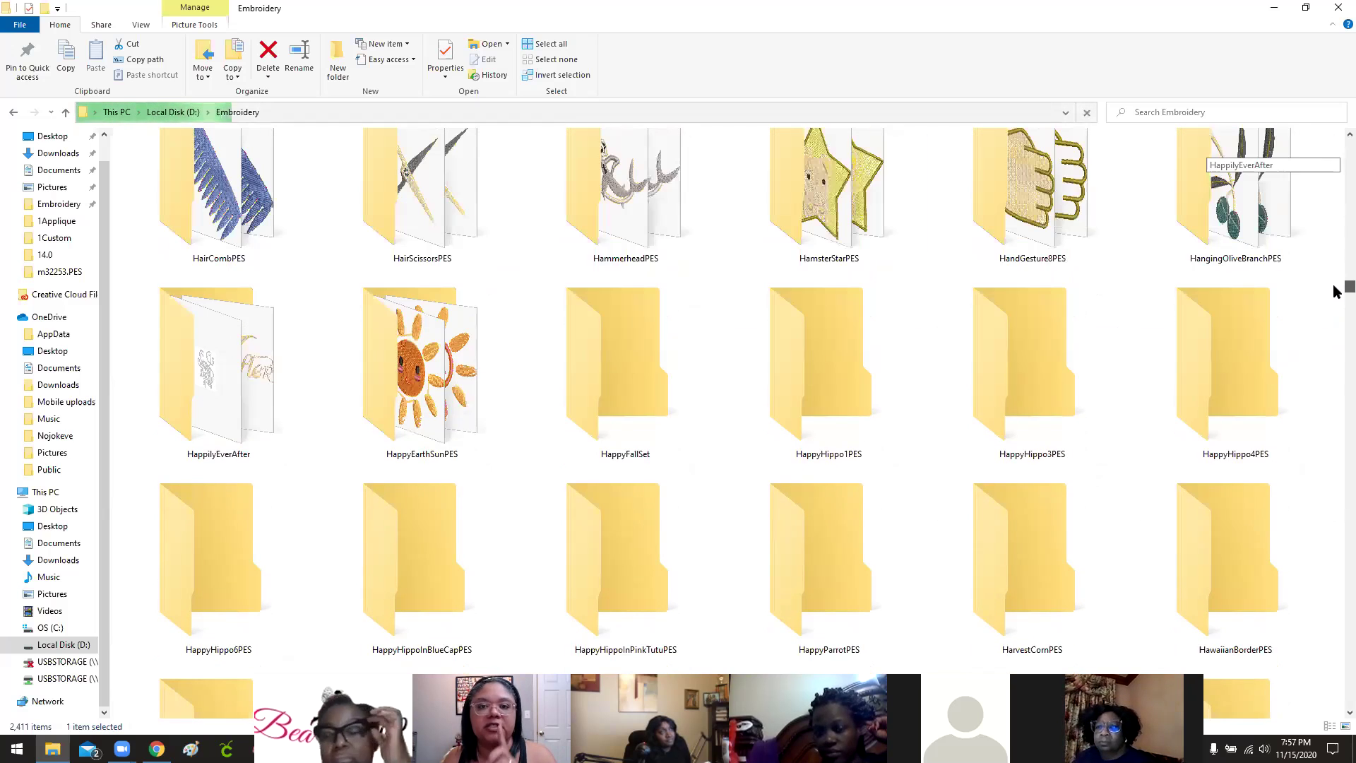
pyautogui.scroll(3, 1334, 292)
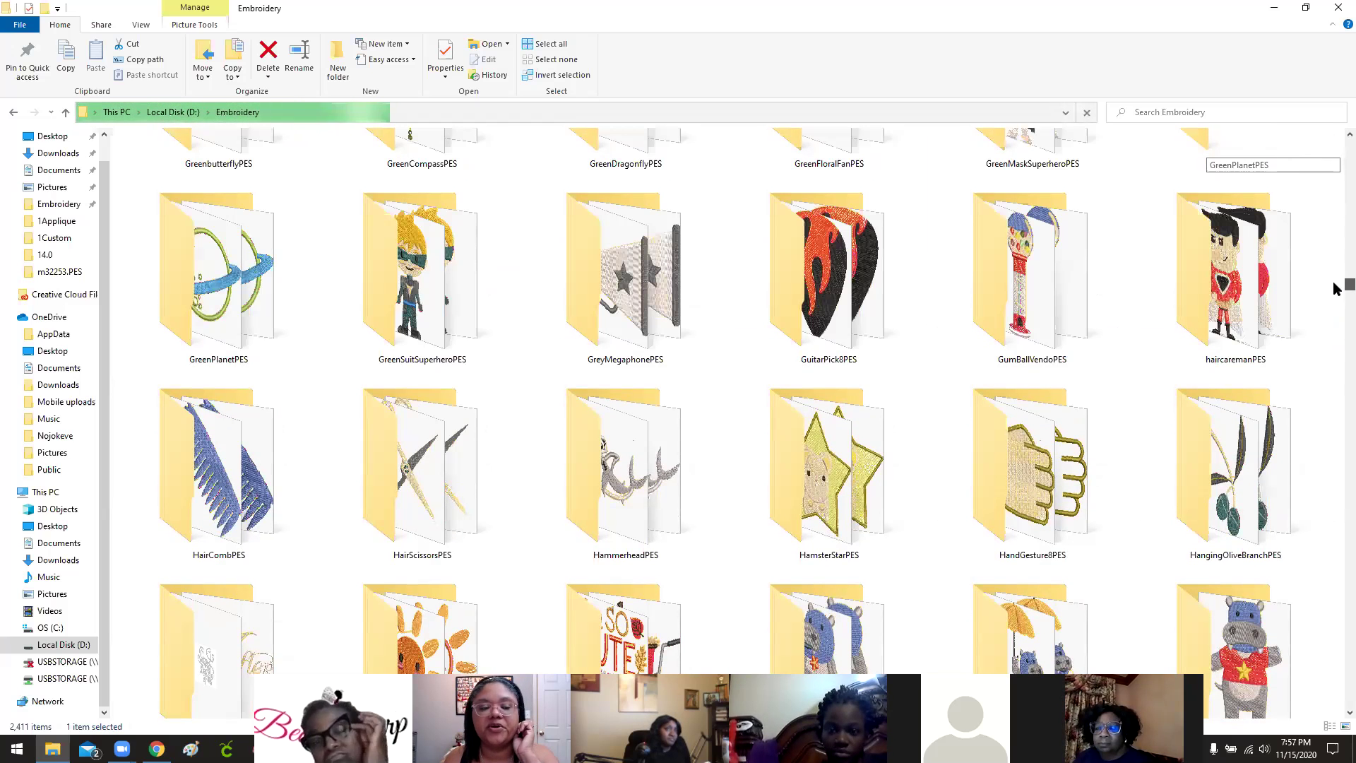
pyautogui.scroll(2, 1334, 288)
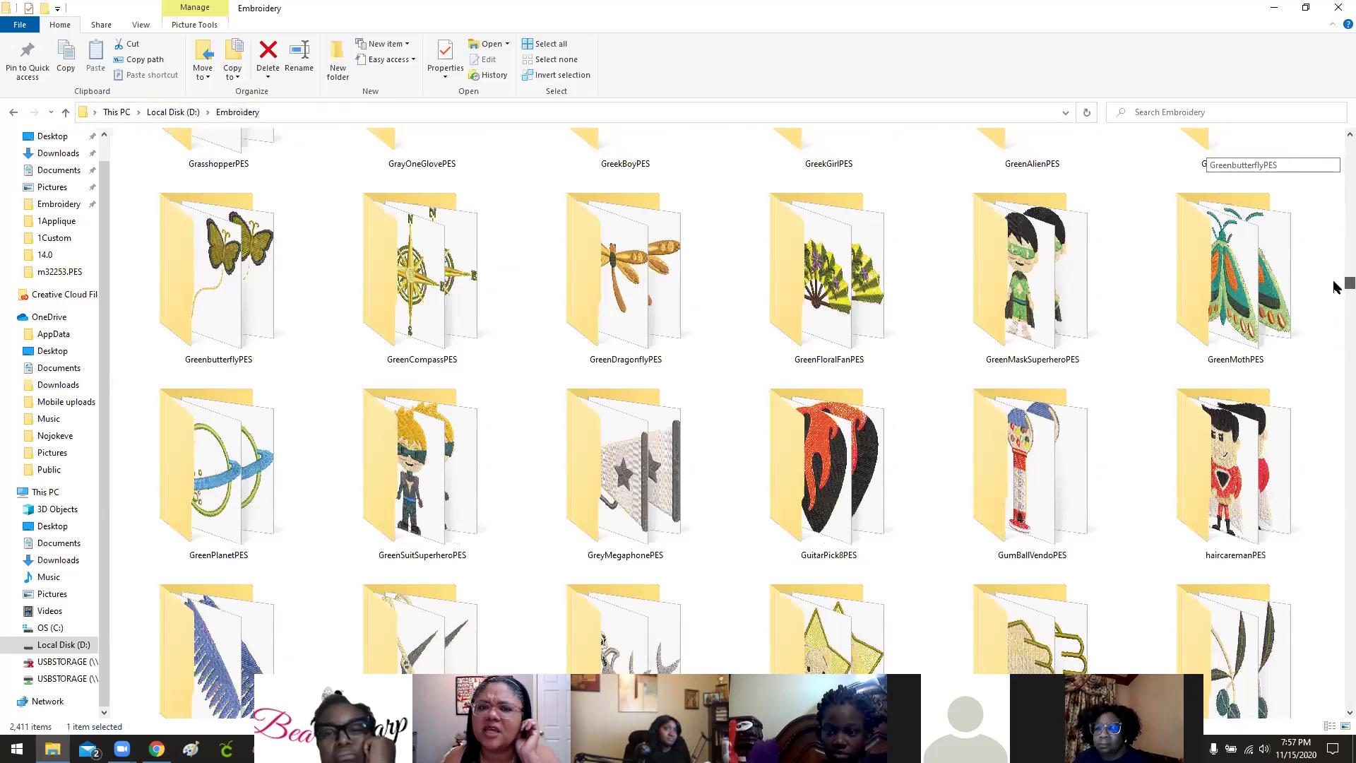
pyautogui.scroll(-1, 1339, 287)
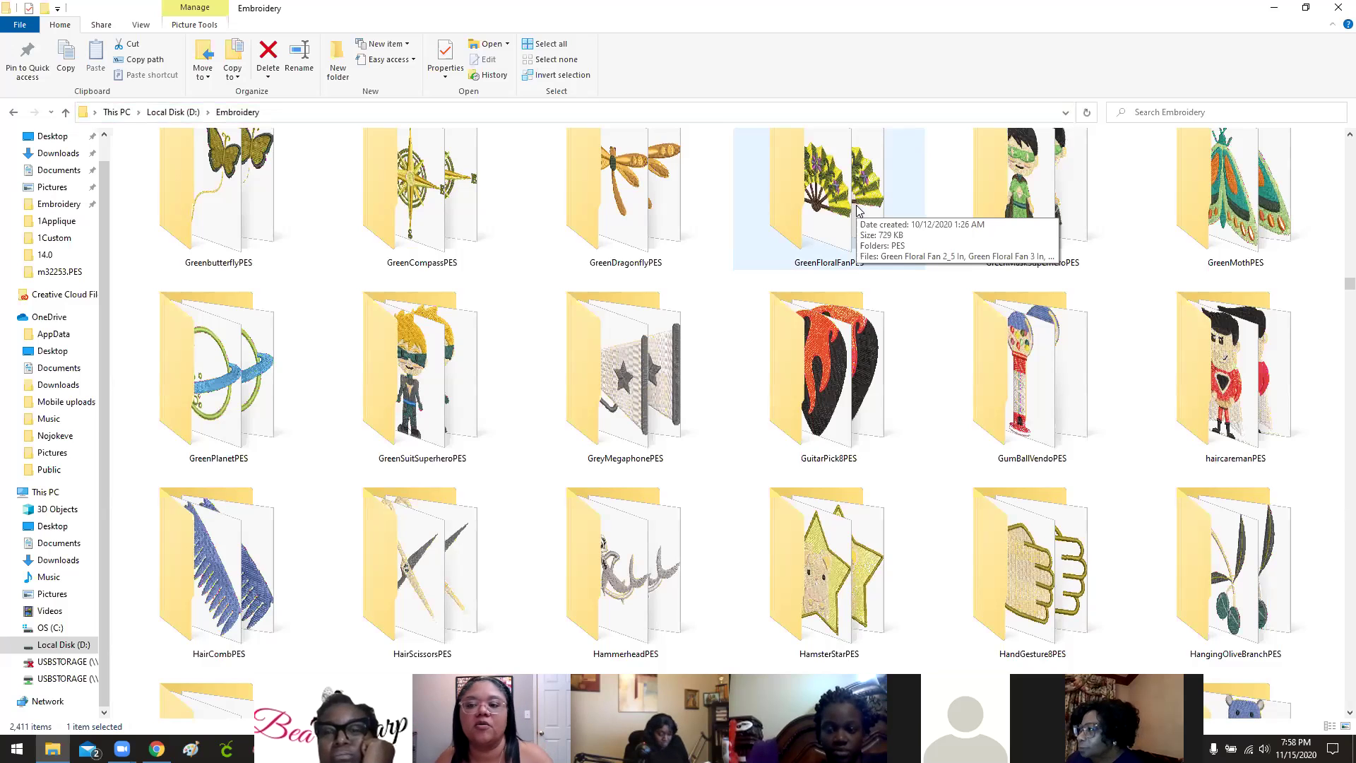
# Return to the start of the Embroidery folder, open 1Letters and browse its font folders around D to G.
pyautogui.moveTo(1343, 280); pyautogui.dragTo(1334, 127)
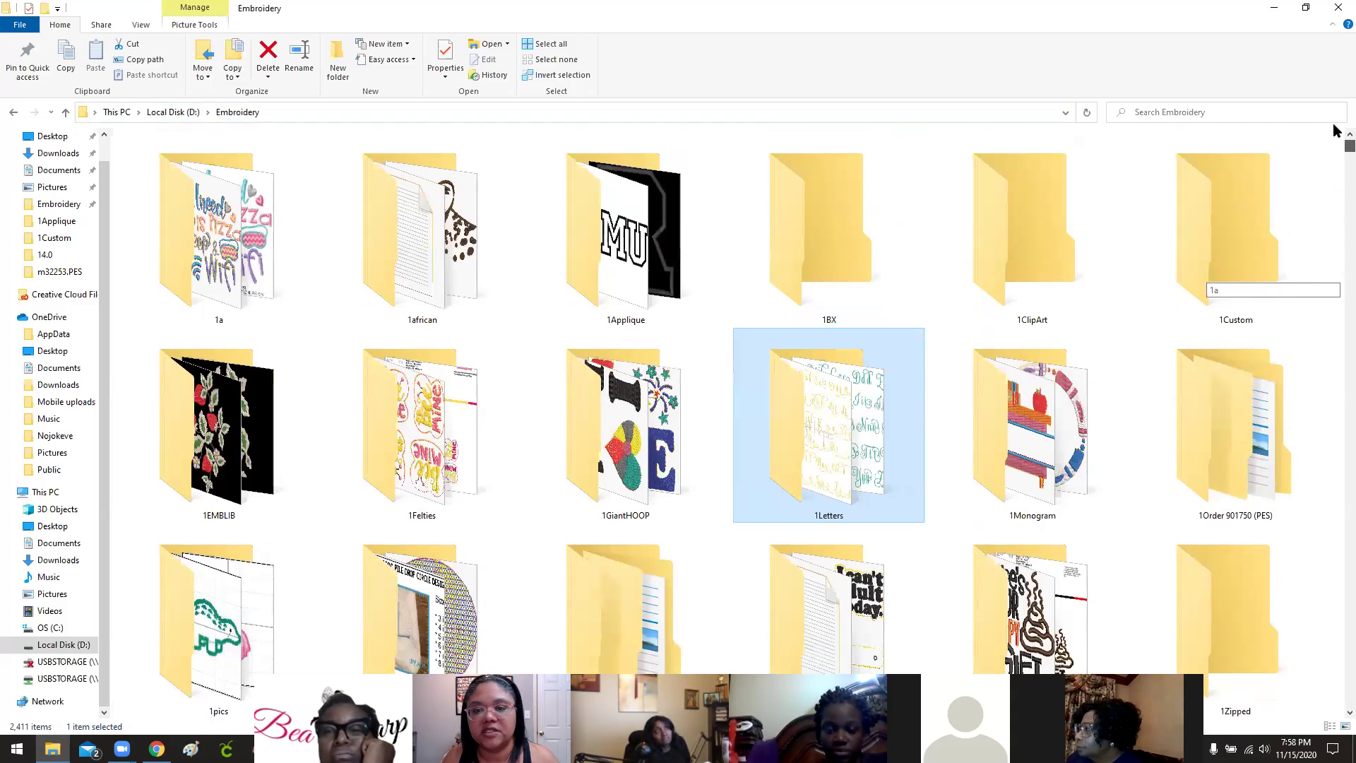
pyautogui.doubleClick(885, 402)
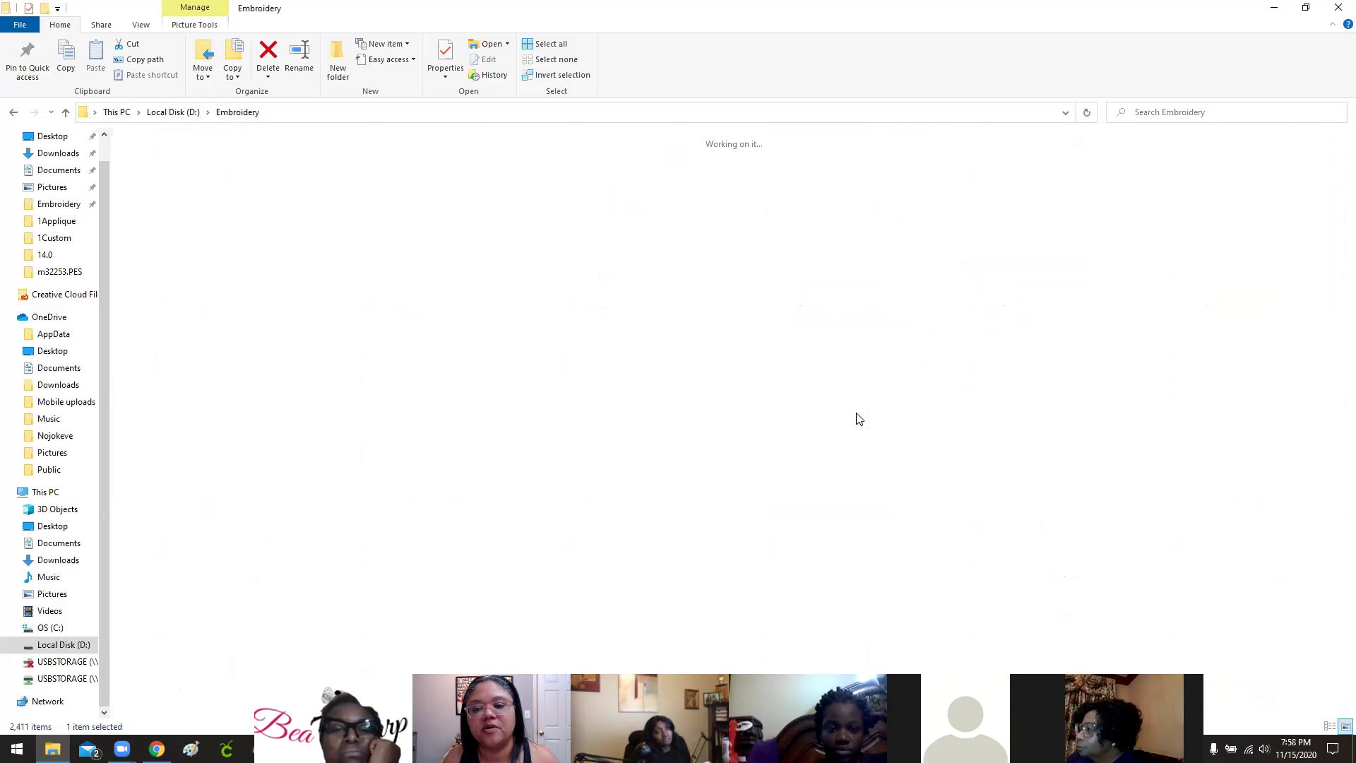
pyautogui.moveTo(1335, 165); pyautogui.dragTo(1335, 364)
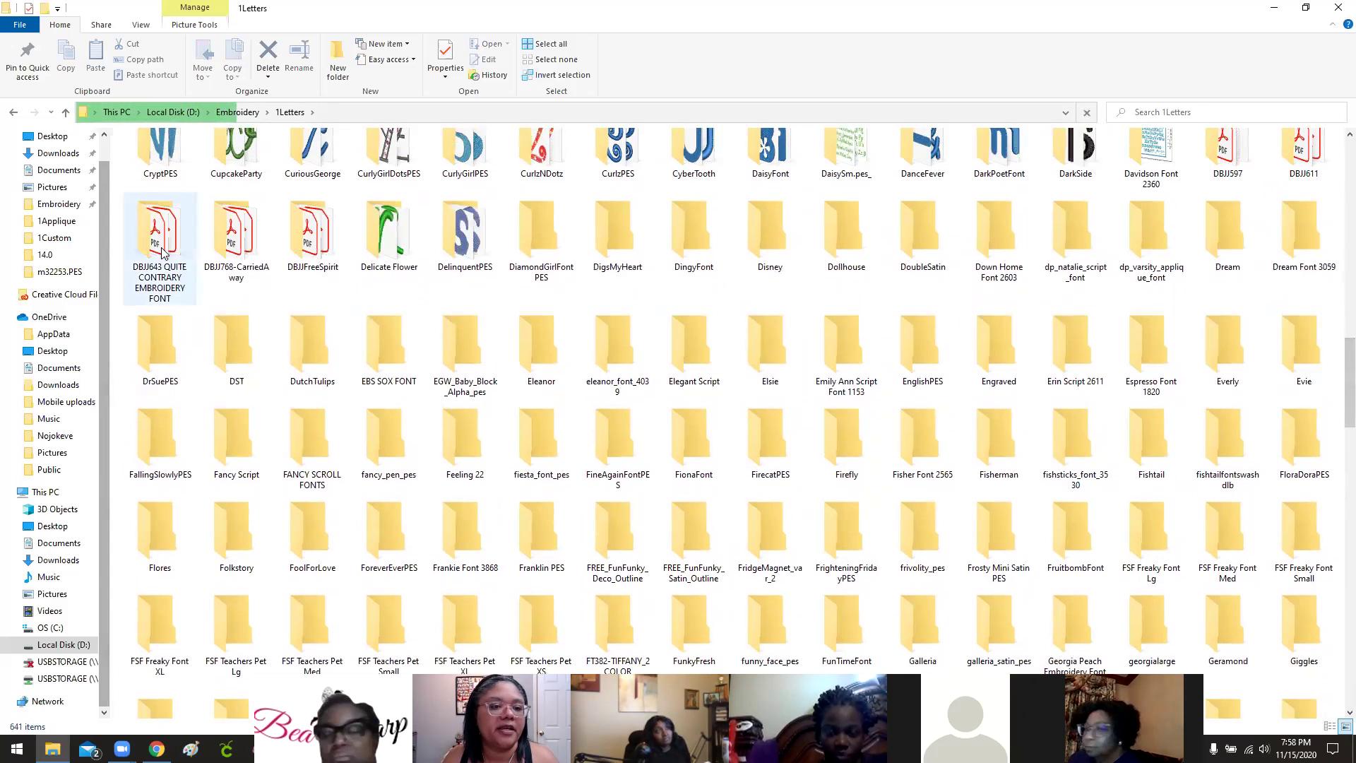
# Browse the 1Letters font folders, point out the stopiaGrace and stopiaLogan sets one by one, and close the folder window.
pyautogui.click(164, 254)
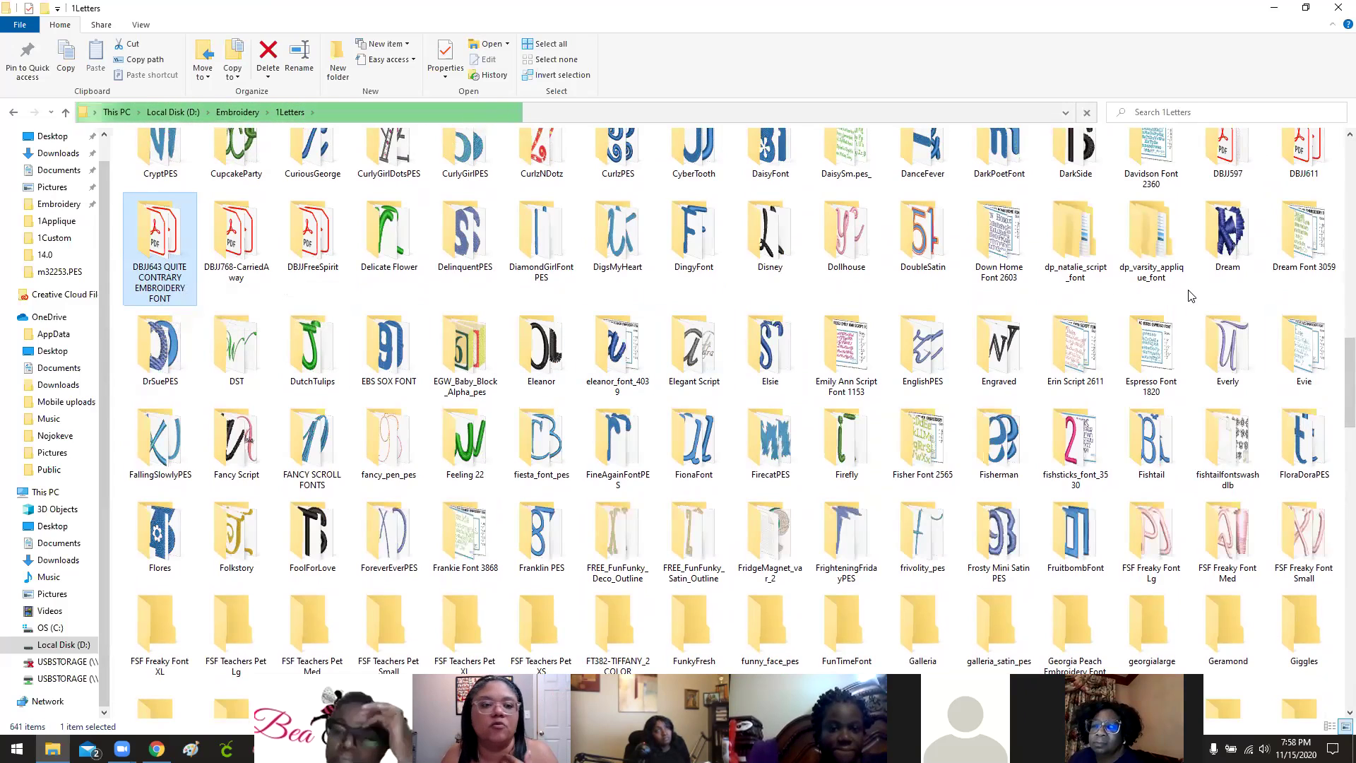
pyautogui.moveTo(1348, 350); pyautogui.dragTo(1335, 569)
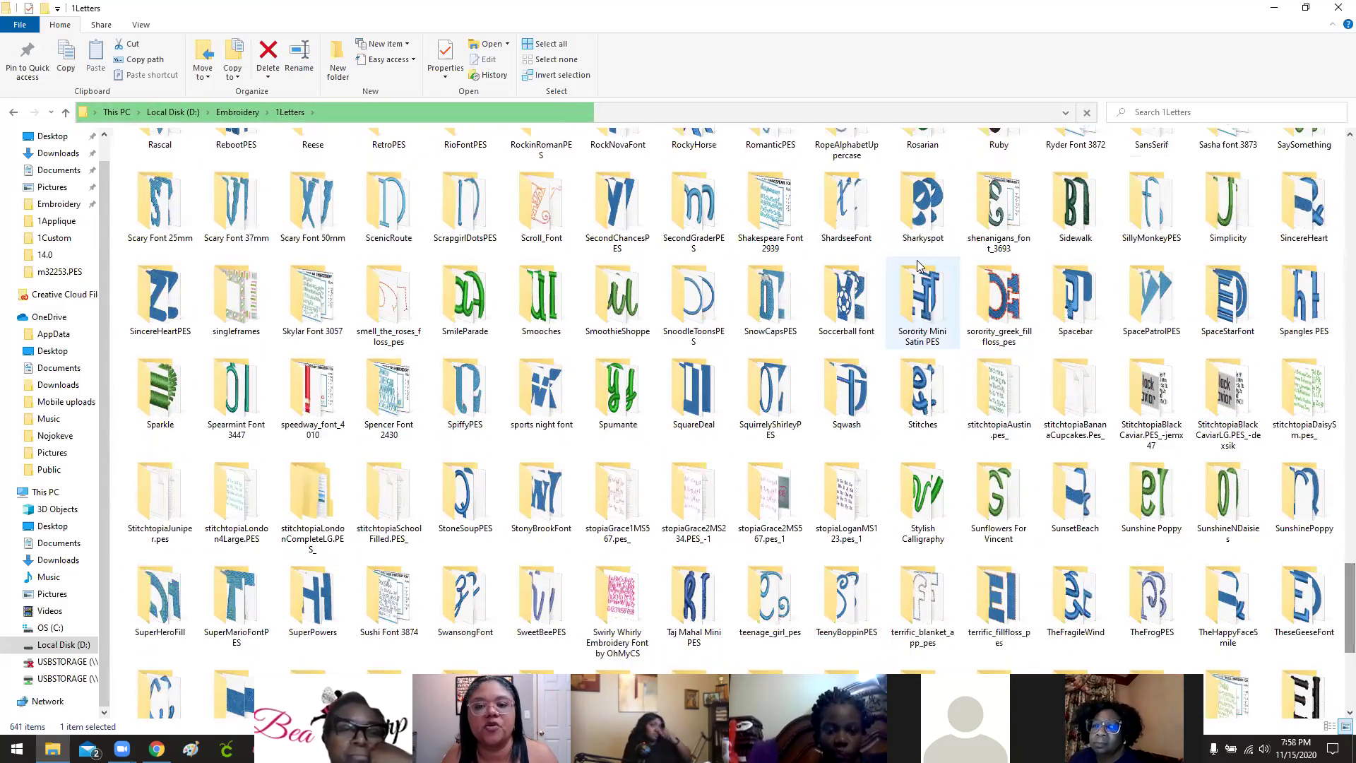
pyautogui.click(607, 533)
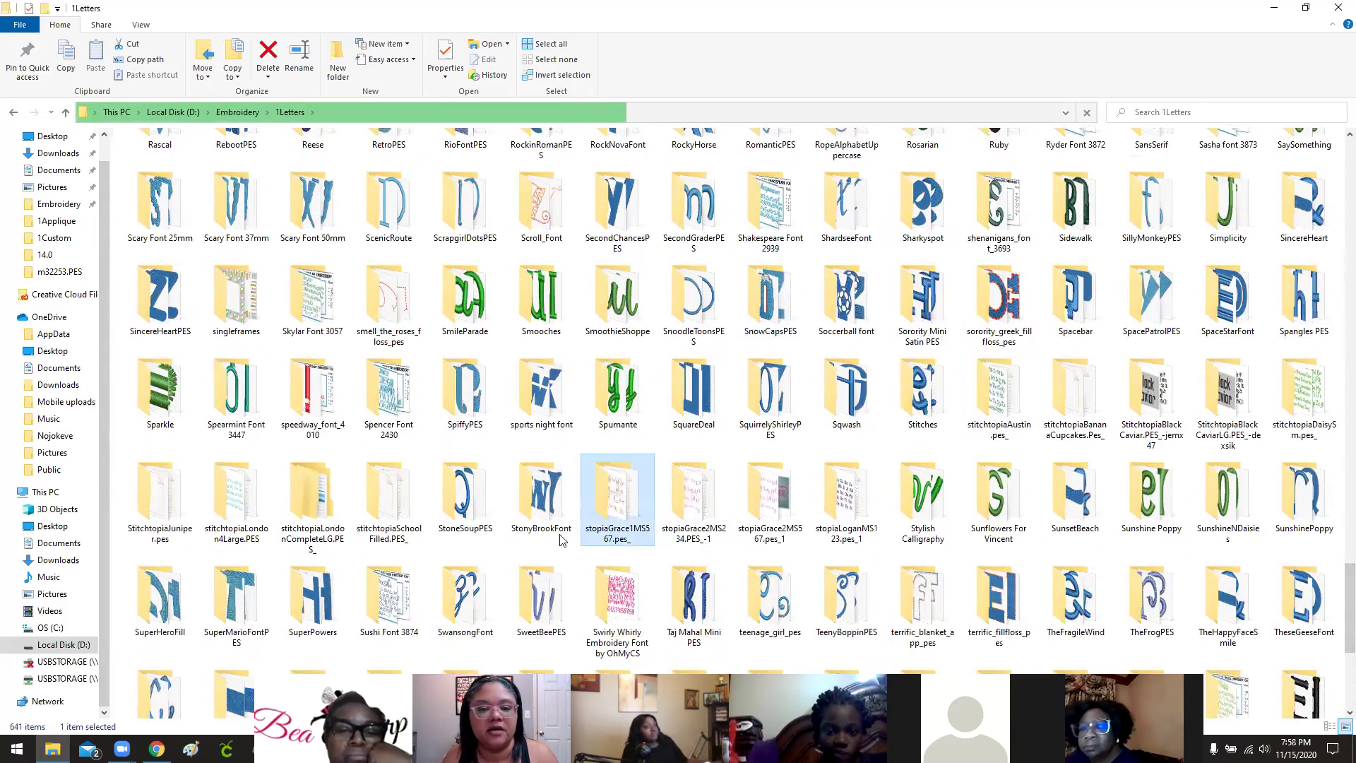
pyautogui.click(710, 539)
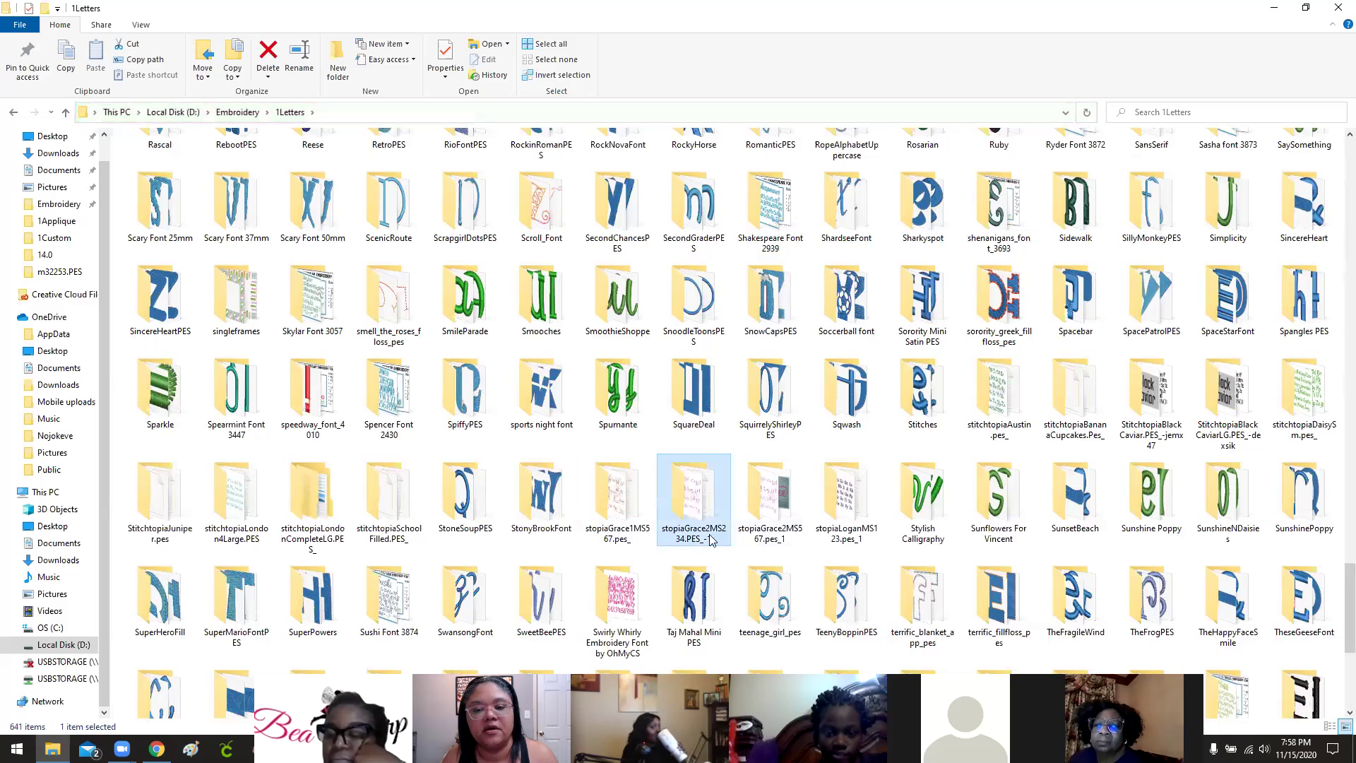
pyautogui.click(771, 537)
pyautogui.click(850, 541)
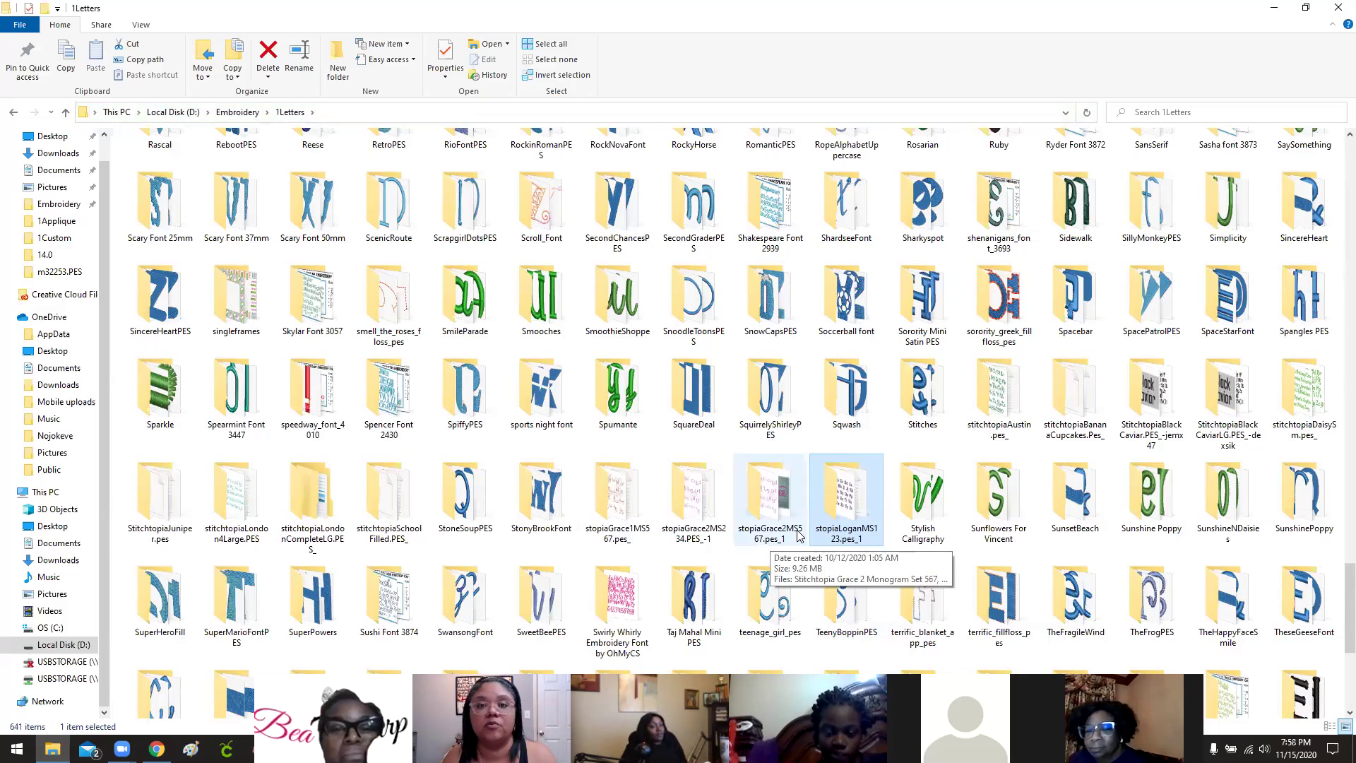
pyautogui.moveTo(1335, 599); pyautogui.dragTo(1335, 207)
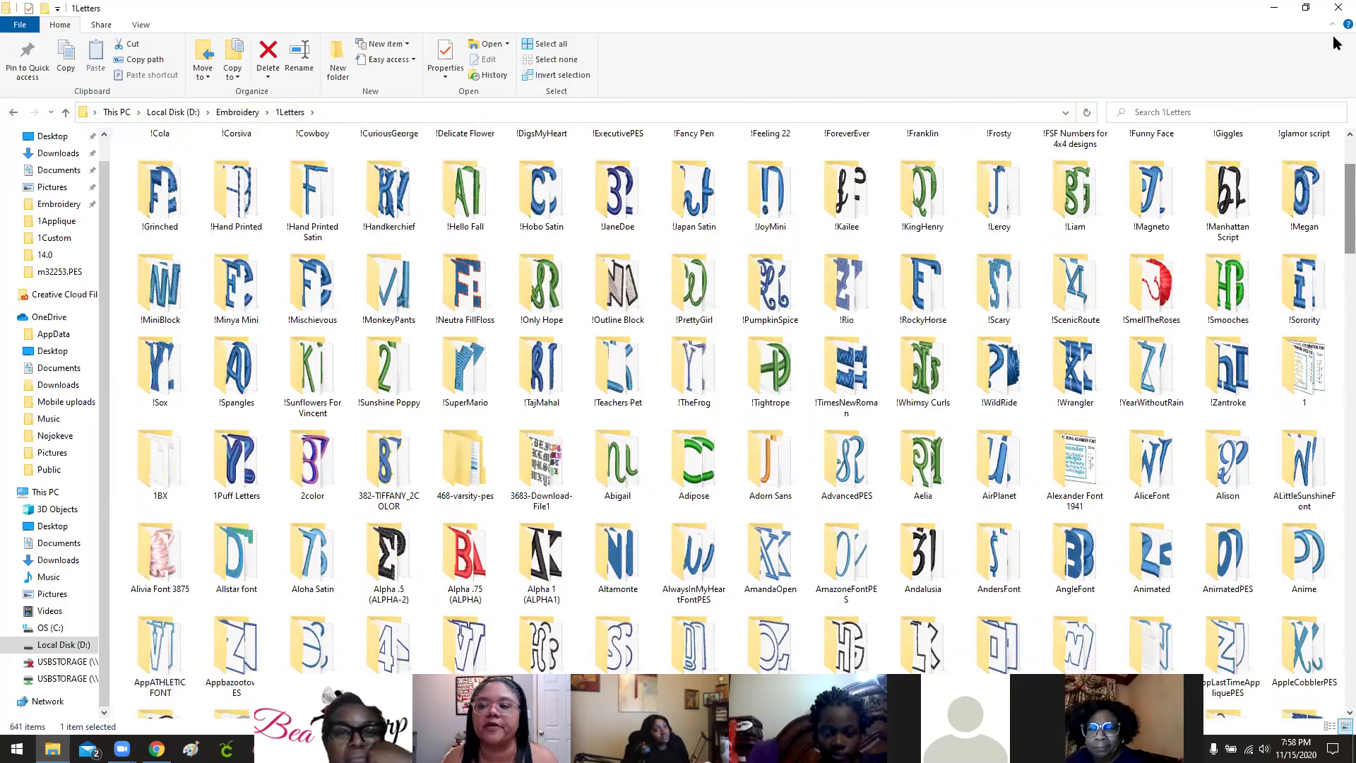
pyautogui.click(1338, 7)
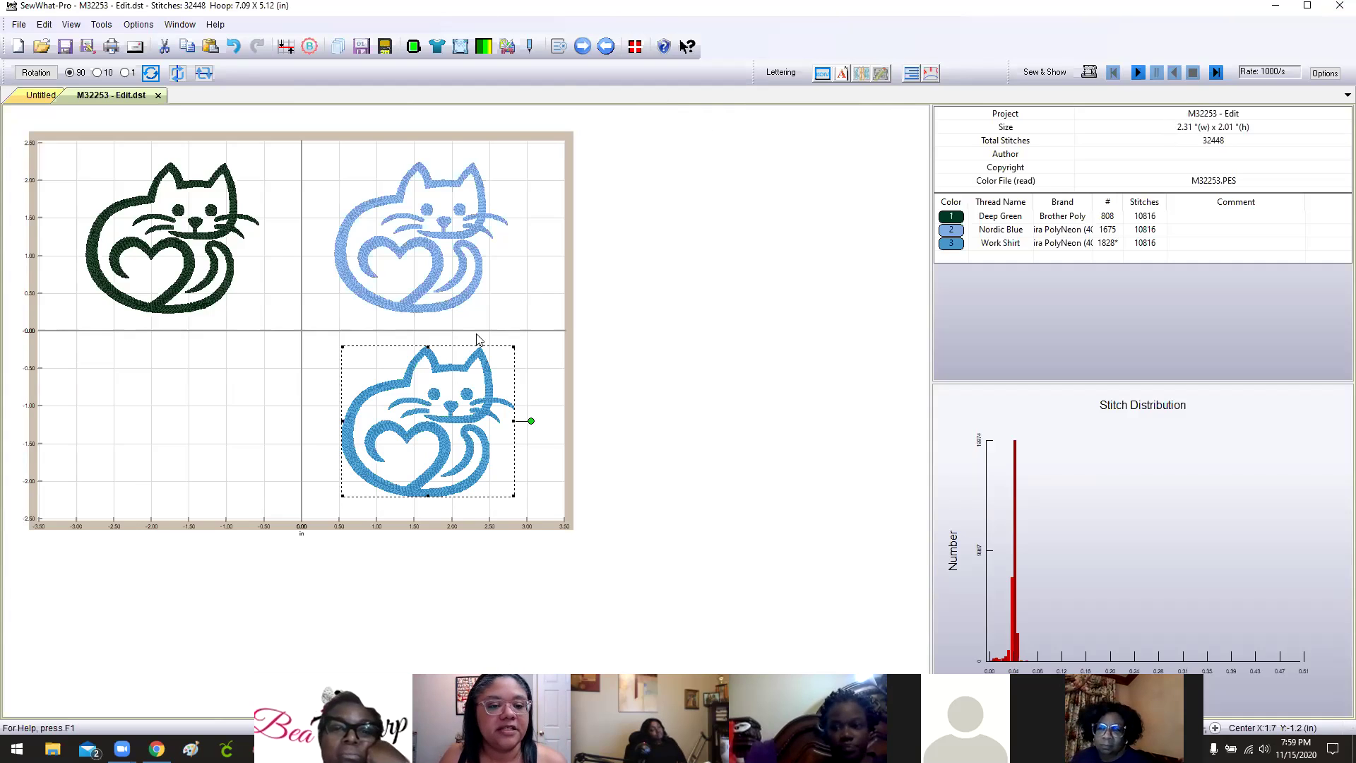
# Move the Work Shirt blue cat to the hoop's lower-left quadrant and nudge it into line under the Deep Green cat.
pyautogui.moveTo(453, 389); pyautogui.dragTo(185, 388)
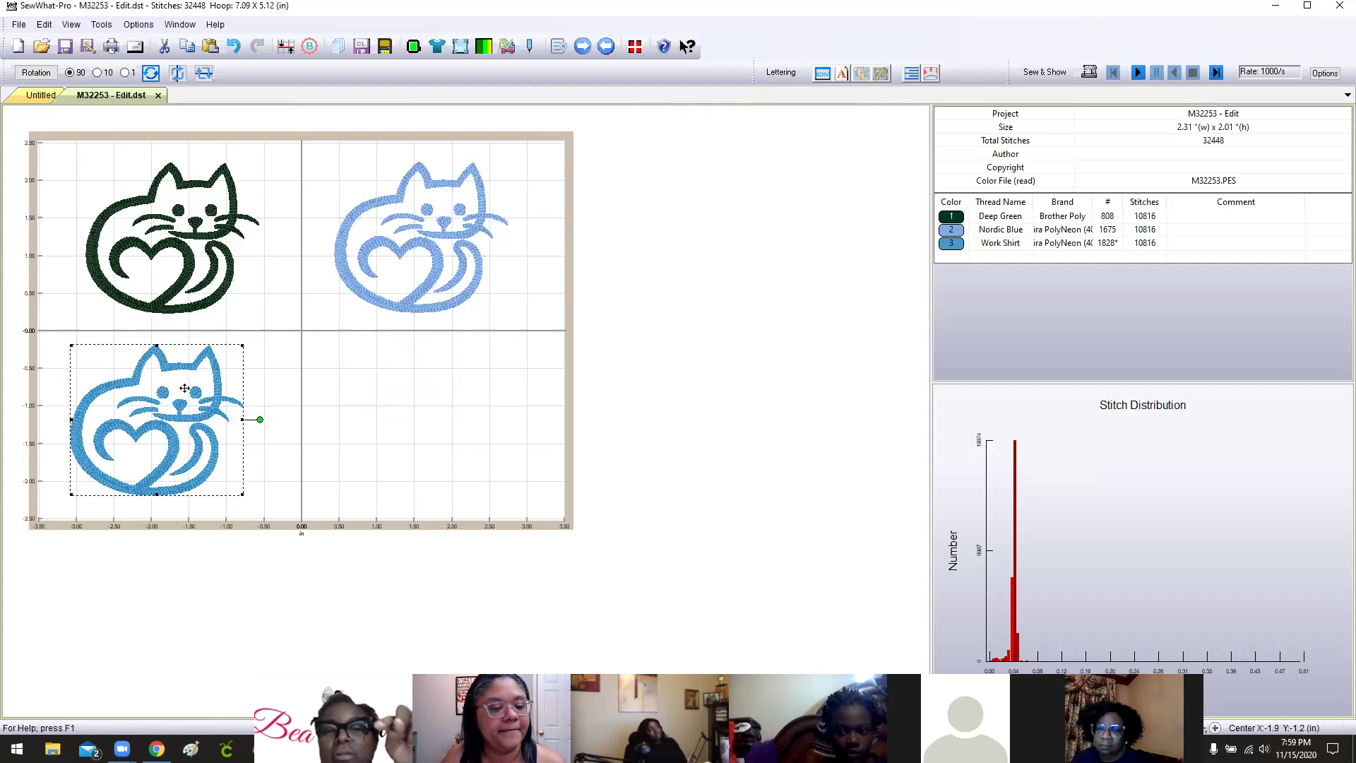
pyautogui.press('Right')
pyautogui.press('Right')
pyautogui.press('Right')
pyautogui.press('Right')
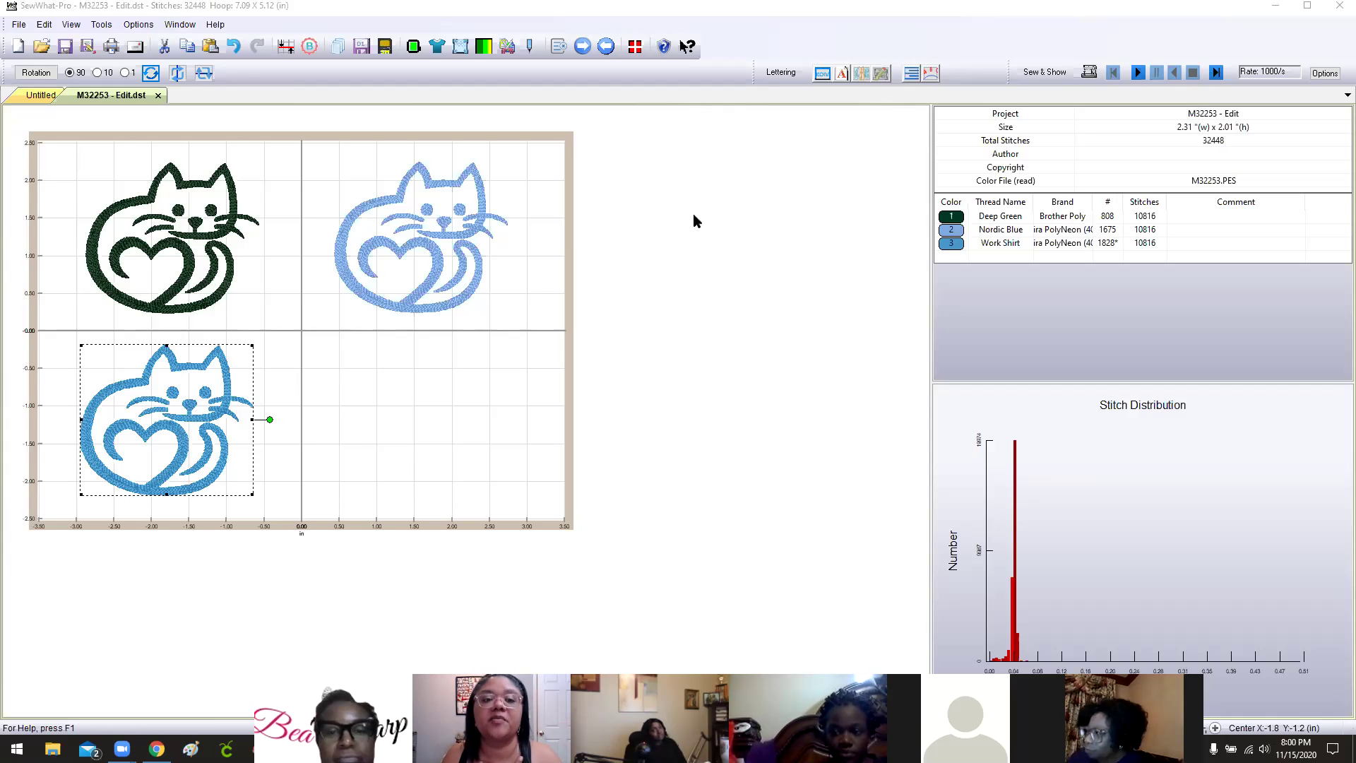
# Delete the Work Shirt blue cat below the Deep Green one.
pyautogui.click(415, 207)
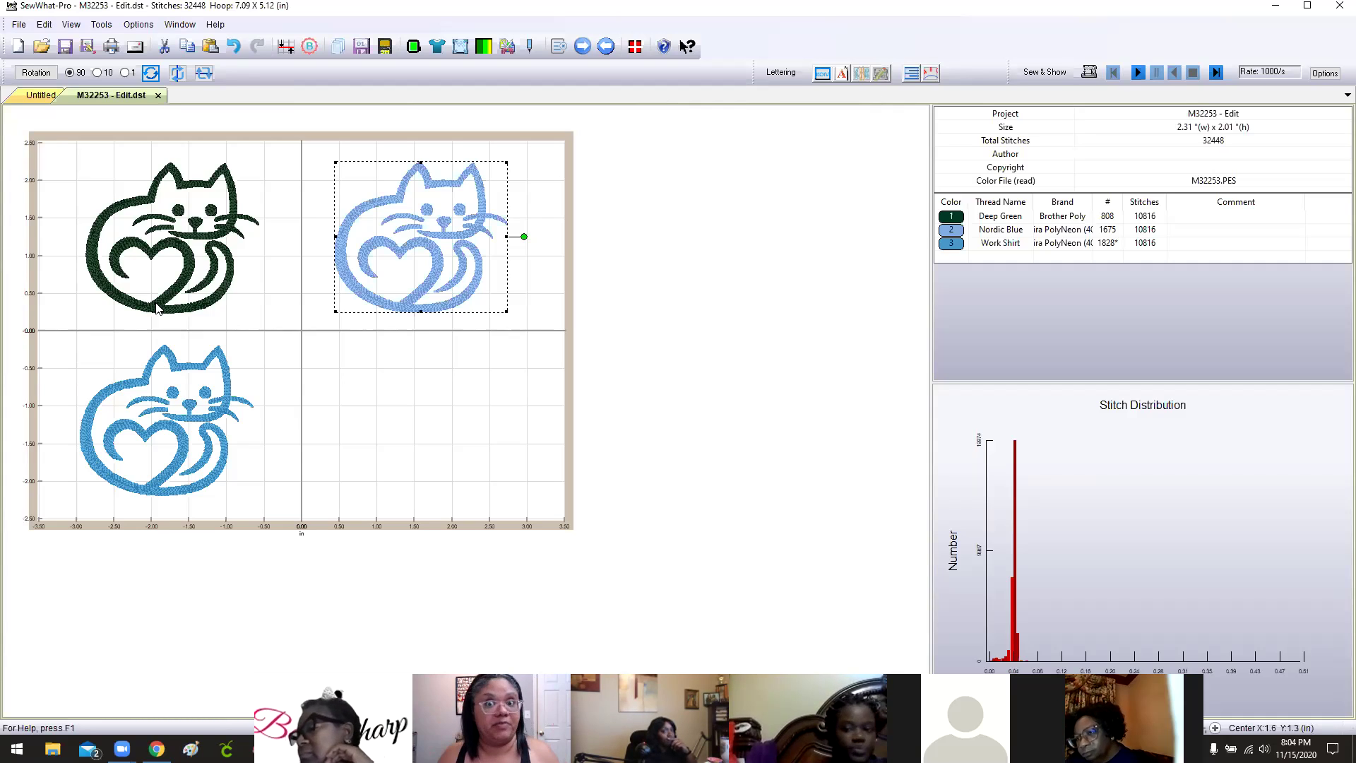
pyautogui.click(125, 432)
pyautogui.press('Delete')
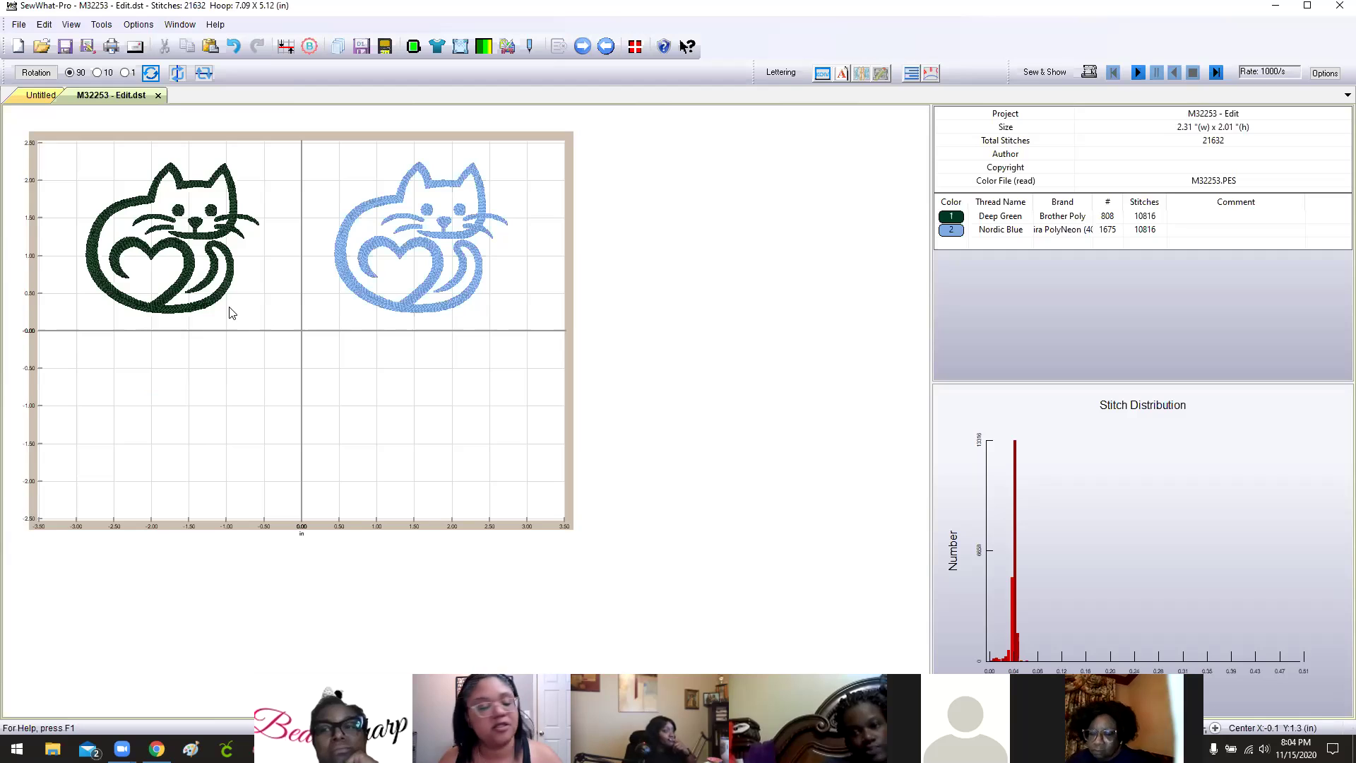
# Add the sewn lettering "Testing" to the pattern with the Fill stitch type, without saving the lettering settings.
pyautogui.click(104, 25)
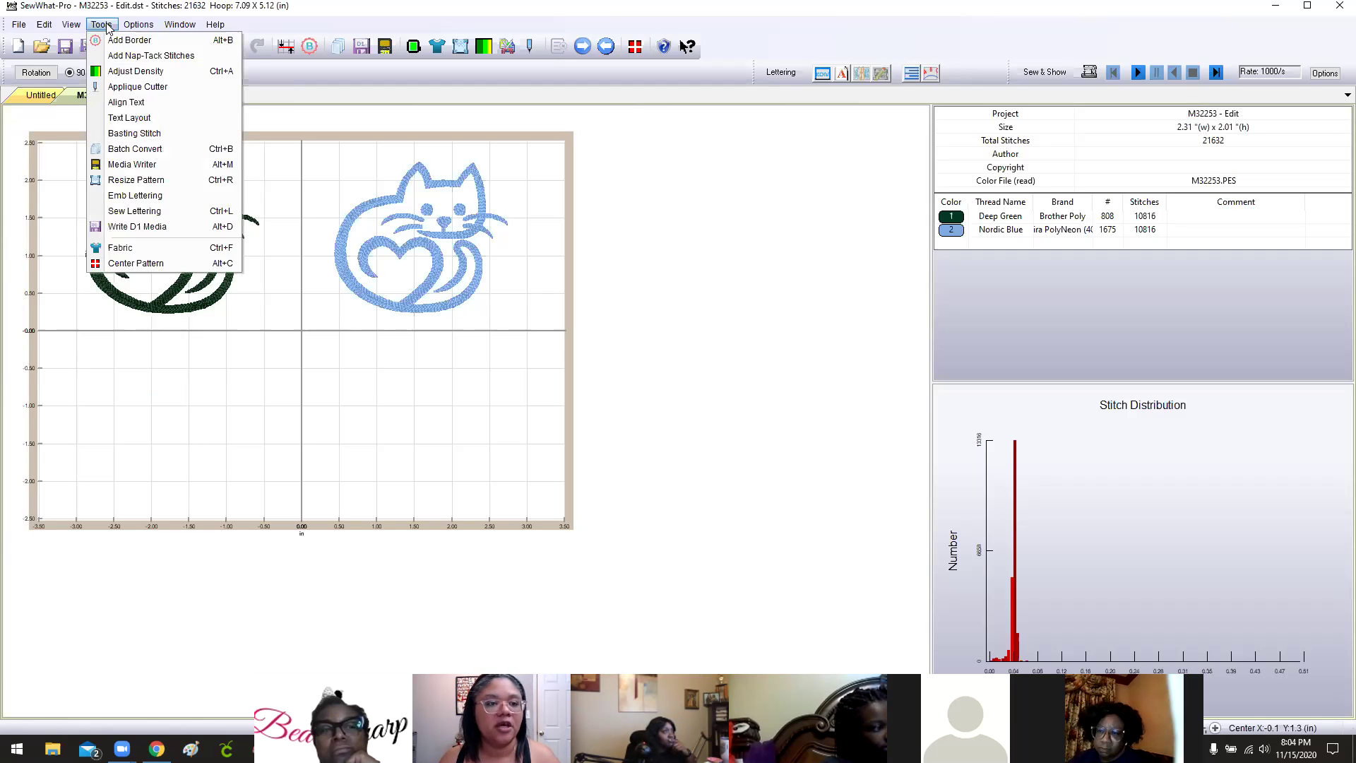
pyautogui.click(119, 211)
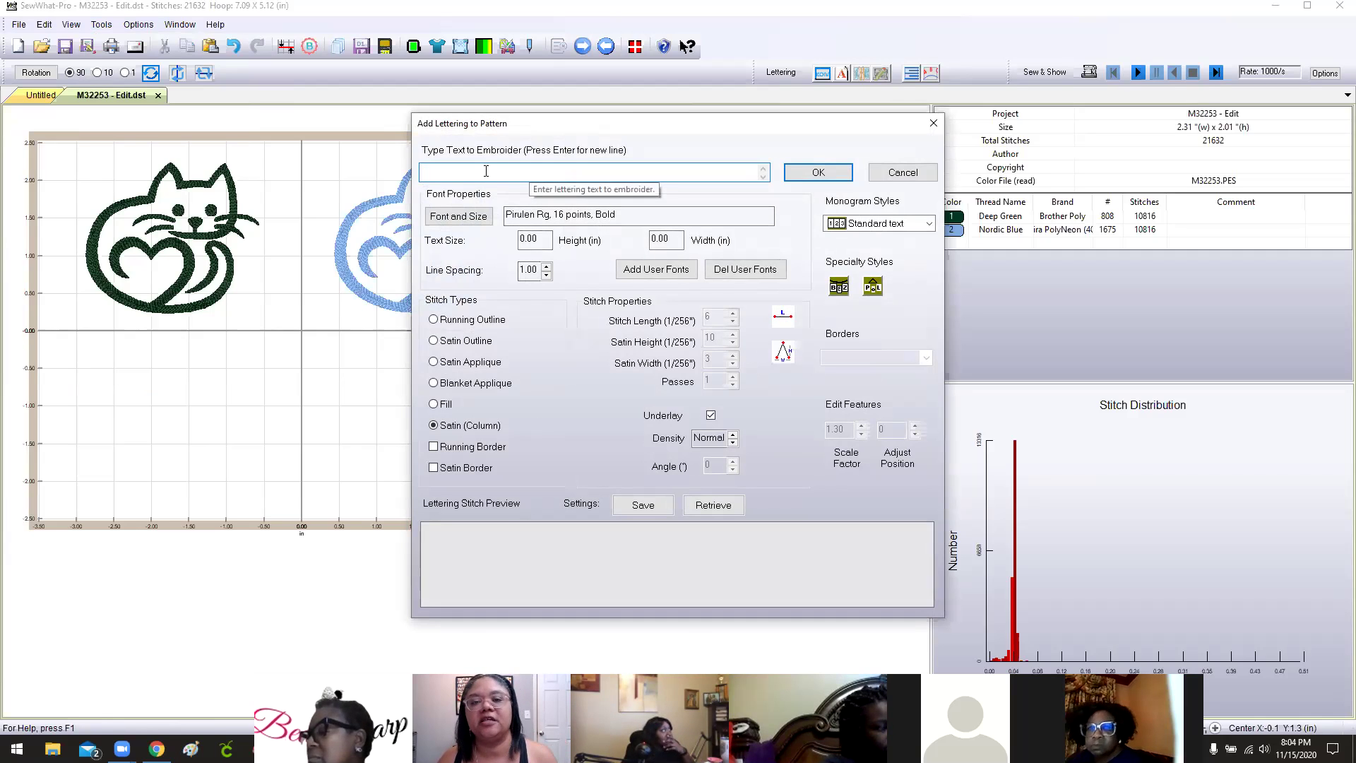
pyautogui.write('Testing')
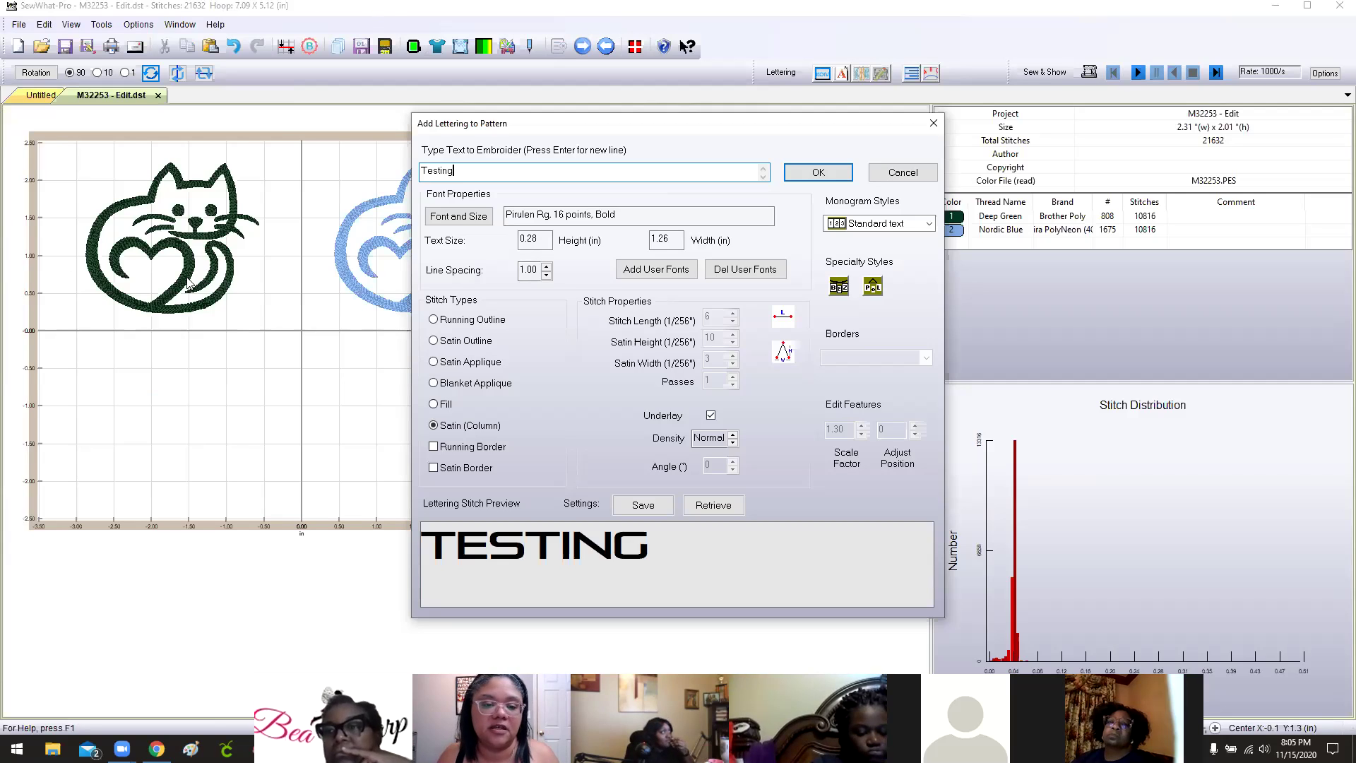
pyautogui.click(433, 404)
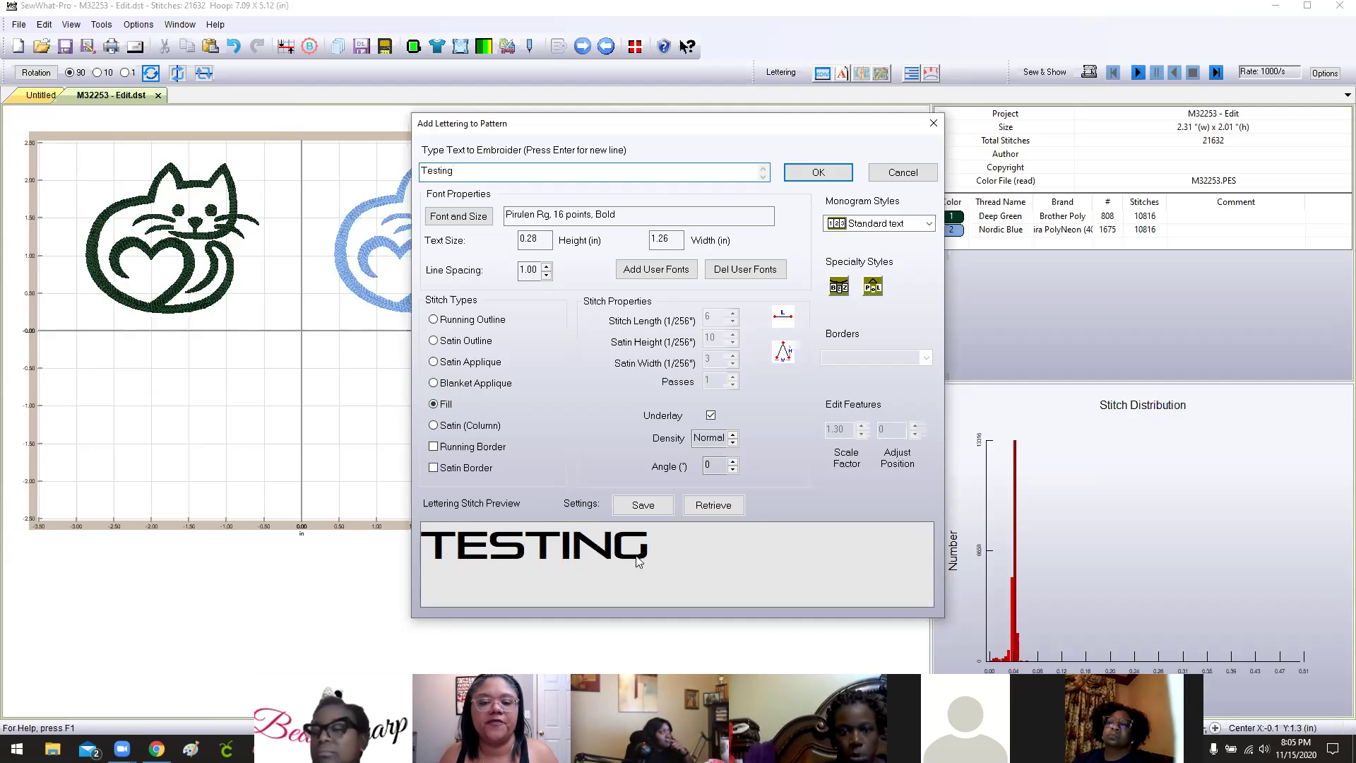
pyautogui.click(643, 505)
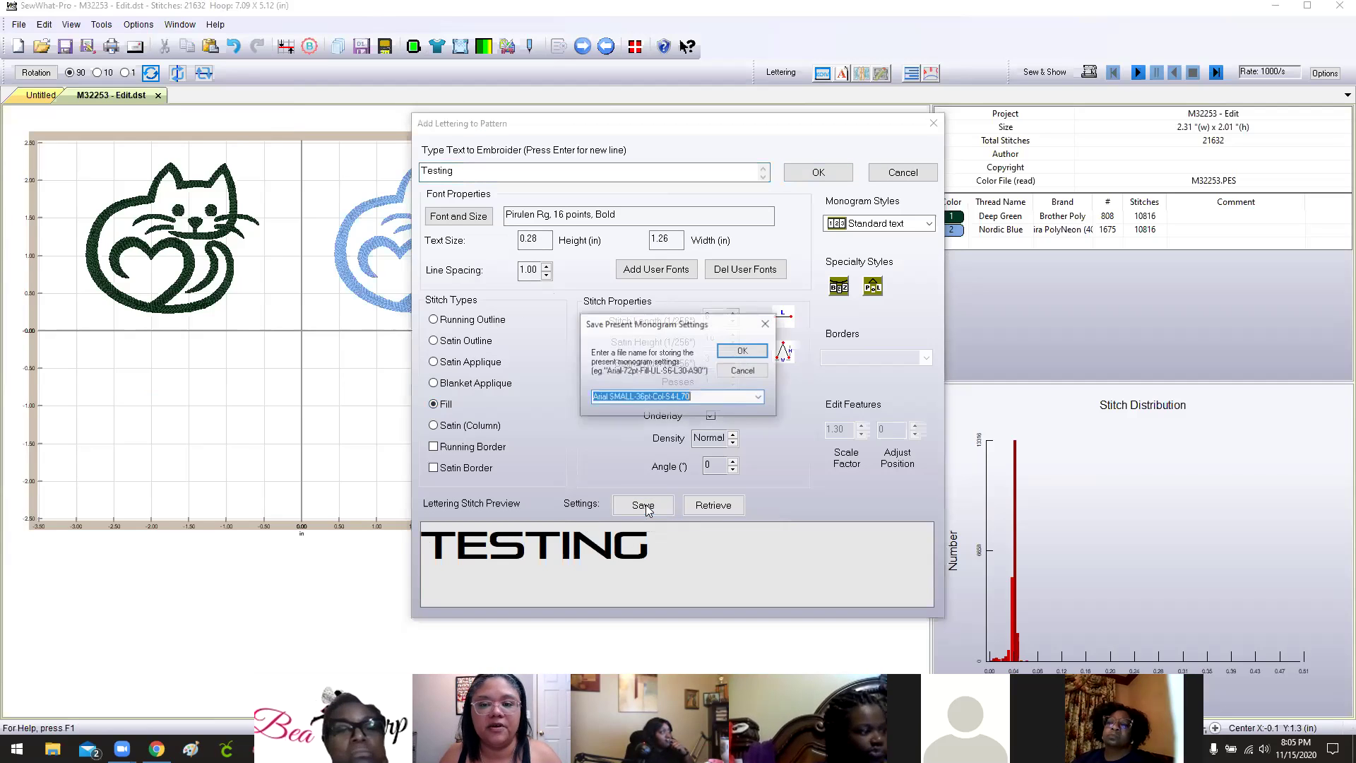
pyautogui.click(743, 371)
pyautogui.click(816, 172)
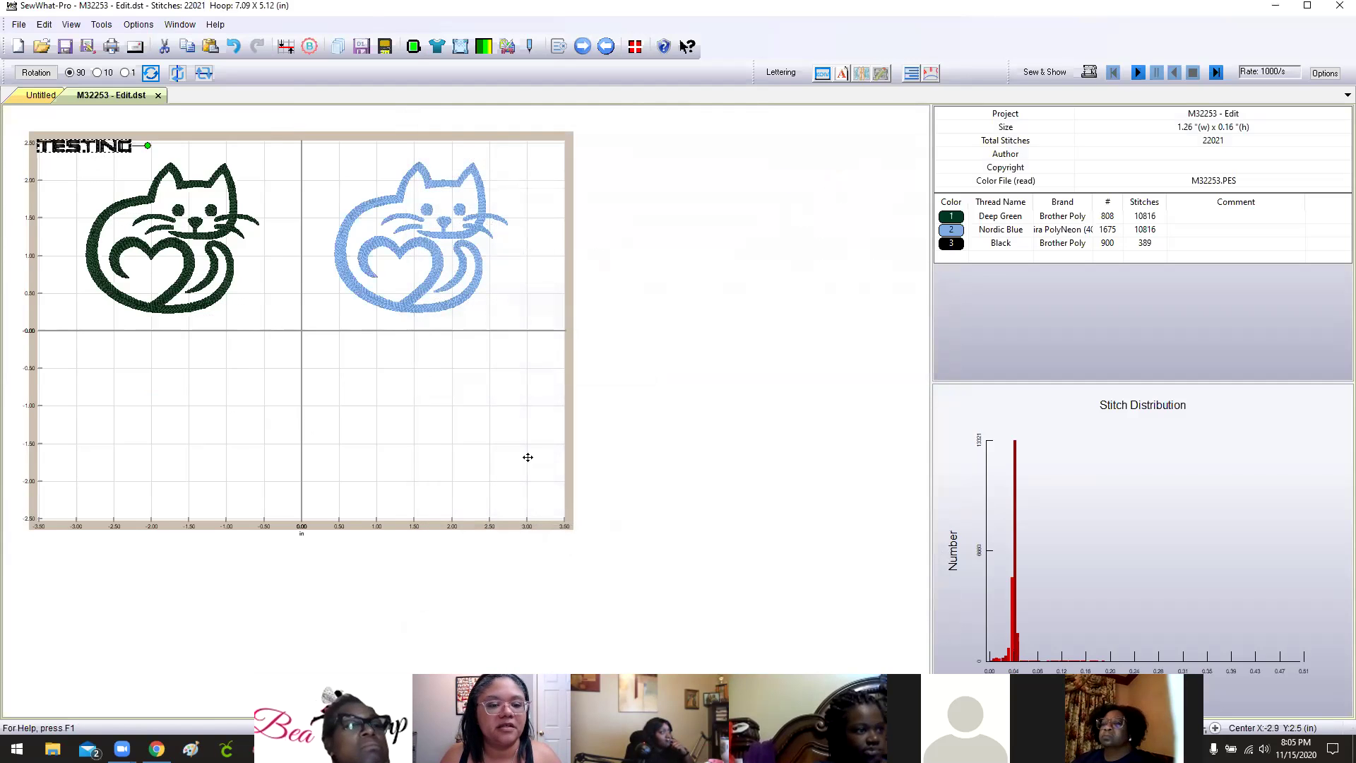
# Place the Testing lettering in the lower half of the hoop and reposition it just under the Nordic Blue cat.
pyautogui.moveTo(528, 457); pyautogui.dragTo(905, 627)
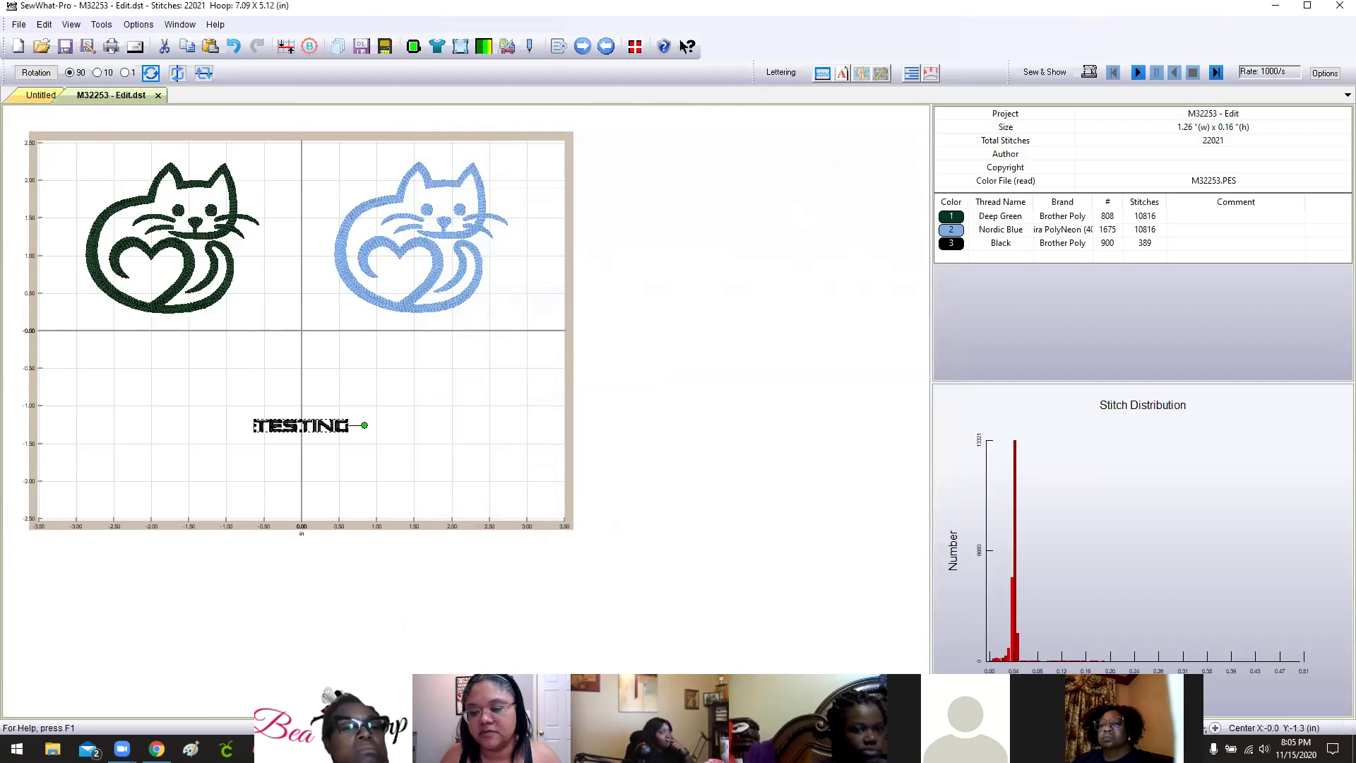
pyautogui.click(1189, 728)
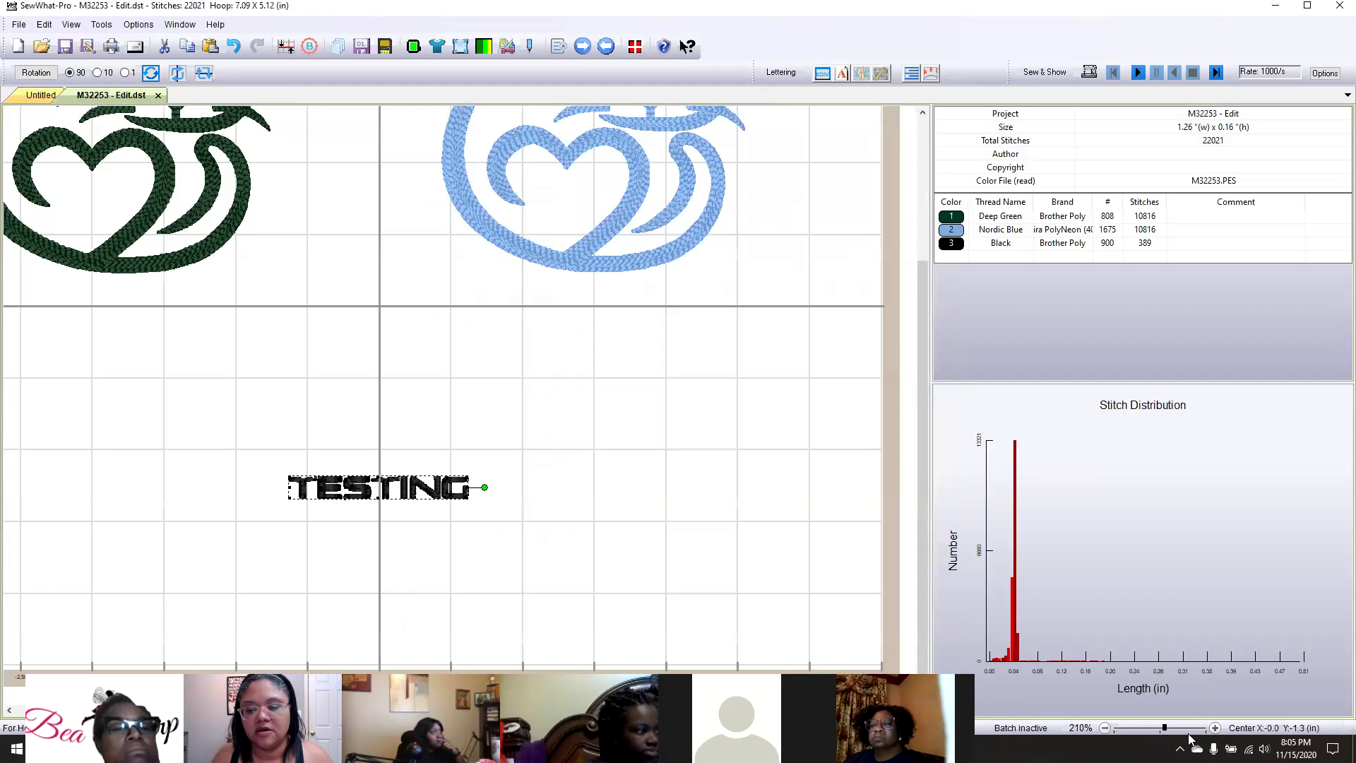
pyautogui.click(1194, 728)
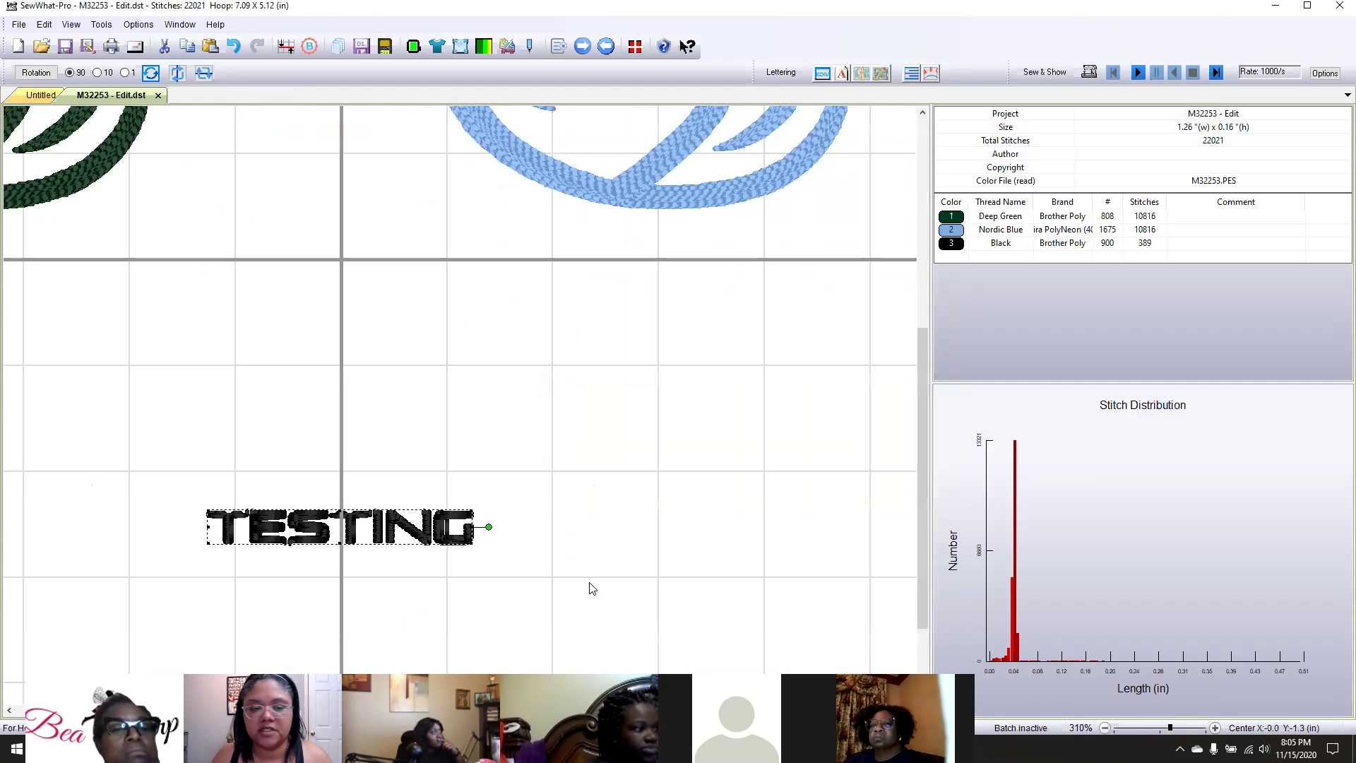
pyautogui.moveTo(388, 526); pyautogui.dragTo(606, 325)
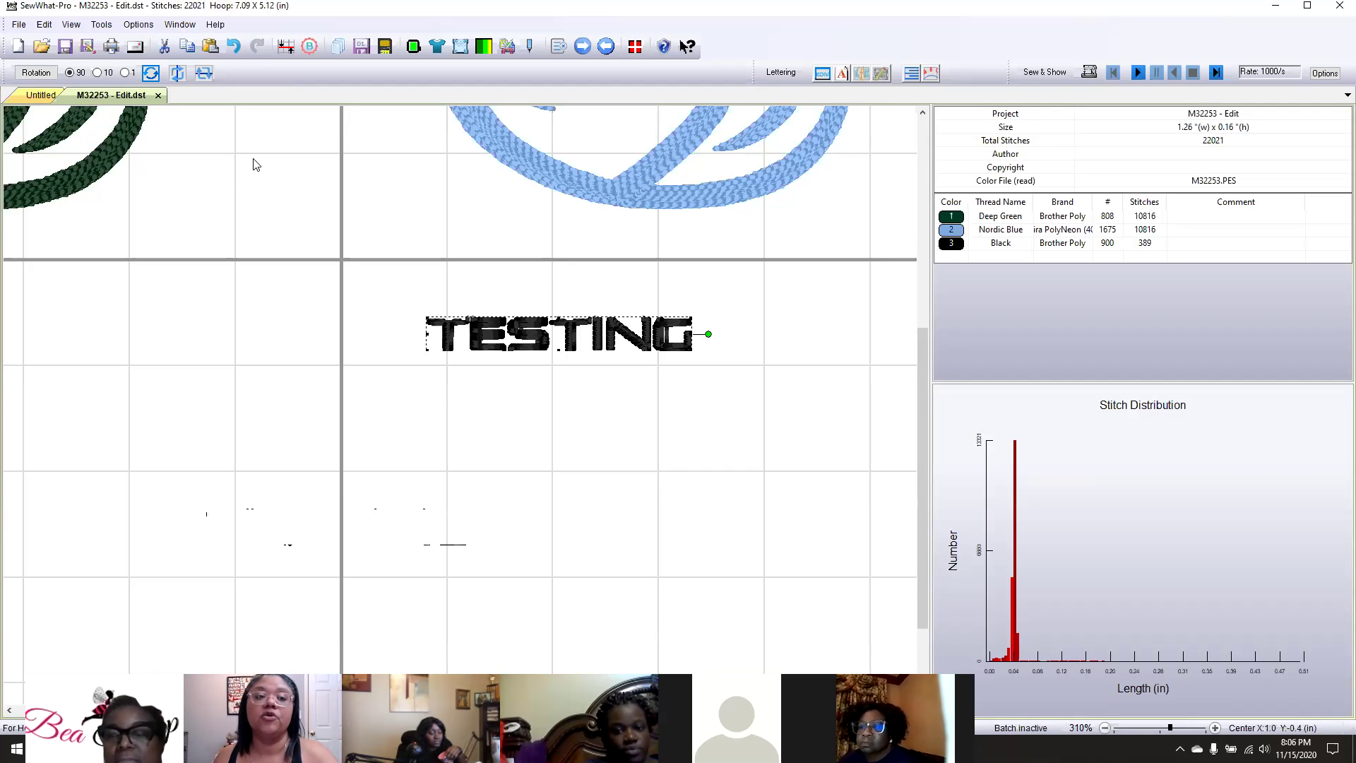
# Delete the Testing lettering from the pattern.
pyautogui.click(101, 24)
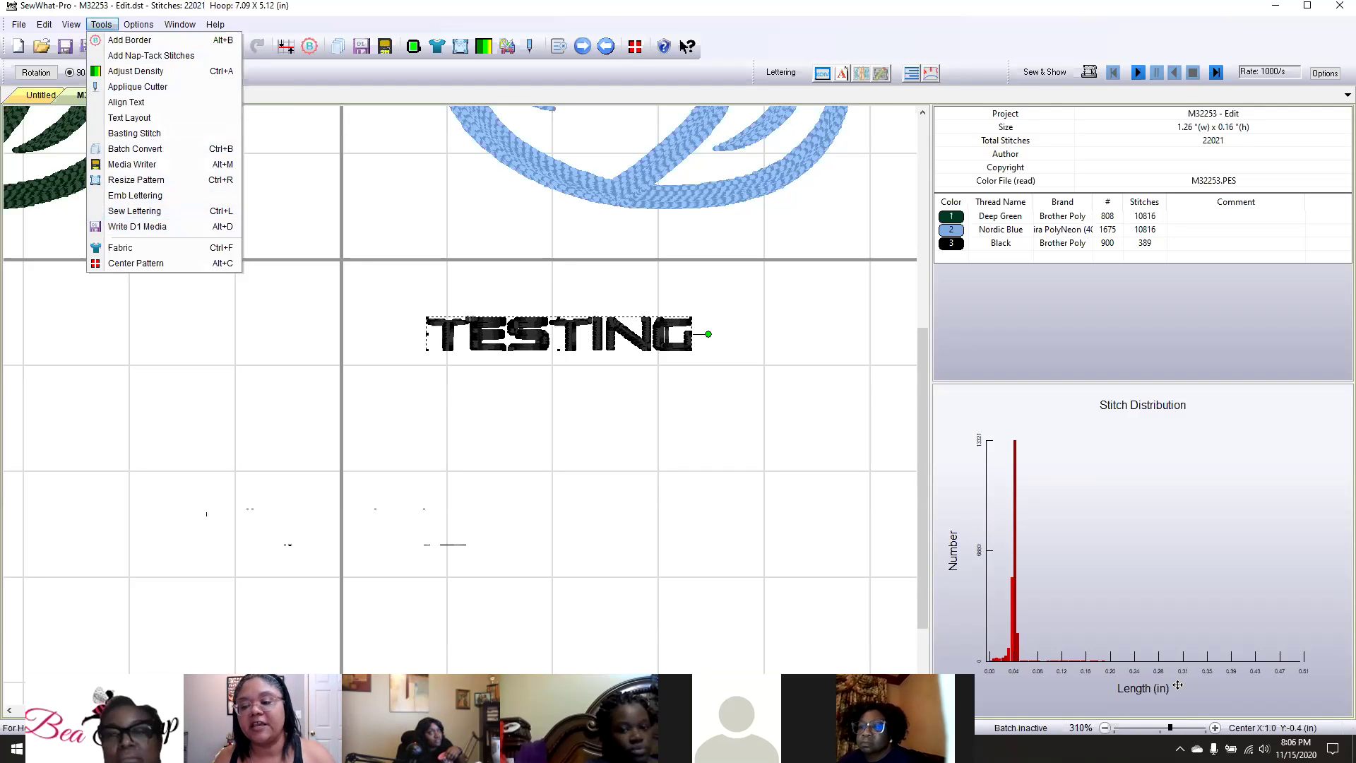
pyautogui.moveTo(1170, 729); pyautogui.dragTo(1159, 728)
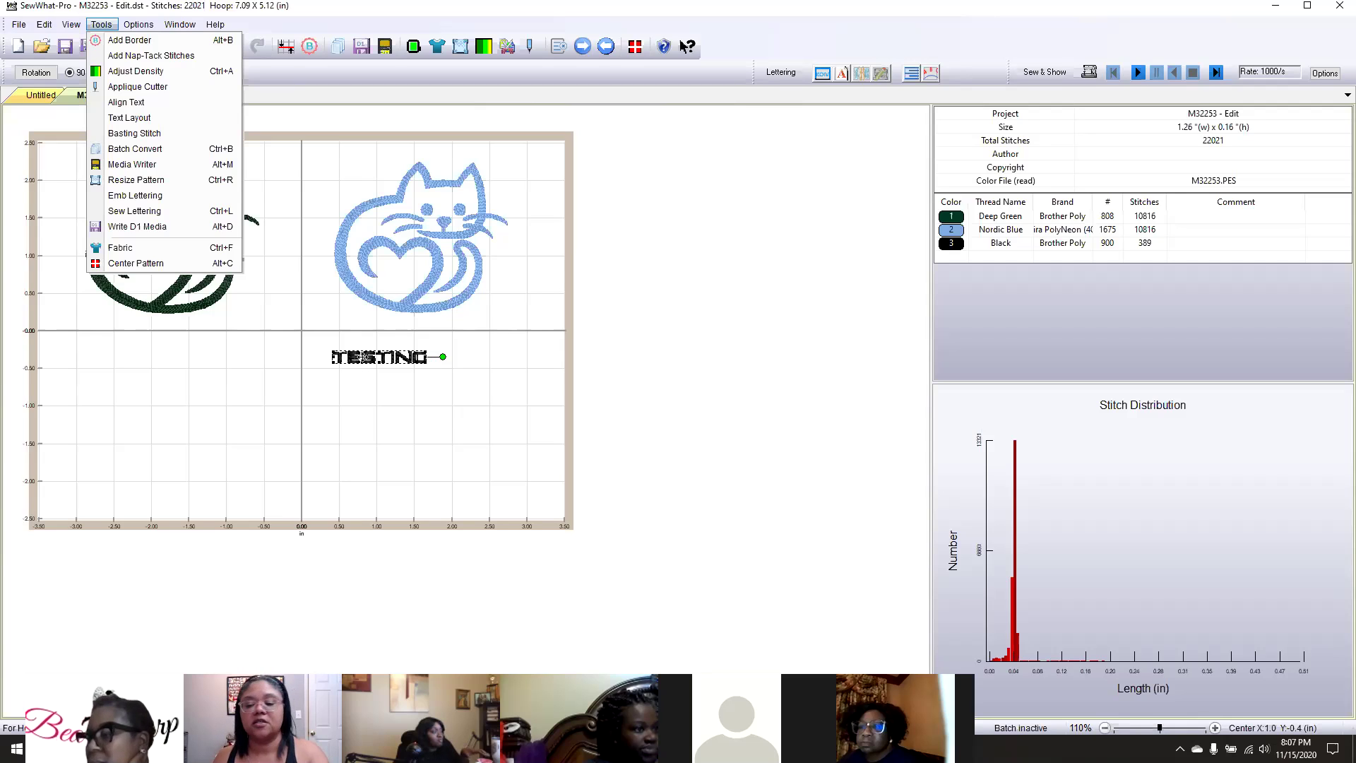
pyautogui.click(391, 363)
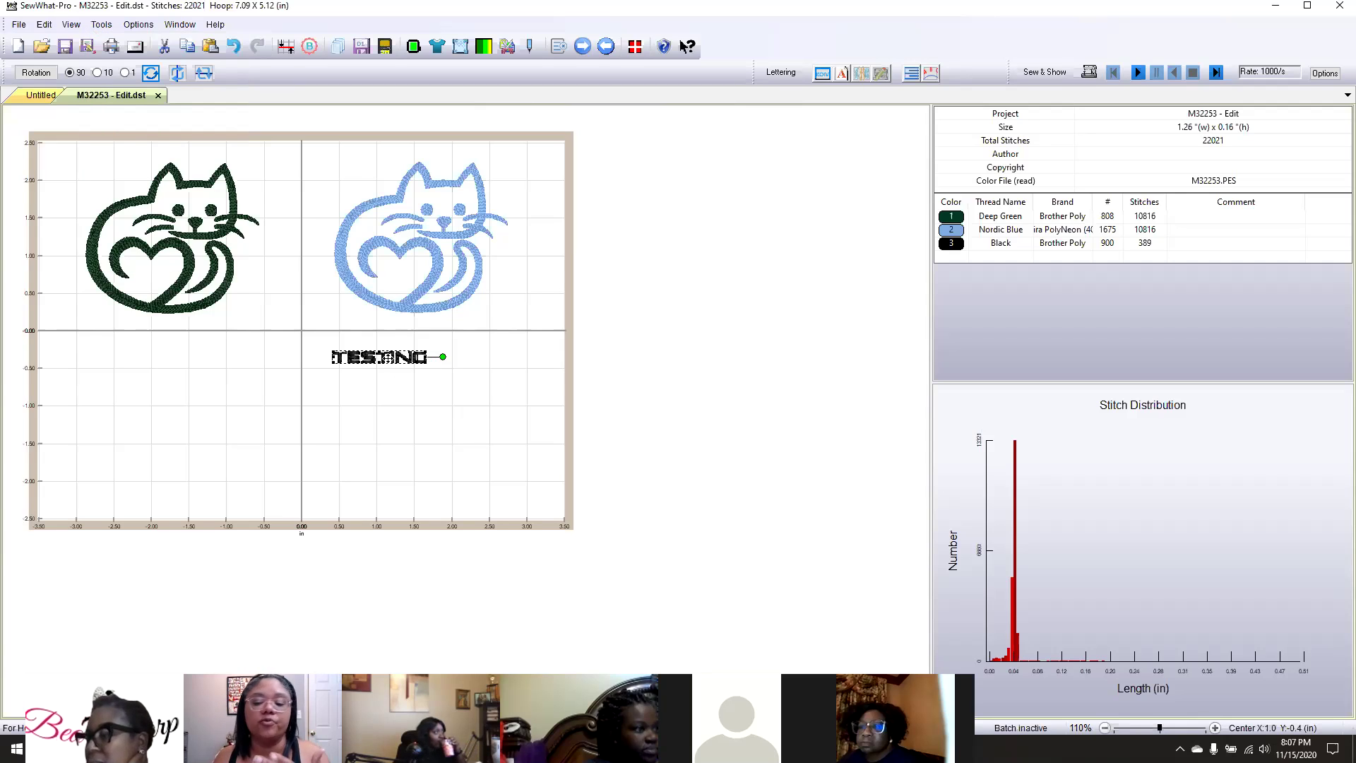
pyautogui.press('Delete')
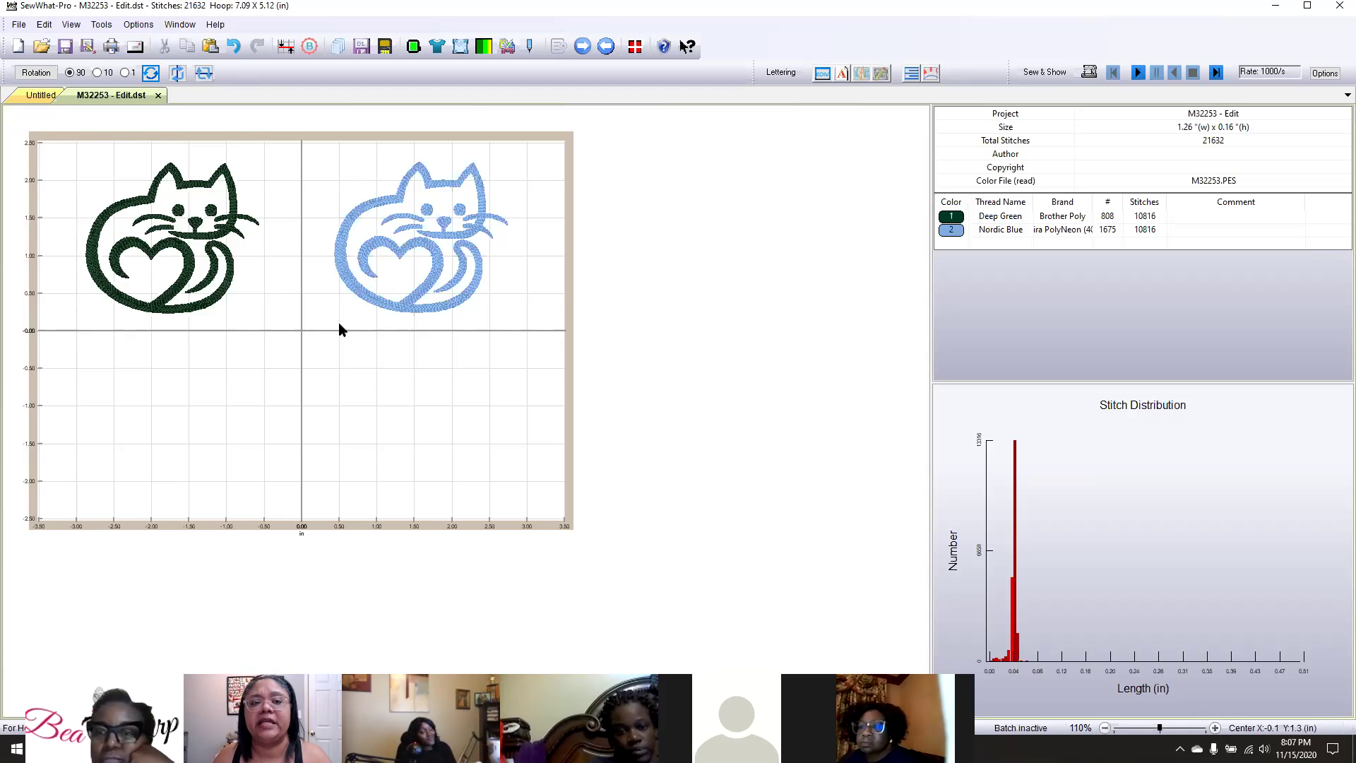
pyautogui.click(102, 25)
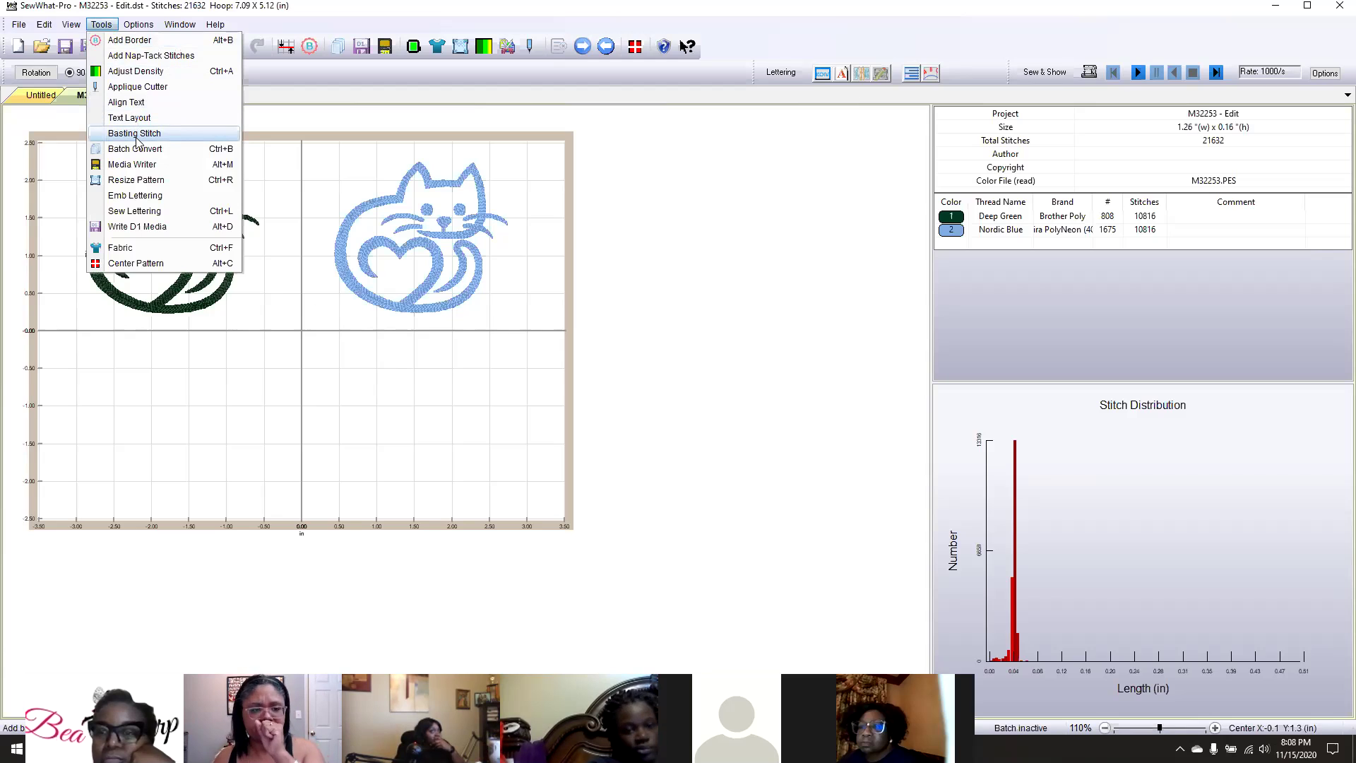
pyautogui.click(297, 112)
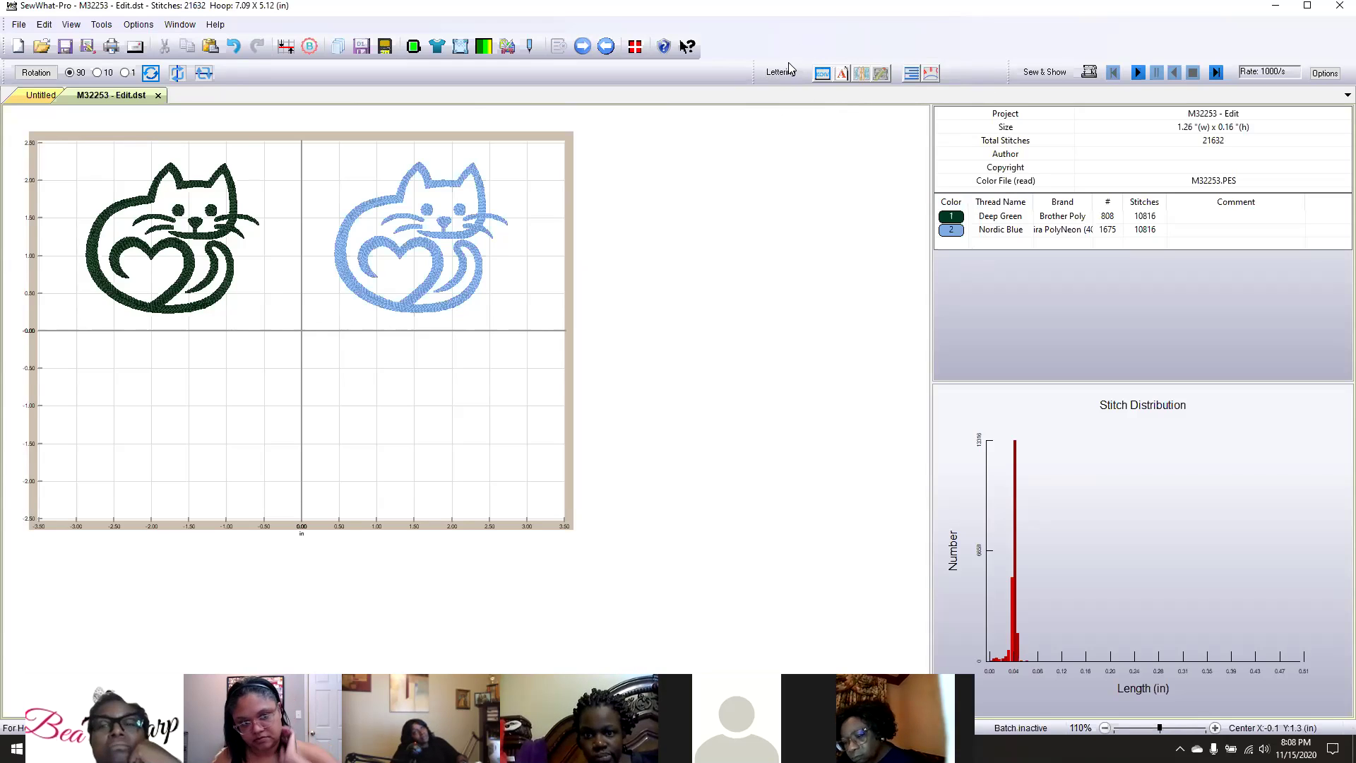
# Browse to the StitchtopiaJuniper1in folder inside StitchtopiaJuniper.pes on the Desktop to merge a letter file.
pyautogui.click(19, 24)
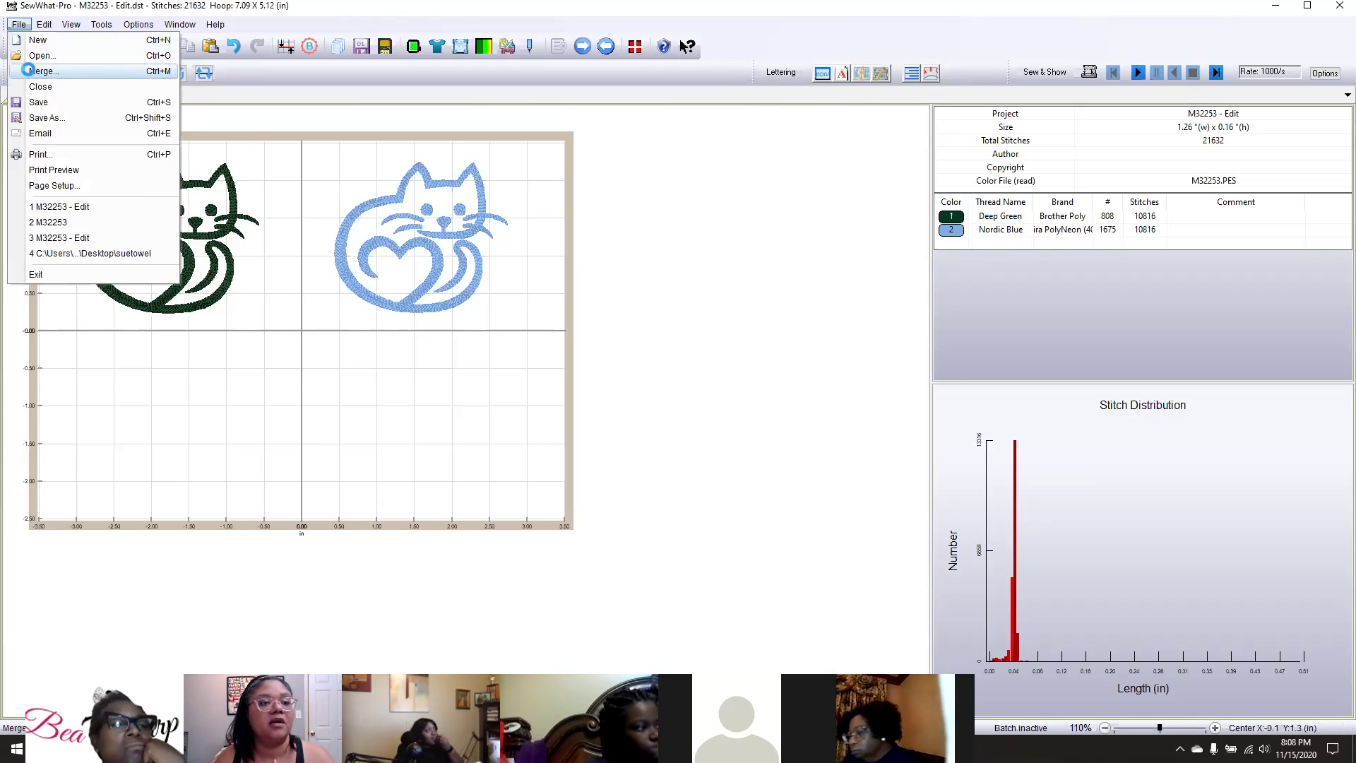
pyautogui.click(30, 70)
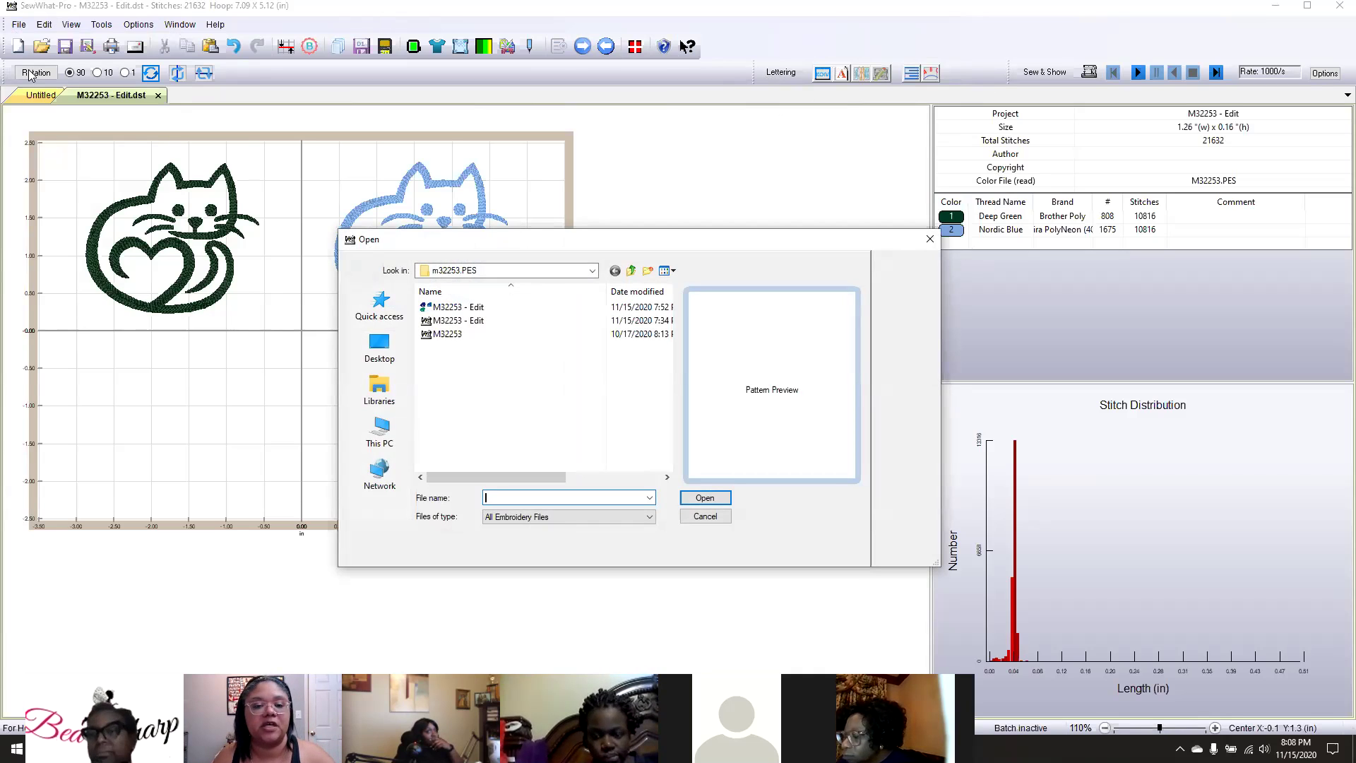
pyautogui.click(634, 272)
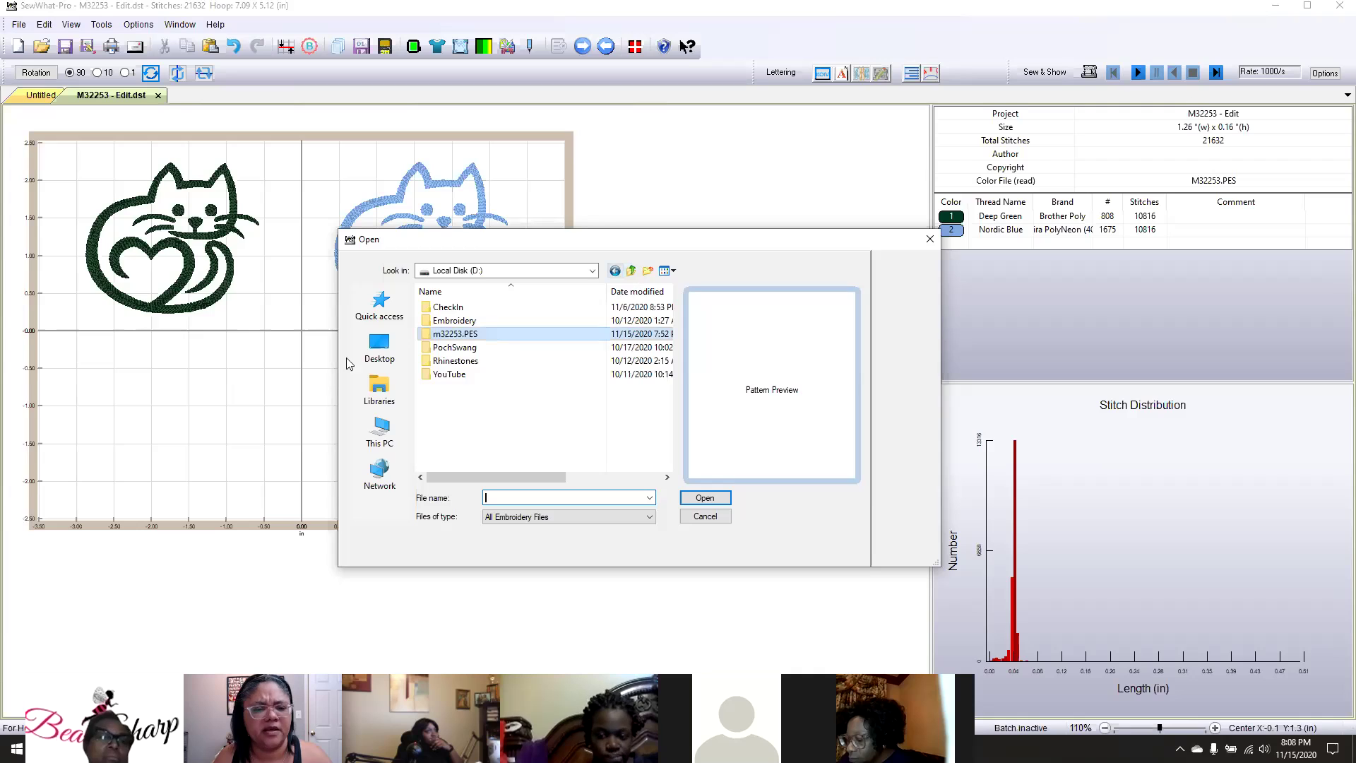
pyautogui.click(398, 353)
pyautogui.moveTo(663, 325); pyautogui.dragTo(673, 437)
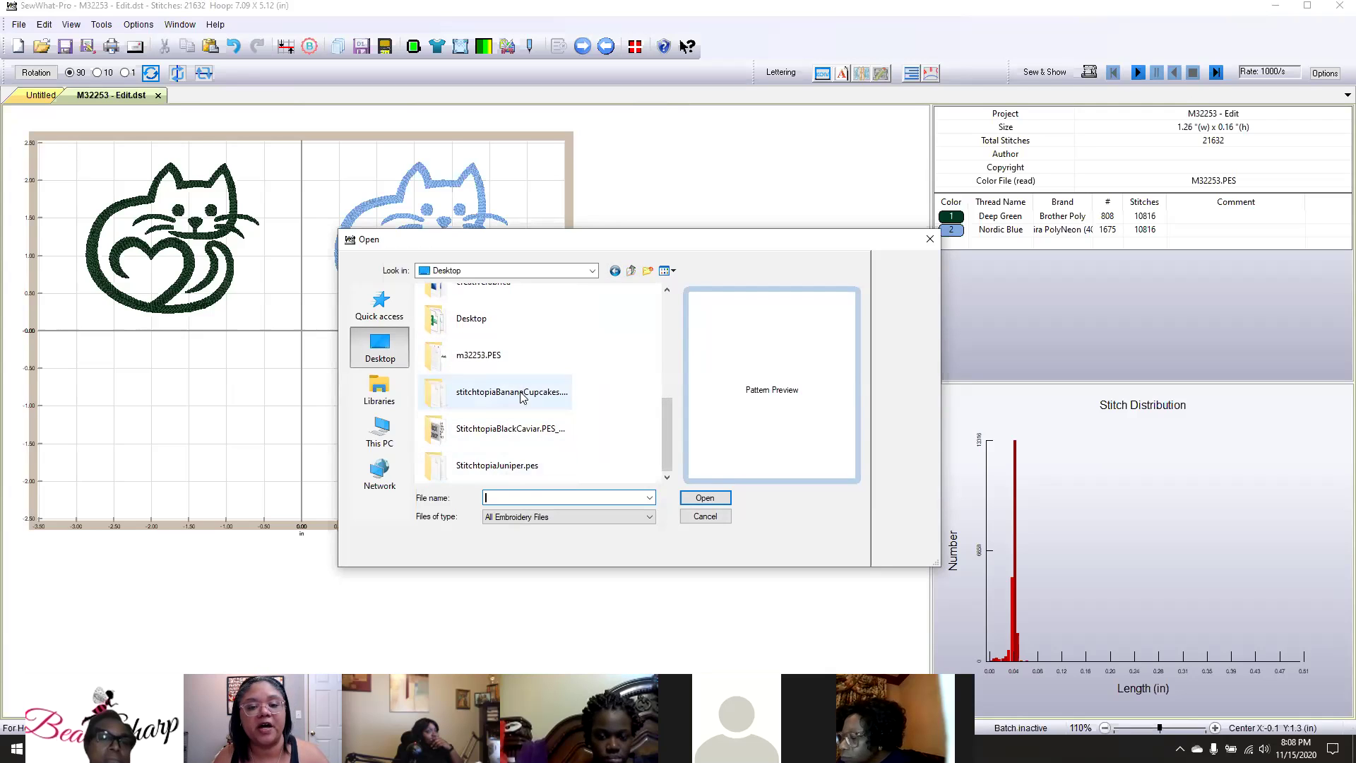
pyautogui.doubleClick(557, 464)
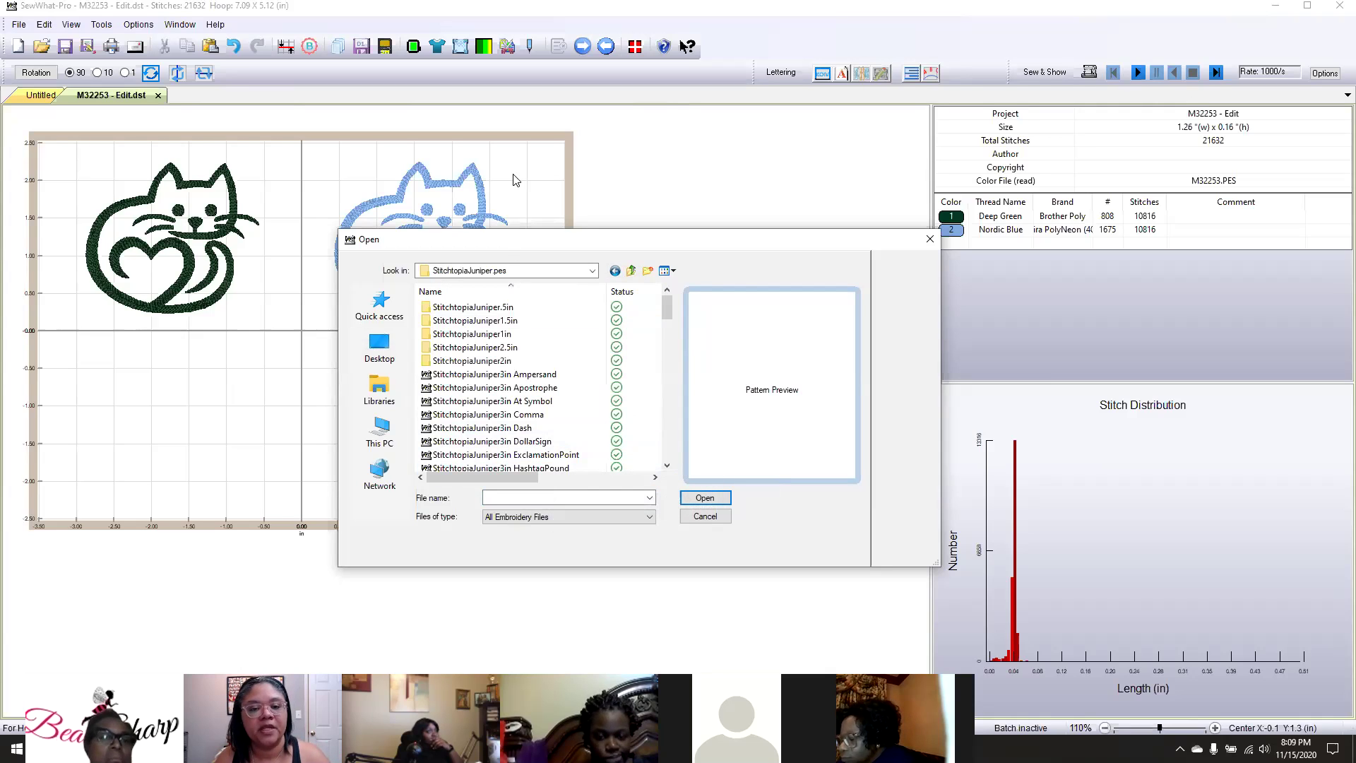
pyautogui.doubleClick(500, 335)
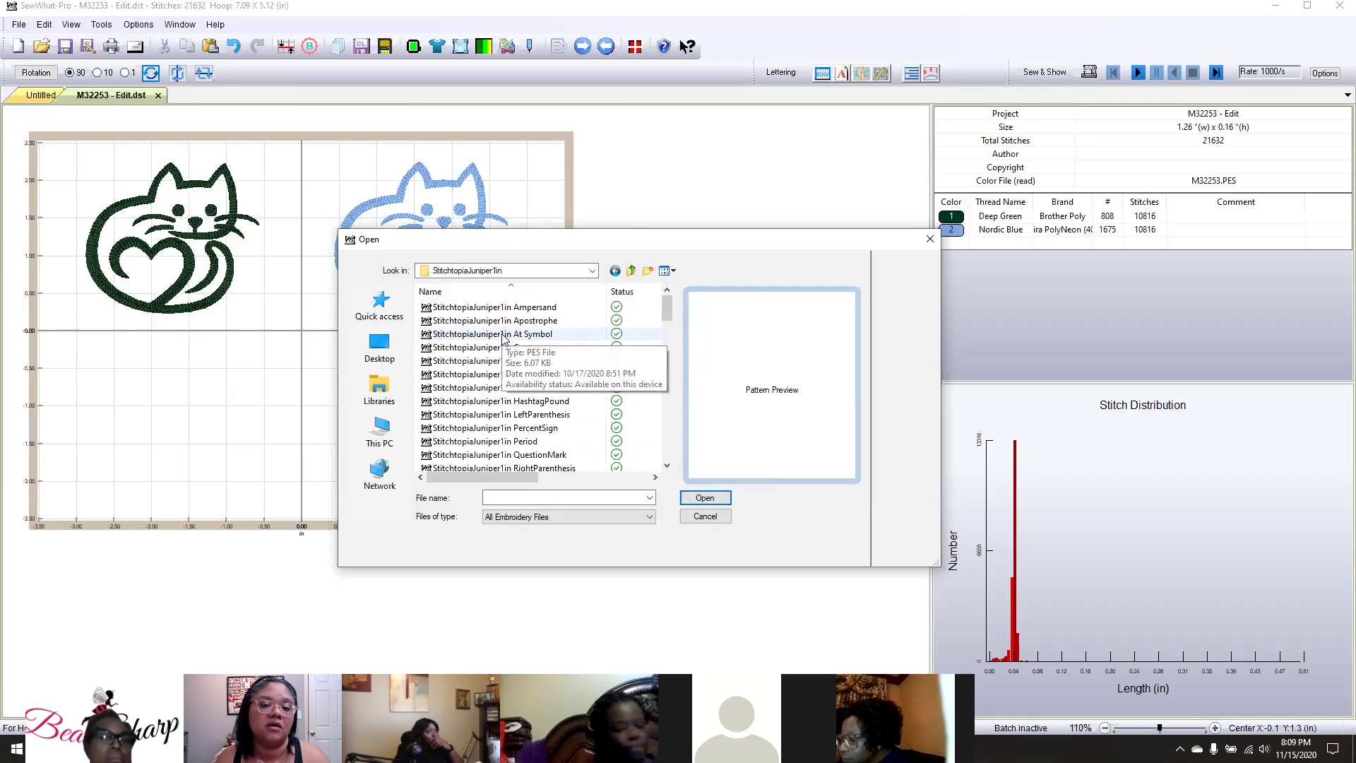
# Merge the StitchtopiaJuniper1inCapT letter into the pattern and place it below the Deep Green cat.
pyautogui.scroll(-10, 509, 361)
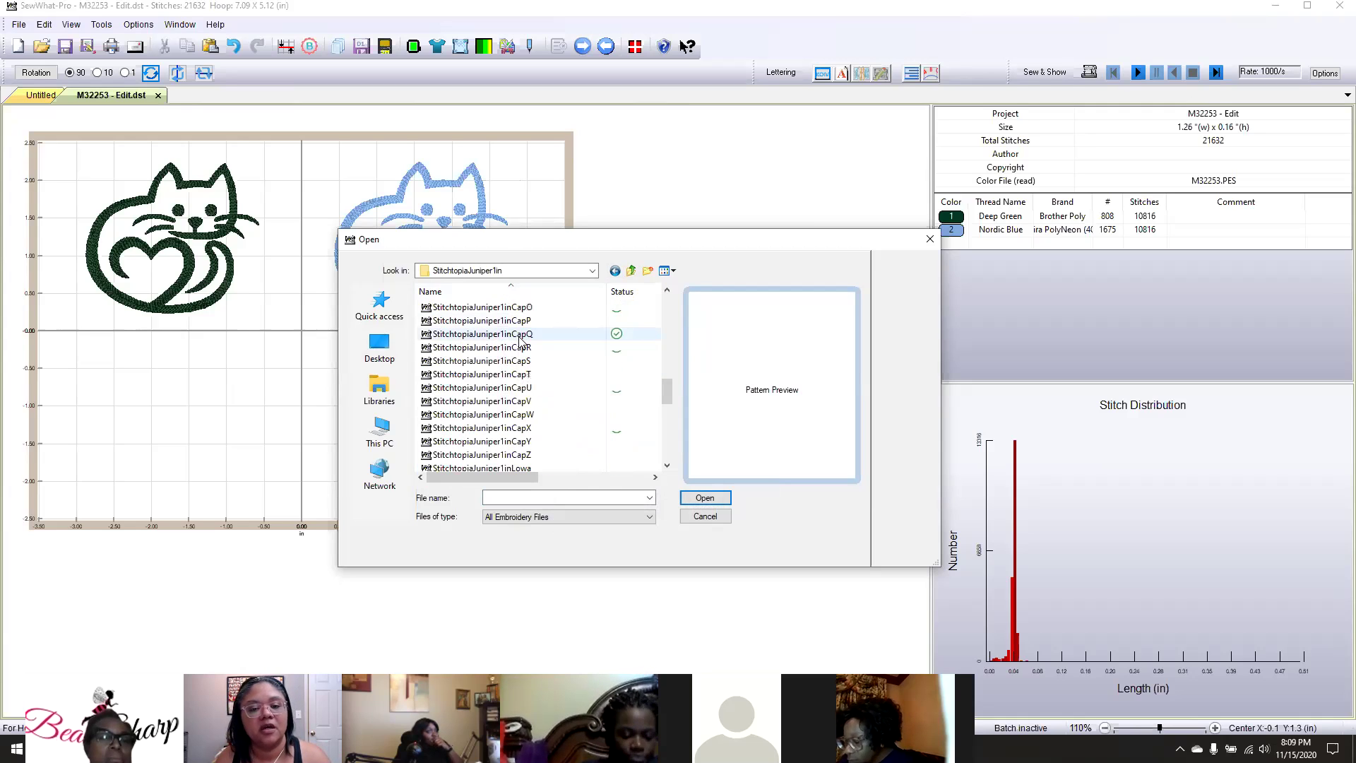
pyautogui.click(501, 374)
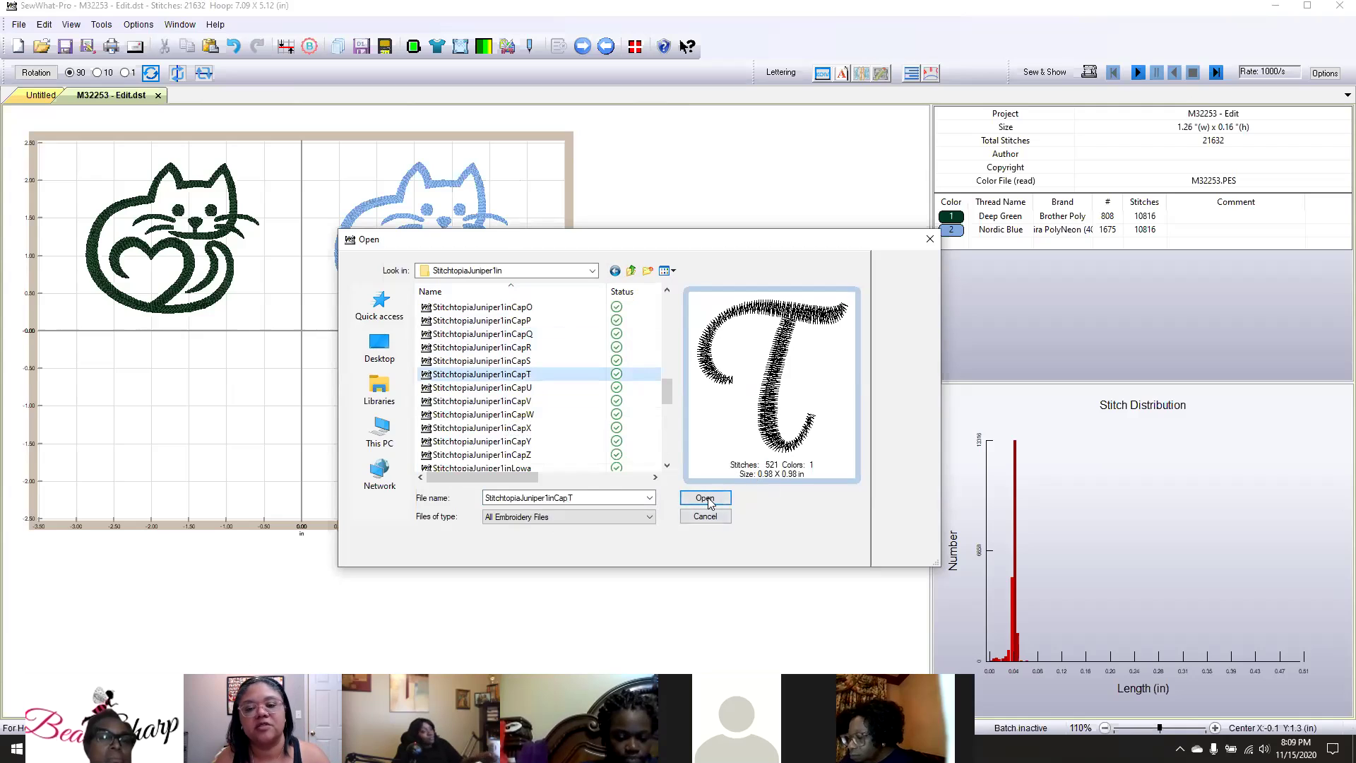
pyautogui.doubleClick(592, 372)
pyautogui.moveTo(311, 311); pyautogui.dragTo(118, 385)
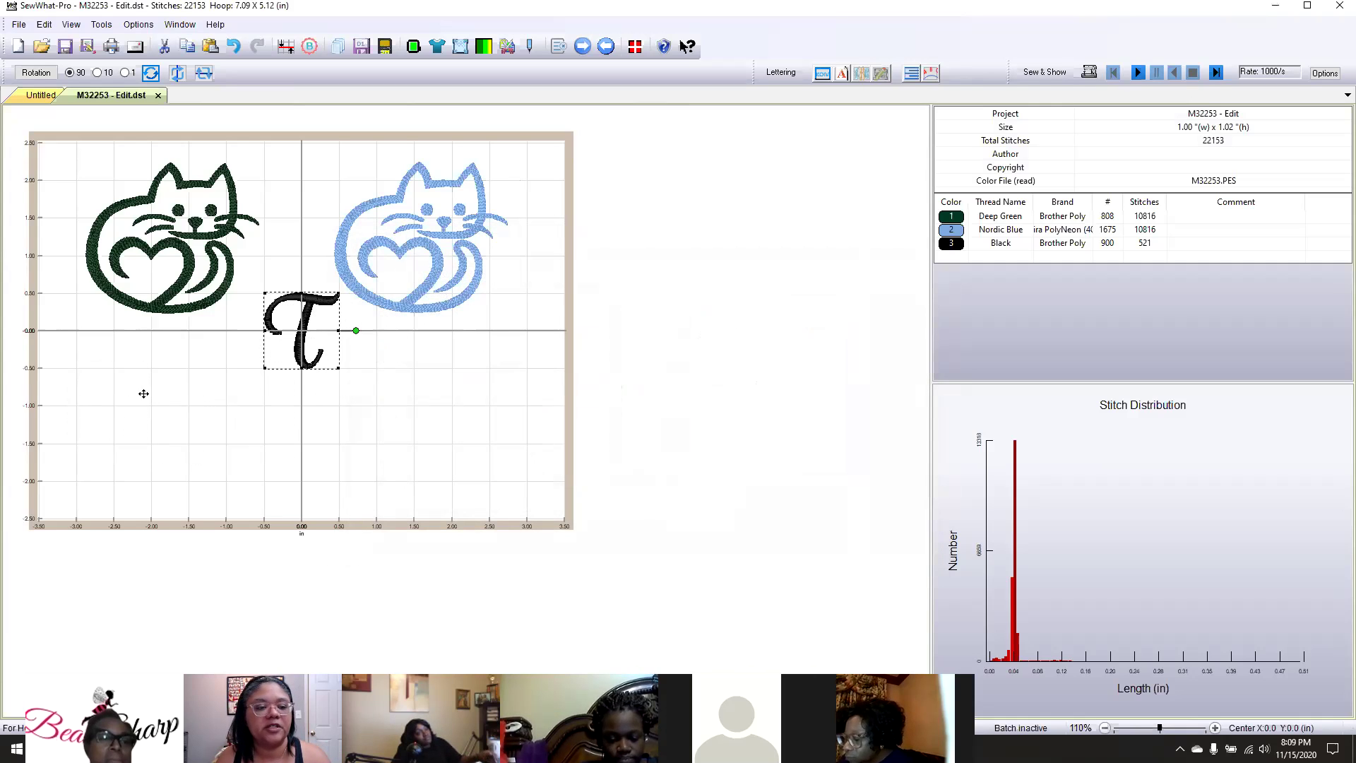
pyautogui.click(209, 414)
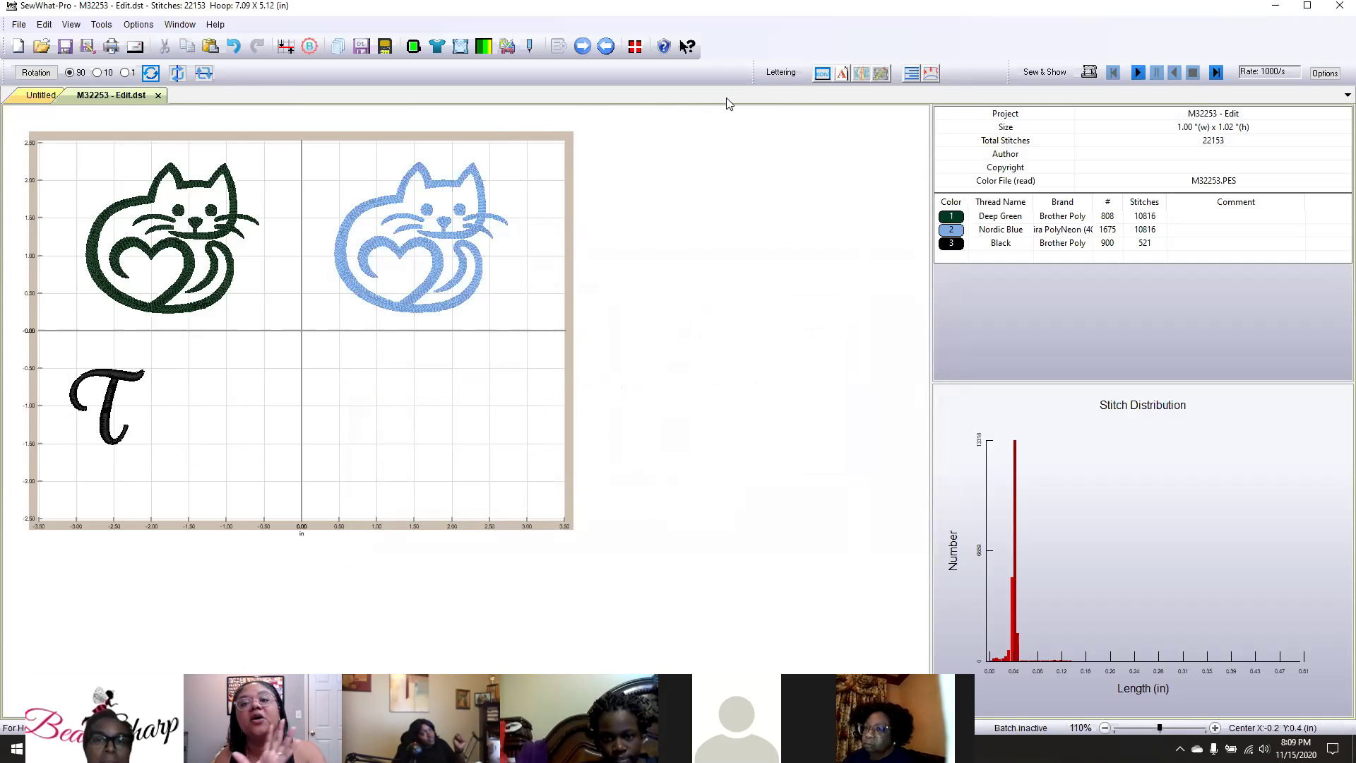
# Add the lowercase letters e, s and t after the T from the StitchtopiaJuniper1in album in Alphabet Mode to spell Test.
pyautogui.click(823, 75)
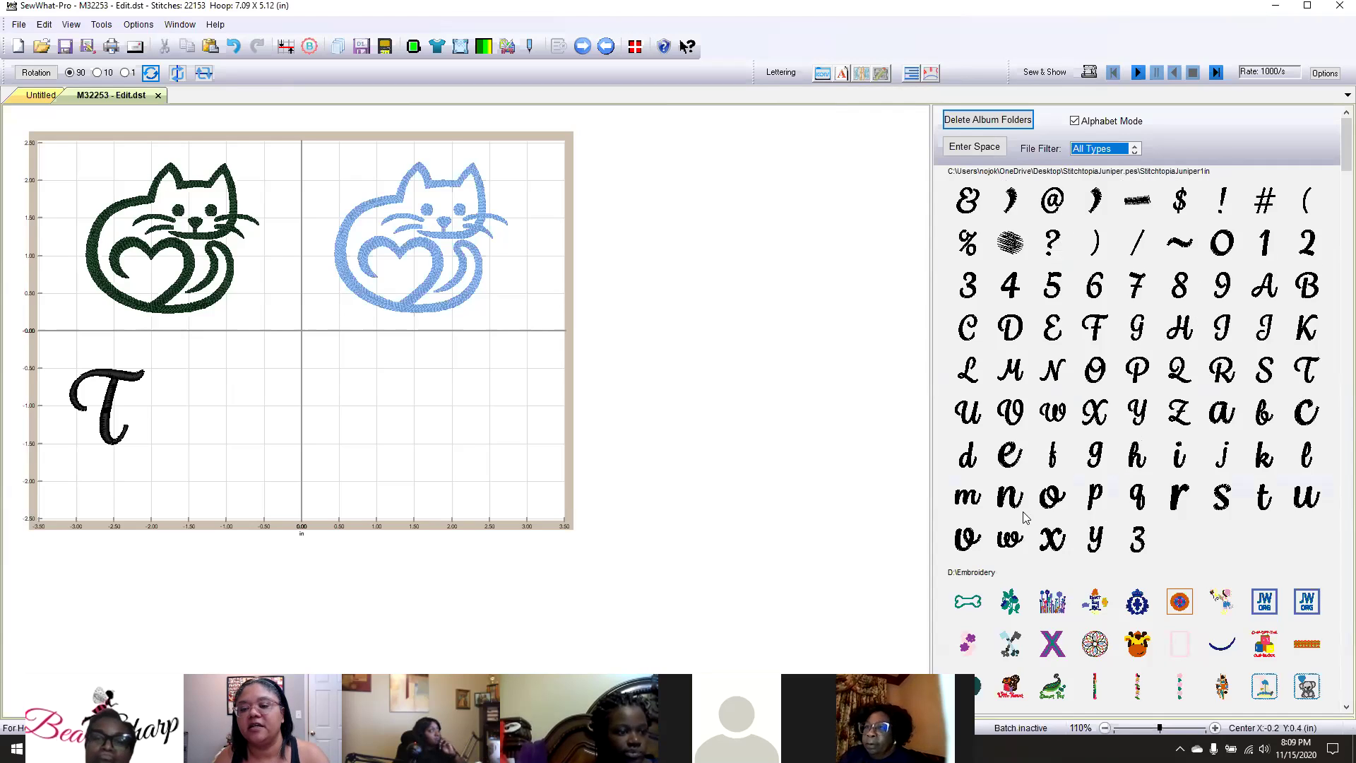
pyautogui.click(1010, 456)
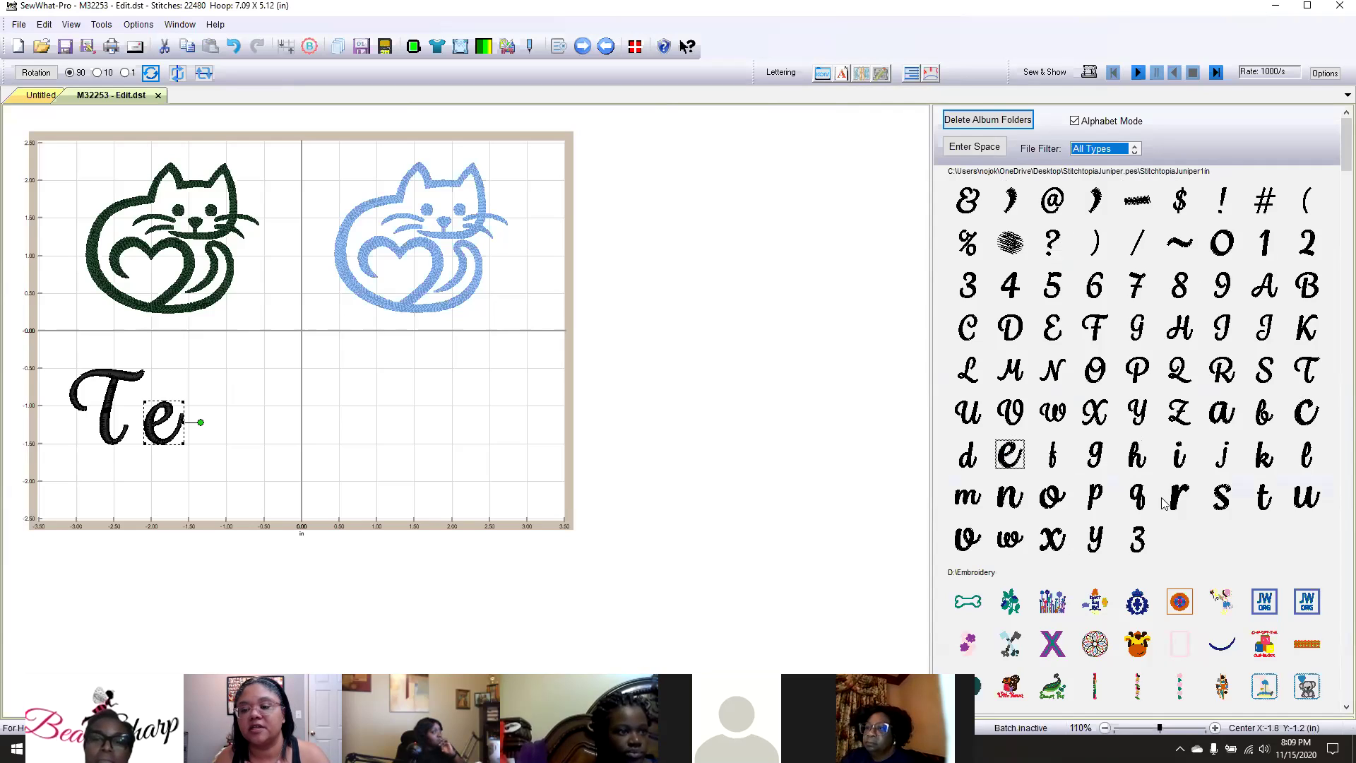
pyautogui.click(1222, 497)
pyautogui.click(1265, 496)
pyautogui.click(550, 396)
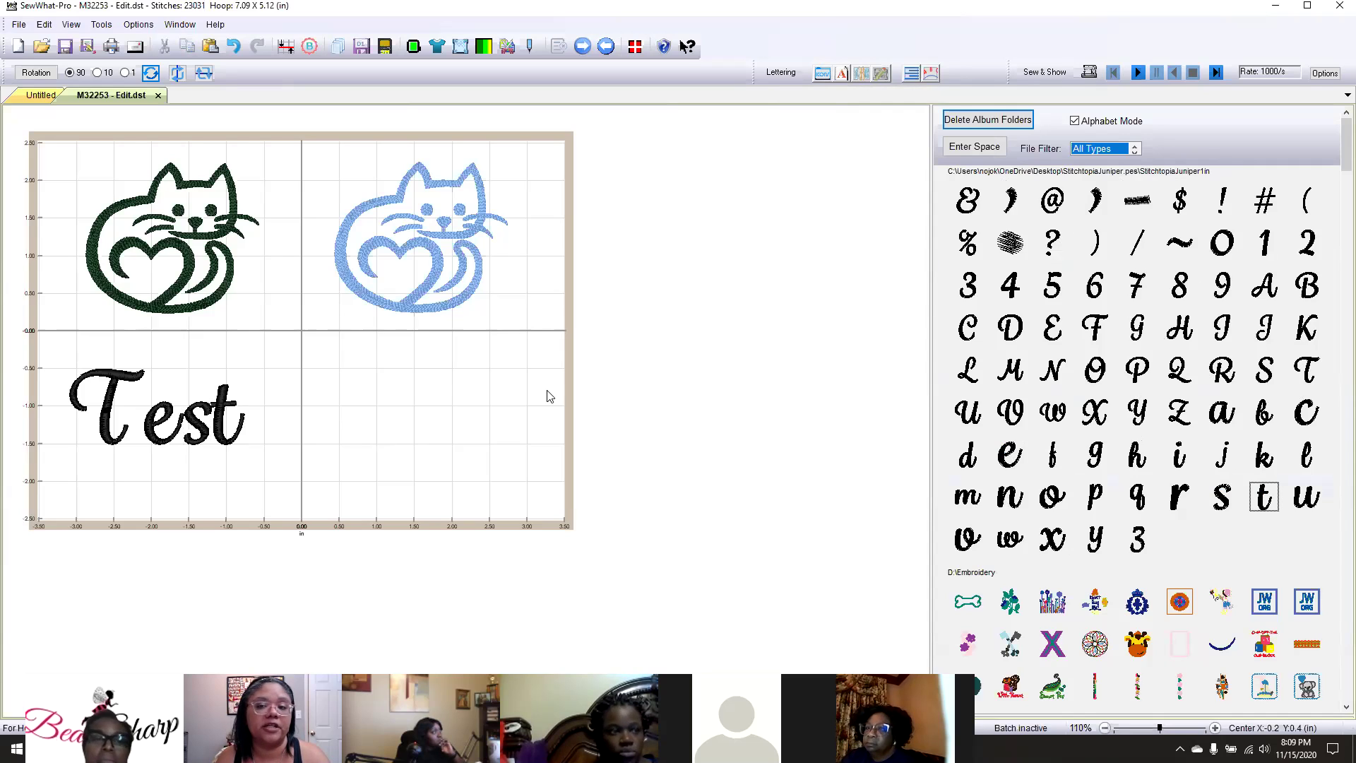
pyautogui.click(824, 78)
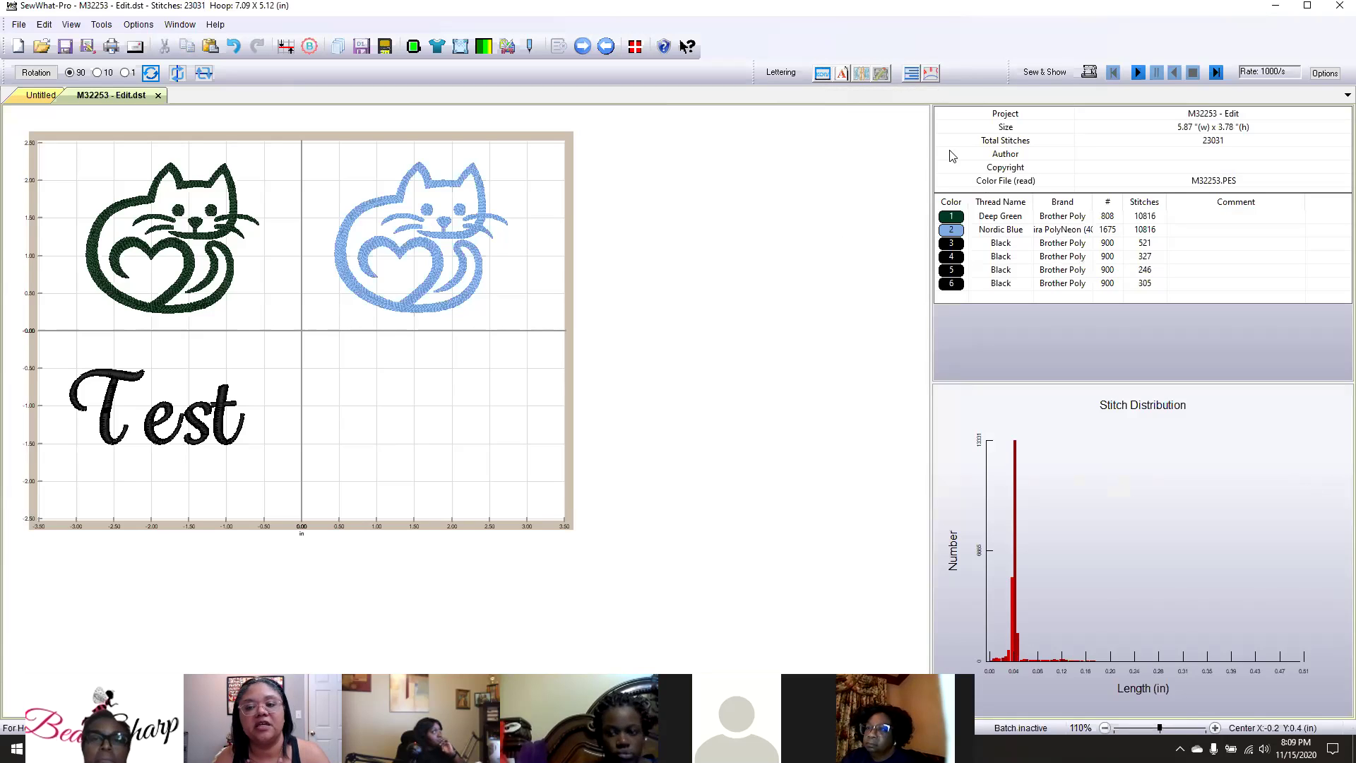
# Check the individual letters of Test and move the T closer to the e.
pyautogui.click(952, 246)
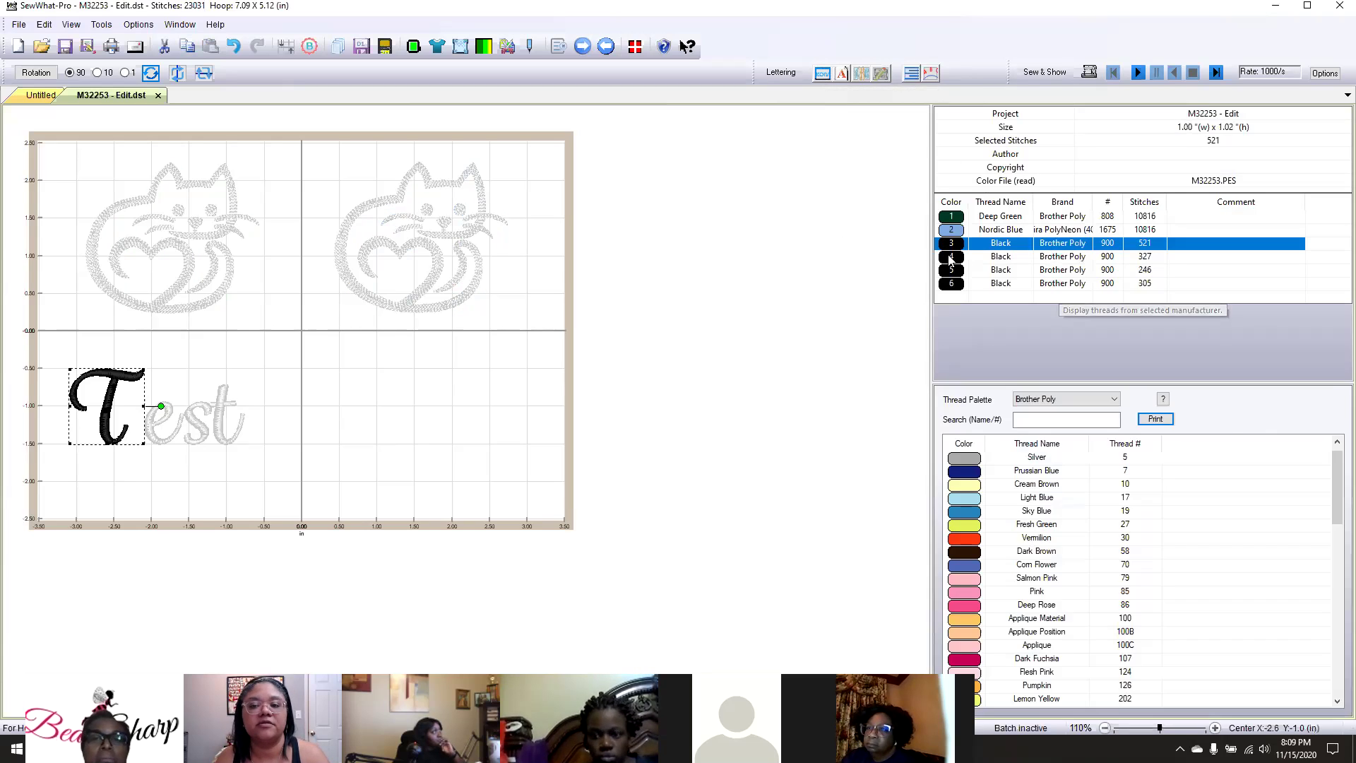
pyautogui.press('Down')
pyautogui.press('Down')
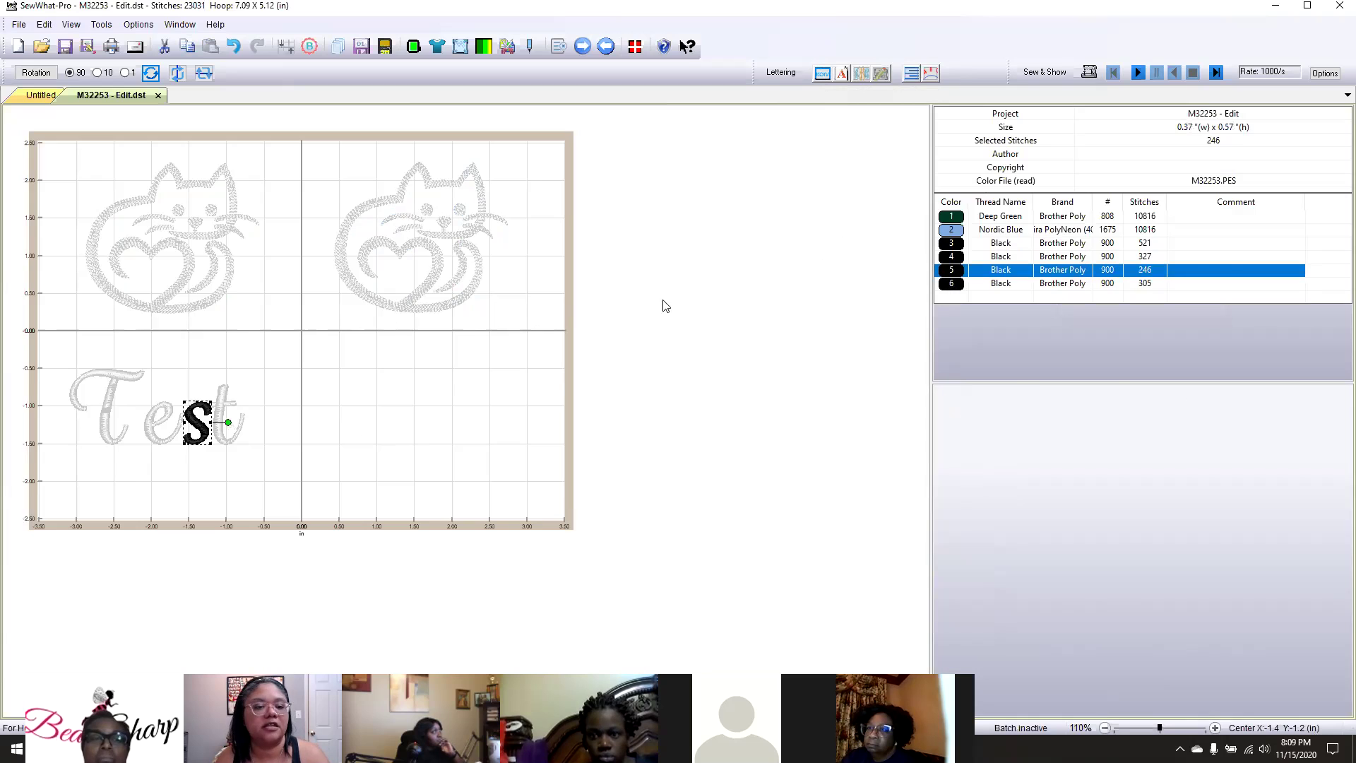
pyautogui.press('Down')
pyautogui.click(273, 448)
pyautogui.moveTo(108, 421); pyautogui.dragTo(127, 420)
pyautogui.click(295, 433)
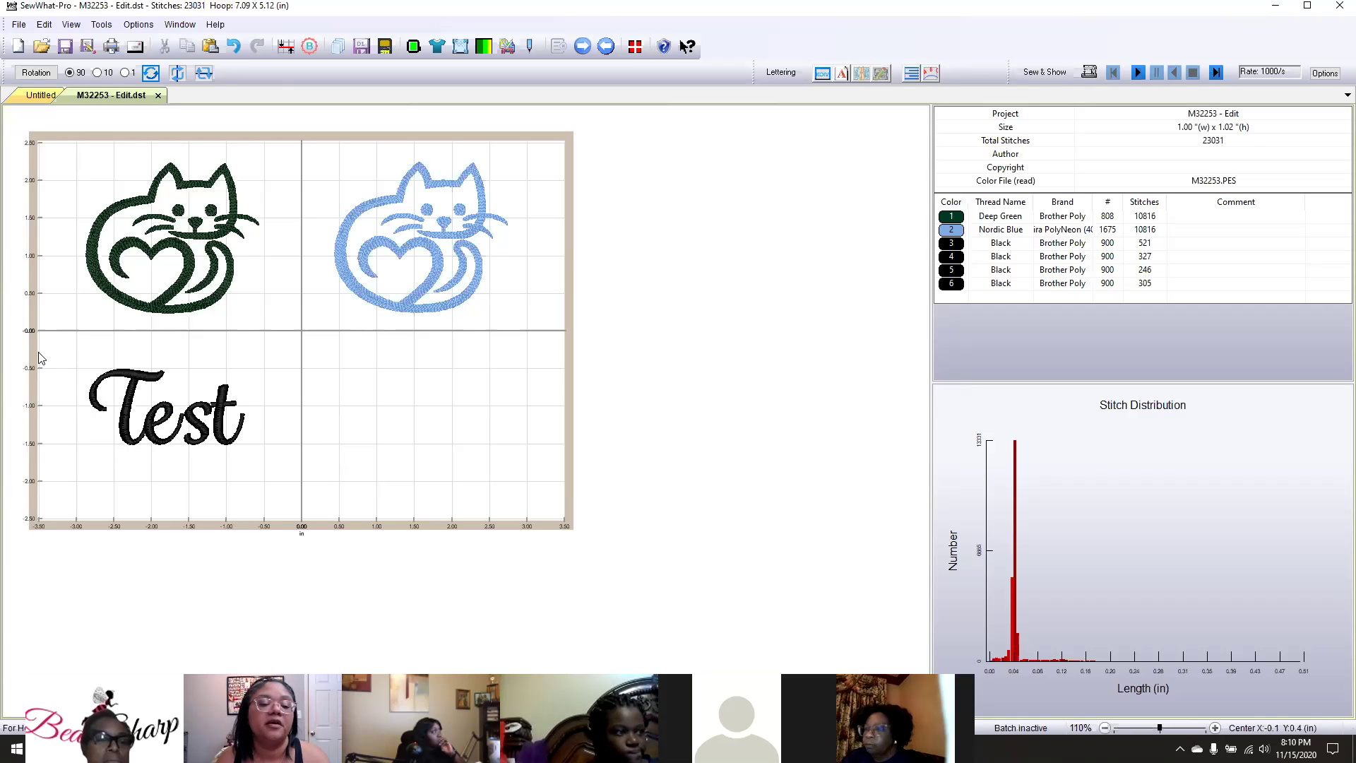
# Recolour the T of Test to Magenta and the e, s and t to Violet from the Brother Poly palette.
pyautogui.click(951, 243)
pyautogui.click(965, 536)
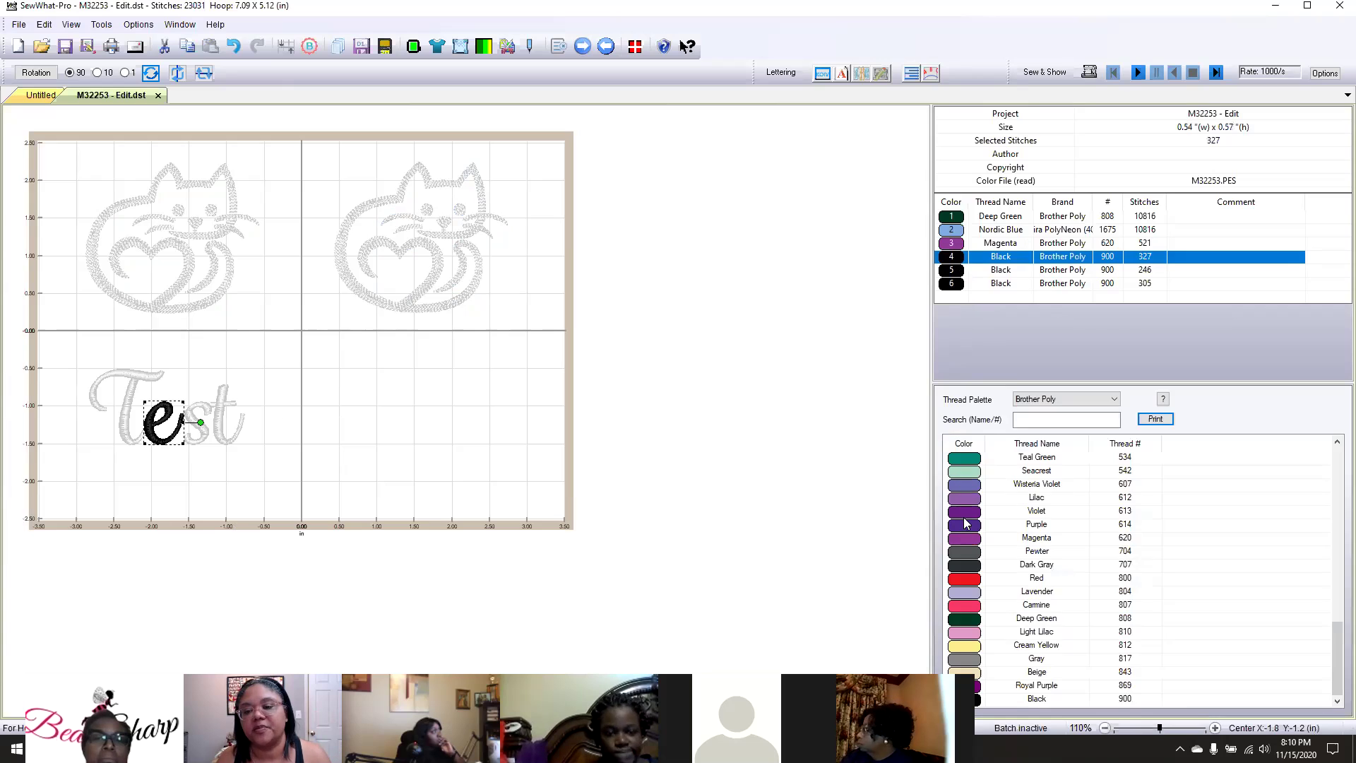
pyautogui.click(965, 511)
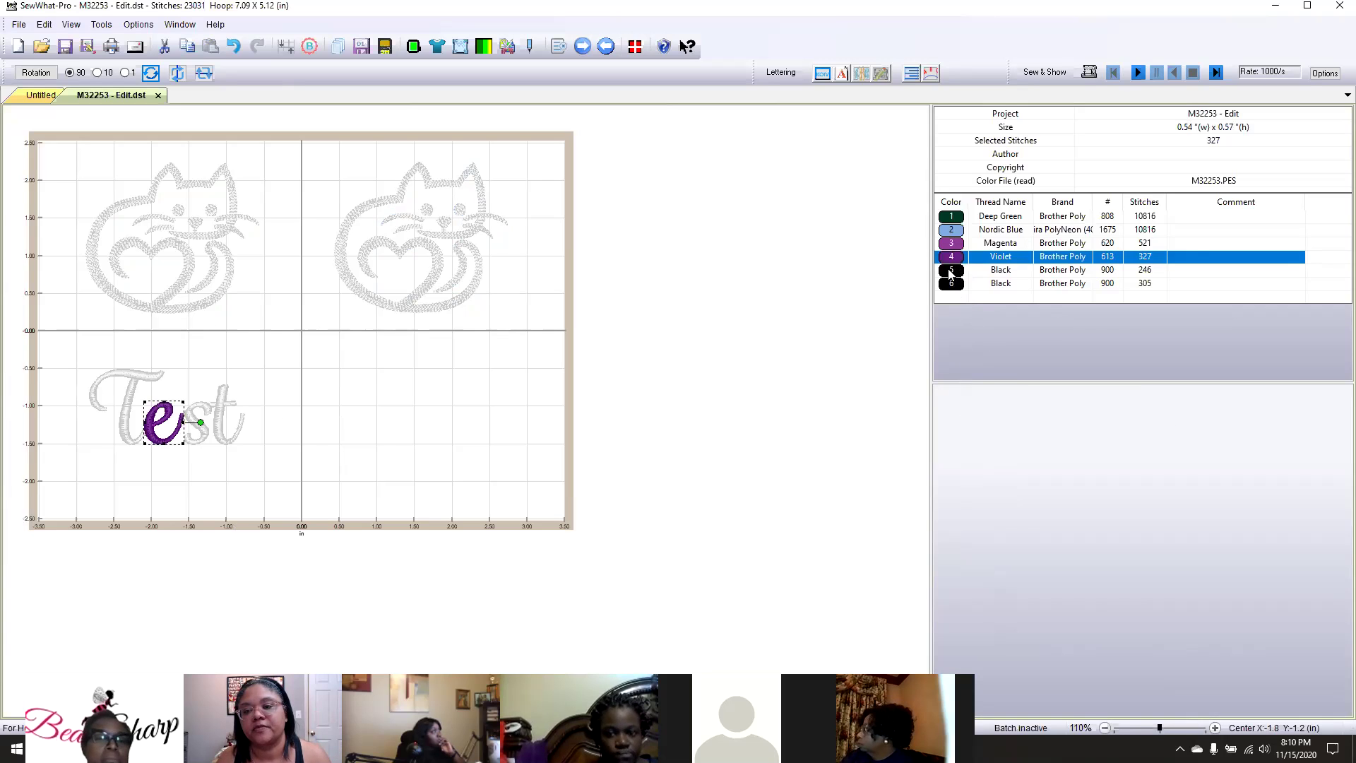
pyautogui.click(951, 272)
pyautogui.click(975, 515)
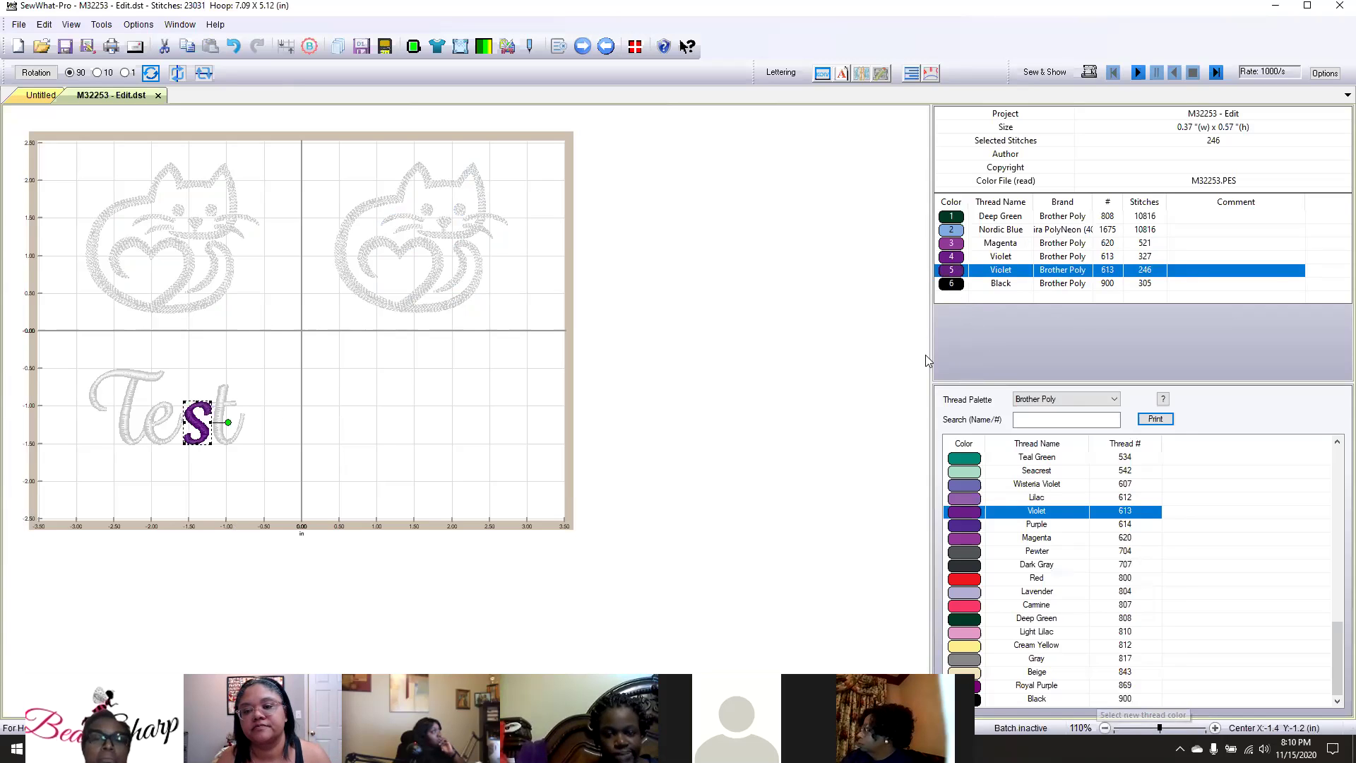
pyautogui.click(951, 286)
pyautogui.click(953, 512)
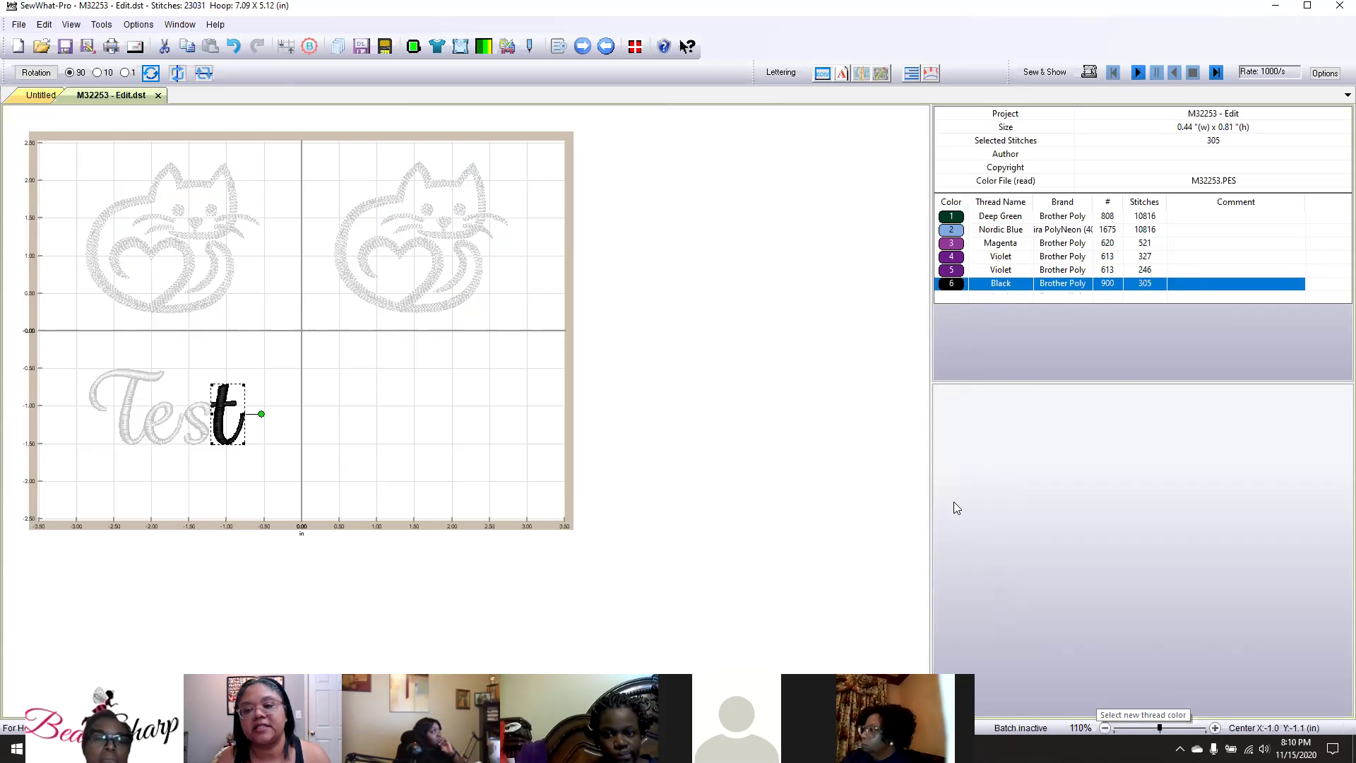
# Recolour the T of Test to Brother Poly Violet to match the other letters.
pyautogui.click(954, 243)
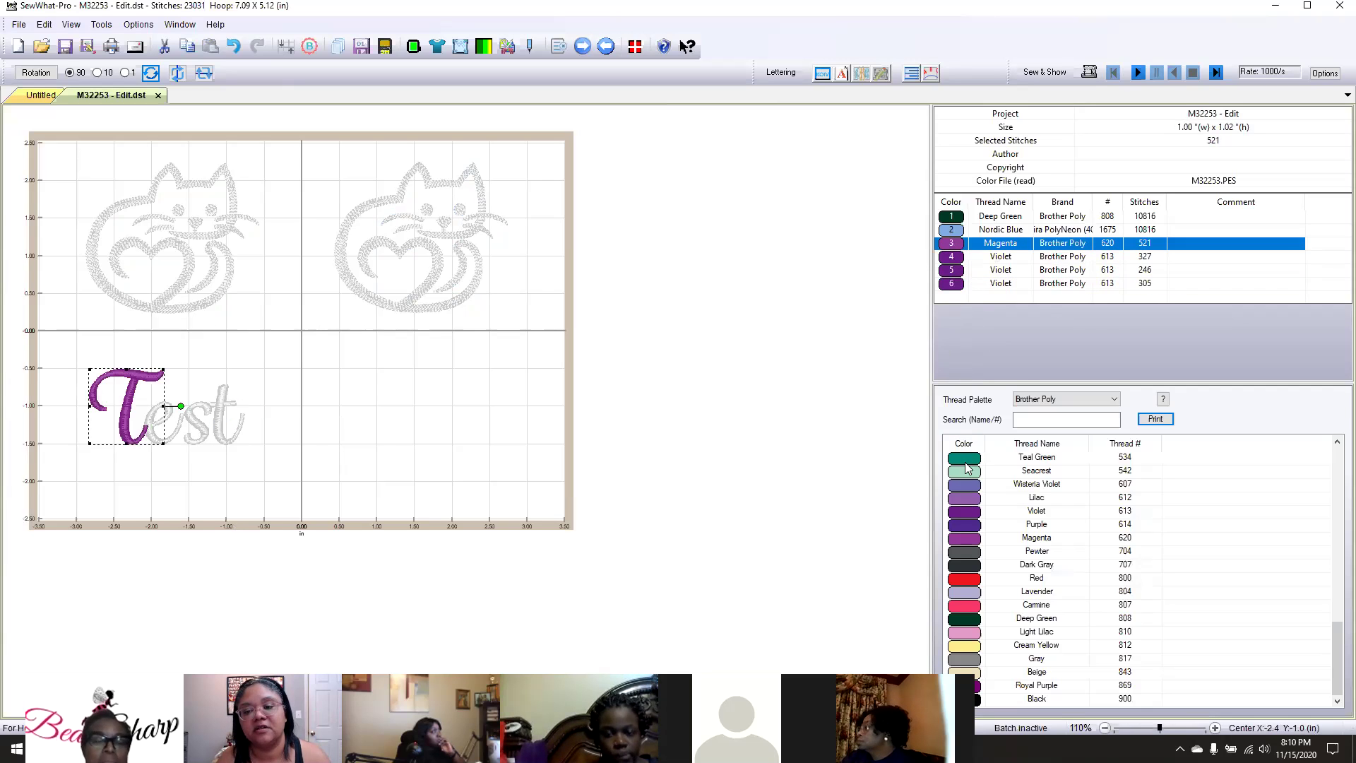
pyautogui.click(966, 512)
pyautogui.click(485, 417)
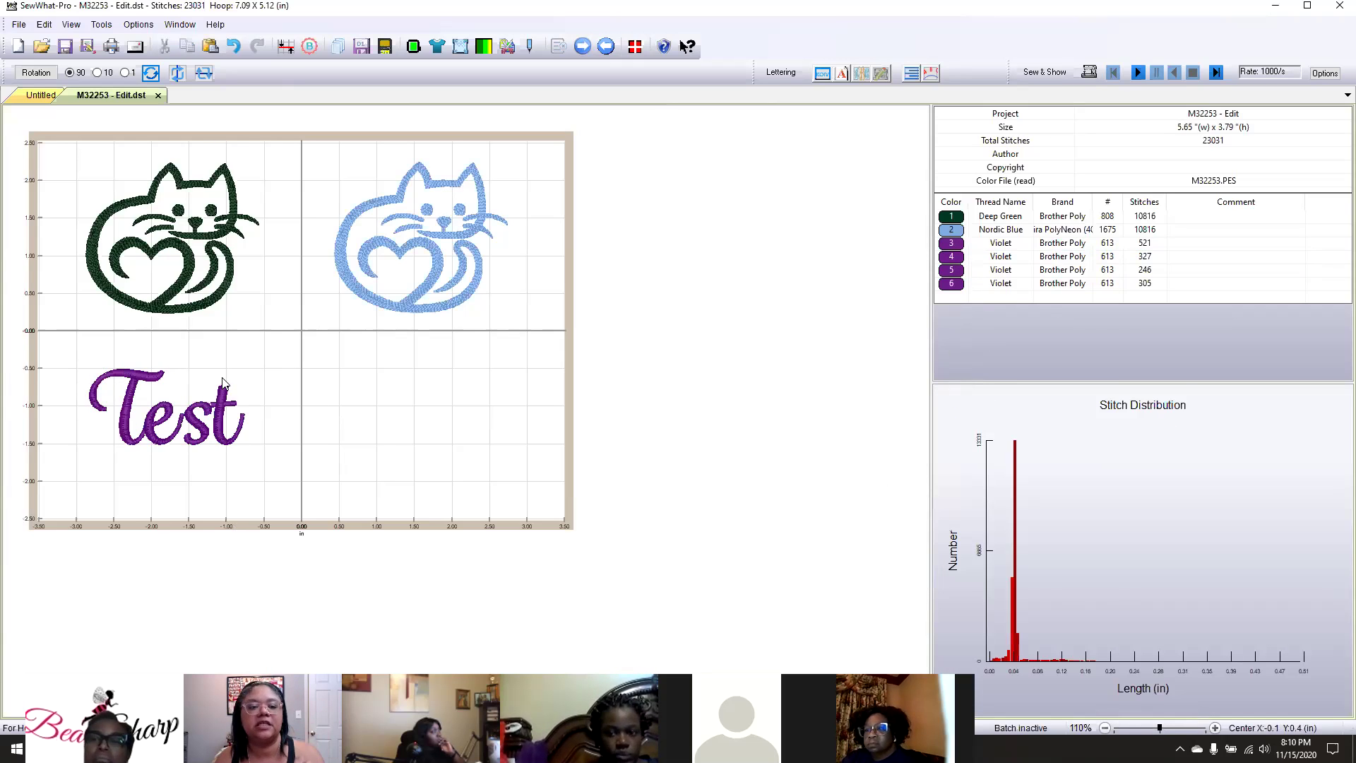
# Examine the separate Violet thread entries for the T, e and s of Test.
pyautogui.click(952, 244)
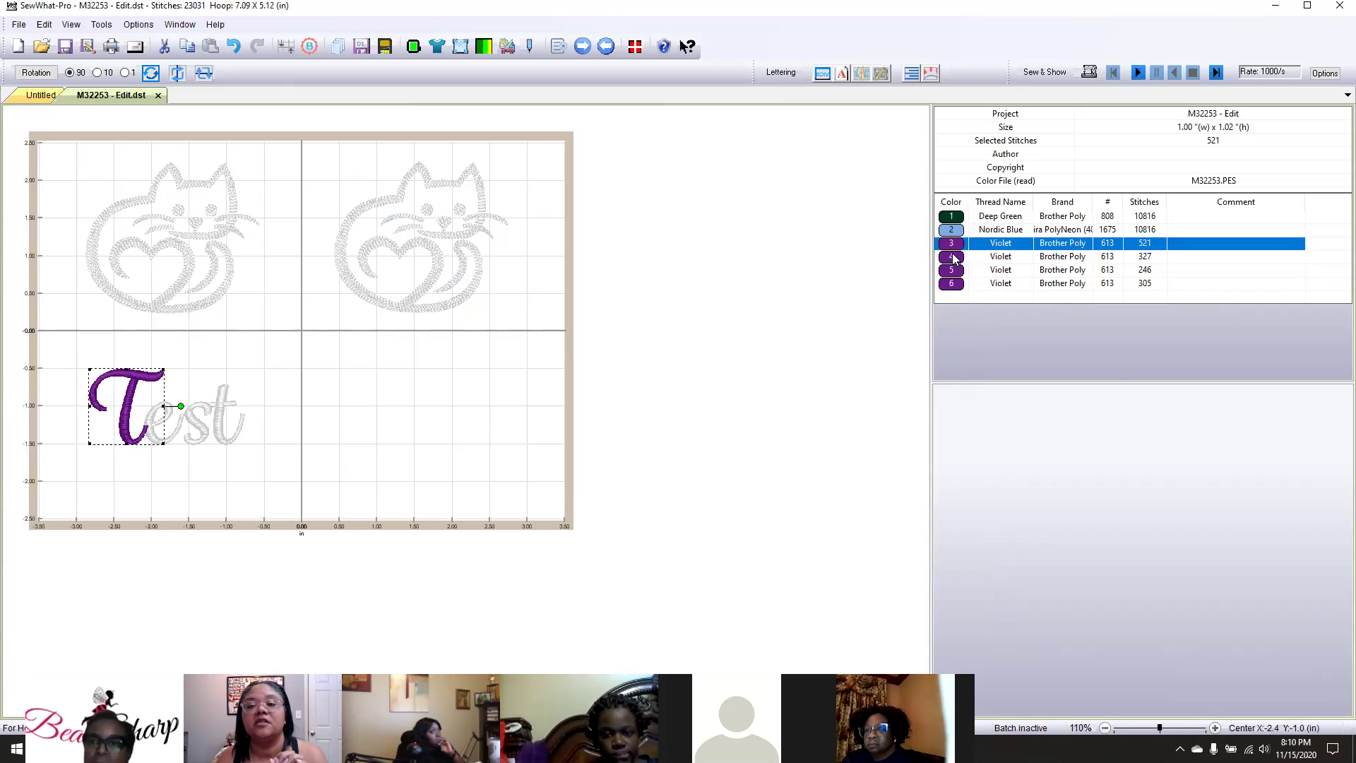
pyautogui.click(954, 257)
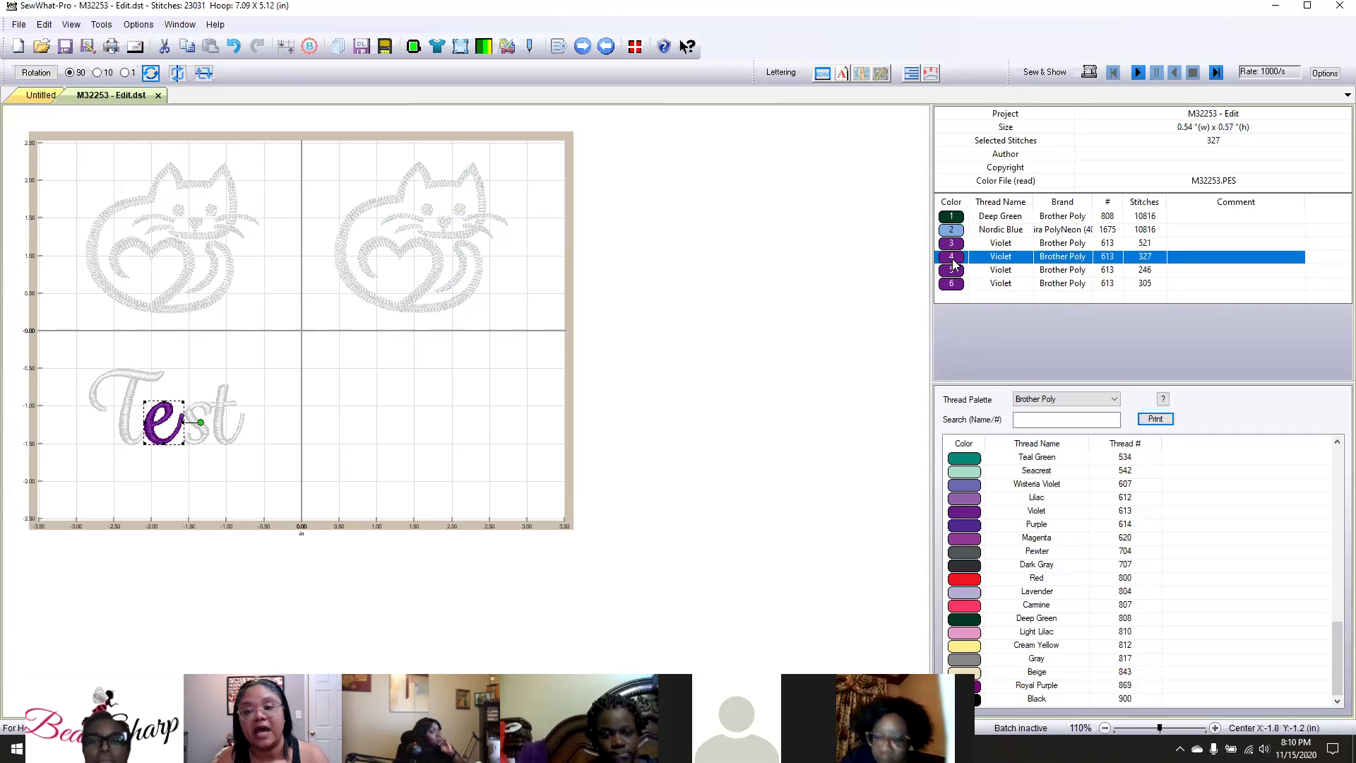
pyautogui.click(956, 273)
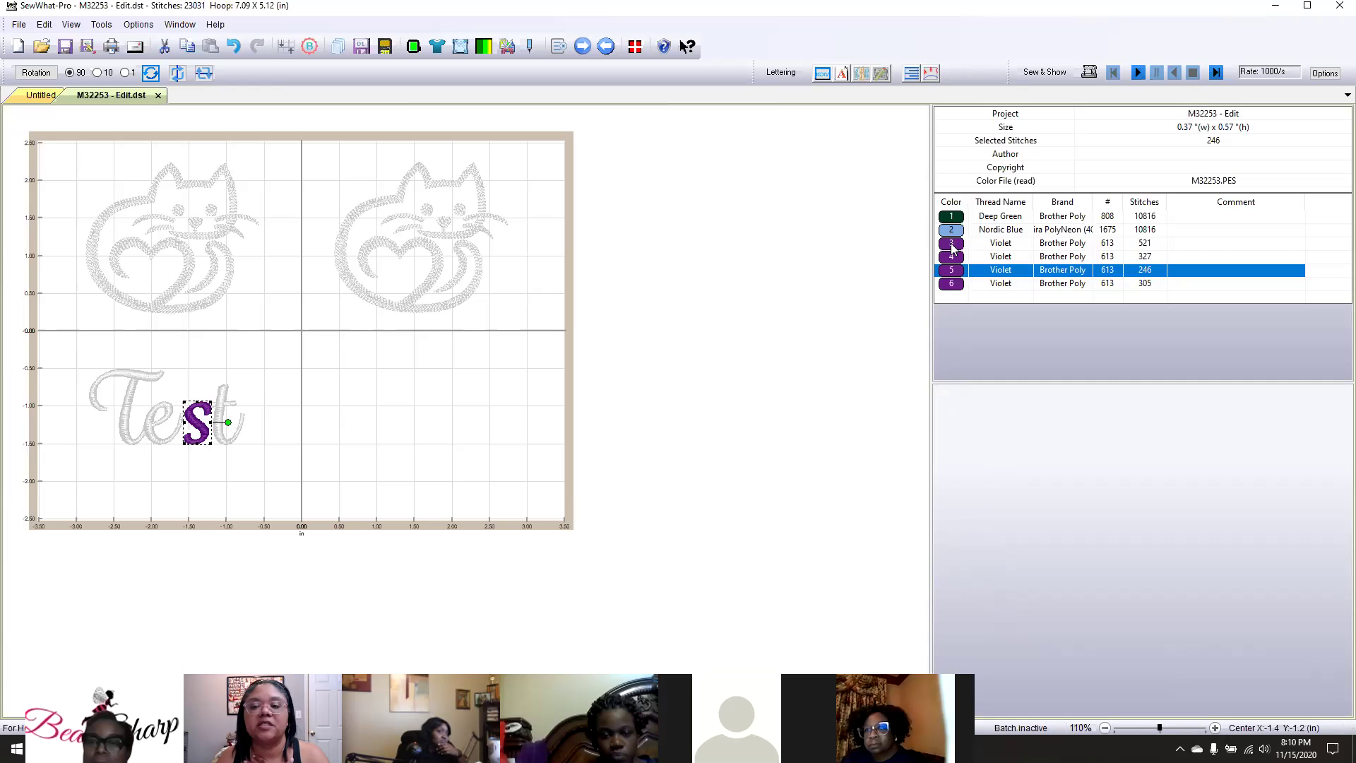
pyautogui.click(952, 245)
pyautogui.doubleClick(953, 261)
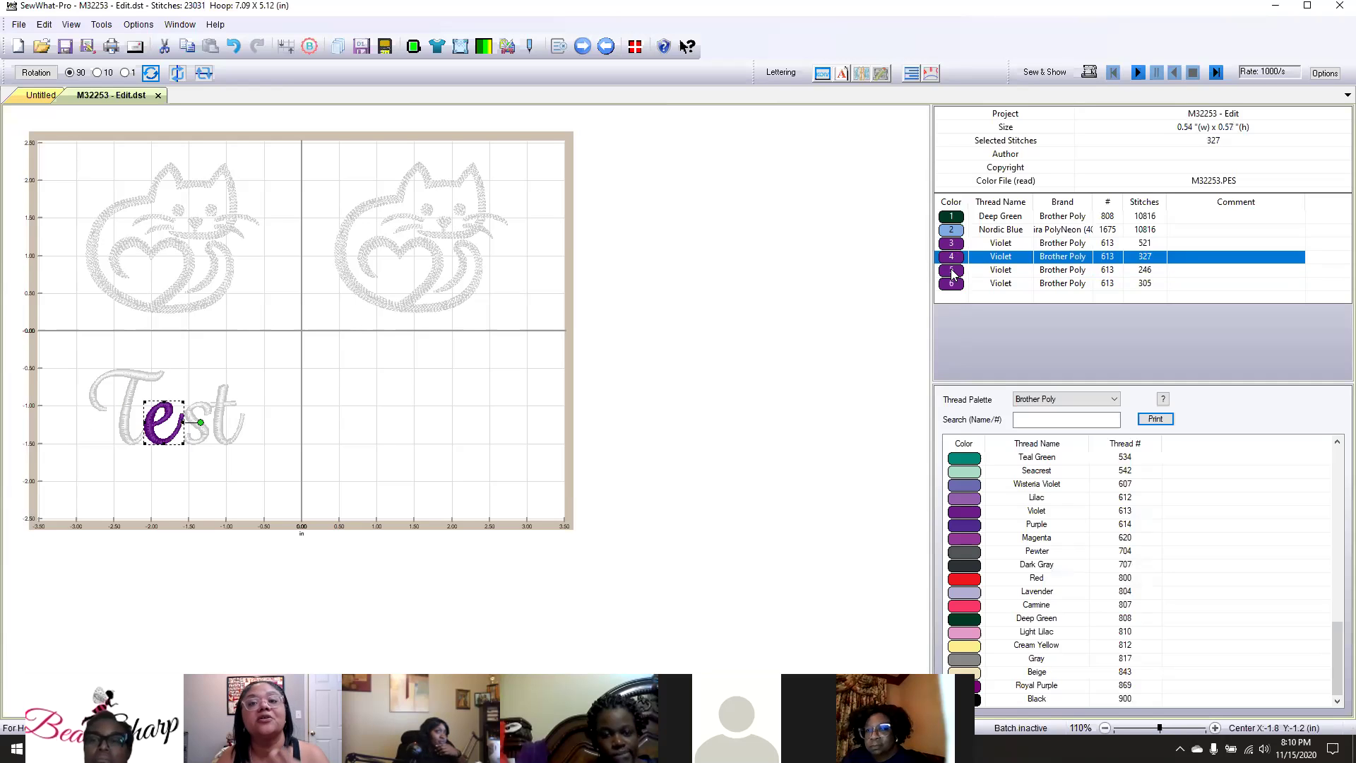
pyautogui.click(952, 272)
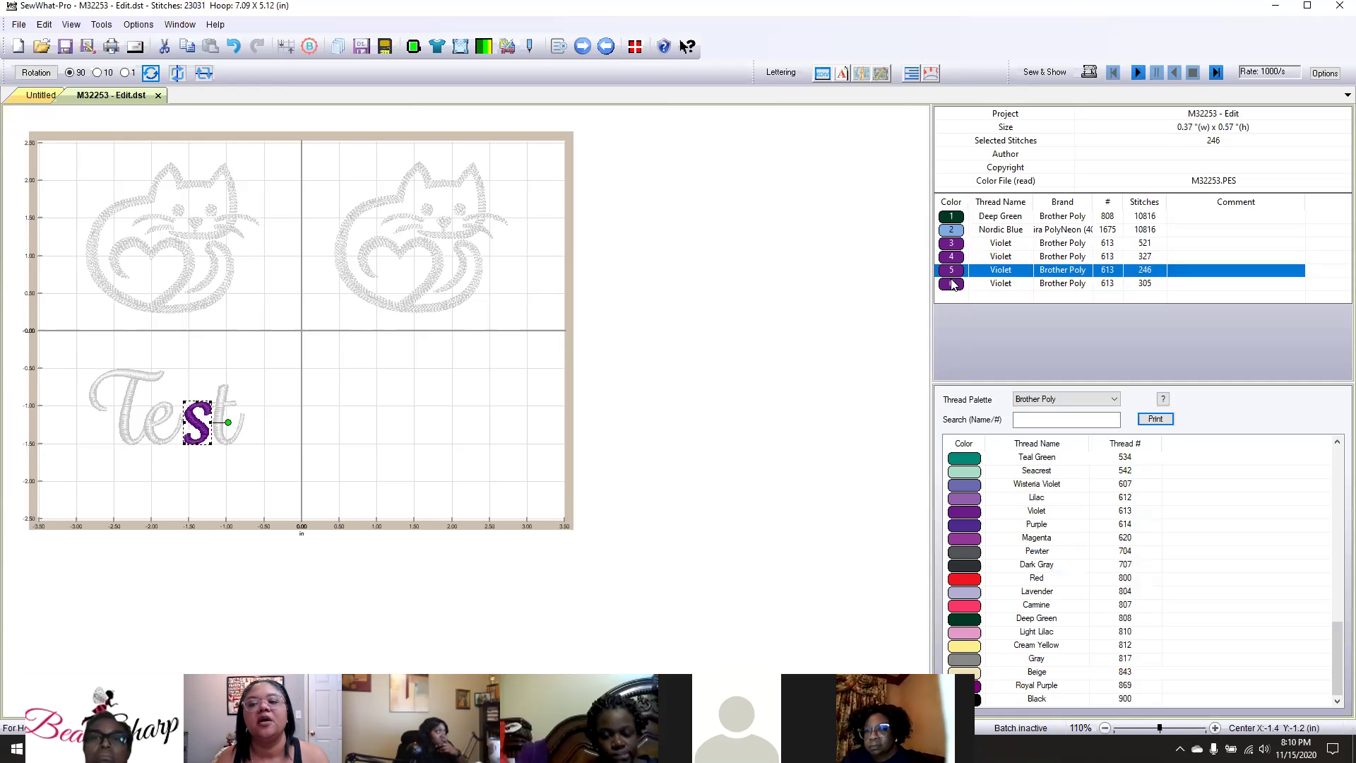
# Join all adjacent threads of the same color and select the combined Violet thread.
pyautogui.click(45, 26)
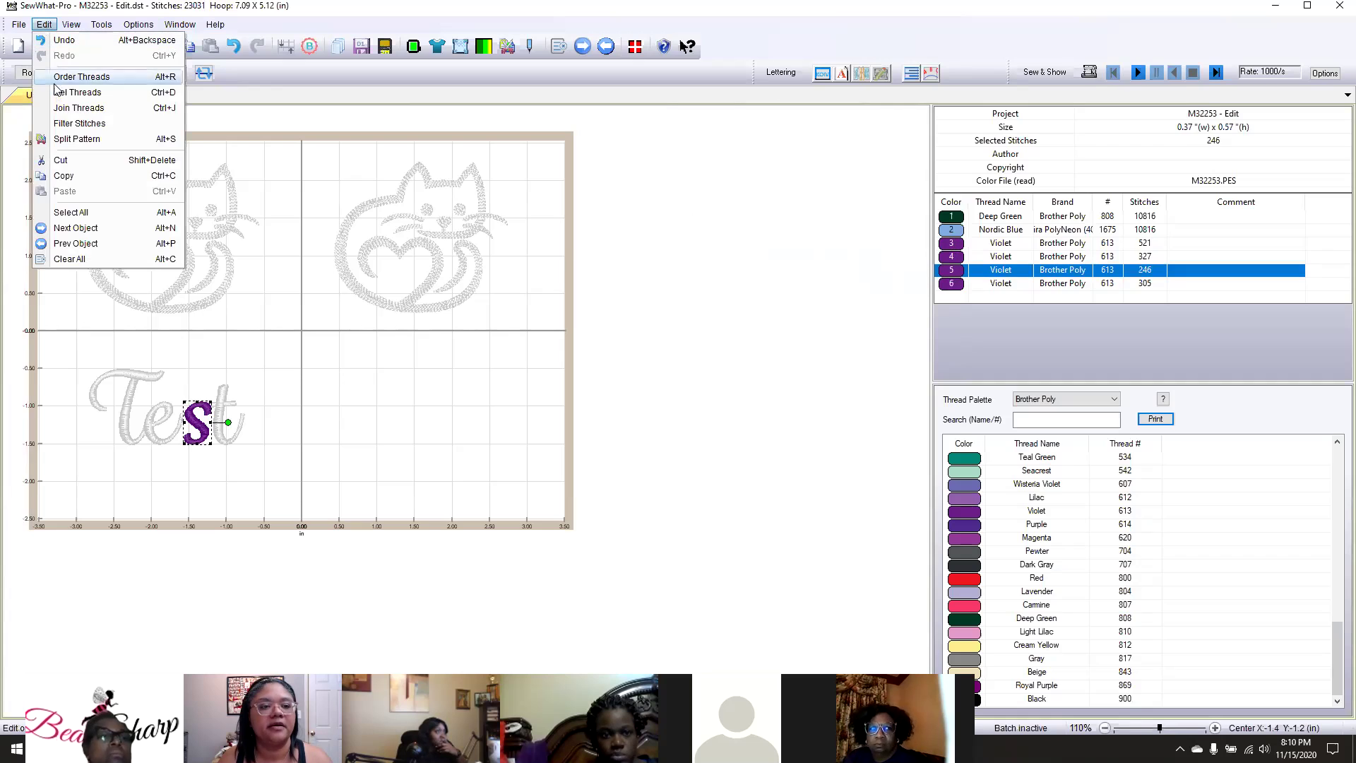
pyautogui.click(56, 107)
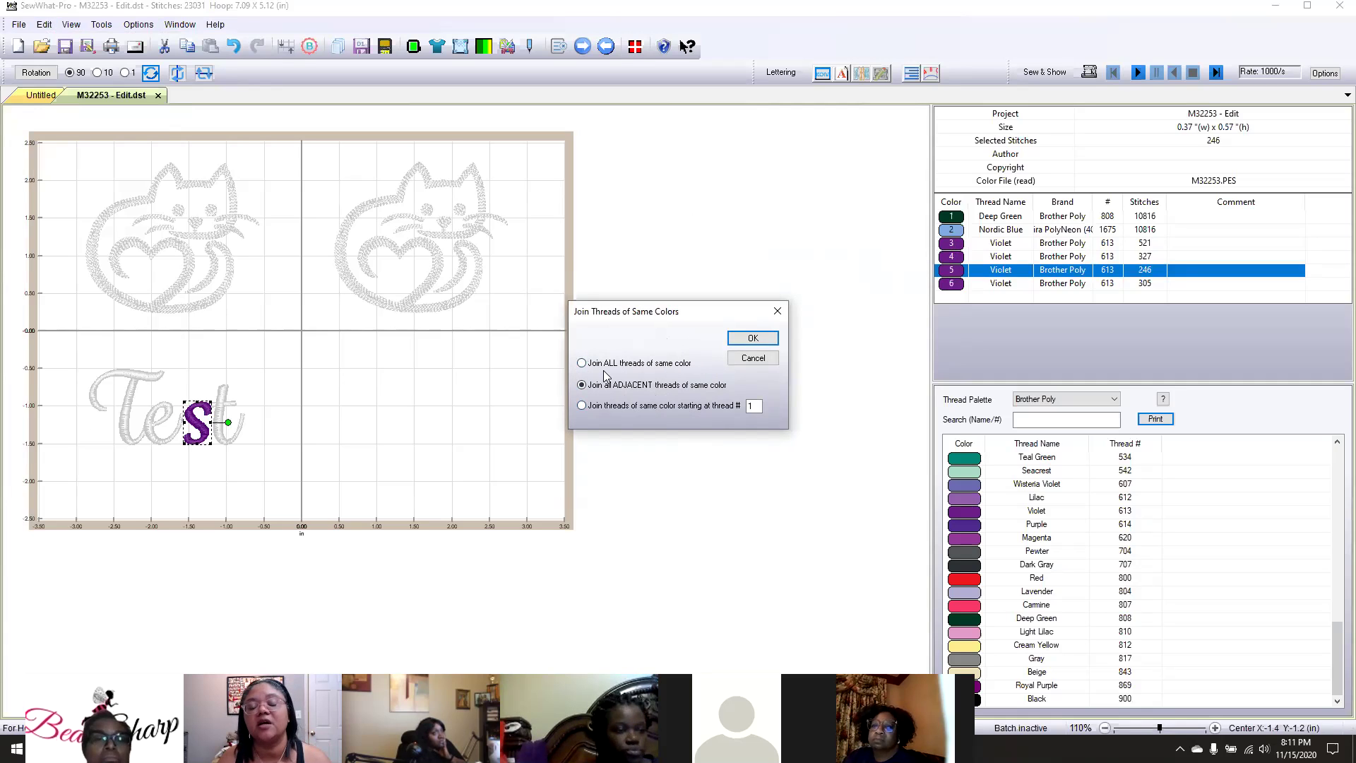
pyautogui.click(738, 342)
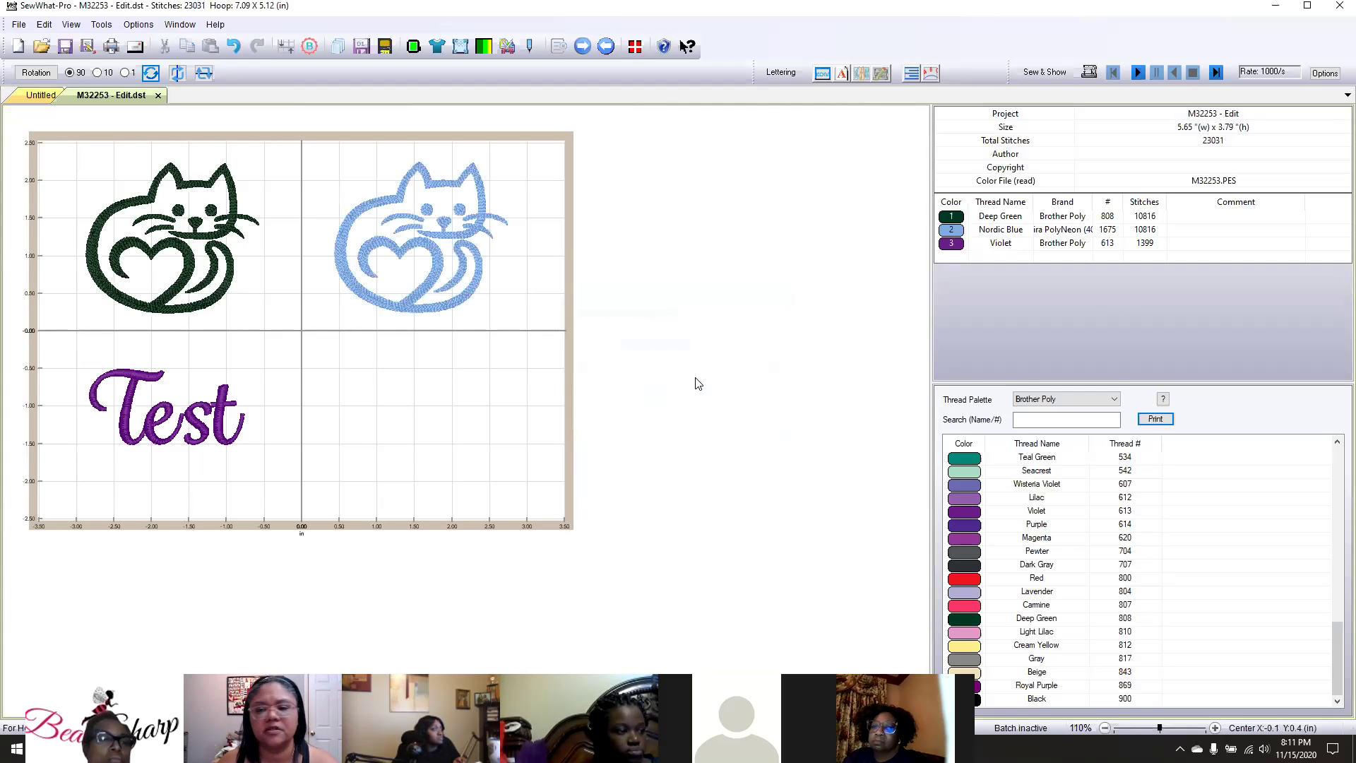
pyautogui.click(959, 246)
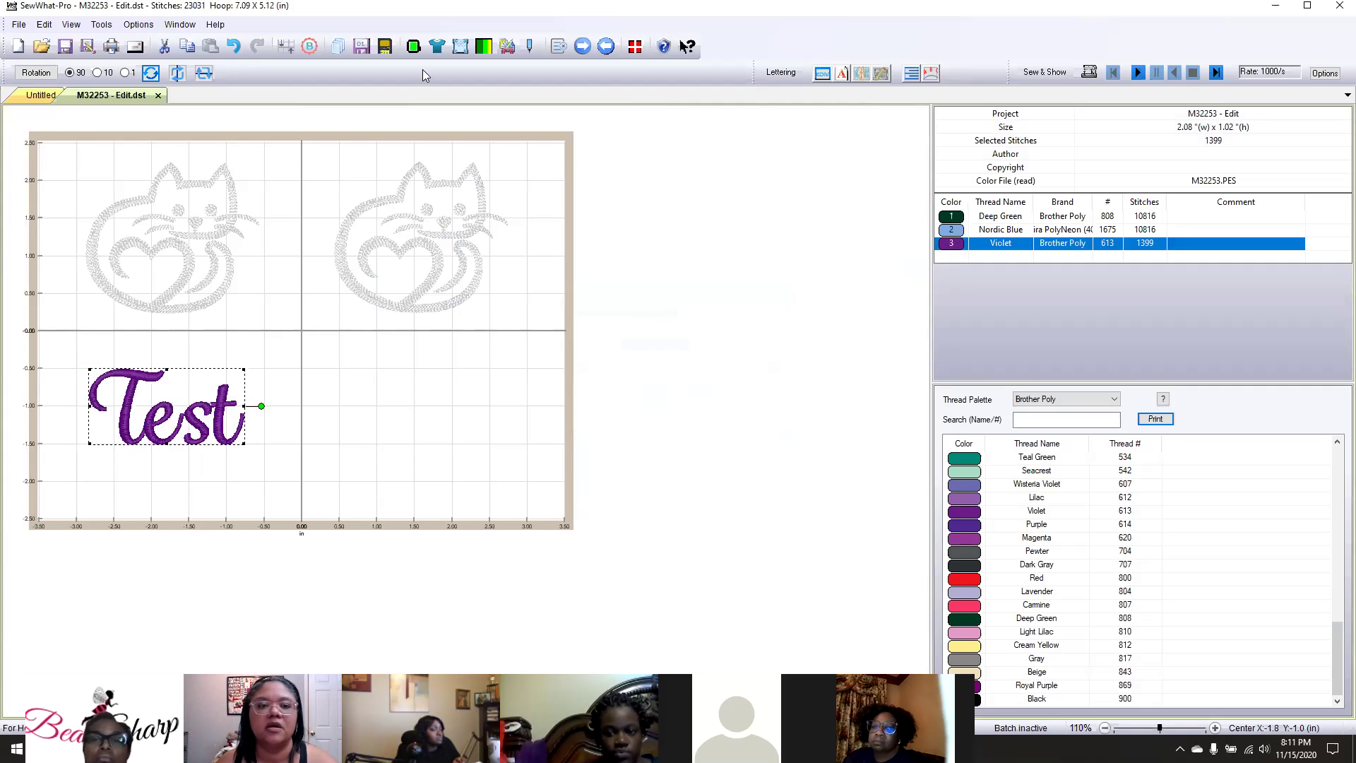
# Undo the joining of the Violet threads and clear the selection.
pyautogui.click(233, 46)
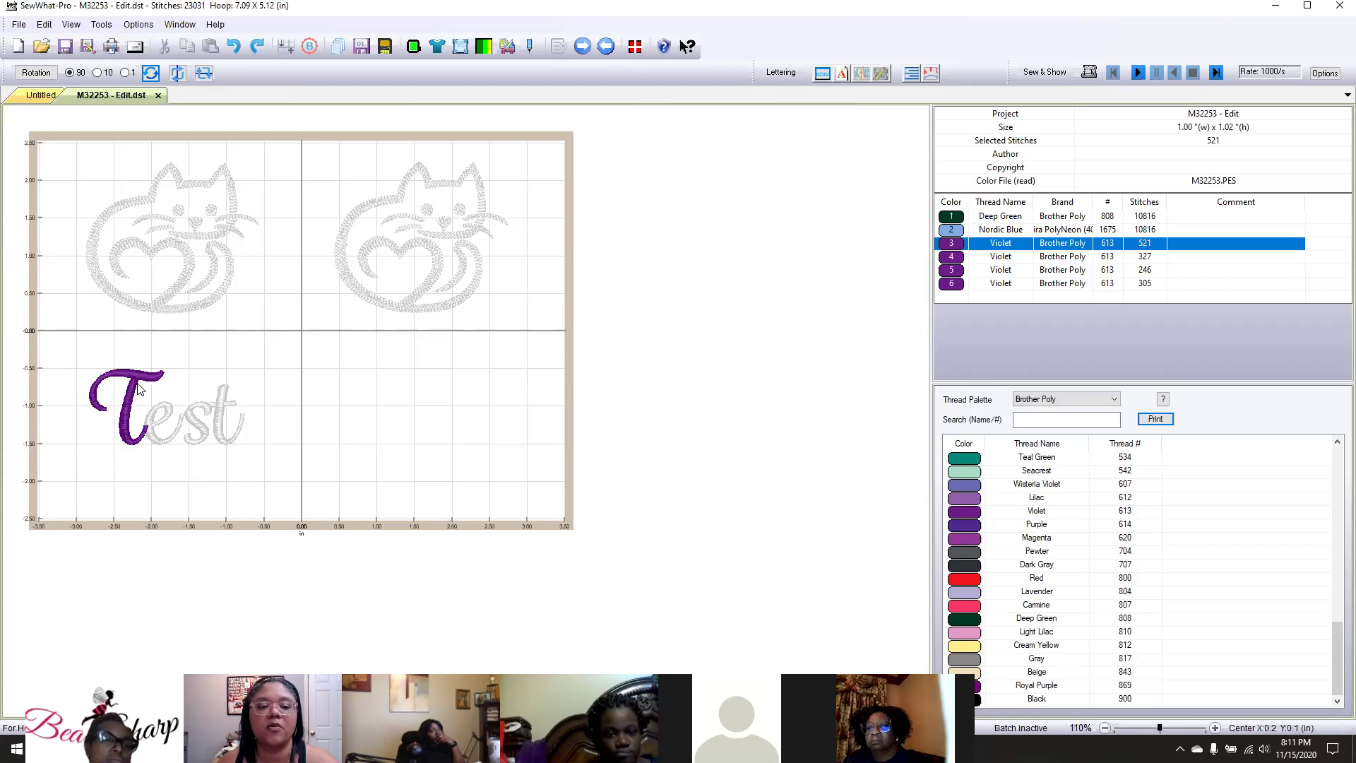
pyautogui.click(176, 475)
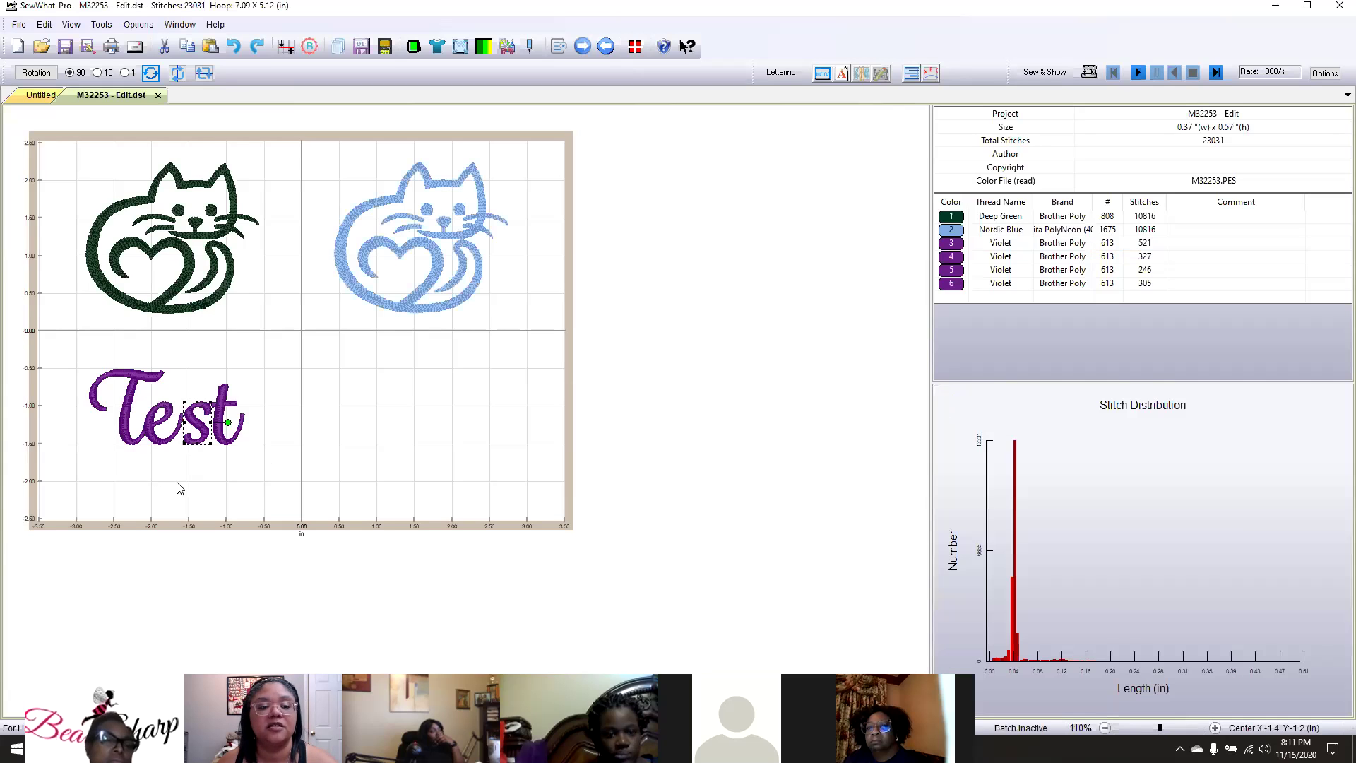
pyautogui.click(424, 441)
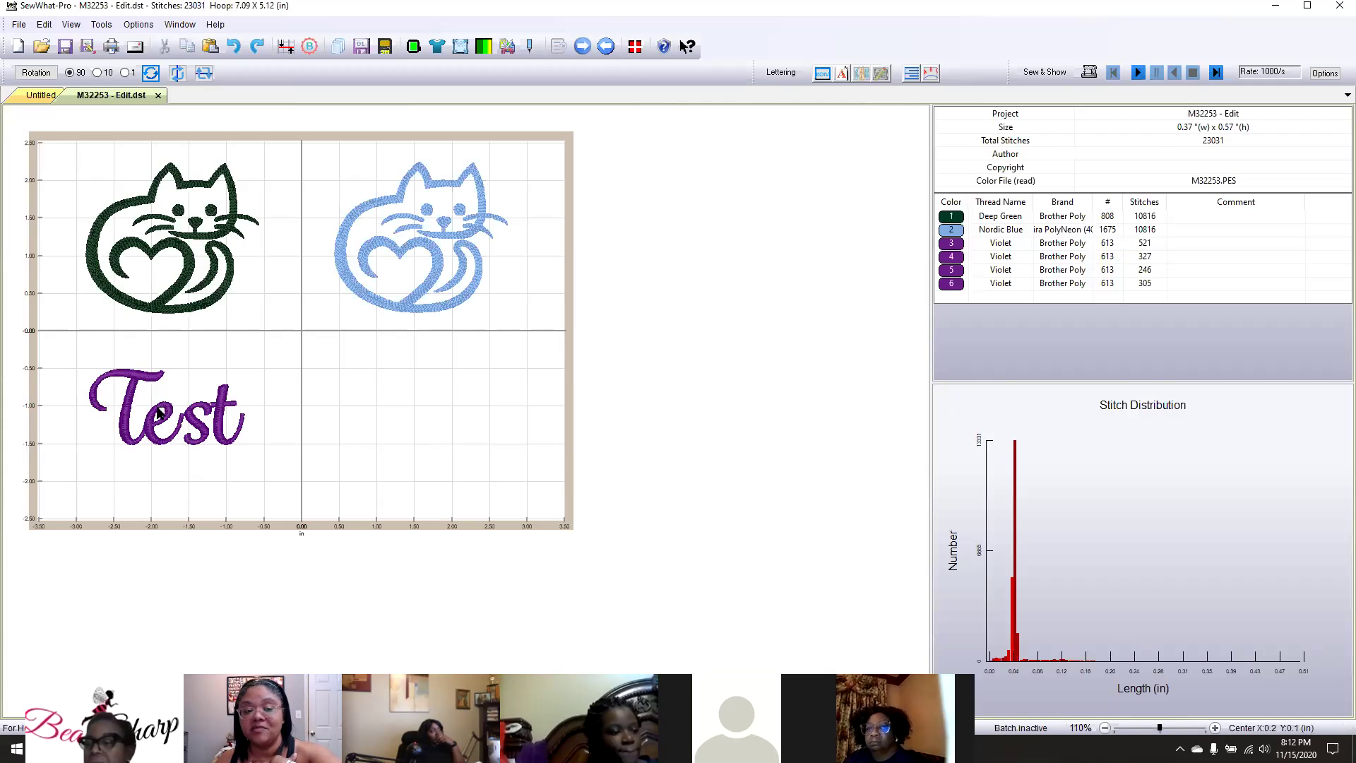
# Delete the Test lettering below the dark green cat from the design.
pyautogui.moveTo(288, 449); pyautogui.dragTo(68, 366)
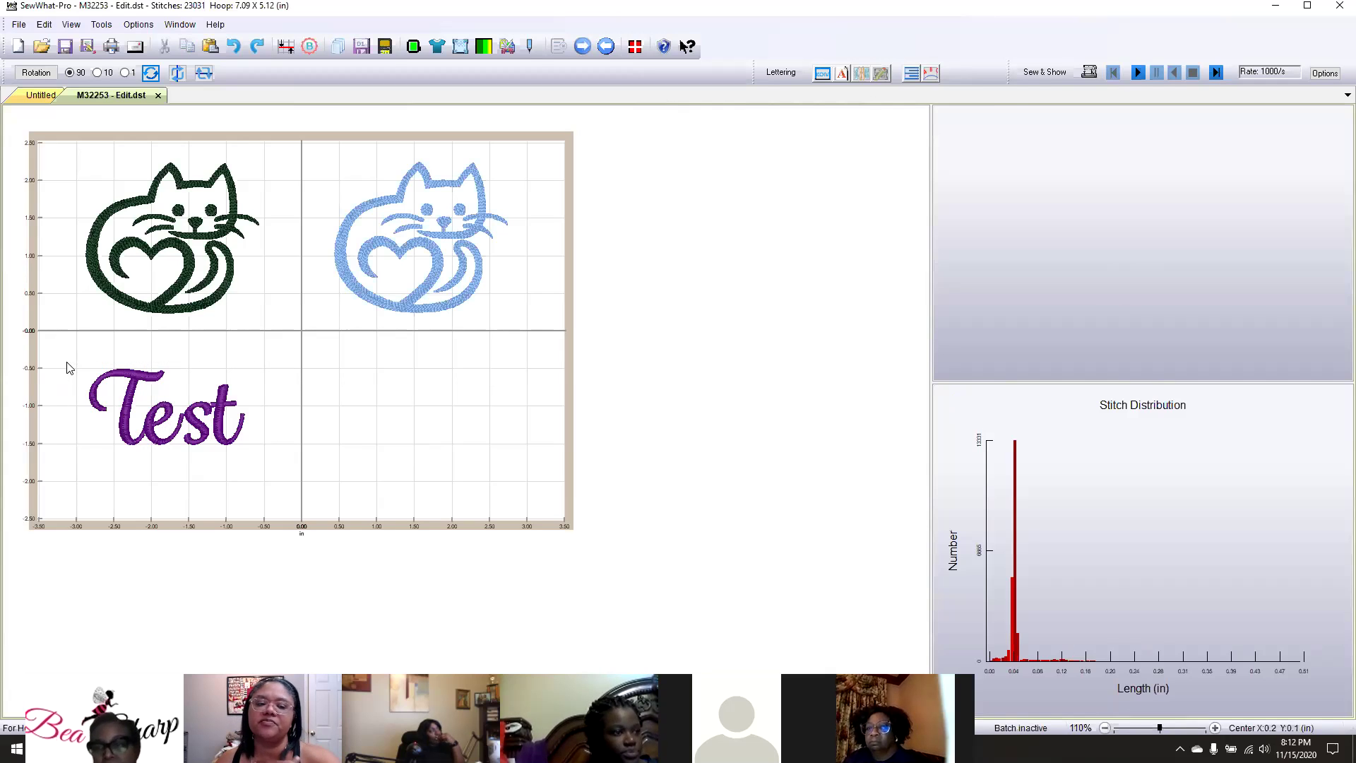
pyautogui.press('Delete')
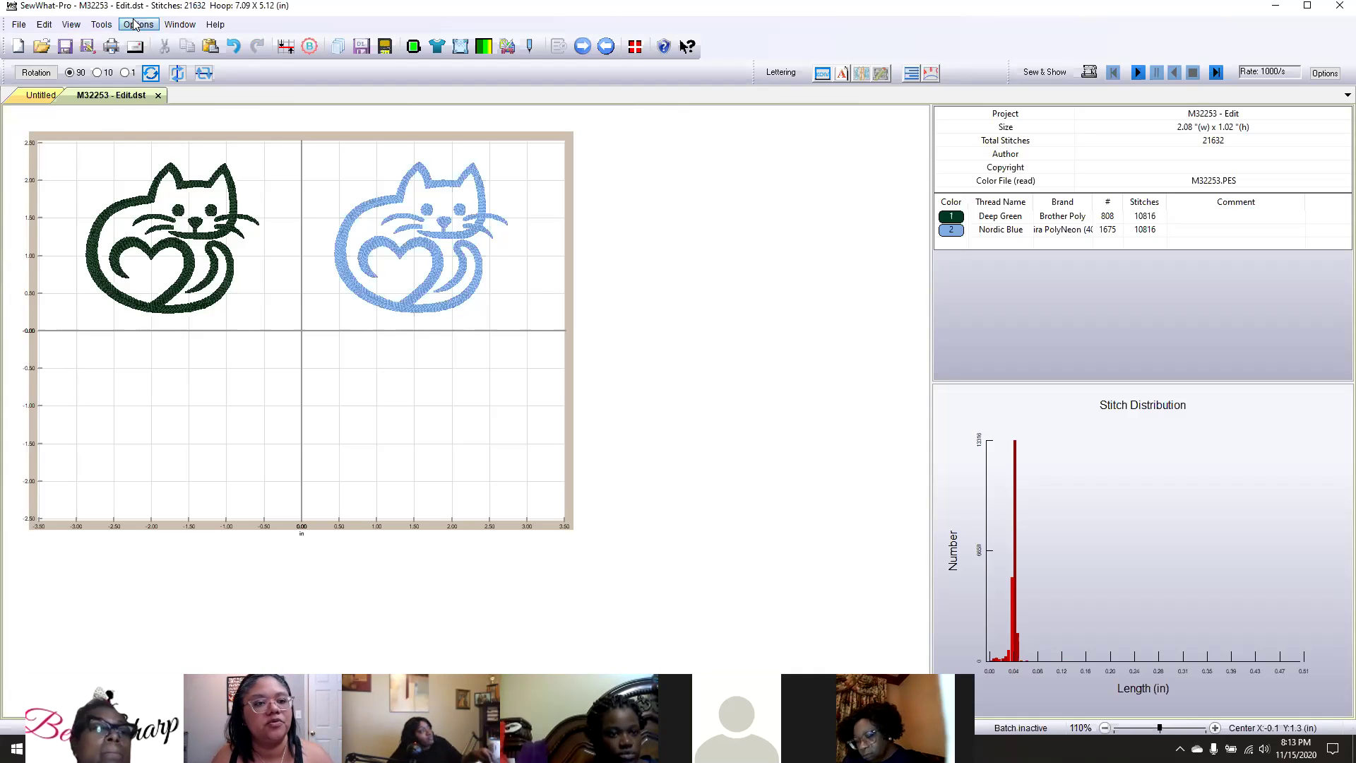
# Open the Emb Lettering tool, look through its list of mapped fonts and font-mapping option, and close it.
pyautogui.click(100, 25)
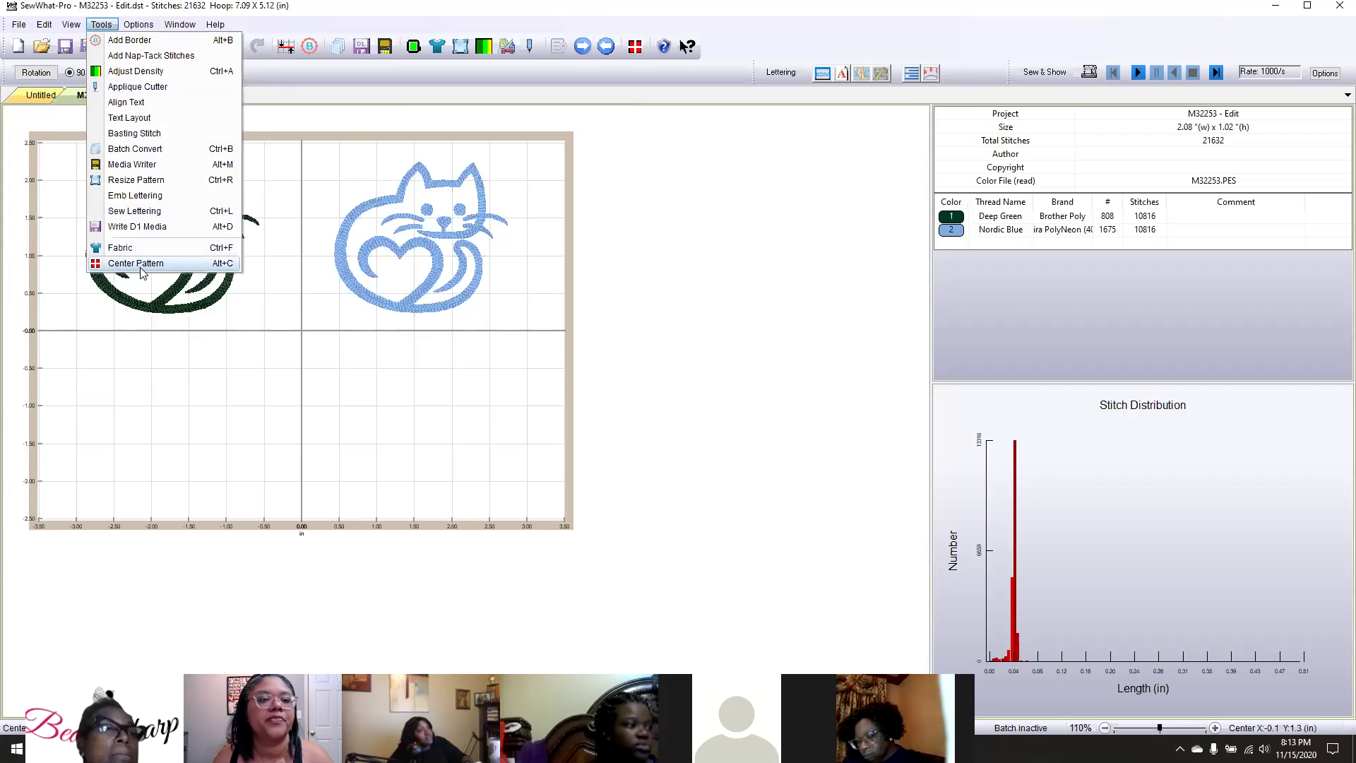
pyautogui.click(135, 197)
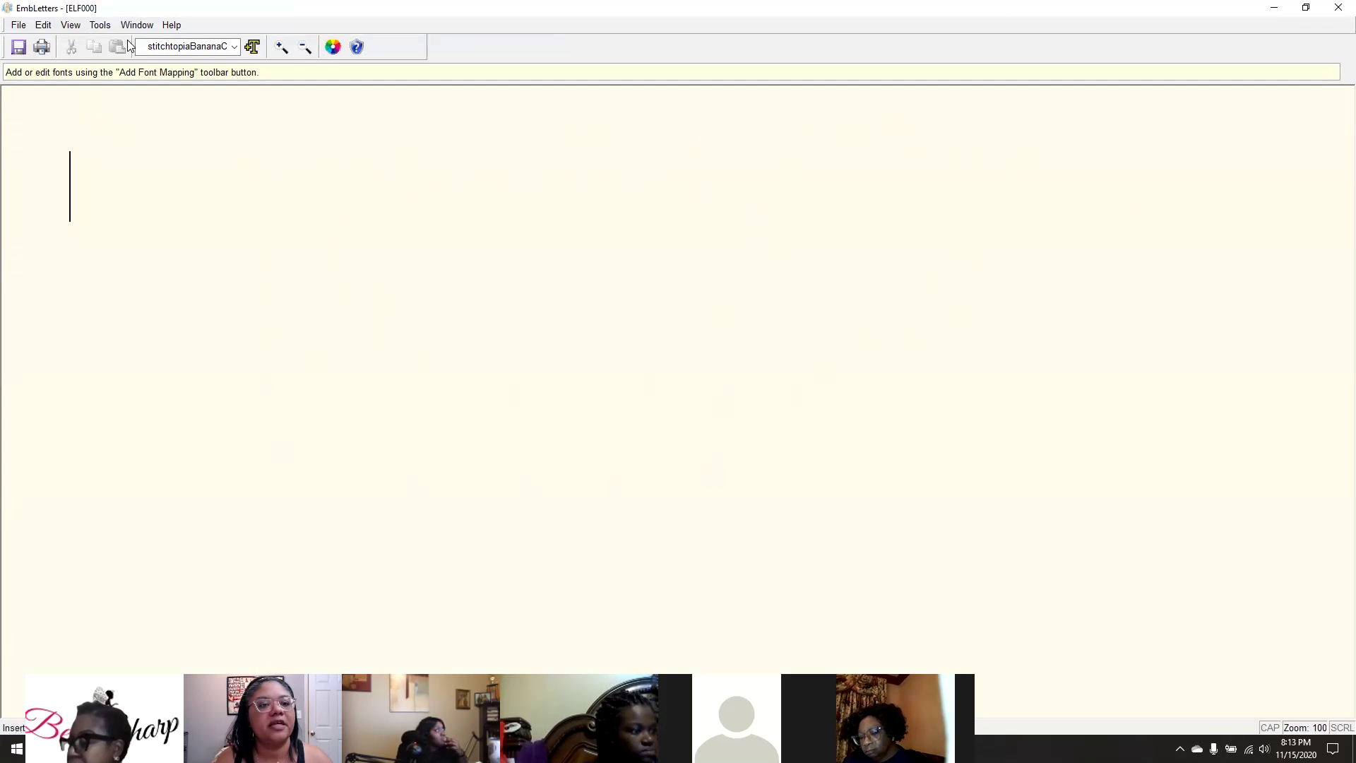
pyautogui.click(235, 46)
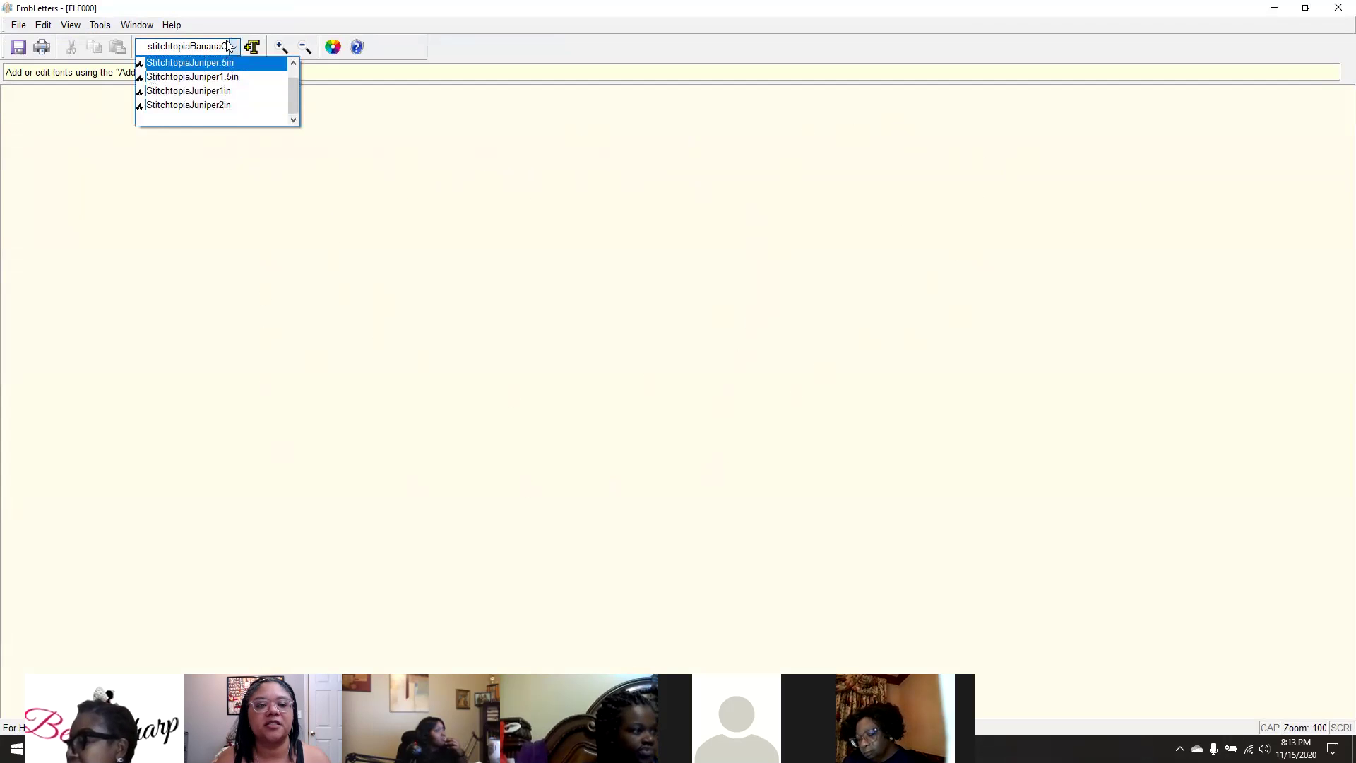
pyautogui.moveTo(295, 89); pyautogui.dragTo(296, 72)
pyautogui.click(262, 5)
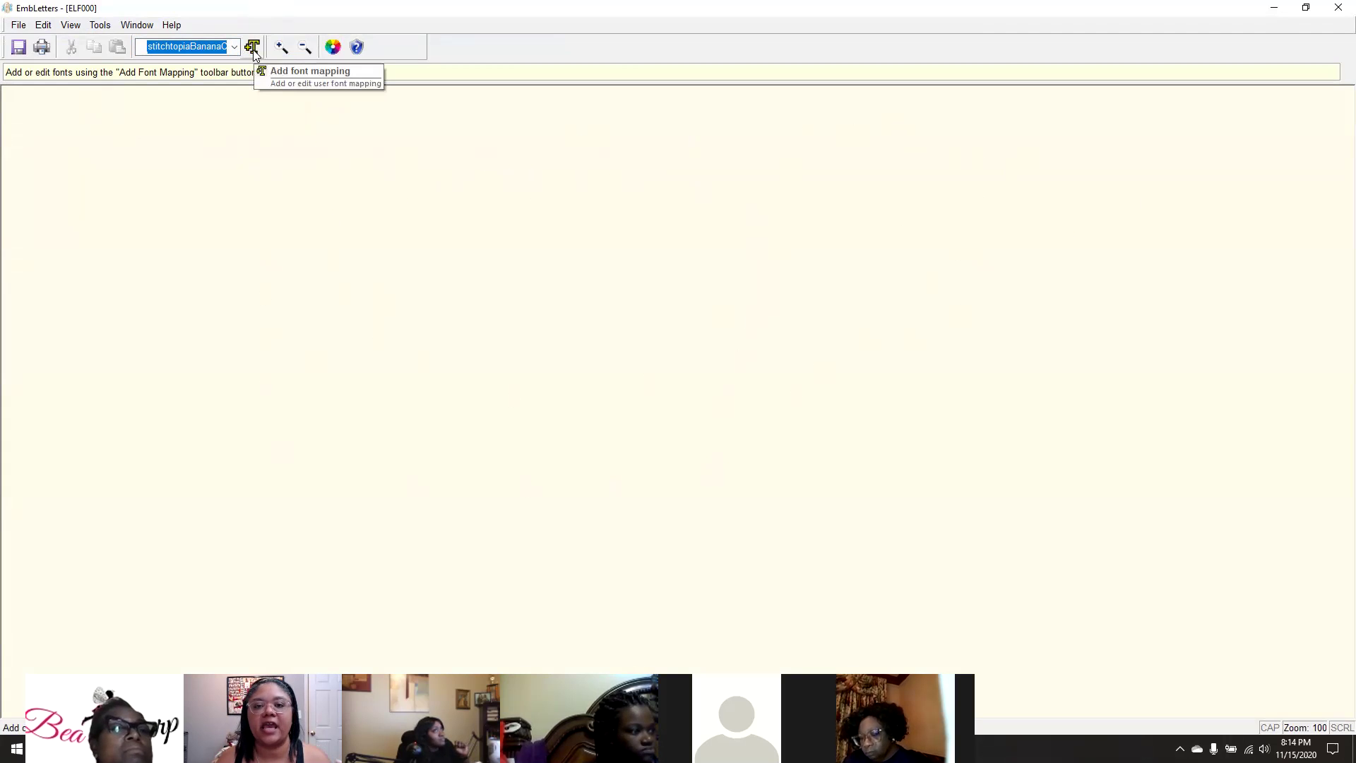
pyautogui.click(1338, 6)
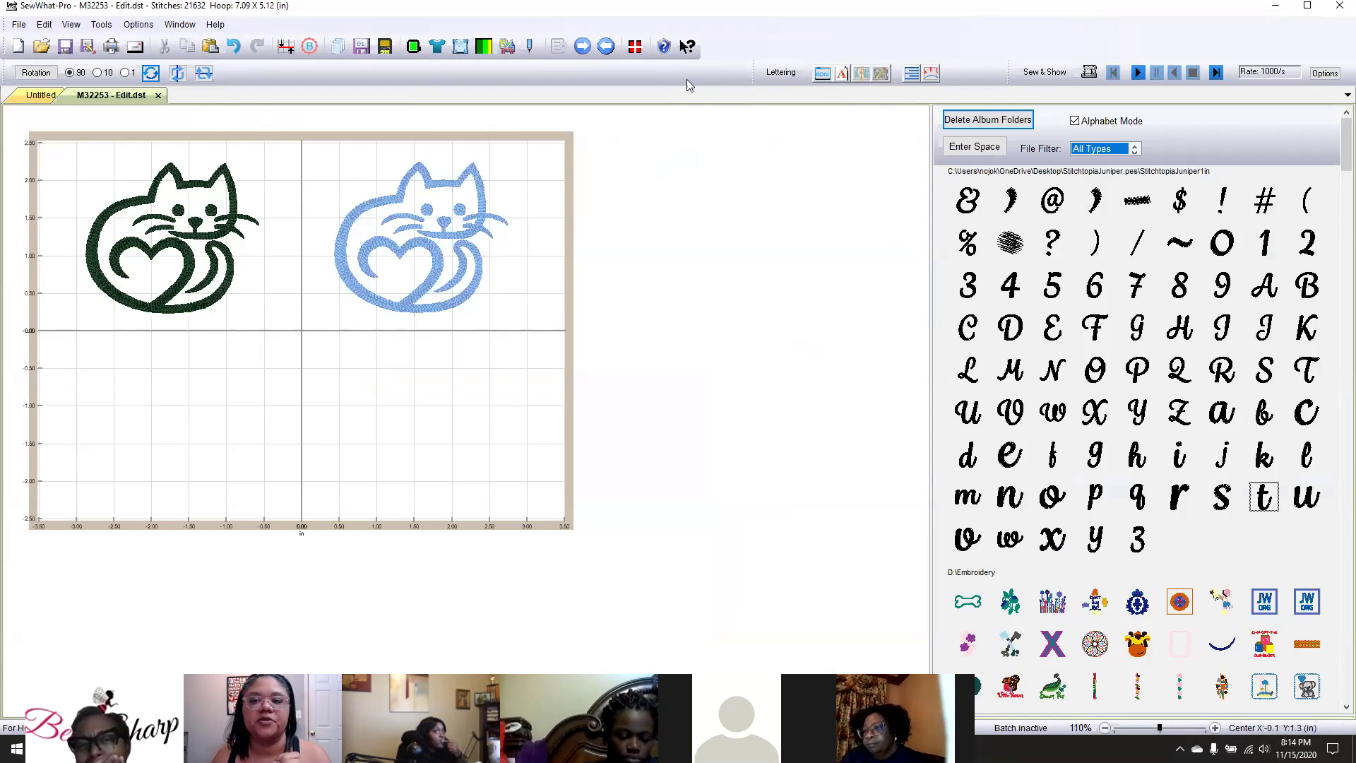
# Hide the lettering album and browse the size subfolders and letter files in the desktop folder StitchtopiaJuniper.pes for opening a file.
pyautogui.click(820, 75)
pyautogui.click(19, 24)
pyautogui.click(39, 77)
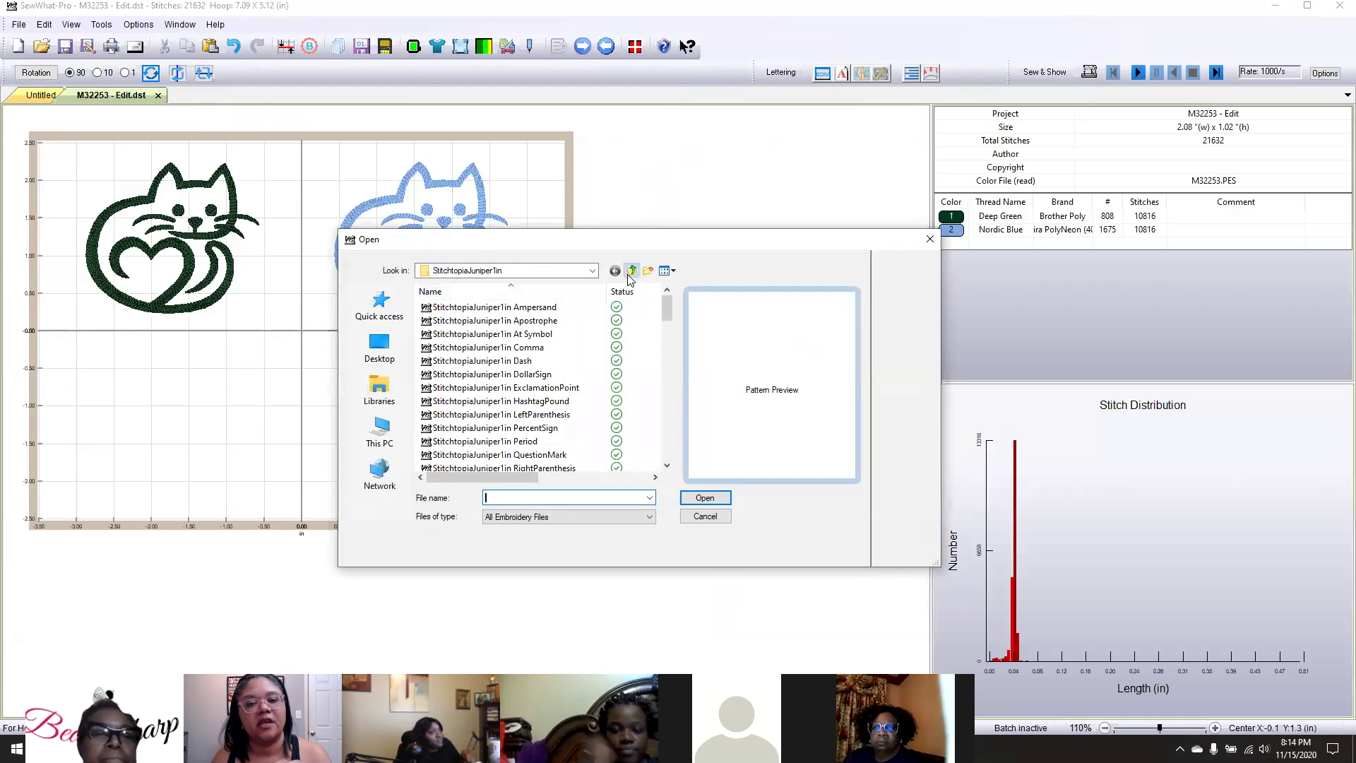
pyautogui.click(631, 271)
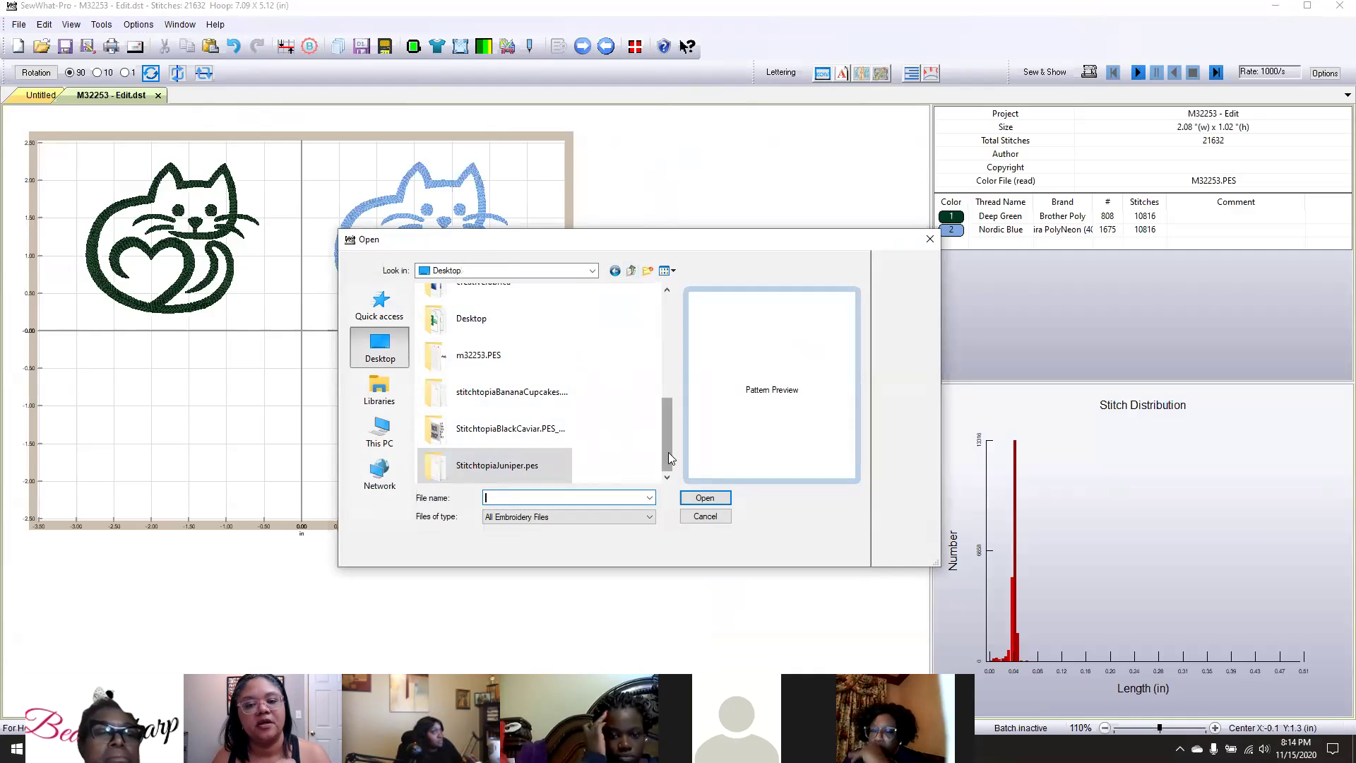
pyautogui.doubleClick(506, 466)
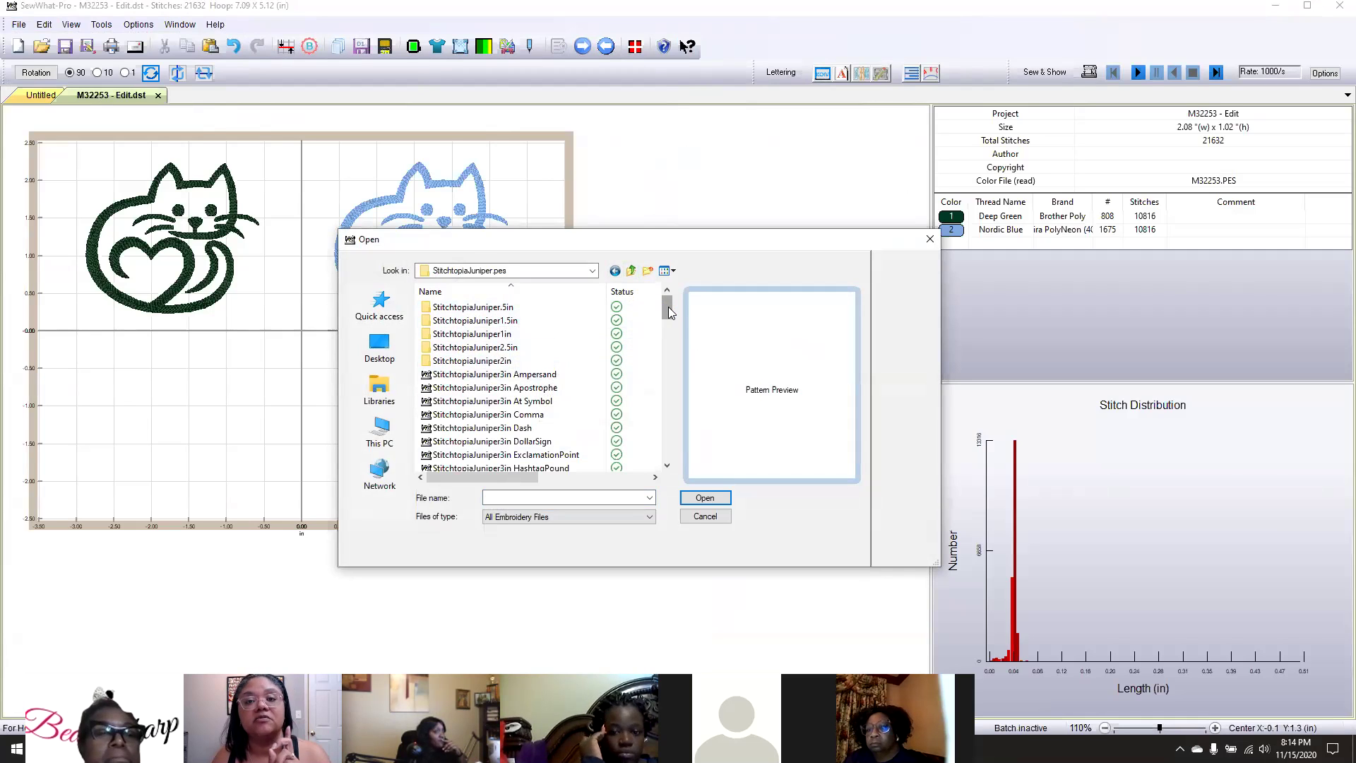
pyautogui.moveTo(669, 308); pyautogui.dragTo(668, 411)
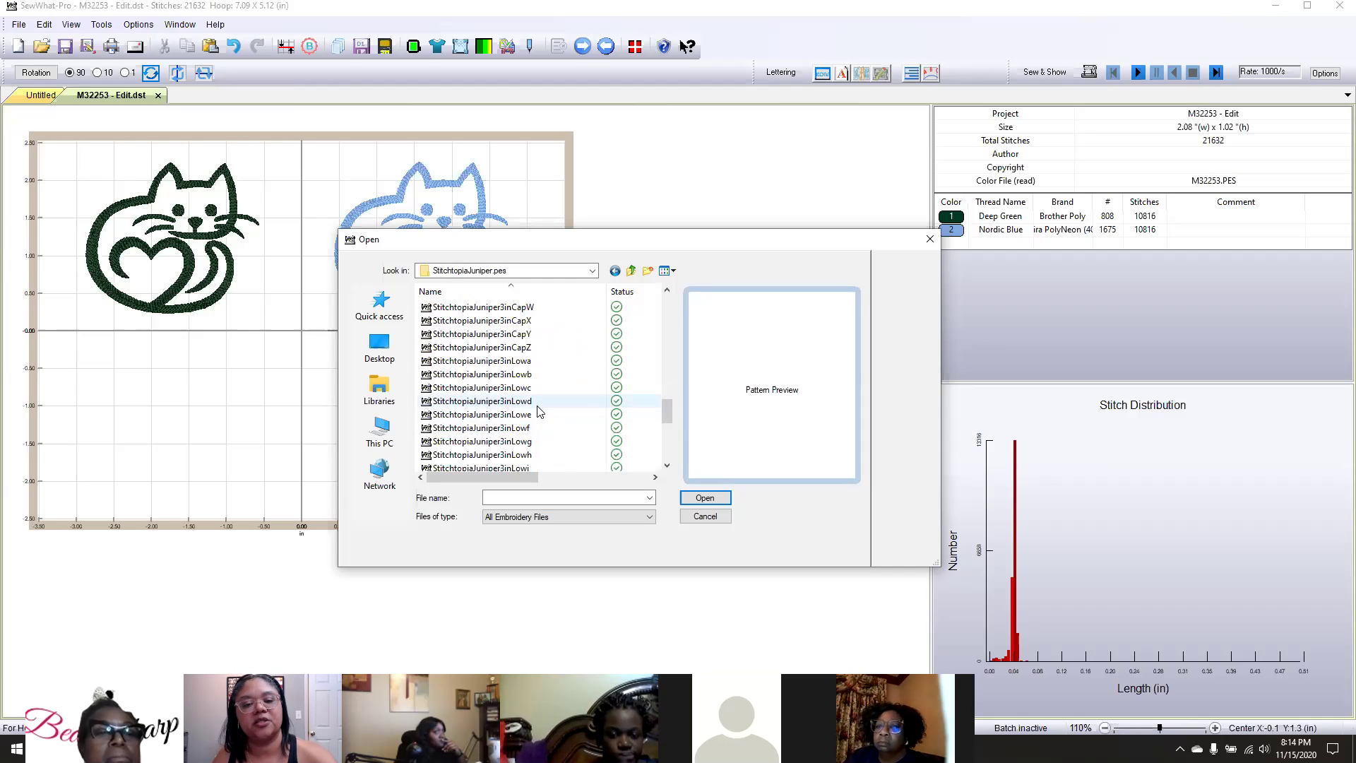
pyautogui.moveTo(669, 422); pyautogui.dragTo(654, 288)
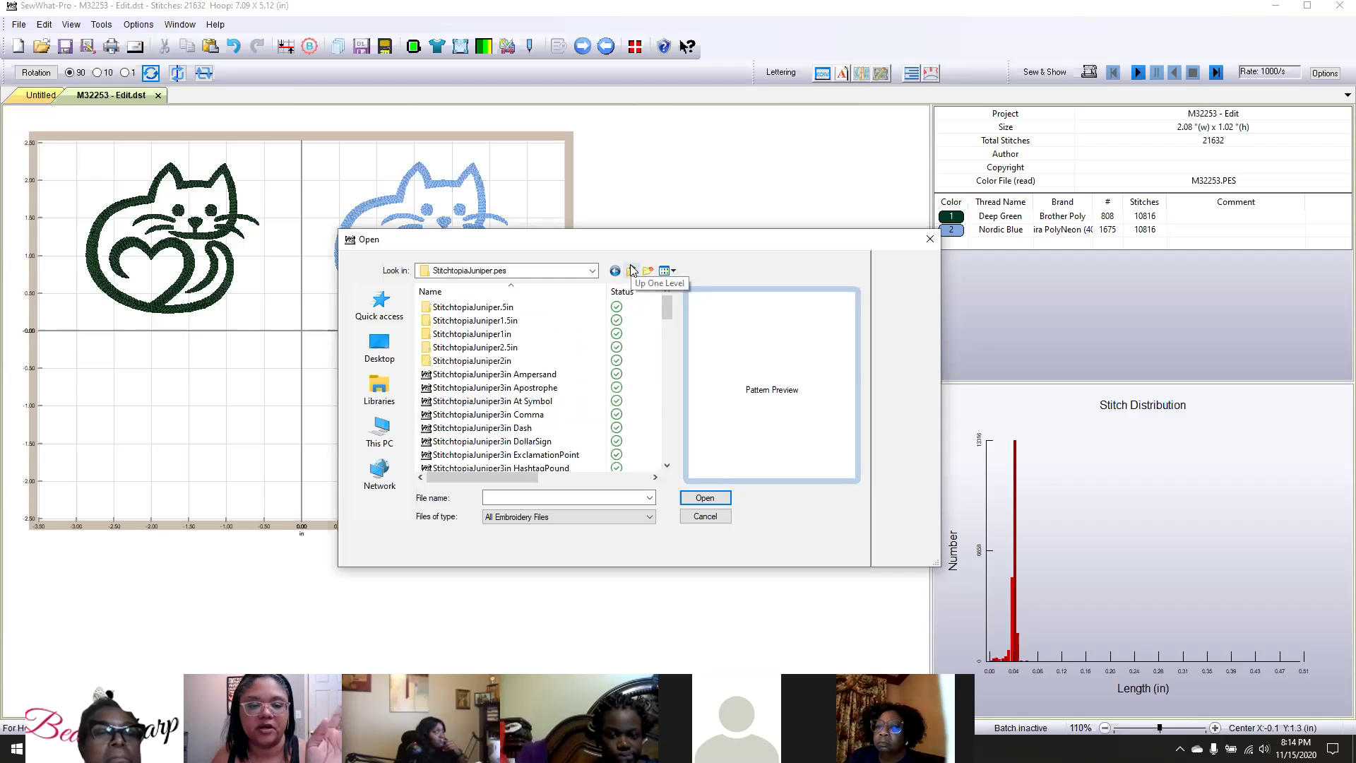
# Browse the letter files of the different sizes in the desktop's StitchtopiaBlackCaviar.PES font folder.
pyautogui.click(633, 274)
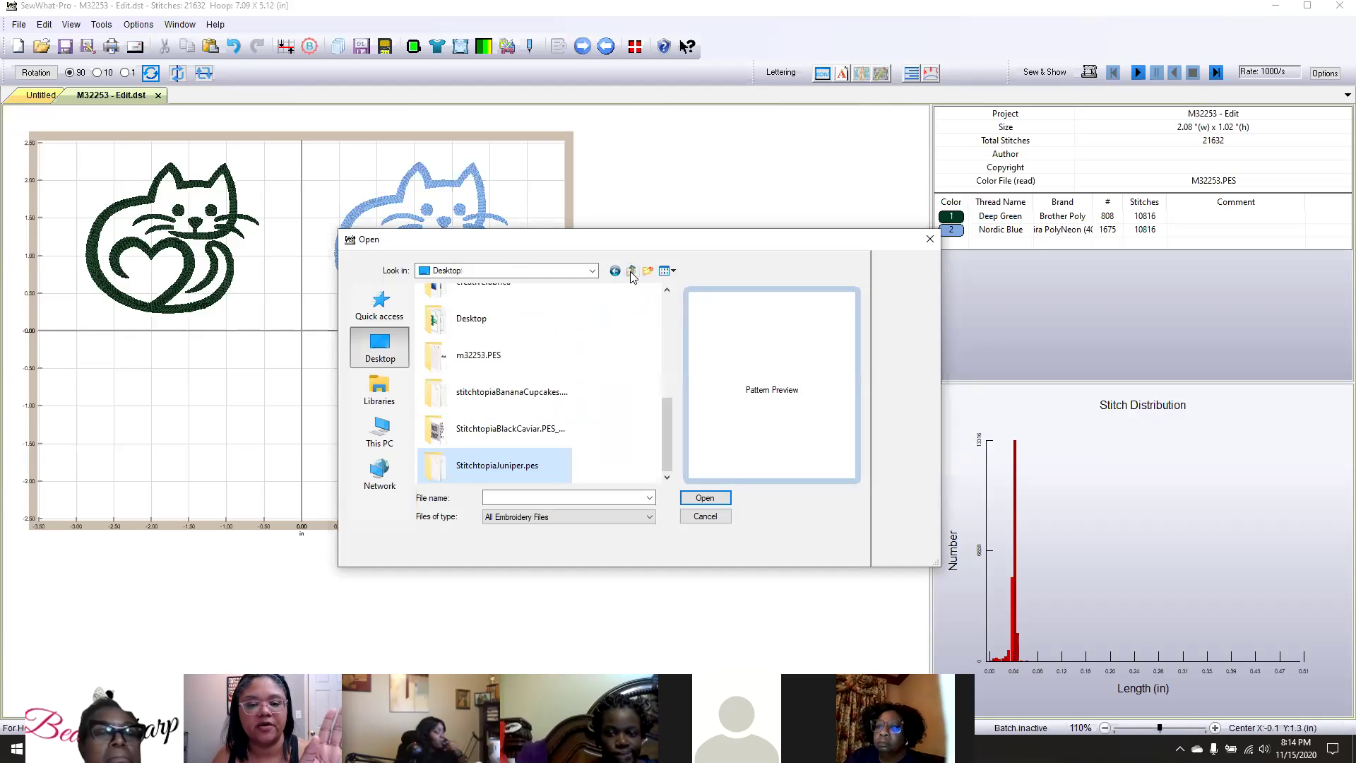
pyautogui.doubleClick(506, 432)
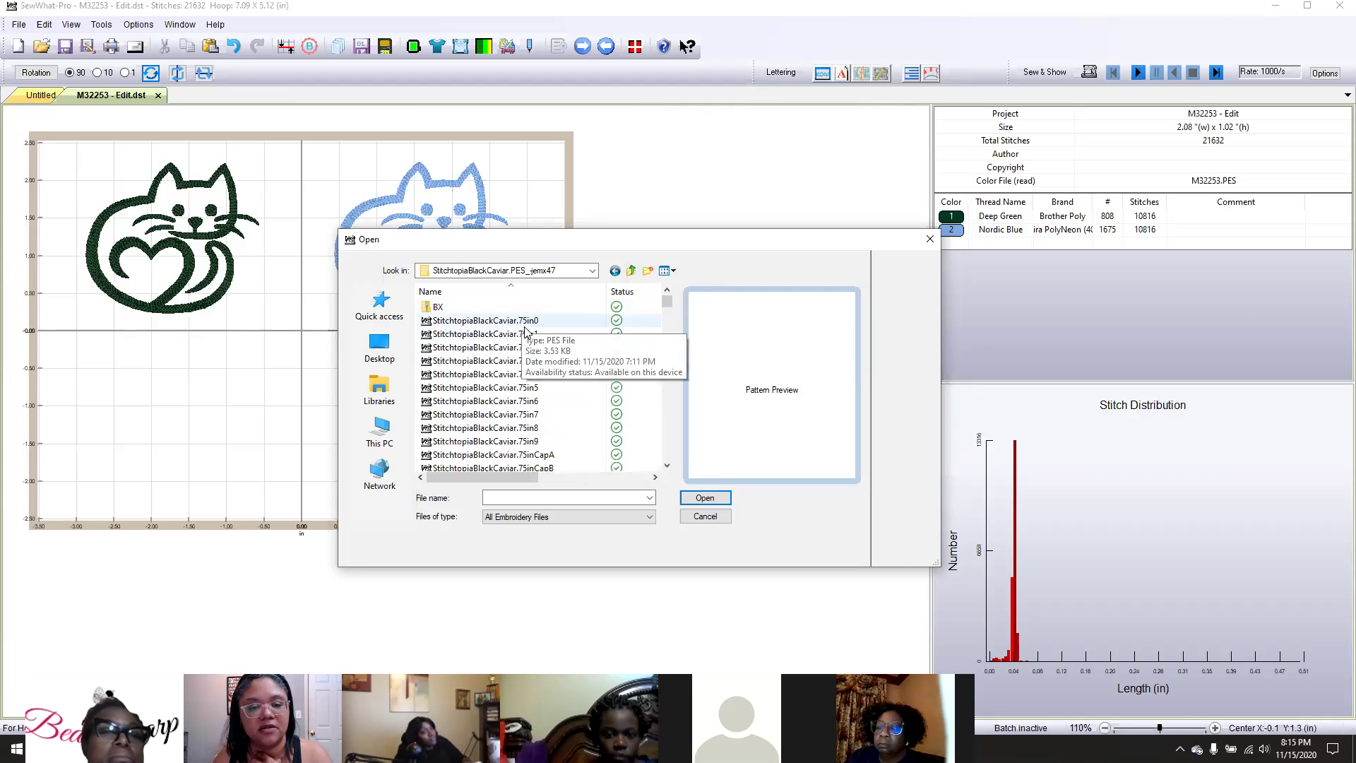
pyautogui.moveTo(667, 304); pyautogui.dragTo(668, 339)
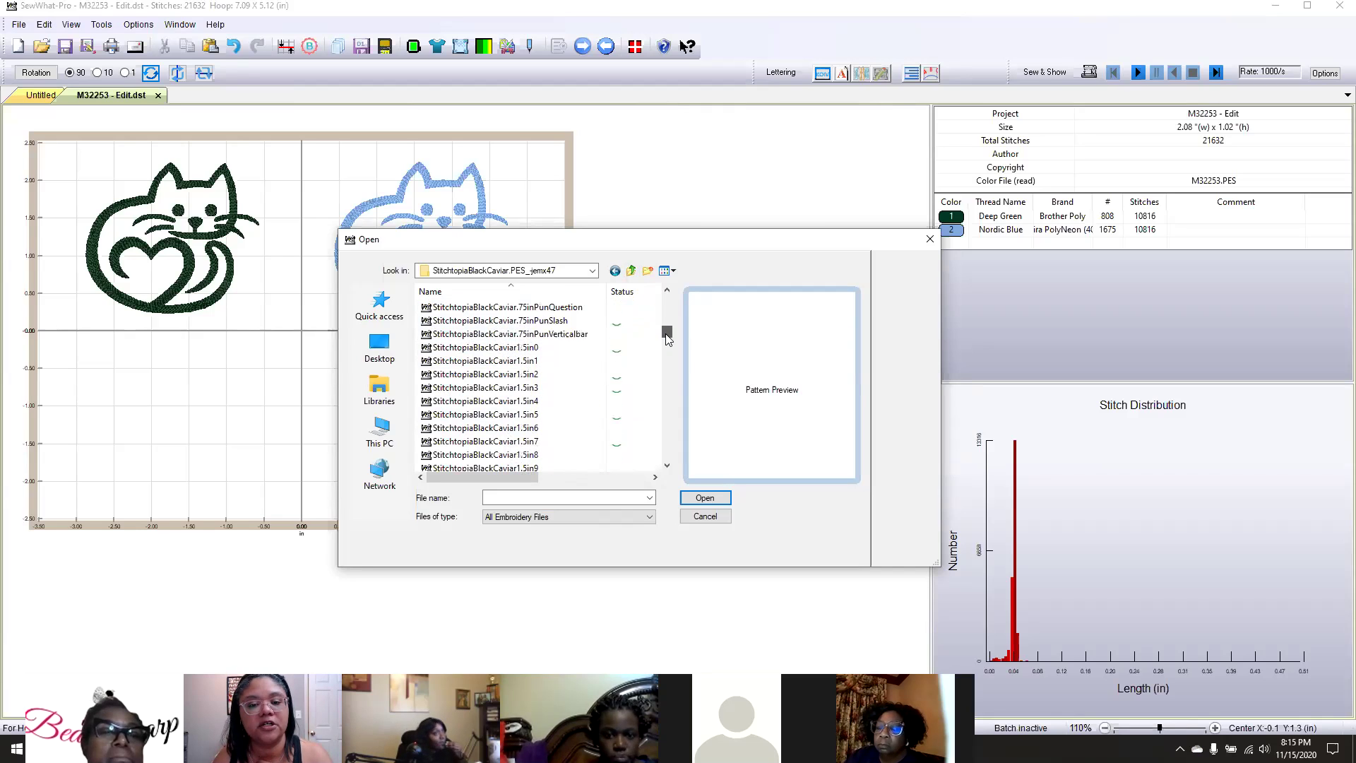
pyautogui.moveTo(666, 331); pyautogui.dragTo(667, 365)
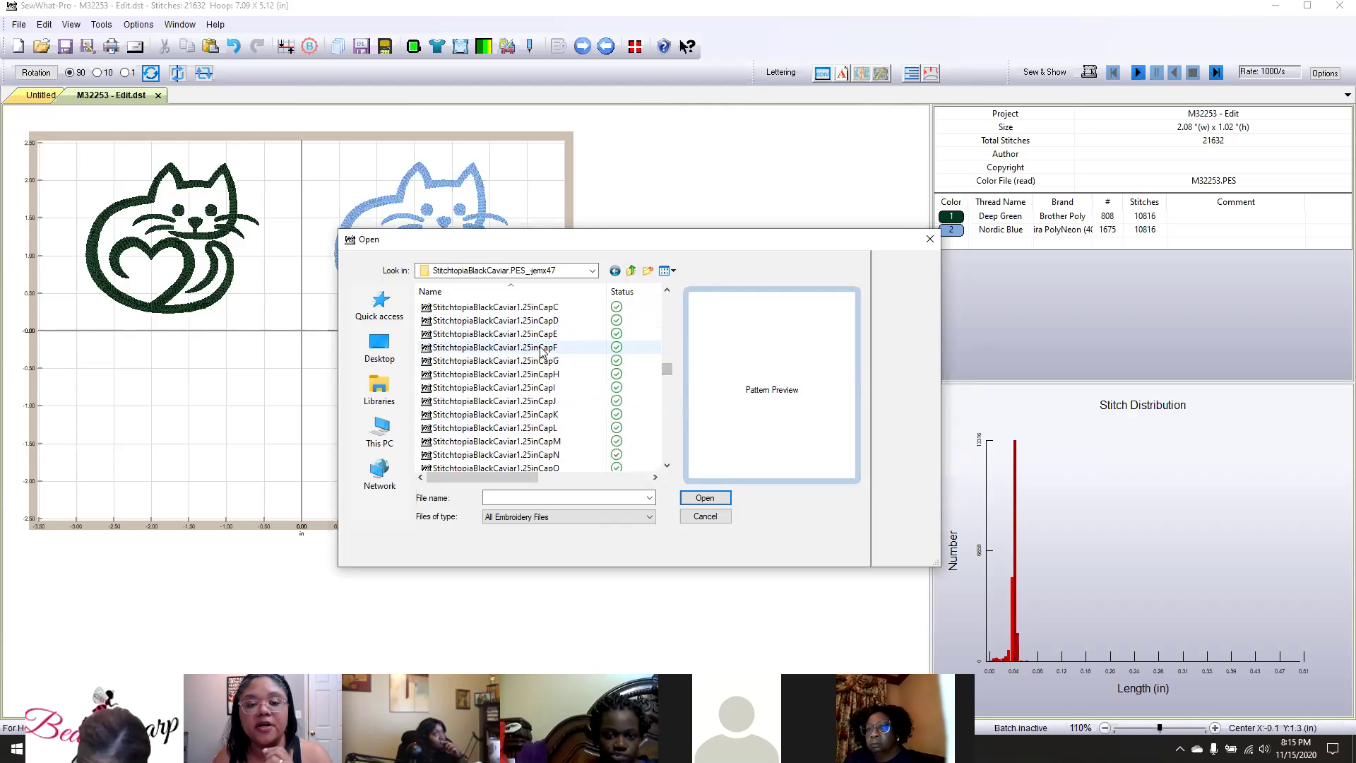
pyautogui.moveTo(667, 368); pyautogui.dragTo(643, 286)
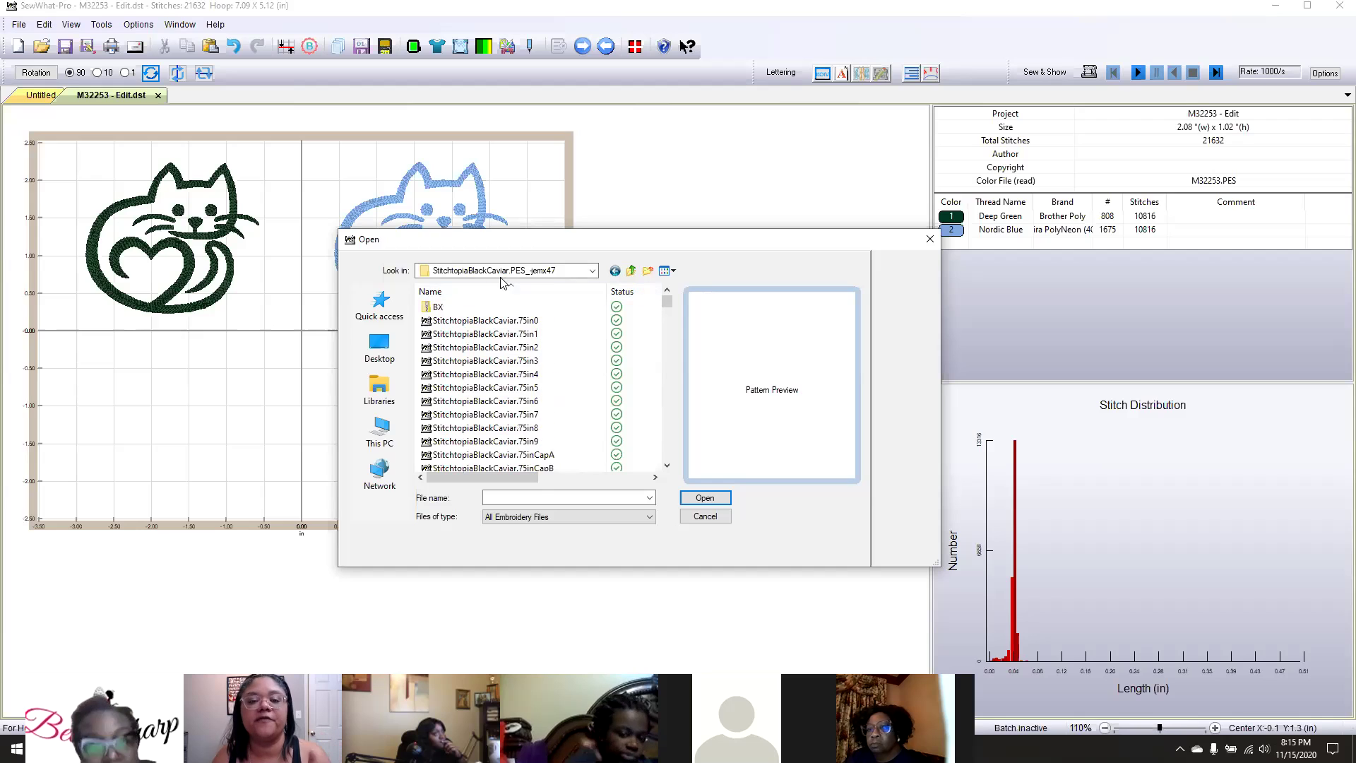
pyautogui.click(930, 239)
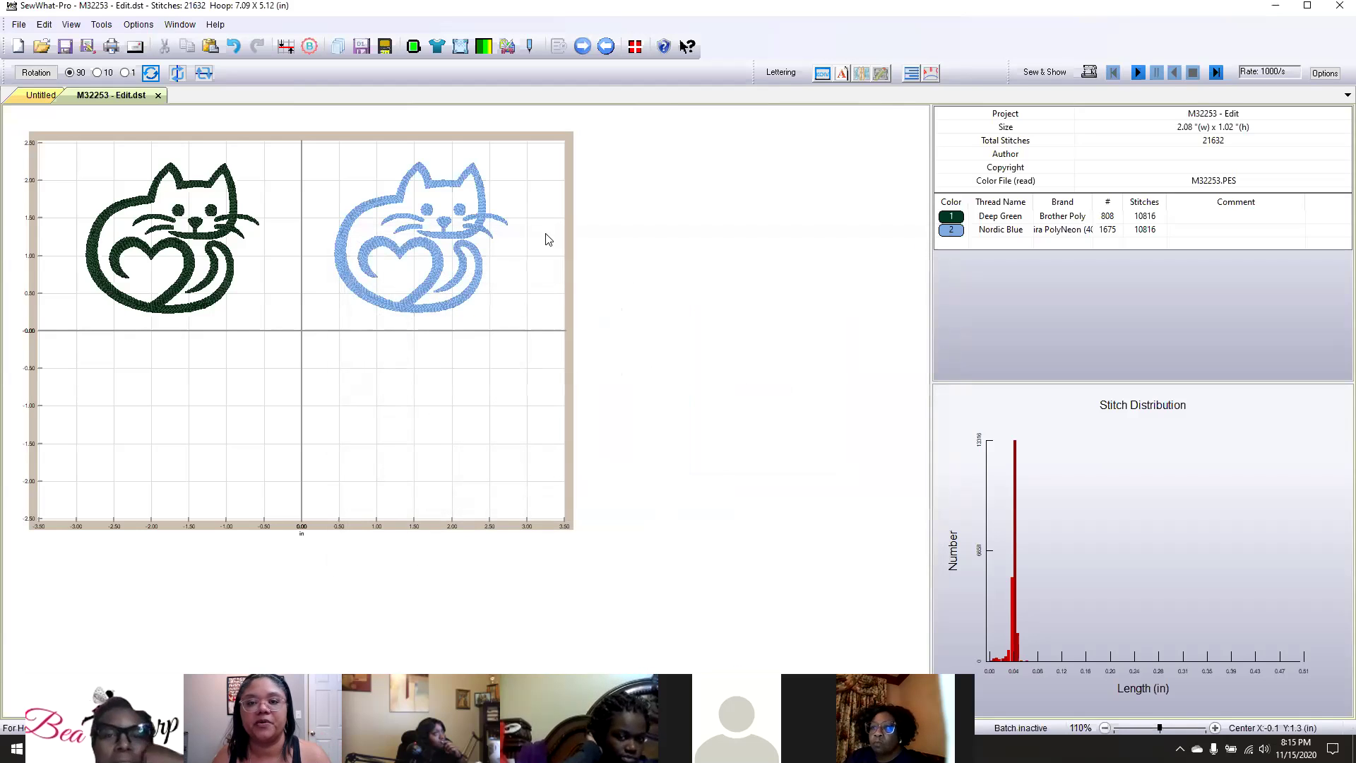
# Merge the StitchtopiaBlackCaviar1.5inCapT letter file into the design and place the letter in the hoop below the green cat.
pyautogui.click(18, 24)
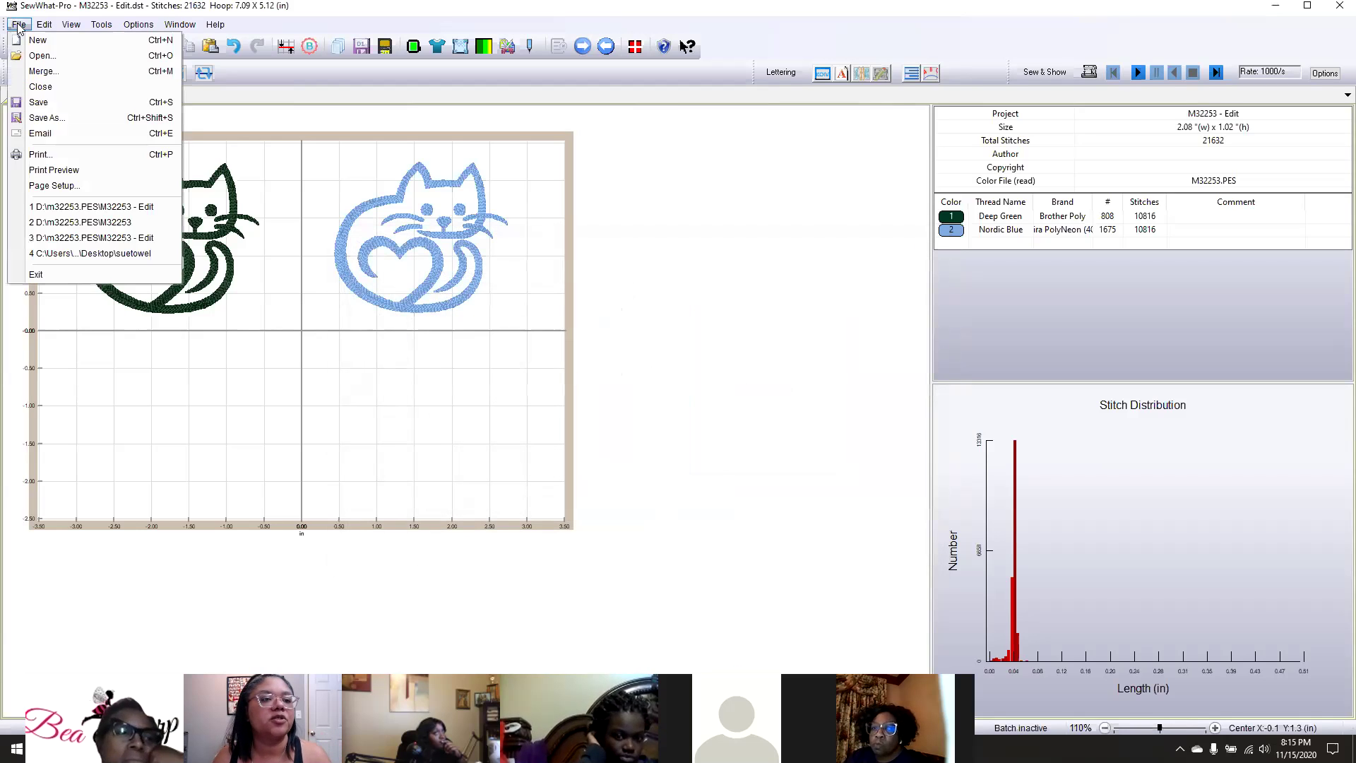
pyautogui.click(32, 70)
pyautogui.click(631, 271)
pyautogui.click(631, 271)
pyautogui.doubleClick(536, 433)
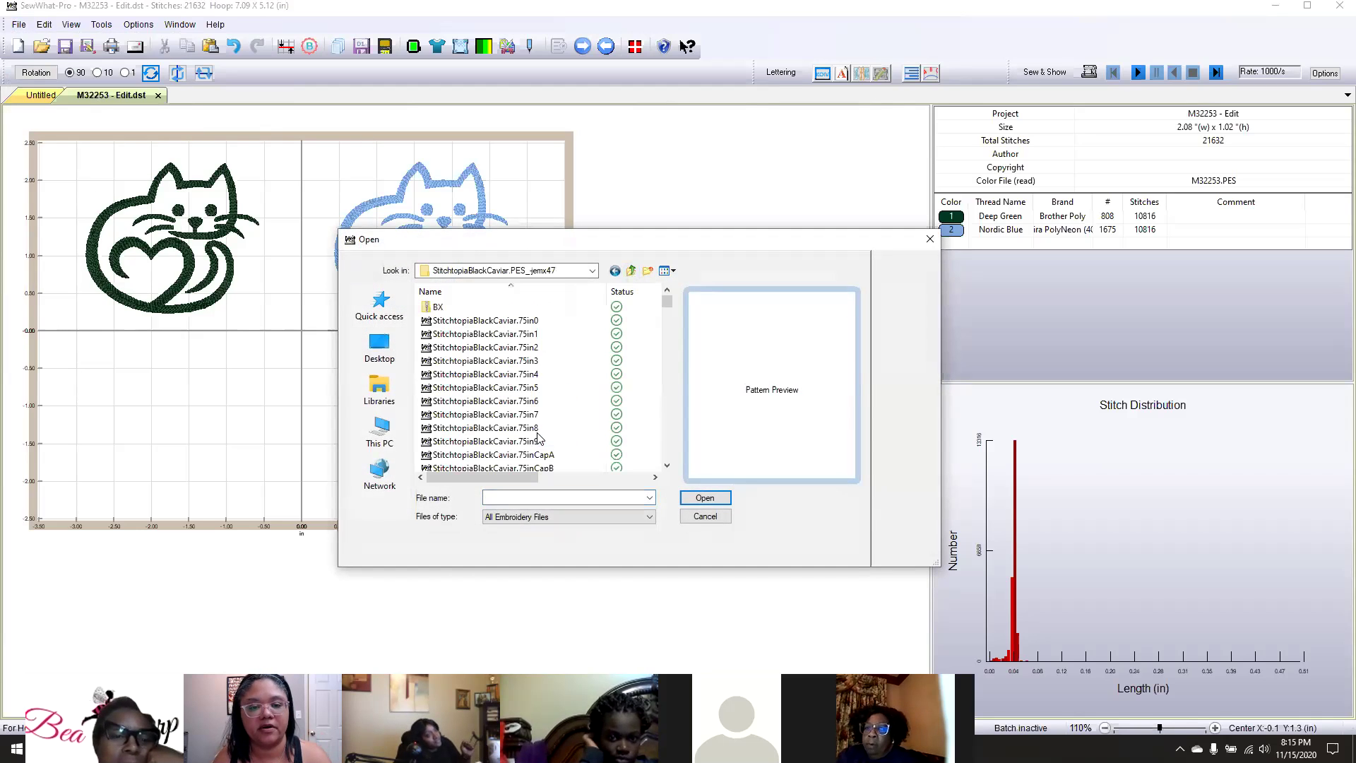
pyautogui.scroll(-15, 530, 343)
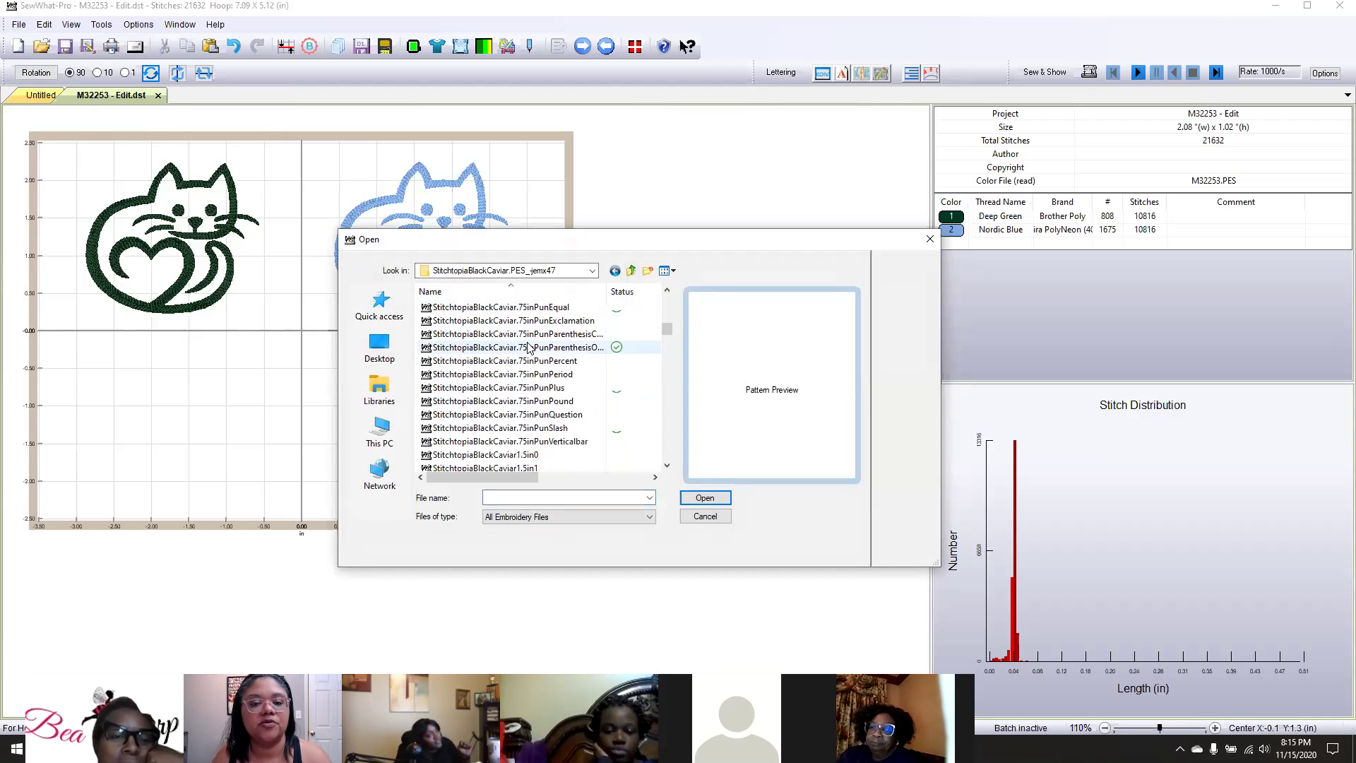
pyautogui.scroll(-10, 535, 349)
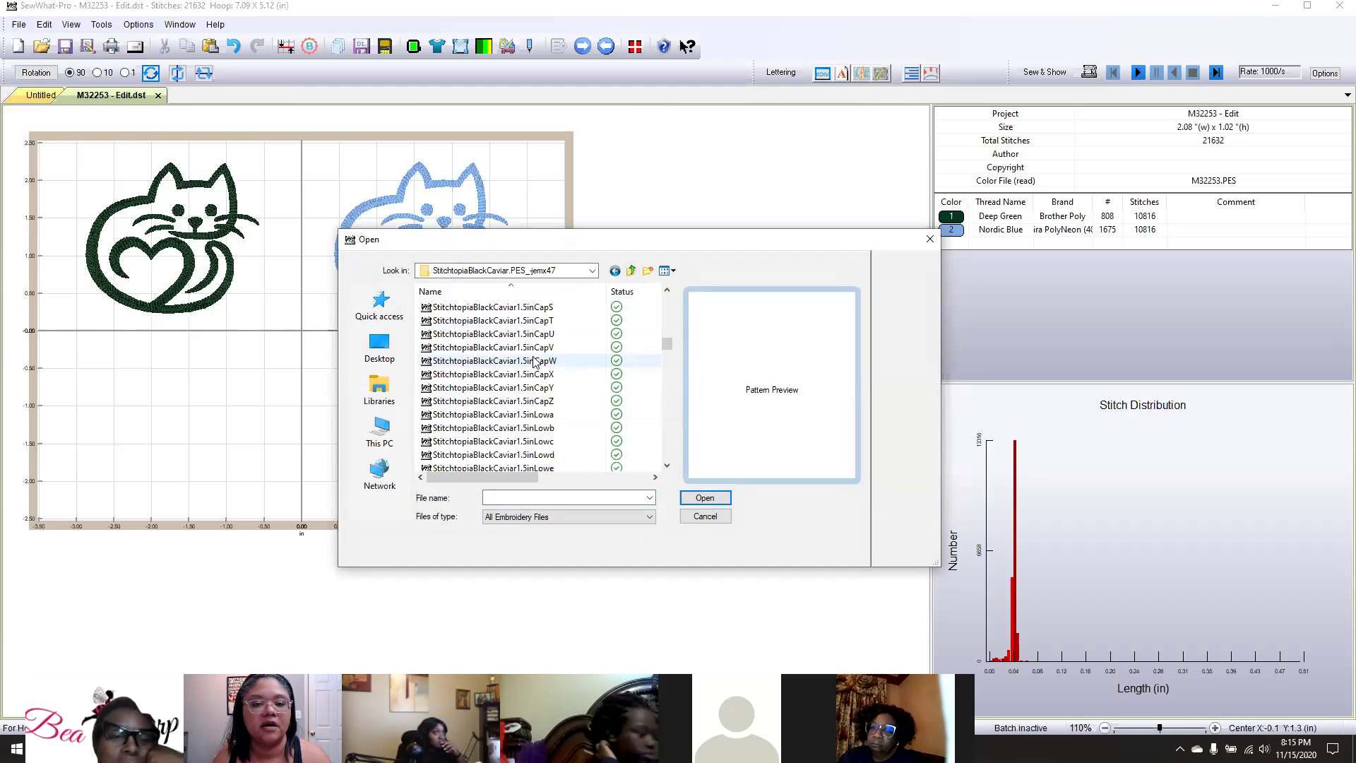
pyautogui.scroll(6, 523, 342)
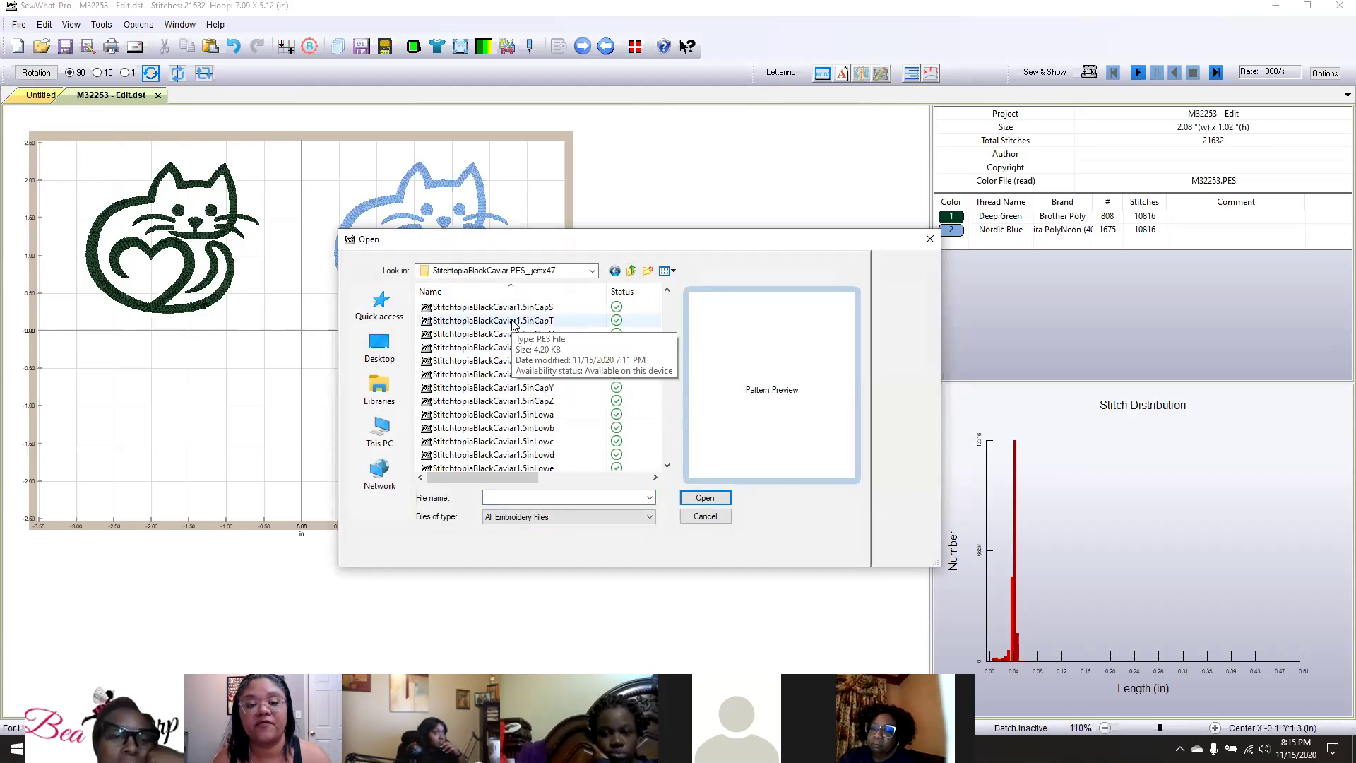
pyautogui.click(513, 322)
pyautogui.click(705, 498)
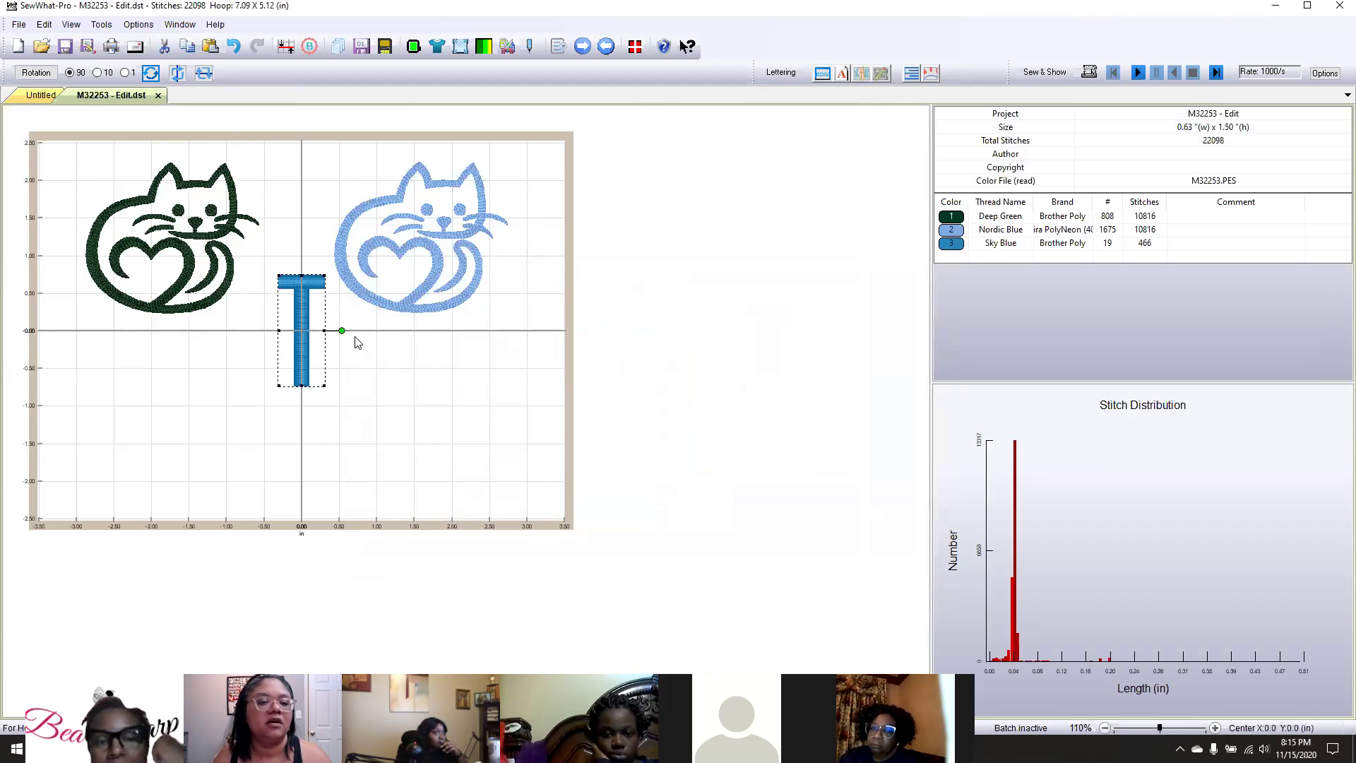
pyautogui.moveTo(296, 303); pyautogui.dragTo(133, 399)
pyautogui.click(231, 389)
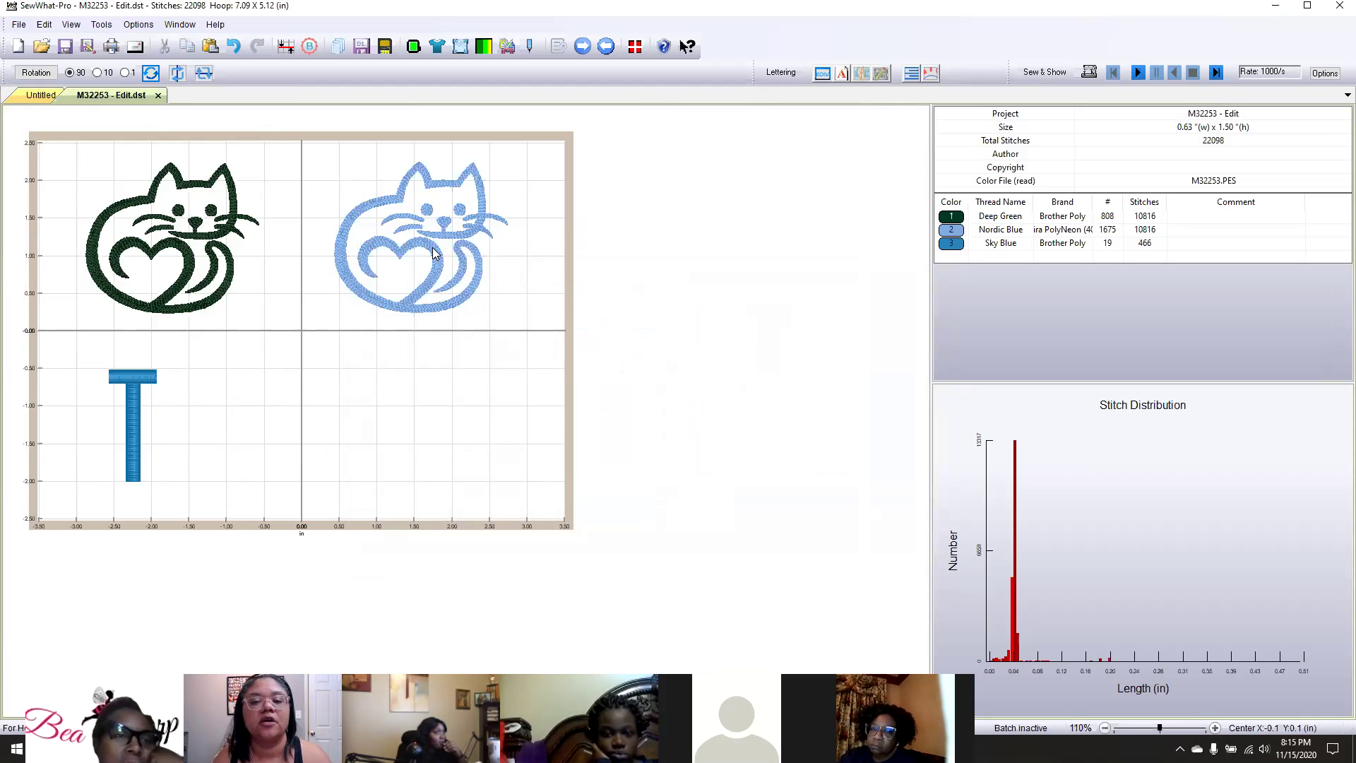
# Show the Black Caviar lettering album and add the small capital T from its first character set beside the large T.
pyautogui.click(821, 77)
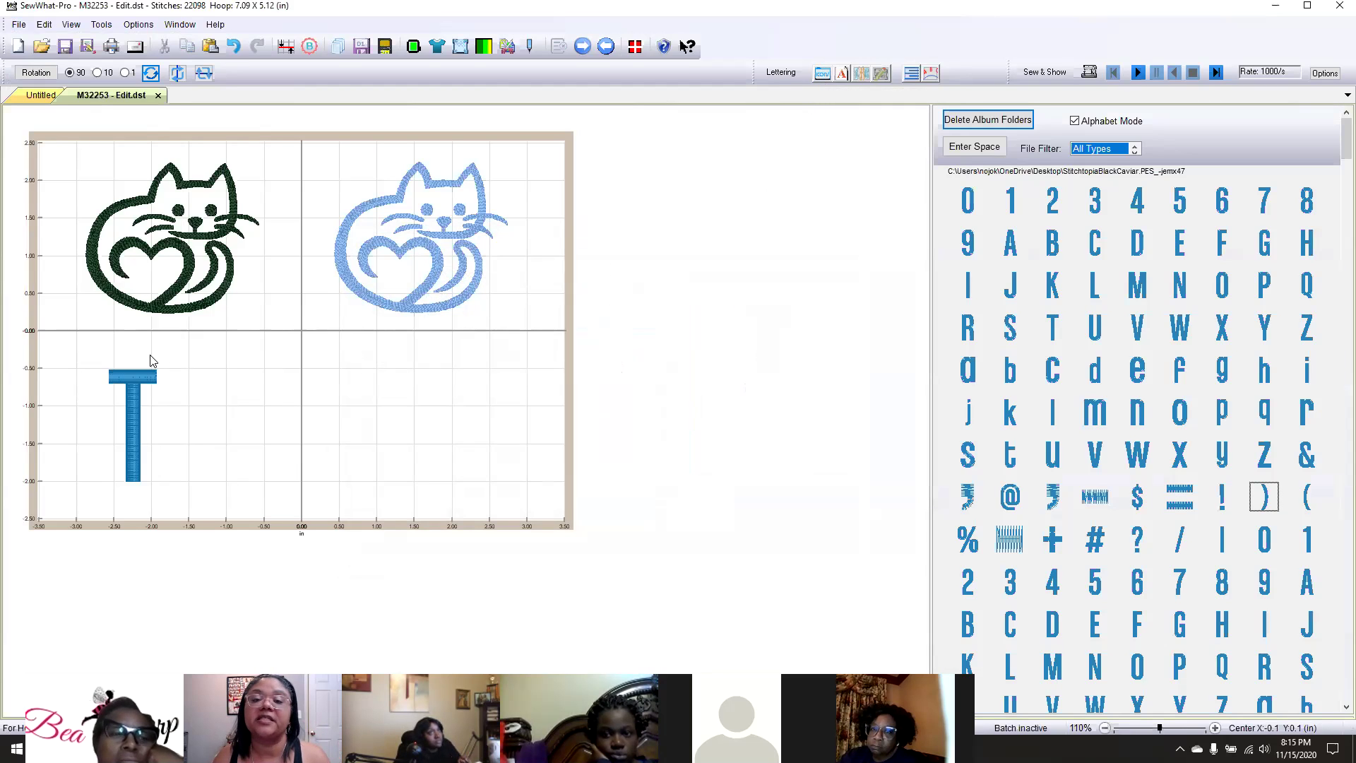
pyautogui.scroll(-1, 1343, 148)
pyautogui.moveTo(1343, 148); pyautogui.dragTo(1344, 226)
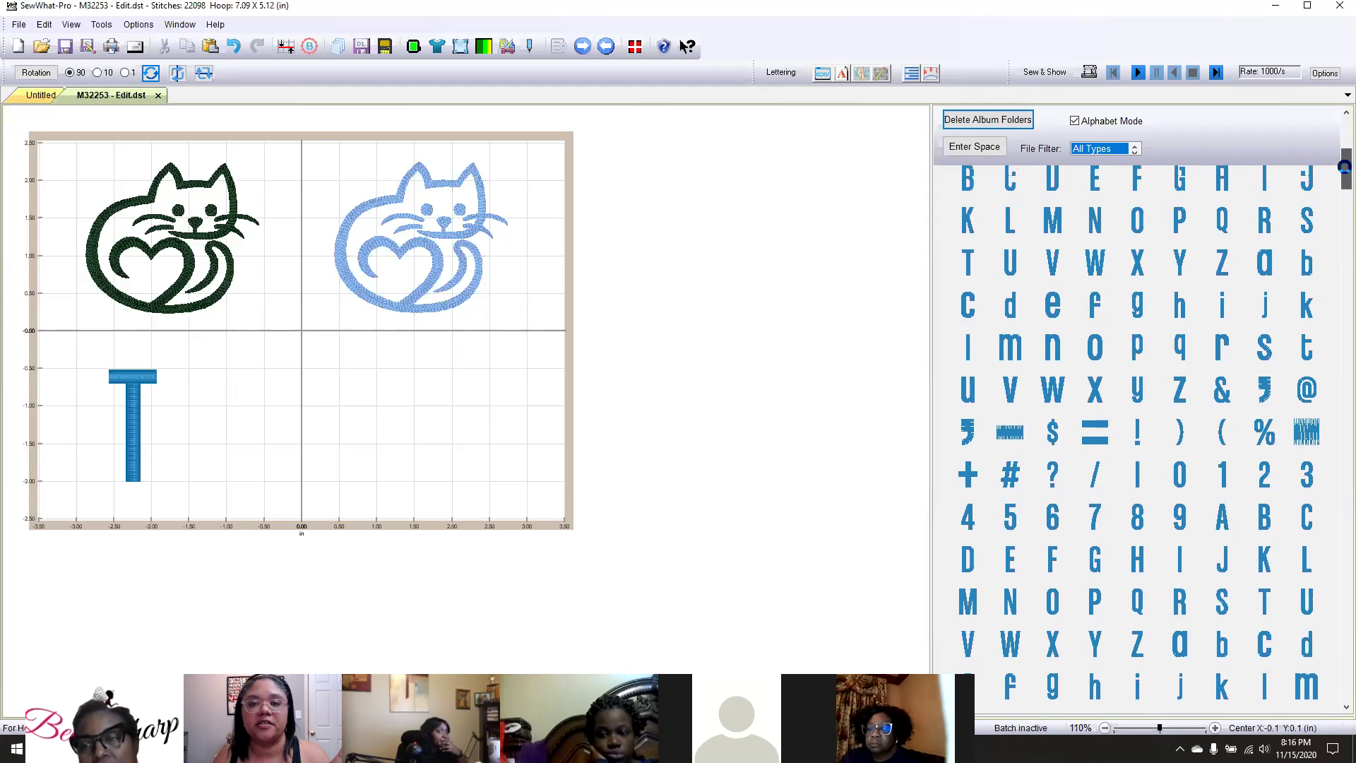
pyautogui.moveTo(1344, 163); pyautogui.dragTo(1344, 154)
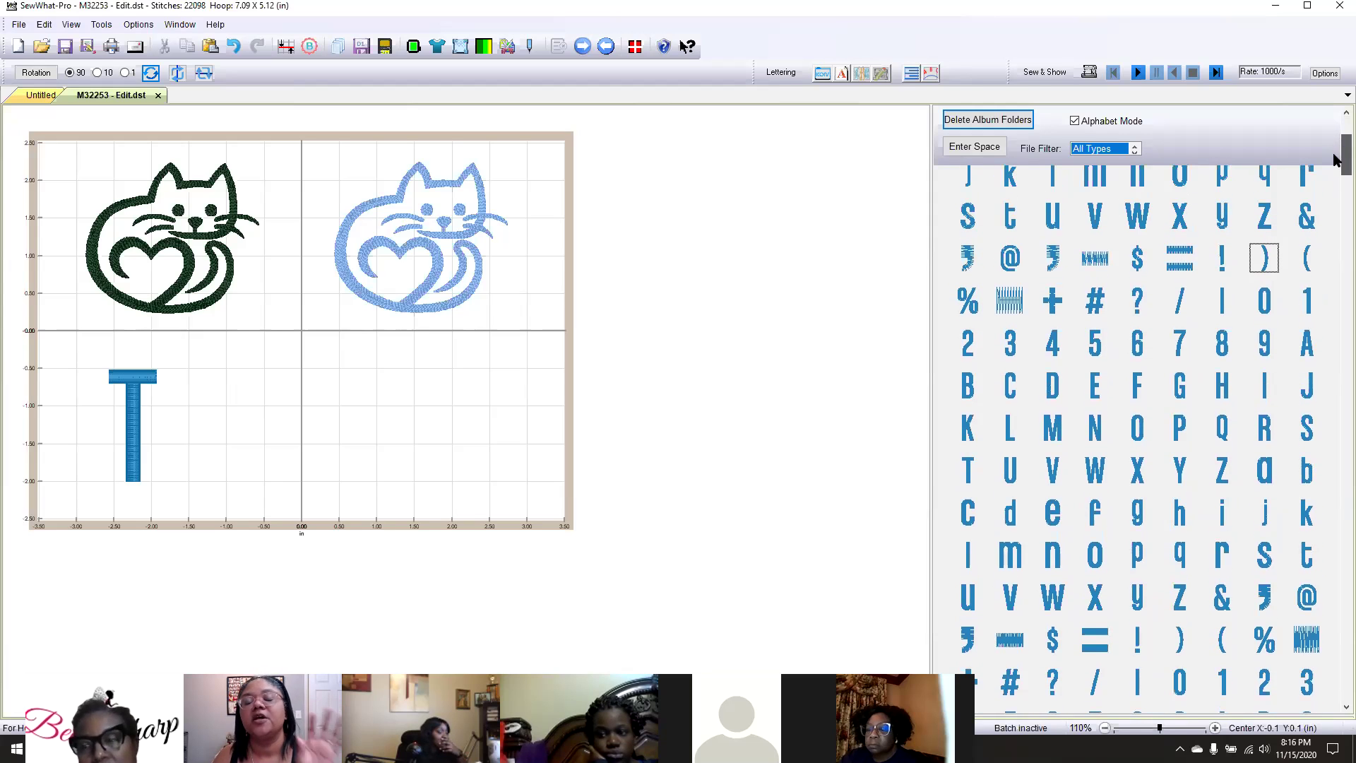
pyautogui.moveTo(1344, 156); pyautogui.dragTo(1344, 142)
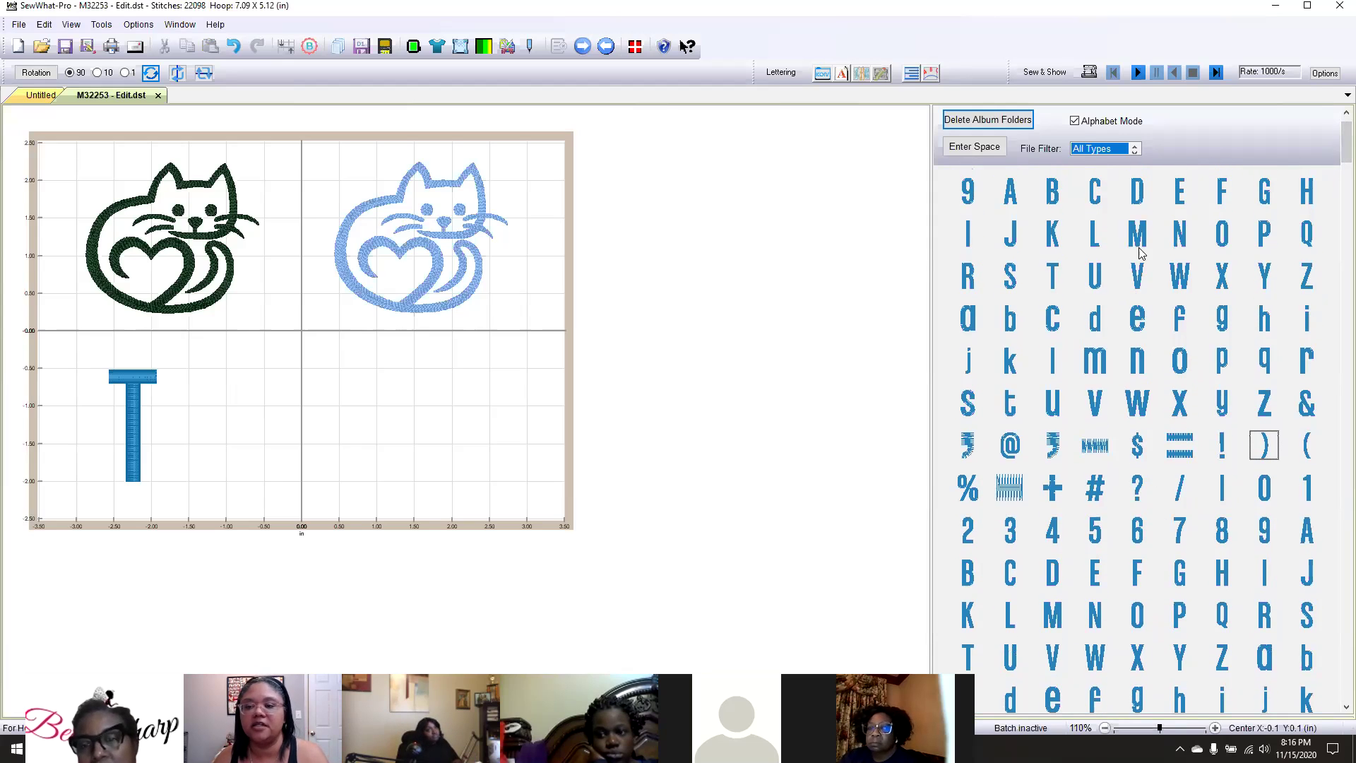
pyautogui.click(1053, 272)
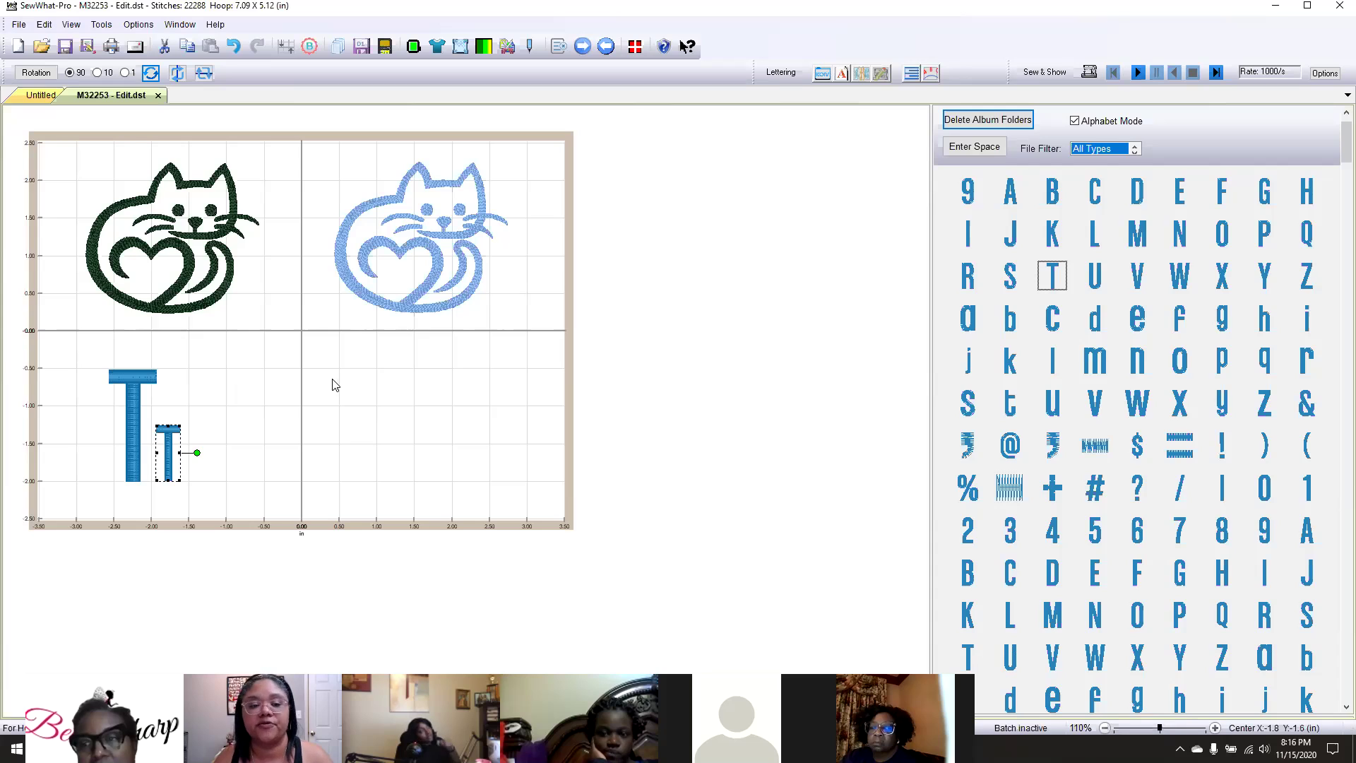
# Select both T letters below the green cat and delete them from the hoop.
pyautogui.click(103, 454)
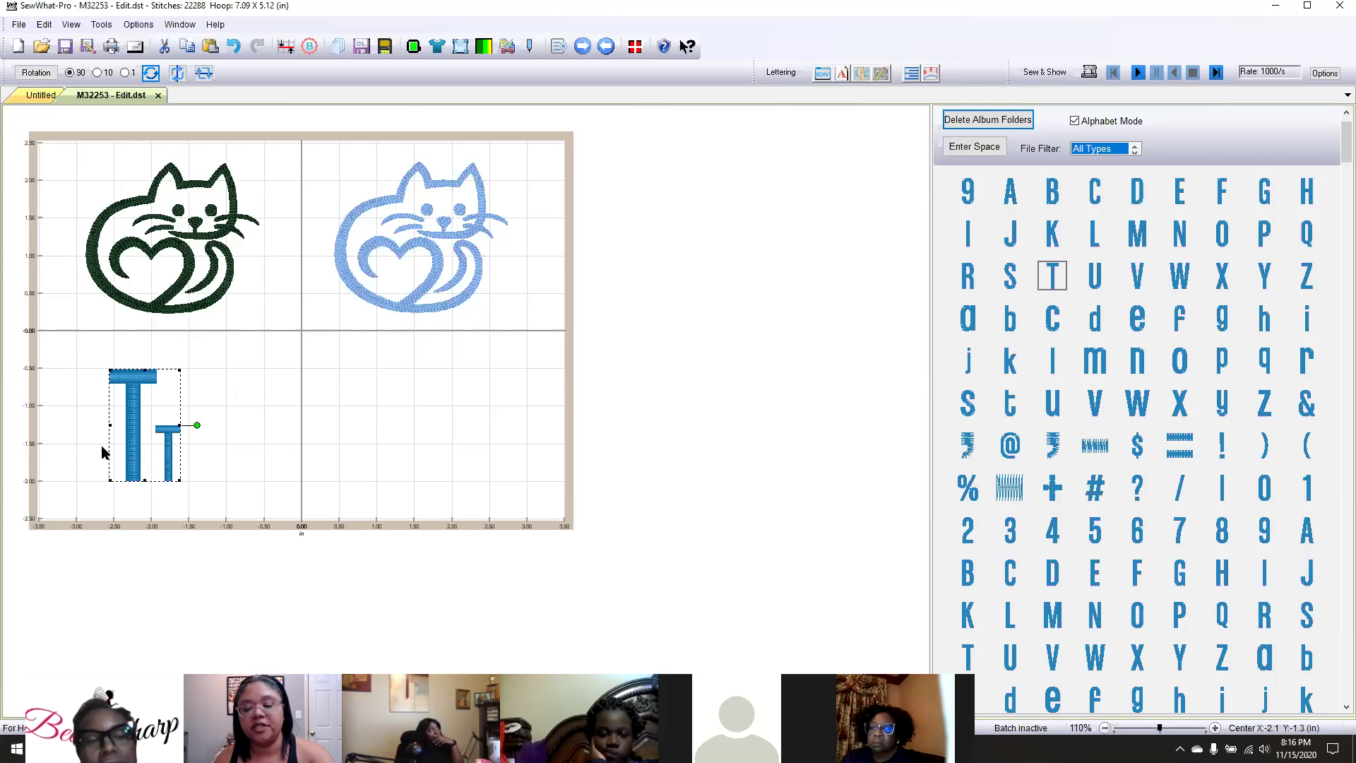
pyautogui.press('Delete')
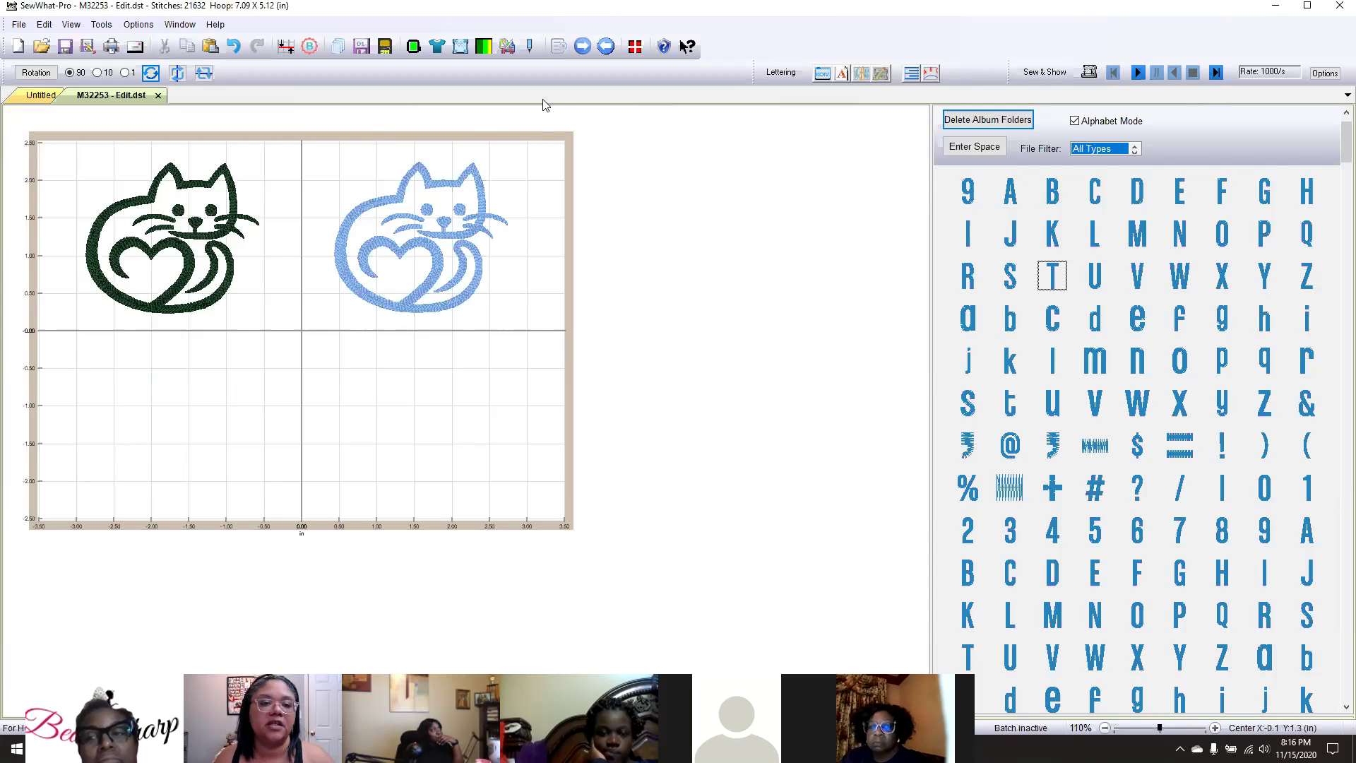
pyautogui.click(821, 74)
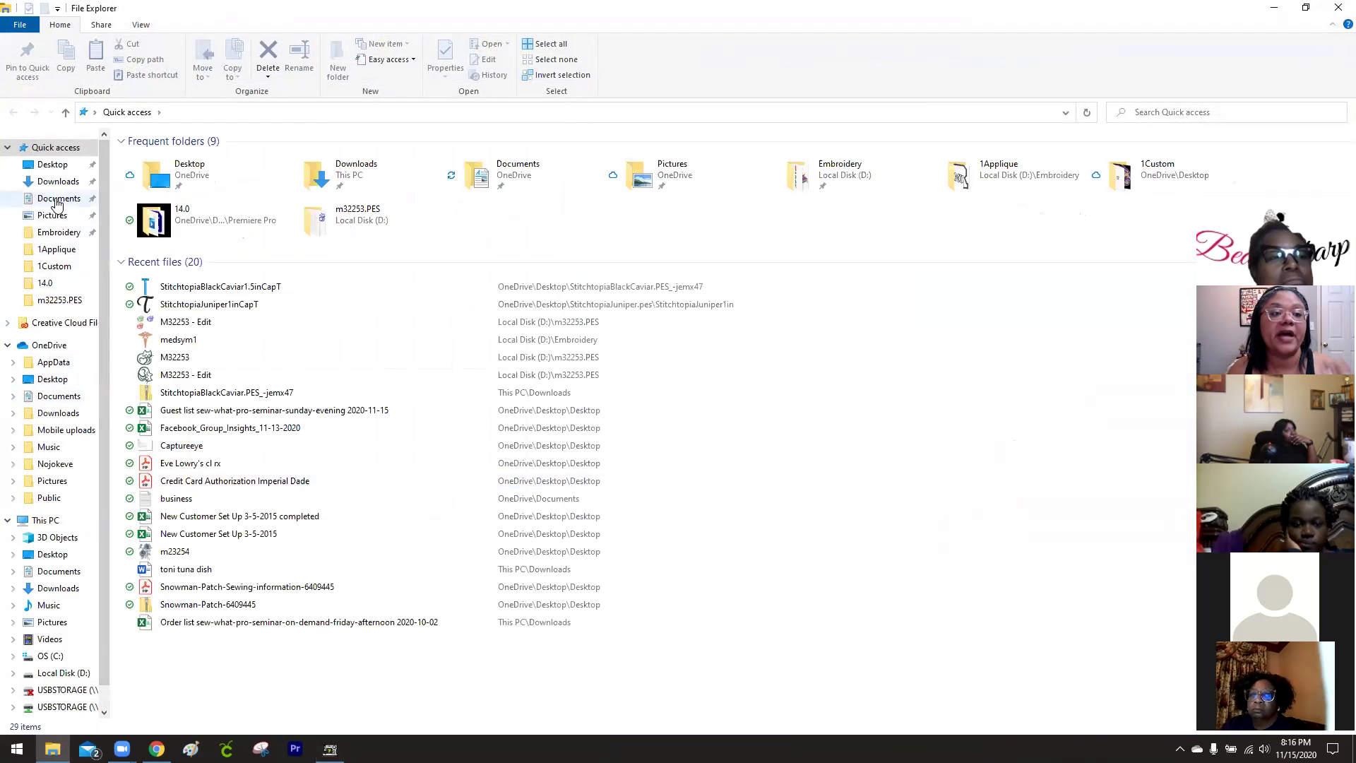
# In File Explorer, open the StitchtopiaBlackCaviar.PES_-jemx47 folder on the Desktop and create a new folder inside it.
pyautogui.click(53, 166)
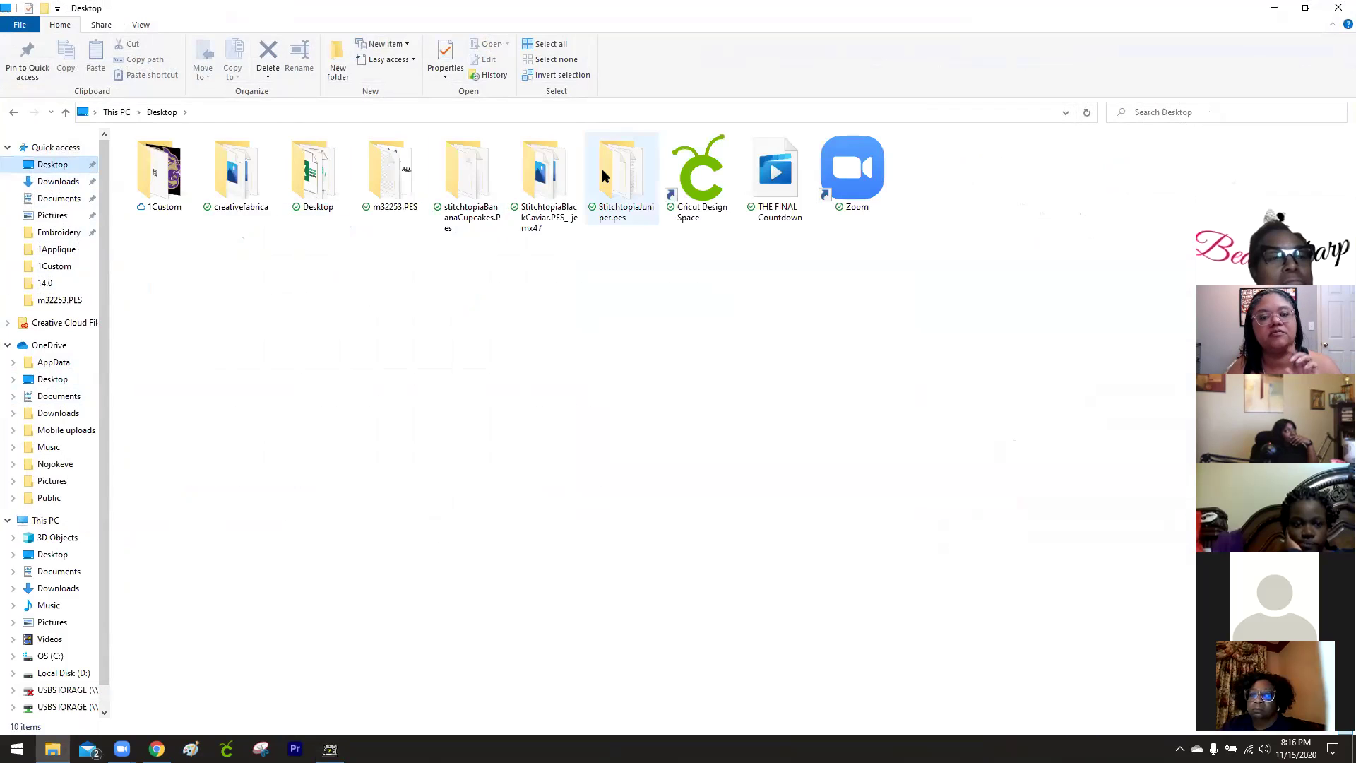
pyautogui.doubleClick(545, 183)
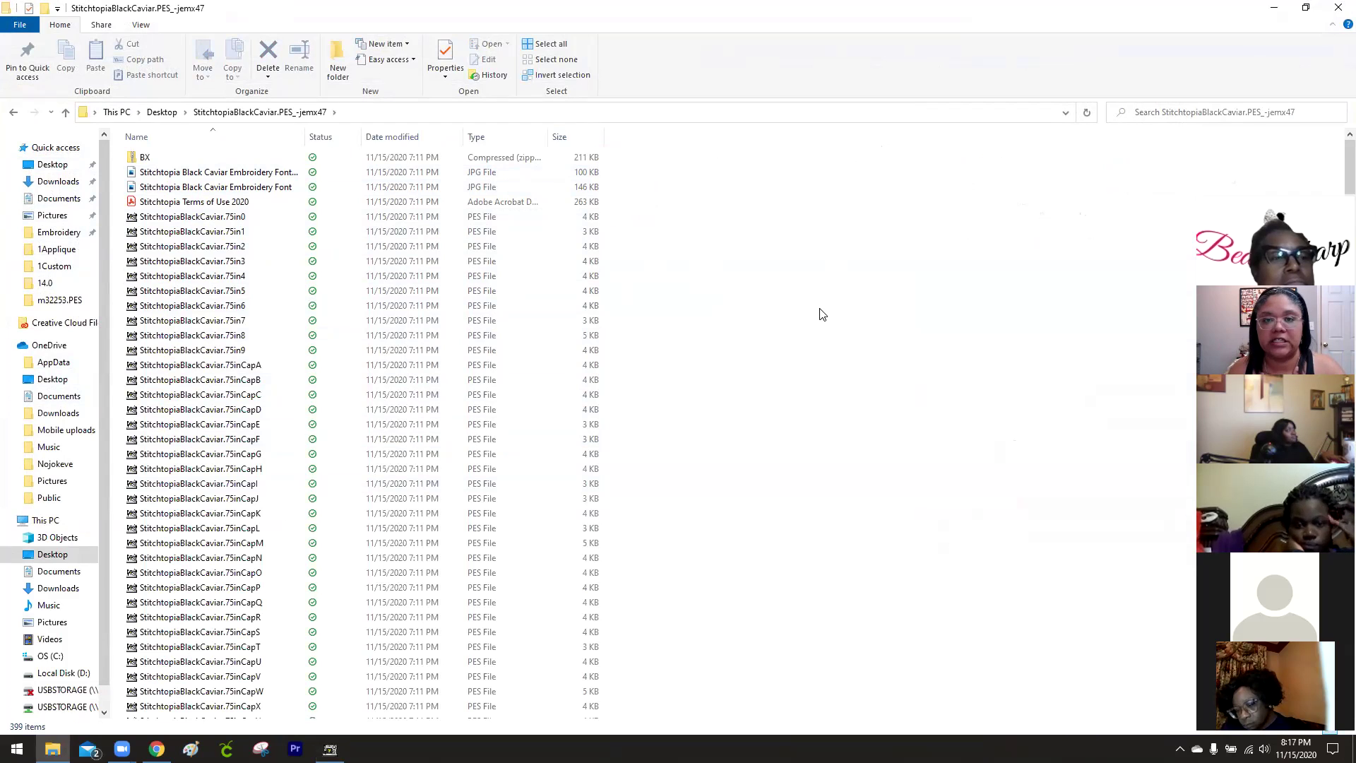
pyautogui.click(332, 61)
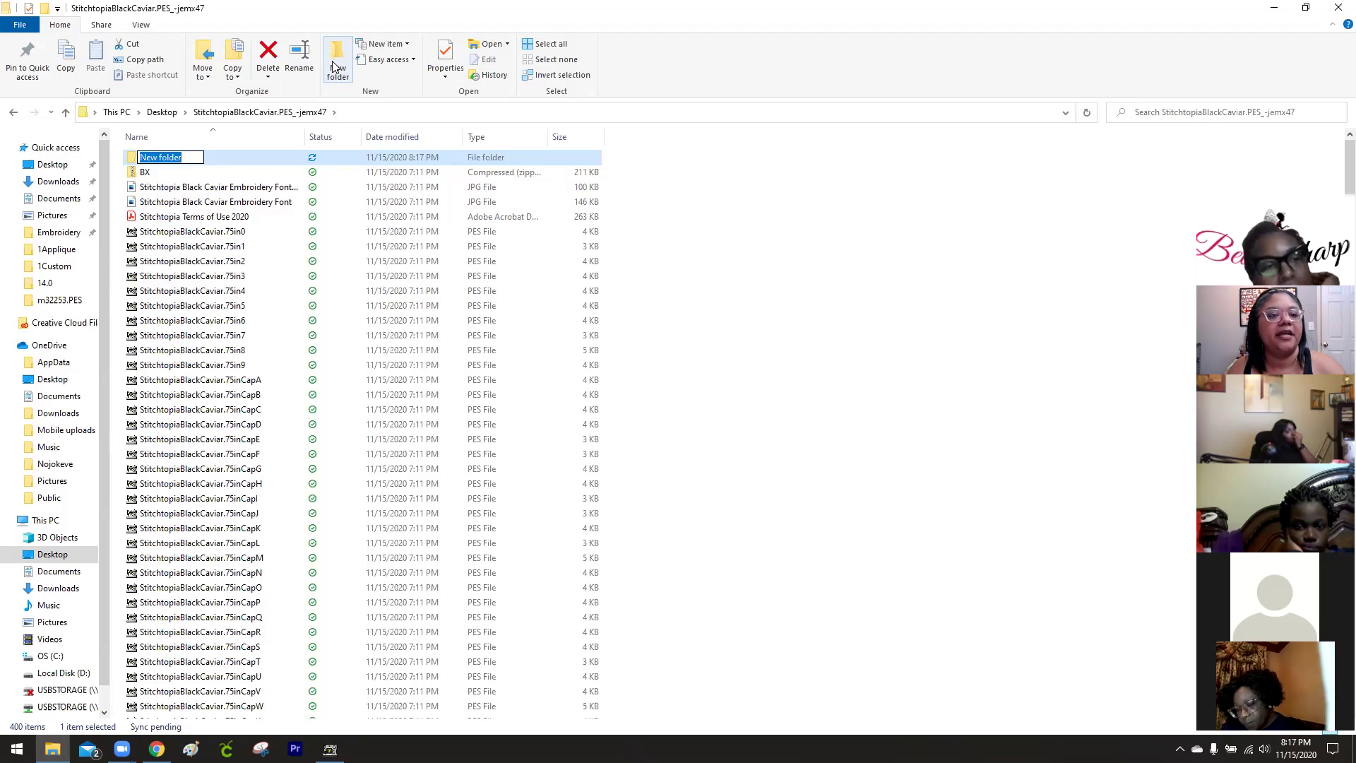
# Rename the new folder StitchtopiaBlackCaviar.75in, reusing the name copied from the StitchtopiaBlackCaviar.75in0 file without its final 0.
pyautogui.click(187, 235)
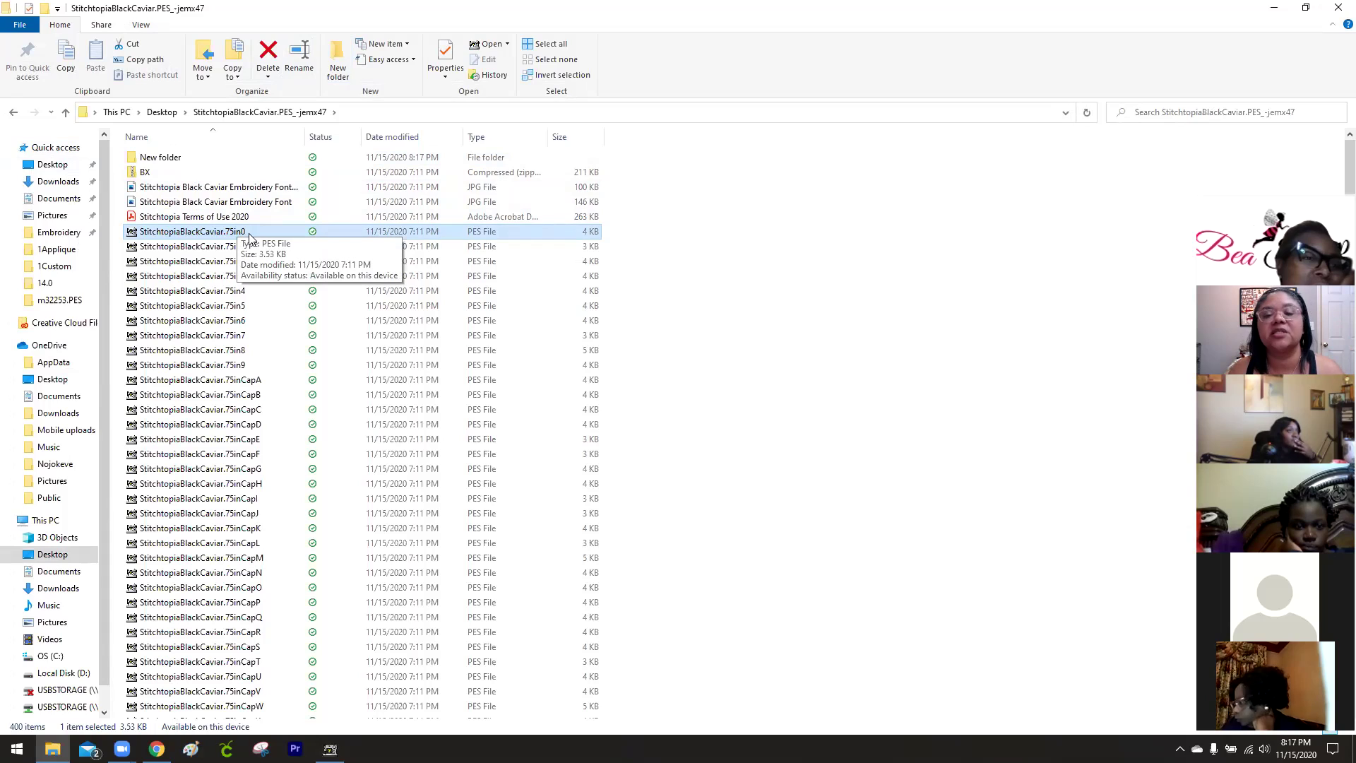
pyautogui.click(210, 233)
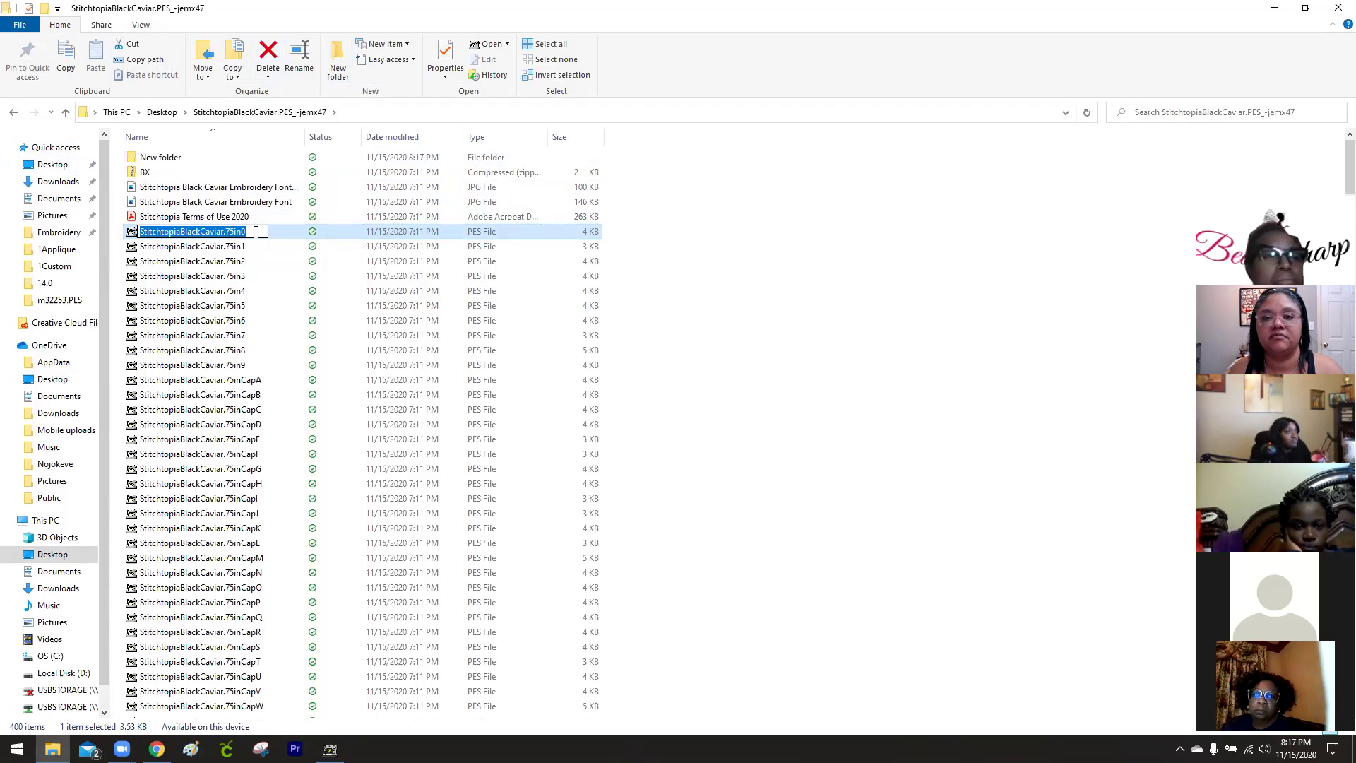
pyautogui.rightClick(256, 231)
pyautogui.click(270, 275)
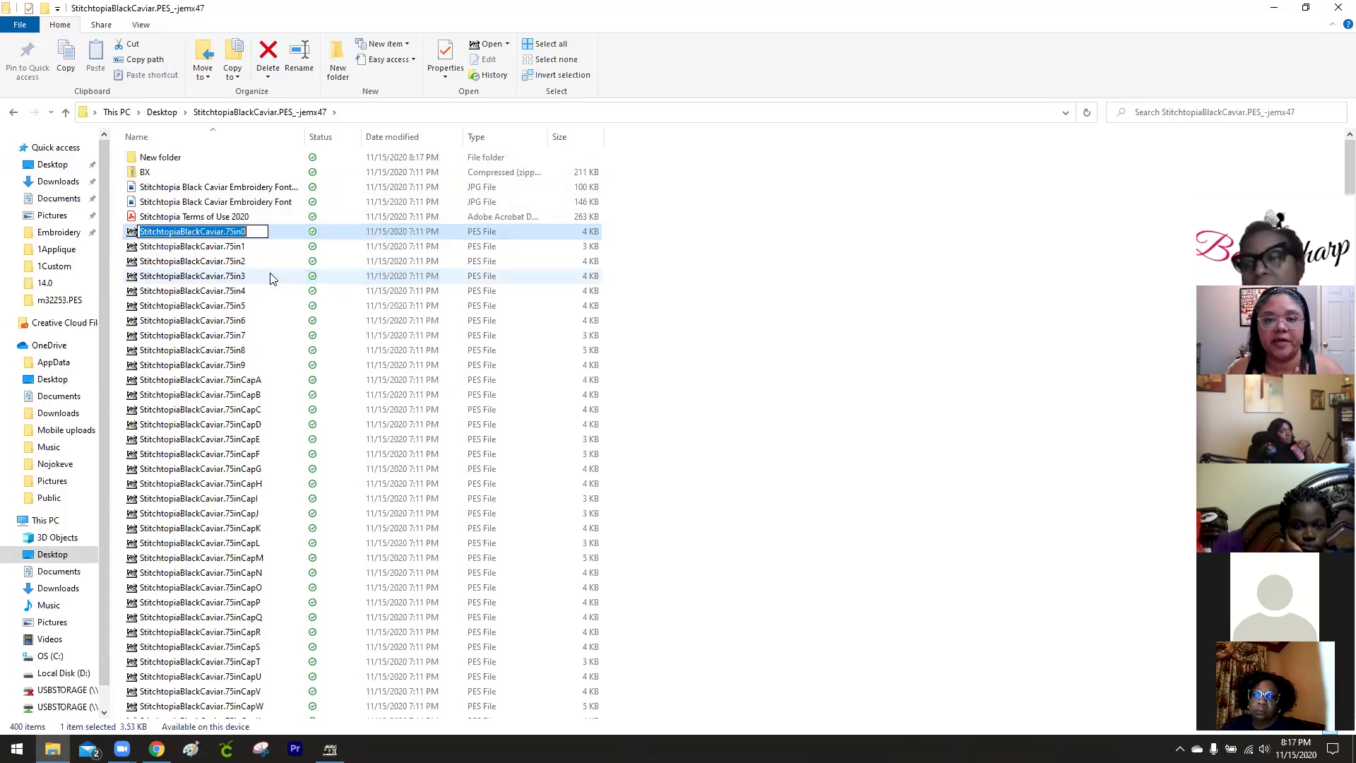
pyautogui.click(174, 163)
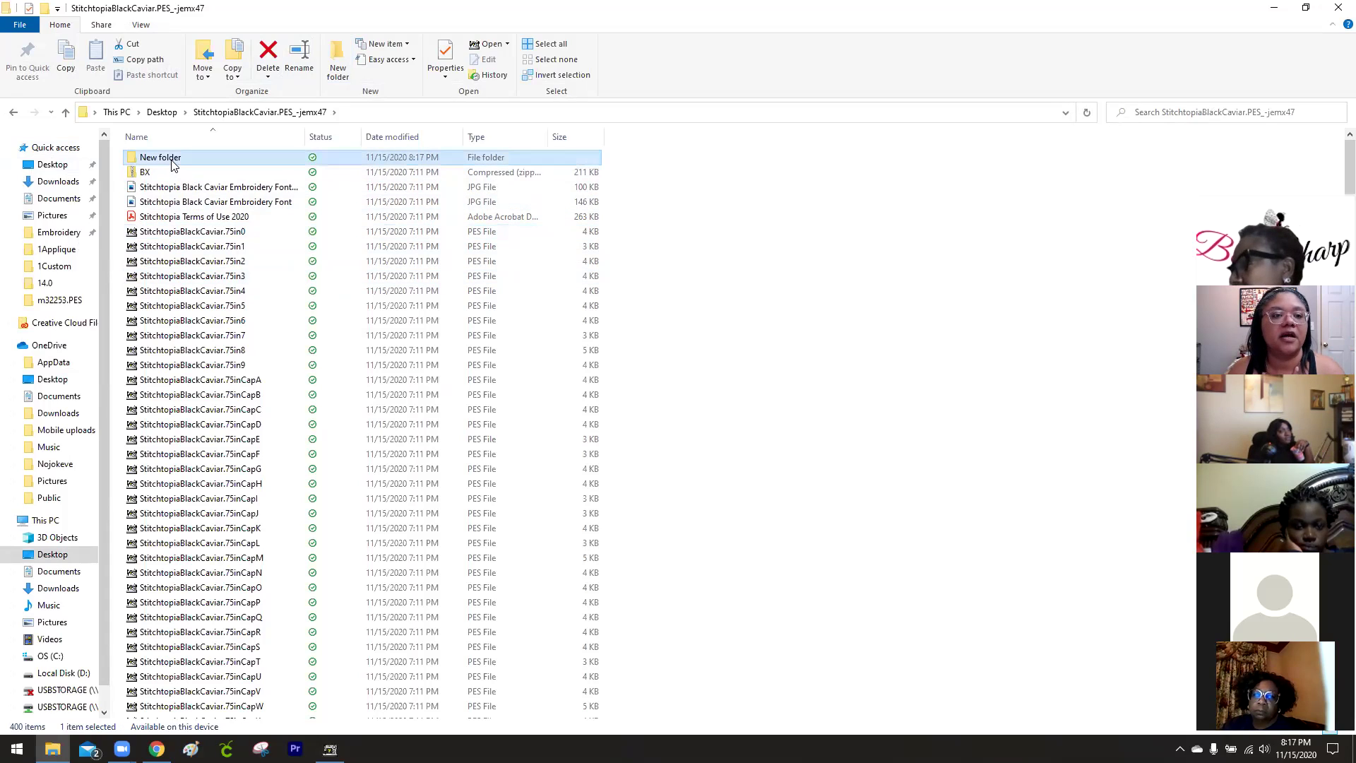
pyautogui.click(172, 160)
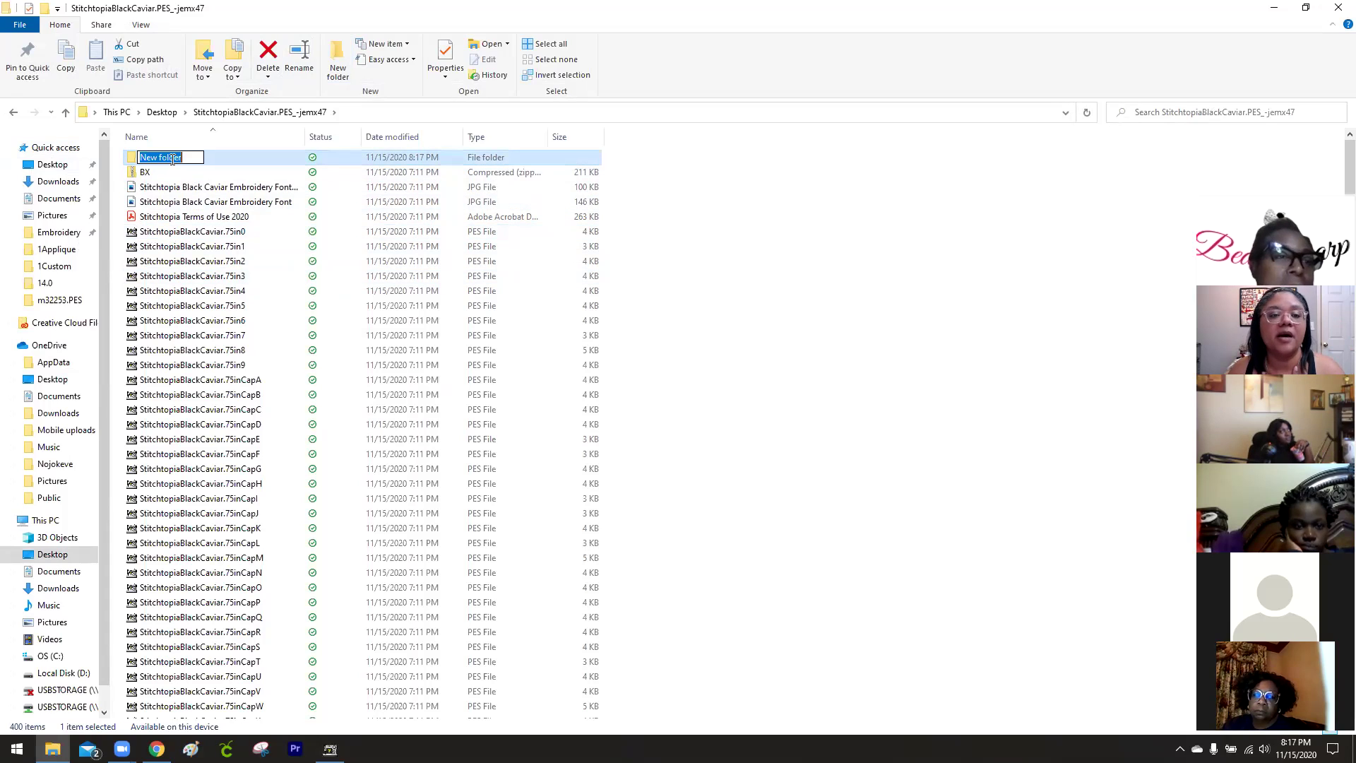
pyautogui.hotkey('ctrl', 'v')
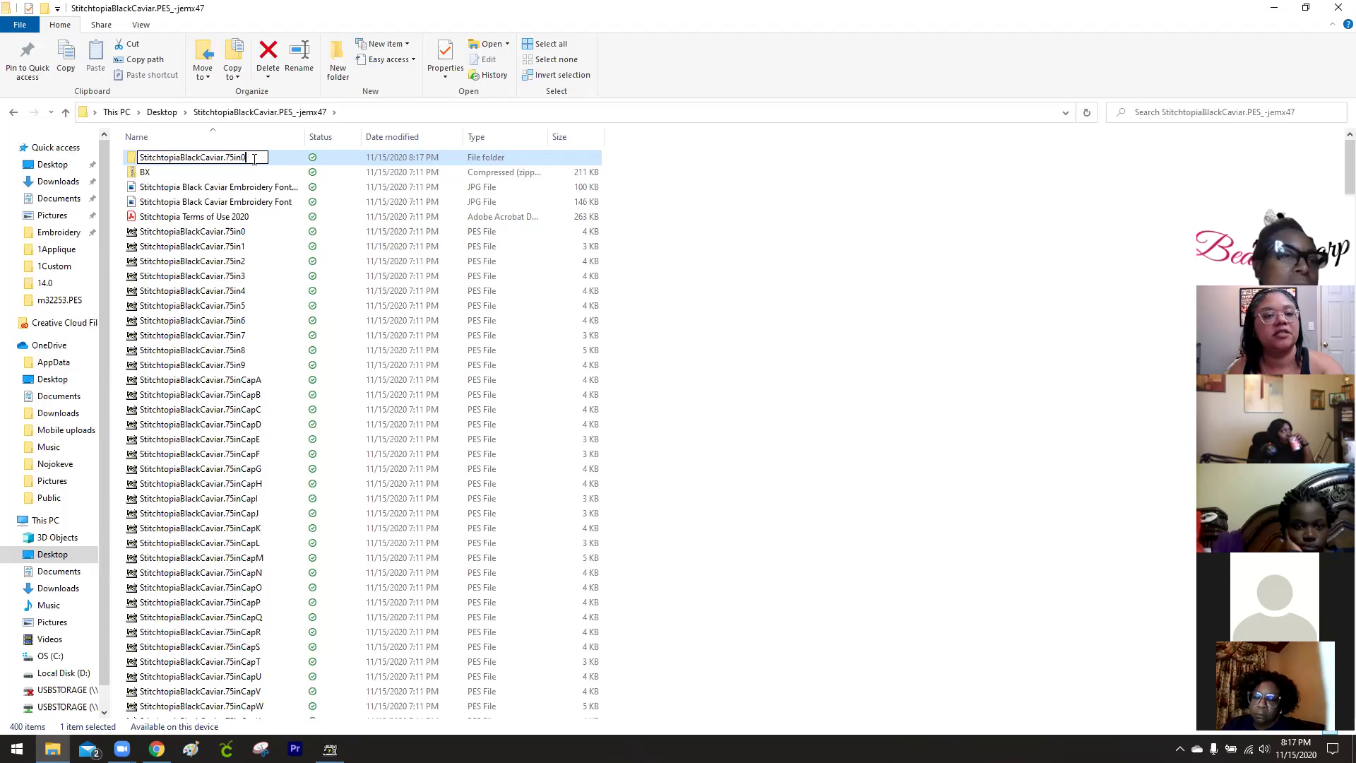
pyautogui.press('BackSpace')
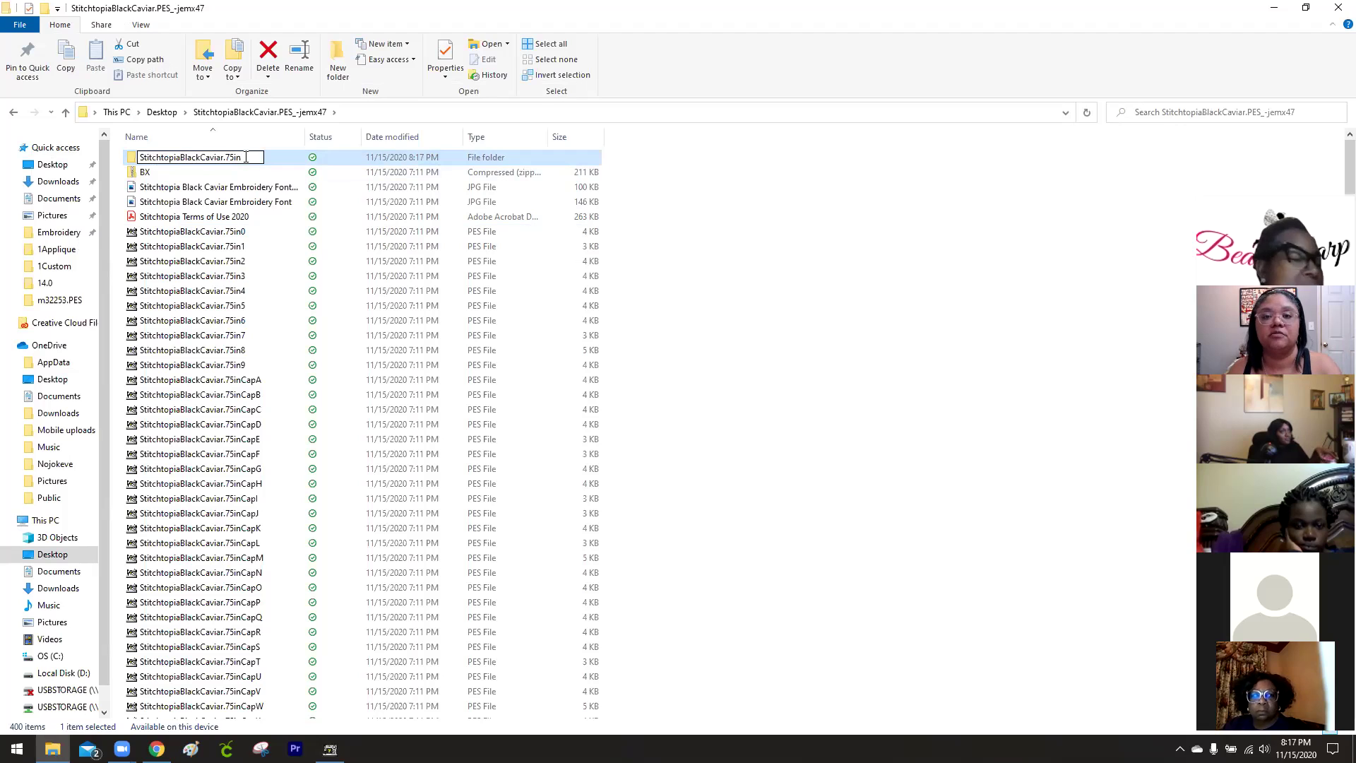
pyautogui.click(812, 281)
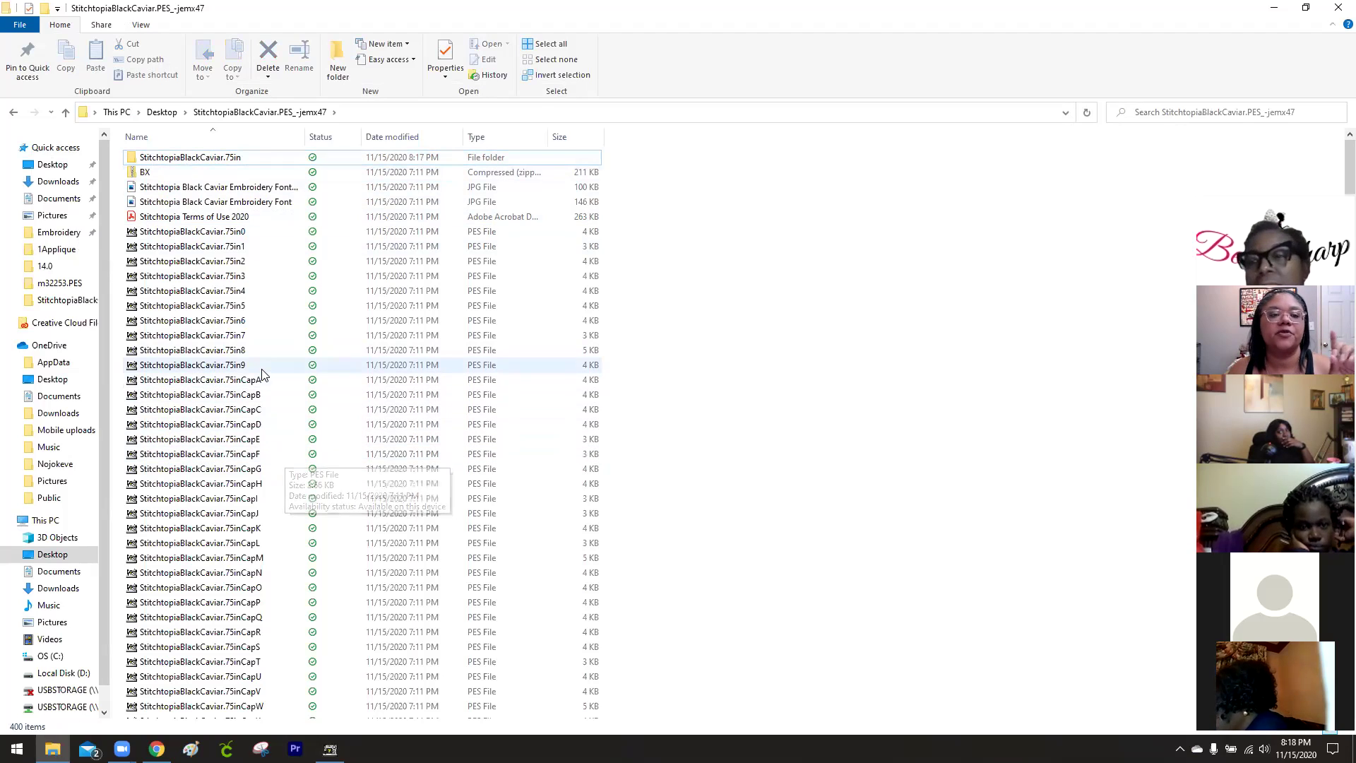
# Move all files from StitchtopiaBlackCaviar.75in0 through StitchtopiaBlackCaviar.75inPunVerticalbar into the StitchtopiaBlackCaviar.75in folder and open that folder.
pyautogui.click(223, 235)
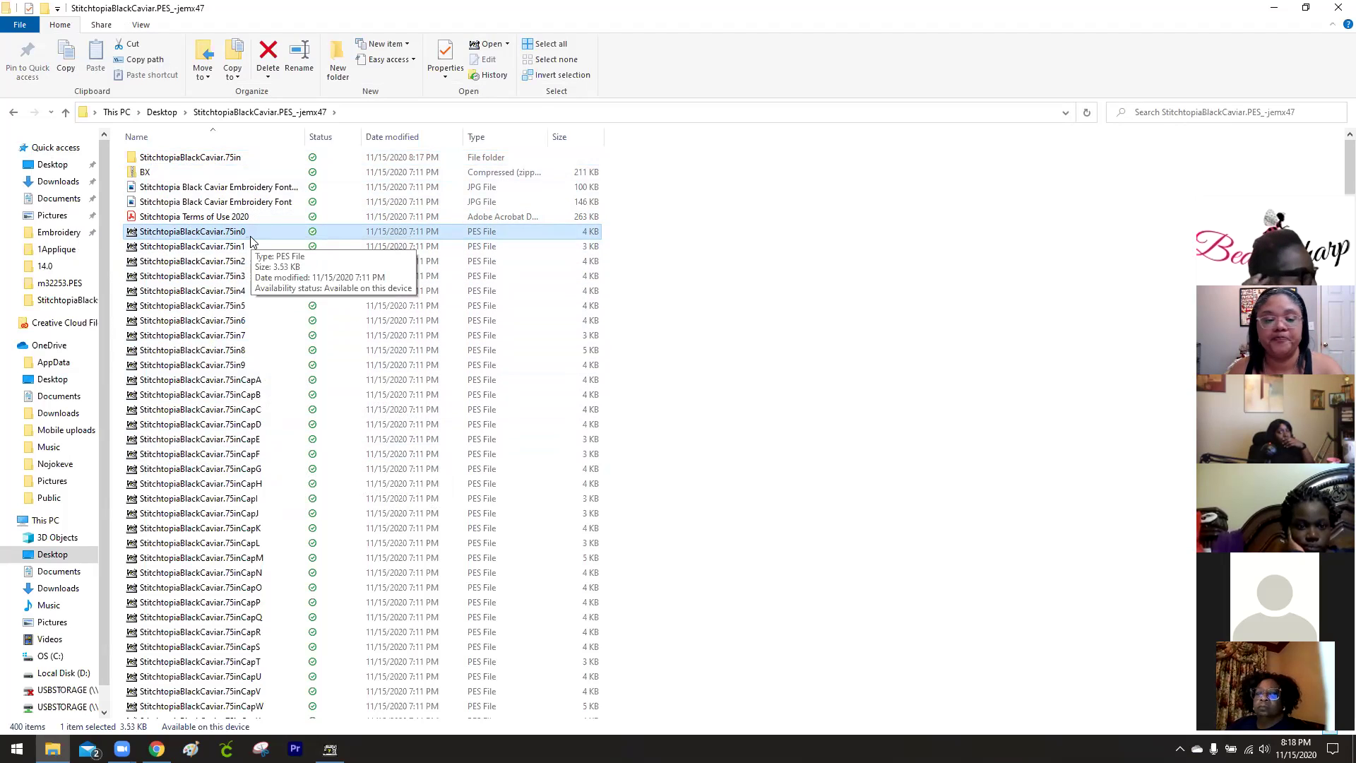
pyautogui.scroll(-15, 250, 241)
pyautogui.scroll(-6, 251, 244)
pyautogui.scroll(-1, 251, 243)
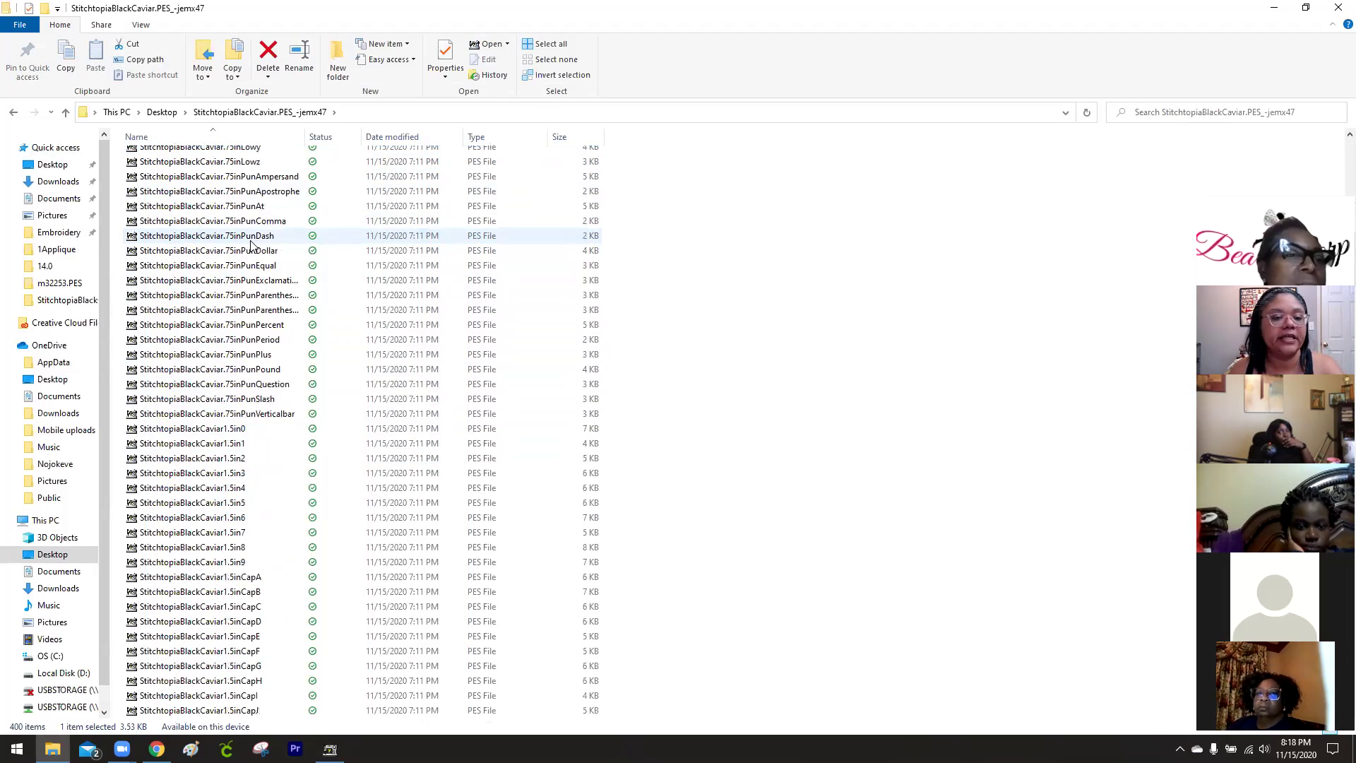
pyautogui.keyDown('shift'); pyautogui.click(272, 417); pyautogui.keyUp('shift')
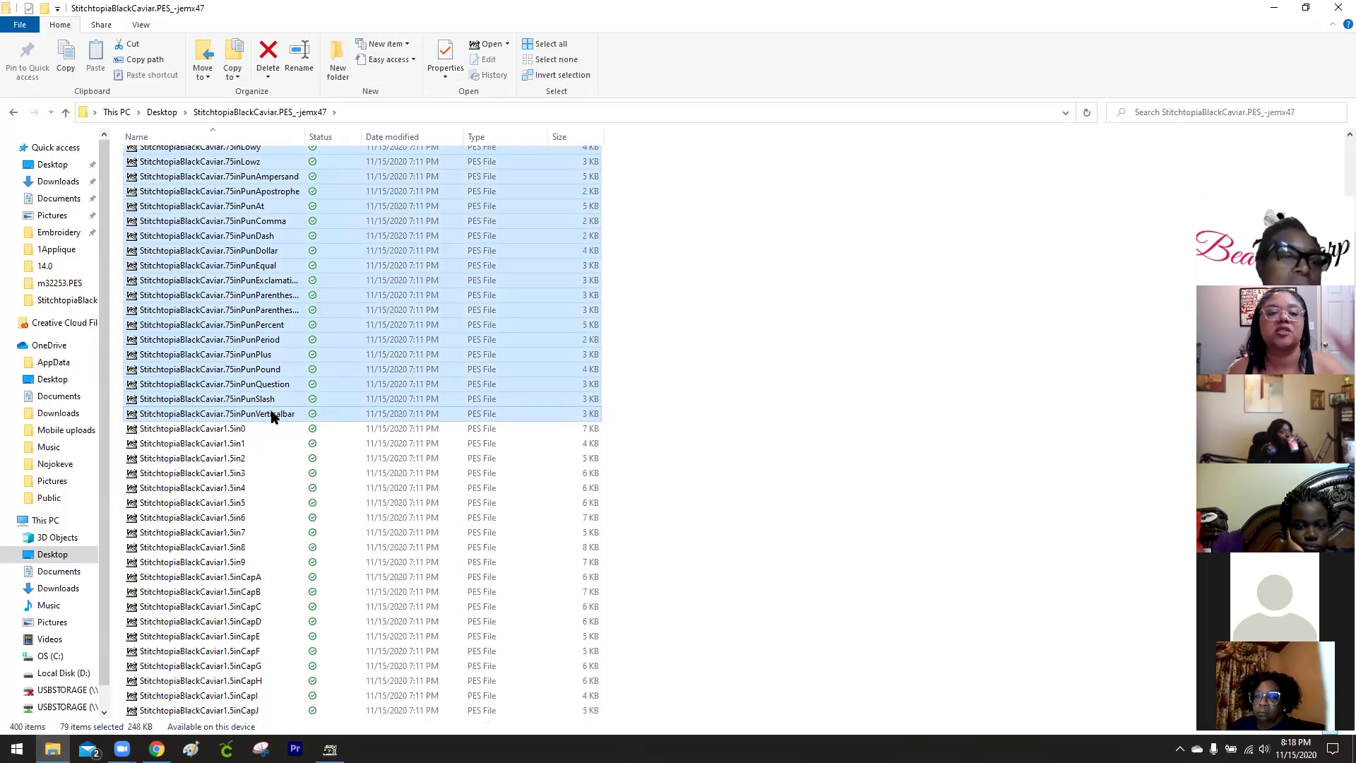
pyautogui.scroll(13, 277, 329)
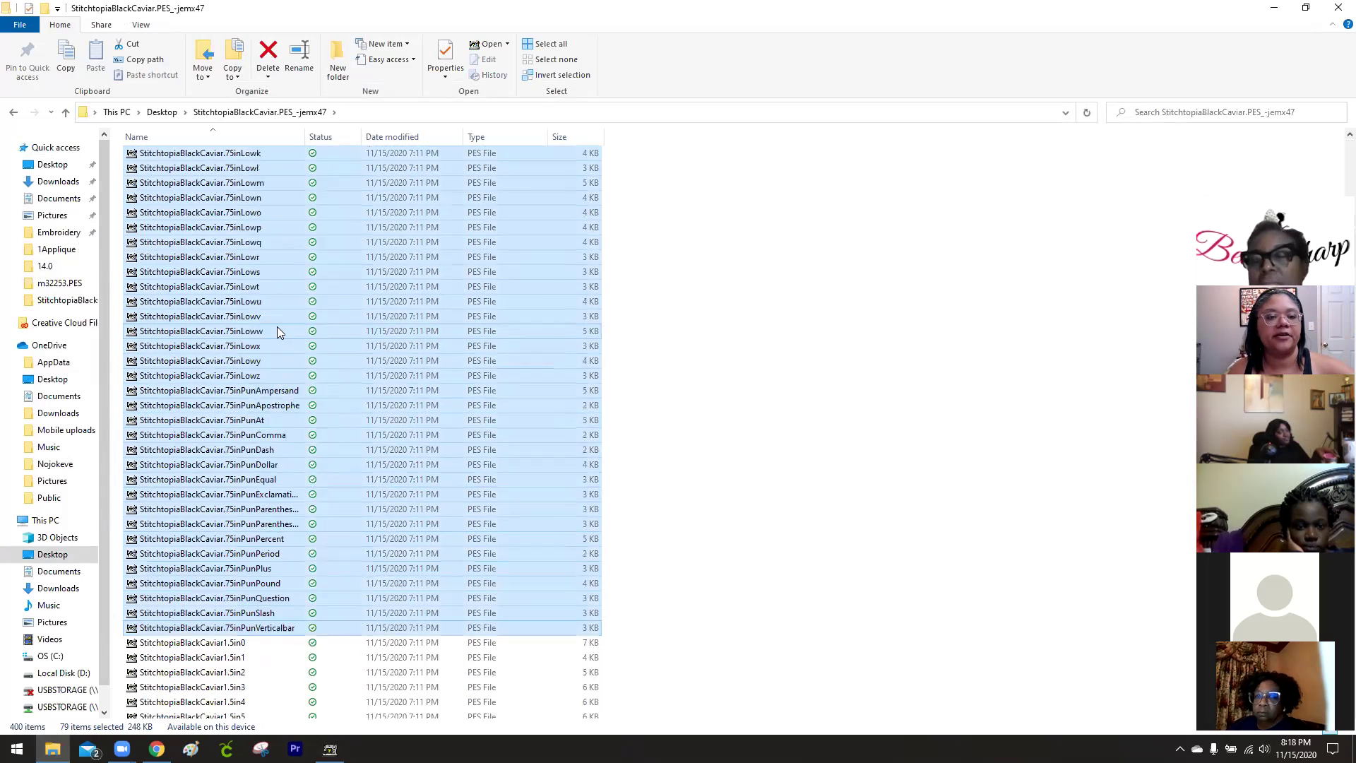
pyautogui.scroll(5, 277, 328)
pyautogui.scroll(-3, 276, 328)
pyautogui.scroll(7, 277, 329)
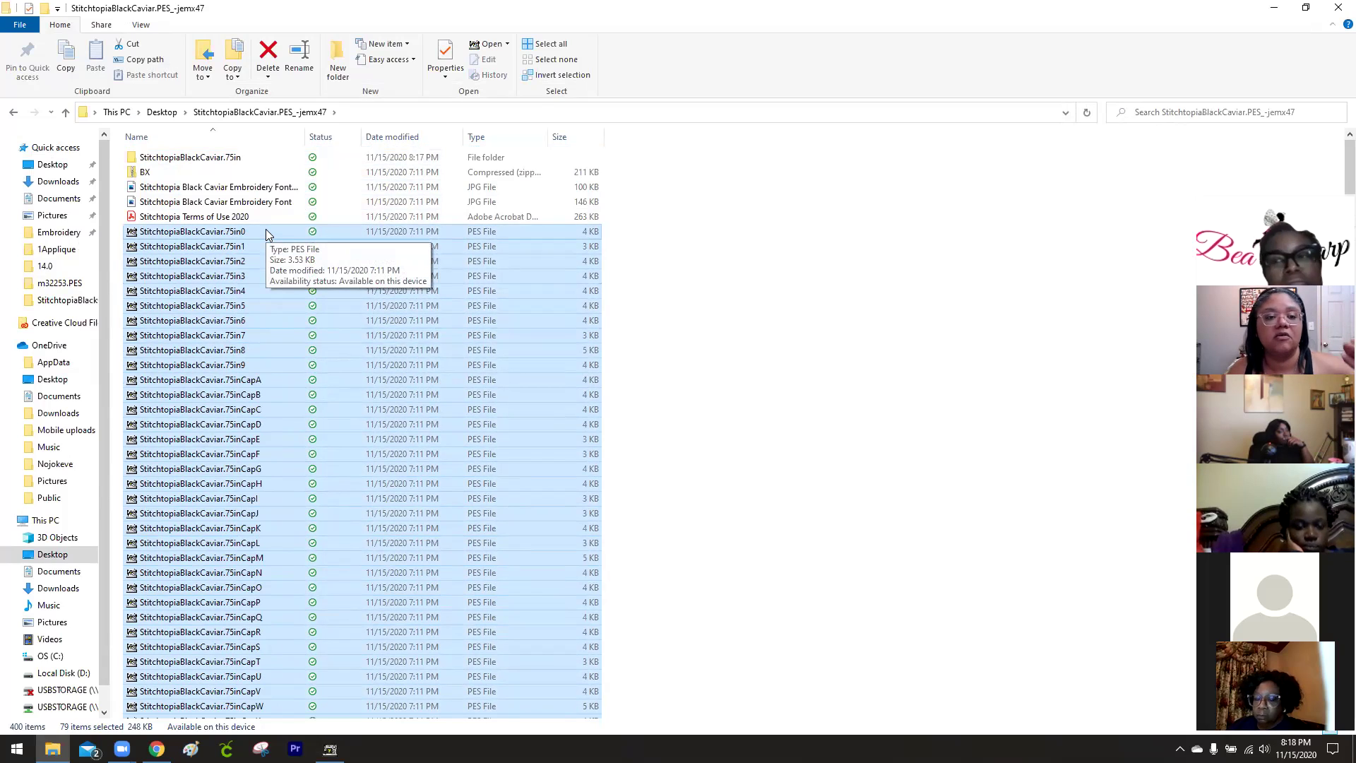
pyautogui.moveTo(266, 231); pyautogui.dragTo(251, 161)
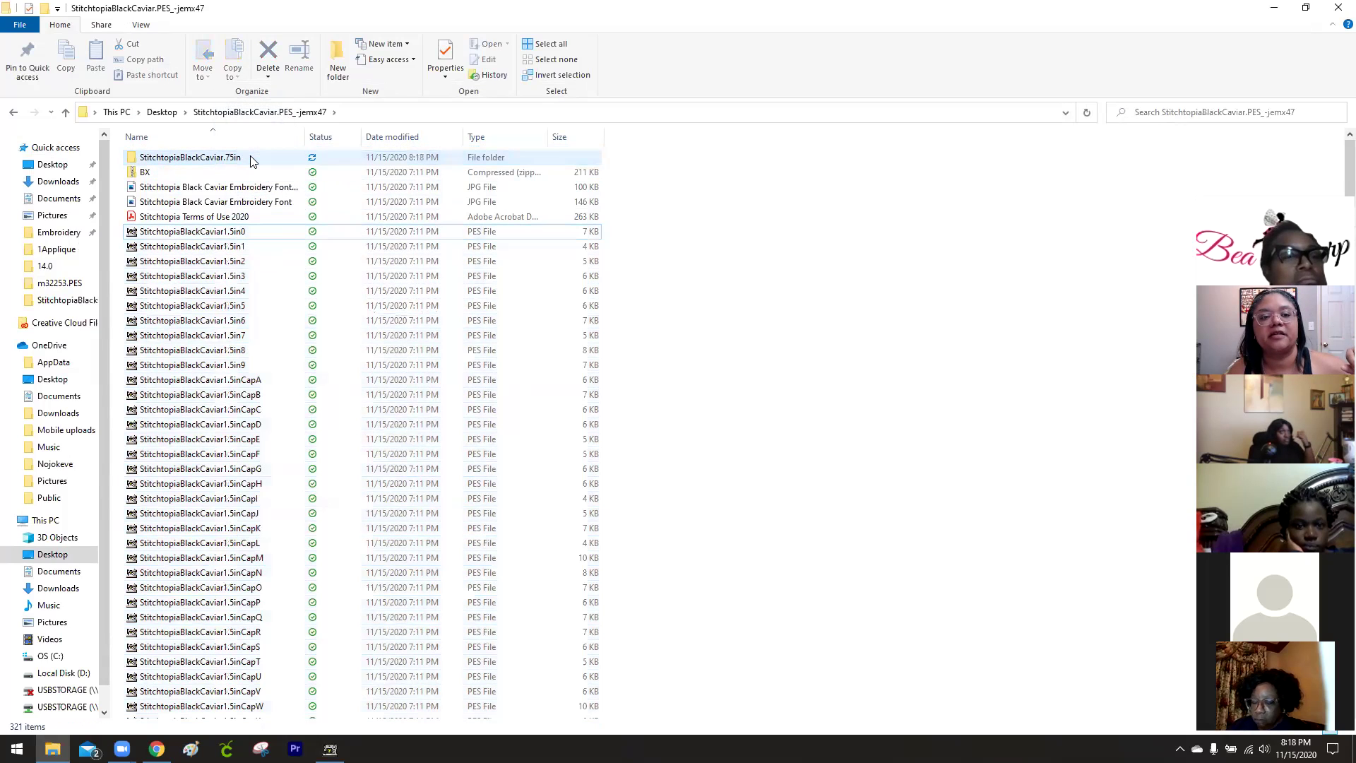
pyautogui.doubleClick(251, 158)
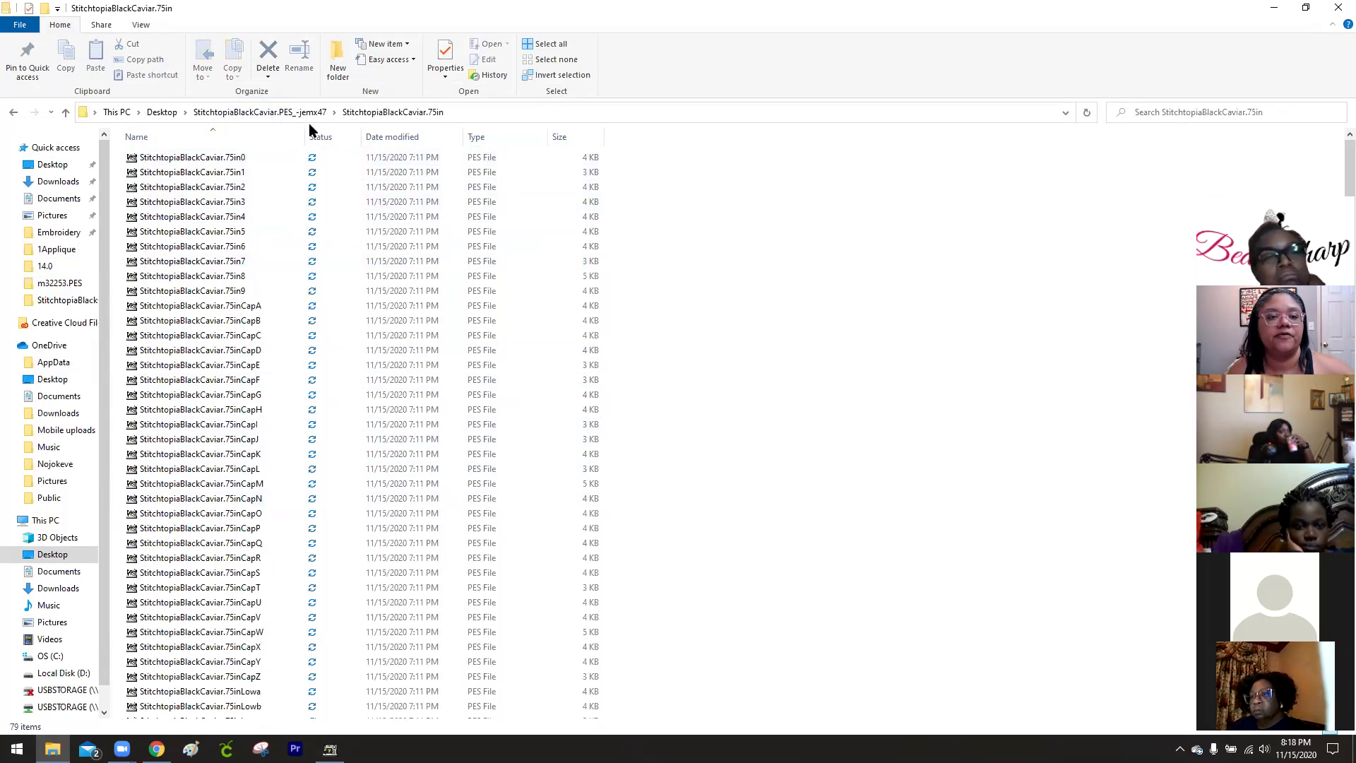
# Return to the StitchtopiaBlackCaviar.PES_-jemx47 folder and copy the name of the StitchtopiaBlackCaviar1.5in0 file.
pyautogui.click(67, 113)
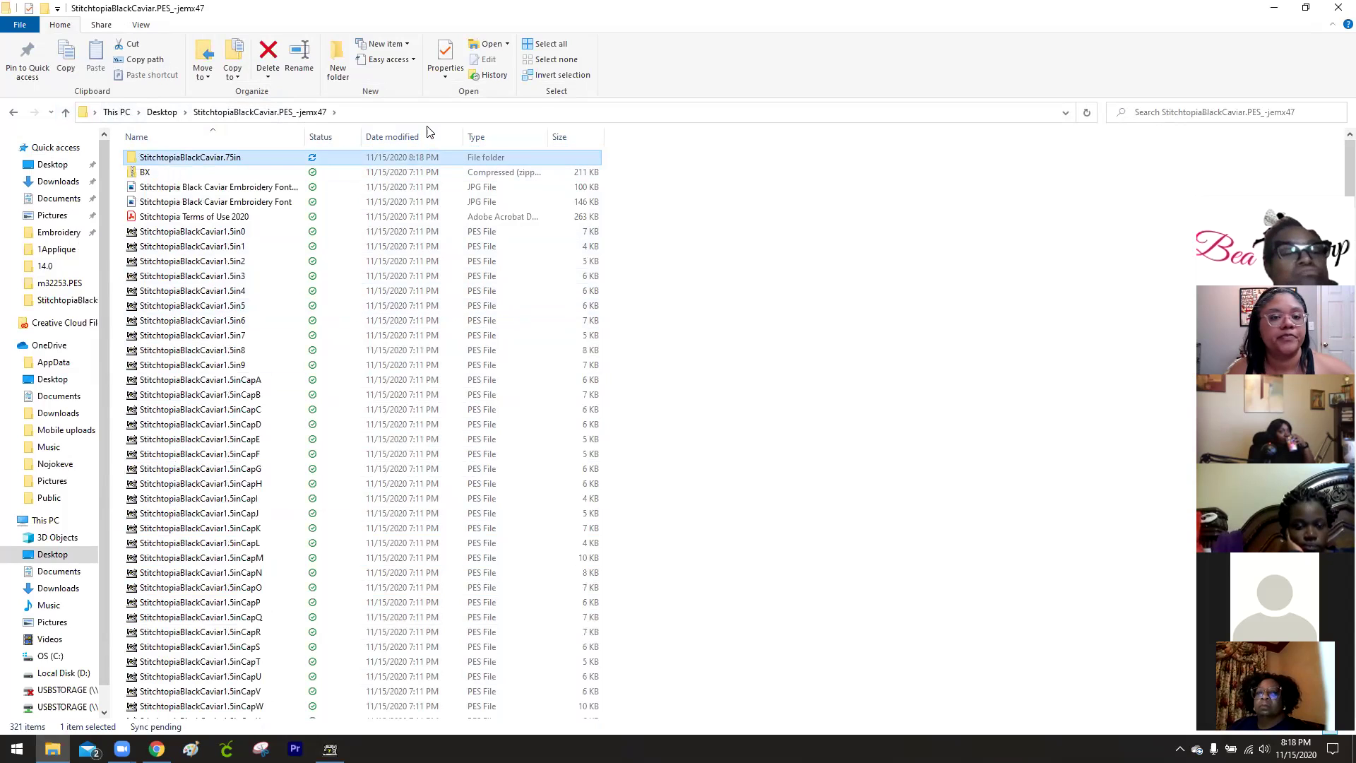
pyautogui.click(216, 236)
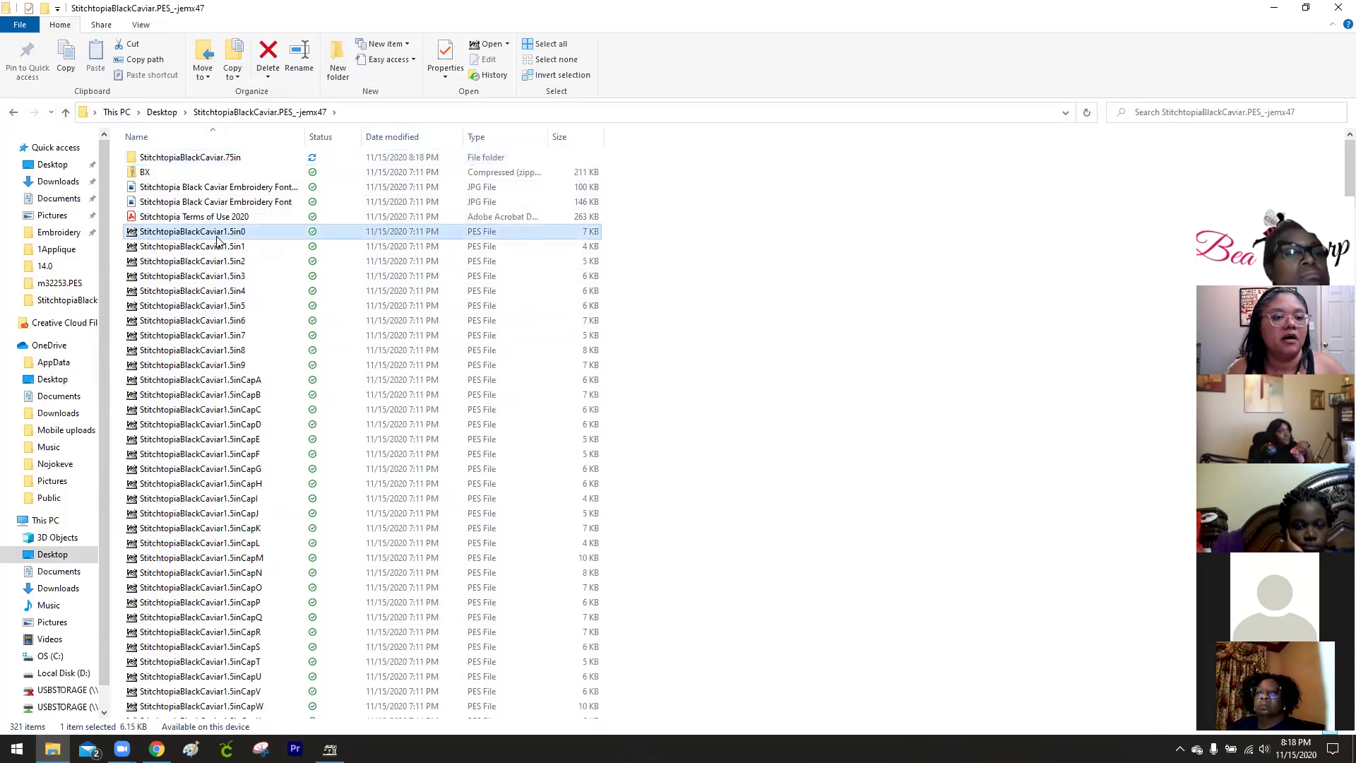
pyautogui.click(218, 240)
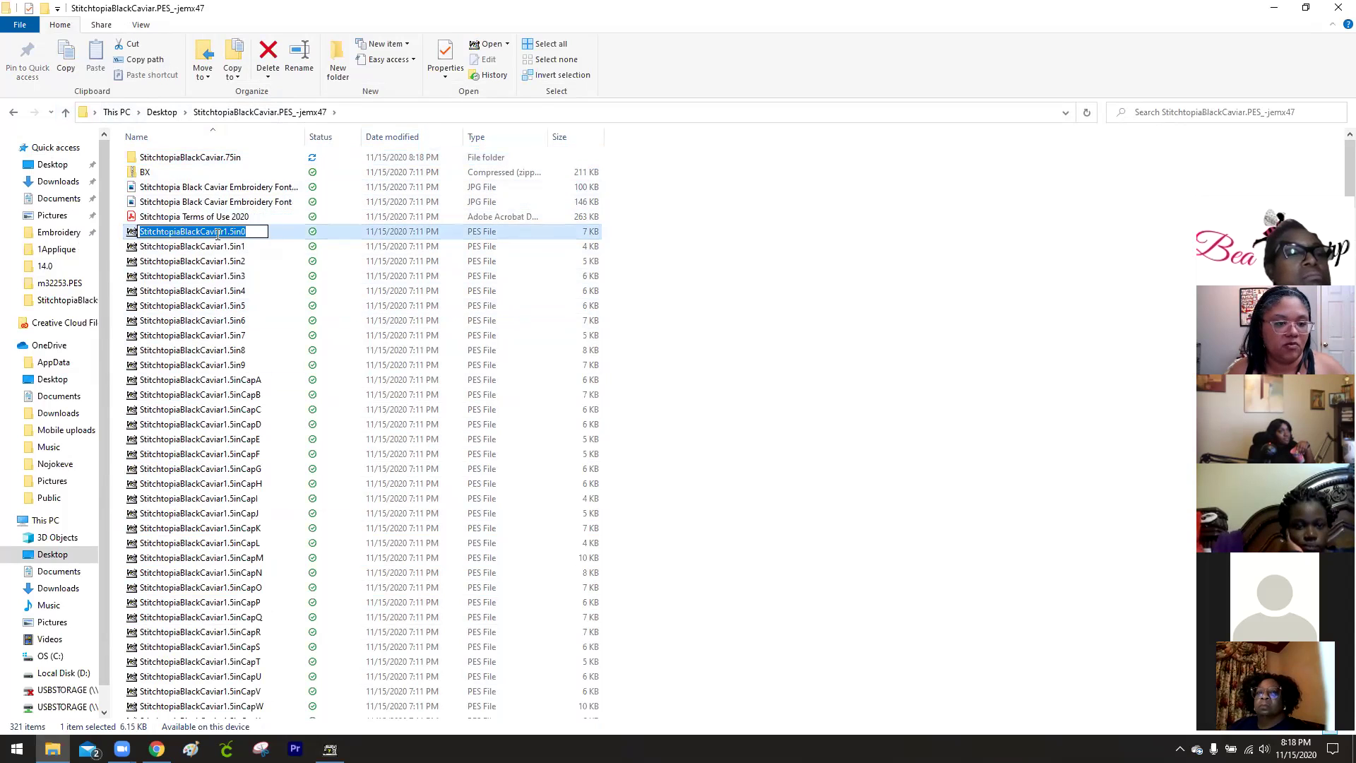
pyautogui.rightClick(219, 232)
pyautogui.click(243, 278)
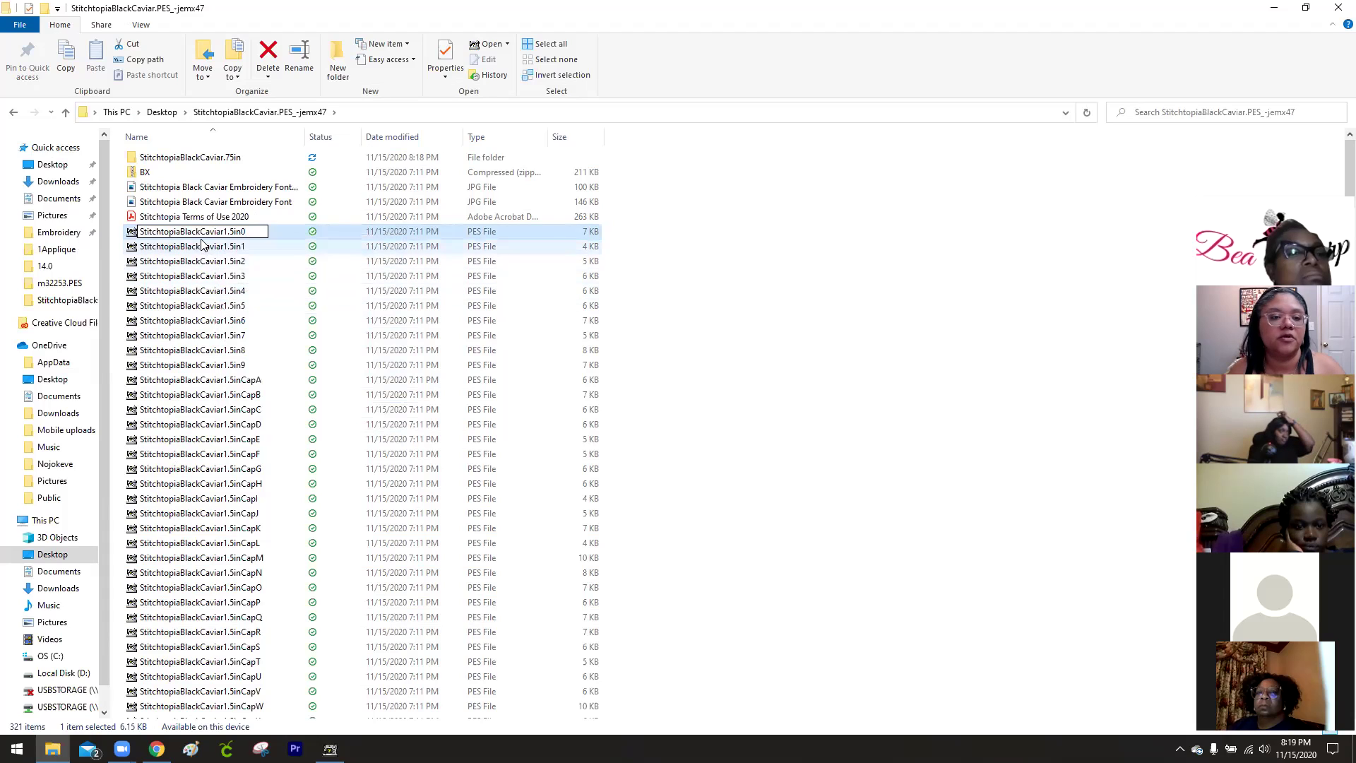
pyautogui.moveTo(248, 233); pyautogui.dragTo(127, 238)
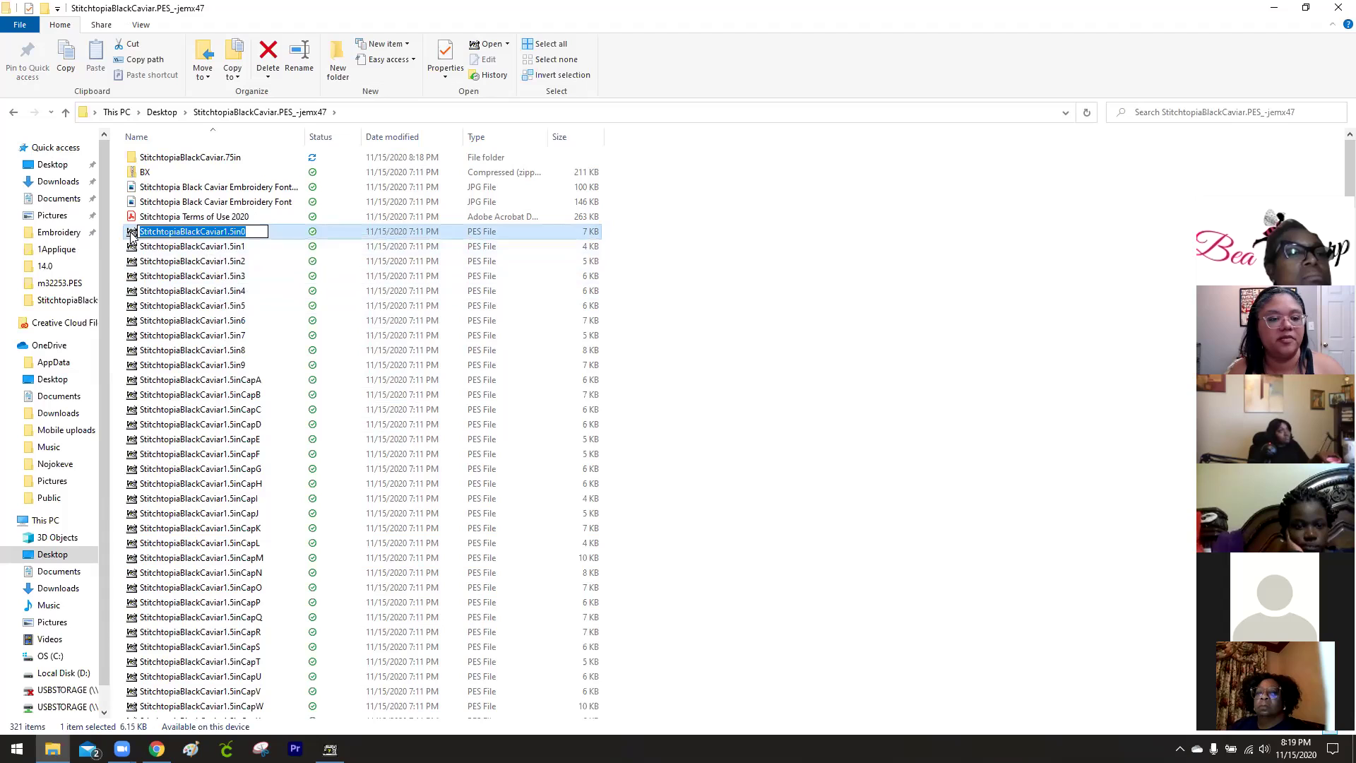
# Create a new folder named StitchtopiaBlackCaviar1.5in, reusing the copied file name without its final 0.
pyautogui.click(684, 210)
pyautogui.click(336, 60)
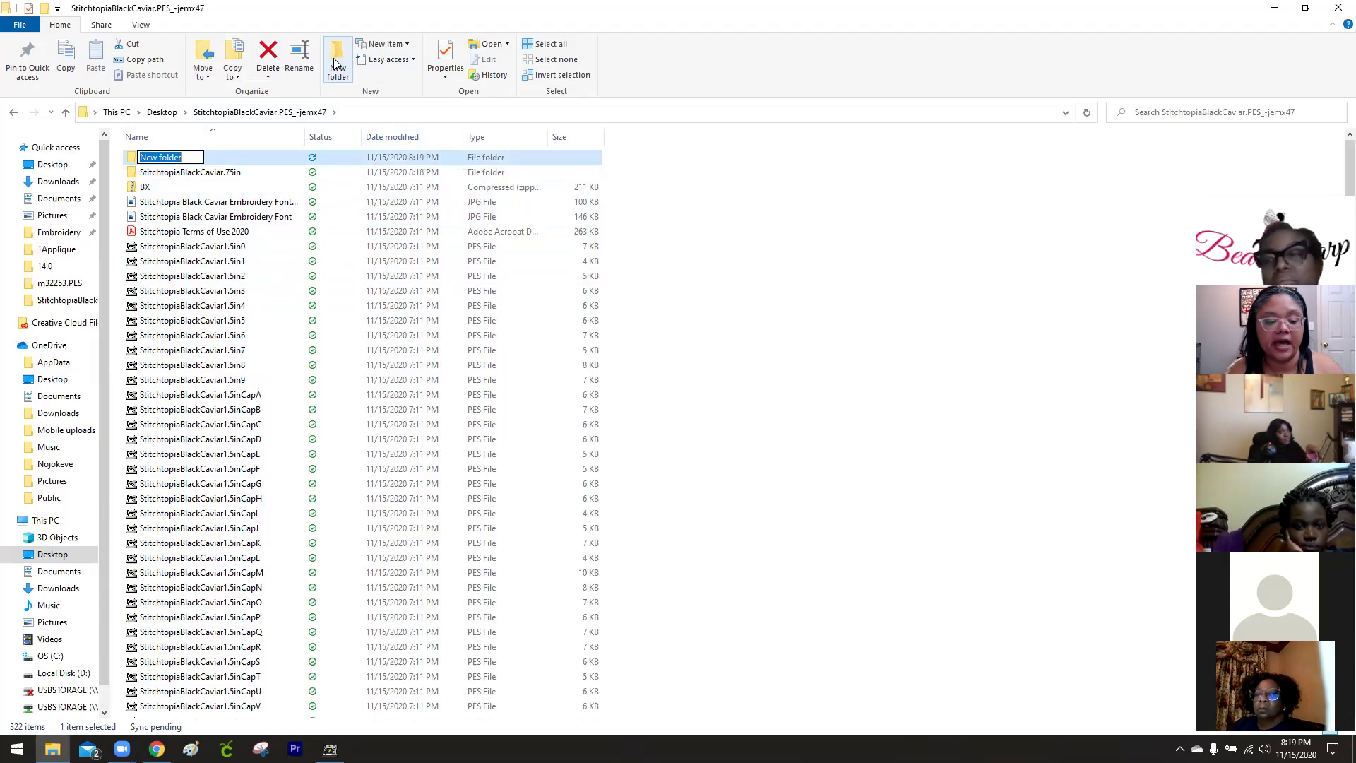
pyautogui.hotkey('ctrl', 'v')
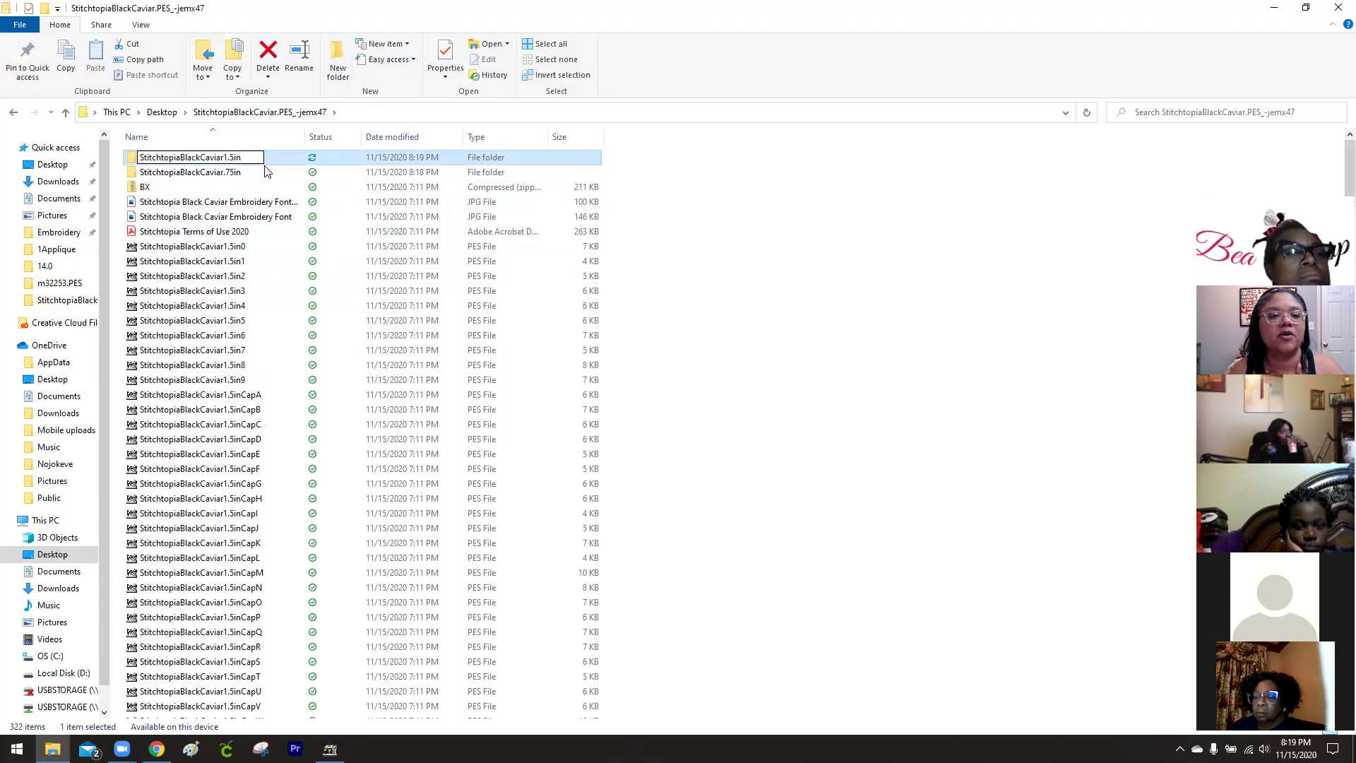
pyautogui.click(872, 284)
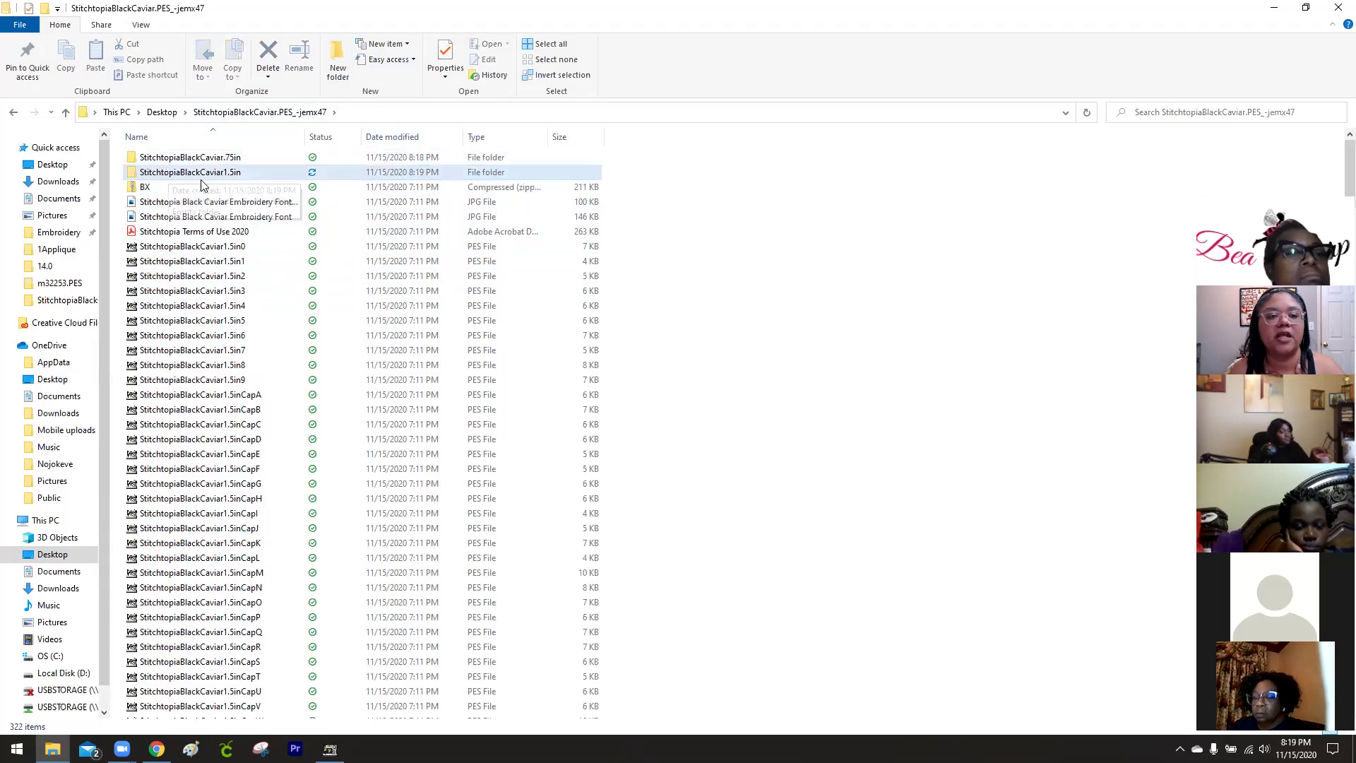
# Move all files from StitchtopiaBlackCaviar1.5in0 through StitchtopiaBlackCaviar1.5inPunVerticalbar into the StitchtopiaBlackCaviar1.5in folder.
pyautogui.click(212, 246)
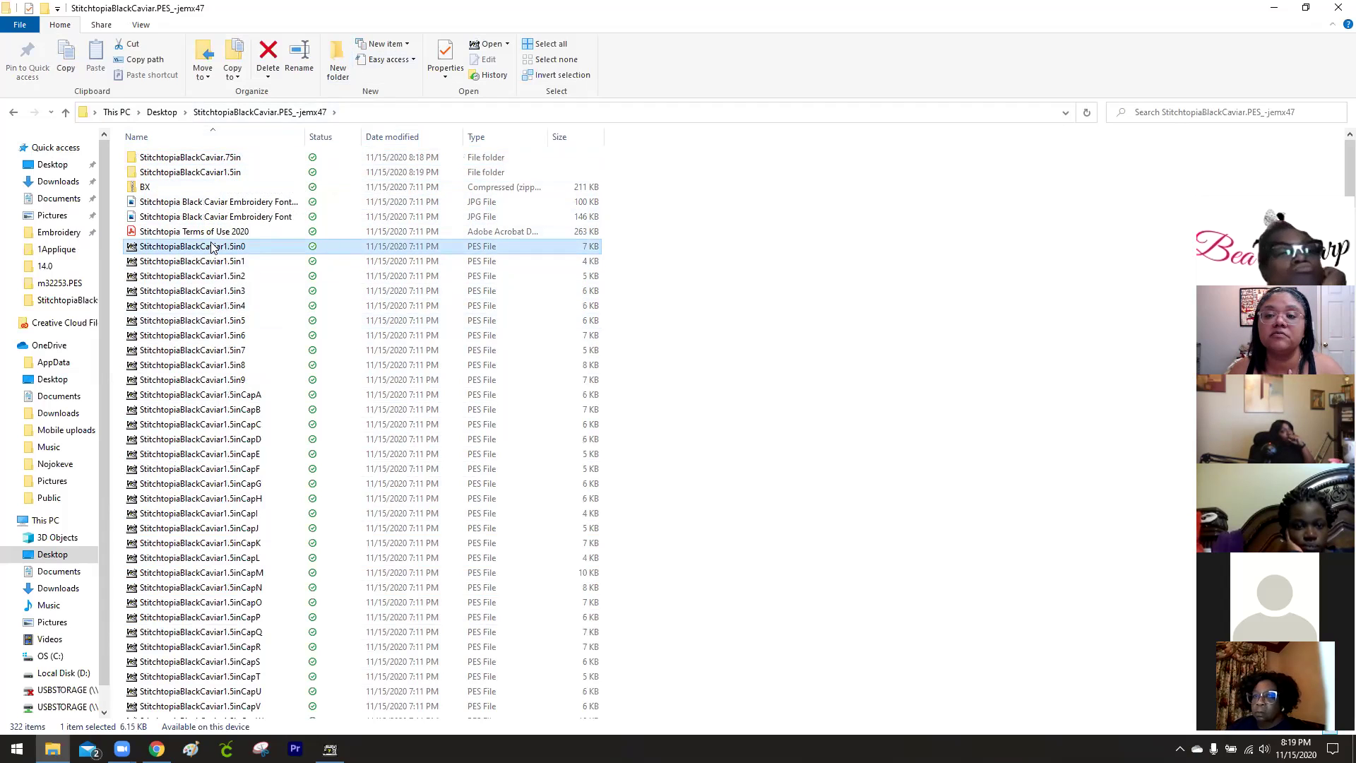
pyautogui.scroll(-20, 212, 246)
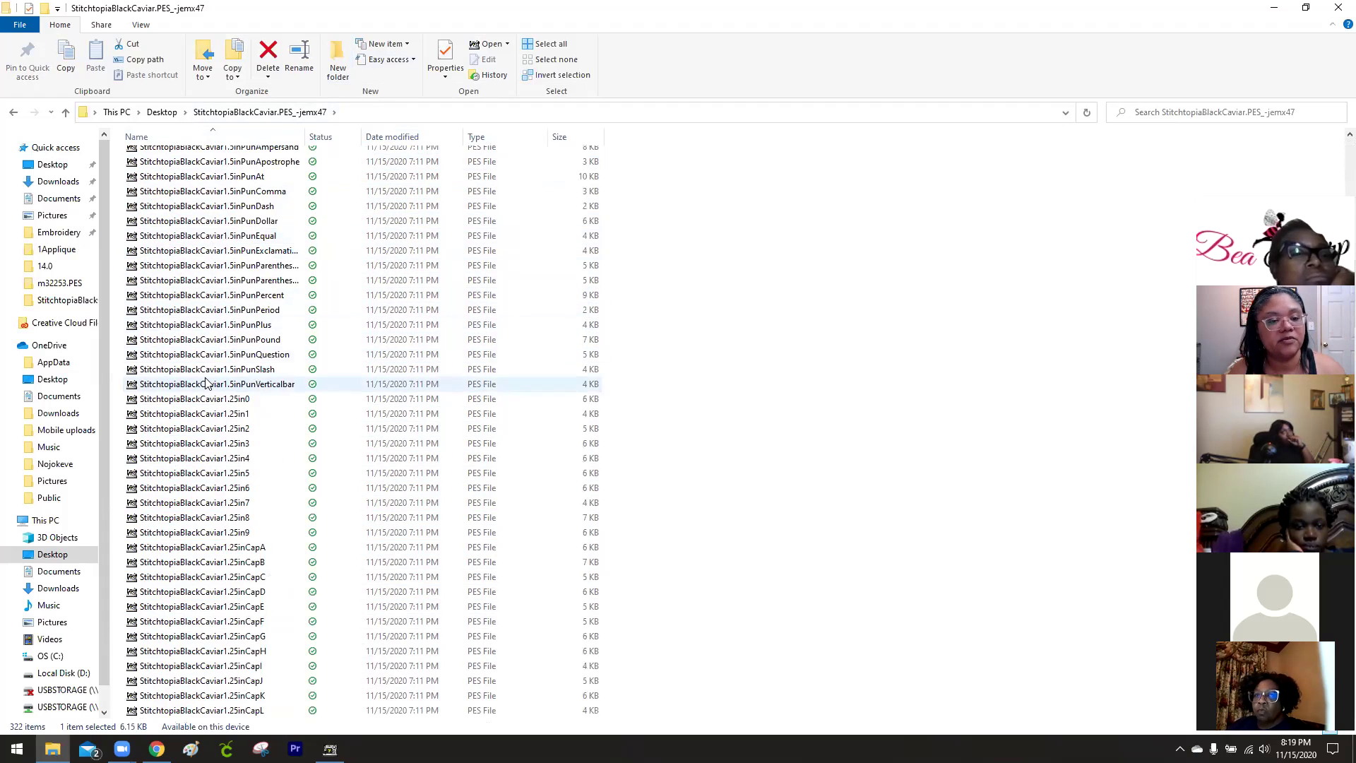
pyautogui.keyDown('shift'); pyautogui.click(205, 384); pyautogui.keyUp('shift')
pyautogui.scroll(20, 518, 369)
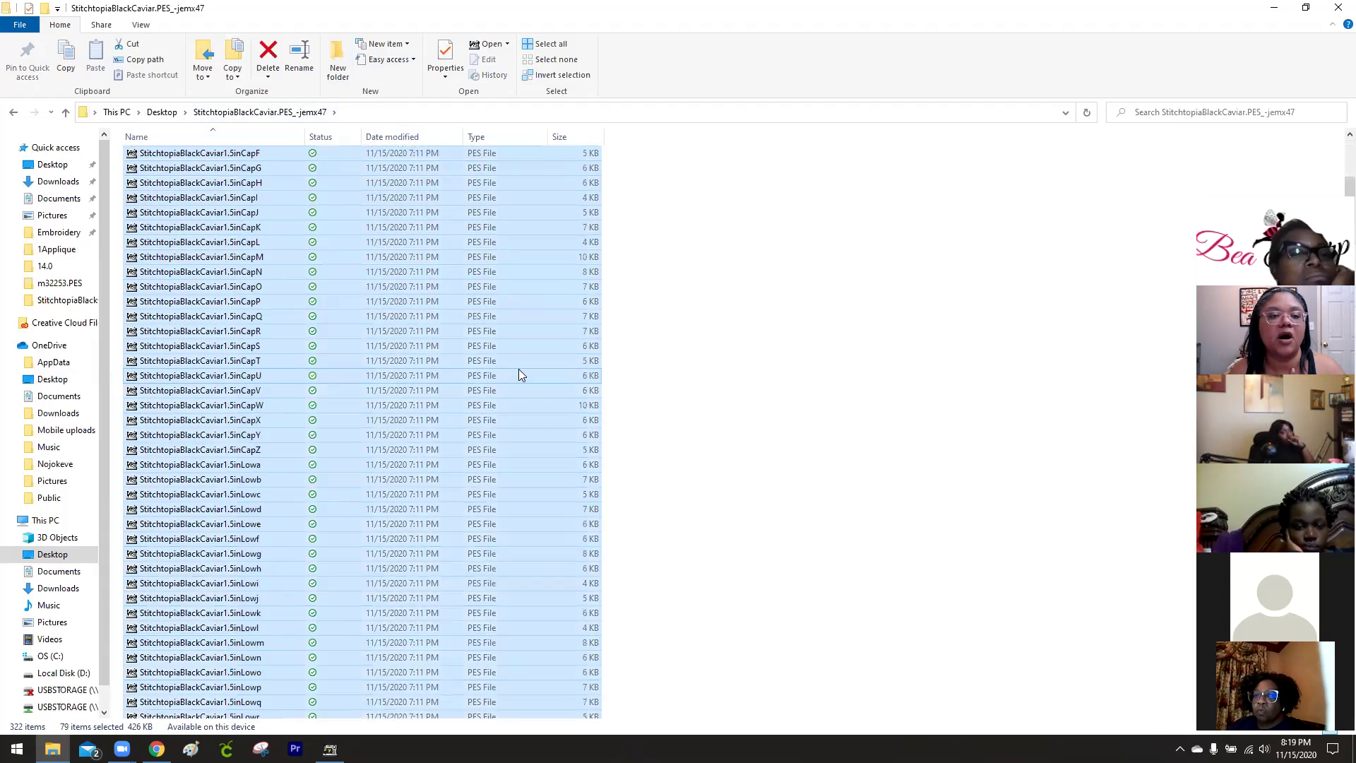
pyautogui.moveTo(519, 371); pyautogui.dragTo(265, 174)
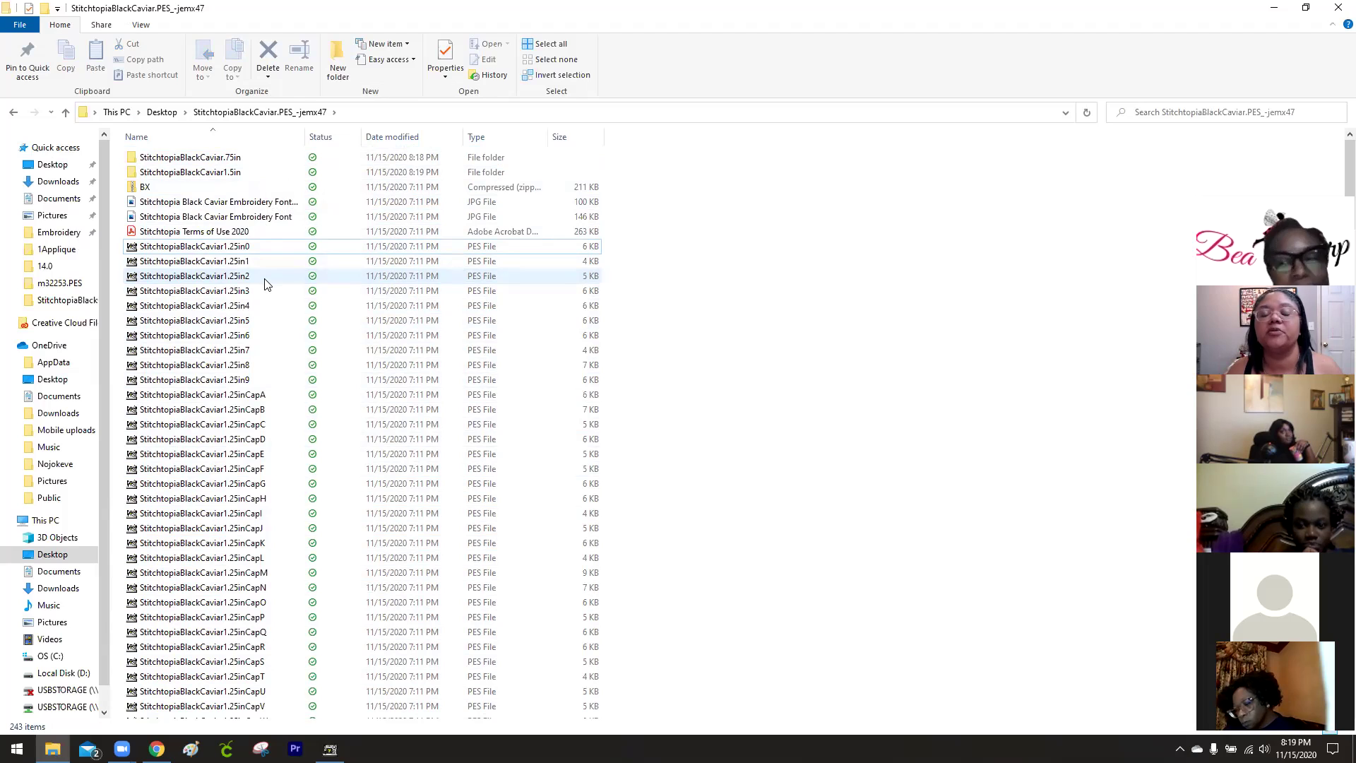
# Switch to SewWhat-Pro, launch Emb Lettering and open its Font-Mapping Editor.
pyautogui.click(1274, 7)
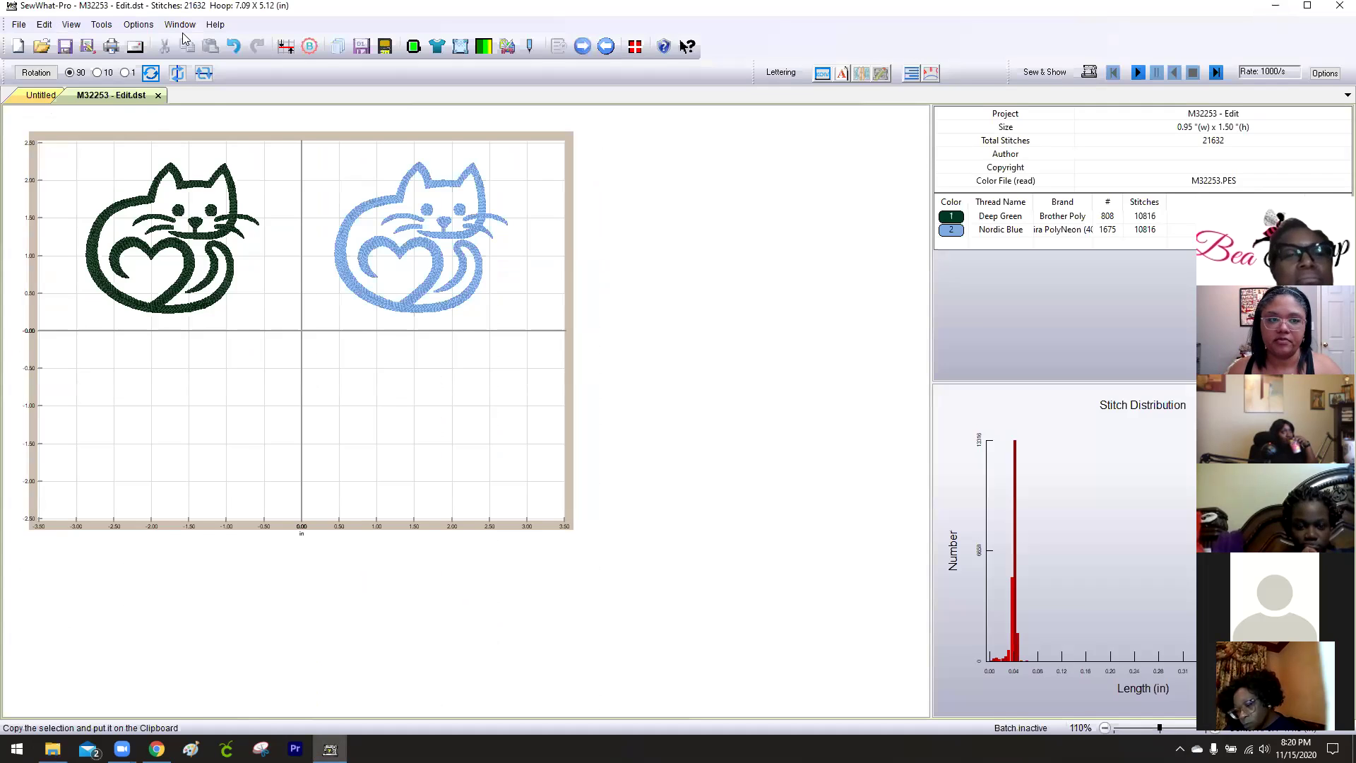
pyautogui.click(139, 24)
pyautogui.moveTo(101, 24)
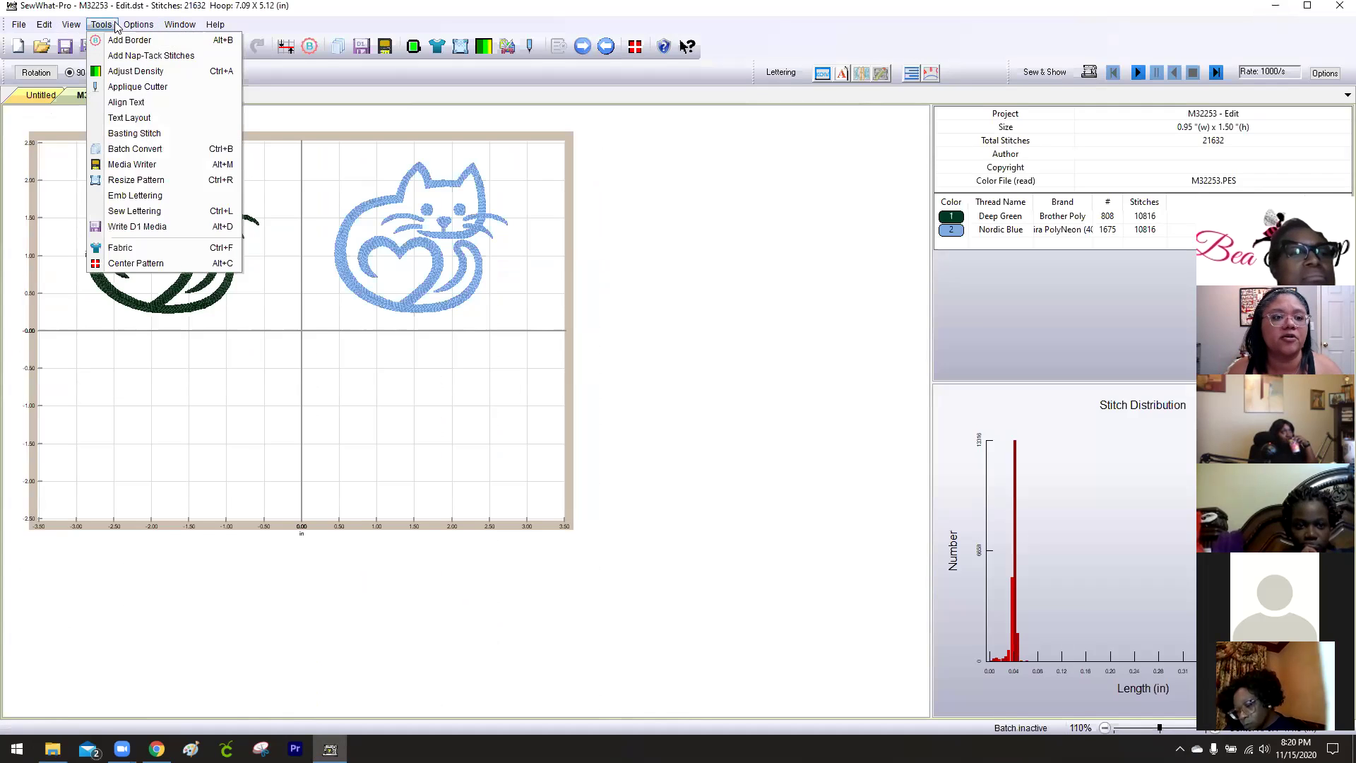
pyautogui.click(145, 190)
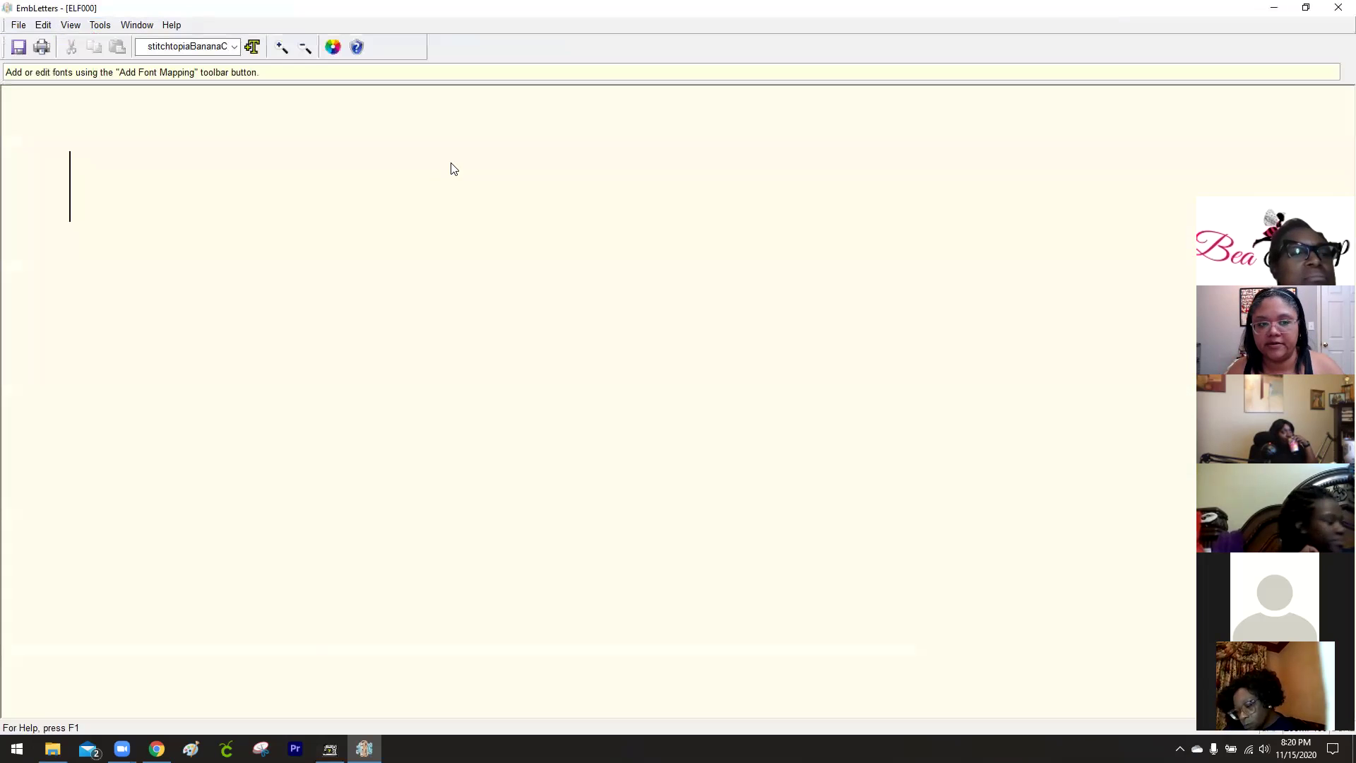
pyautogui.click(252, 47)
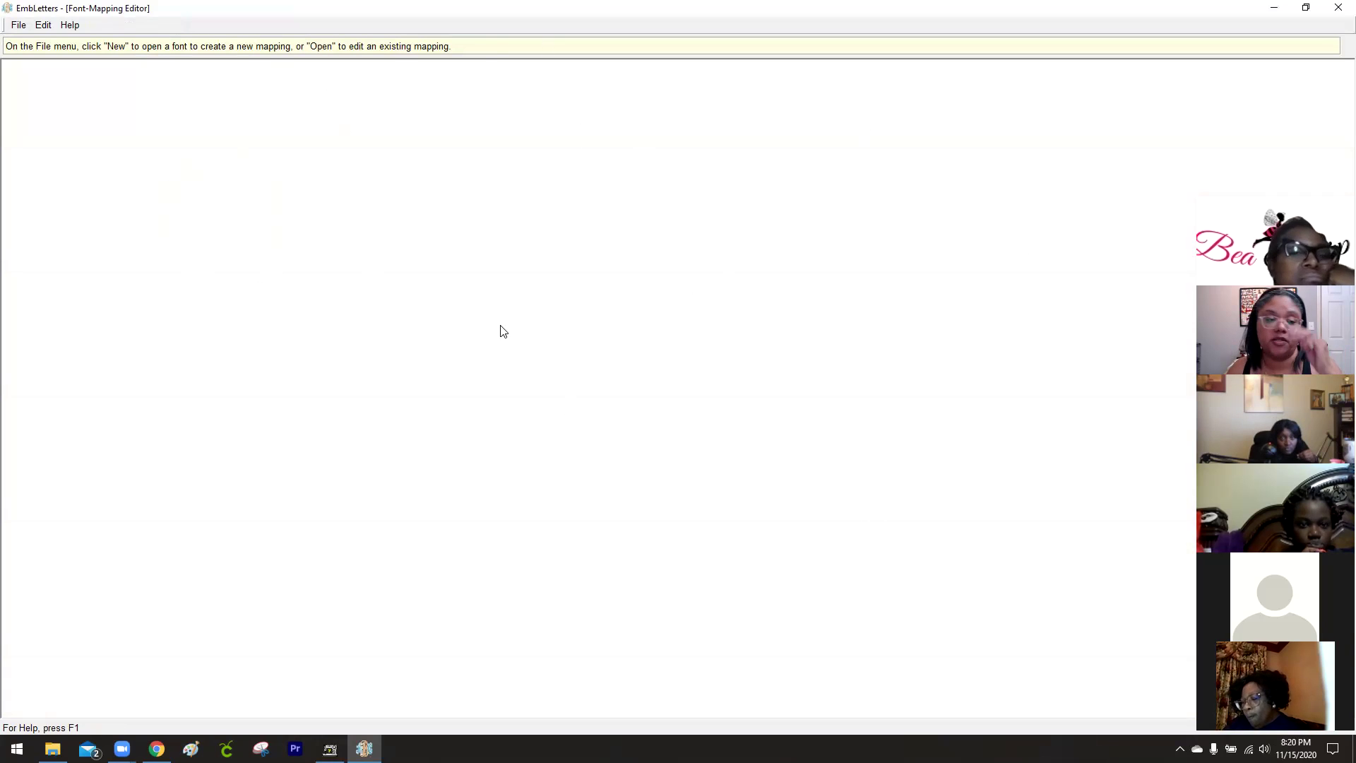
# Start a new font mapping from the StitchtopiaBlackCaviar.75in folder inside StitchtopiaBlackCaviar.PES_-jemx47 and dismiss the access message.
pyautogui.click(21, 25)
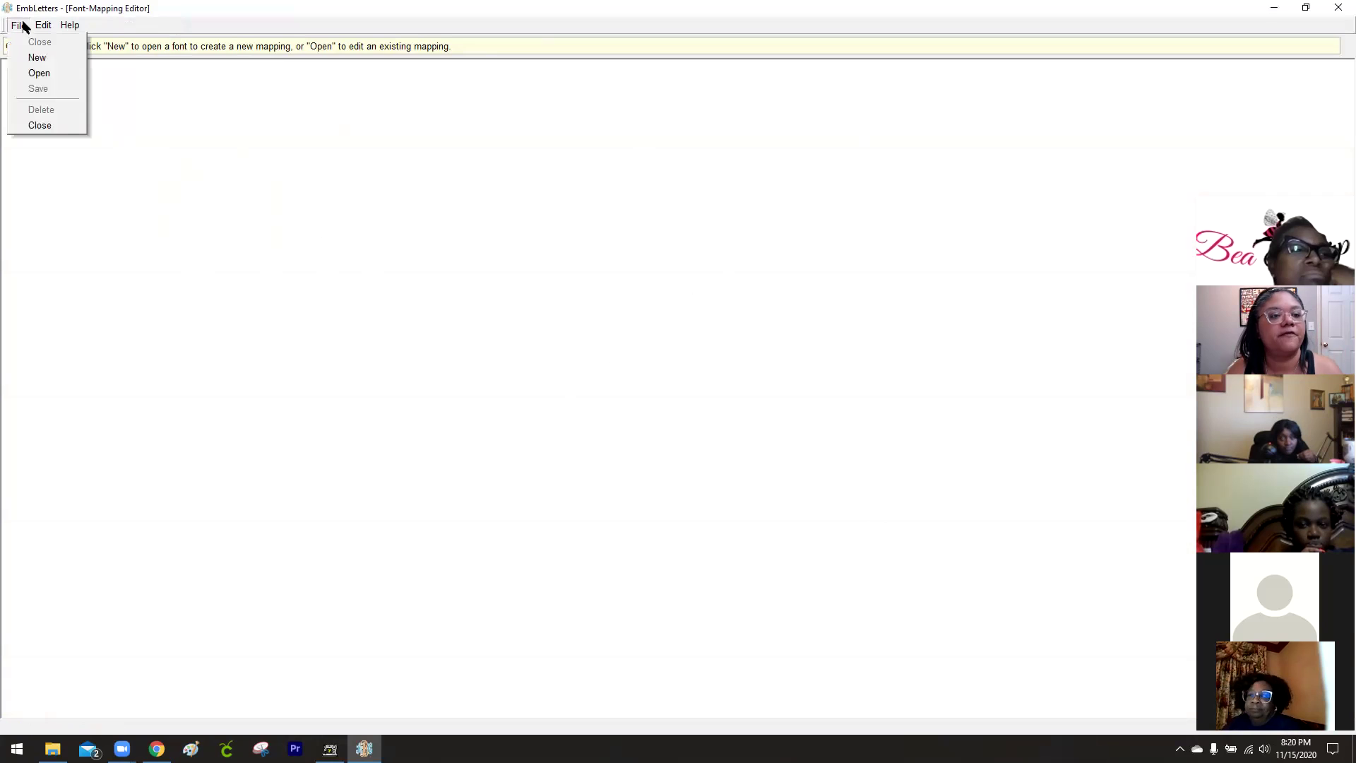
pyautogui.click(28, 62)
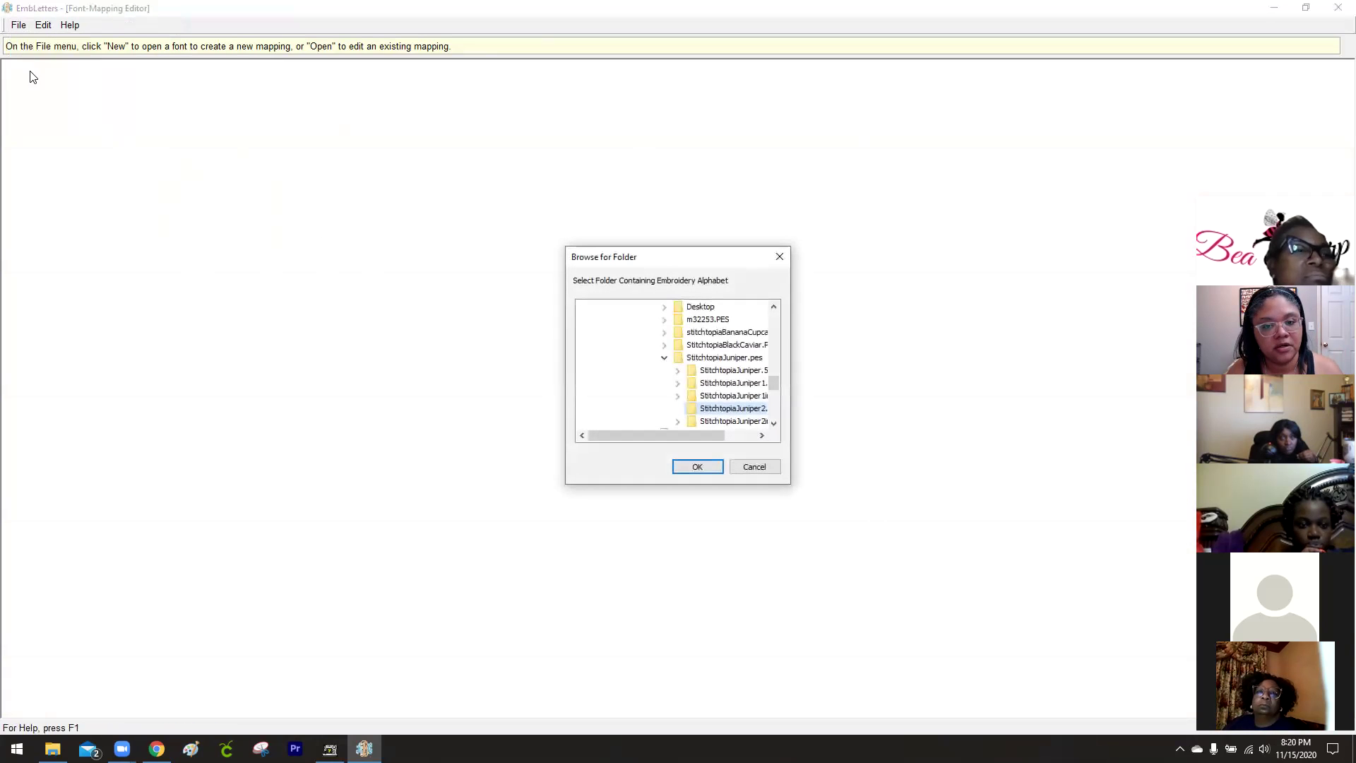
pyautogui.click(749, 347)
pyautogui.moveTo(772, 390)
pyautogui.mouseDown()
pyautogui.moveTo(774, 335)
pyautogui.moveTo(786, 343)
pyautogui.moveTo(774, 378)
pyautogui.mouseUp()
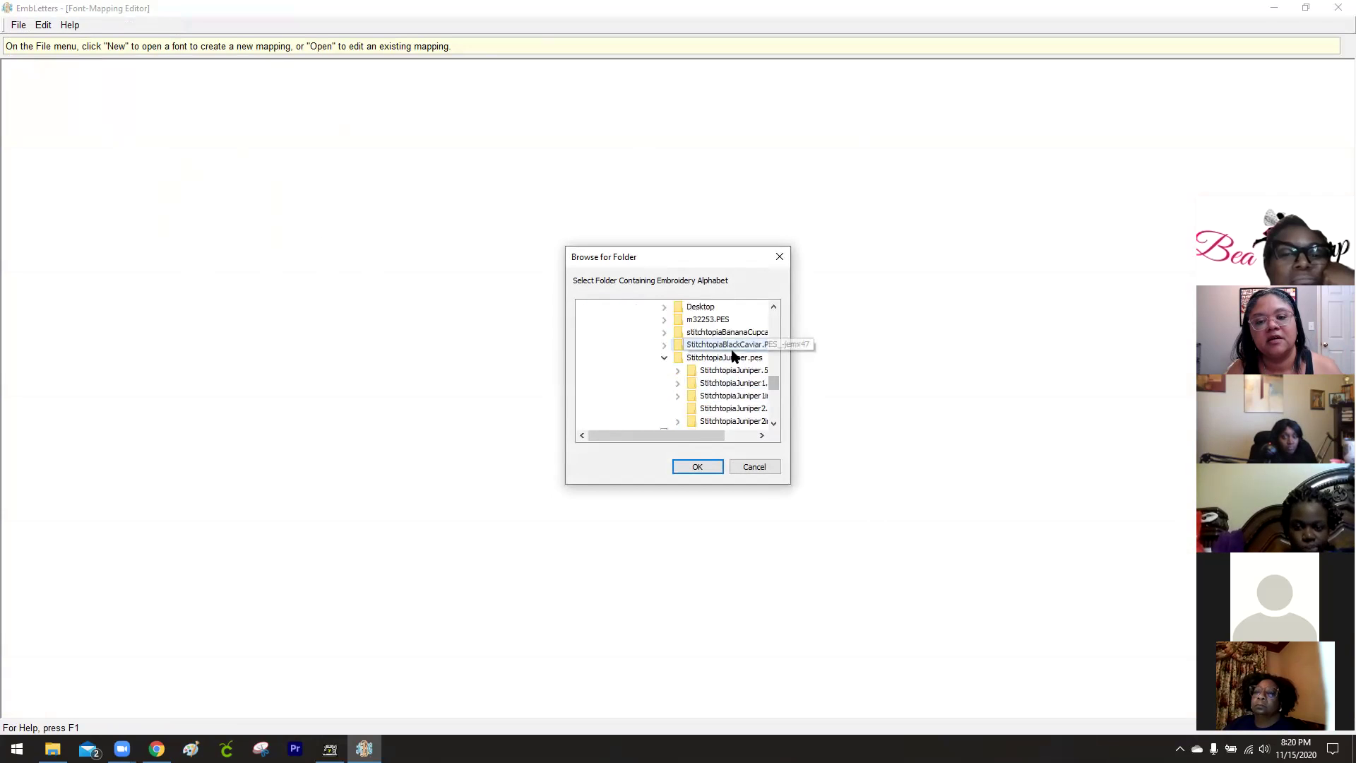
pyautogui.doubleClick(681, 346)
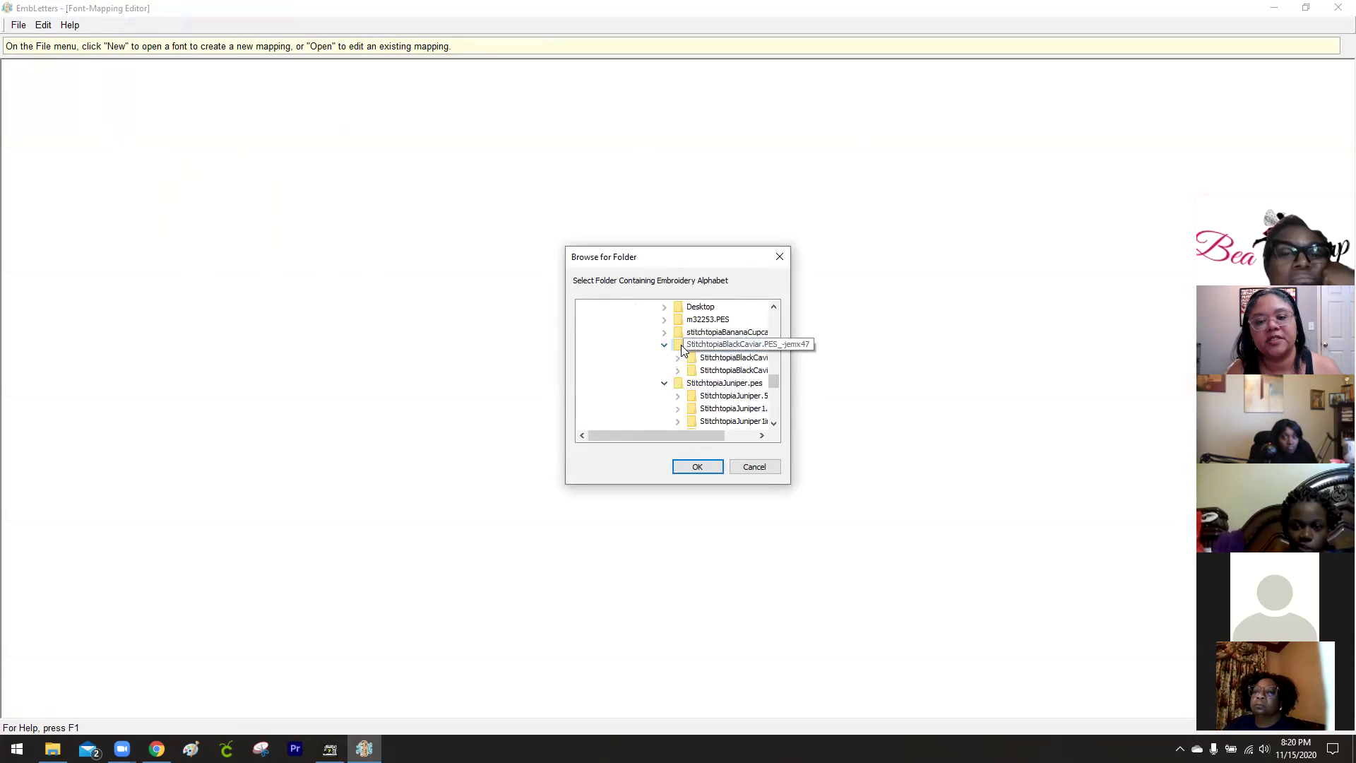
pyautogui.moveTo(689, 436); pyautogui.dragTo(720, 435)
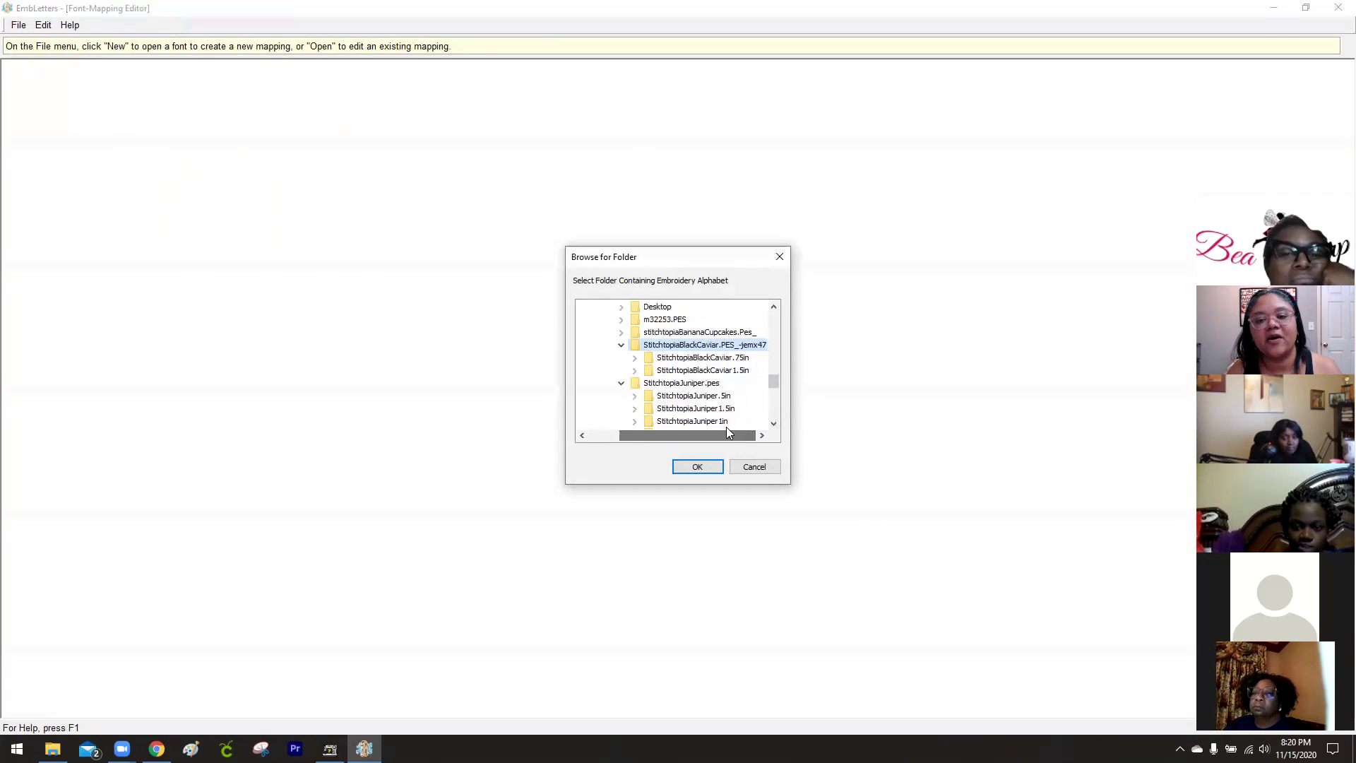
pyautogui.click(711, 359)
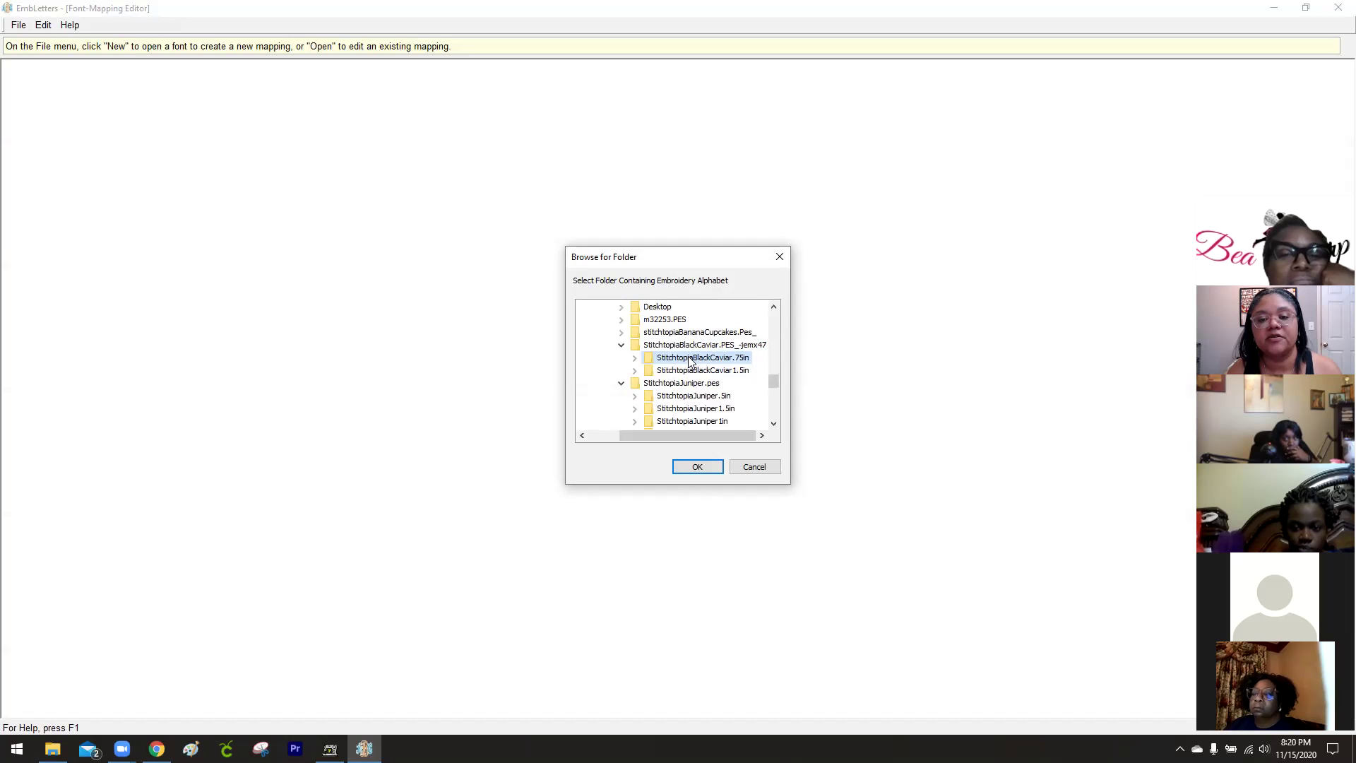
pyautogui.click(694, 469)
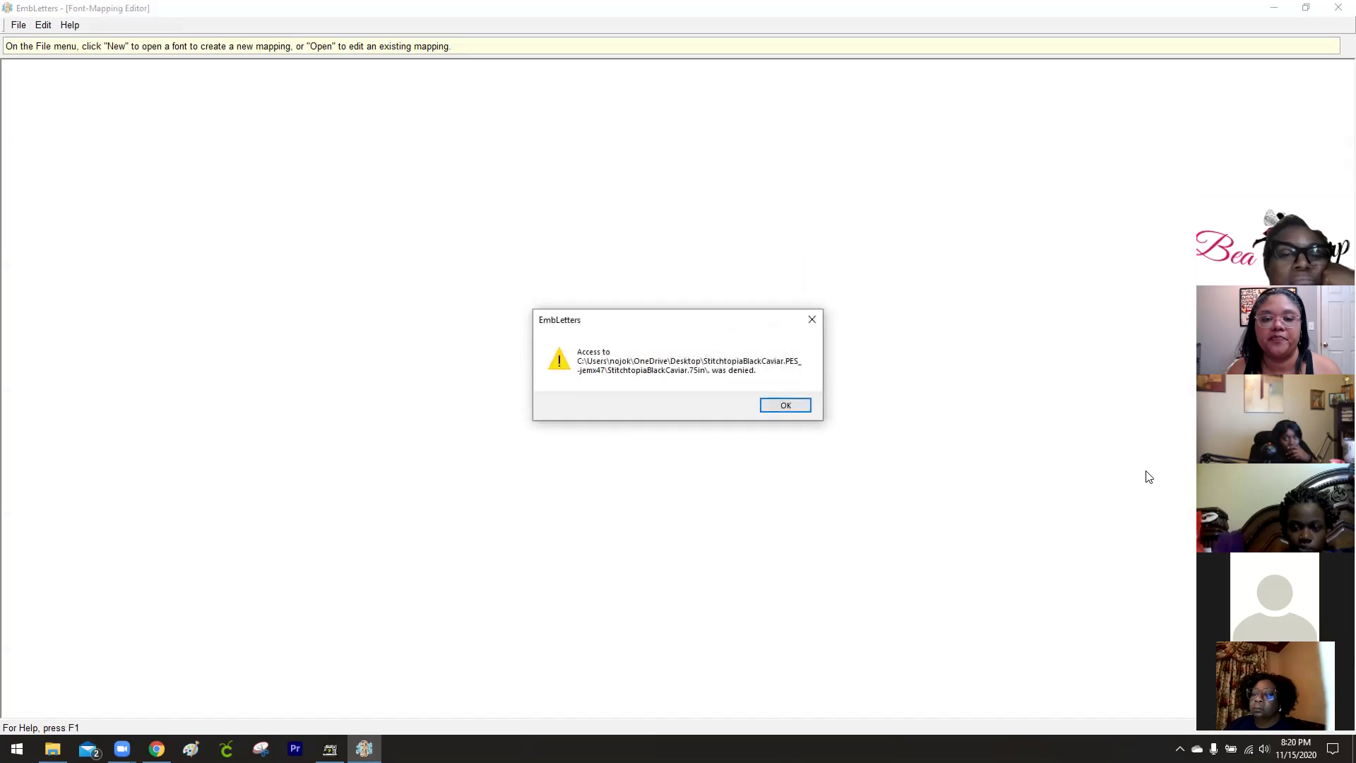
pyautogui.click(786, 405)
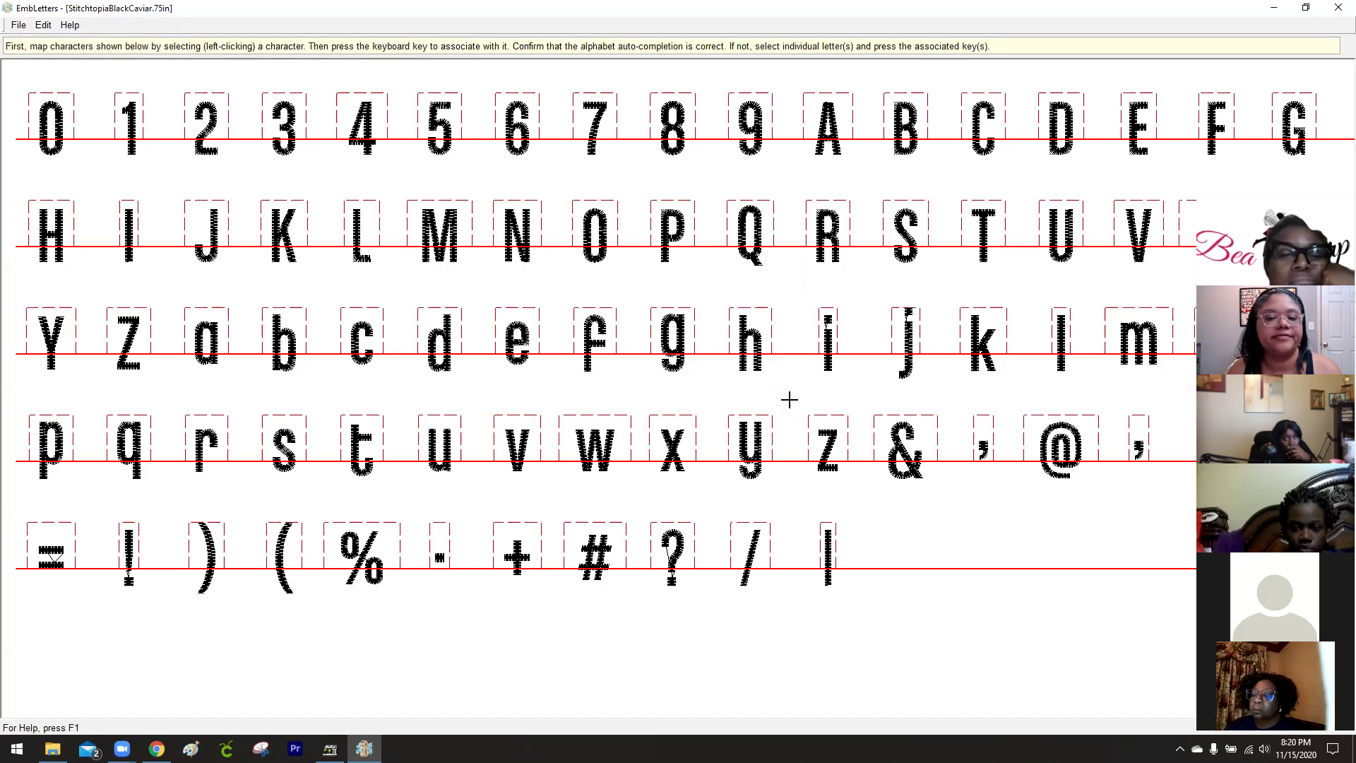
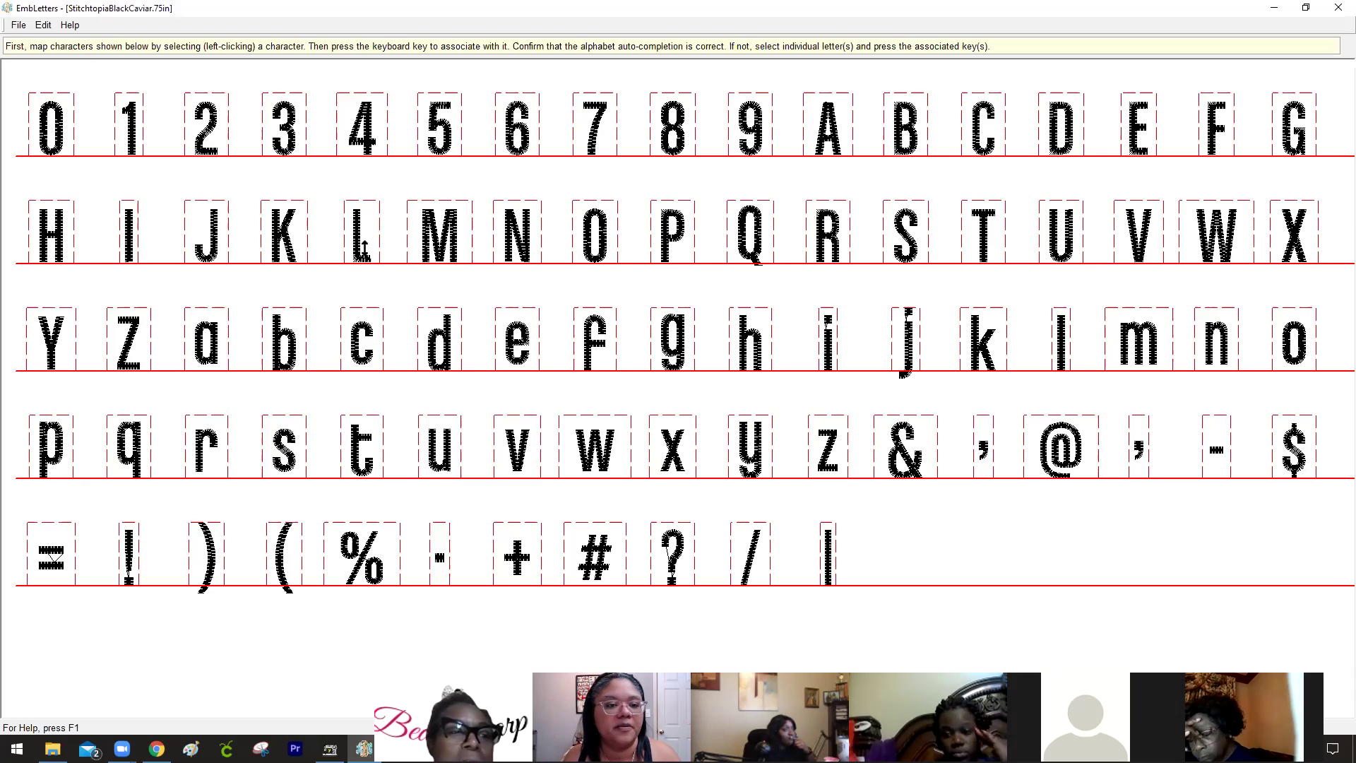
# Nudge the capital Q and lowercase a, c, e, m, n, o, r, s, u, v, w, x and z down to the baseline.
pyautogui.click(761, 243)
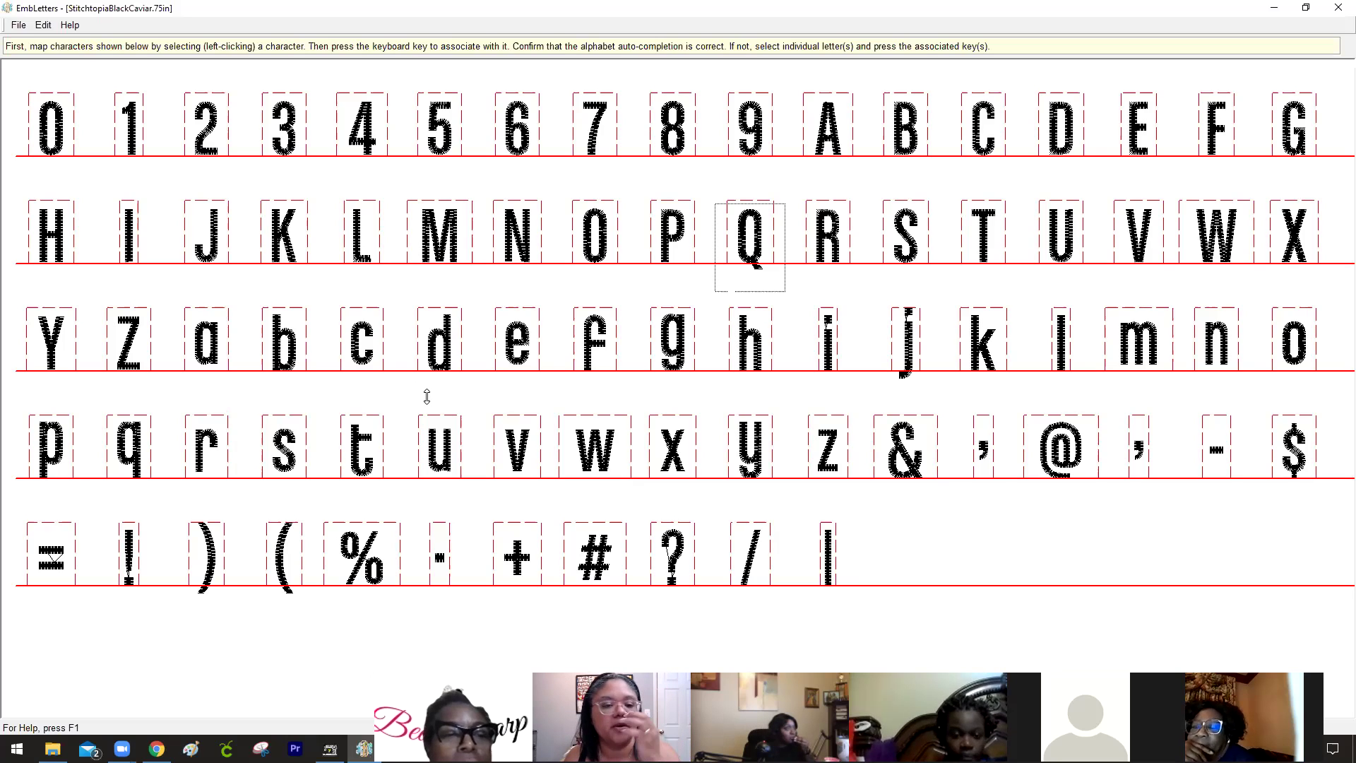
pyautogui.click(212, 344)
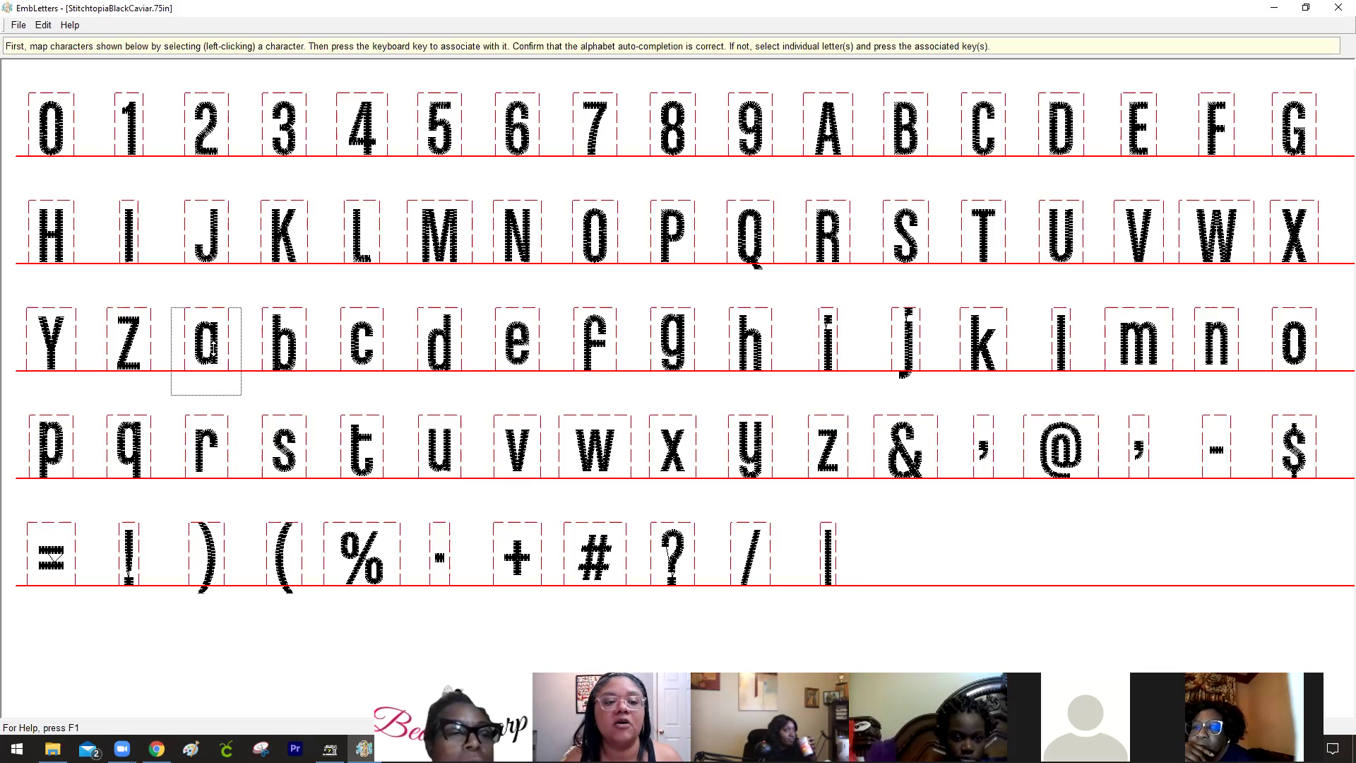
pyautogui.click(362, 346)
pyautogui.click(534, 355)
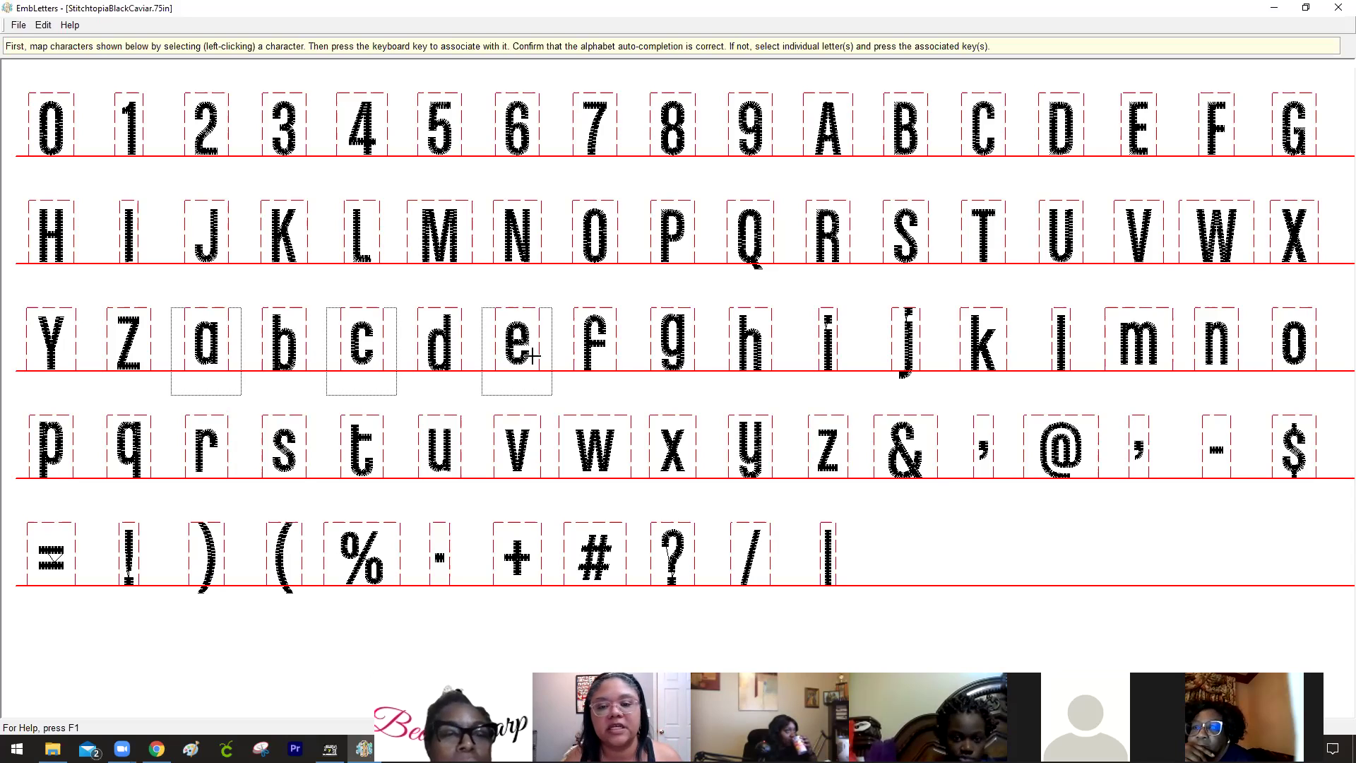
pyautogui.click(1153, 342)
pyautogui.click(1209, 346)
pyautogui.click(1305, 353)
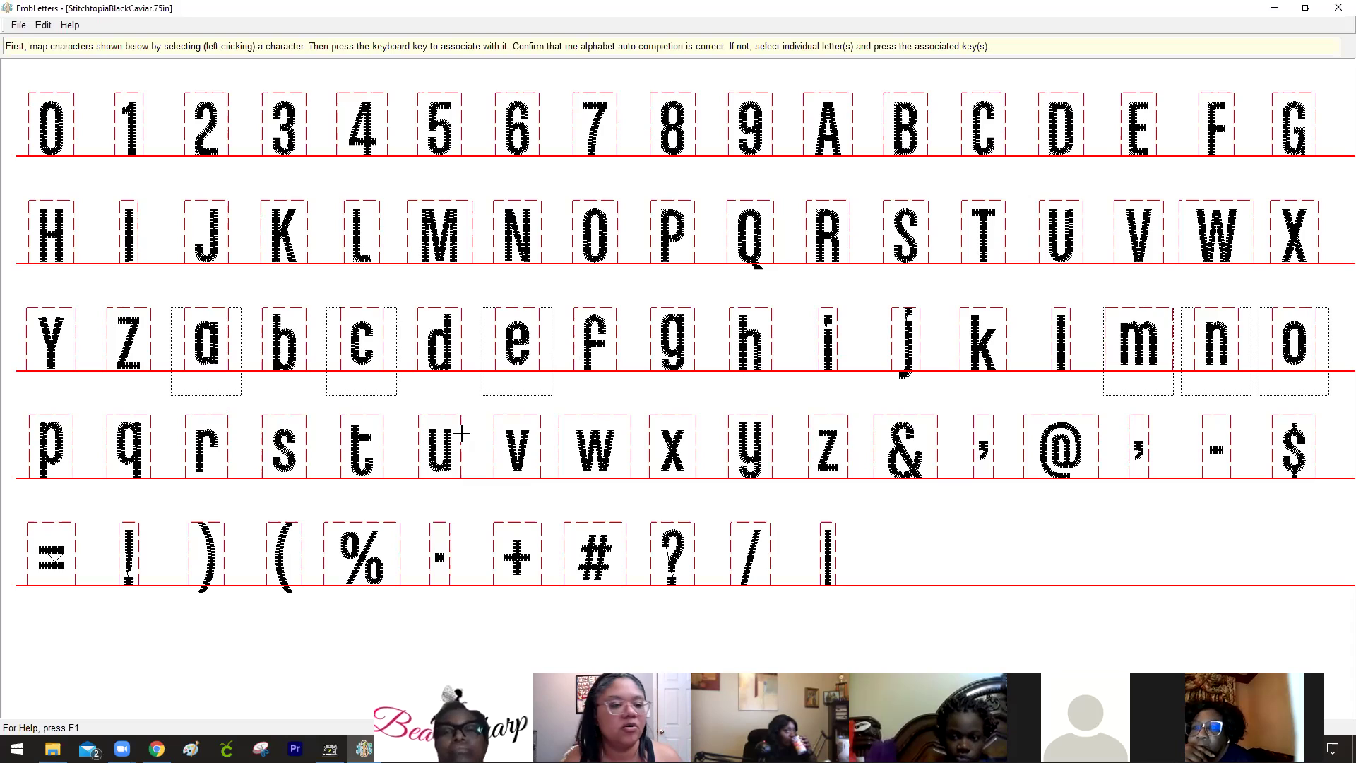
pyautogui.click(233, 441)
pyautogui.click(283, 443)
pyautogui.click(429, 449)
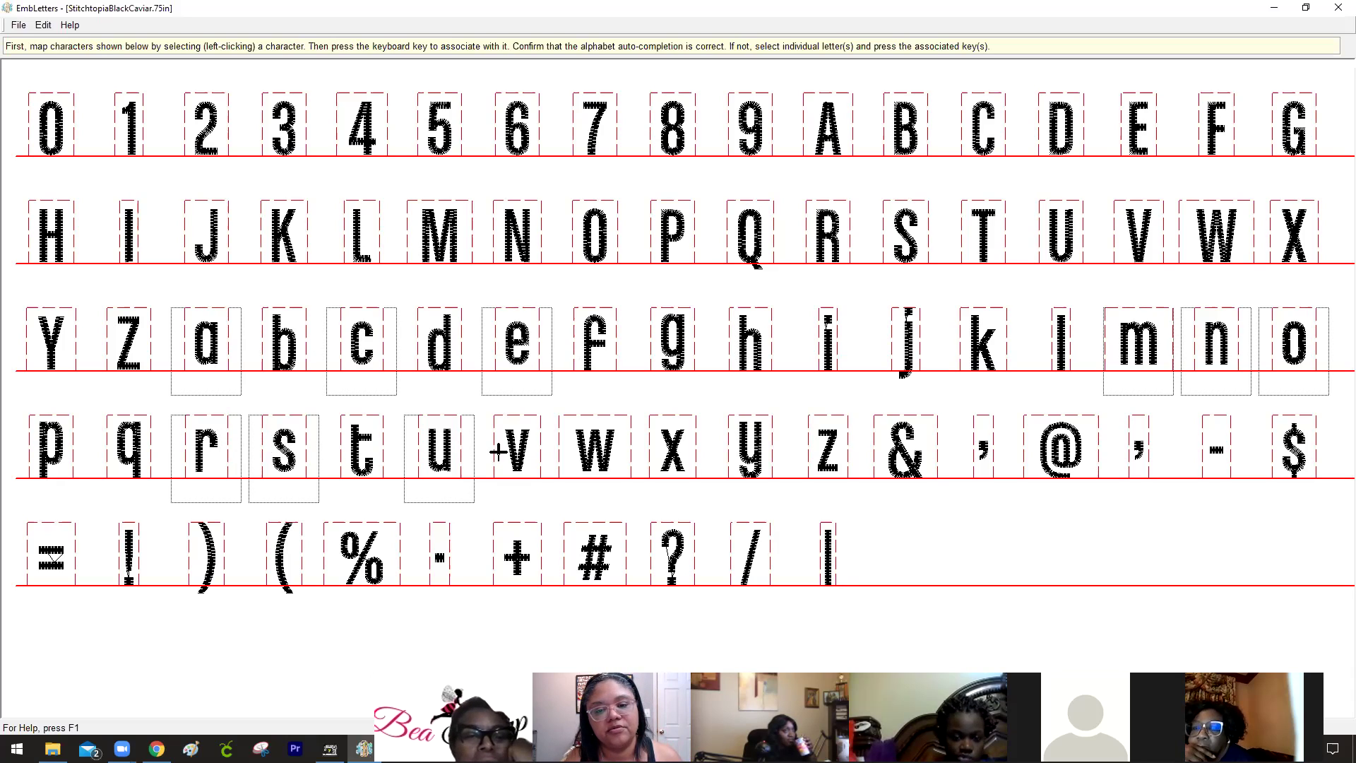
pyautogui.click(513, 452)
pyautogui.click(667, 452)
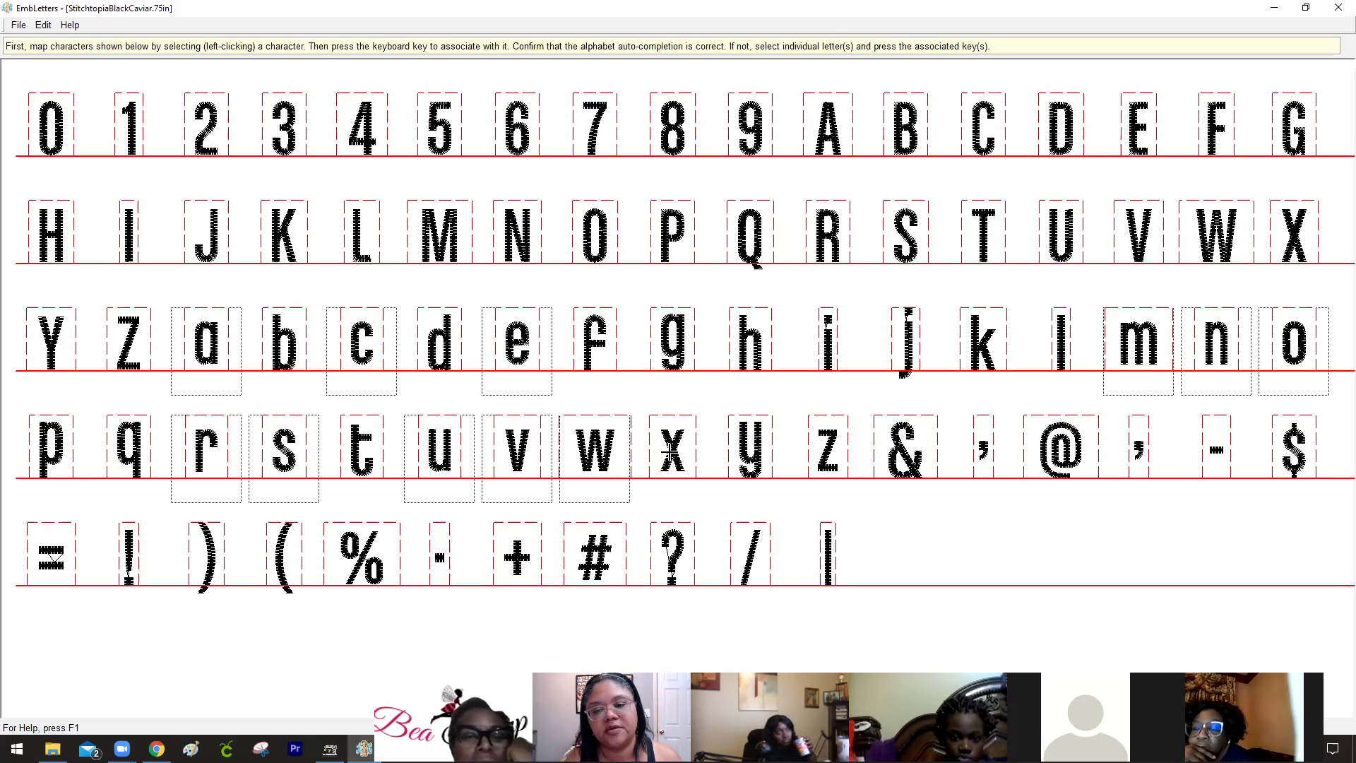
pyautogui.click(823, 451)
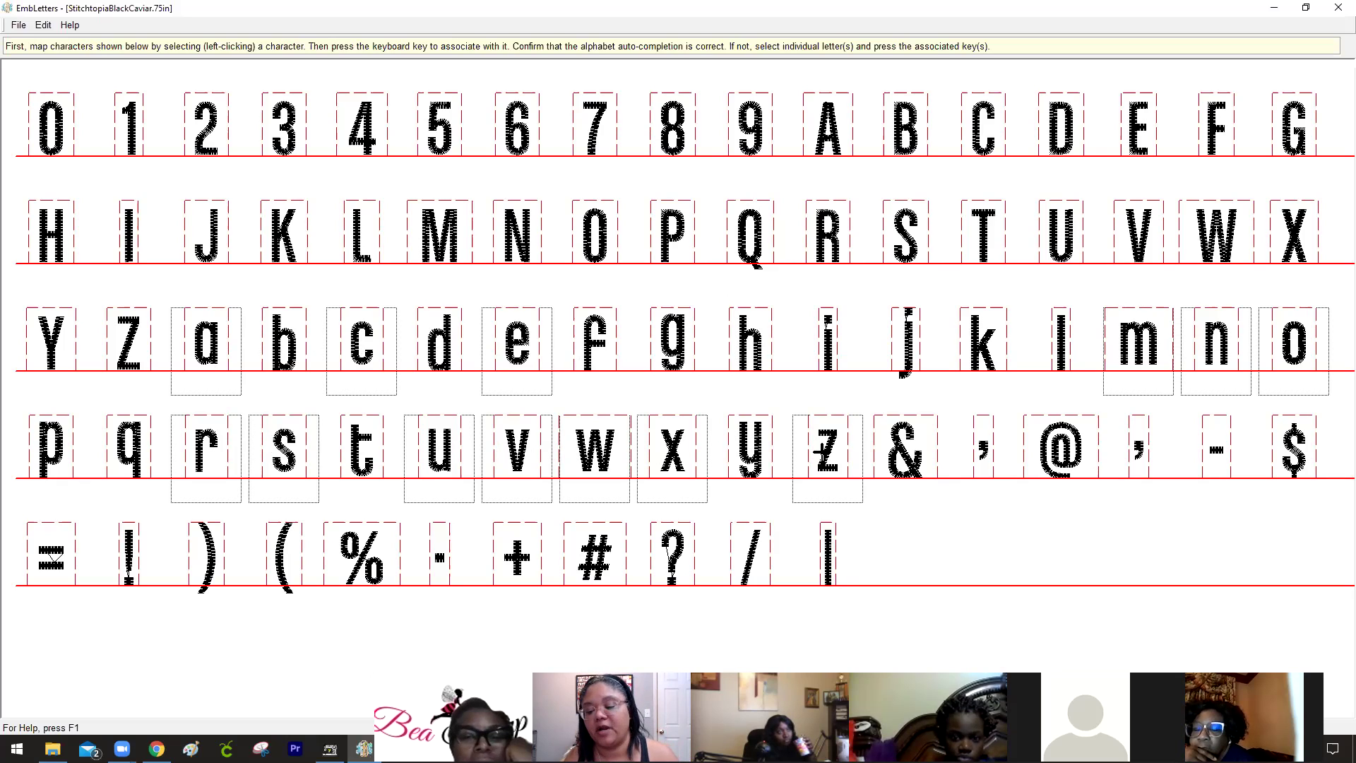
pyautogui.press('Down')
pyautogui.press('Down')
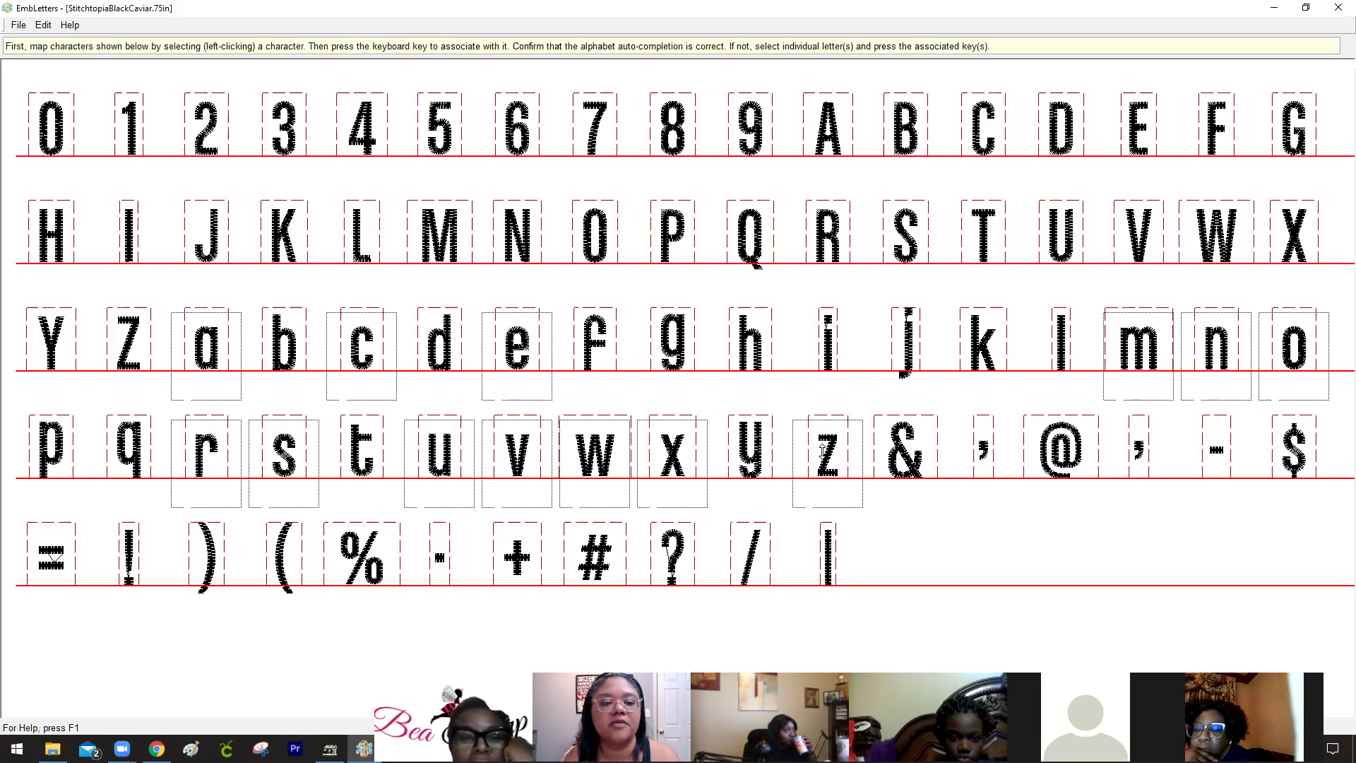
pyautogui.press('Down')
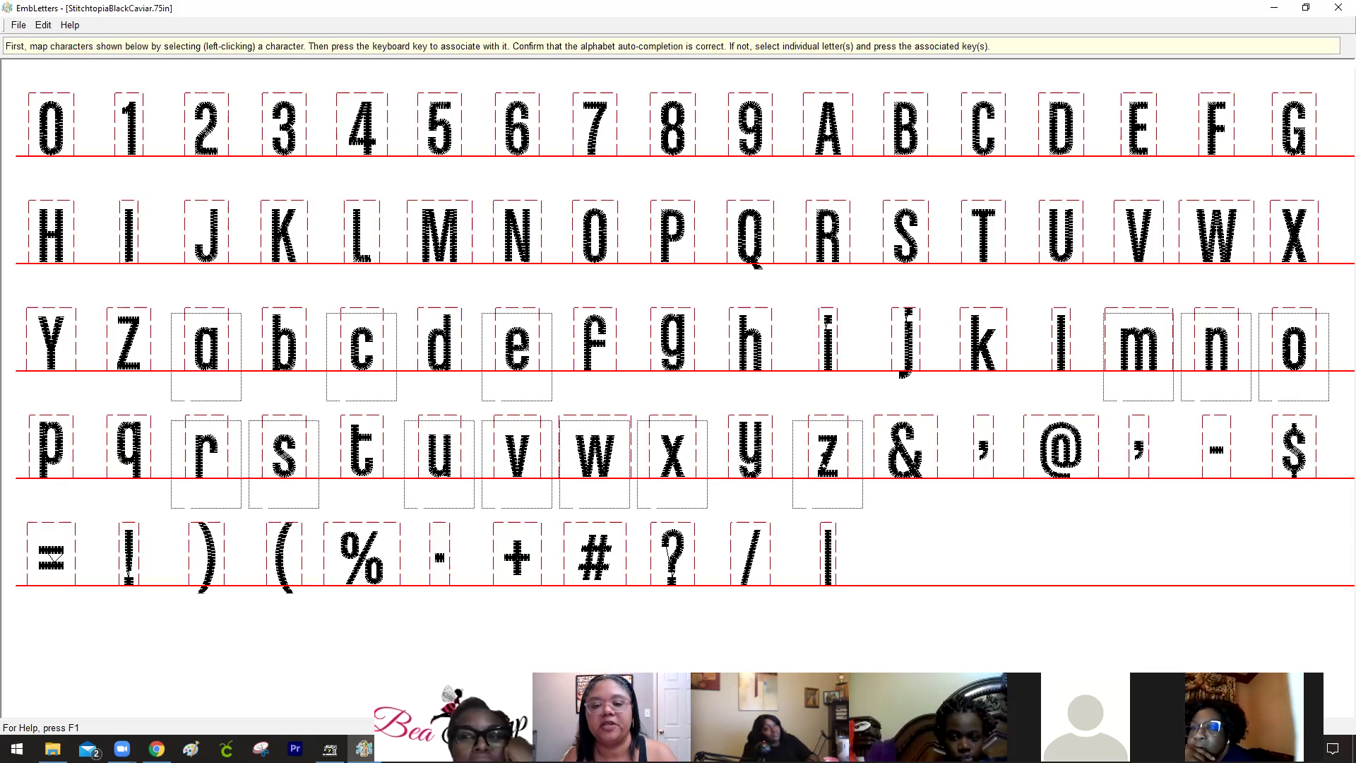
pyautogui.click(1010, 559)
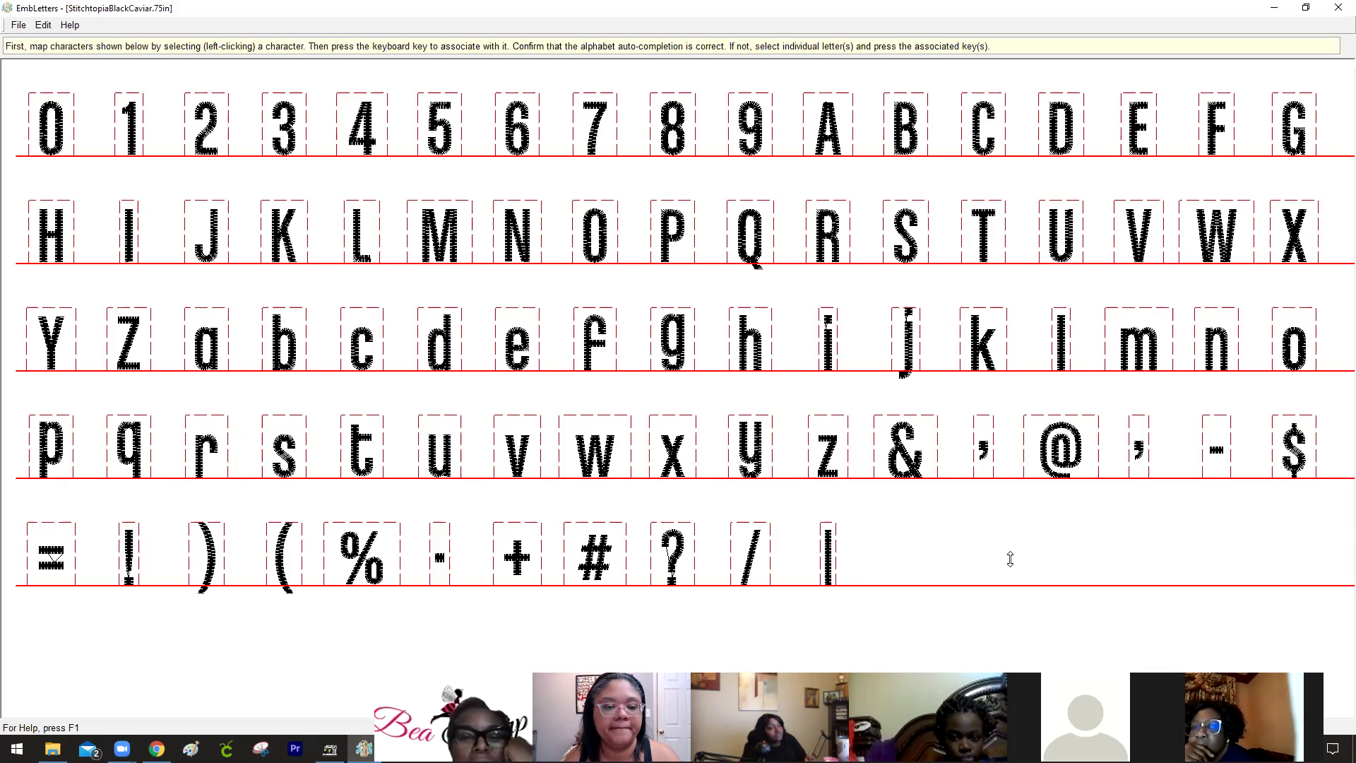
# Nudge the lowercase t down onto the baseline and lower the y so its tail hangs below the baseline.
pyautogui.click(361, 454)
pyautogui.moveTo(361, 454); pyautogui.dragTo(362, 452)
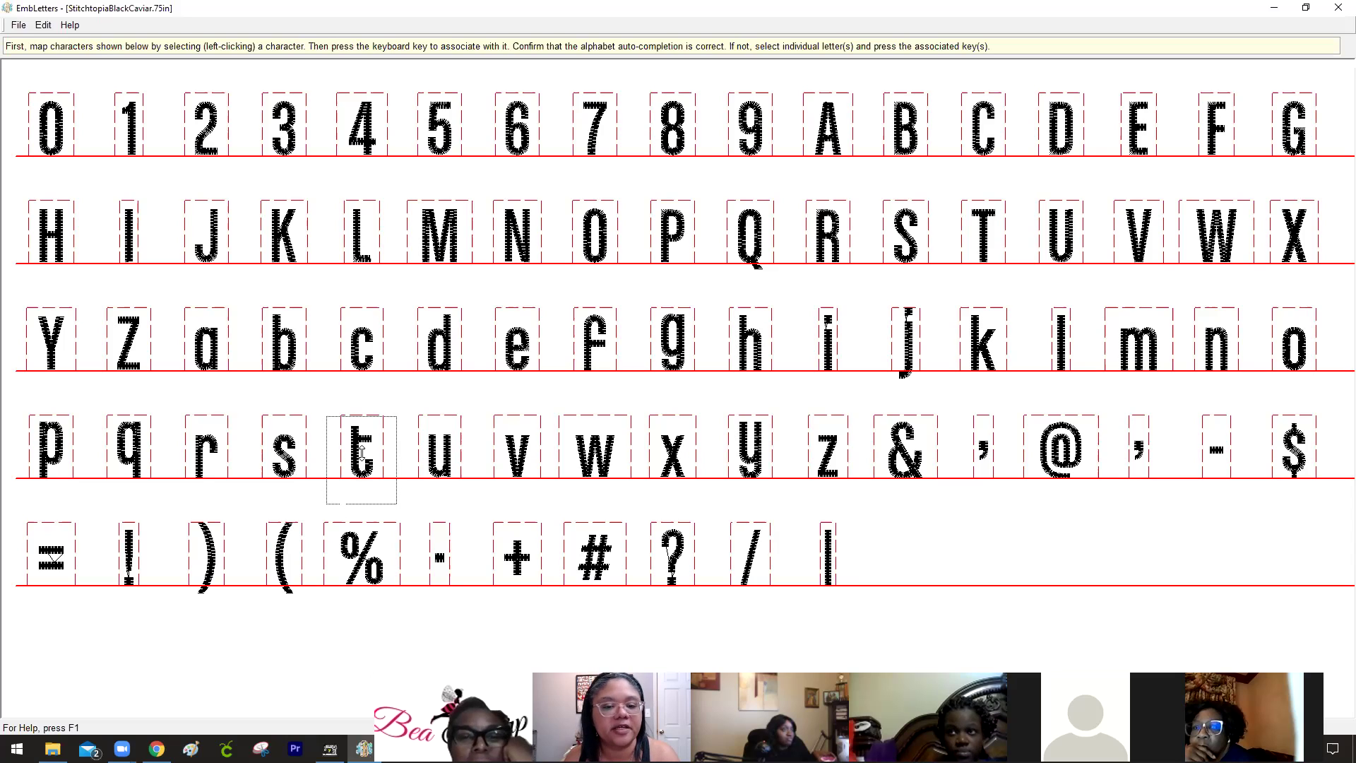
pyautogui.click(750, 456)
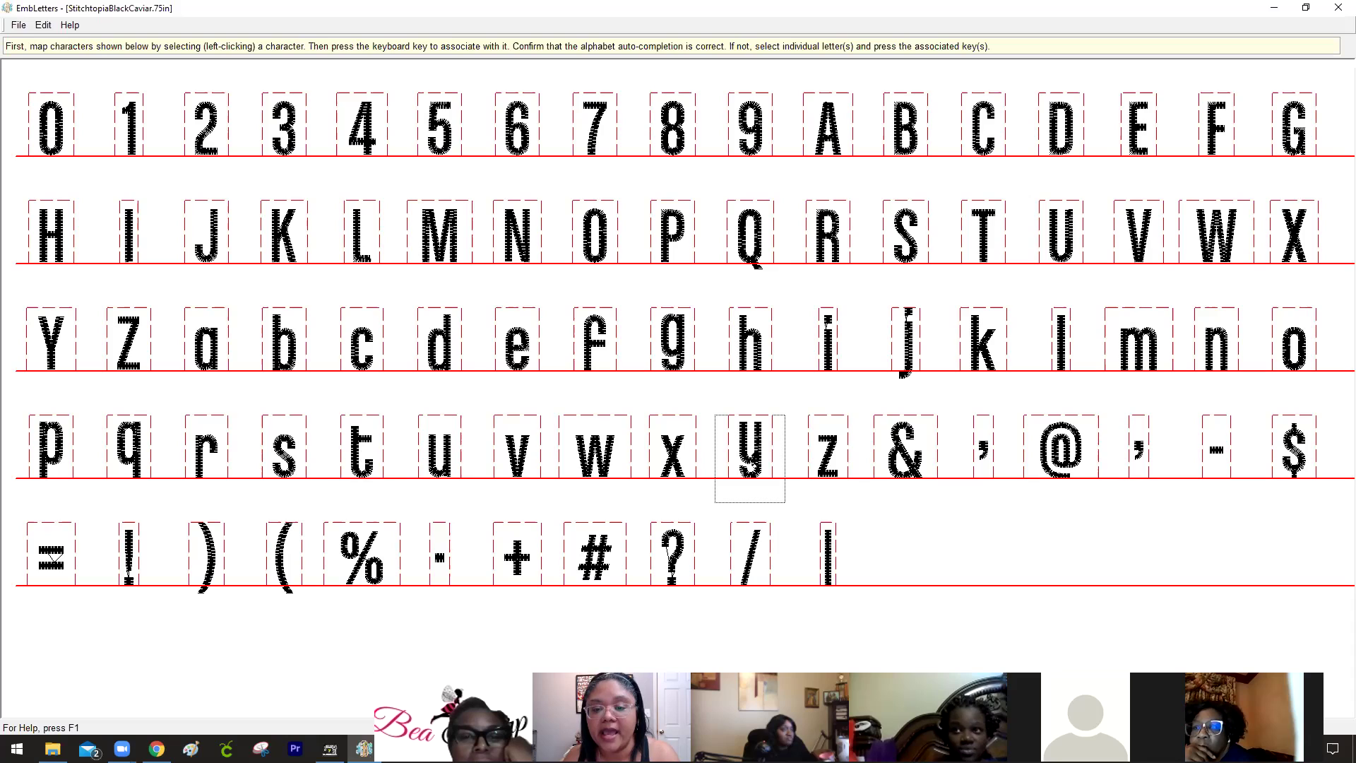
pyautogui.moveTo(750, 456); pyautogui.dragTo(751, 468)
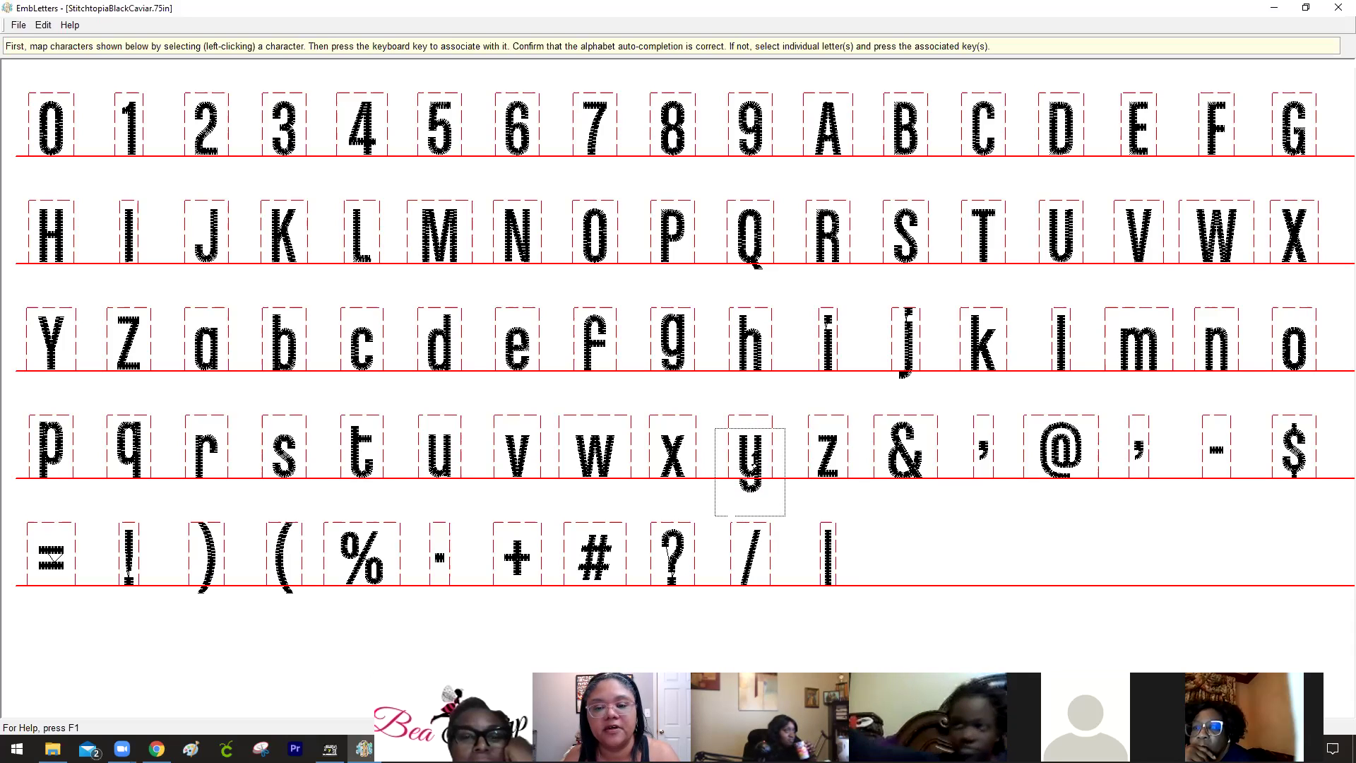
# Lower the lowercase p and q together so their stems extend below the baseline.
pyautogui.click(125, 439)
pyautogui.keyDown('ctrl'); pyautogui.click(59, 441); pyautogui.keyUp('ctrl')
pyautogui.press('Down')
pyautogui.press('Down')
pyautogui.press('Down')
pyautogui.press('Down')
pyautogui.press('Down')
pyautogui.press('Down')
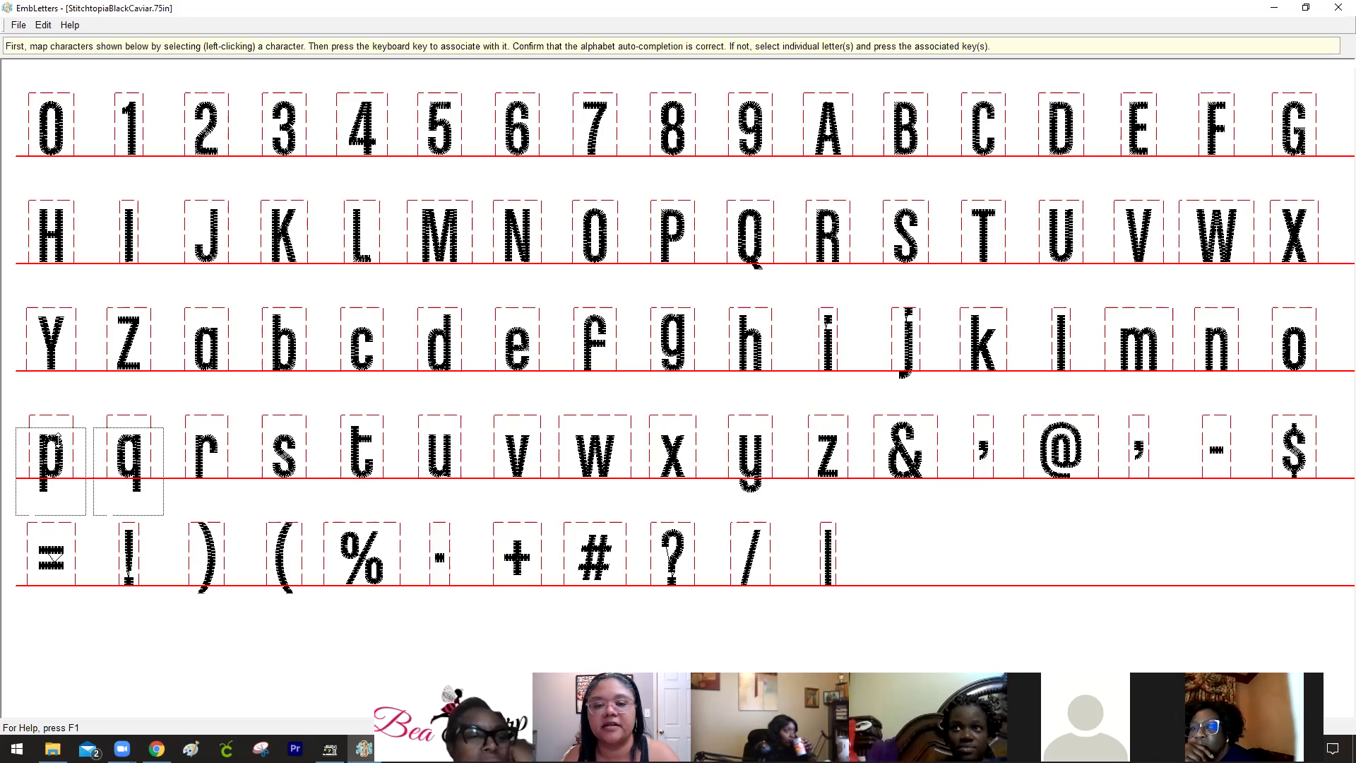
# Lower the lowercase j slightly so its hook hangs further below the baseline.
pyautogui.click(928, 344)
pyautogui.press('Down')
pyautogui.press('Down')
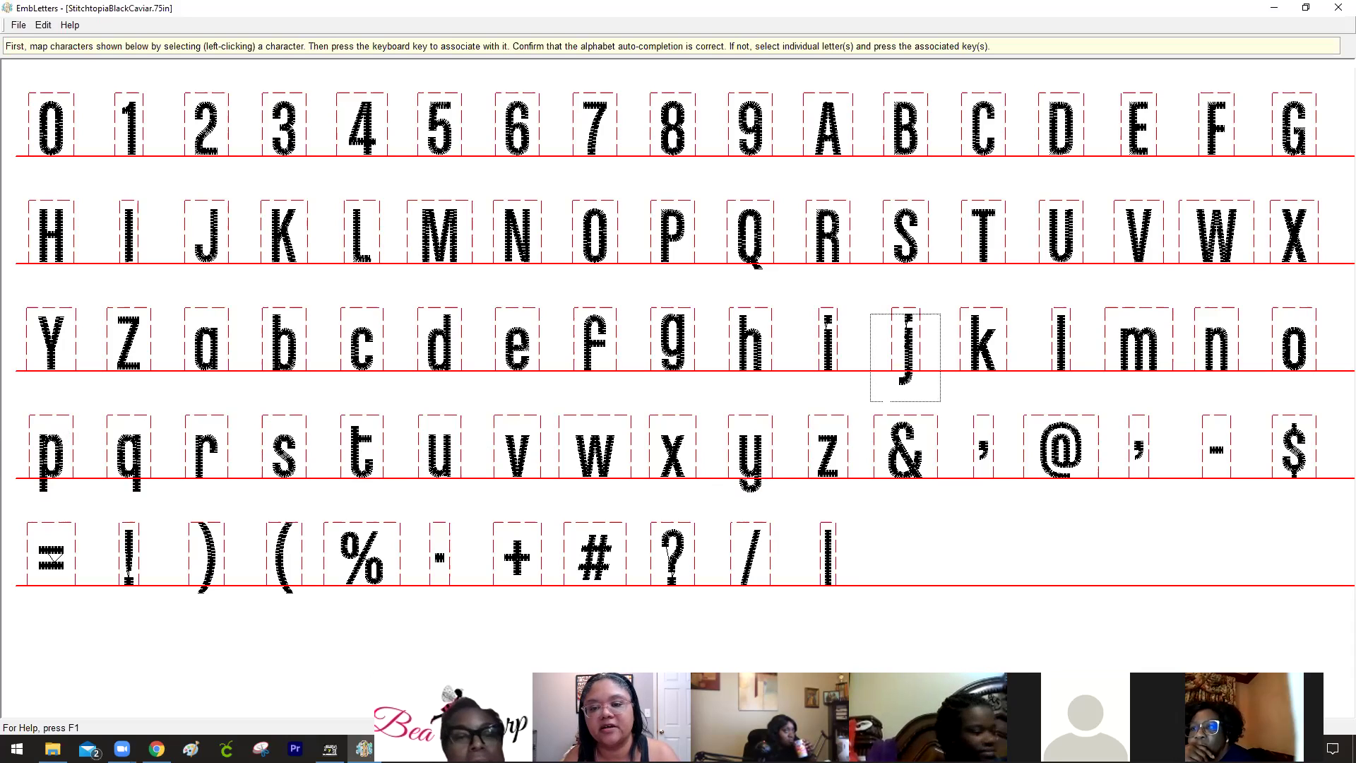
pyautogui.click(1051, 538)
# Raise the apostrophe to the height of the letter tops.
pyautogui.click(988, 445)
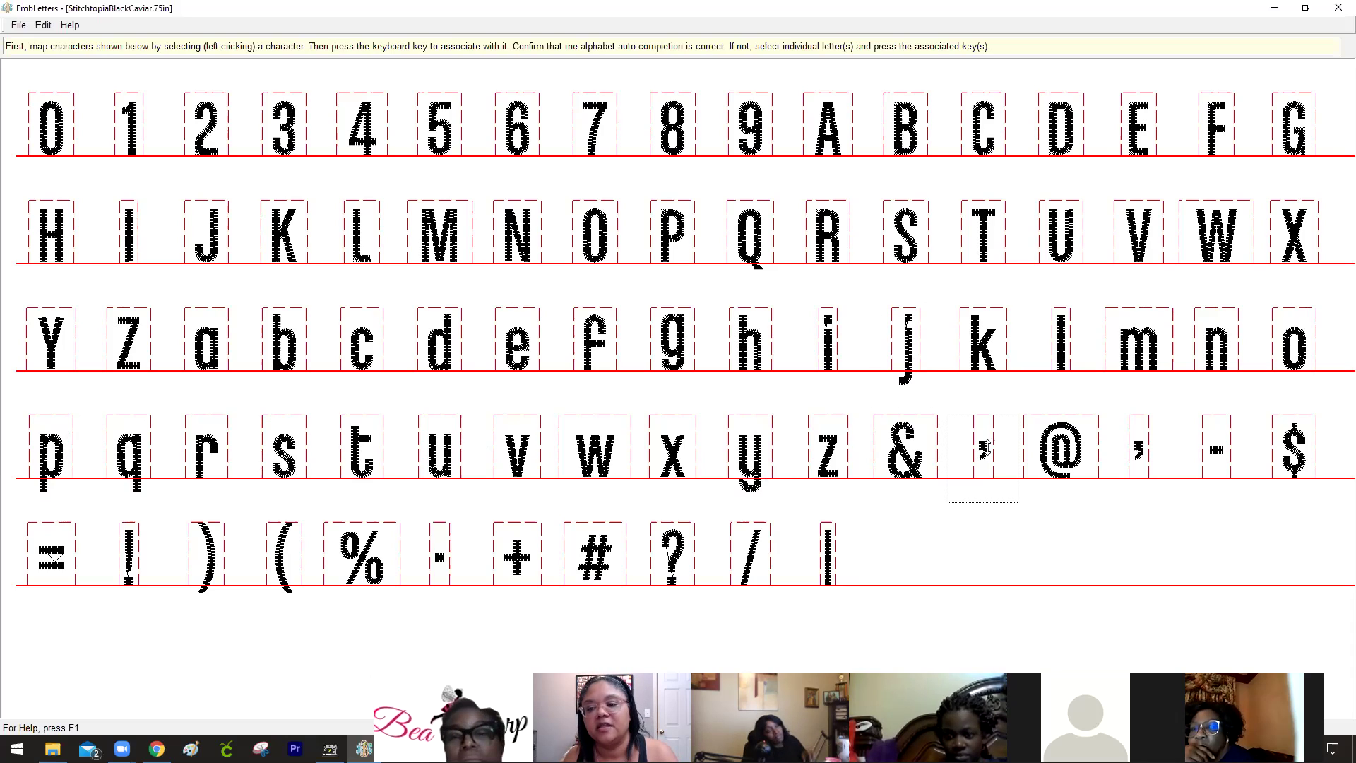
pyautogui.press('Up')
pyautogui.press('Up')
pyautogui.press('Up')
pyautogui.press('Up')
pyautogui.press('Up')
pyautogui.press('Up')
pyautogui.press('Up')
pyautogui.press('Up')
pyautogui.press('Up')
# Lower the comma so it sits on the baseline with its tail below.
pyautogui.click(1140, 448)
pyautogui.press('Down')
pyautogui.press('Down')
pyautogui.press('Down')
pyautogui.press('Down')
pyautogui.press('Down')
pyautogui.press('Down')
pyautogui.press('Down')
pyautogui.press('Down')
pyautogui.press('Down')
pyautogui.press('Down')
pyautogui.press('Down')
pyautogui.press('Down')
pyautogui.click(1011, 531)
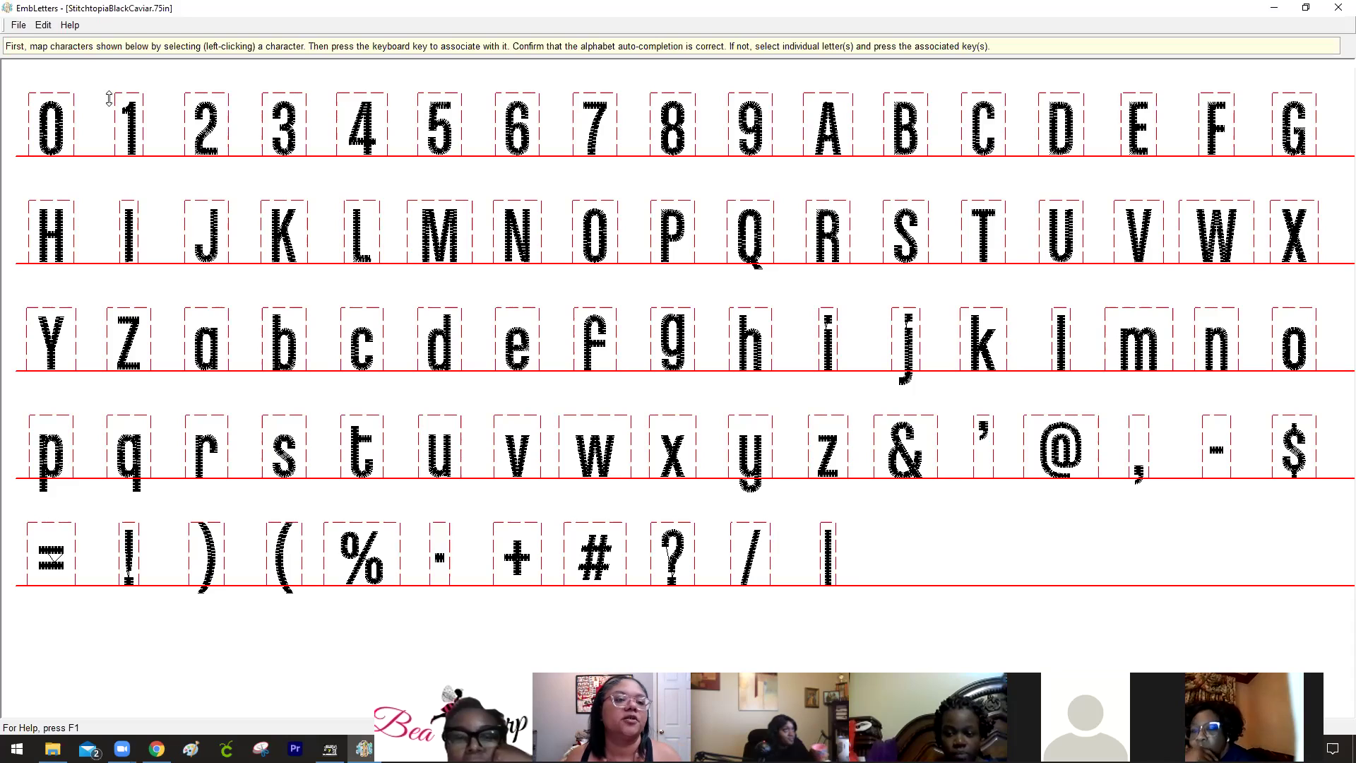
# Map the digits from 0, the capital letters from A and the lowercase letters from a to their keyboard characters.
pyautogui.click(50, 113)
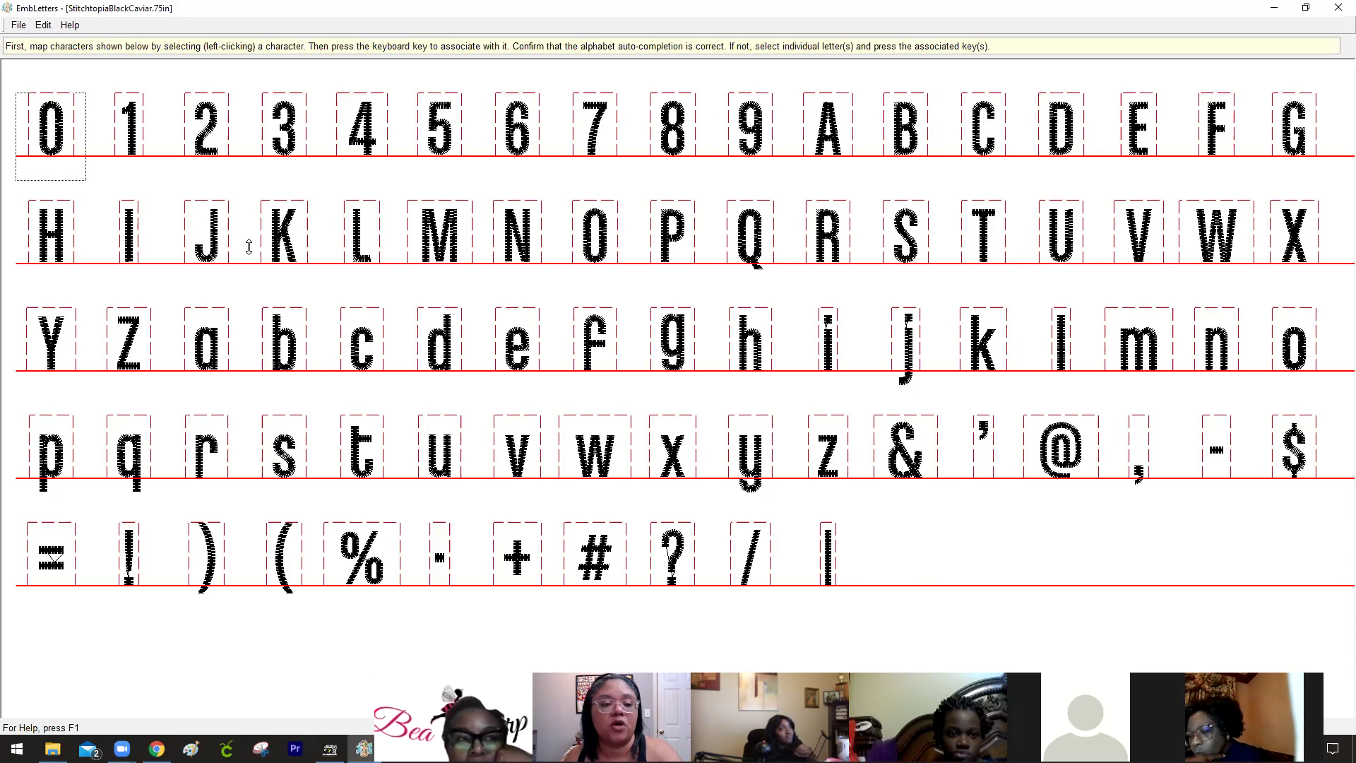
pyautogui.press('0')
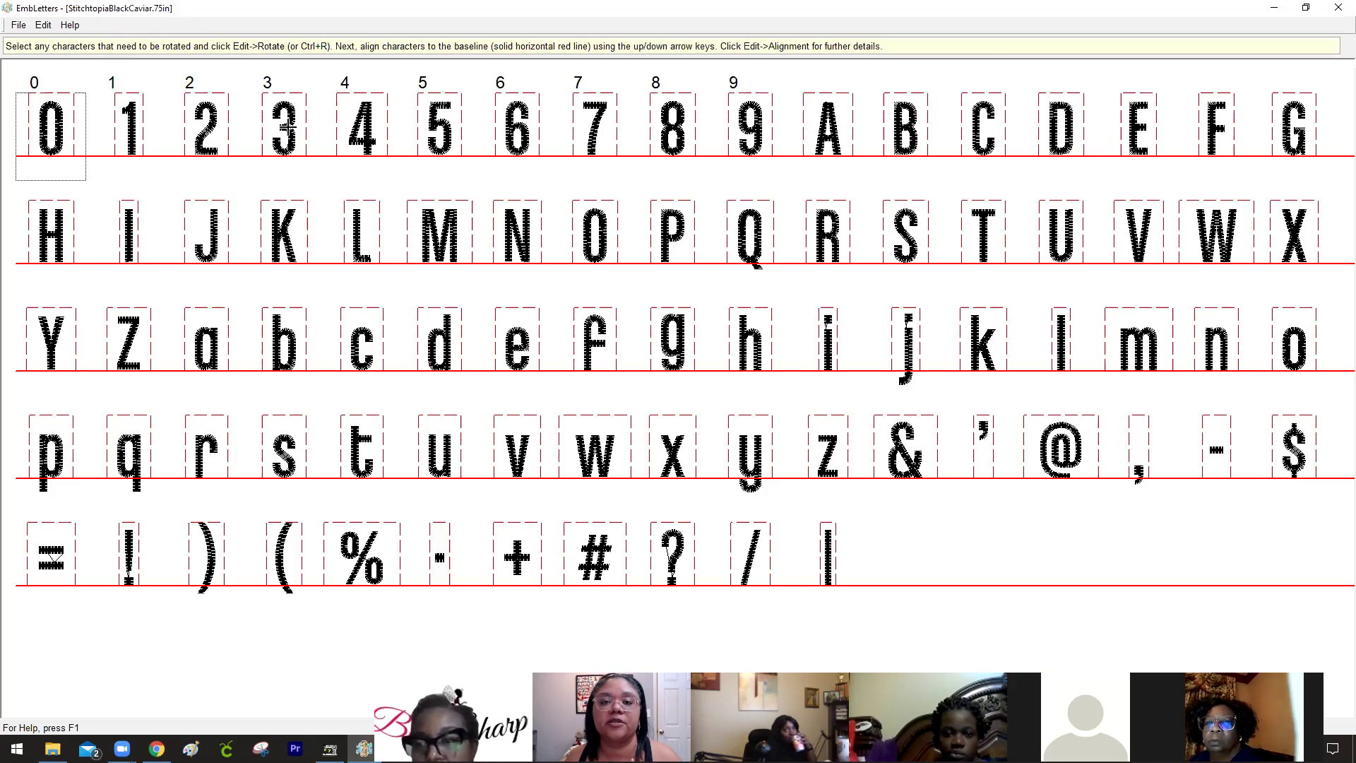
pyautogui.click(828, 109)
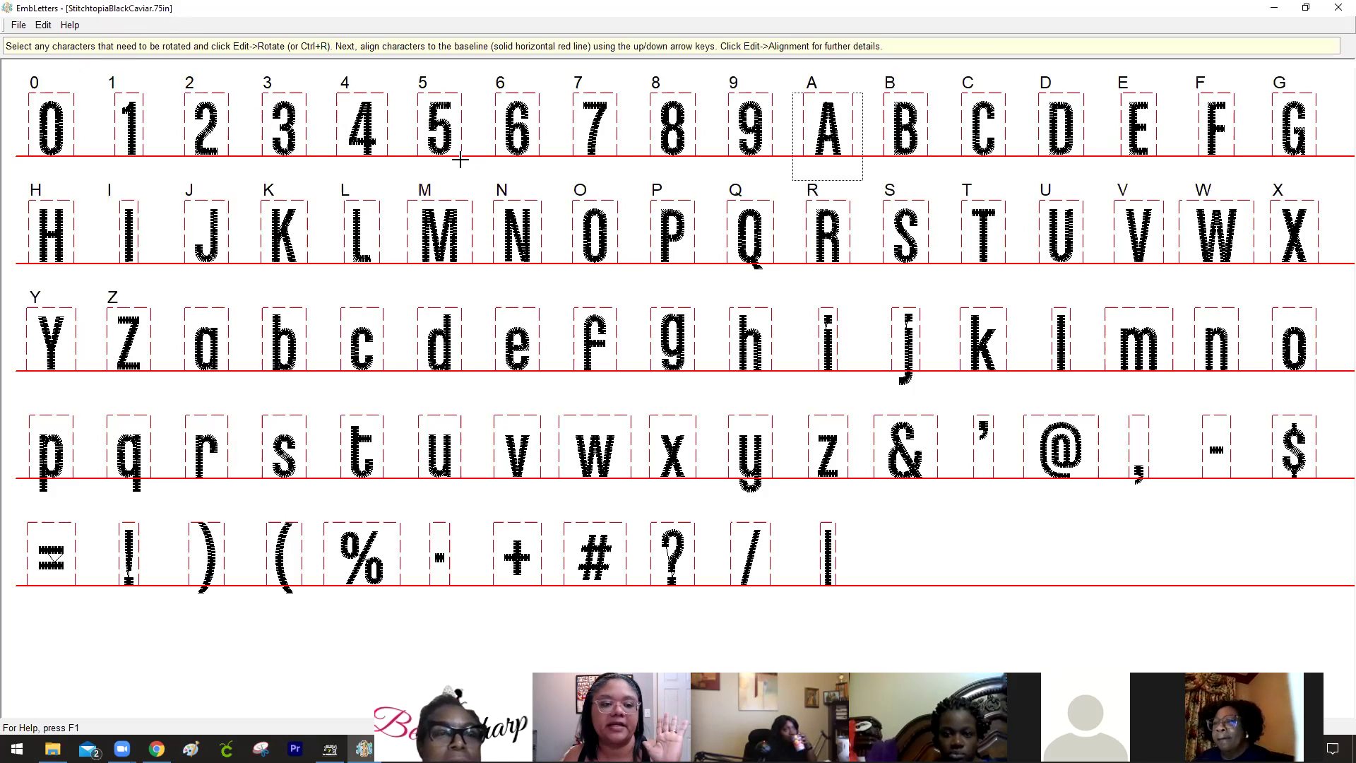
pyautogui.click(204, 348)
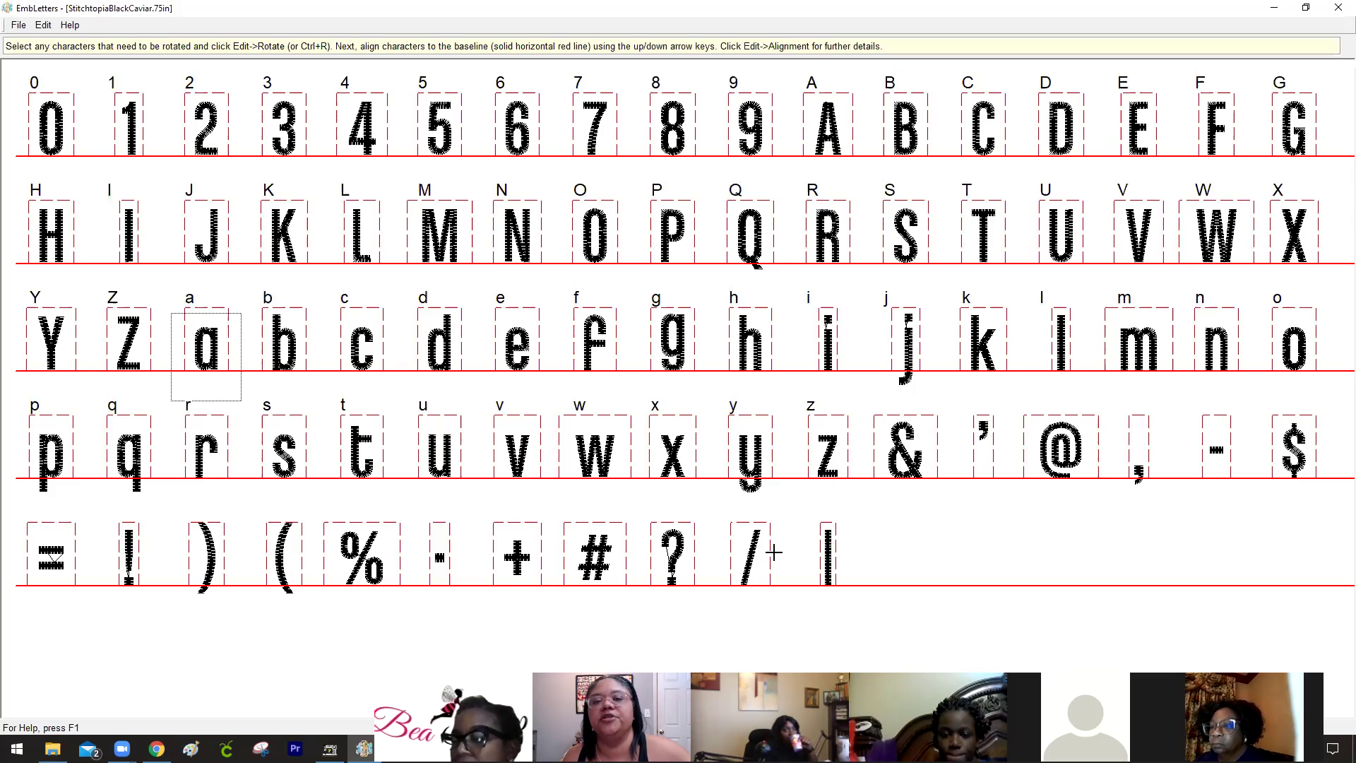
# Map the ampersand, apostrophe, at sign, comma, hyphen and dollar sign to their matching keyboard characters.
pyautogui.click(920, 467)
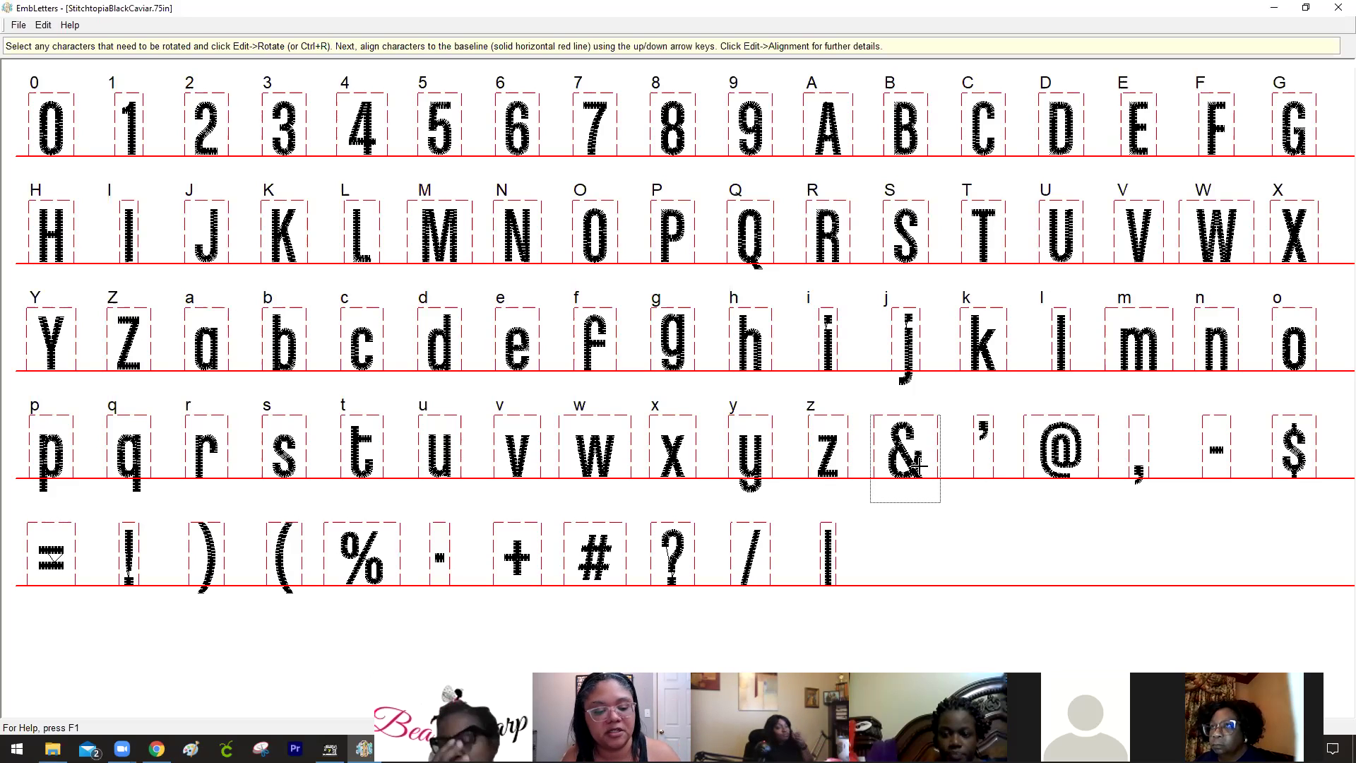
pyautogui.click(983, 459)
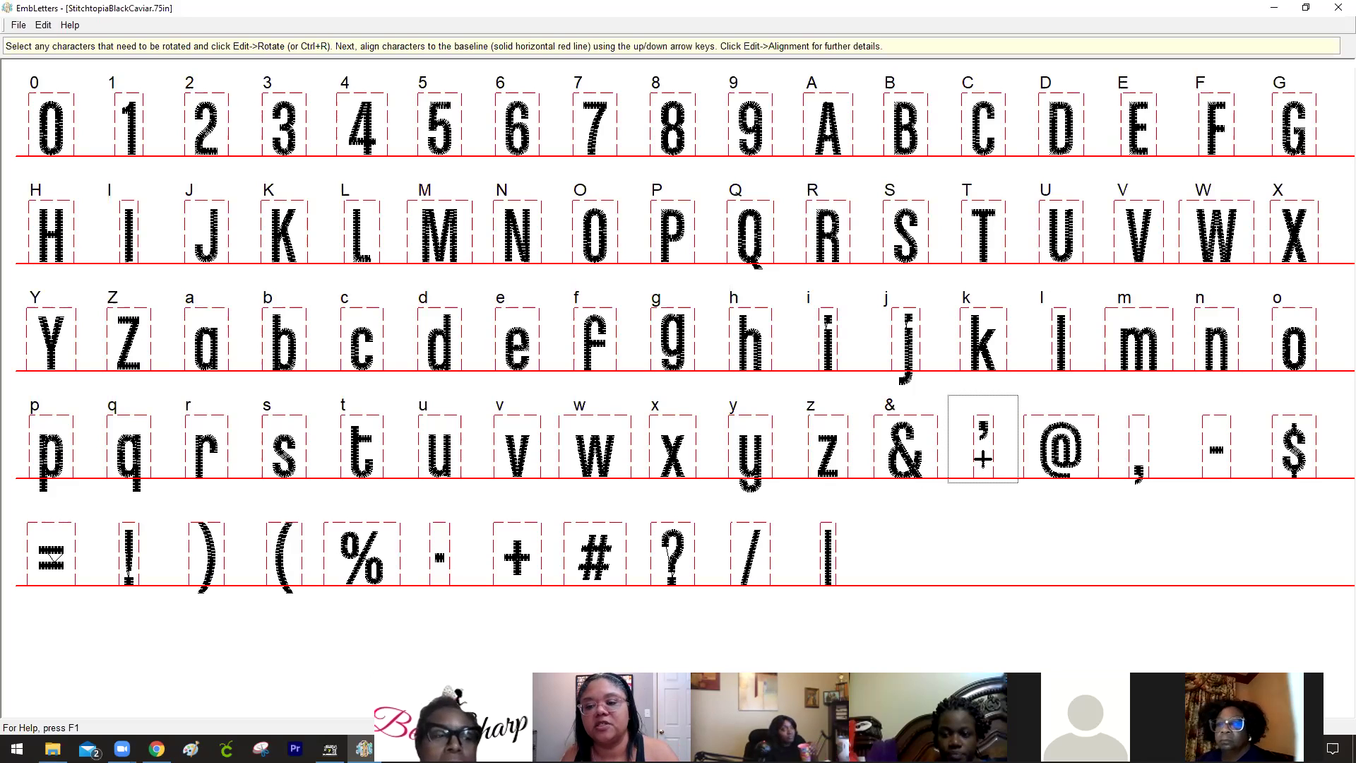
pyautogui.click(1046, 454)
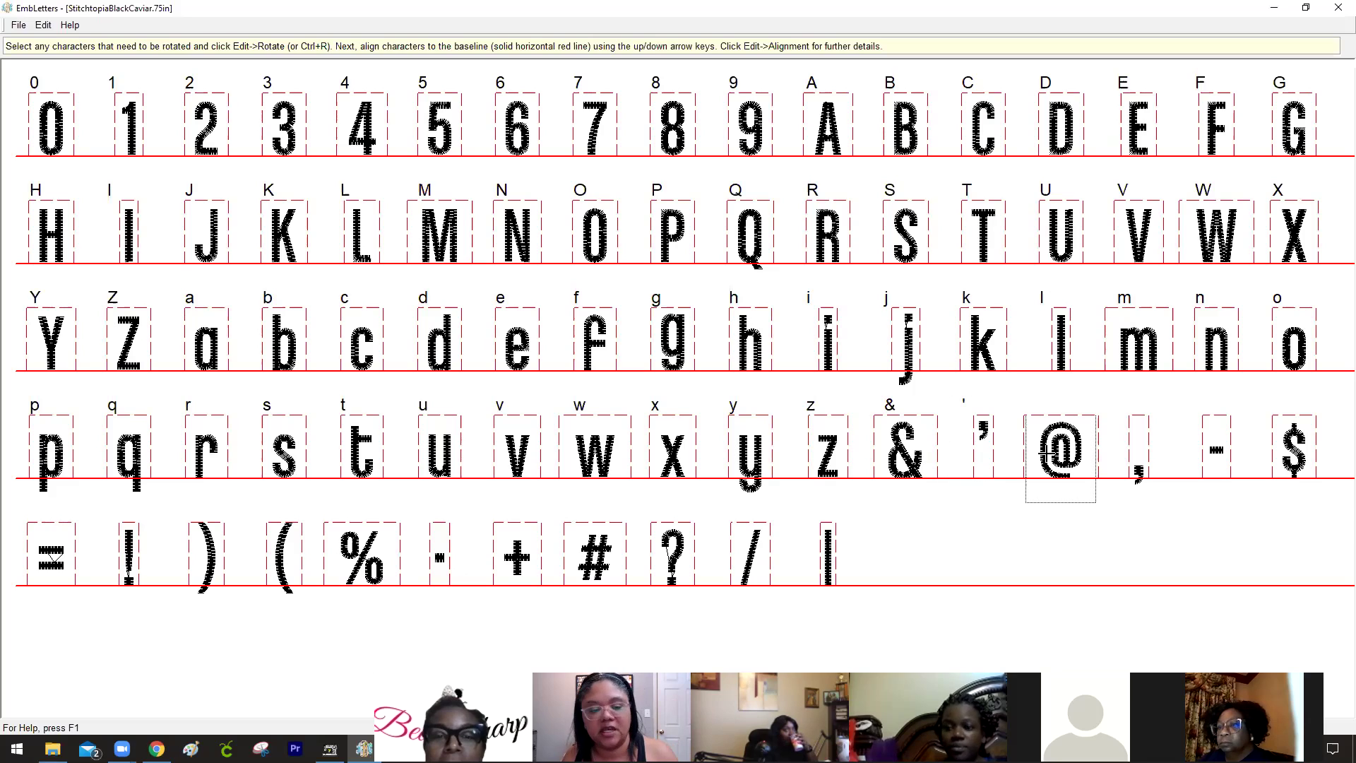
pyautogui.click(1144, 449)
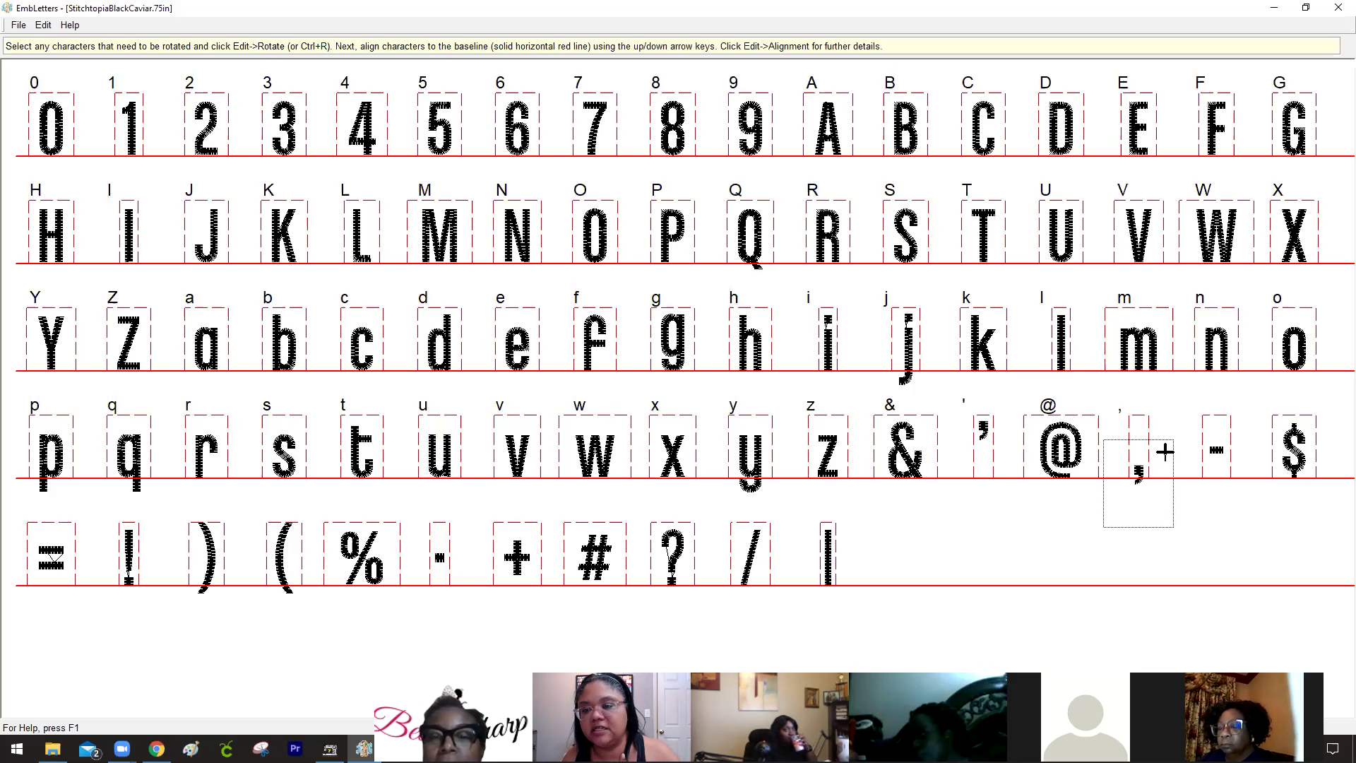
pyautogui.click(1222, 442)
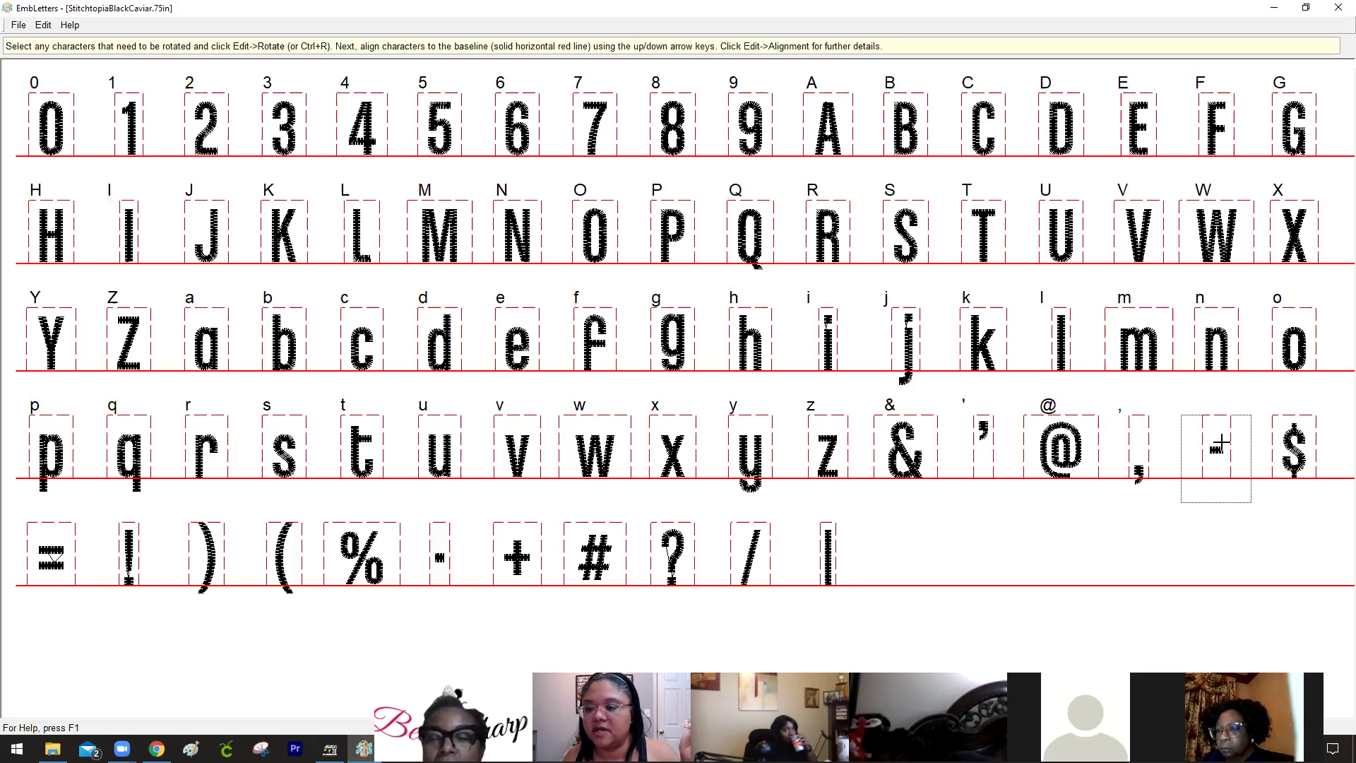
pyautogui.write('-')
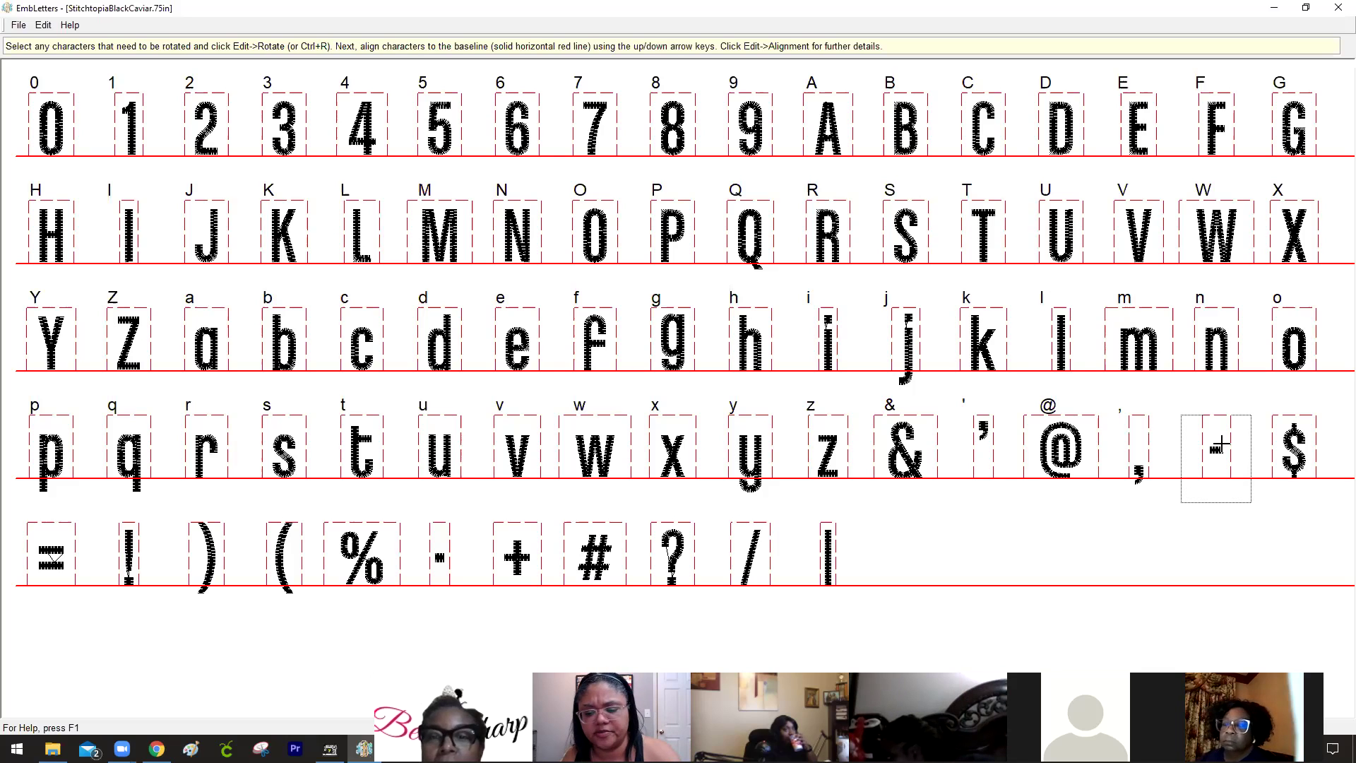
pyautogui.click(1285, 455)
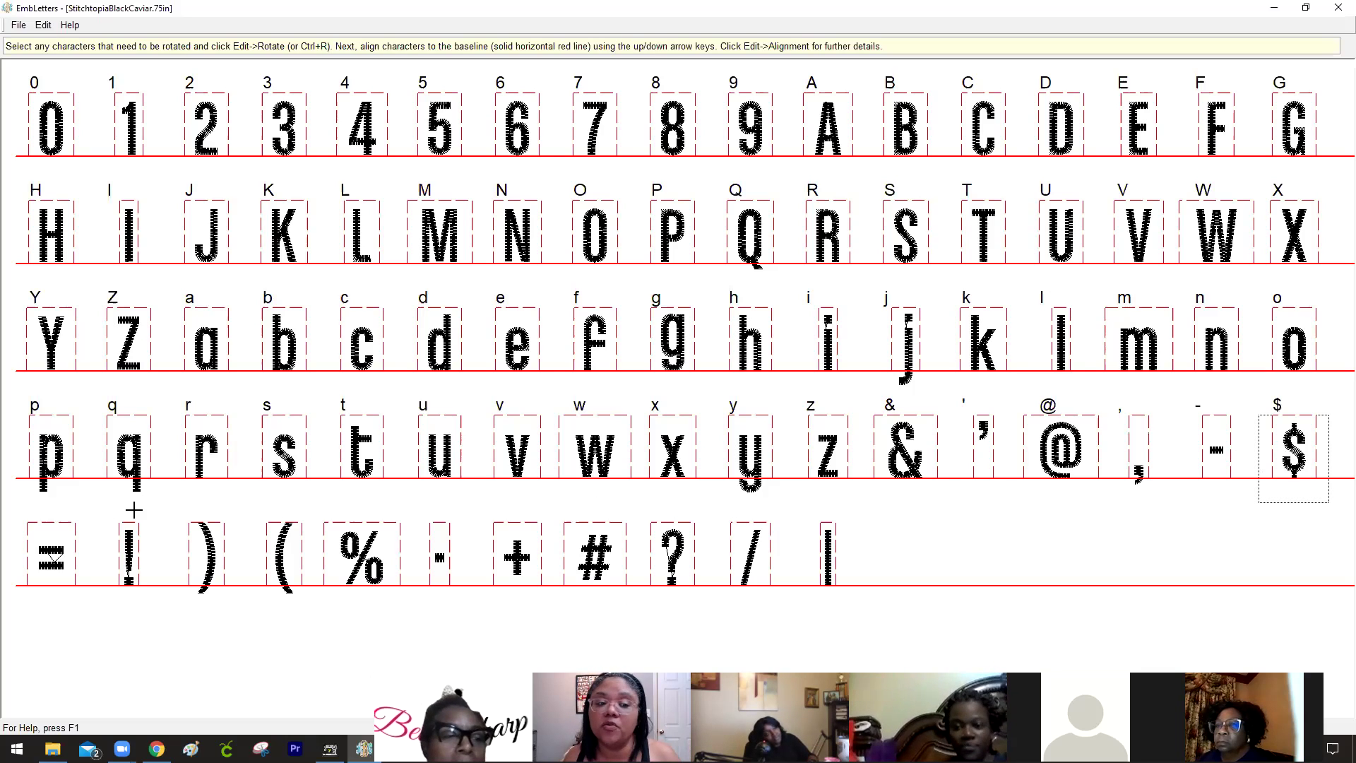
# Map the equals sign, exclamation mark, closing and opening parentheses and percent sign to their matching characters.
pyautogui.click(60, 530)
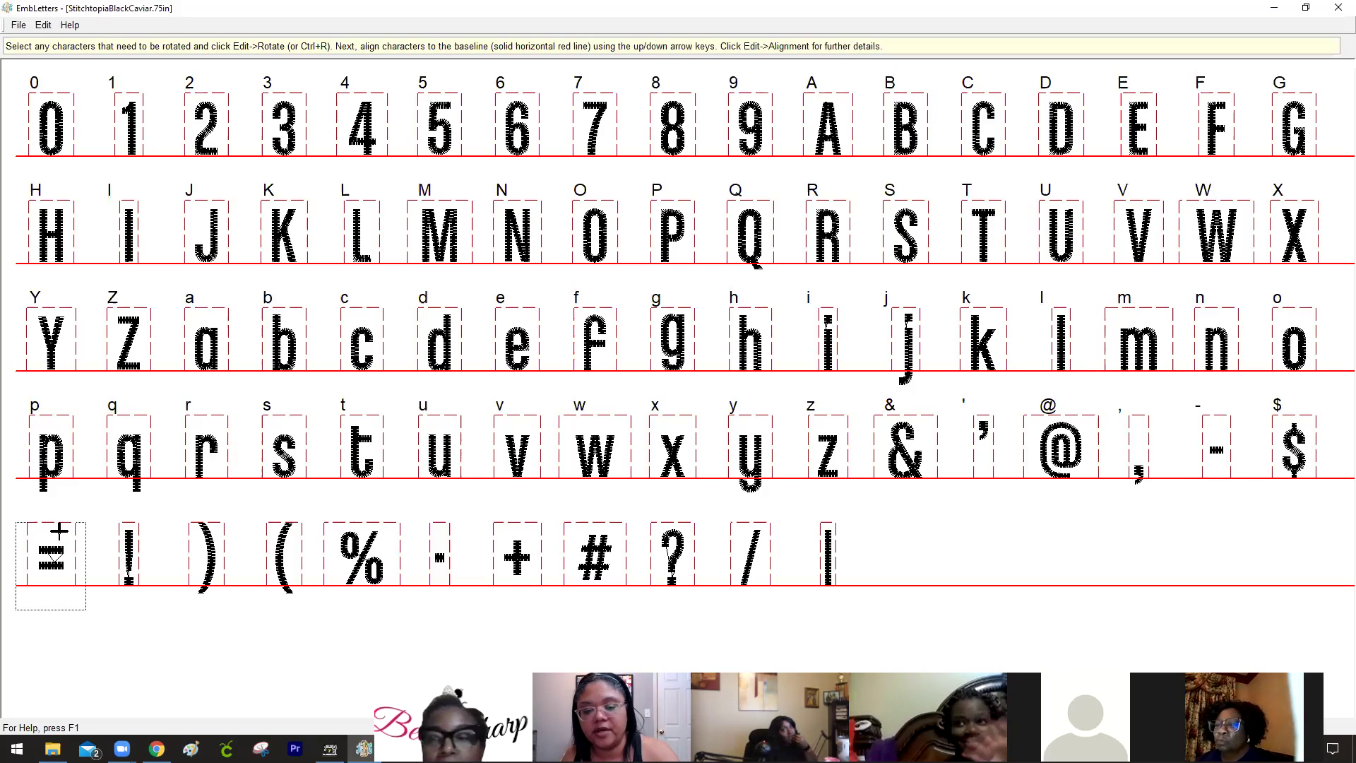
pyautogui.click(128, 534)
pyautogui.hotkey('shift', '1')
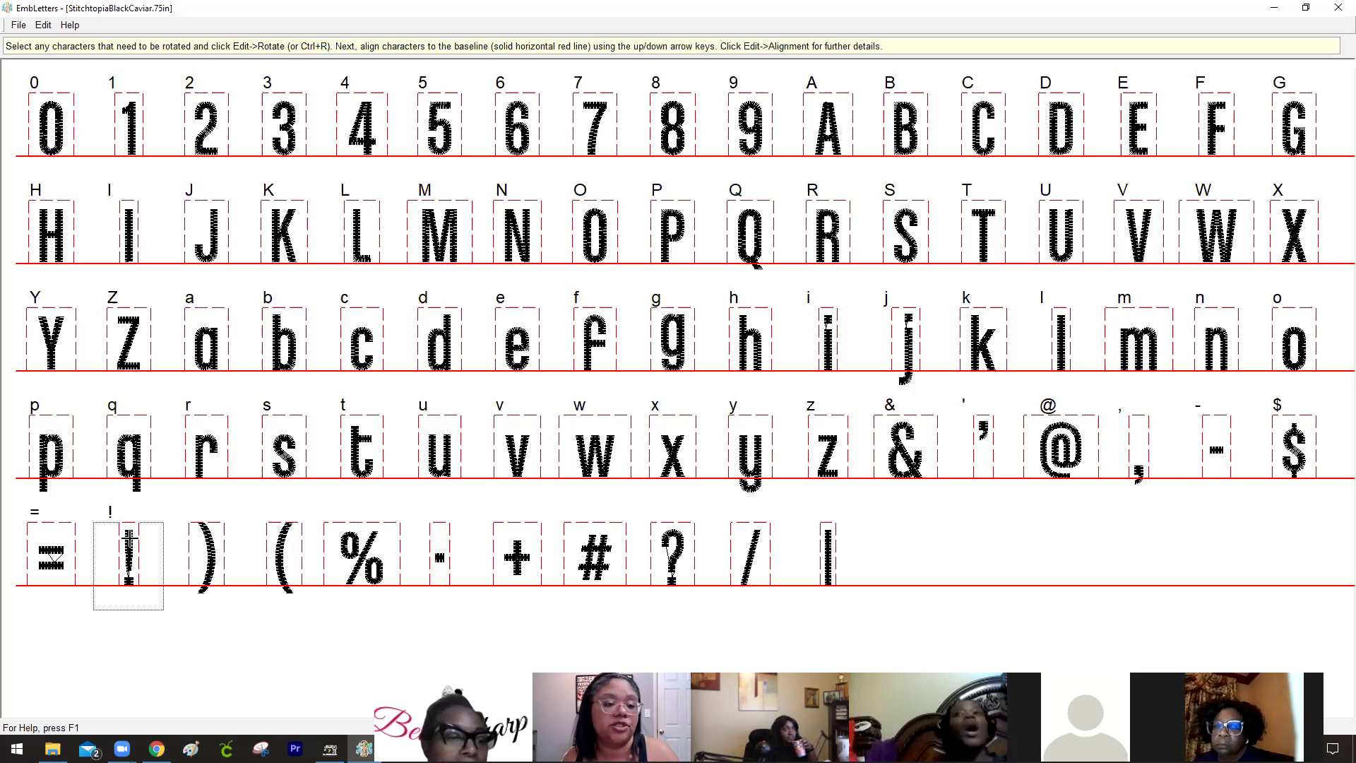
pyautogui.click(201, 539)
pyautogui.hotkey('shift', '0')
pyautogui.click(267, 556)
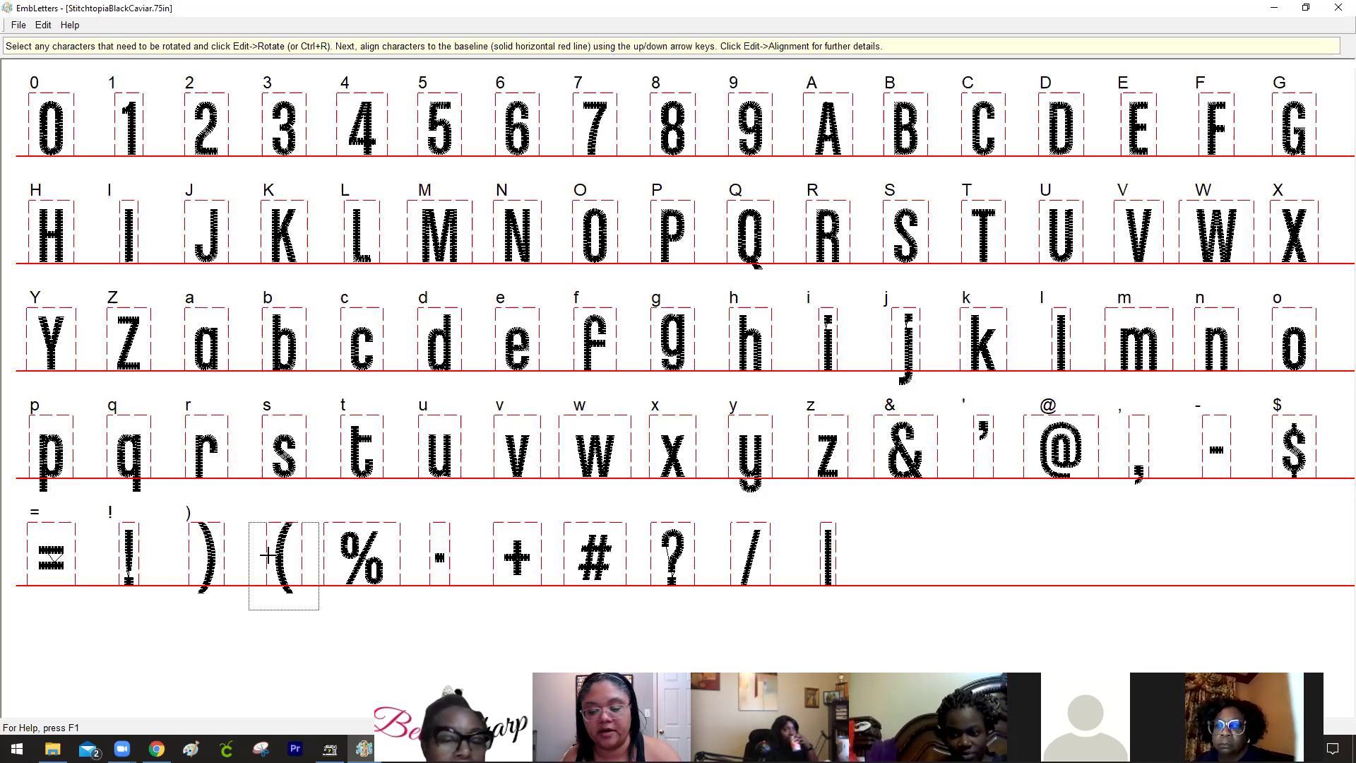
pyautogui.click(362, 555)
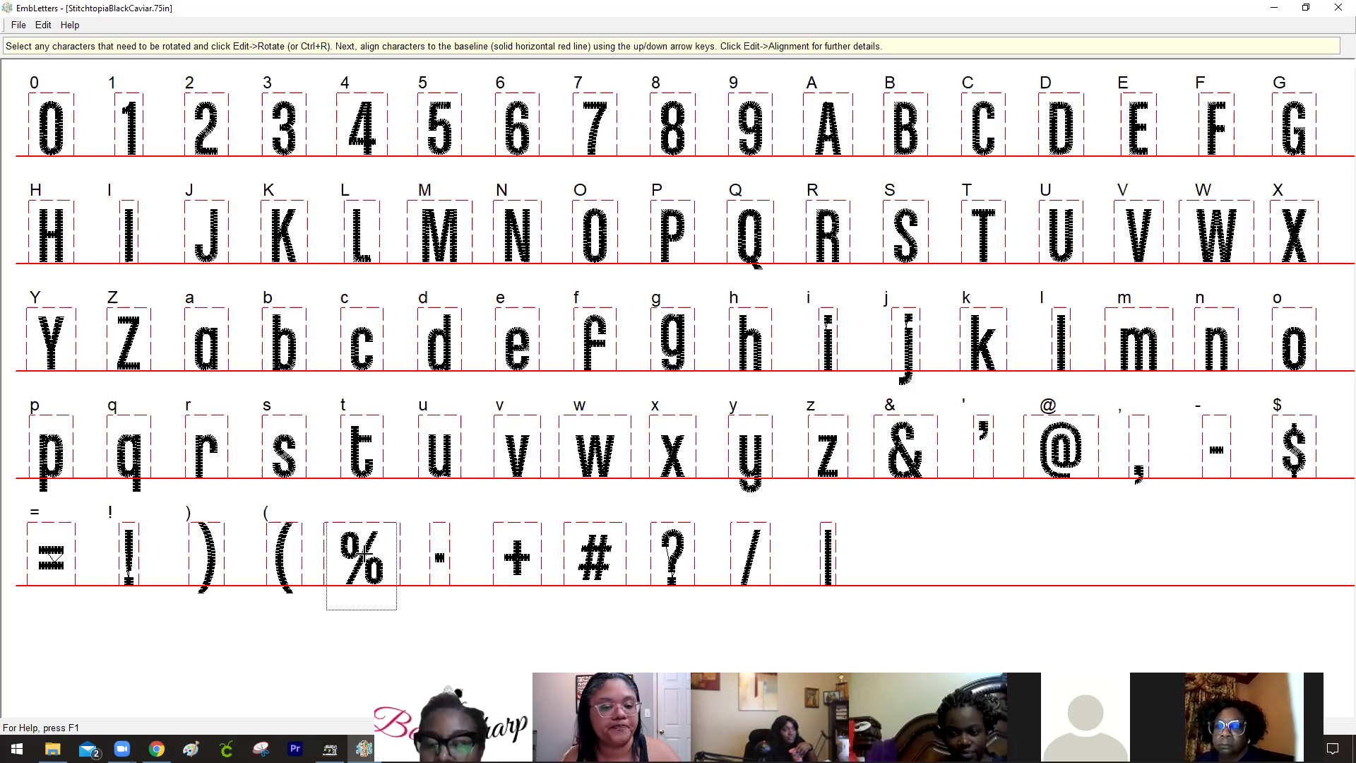
# Map the plus, hash, question mark, slash and vertical bar to their matching characters, and the small dash after the percent sign to ~.
pyautogui.click(502, 550)
pyautogui.click(573, 556)
pyautogui.click(658, 558)
pyautogui.click(738, 551)
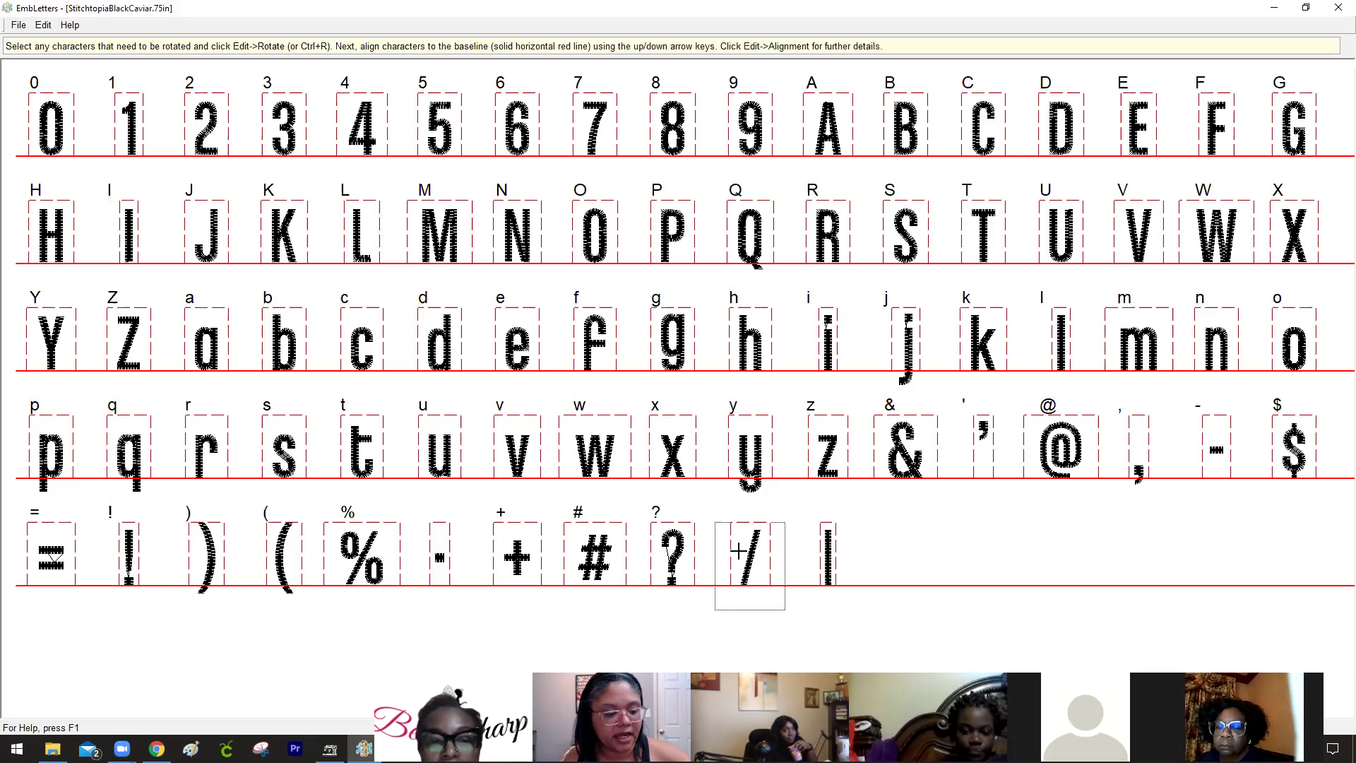
pyautogui.click(827, 548)
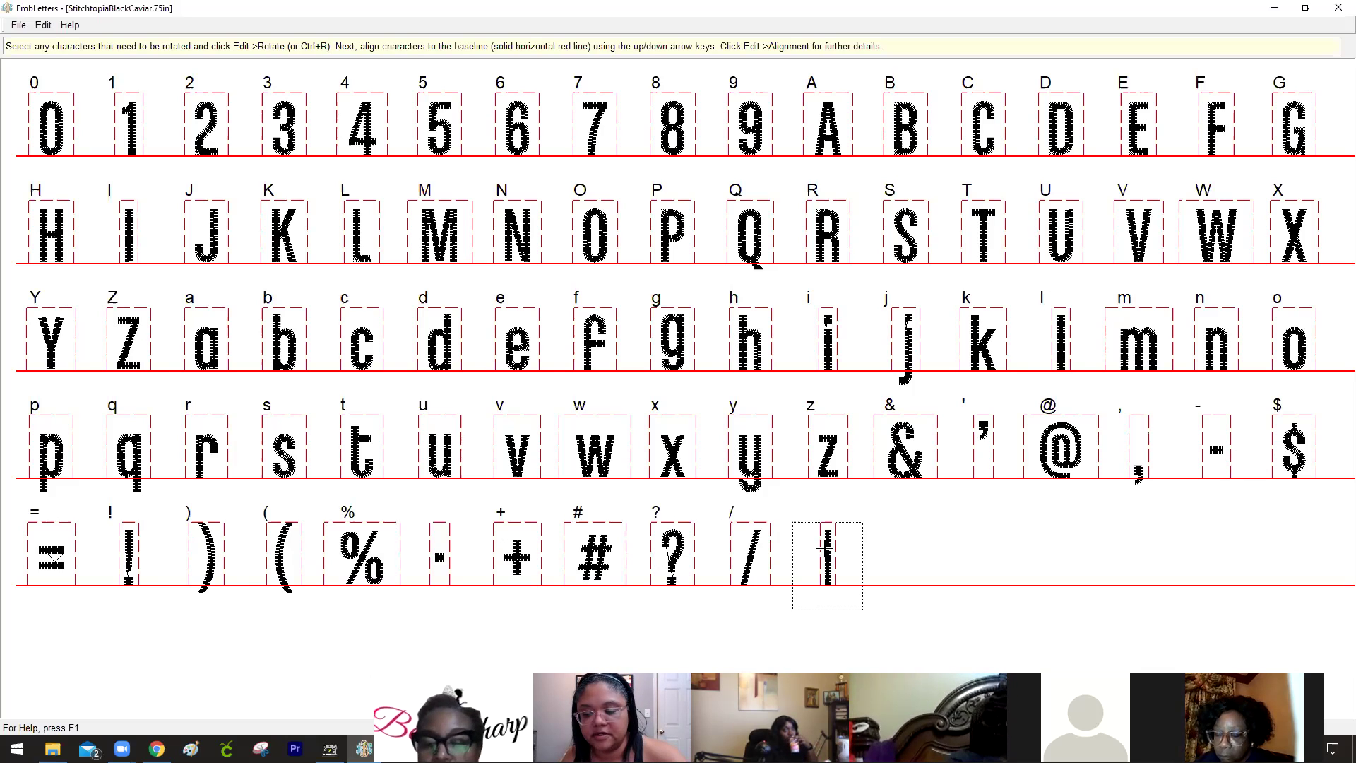
pyautogui.click(922, 544)
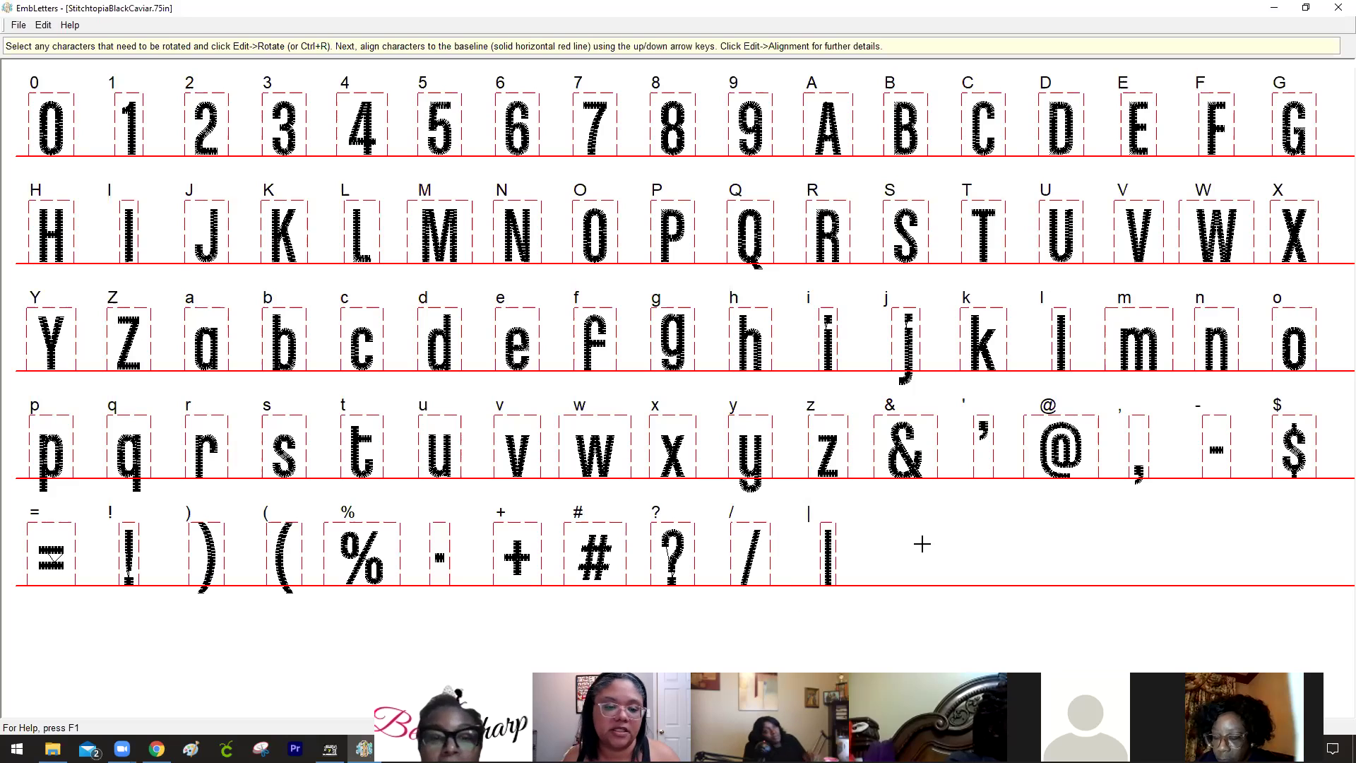
pyautogui.click(436, 555)
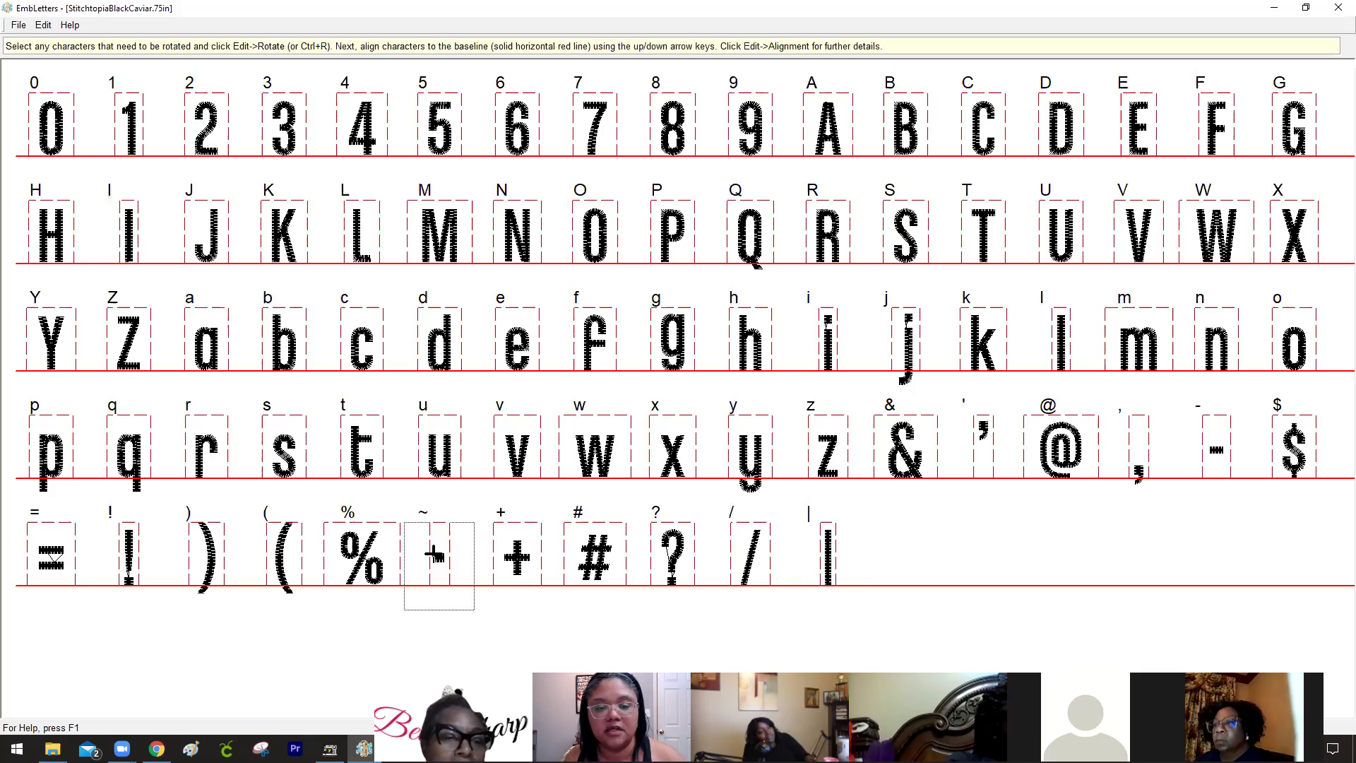
pyautogui.click(990, 530)
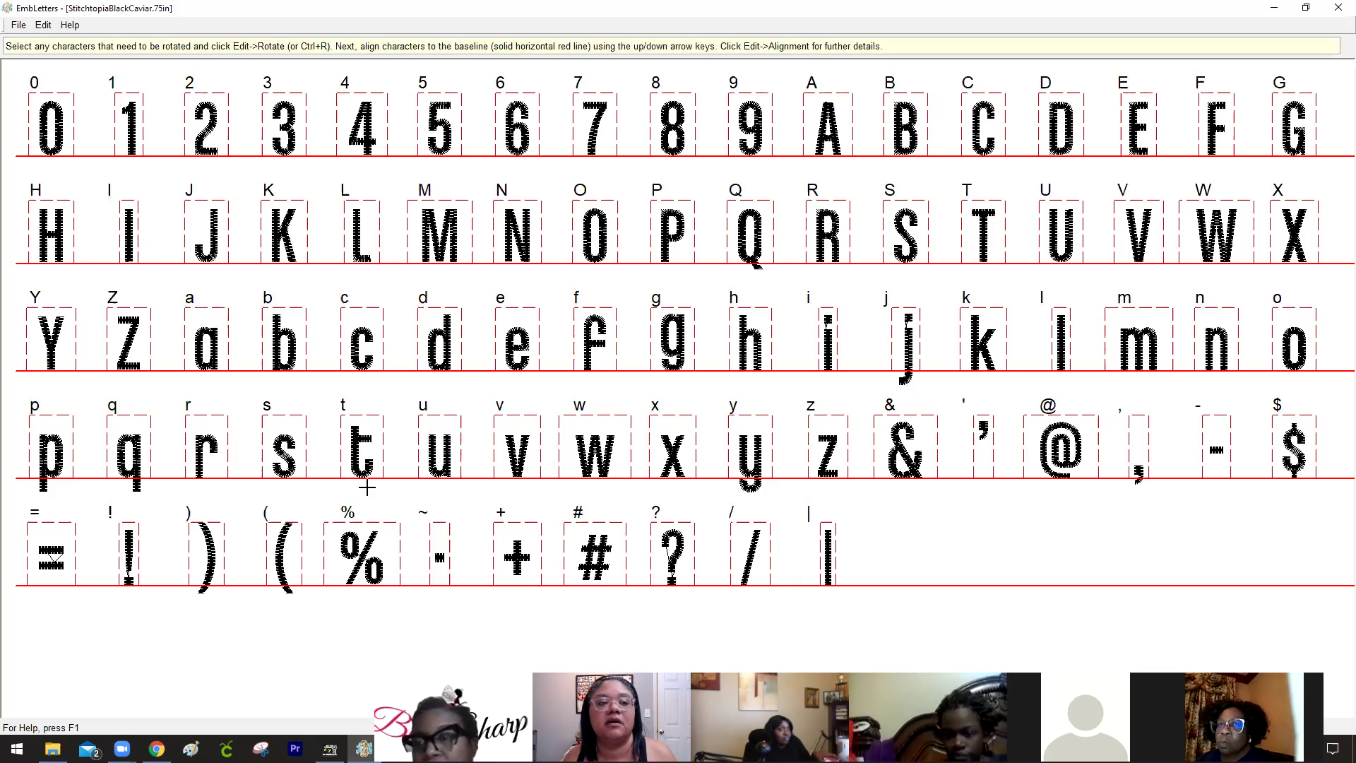
# Save the font mapping as StitchtopiaBlackCaviar.75in and close the Font Mapping Editor.
pyautogui.click(19, 25)
pyautogui.click(37, 90)
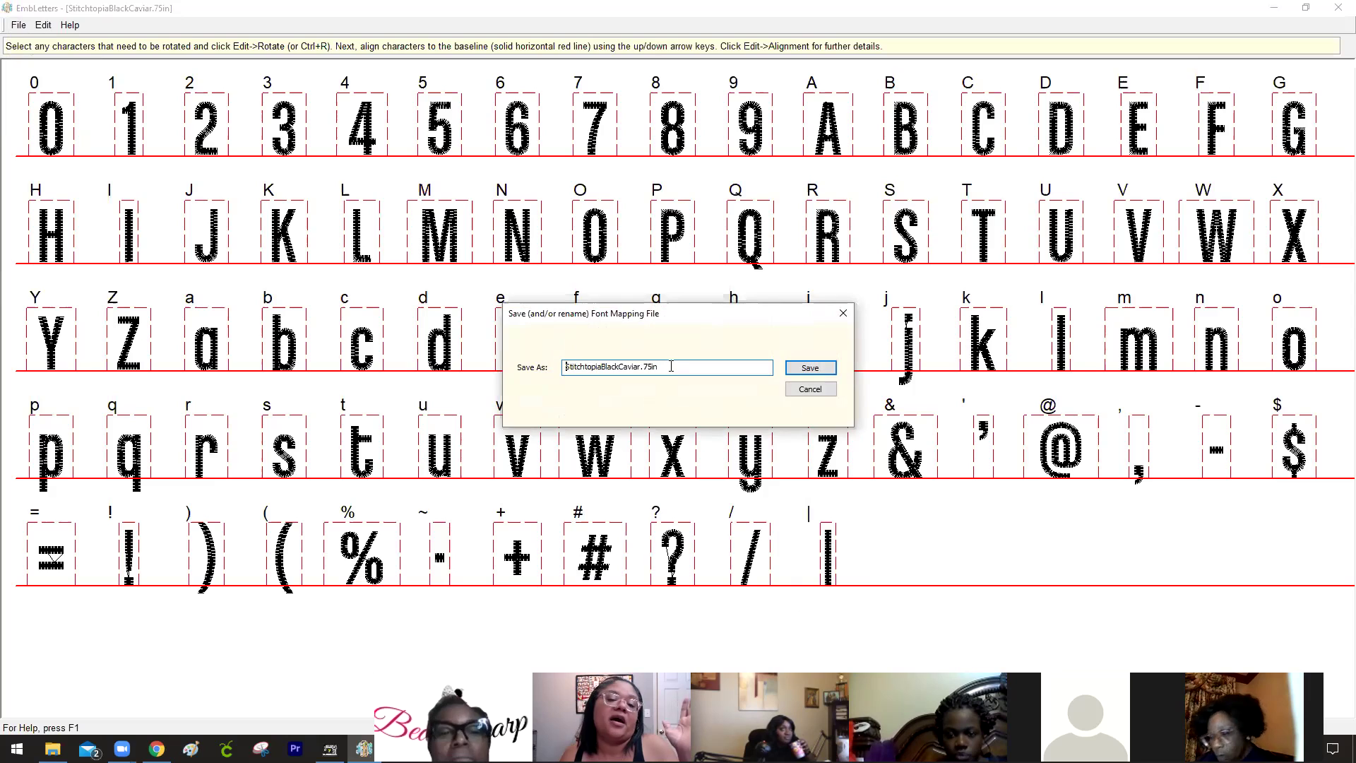
pyautogui.click(805, 367)
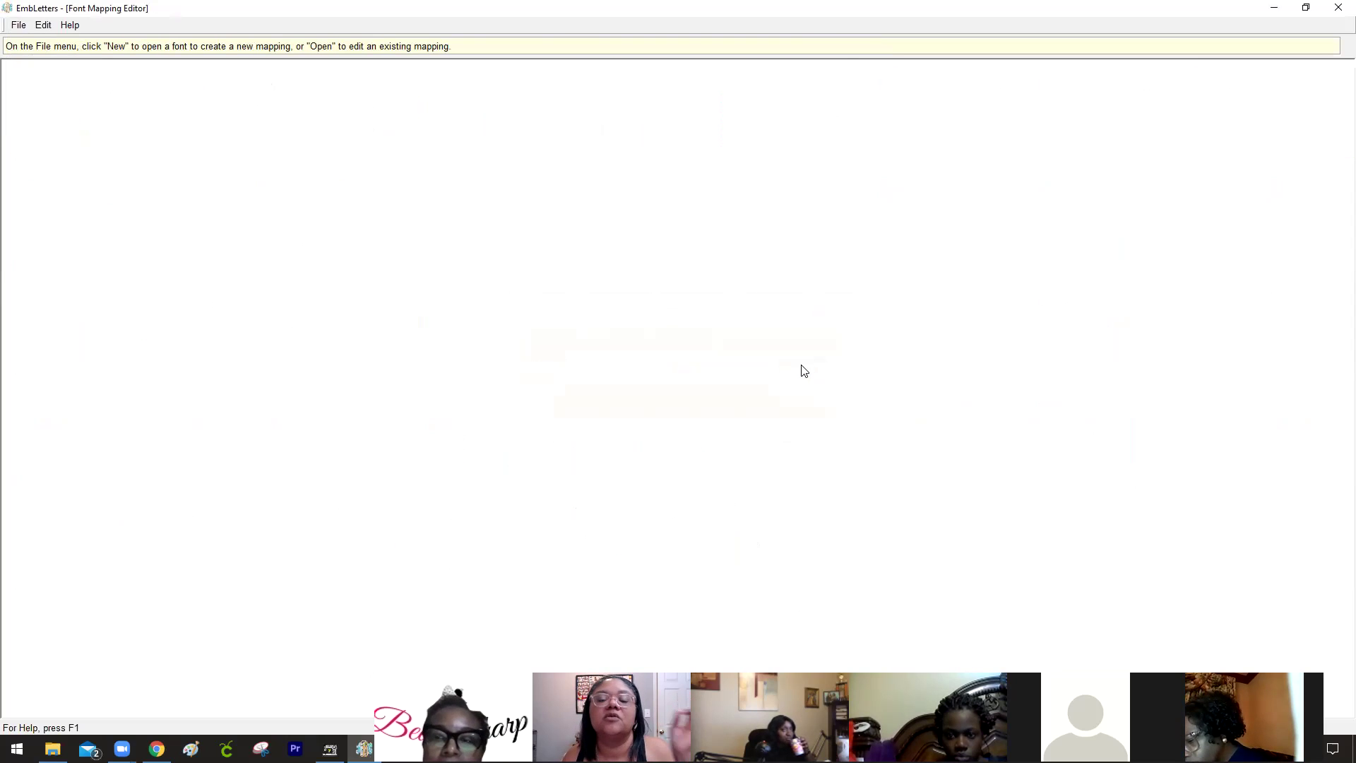
pyautogui.click(19, 27)
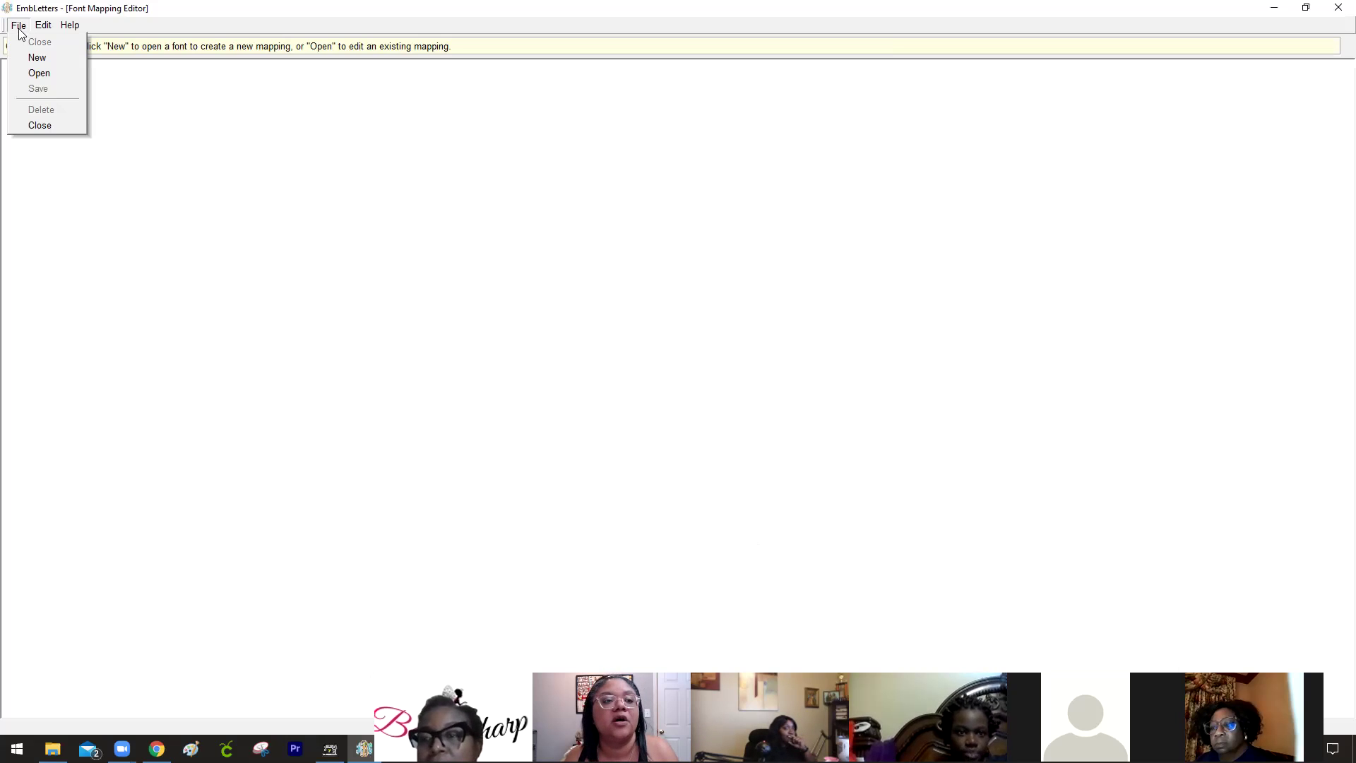
pyautogui.click(34, 124)
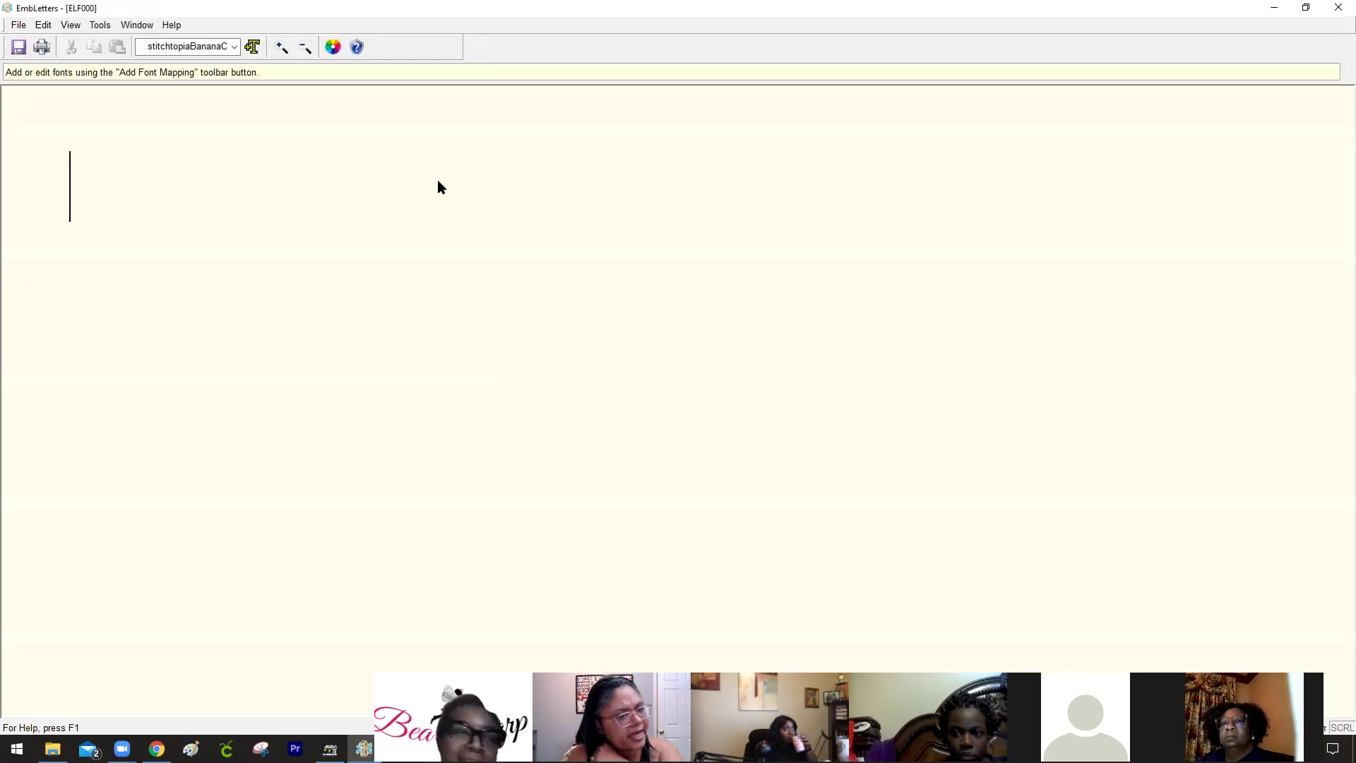
# Choose StitchtopiaBlackCaviar.75in as the lettering font.
pyautogui.click(236, 48)
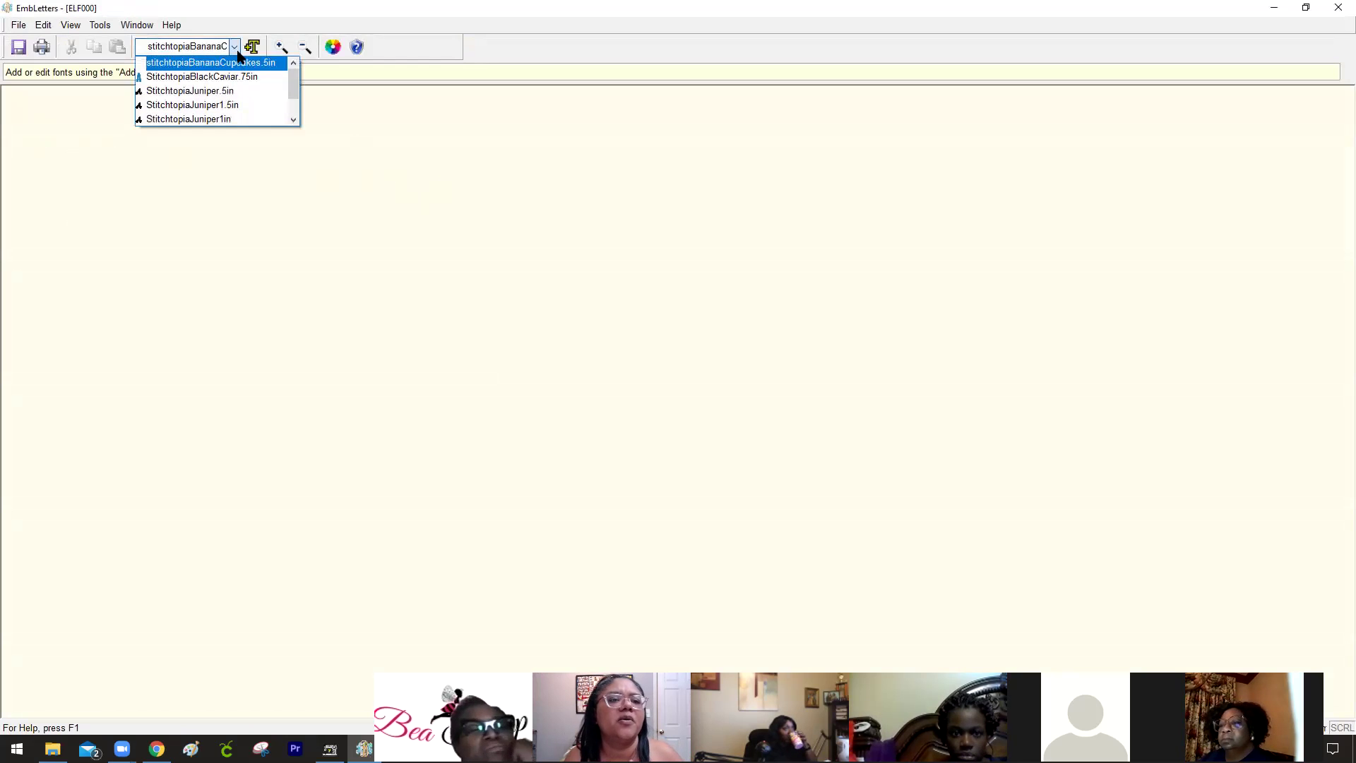
pyautogui.scroll(-2, 230, 77)
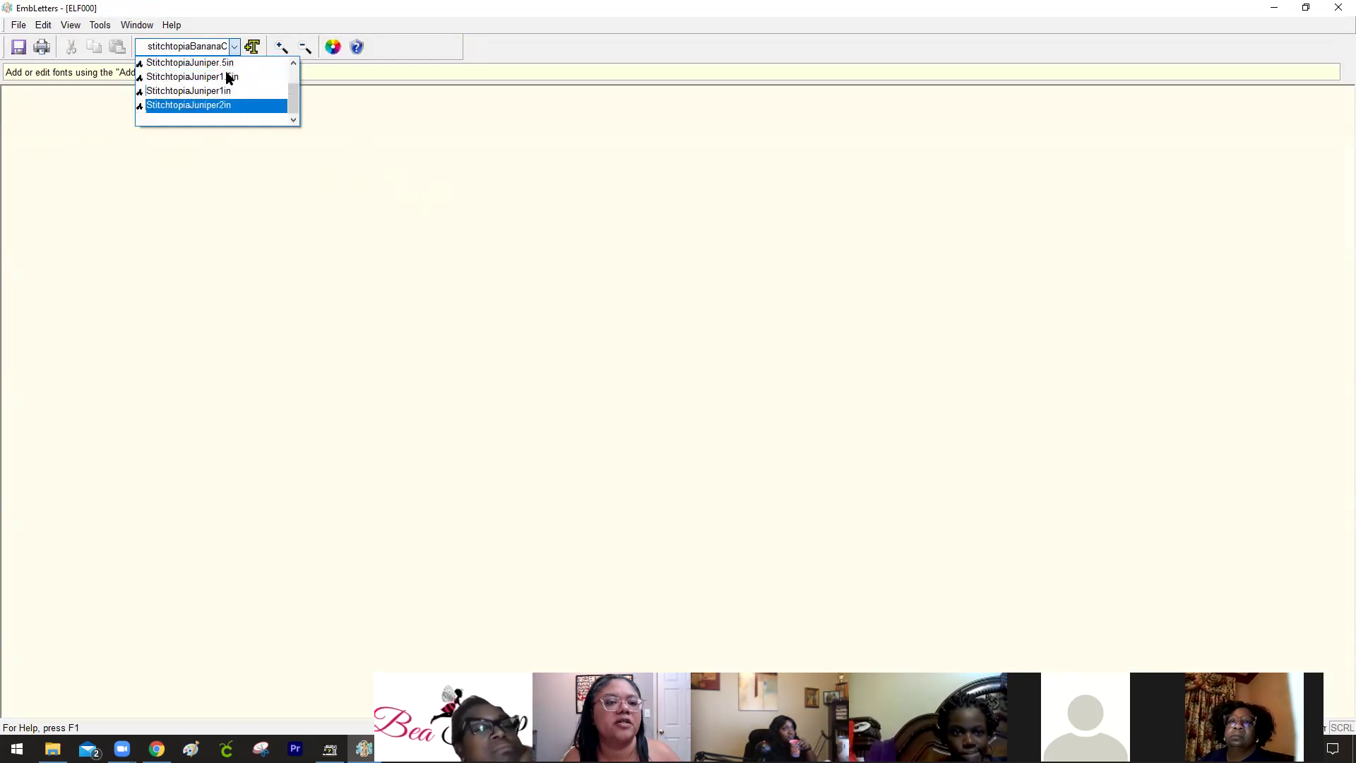
pyautogui.moveTo(293, 104); pyautogui.dragTo(292, 75)
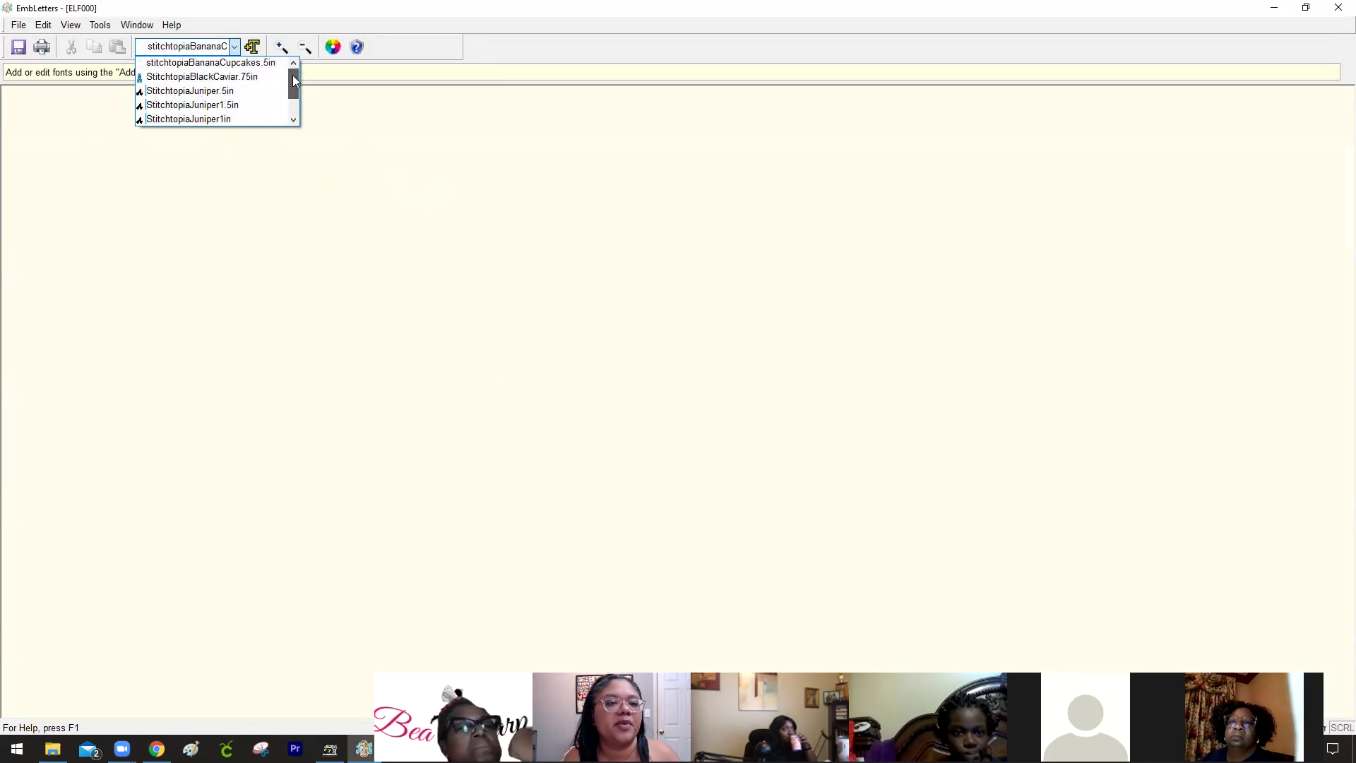
pyautogui.click(211, 78)
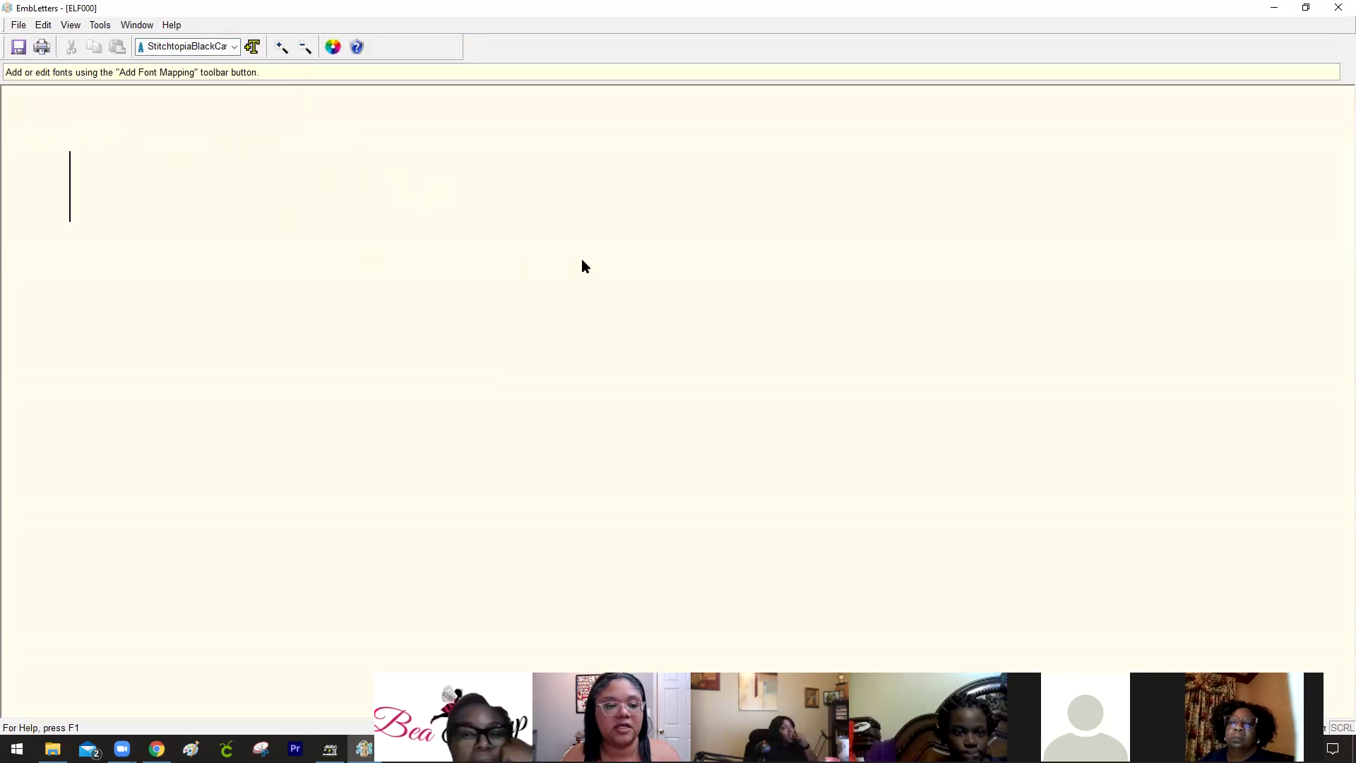
# Write the lettering "This is a test", save it and close the lettering window to place it in the SewWhat-Pro design.
pyautogui.write('This is a test')
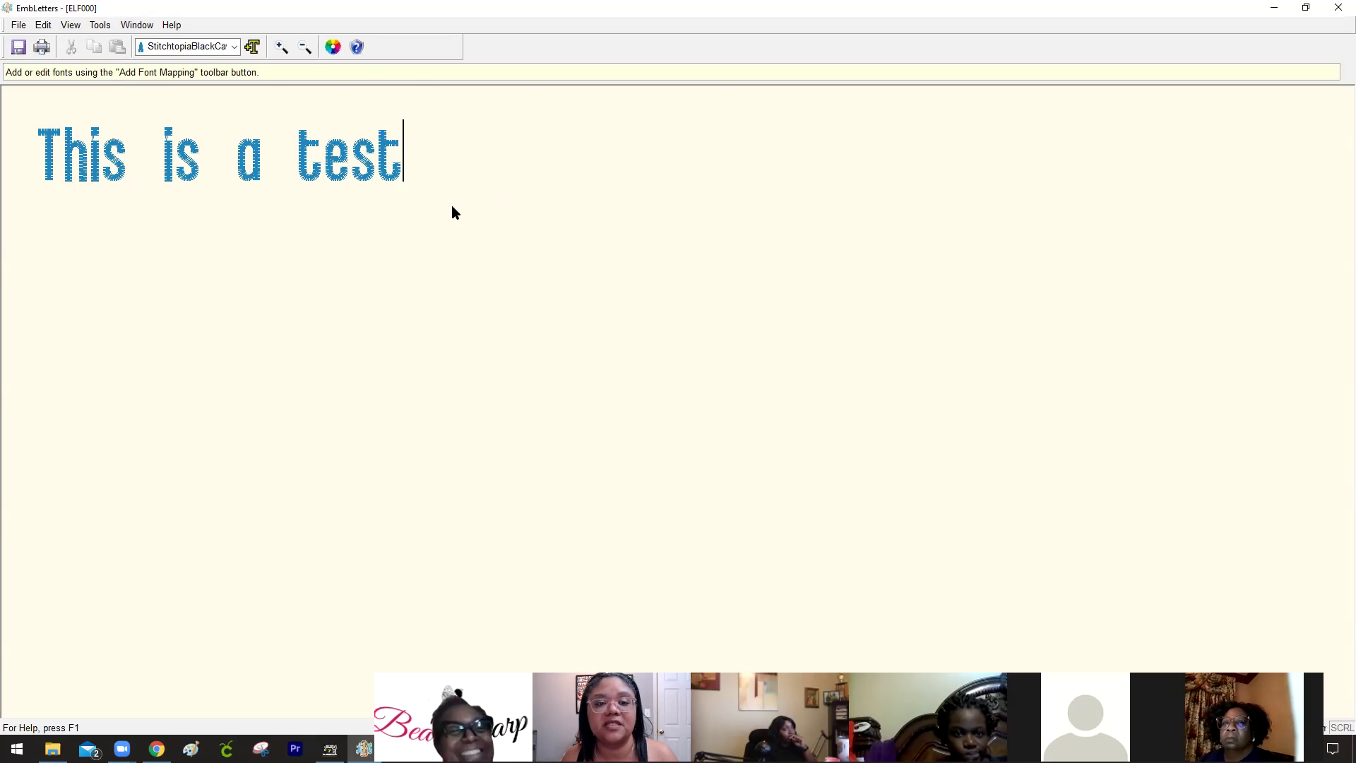
pyautogui.click(18, 24)
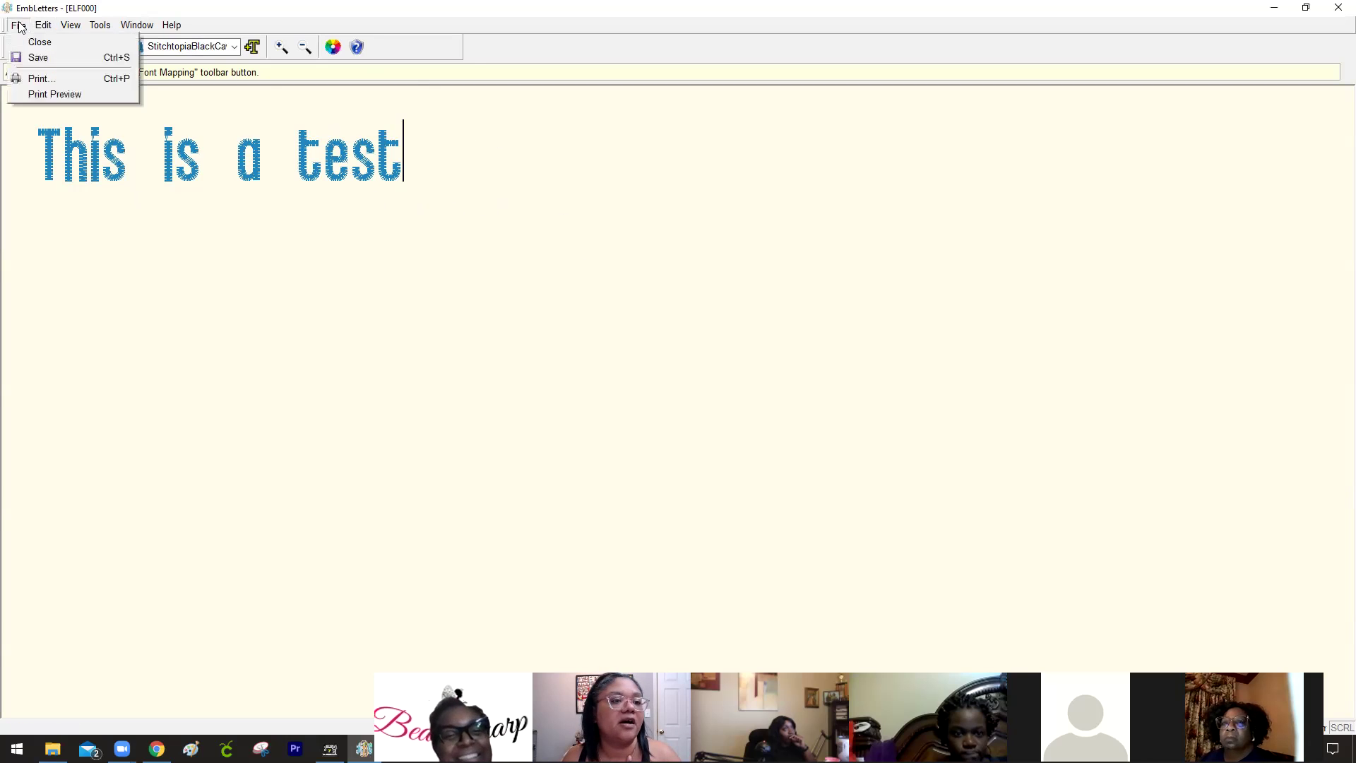
pyautogui.click(19, 60)
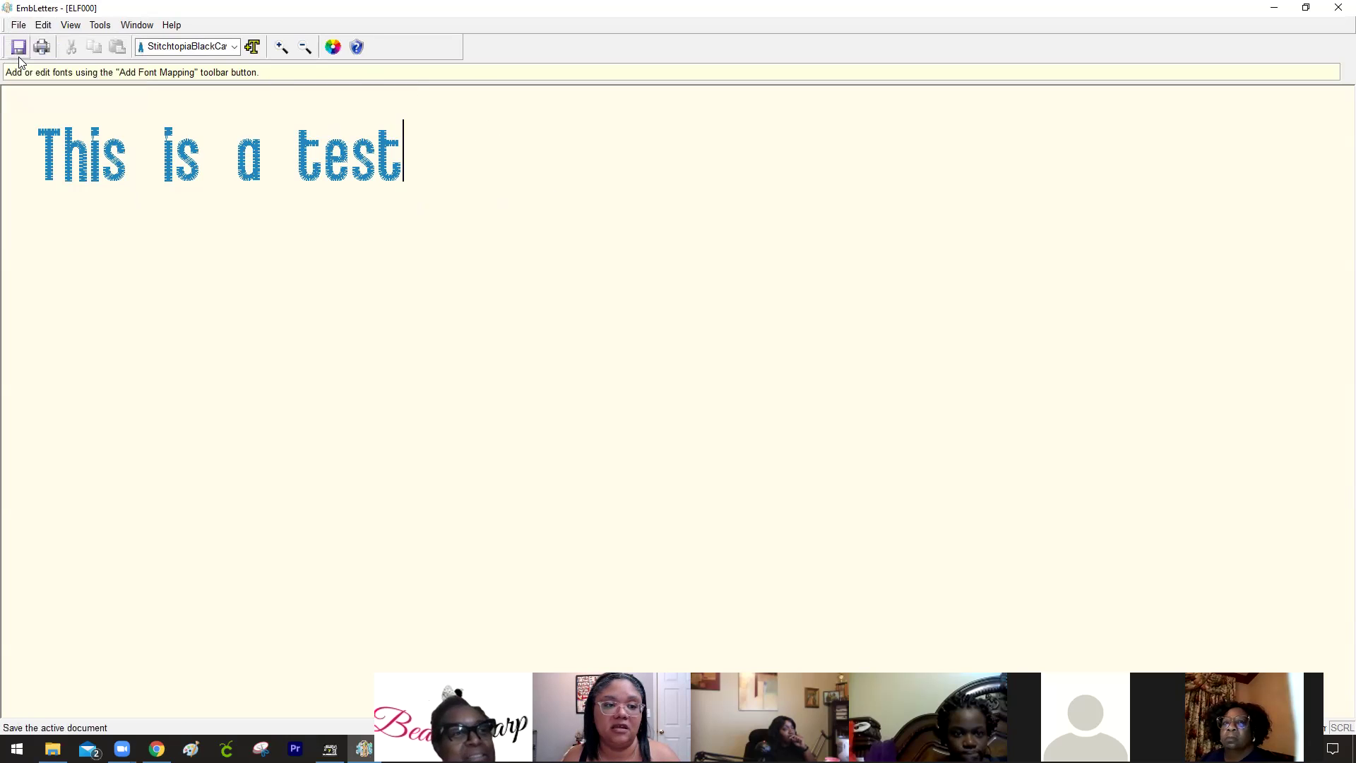
pyautogui.click(19, 25)
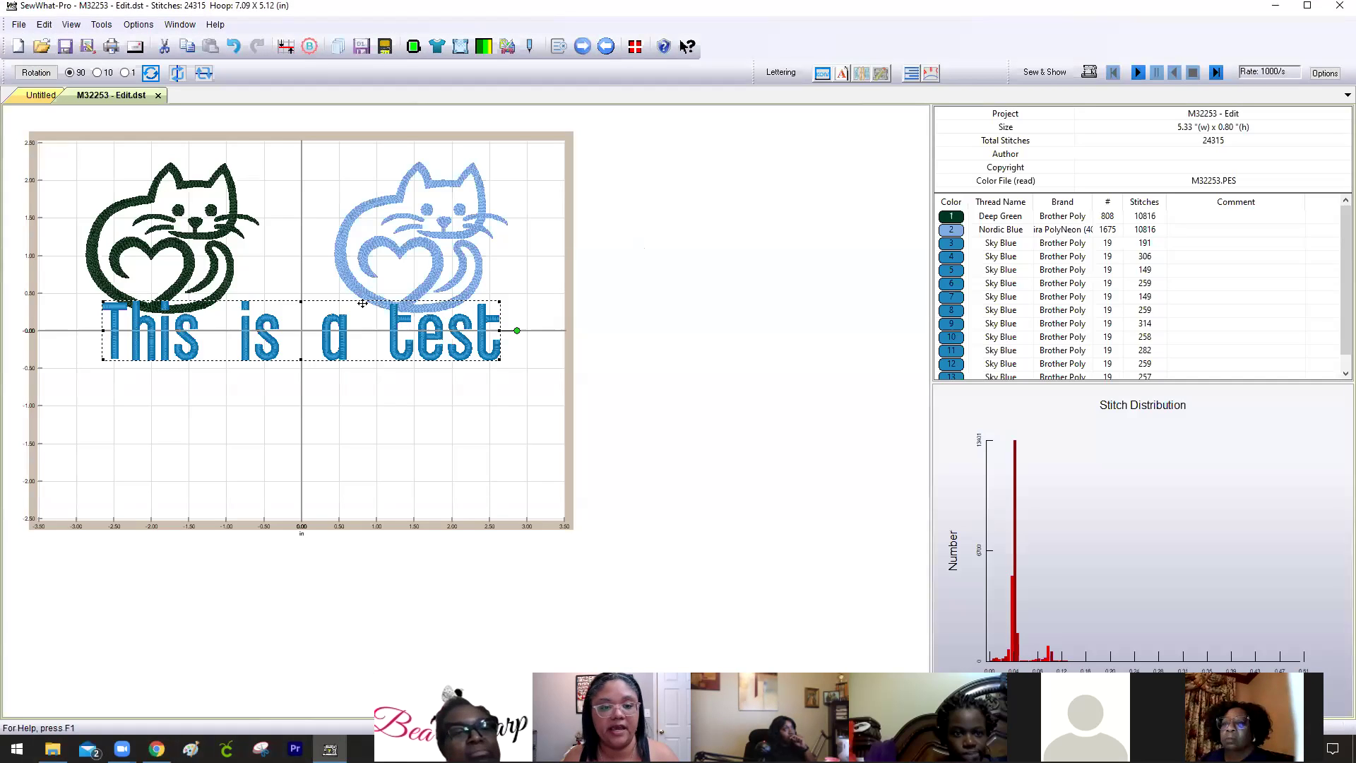
# Move the "This is a test" lettering down about 1.1 in so it sits below the two cats.
pyautogui.moveTo(363, 304); pyautogui.dragTo(336, 402)
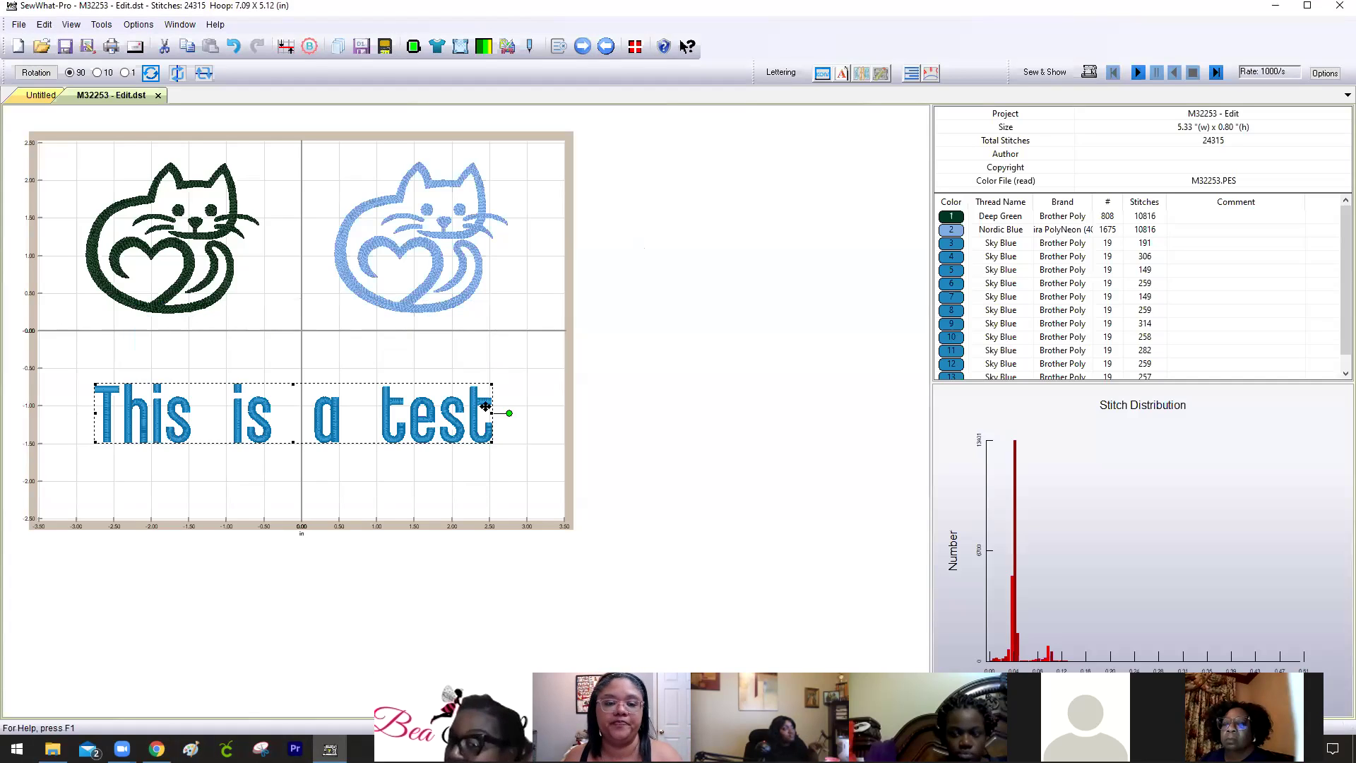
pyautogui.click(506, 468)
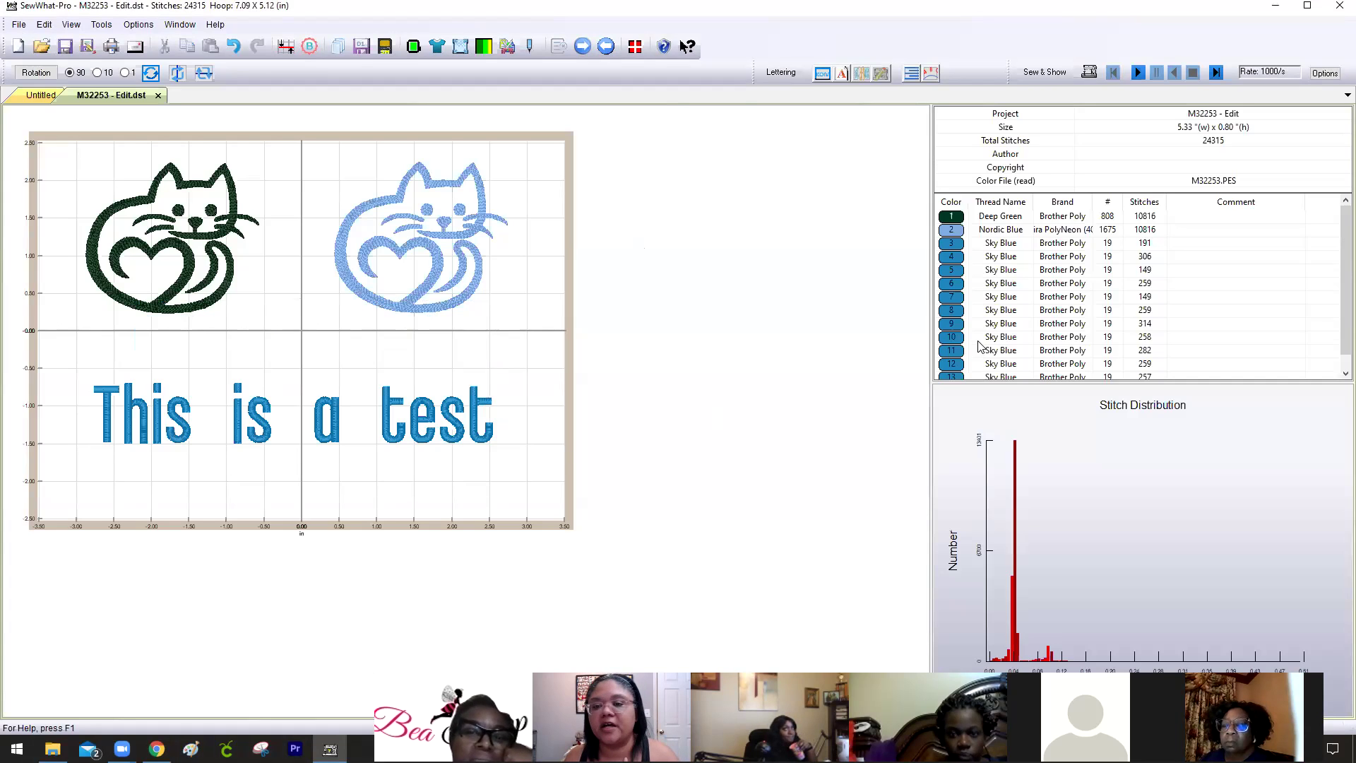
# Select the two letters of the word "is" and nudge them about 0.35 in left toward "This".
pyautogui.click(963, 256)
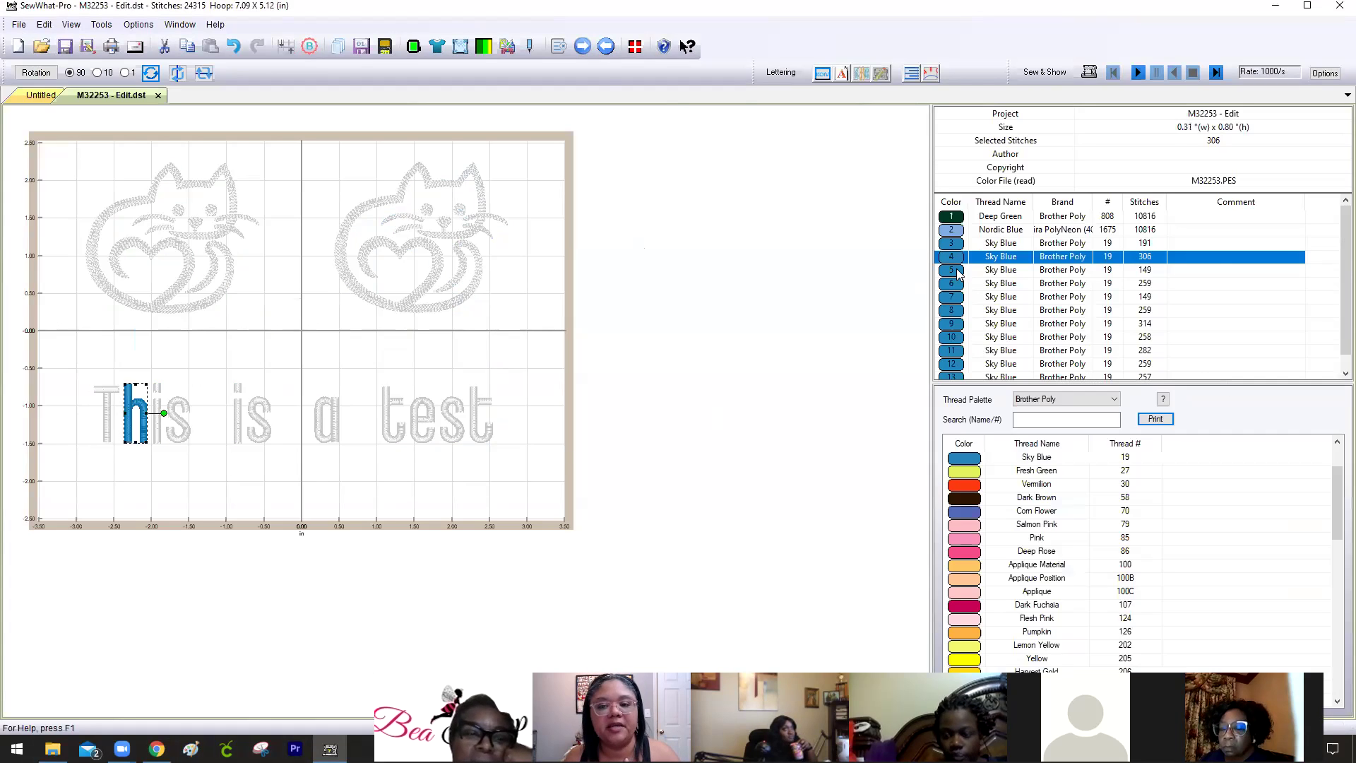
pyautogui.click(958, 272)
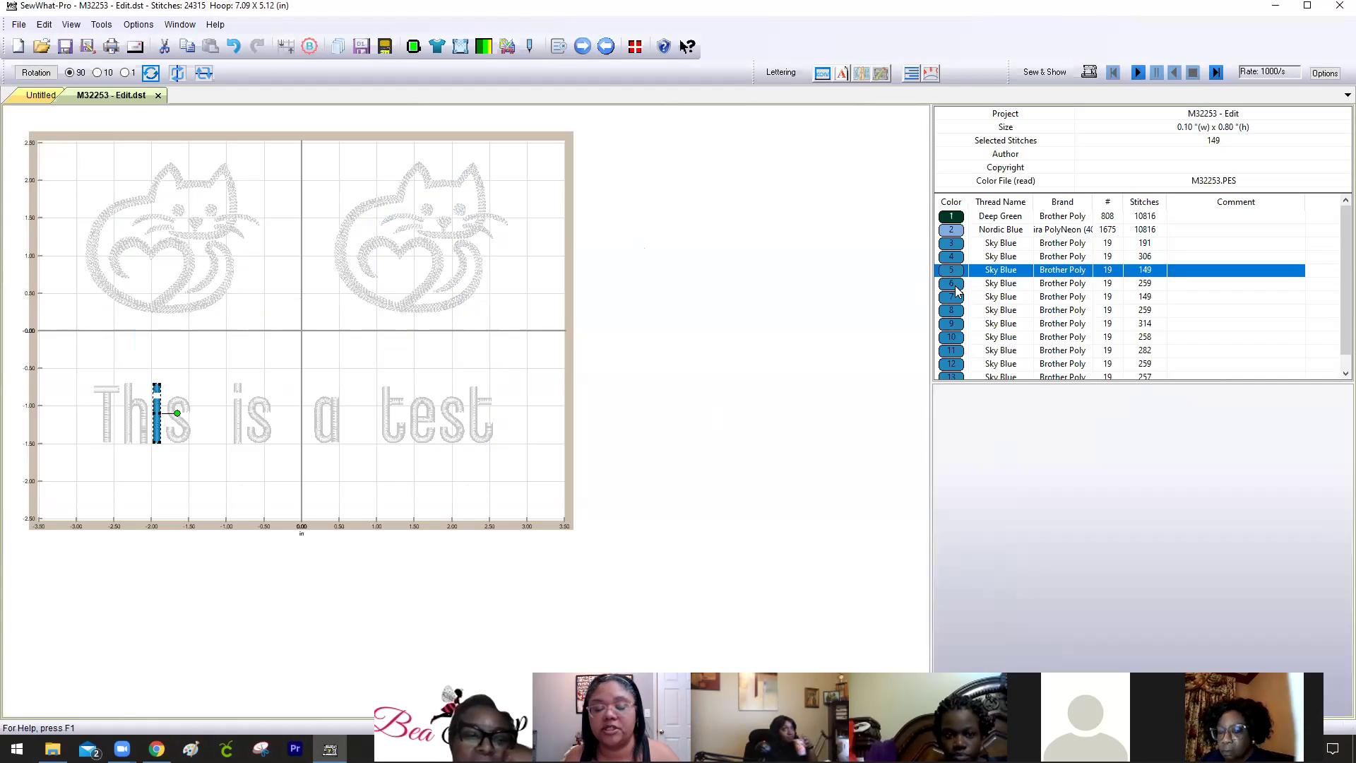
pyautogui.click(958, 283)
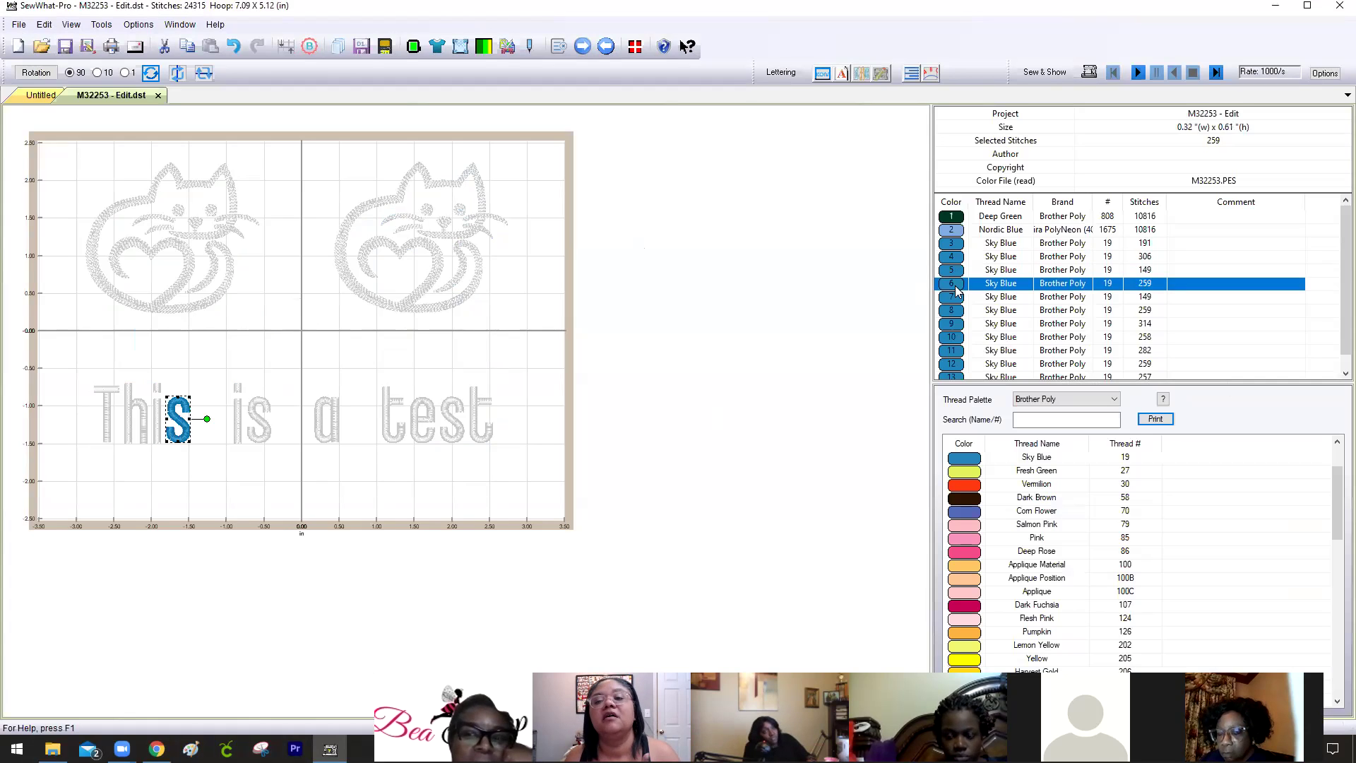
pyautogui.click(957, 298)
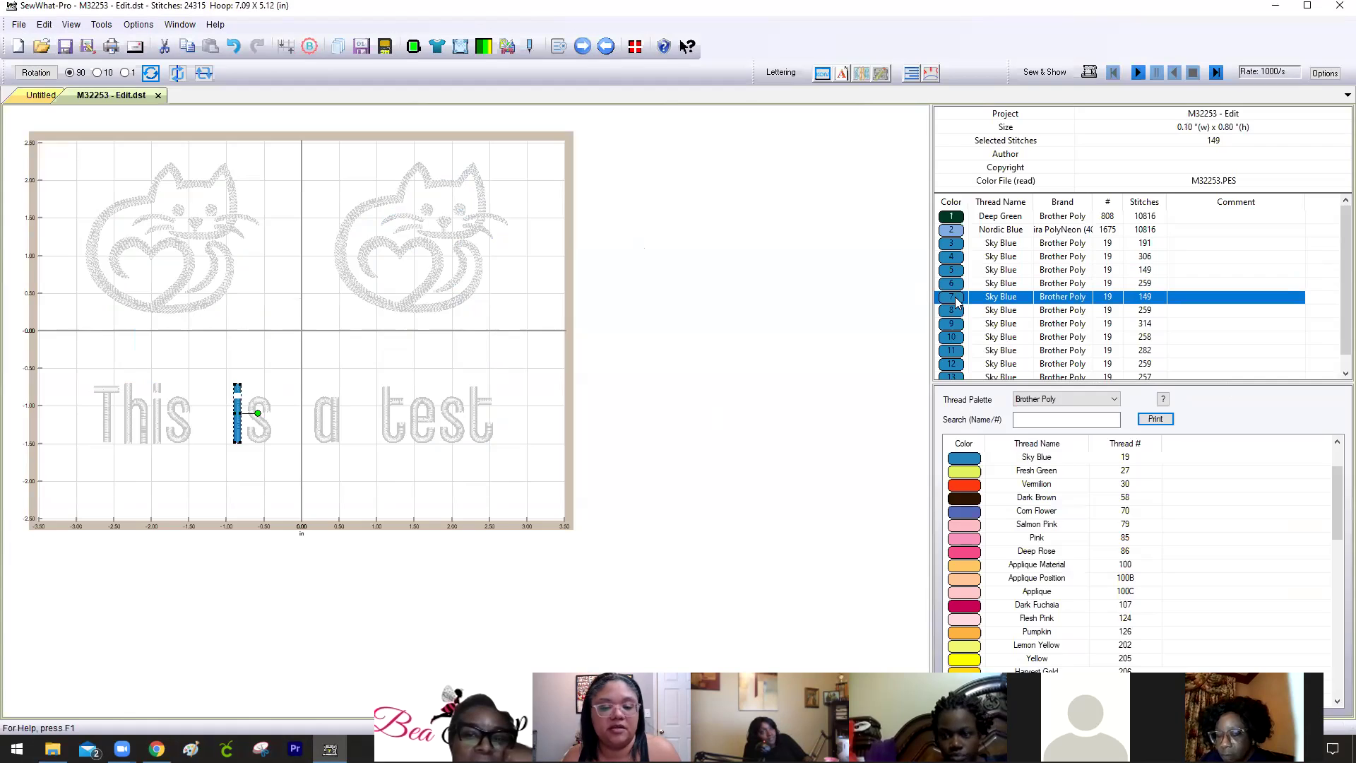
pyautogui.keyDown('ctrl'); pyautogui.click(958, 311); pyautogui.keyUp('ctrl')
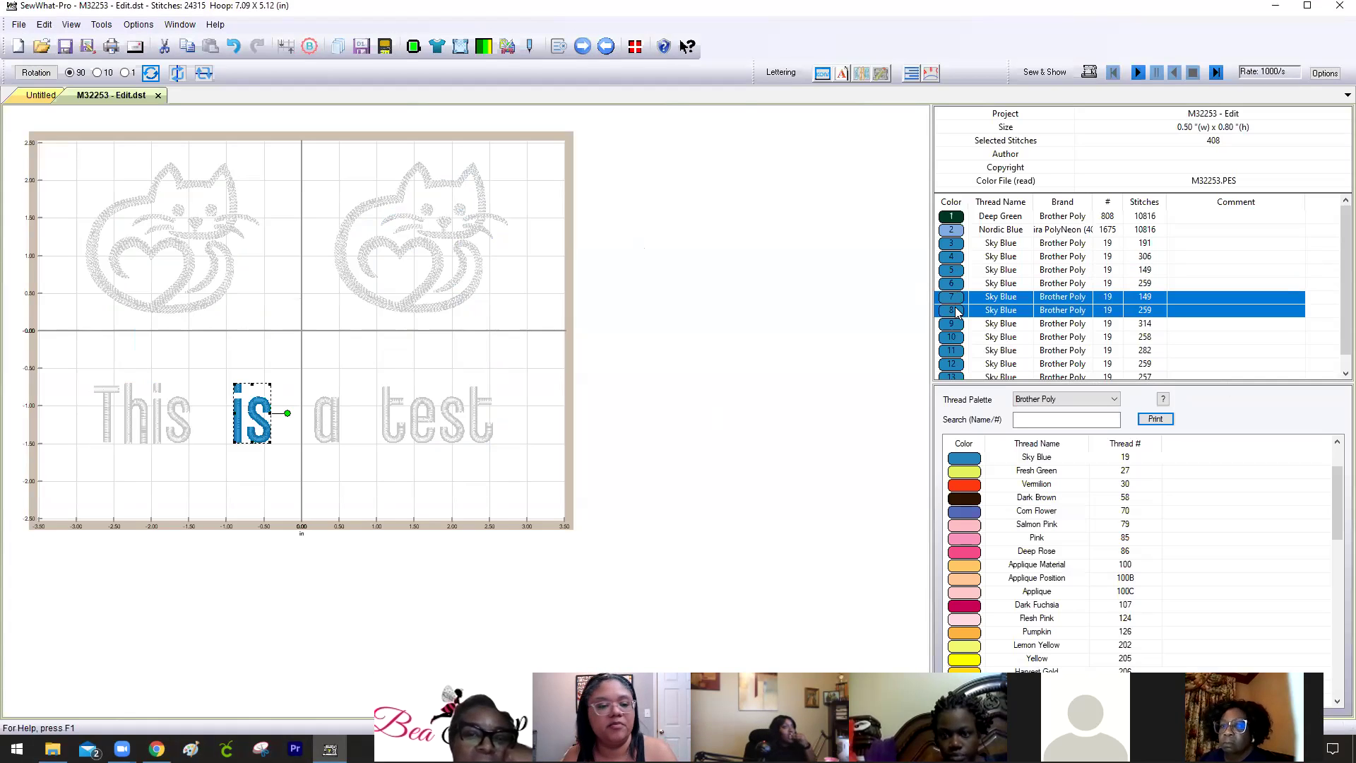
pyautogui.press('Left')
pyautogui.press('Left')
pyautogui.press('Left')
pyautogui.press('Left')
pyautogui.press('Left')
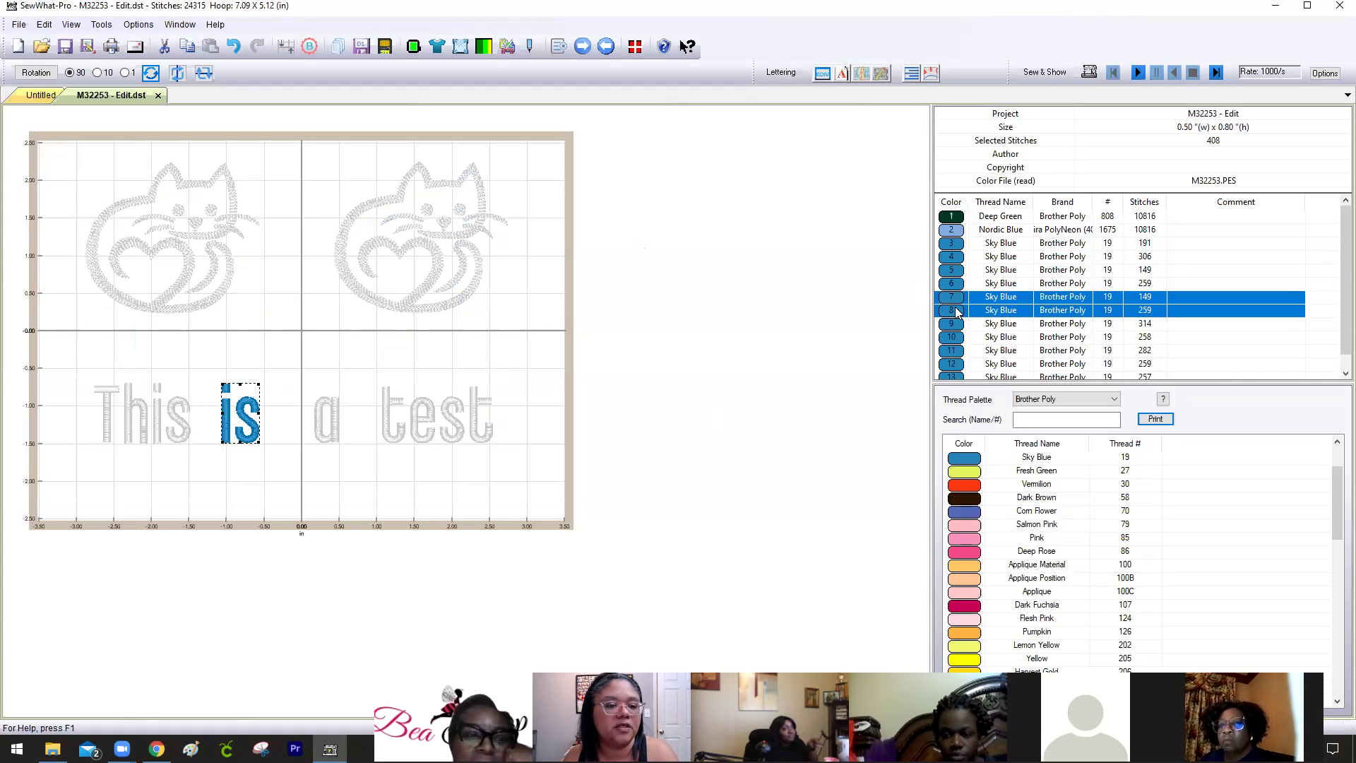
pyautogui.press('Left')
pyautogui.press('Left')
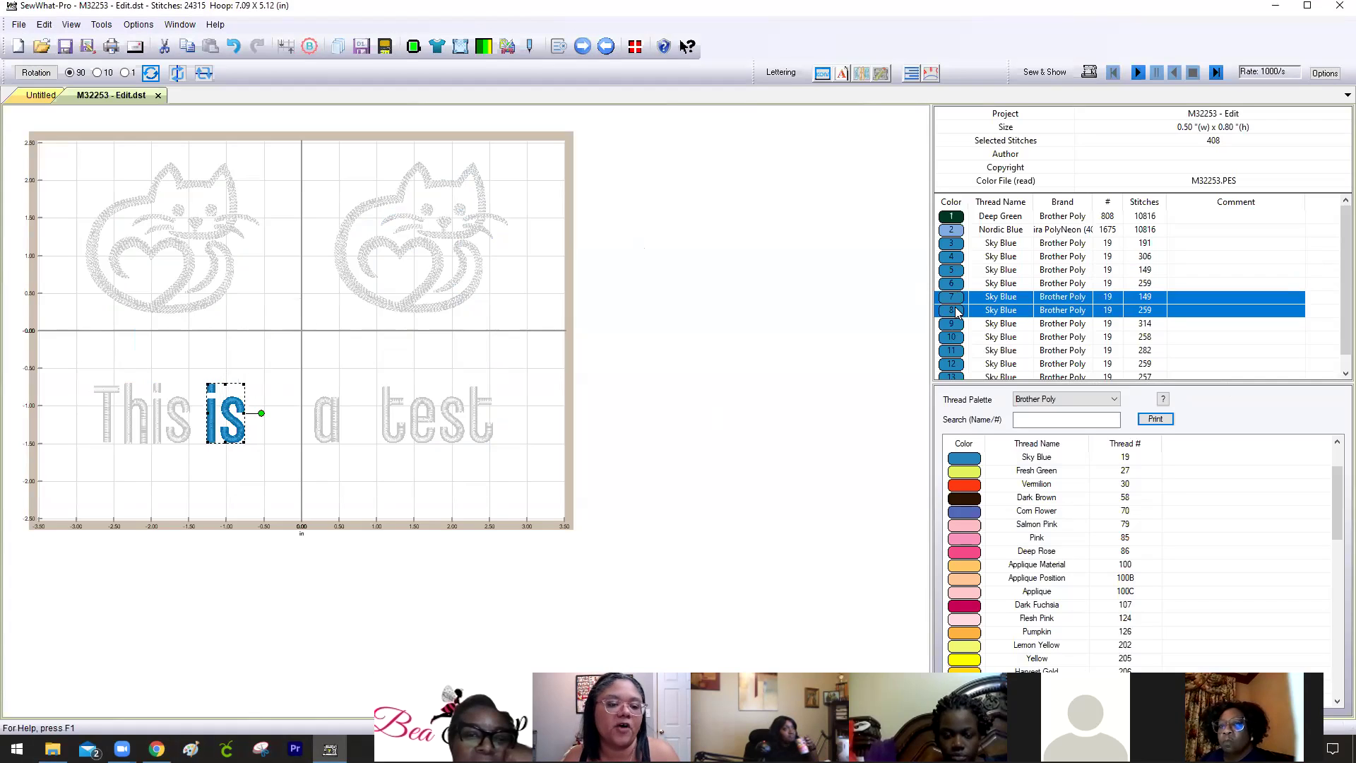
# Select the letter "a" and nudge it about 0.7 in left, leaving a small gap after "is".
pyautogui.click(957, 323)
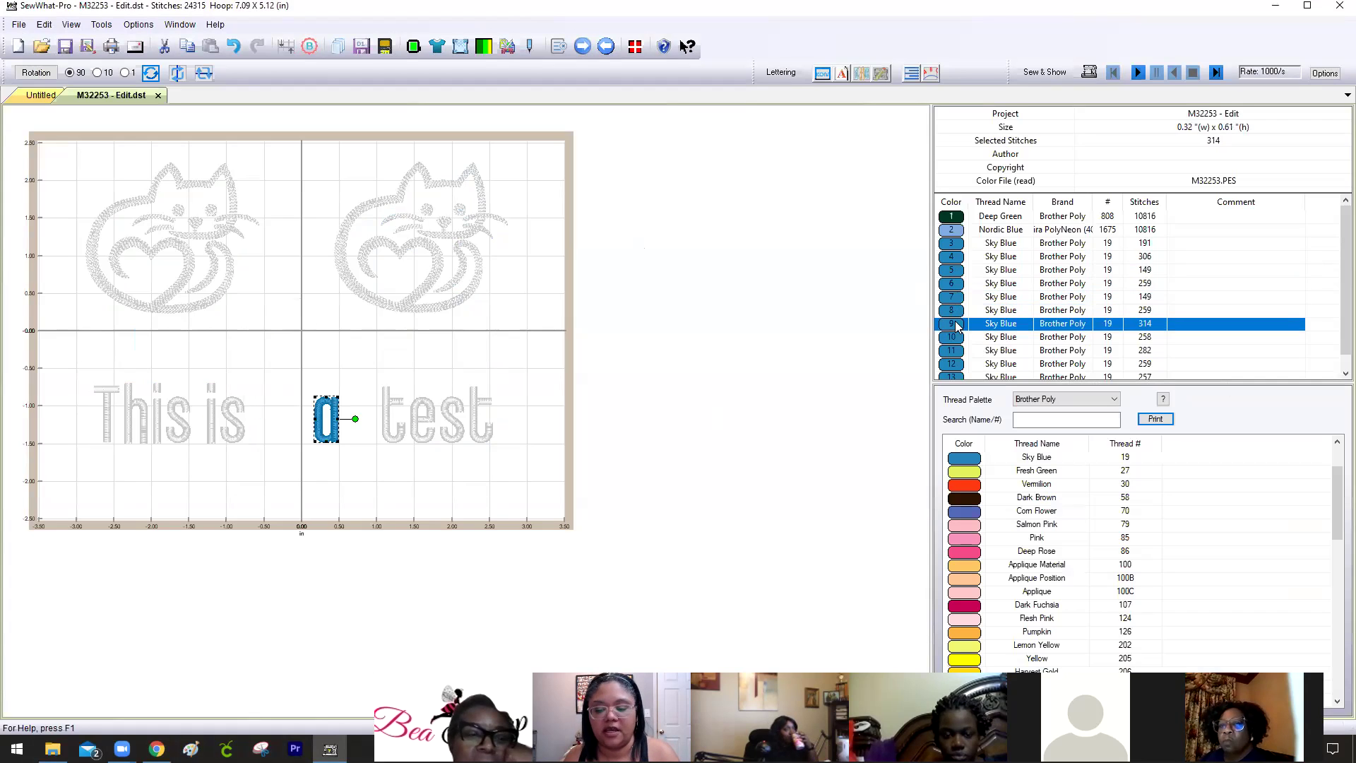
pyautogui.press('Left')
pyautogui.press('Left')
pyautogui.press('Left')
pyautogui.press('Left')
pyautogui.press('Left')
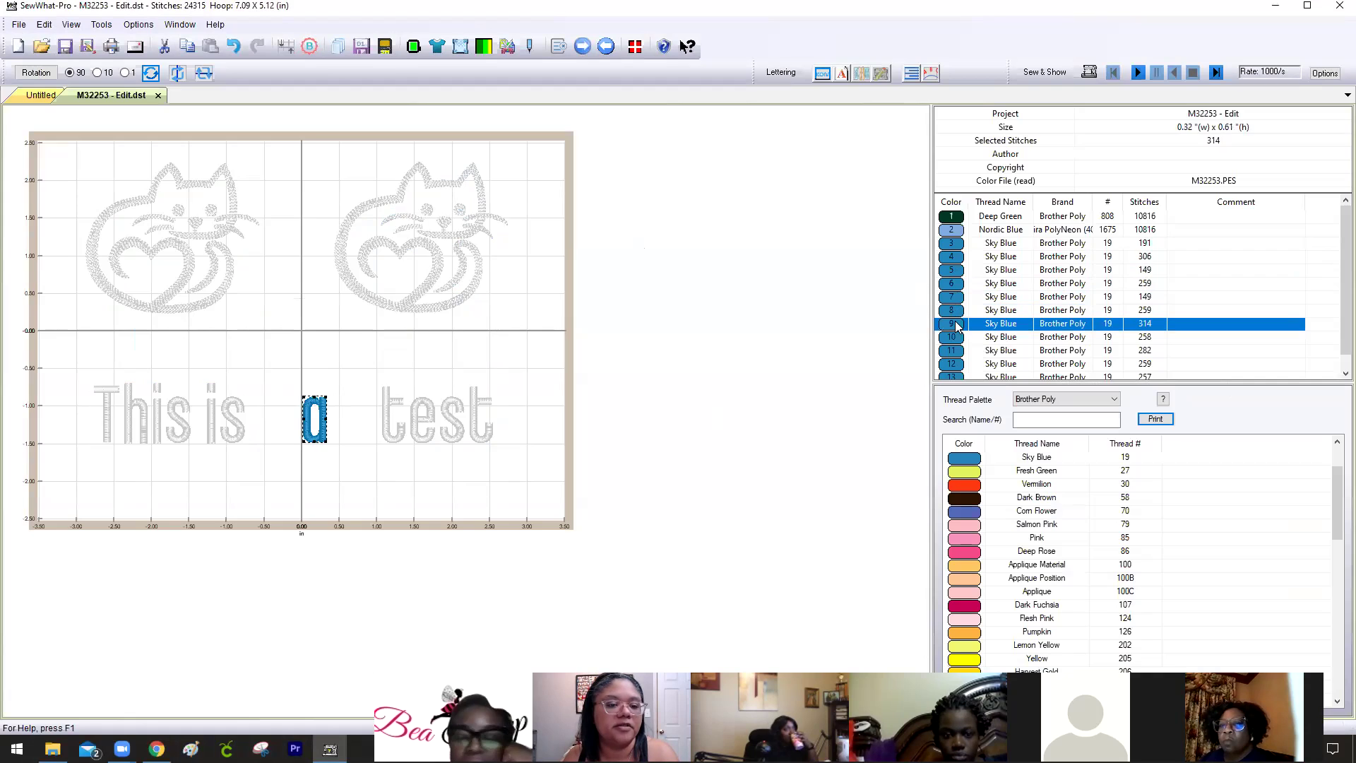
pyautogui.press('Left')
pyautogui.press('Left')
pyautogui.press('Left')
pyautogui.press('Left')
pyautogui.press('Left')
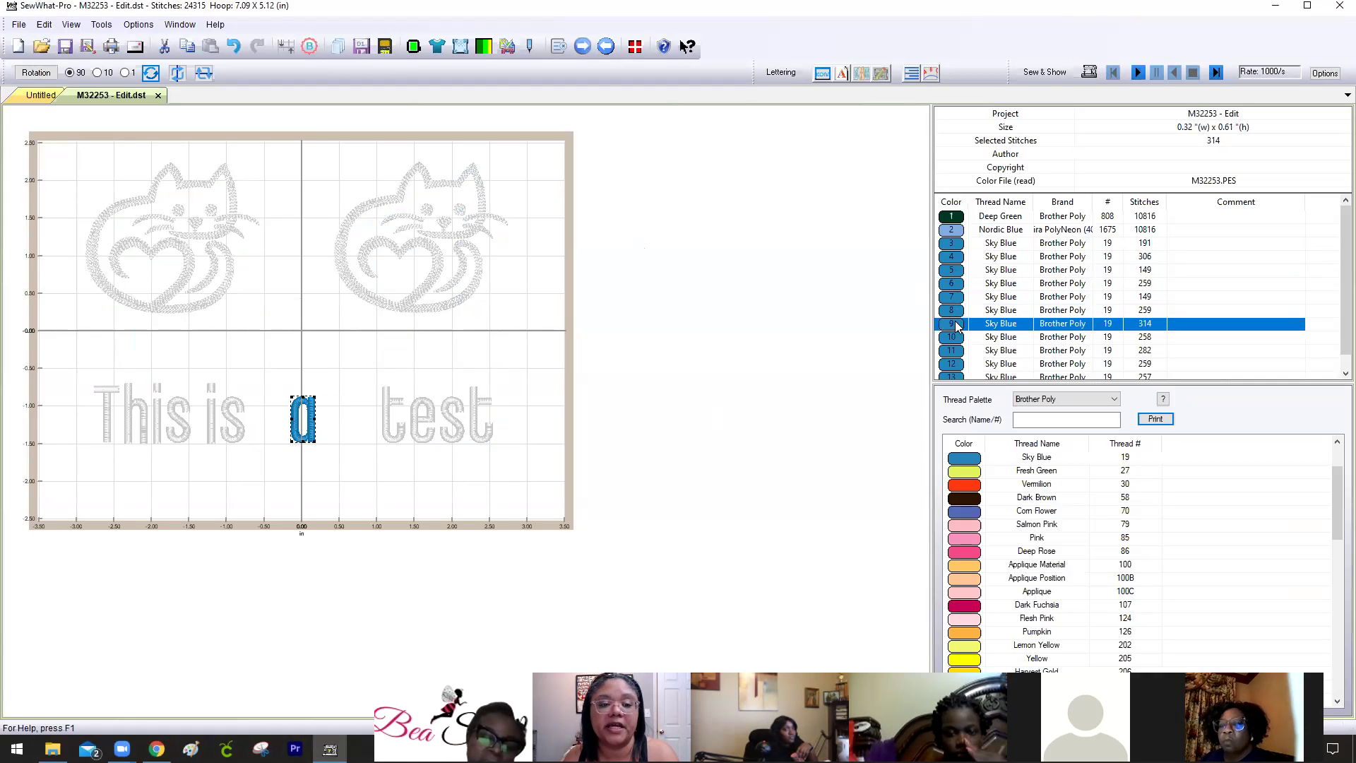
pyautogui.press('Left')
pyautogui.press('Left')
pyautogui.press('Left')
pyautogui.press('Left')
pyautogui.press('Left')
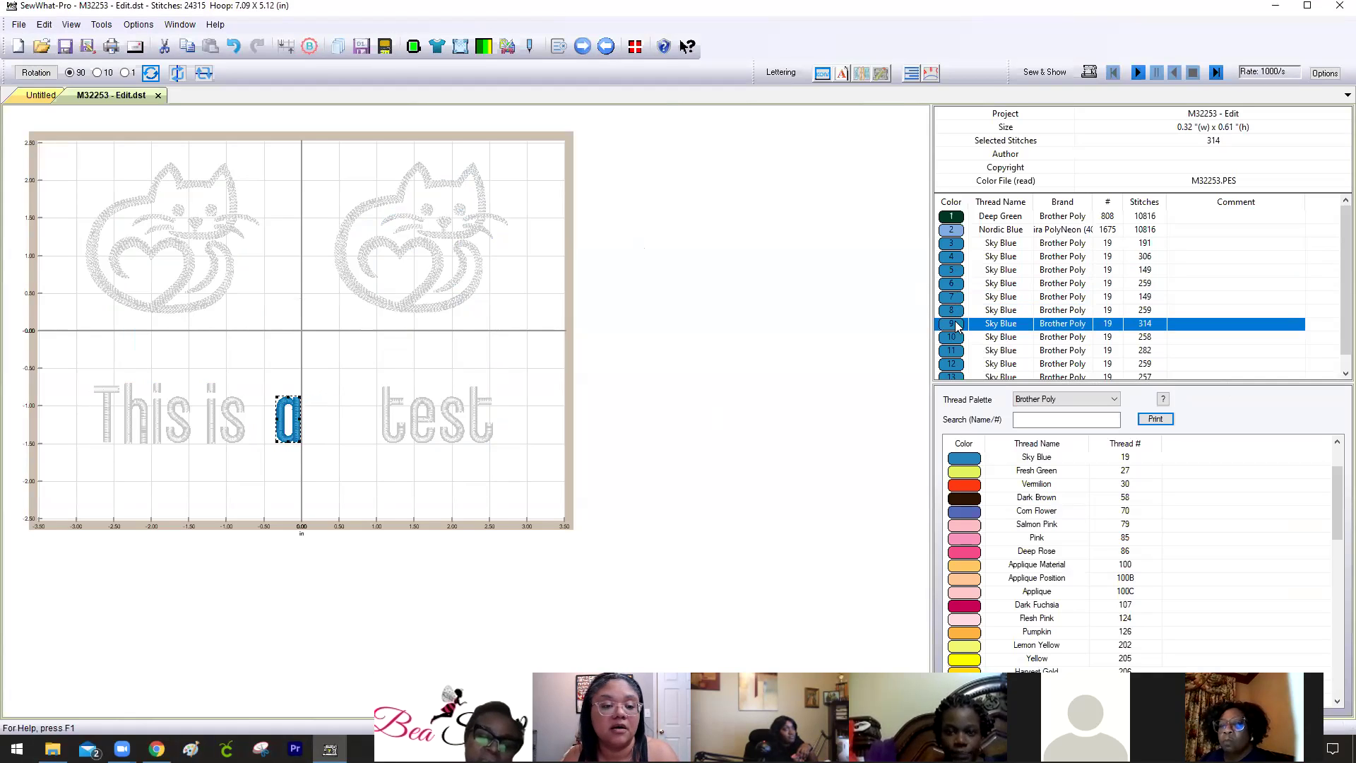
pyautogui.press('Left')
pyautogui.press('Left')
pyautogui.press('Left')
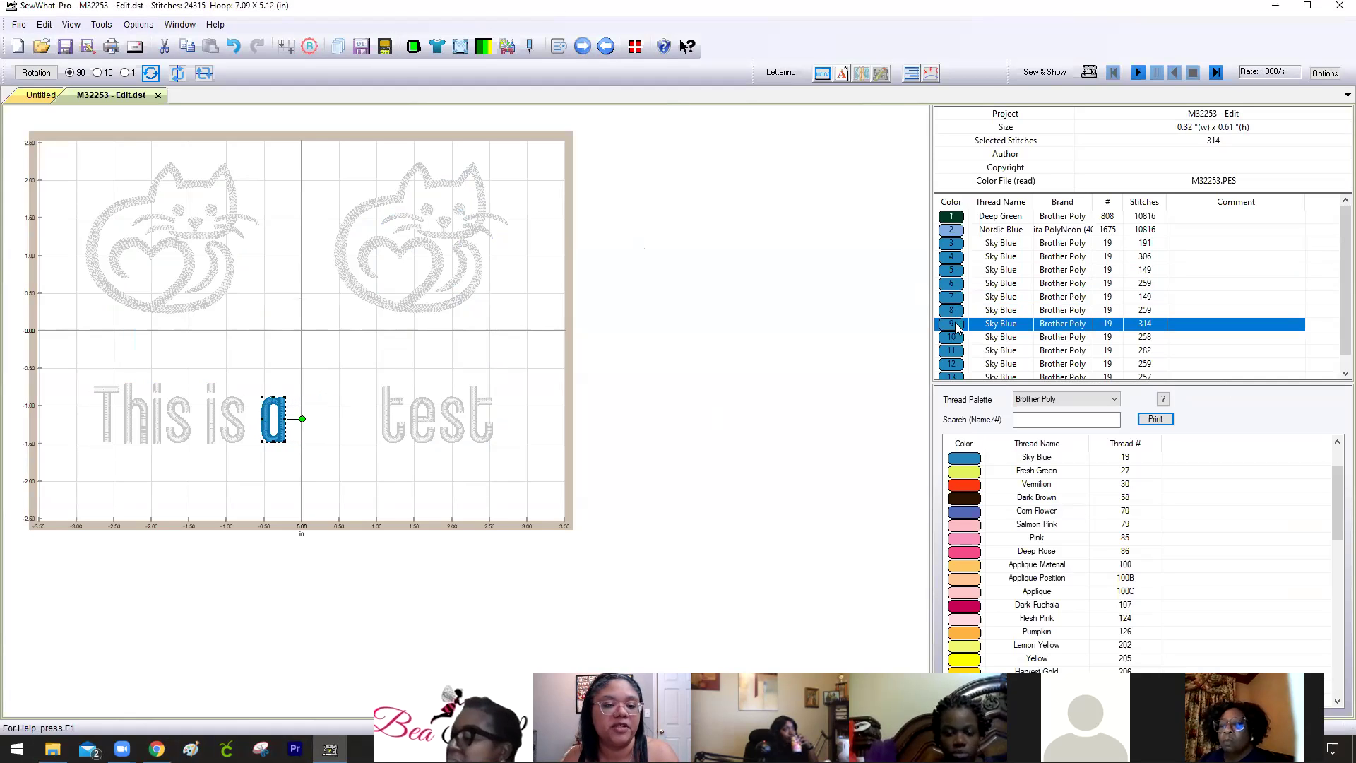
# Select all four letters of "test" together and move them about 1 in left, close to the "a".
pyautogui.click(965, 340)
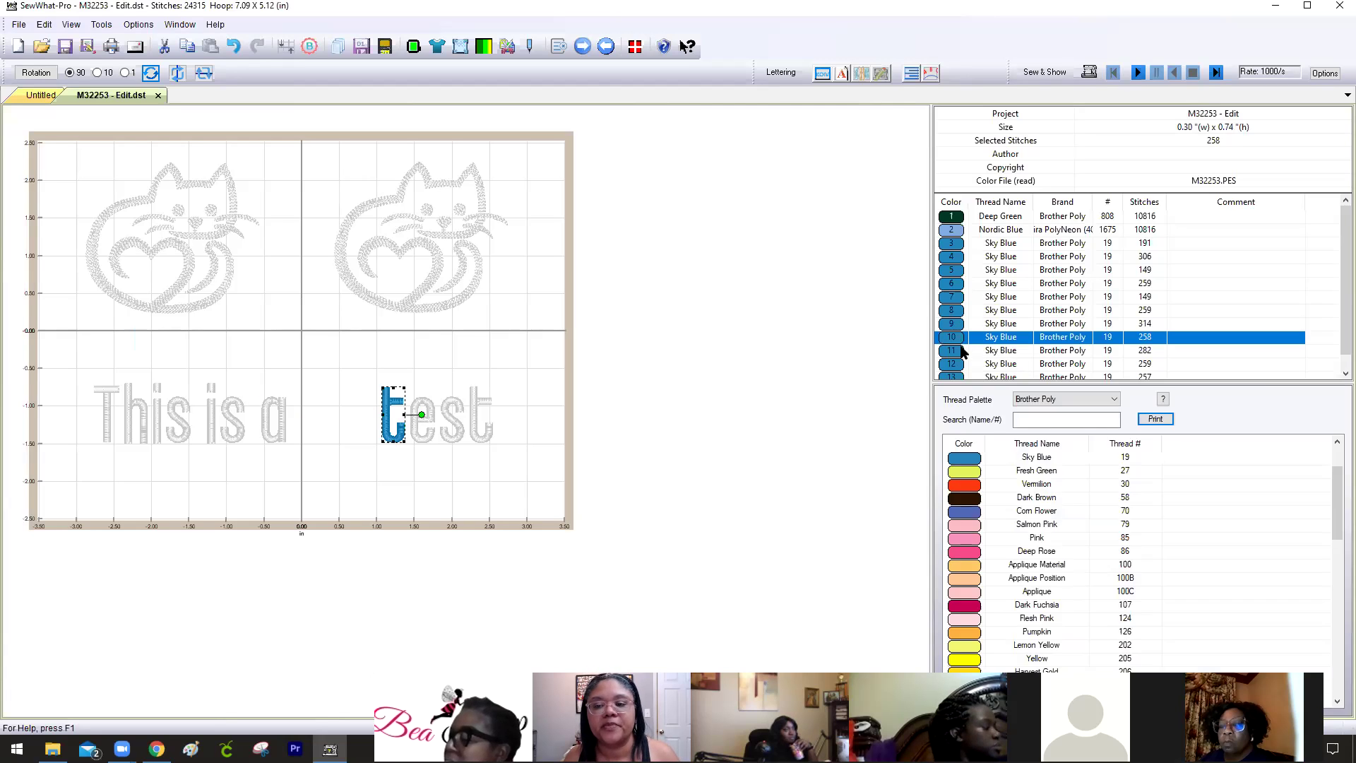
pyautogui.keyDown('shift'); pyautogui.click(961, 354); pyautogui.keyUp('shift')
pyautogui.keyDown('shift'); pyautogui.click(963, 364); pyautogui.keyUp('shift')
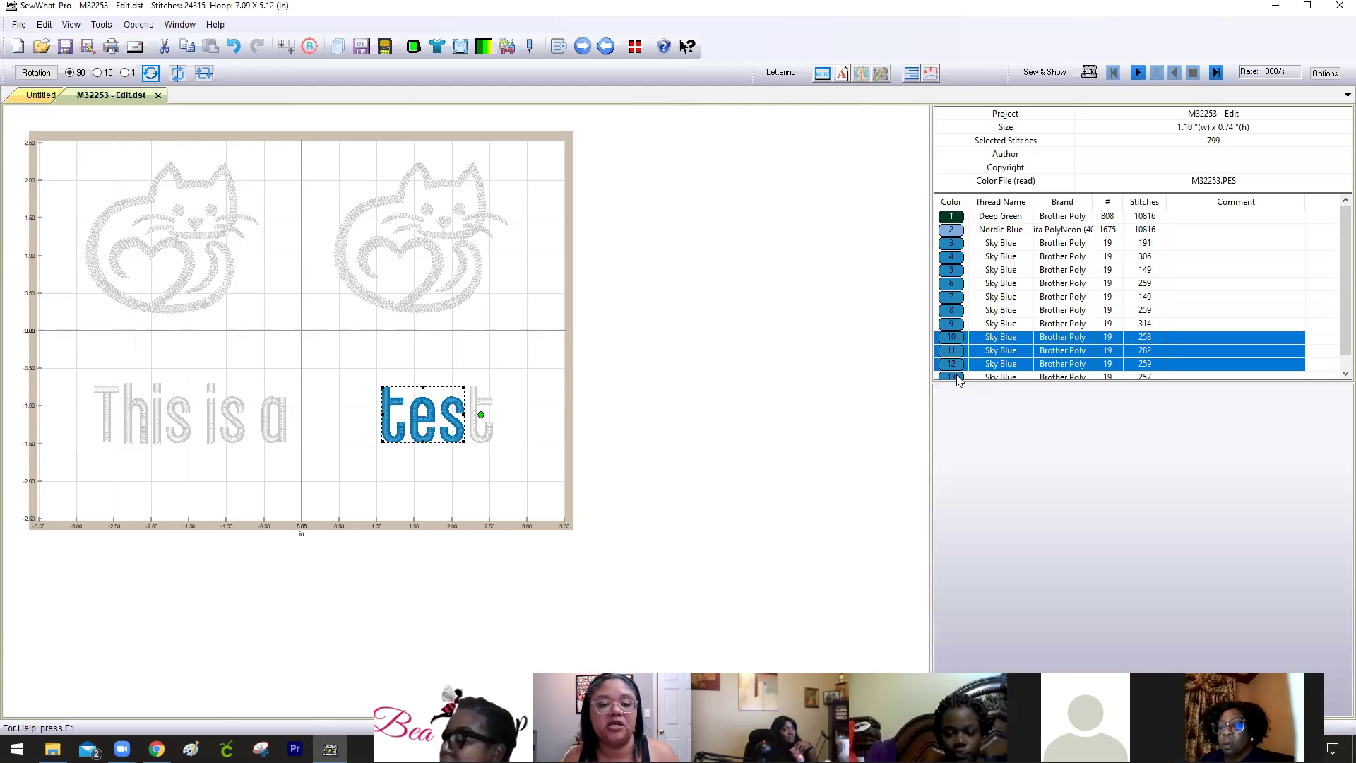
pyautogui.keyDown('shift'); pyautogui.click(963, 372); pyautogui.keyUp('shift')
pyautogui.press('Left')
pyautogui.press('Left')
pyautogui.moveTo(423, 419); pyautogui.dragTo(356, 420)
pyautogui.click(454, 469)
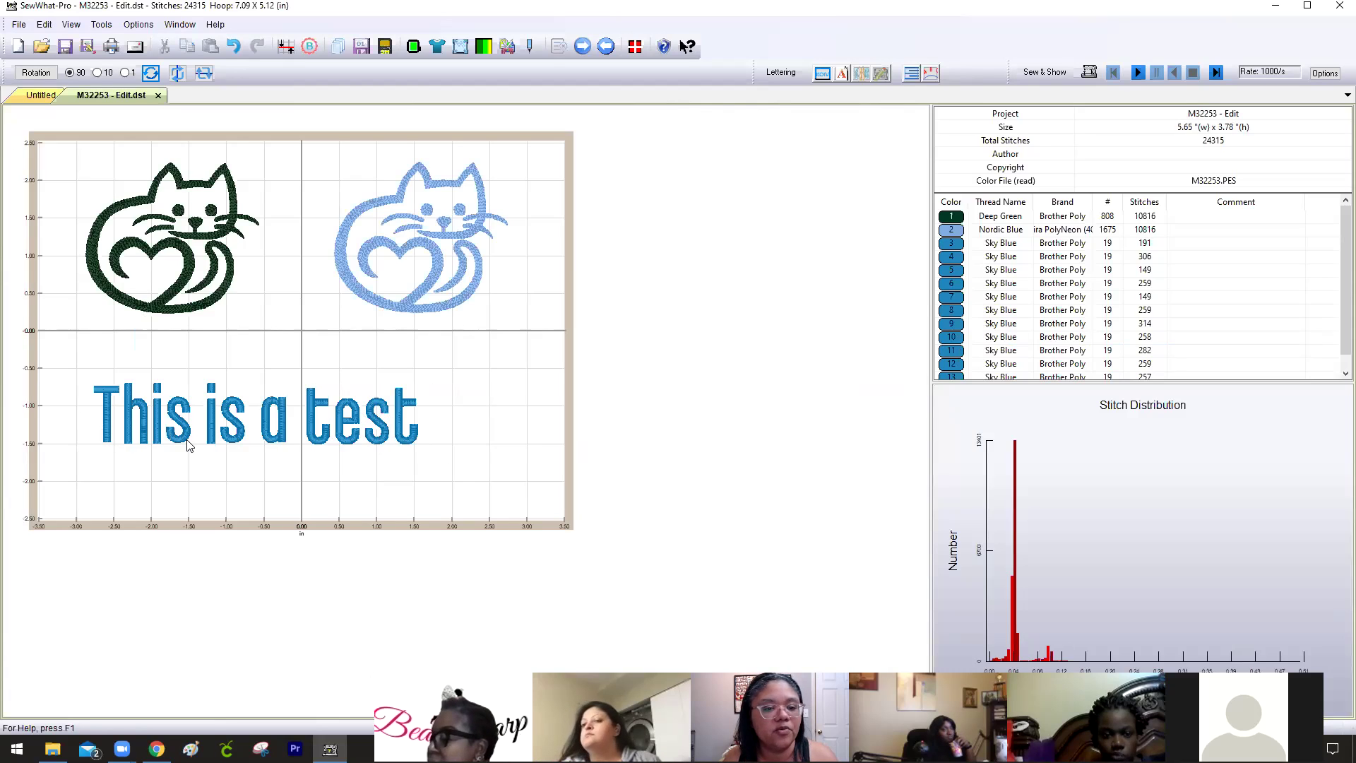
pyautogui.click(103, 413)
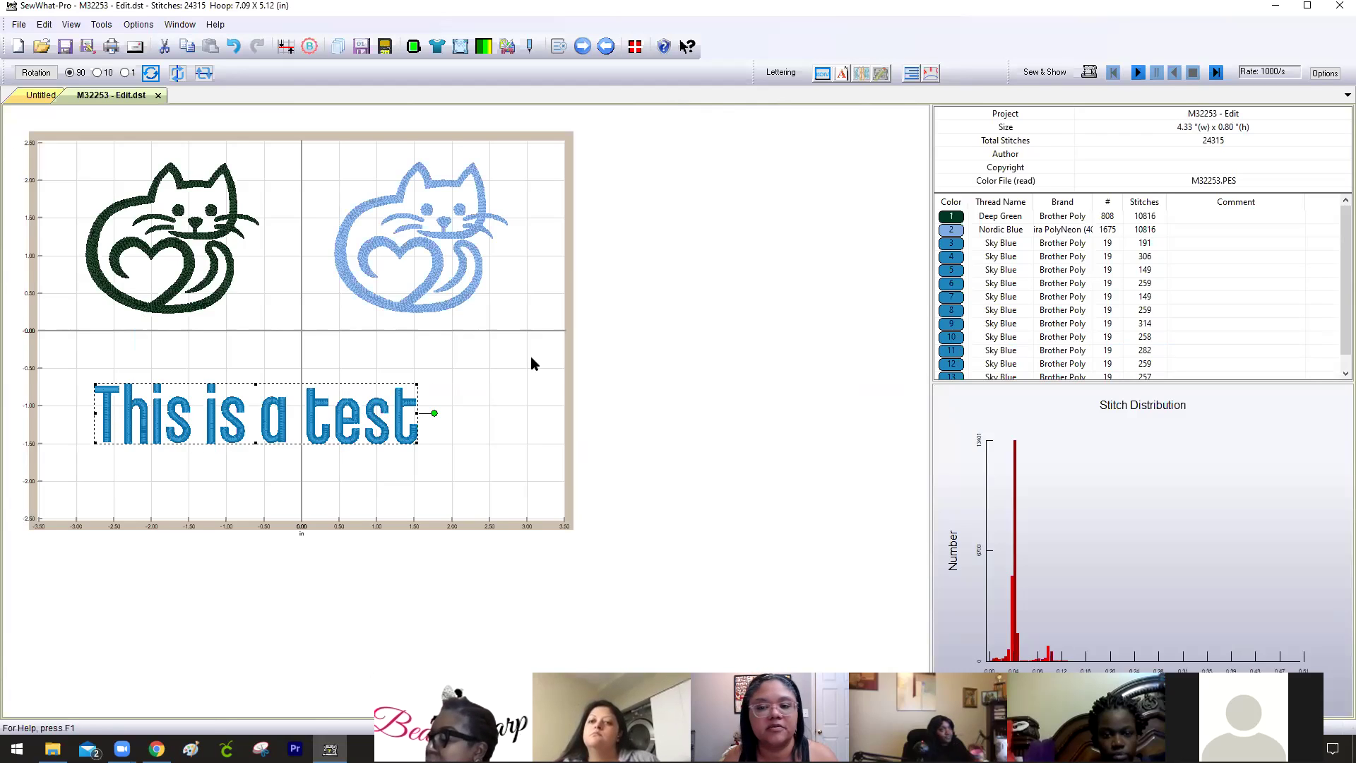
pyautogui.click(103, 430)
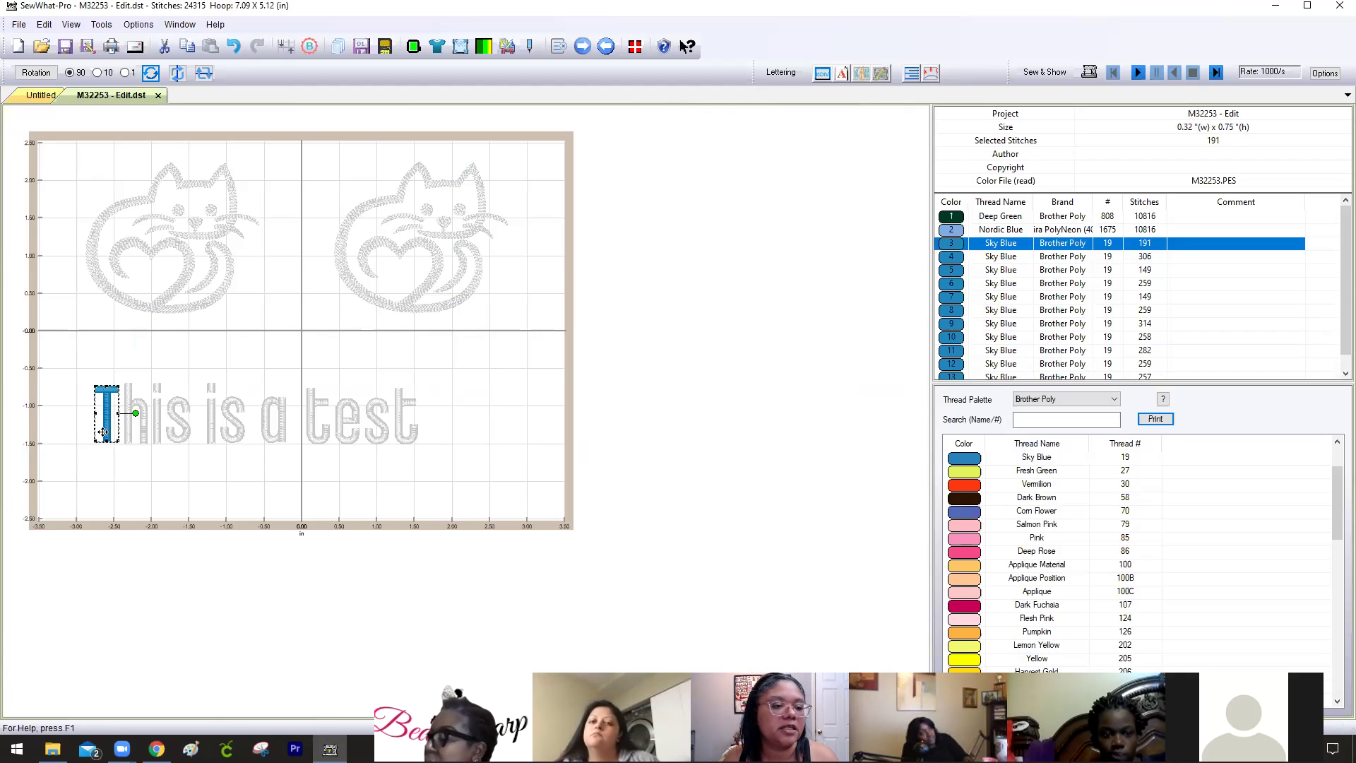
pyautogui.click(69, 379)
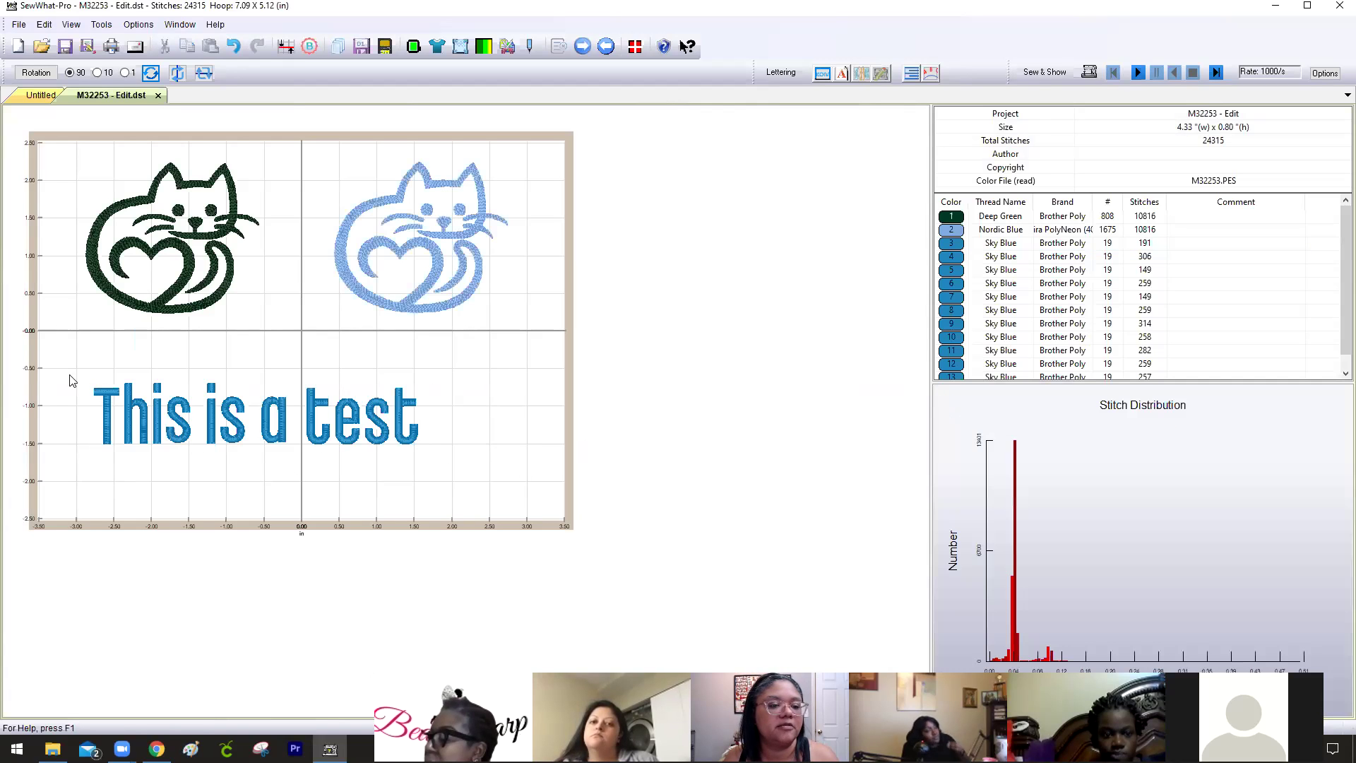
pyautogui.click(44, 24)
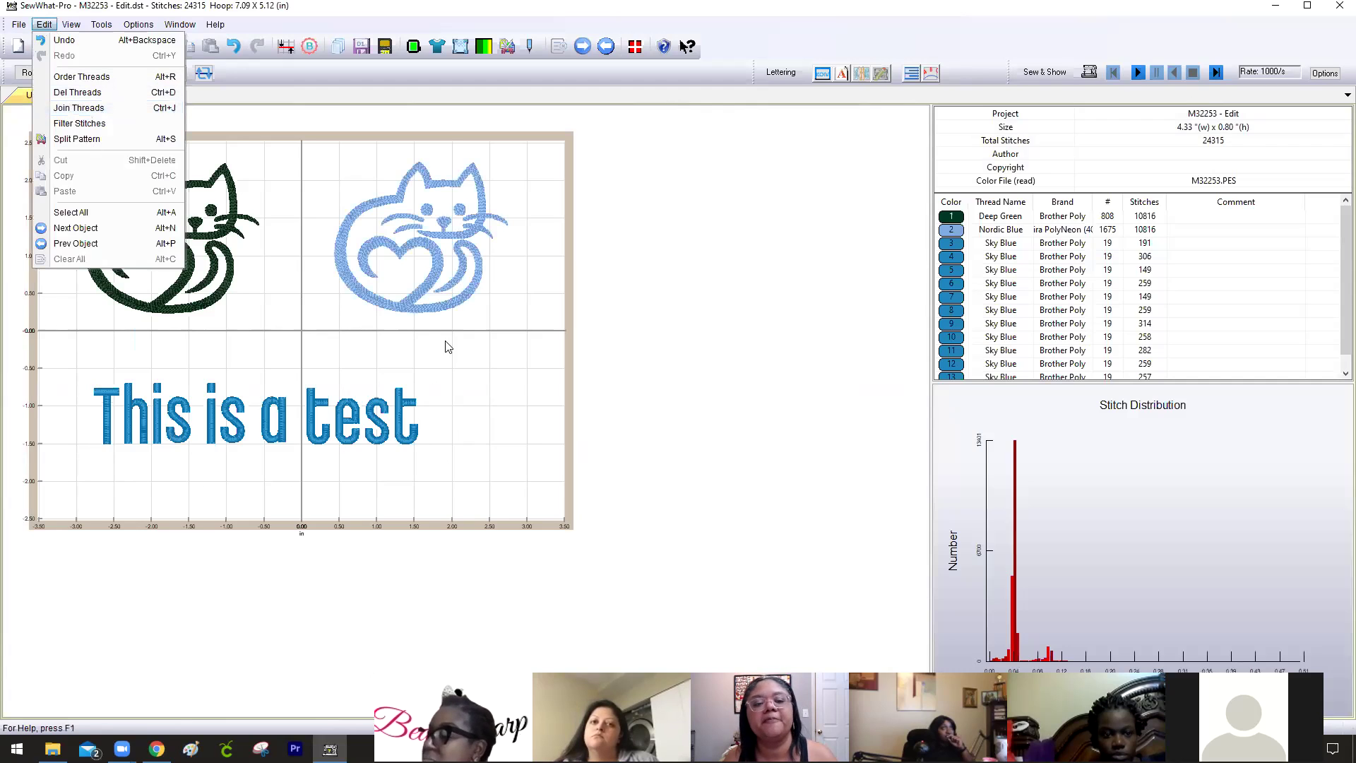
pyautogui.click(519, 481)
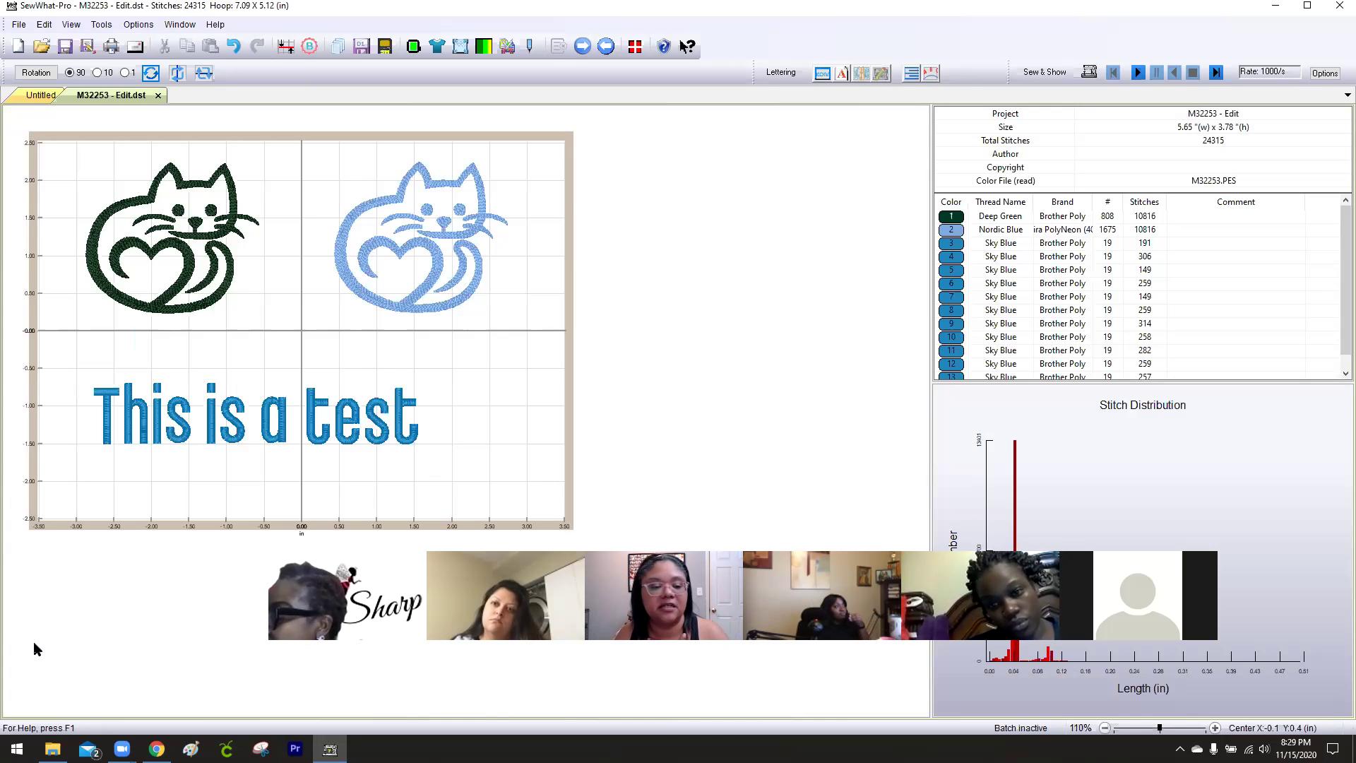
# Switch to File Explorer and look through the Downloads, Desktop, Embroidery and StitchtopiaBlackCaviar.PES_-jemx47 folders, then return to the design.
pyautogui.click(52, 749)
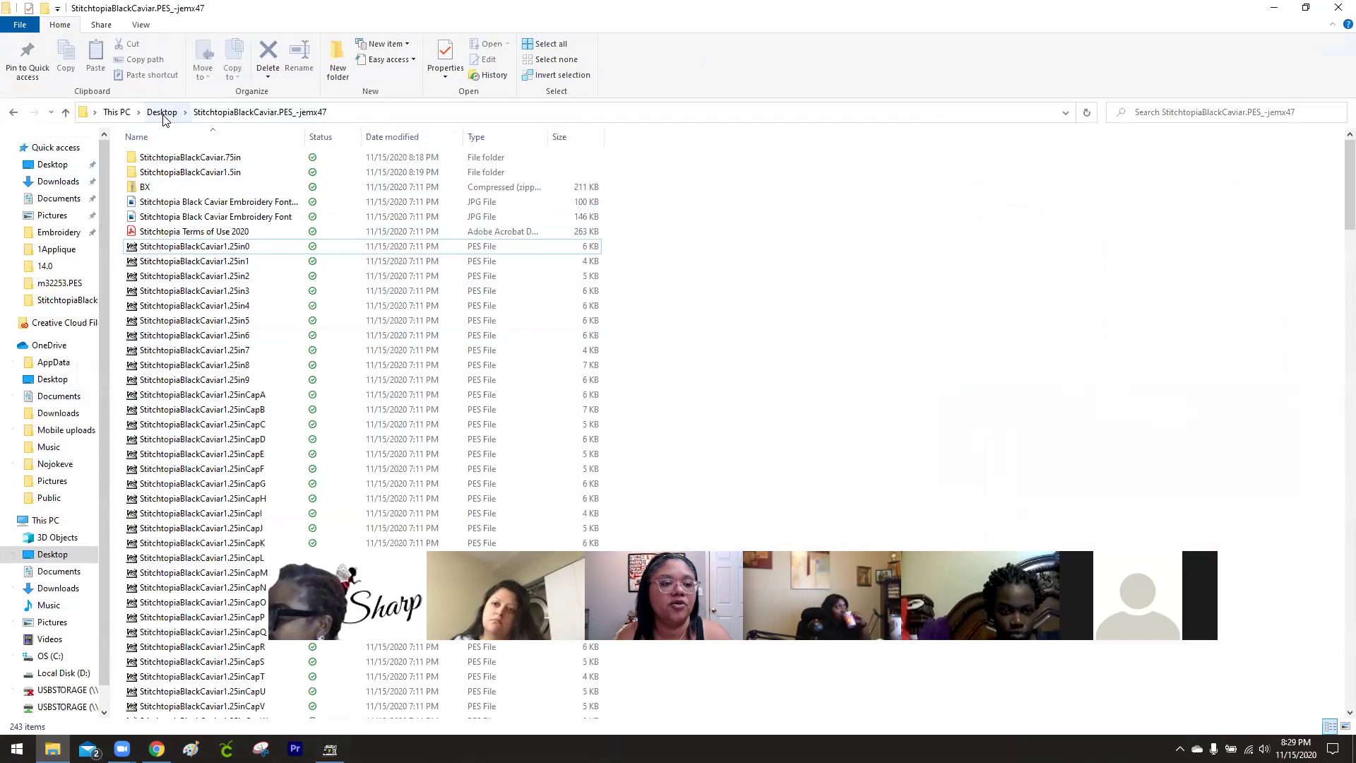
pyautogui.click(58, 181)
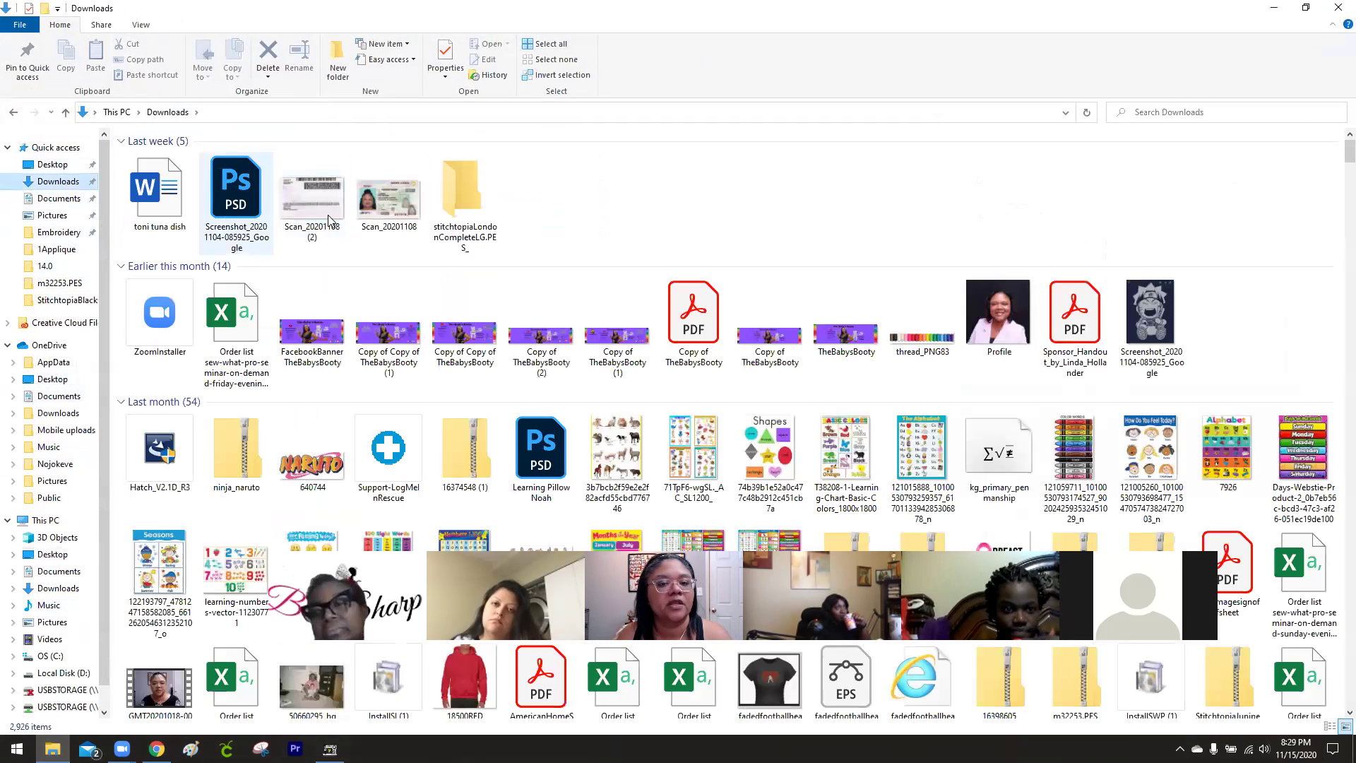
pyautogui.click(51, 165)
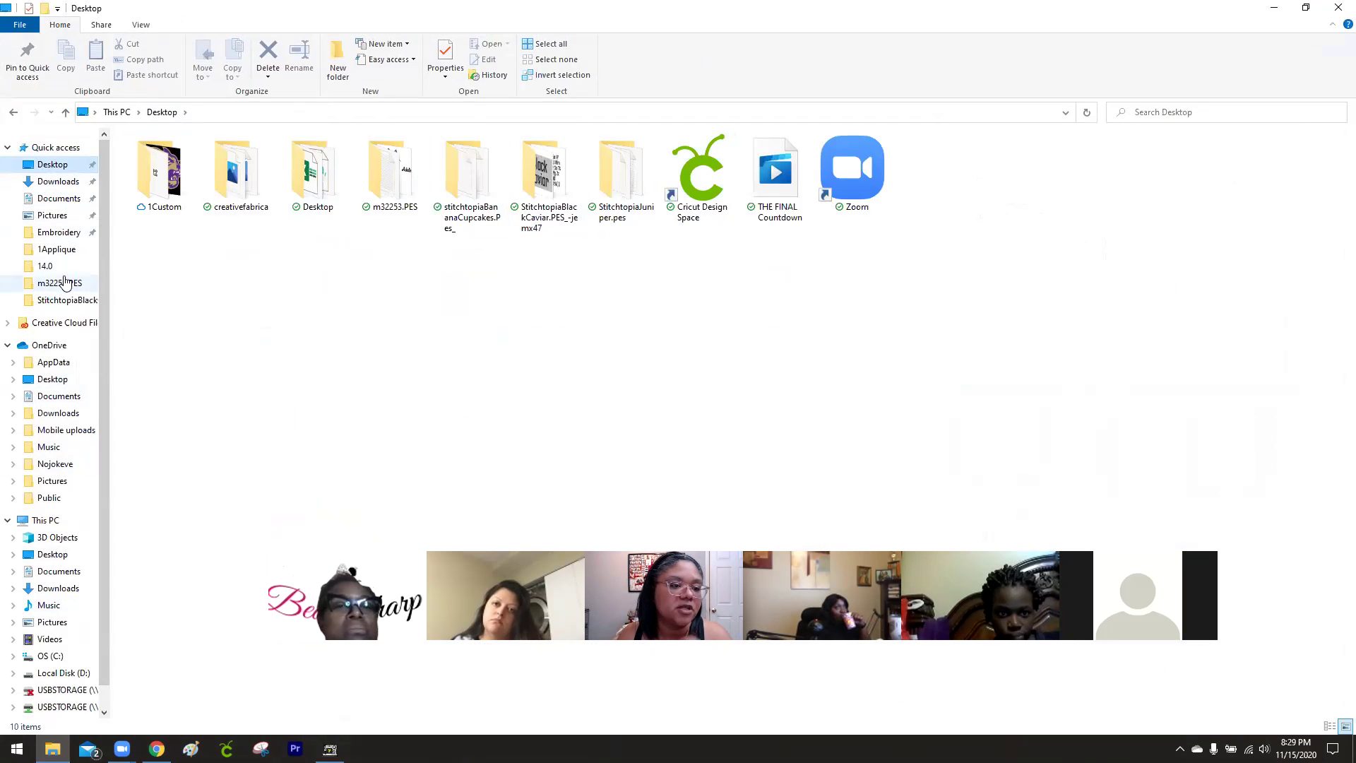
pyautogui.click(64, 233)
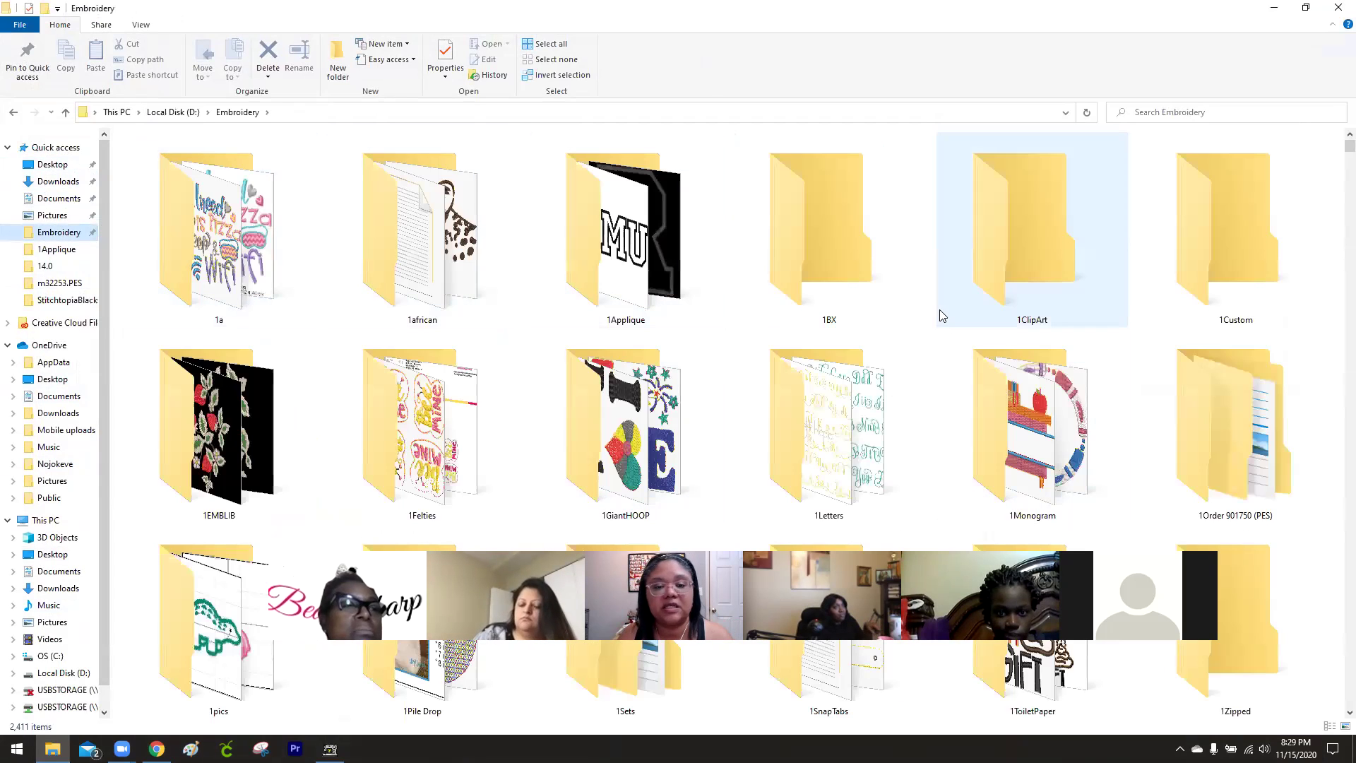
pyautogui.click(49, 164)
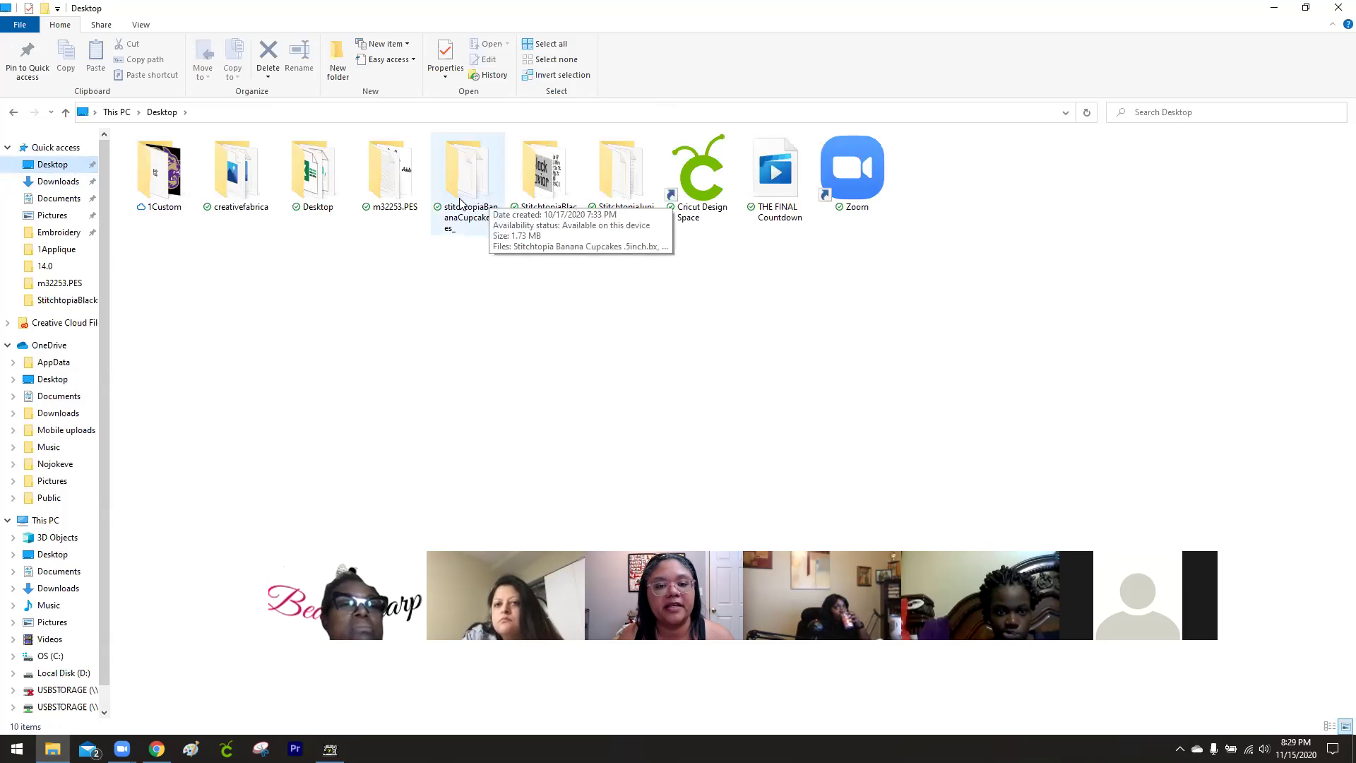
pyautogui.doubleClick(542, 173)
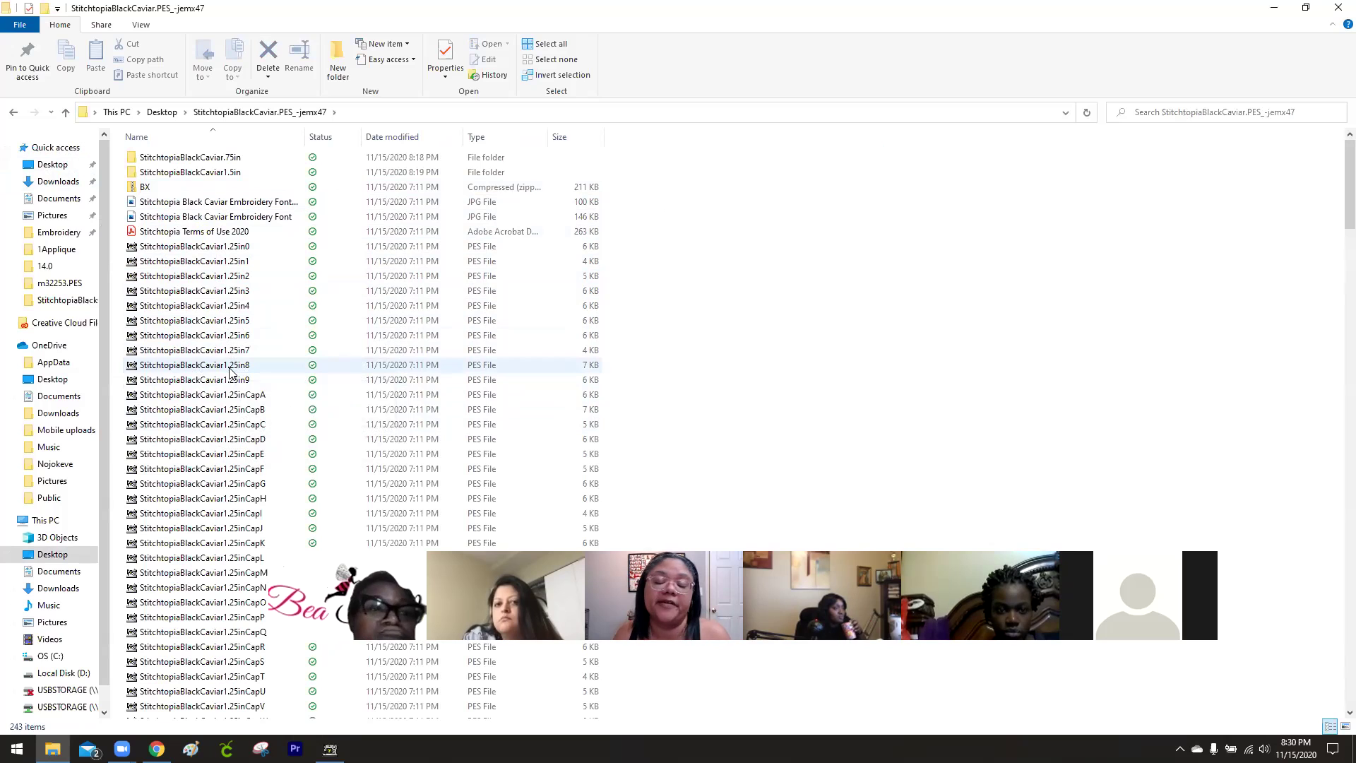
pyautogui.click(1287, 13)
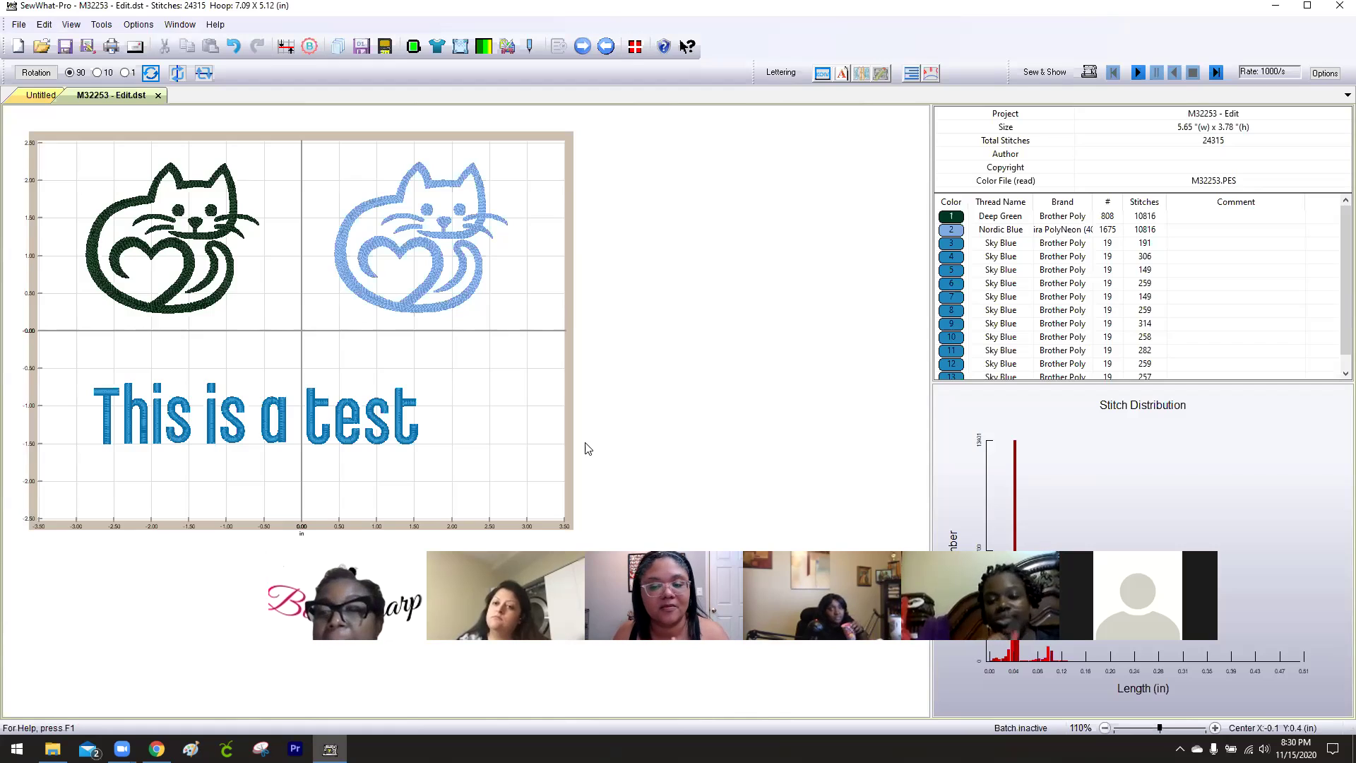
pyautogui.click(1265, 748)
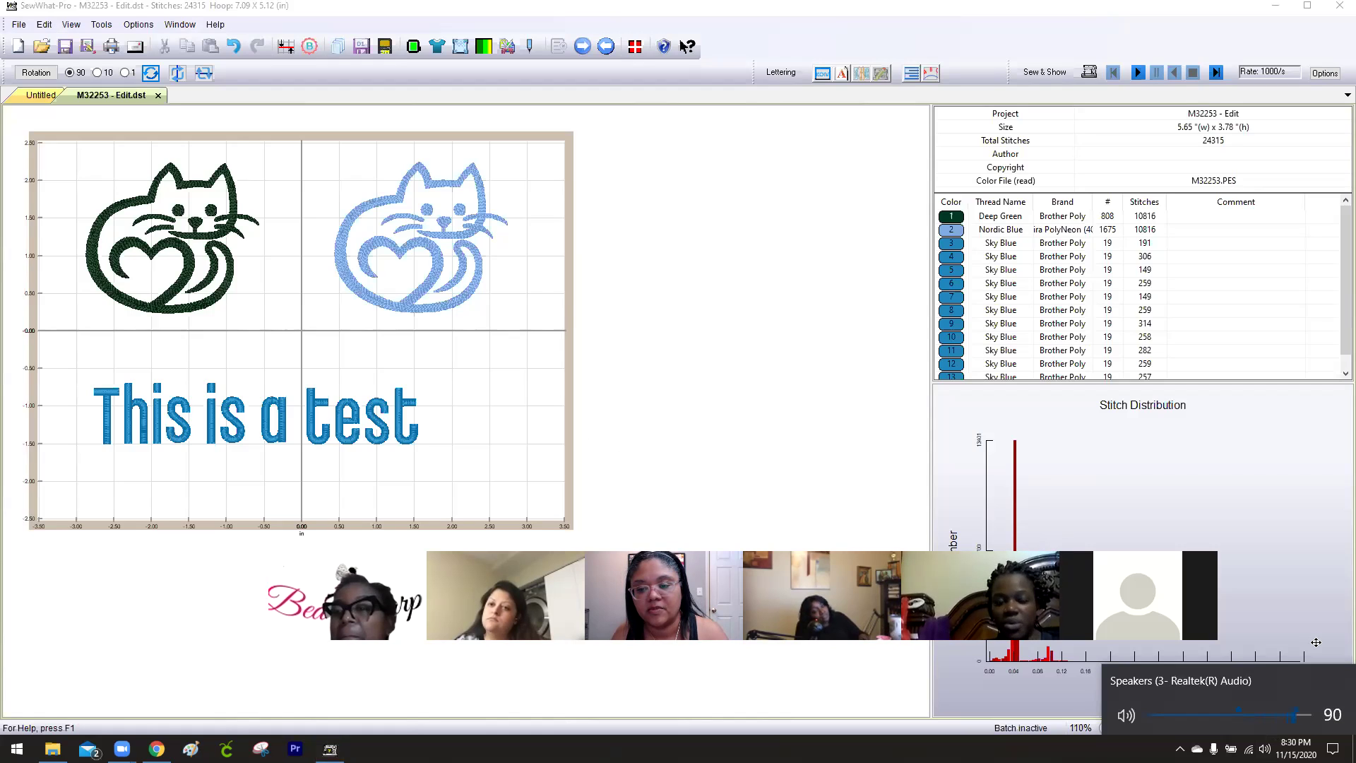
pyautogui.click(803, 406)
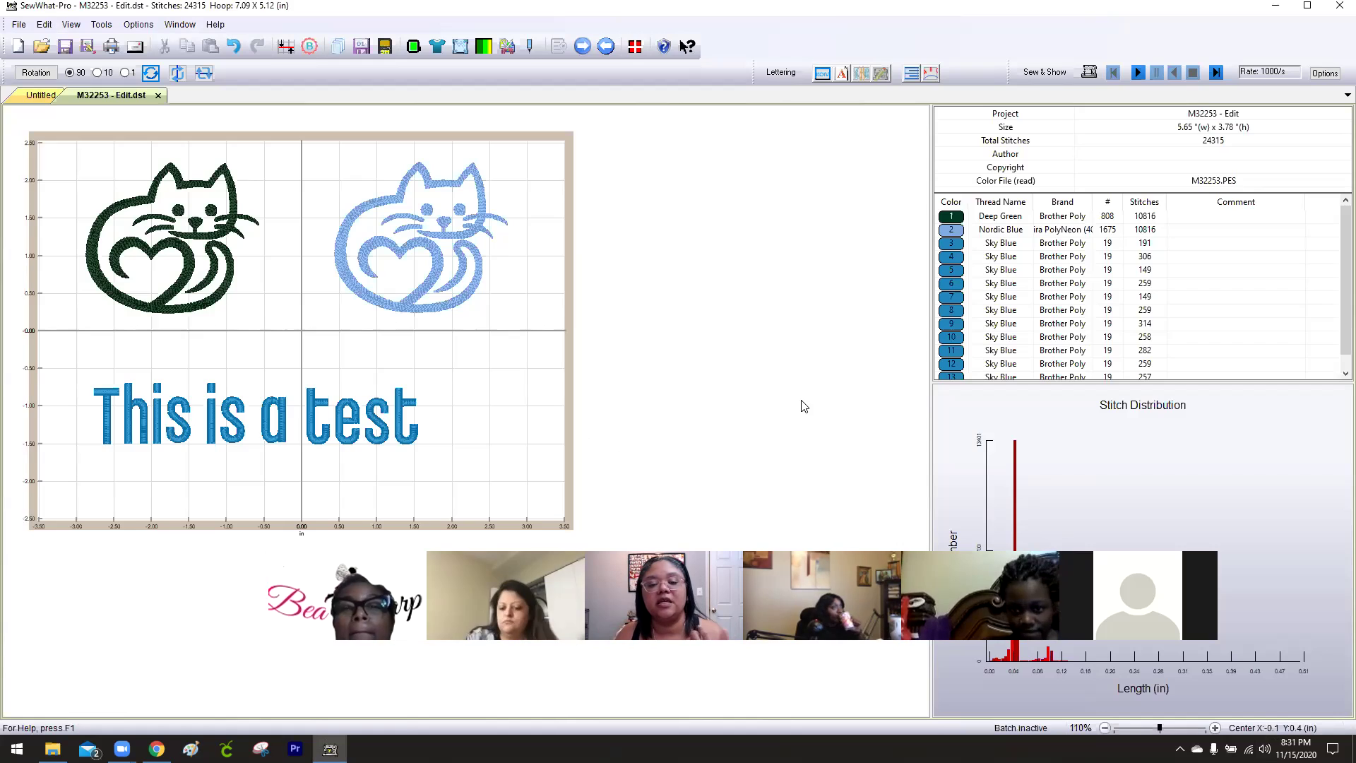
# Open Emb Lettering and choose the StitchtopiaBlackCaviar.75in font for new lettering.
pyautogui.click(101, 25)
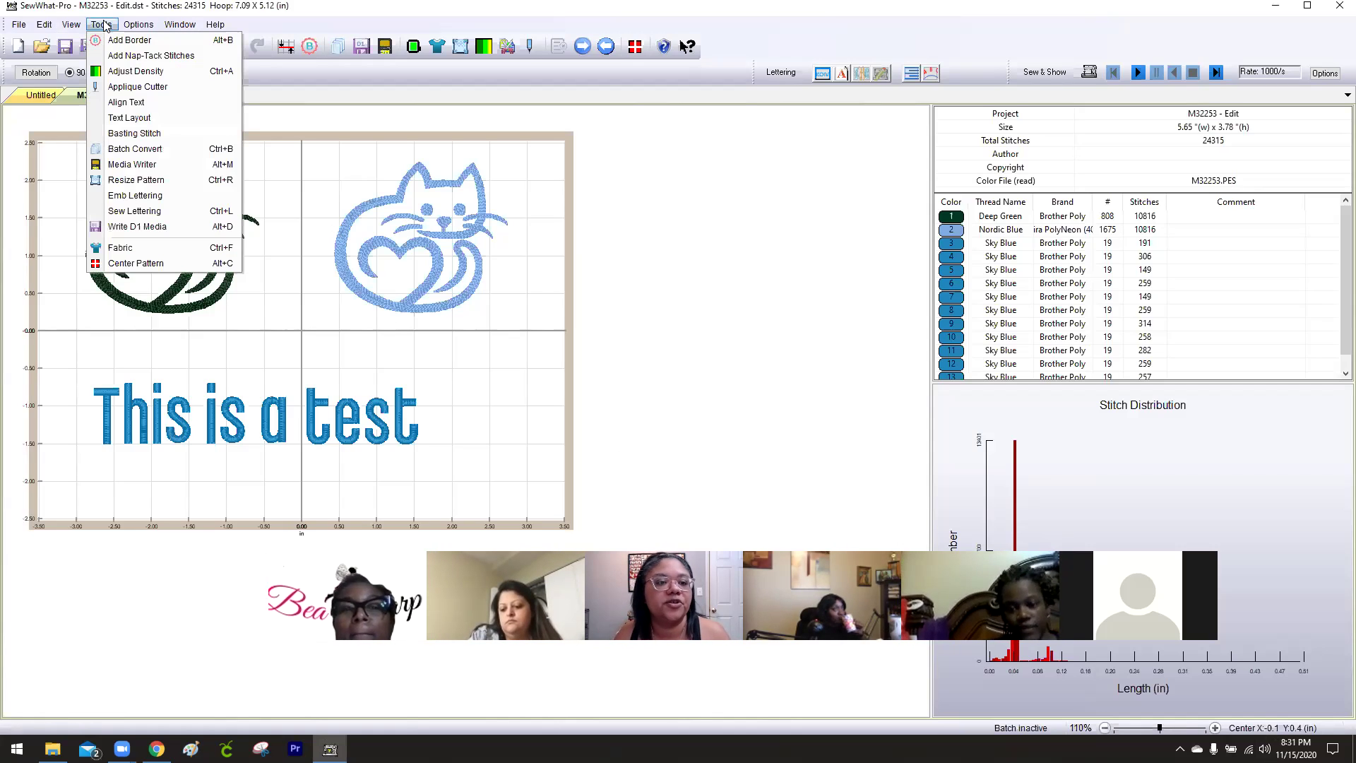
pyautogui.click(134, 195)
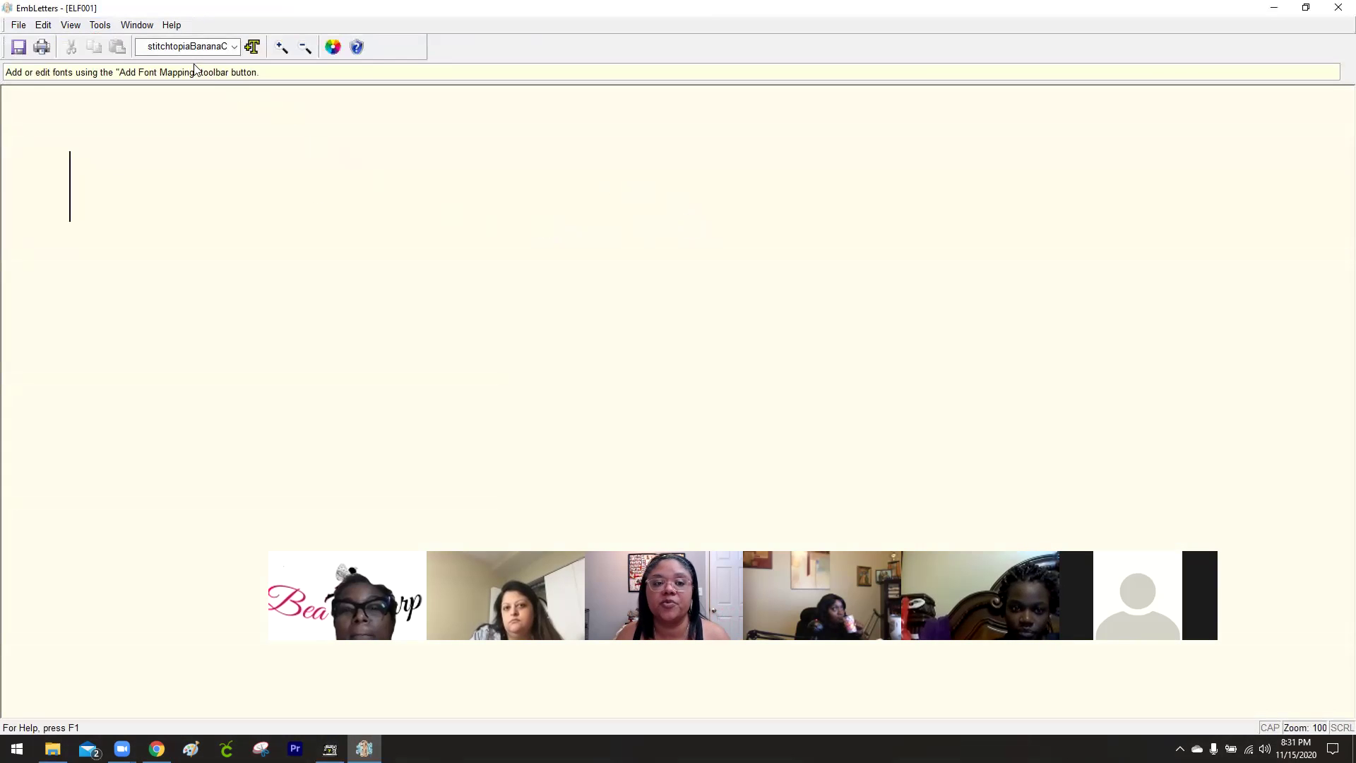
pyautogui.click(234, 46)
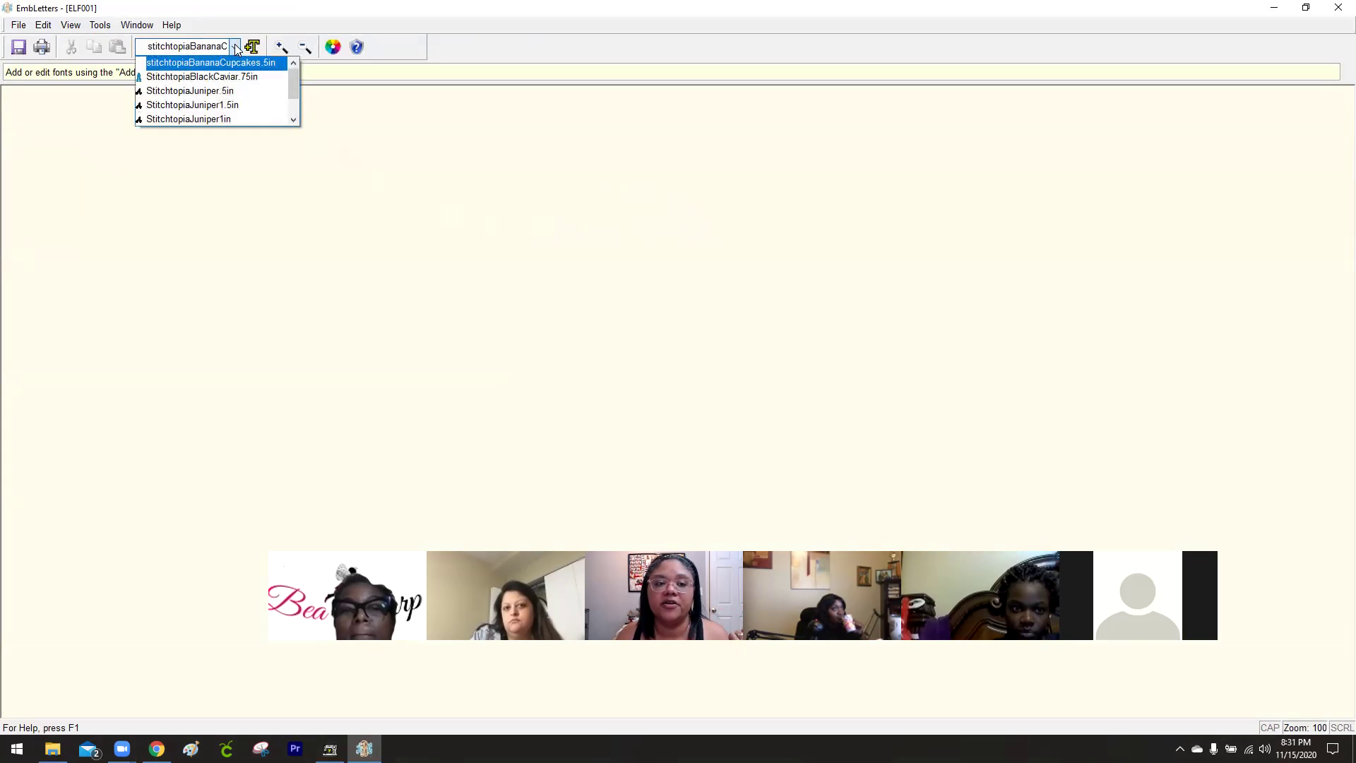
pyautogui.click(219, 76)
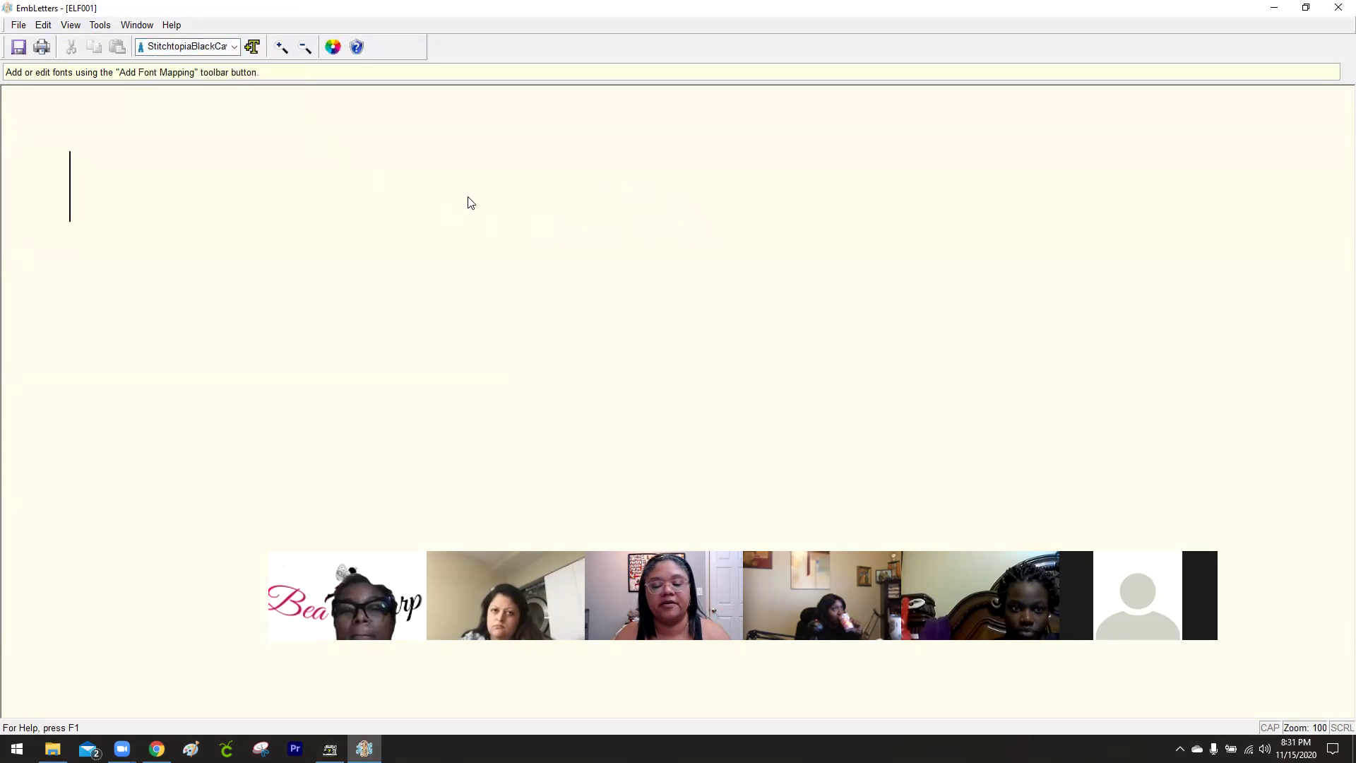
# Write "this is a test" and repeat the same text on a second line in the StitchtopiaJuniper1.5in font.
pyautogui.write('this is a tes')
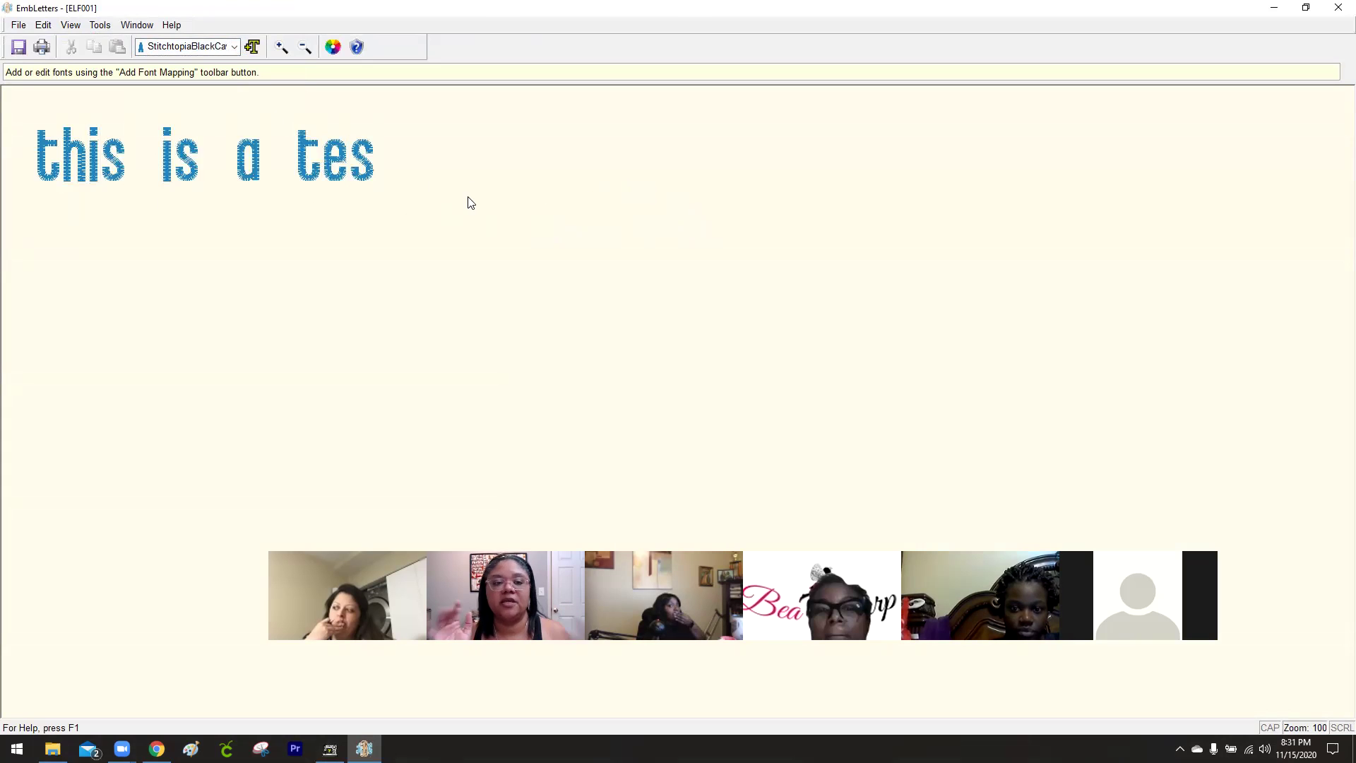
pyautogui.write('t')
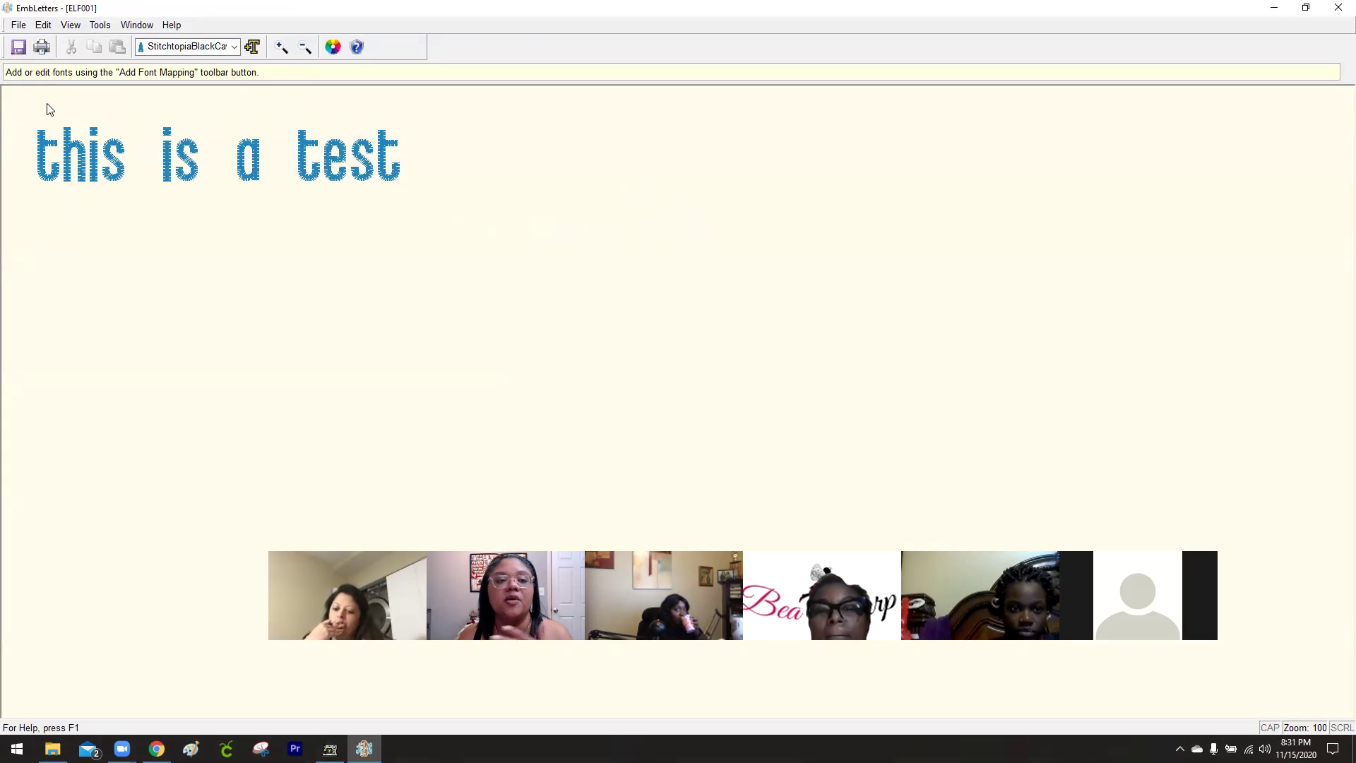
pyautogui.press('Return')
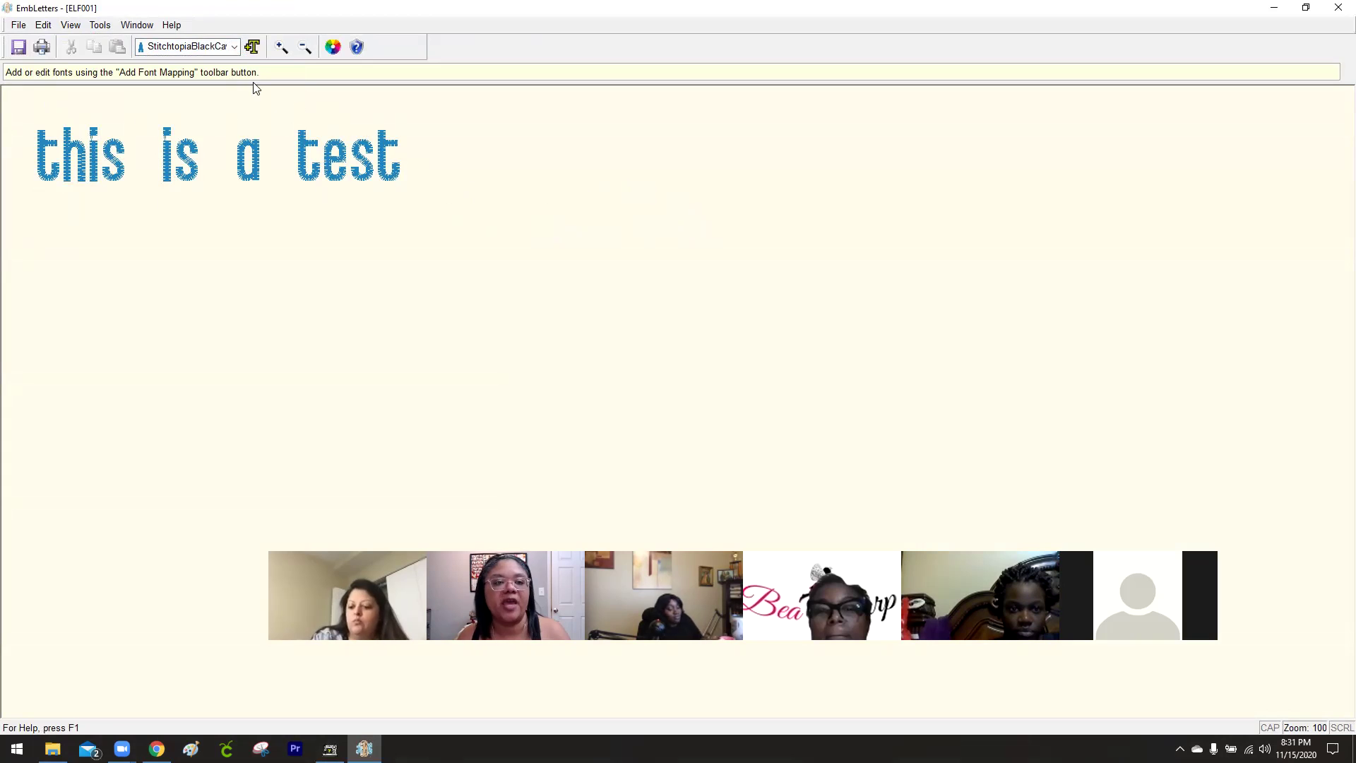
pyautogui.click(234, 47)
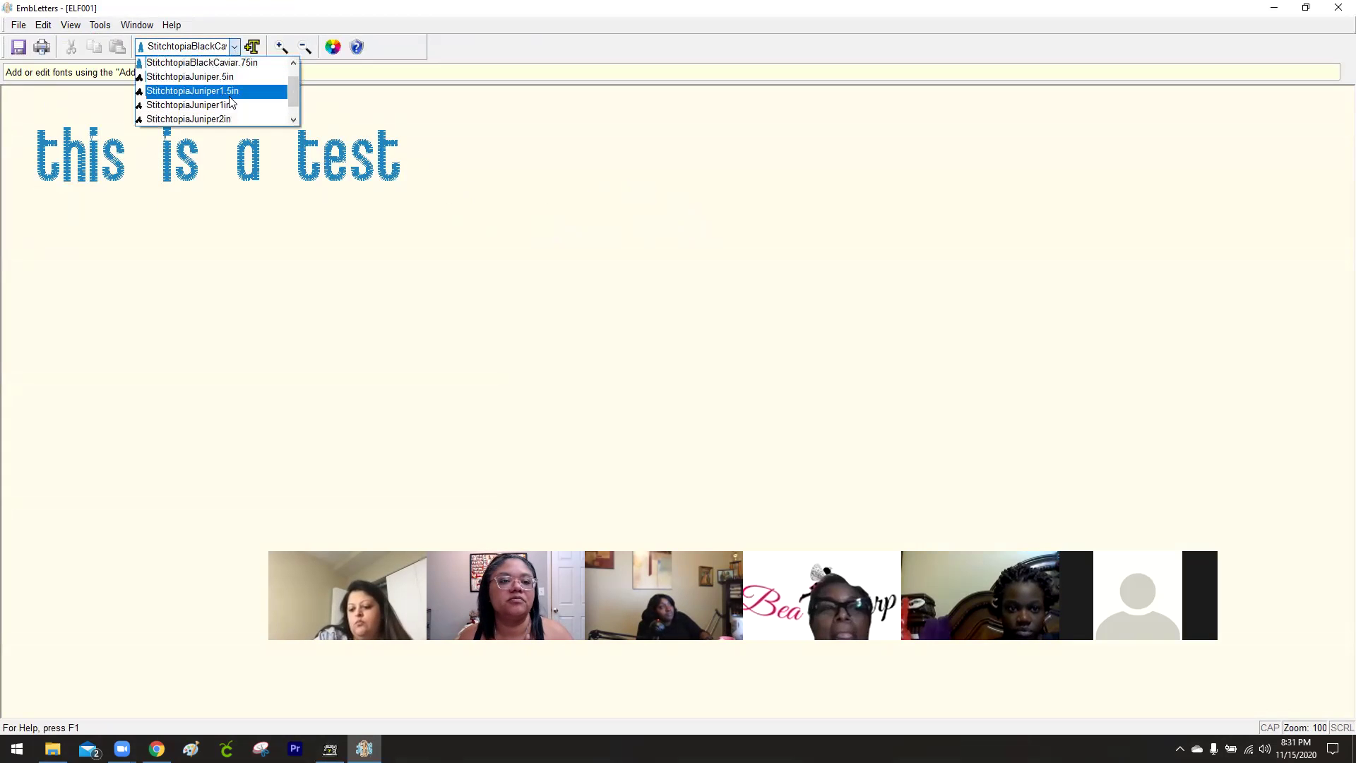
pyautogui.click(230, 96)
pyautogui.write('th')
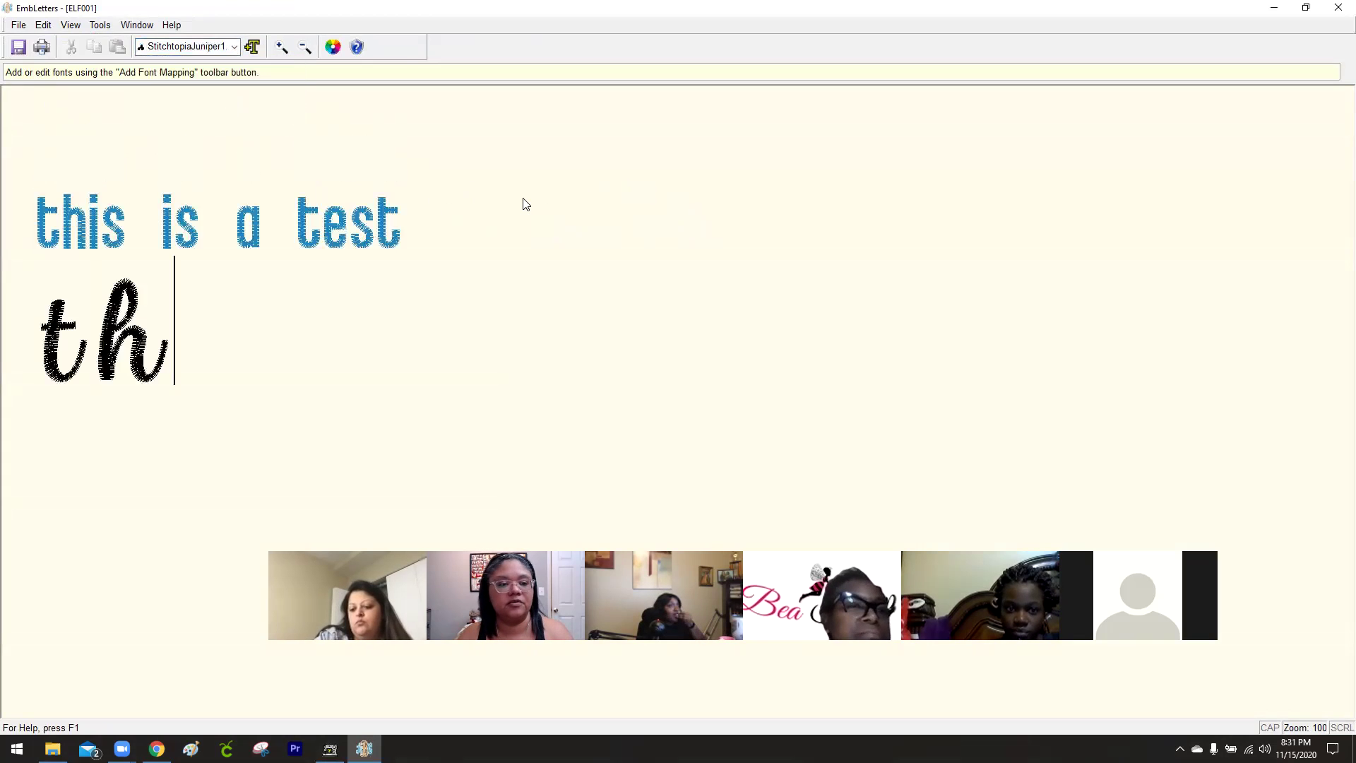
pyautogui.write('is is a test')
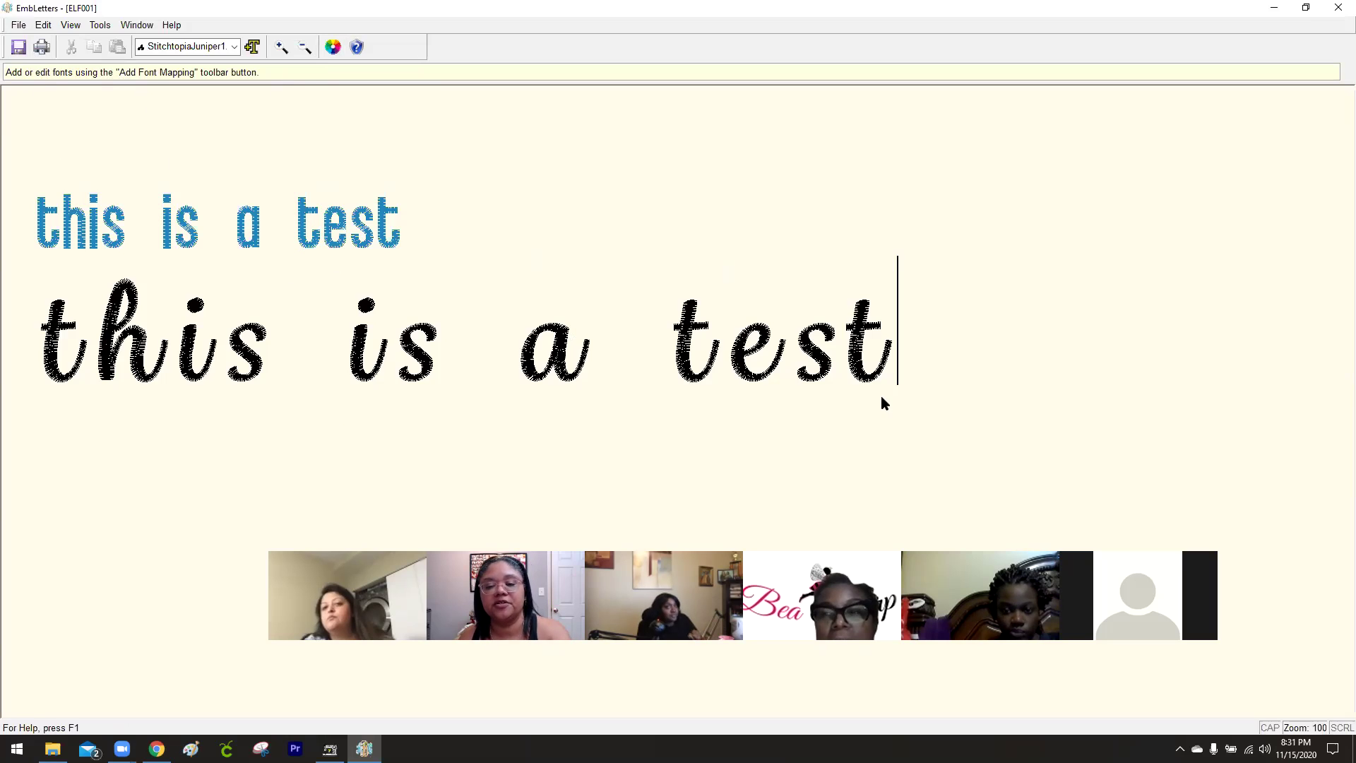
# Delete both lines of "this is a test" lettering so the page is empty.
pyautogui.press('BackSpace')
pyautogui.press('BackSpace')
pyautogui.press('BackSpace')
pyautogui.press('BackSpace')
pyautogui.press('BackSpace')
pyautogui.press('BackSpace')
pyautogui.press('BackSpace')
pyautogui.press('BackSpace')
pyautogui.press('BackSpace')
pyautogui.press('BackSpace')
pyautogui.press('BackSpace')
pyautogui.press('BackSpace')
pyautogui.press('BackSpace')
pyautogui.press('BackSpace')
pyautogui.press('BackSpace')
pyautogui.press('BackSpace')
pyautogui.press('BackSpace')
pyautogui.press('BackSpace')
pyautogui.press('BackSpace')
pyautogui.press('BackSpace')
pyautogui.press('BackSpace')
pyautogui.press('BackSpace')
pyautogui.press('BackSpace')
pyautogui.press('BackSpace')
pyautogui.press('BackSpace')
pyautogui.press('BackSpace')
pyautogui.press('BackSpace')
pyautogui.press('BackSpace')
pyautogui.press('BackSpace')
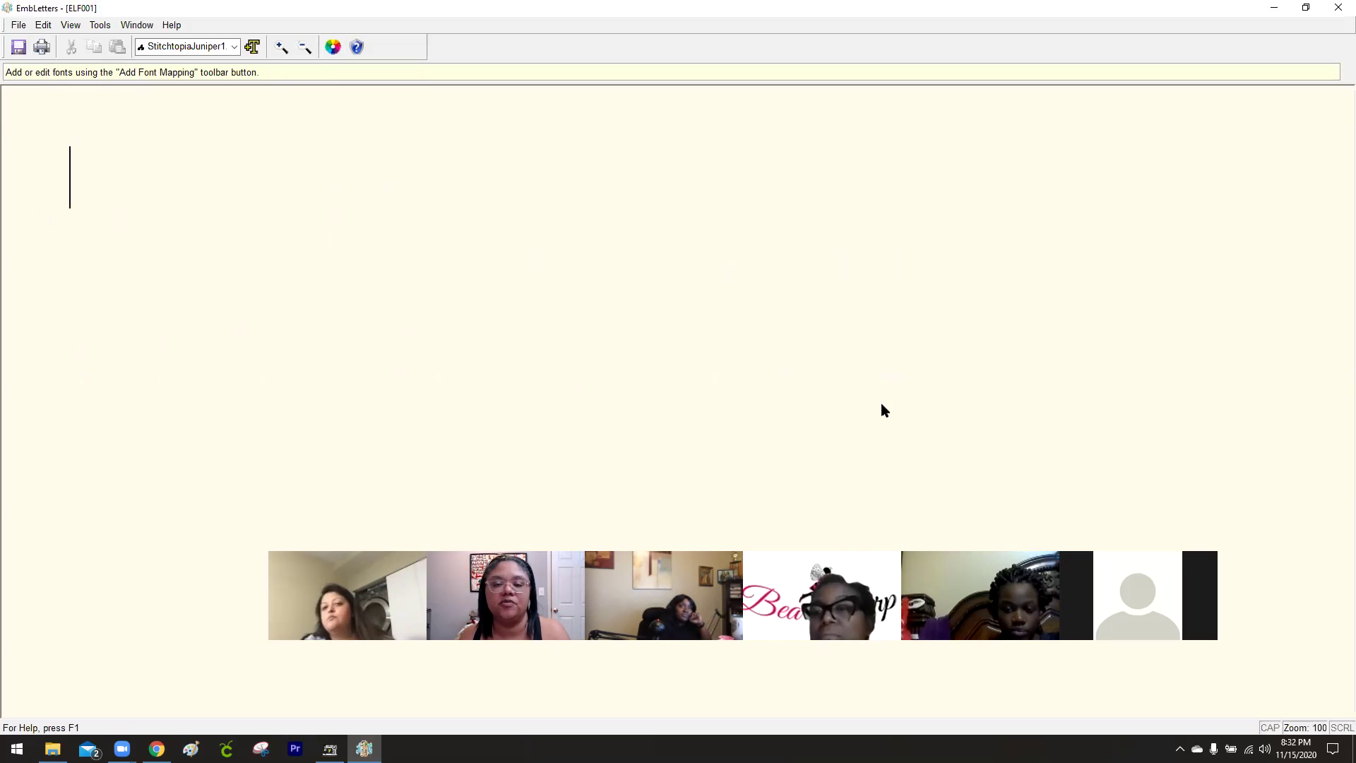
# Start a new font mapping from the StitchtopiaBlackCaviar1.5in alphabet folder and dismiss the access warning.
pyautogui.click(254, 44)
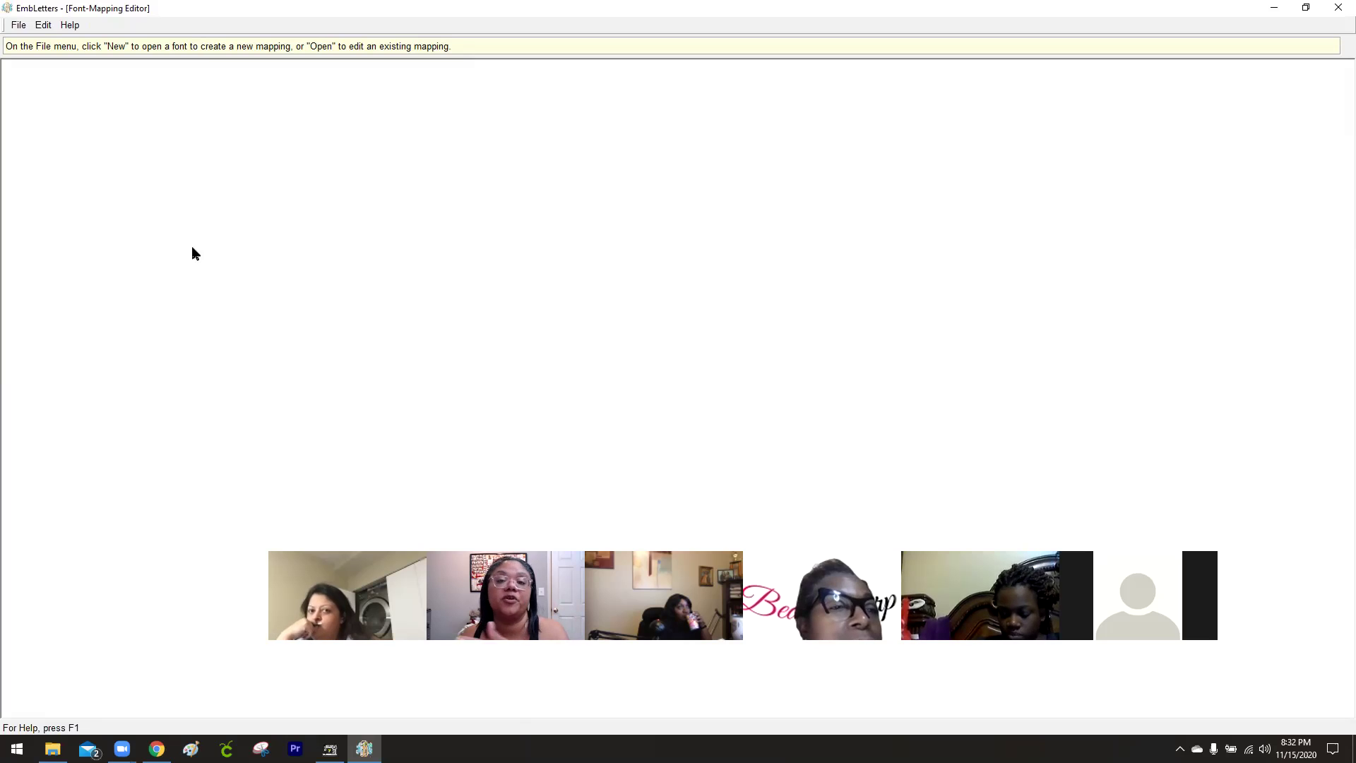
pyautogui.click(19, 25)
pyautogui.click(29, 55)
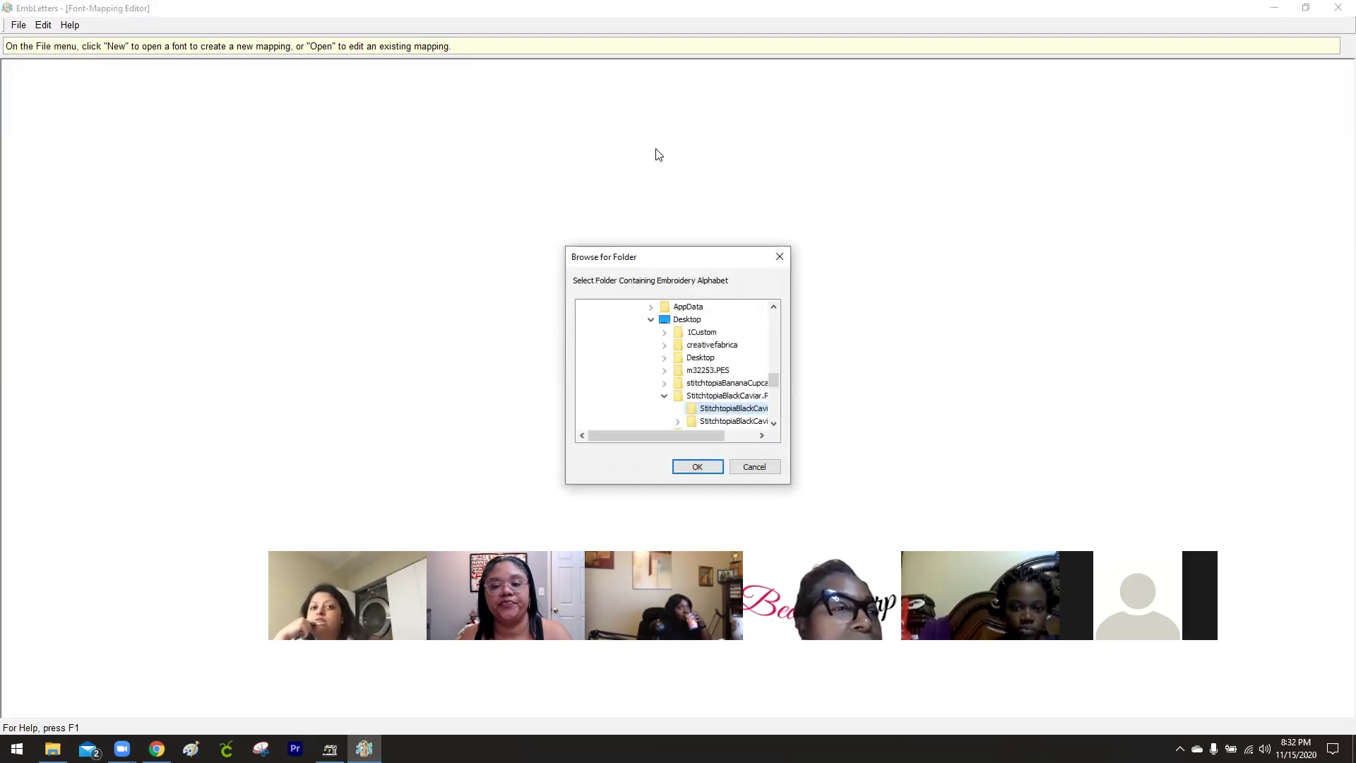
pyautogui.click(731, 421)
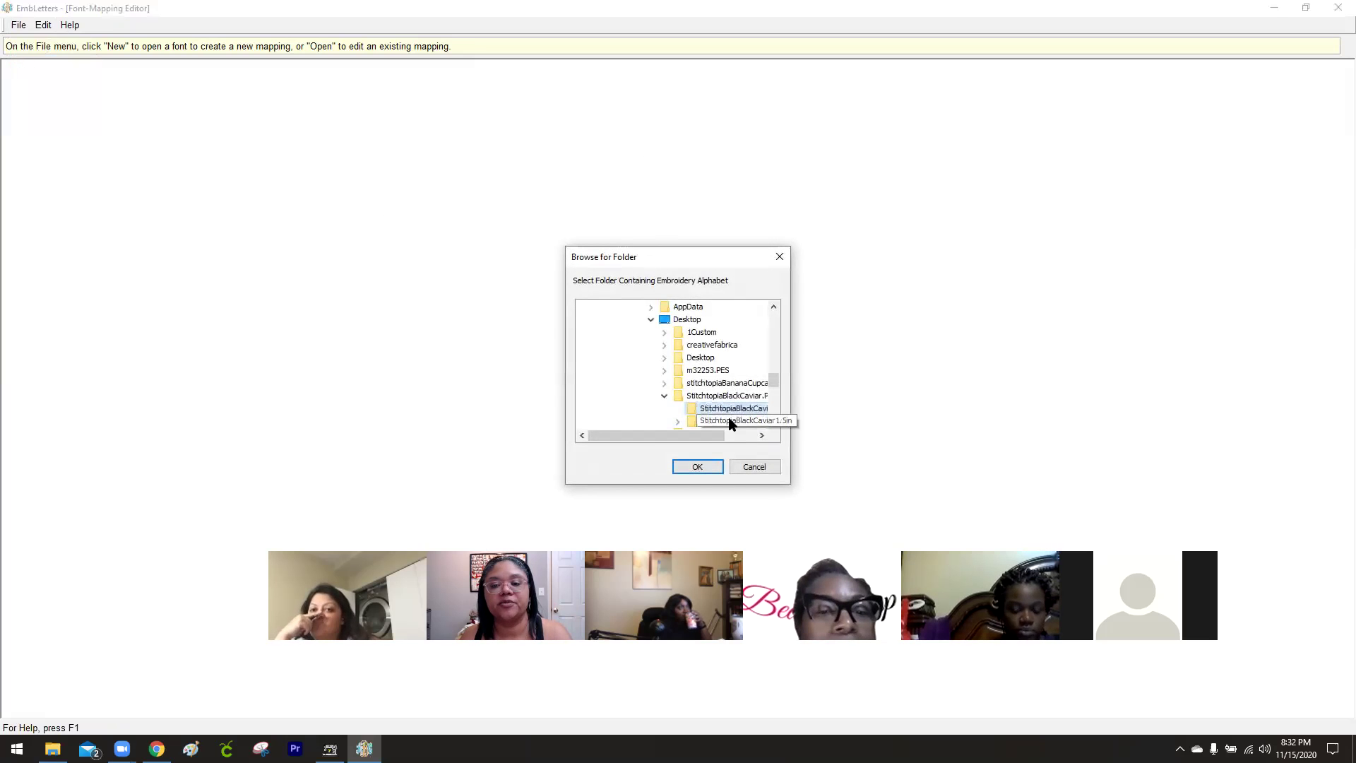
pyautogui.click(698, 467)
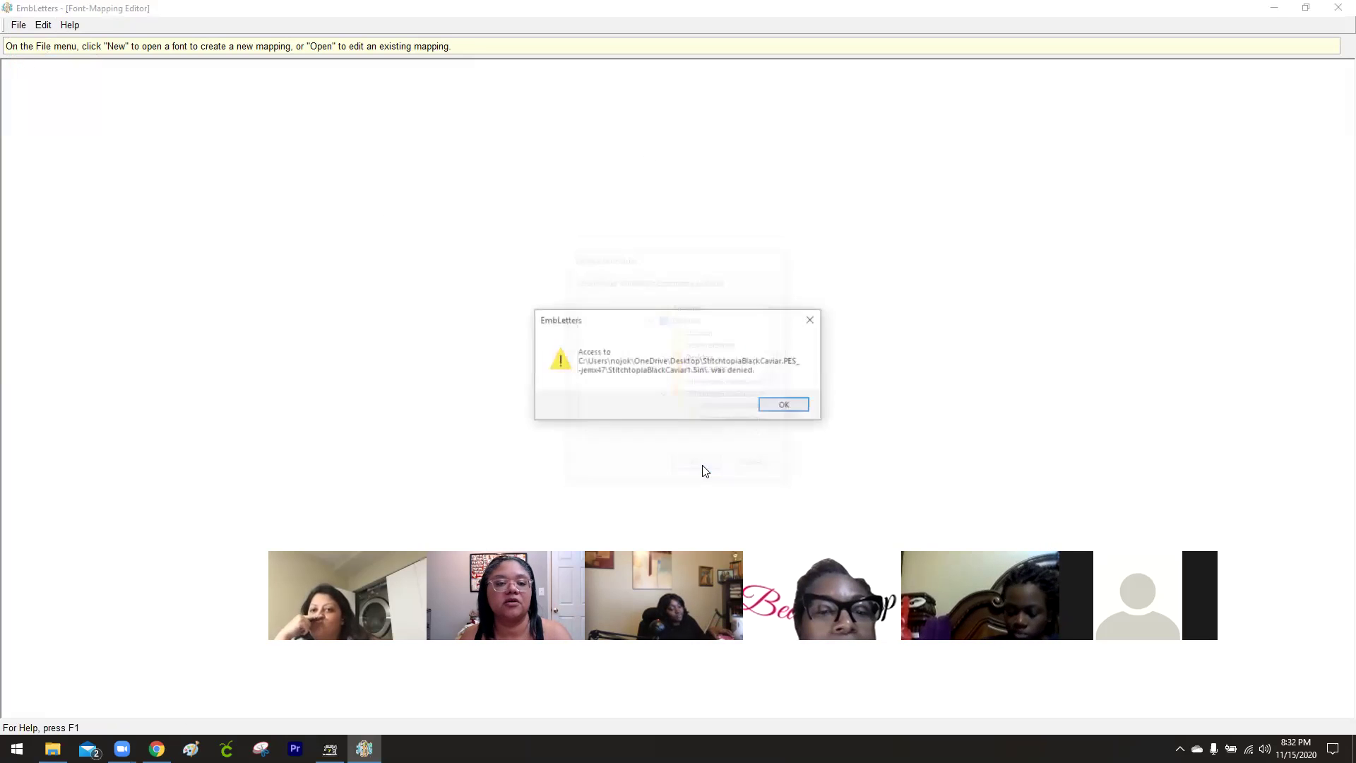
pyautogui.click(803, 405)
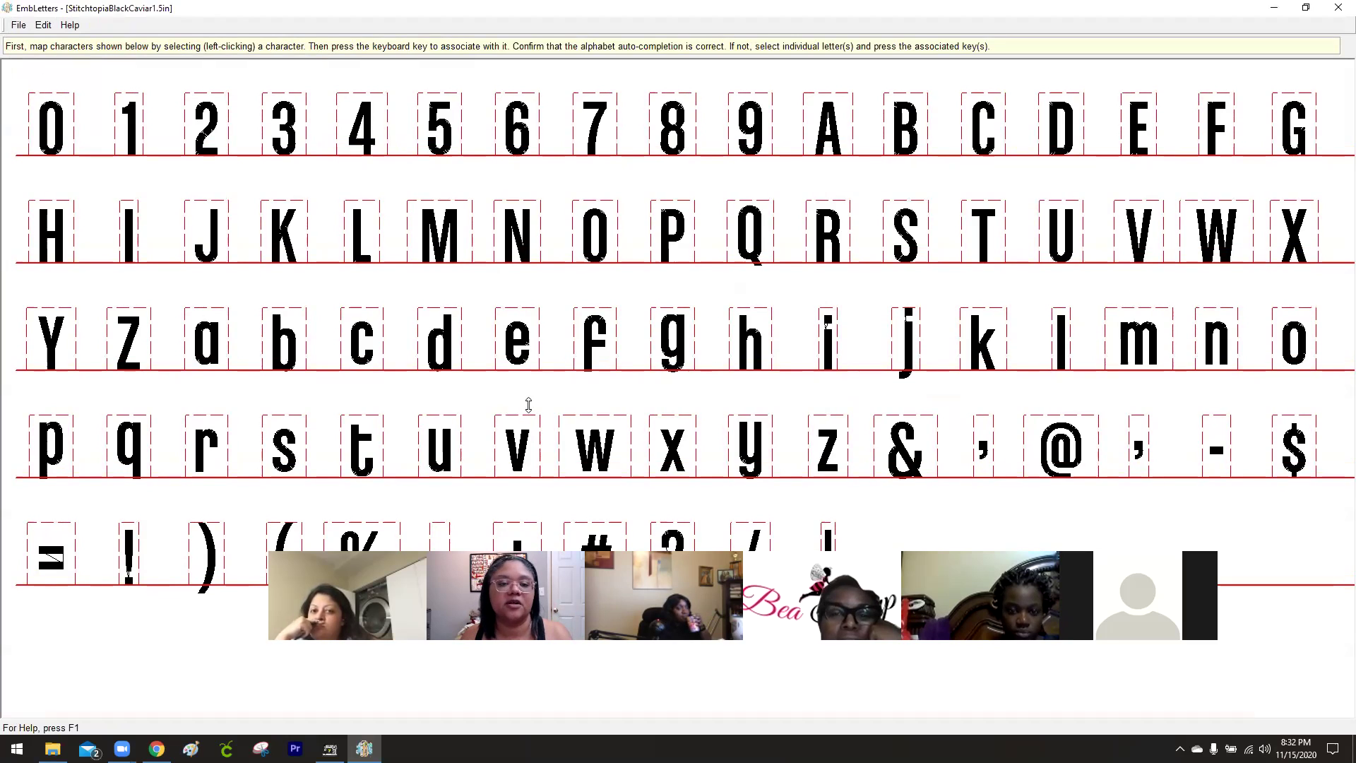
# Select the lowercase letters a, c, e, m, n and o together and shift them slightly down to the baseline.
pyautogui.click(201, 341)
pyautogui.click(368, 329)
pyautogui.click(502, 341)
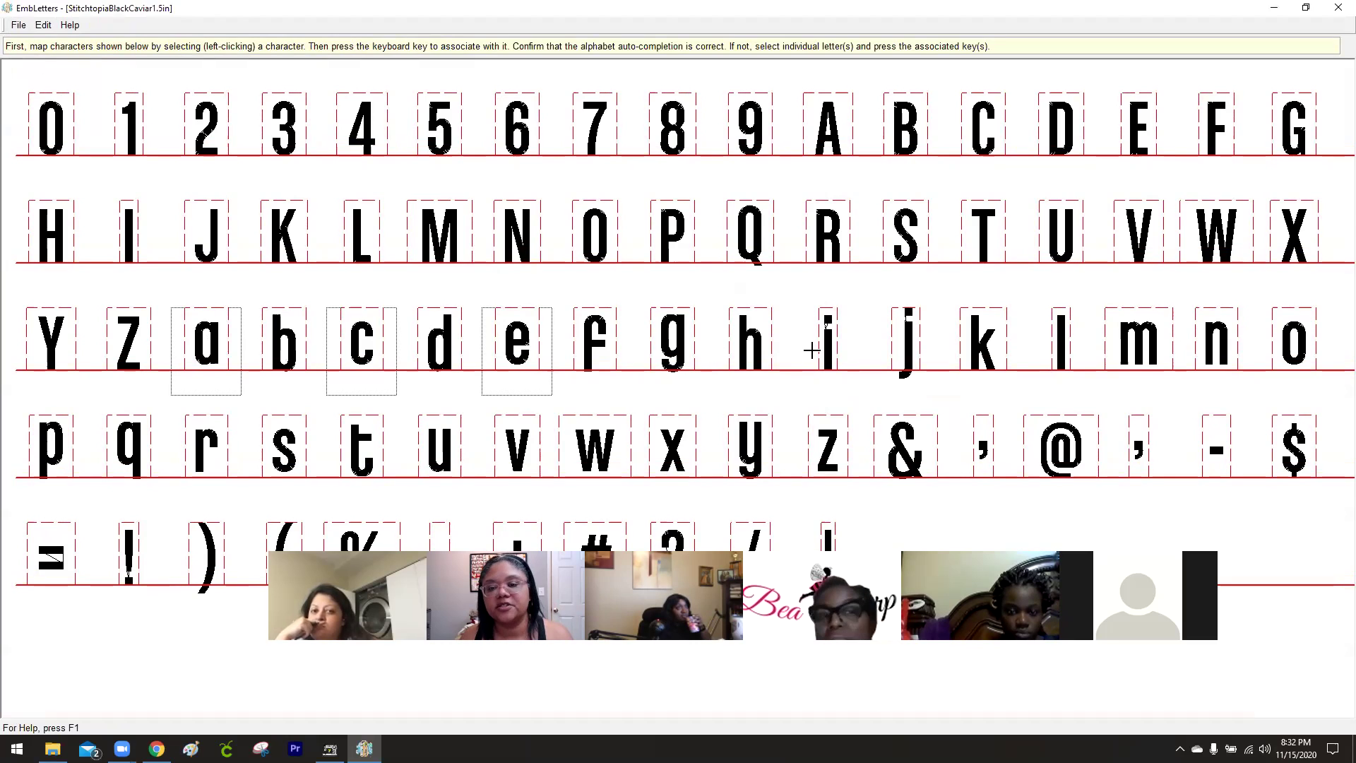
pyautogui.click(1139, 344)
pyautogui.click(1209, 343)
pyautogui.click(1305, 340)
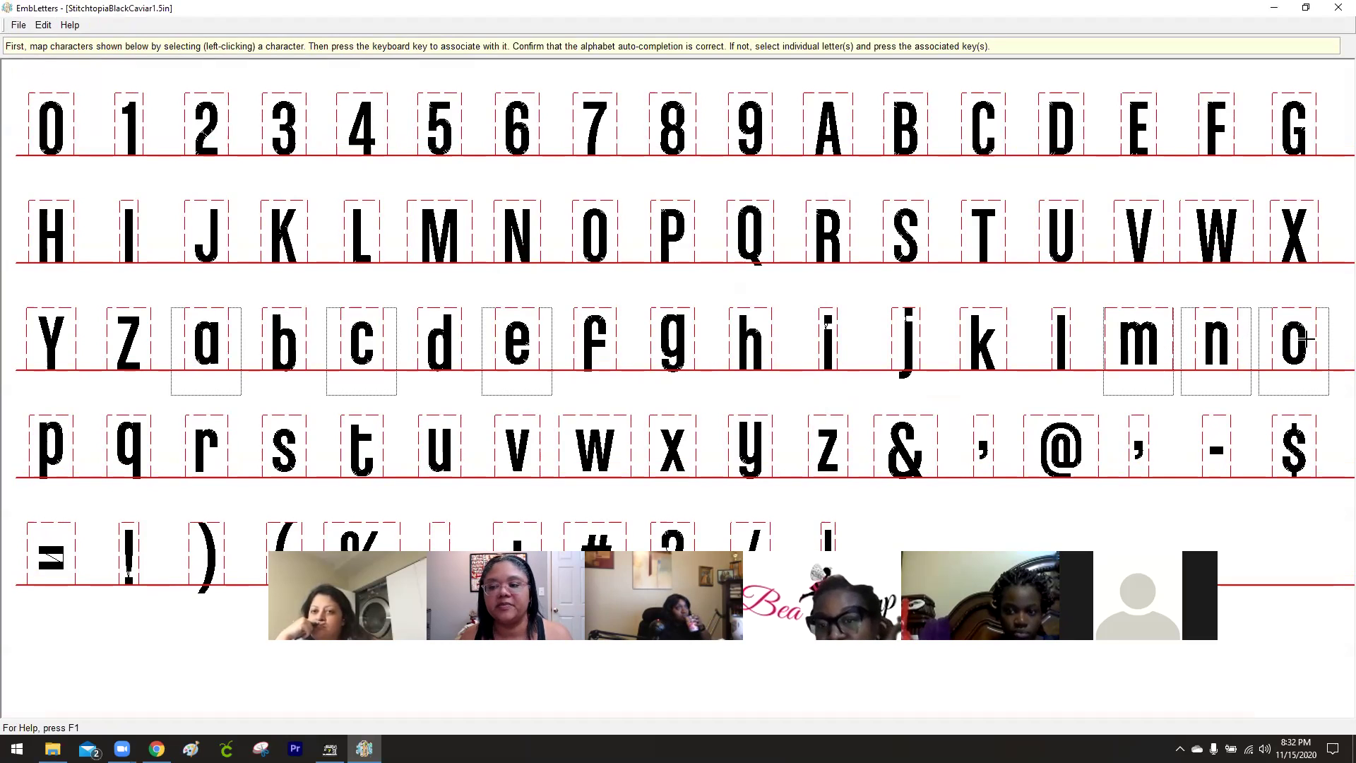
pyautogui.moveTo(1282, 330); pyautogui.dragTo(1282, 334)
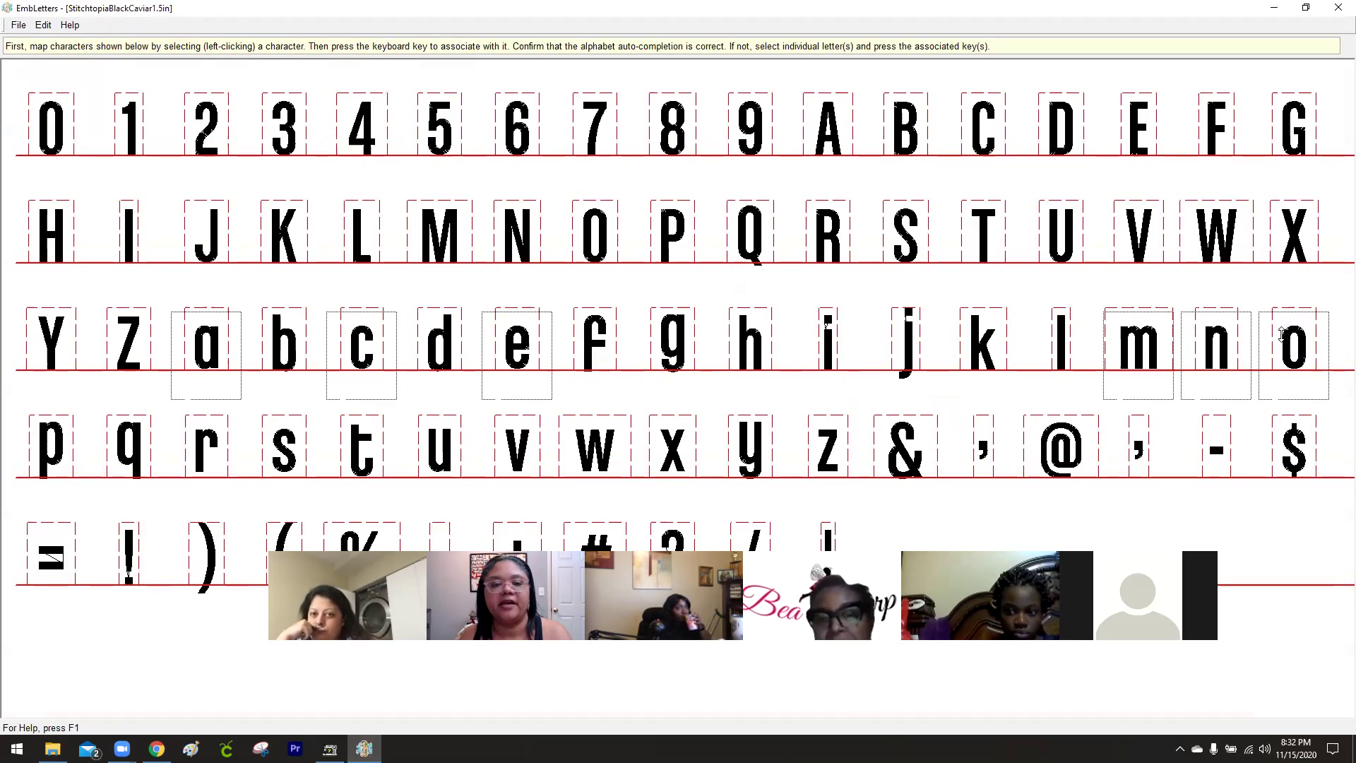
# Try to save the StitchtopiaBlackCaviar1.5in font mapping and leave the Font-Mapping Editor without mapped characters.
pyautogui.click(19, 24)
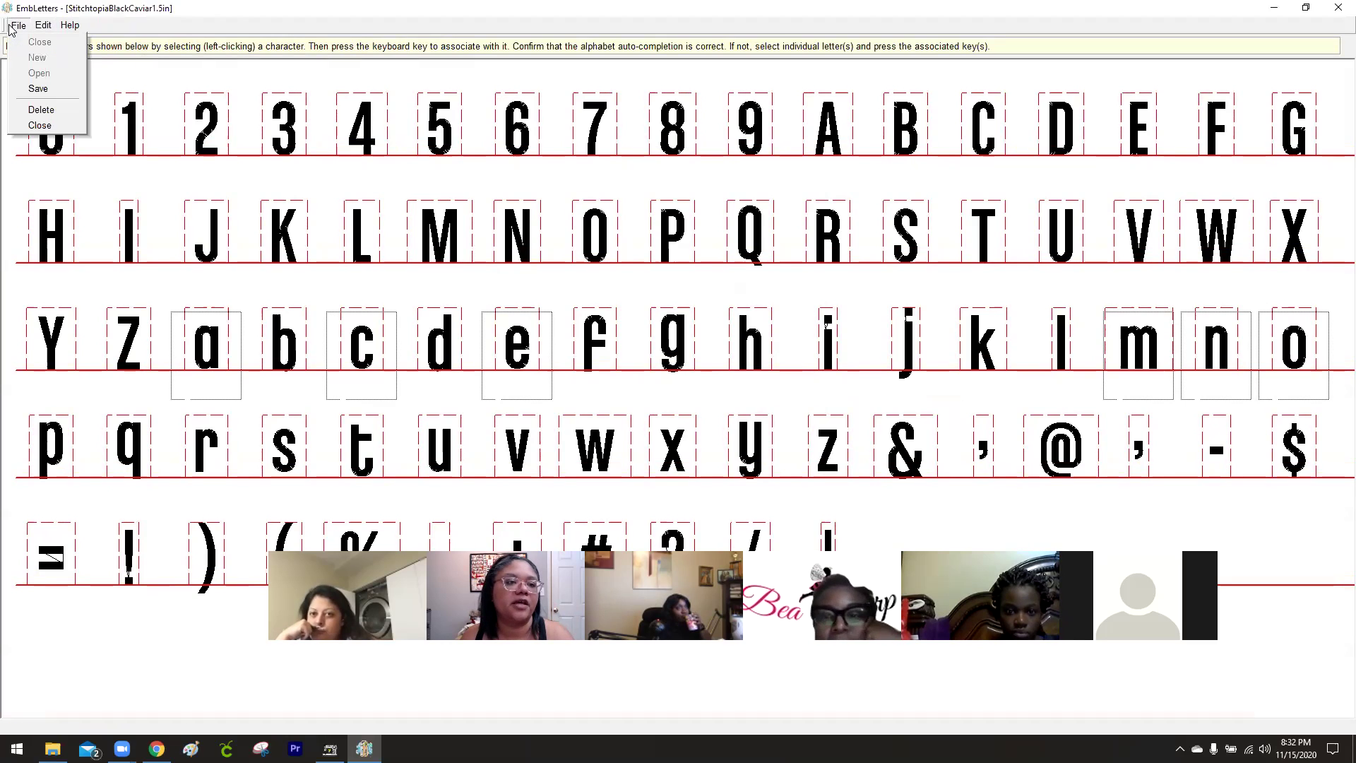
pyautogui.click(21, 94)
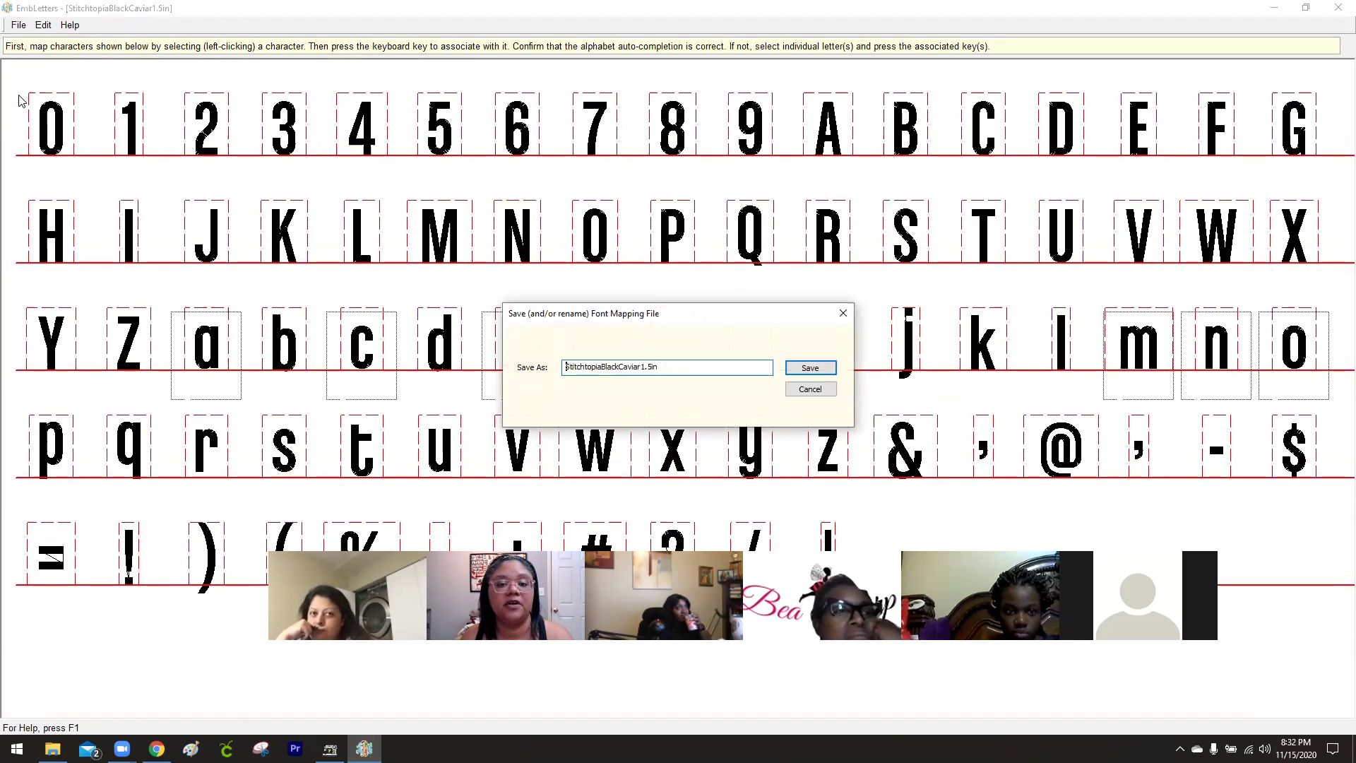
pyautogui.click(803, 391)
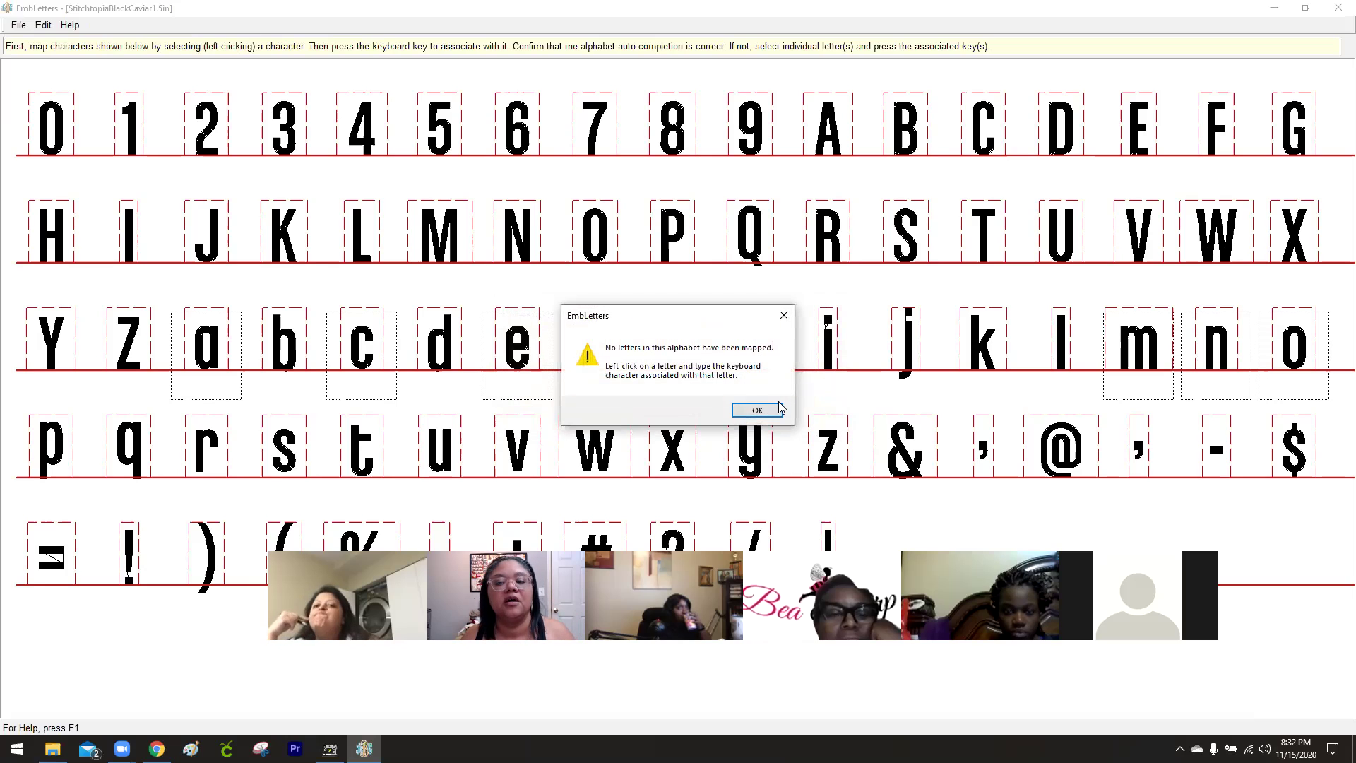
pyautogui.click(757, 410)
pyautogui.click(18, 25)
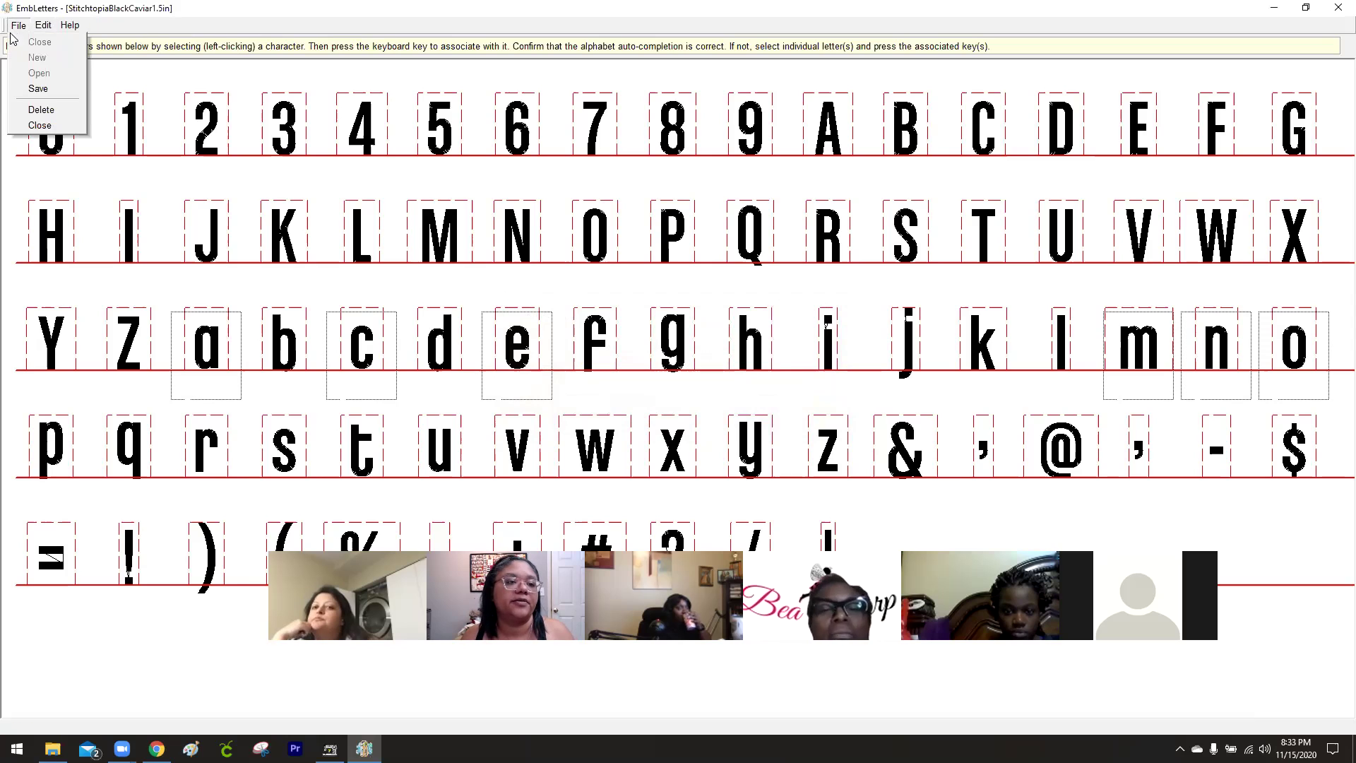
pyautogui.click(28, 113)
pyautogui.click(700, 403)
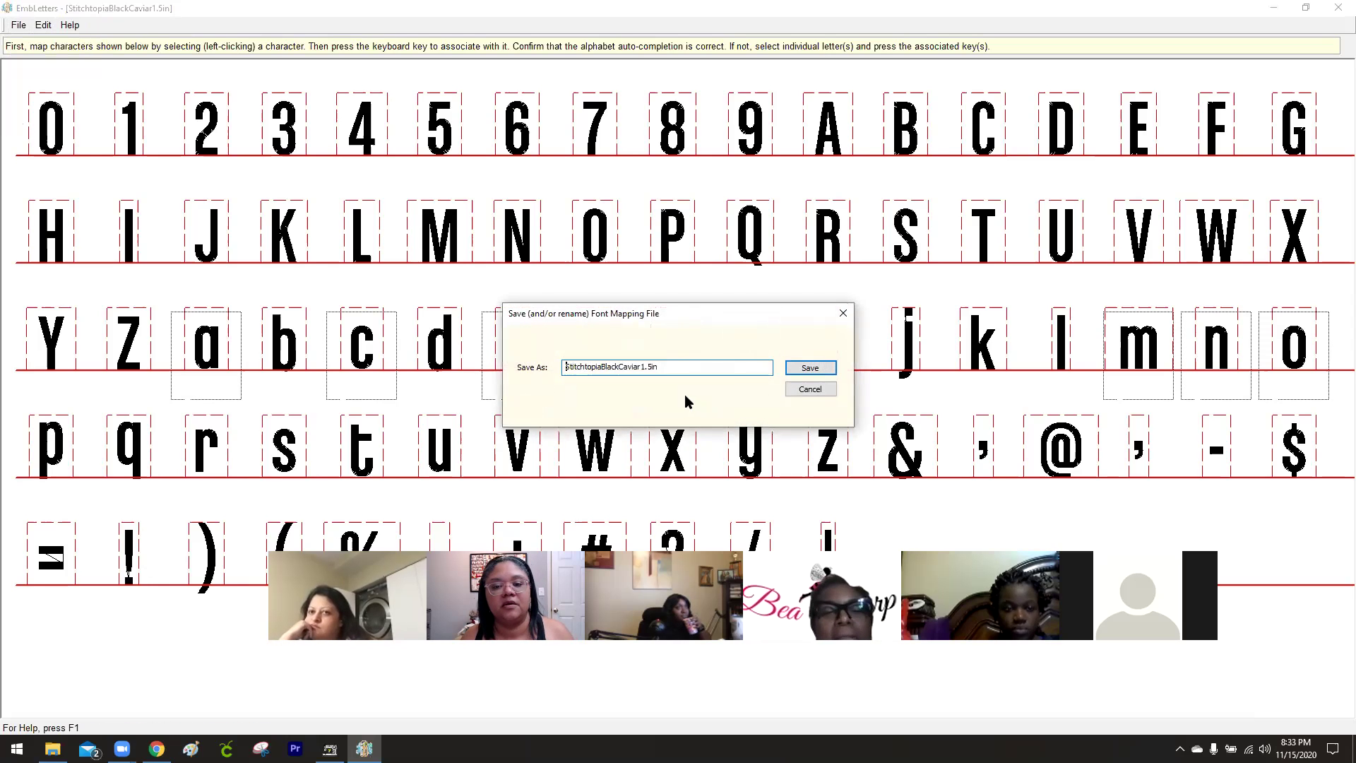
pyautogui.click(803, 390)
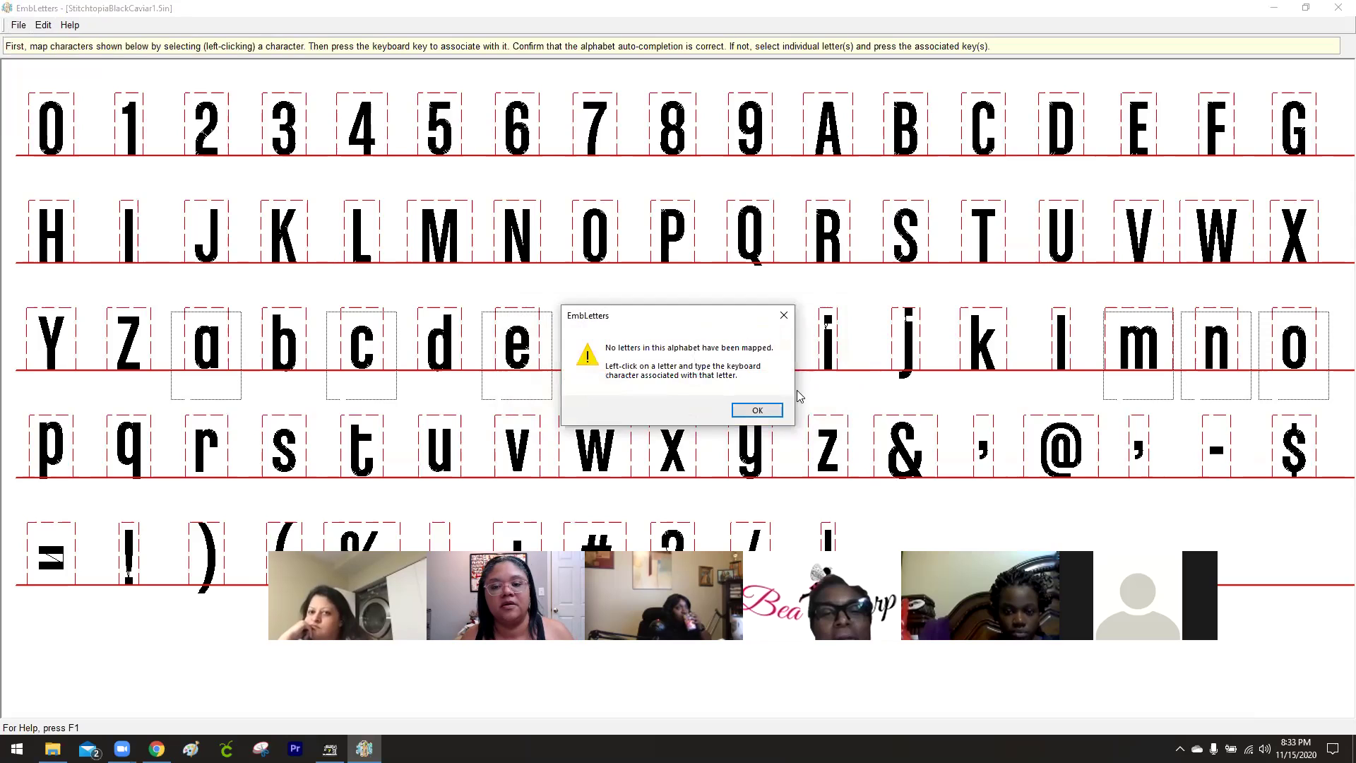
pyautogui.click(756, 409)
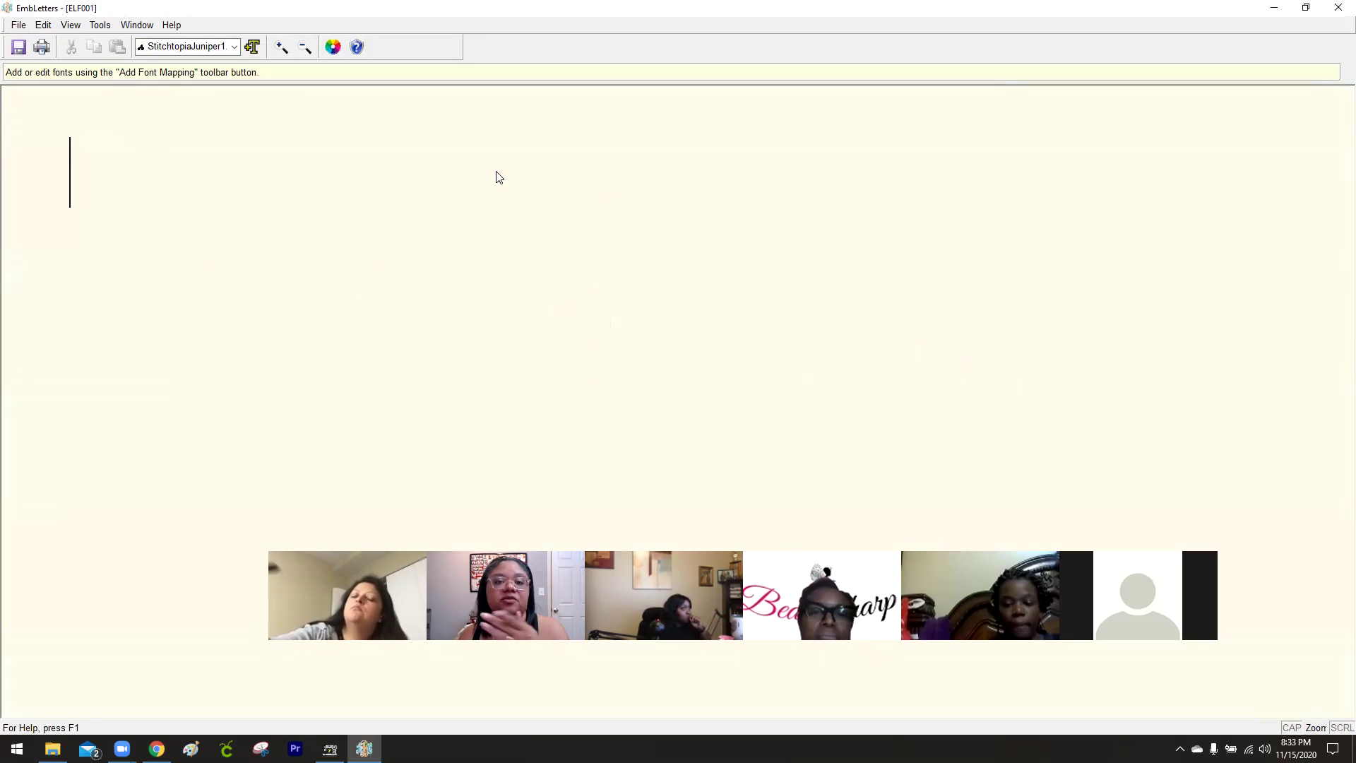
# Look through the list of mapped fonts and the available file commands in the lettering page.
pyautogui.click(234, 47)
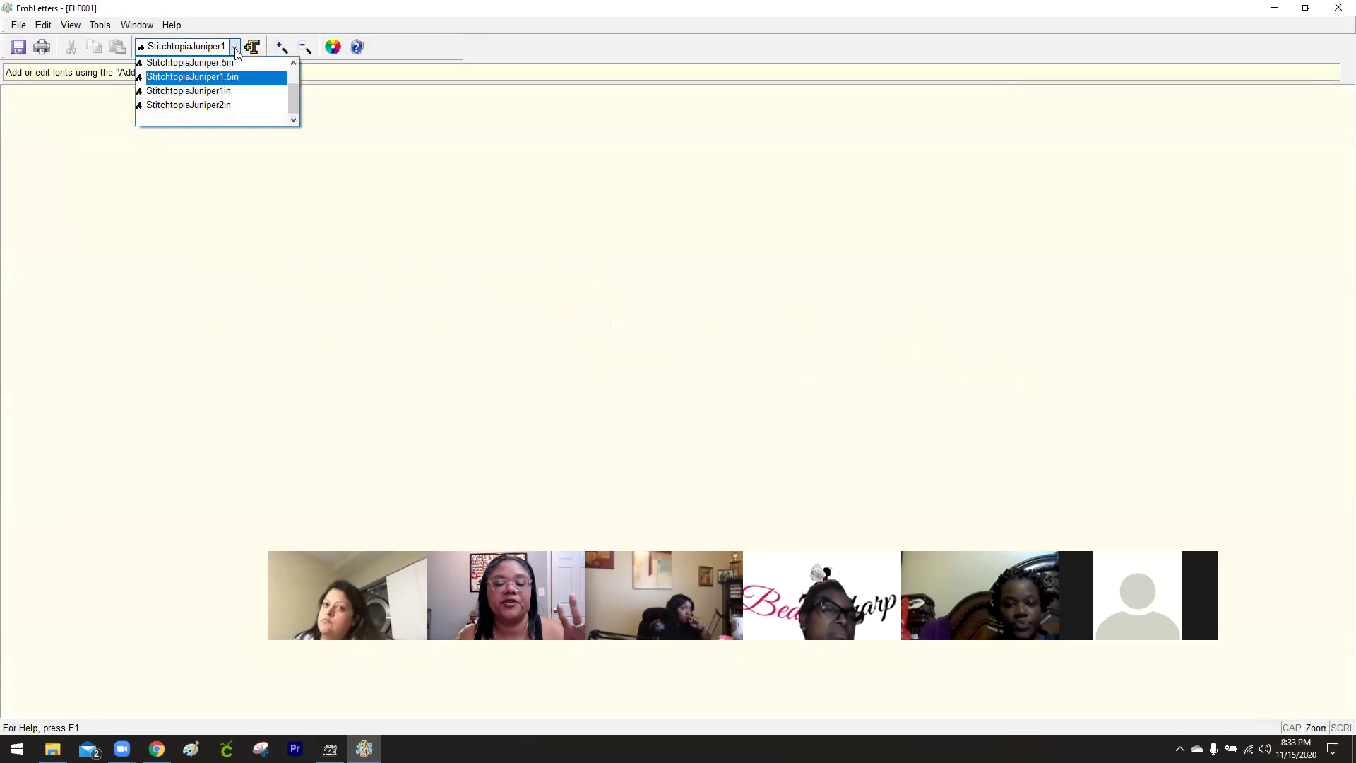
pyautogui.press('Down')
pyautogui.press('Return')
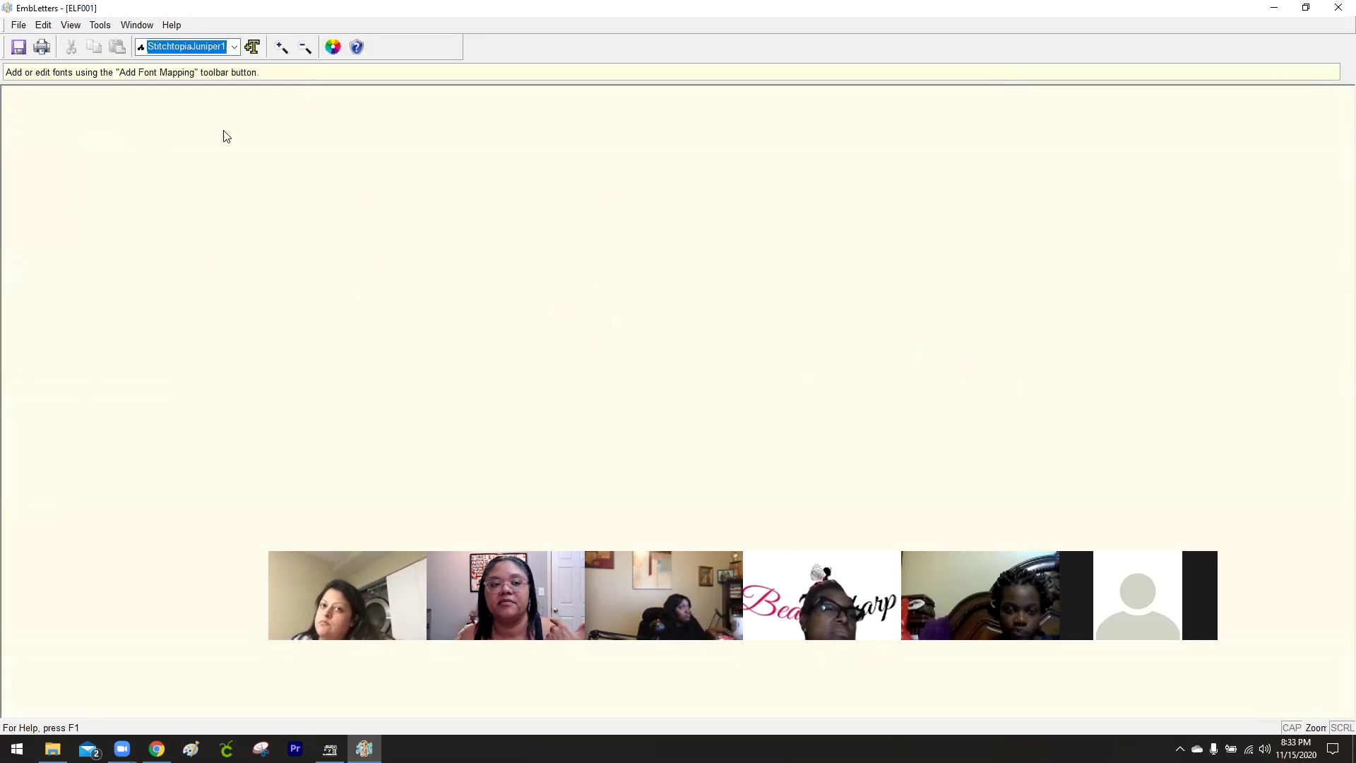
pyautogui.click(20, 26)
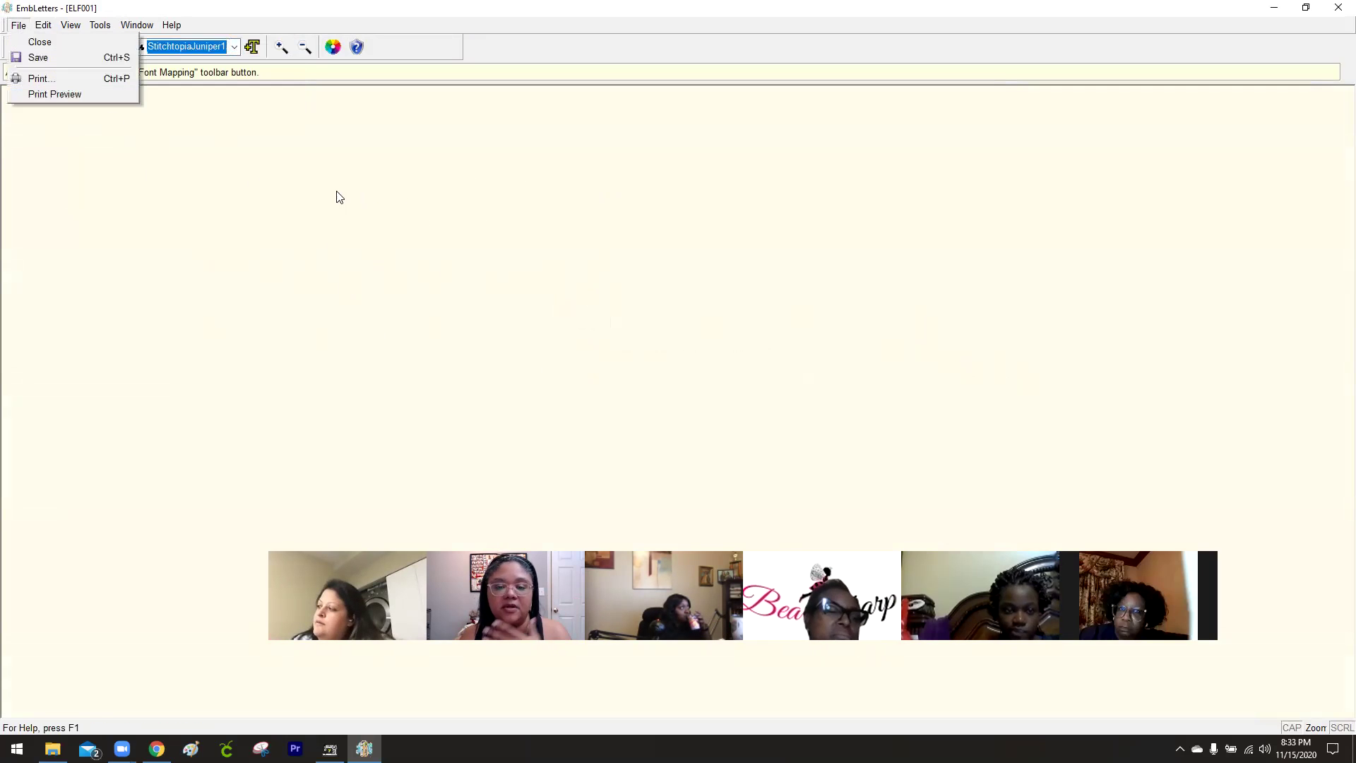
pyautogui.click(414, 202)
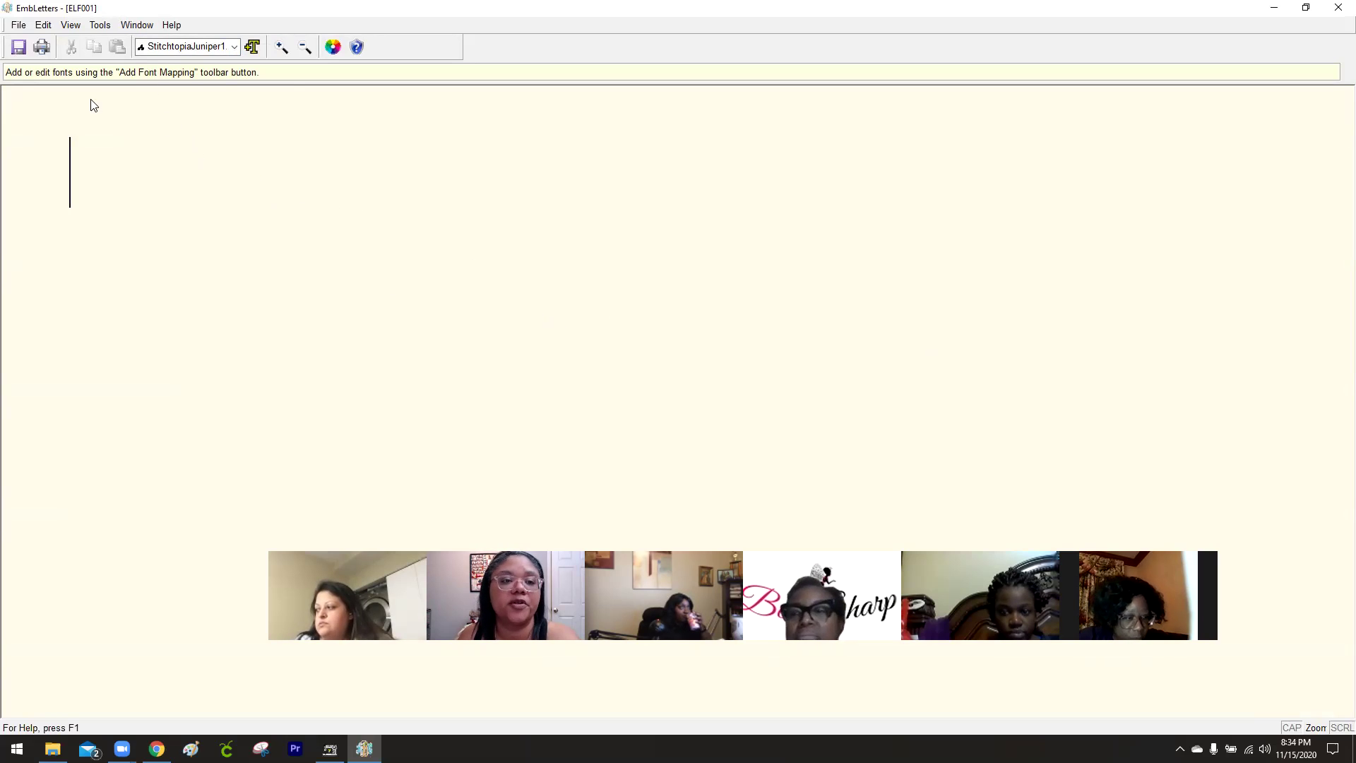
# Start a new font mapping in the Font-Mapping Editor from the StitchtopiaBlackCaviar1.5in folder and dismiss the access warning.
pyautogui.click(250, 52)
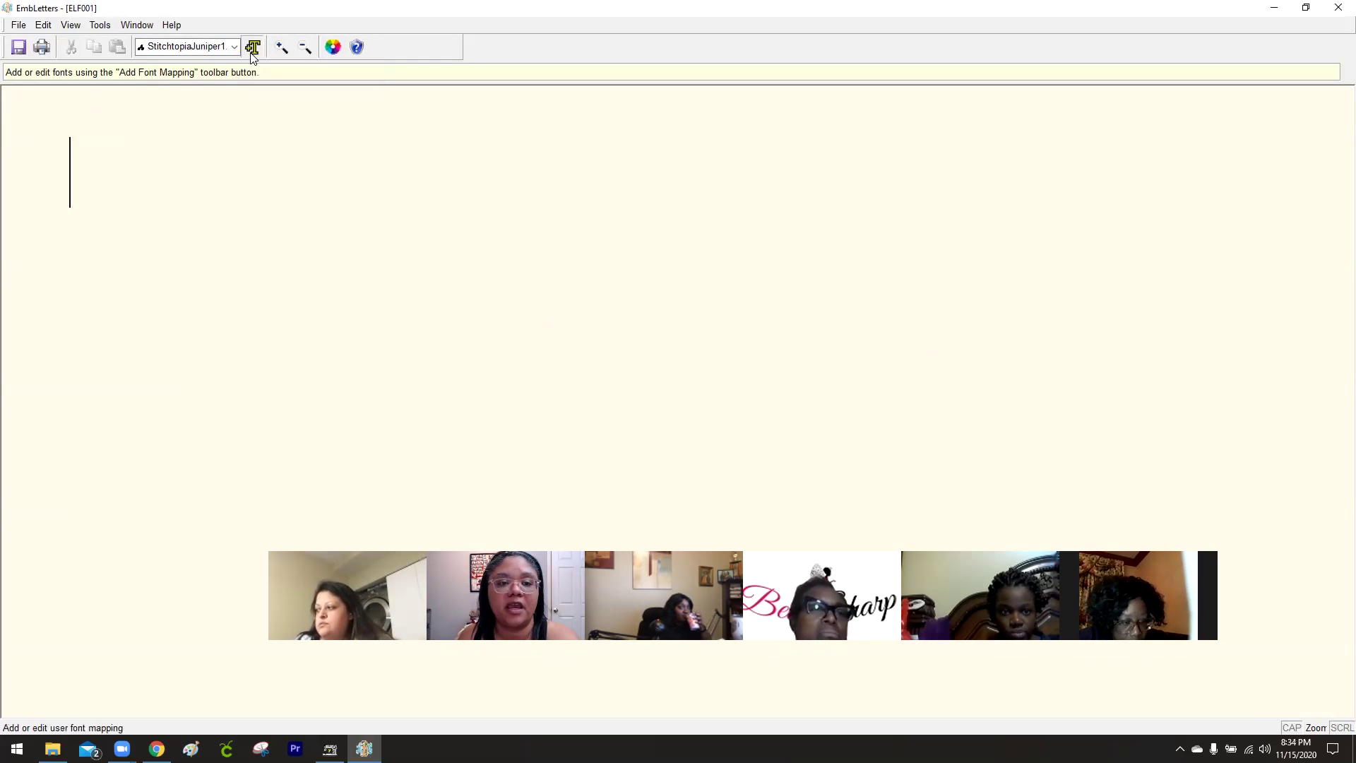
pyautogui.click(17, 28)
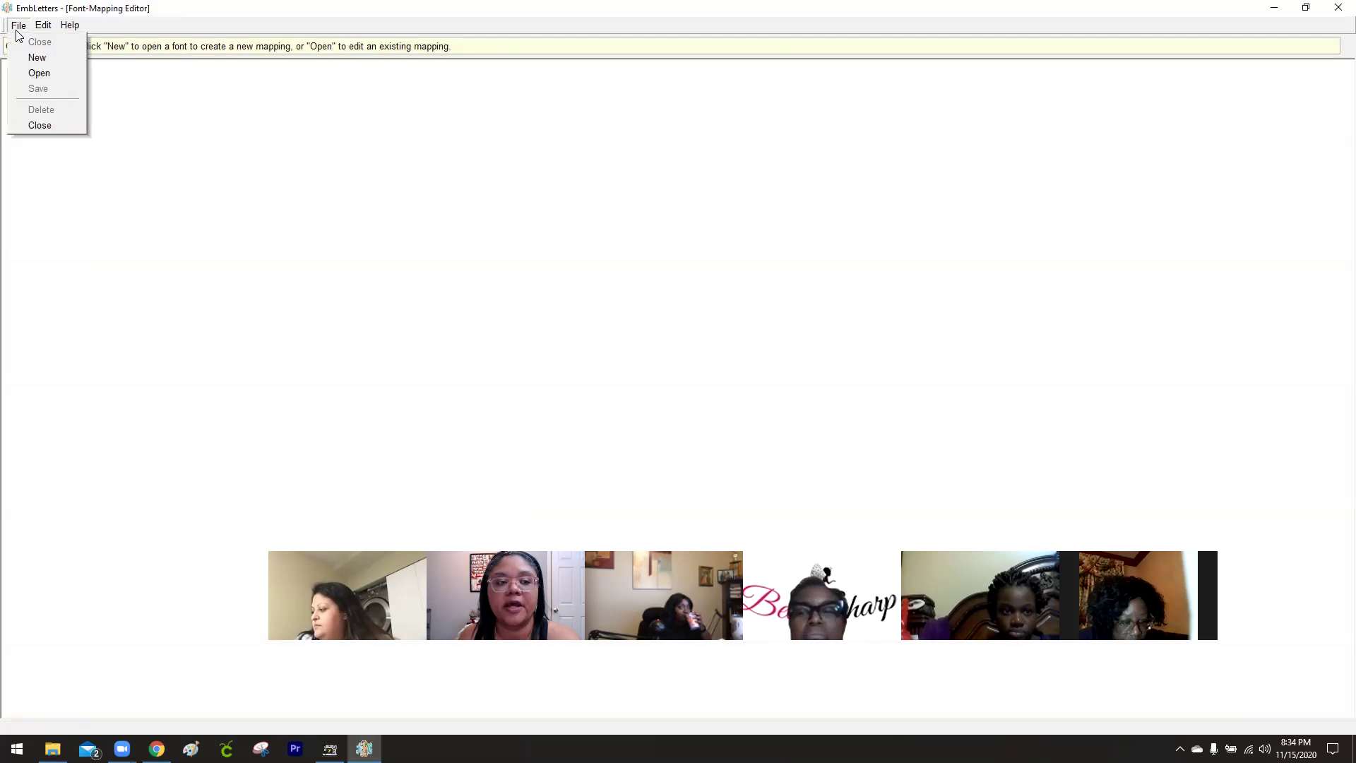
pyautogui.click(21, 57)
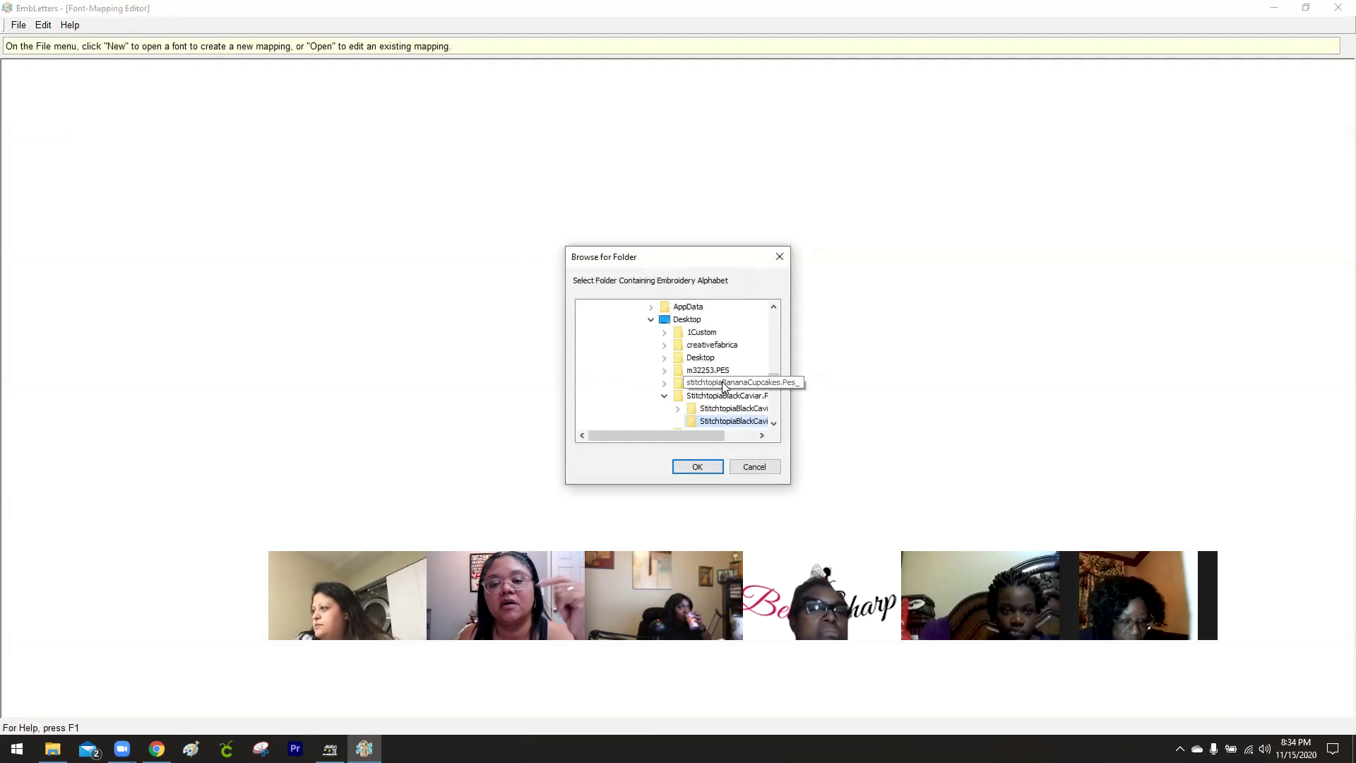
pyautogui.click(731, 421)
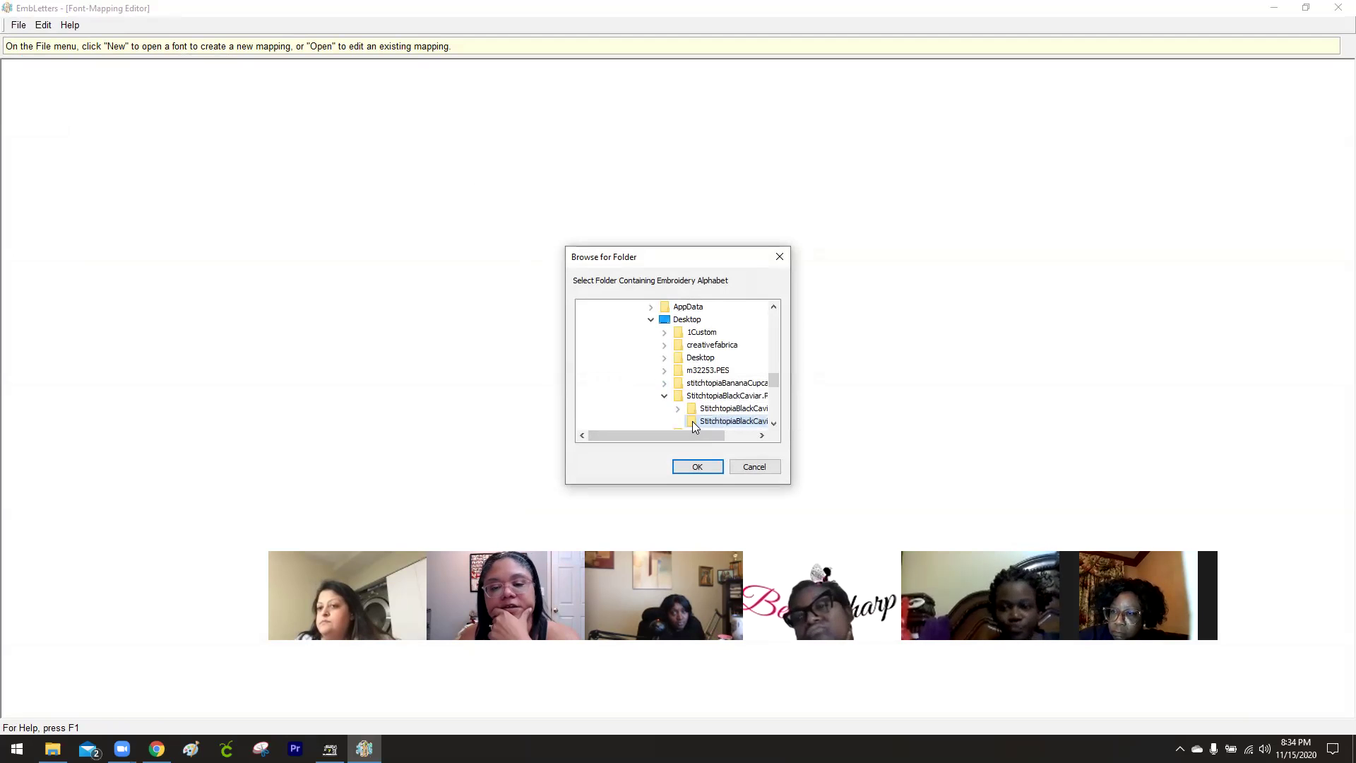
pyautogui.click(704, 469)
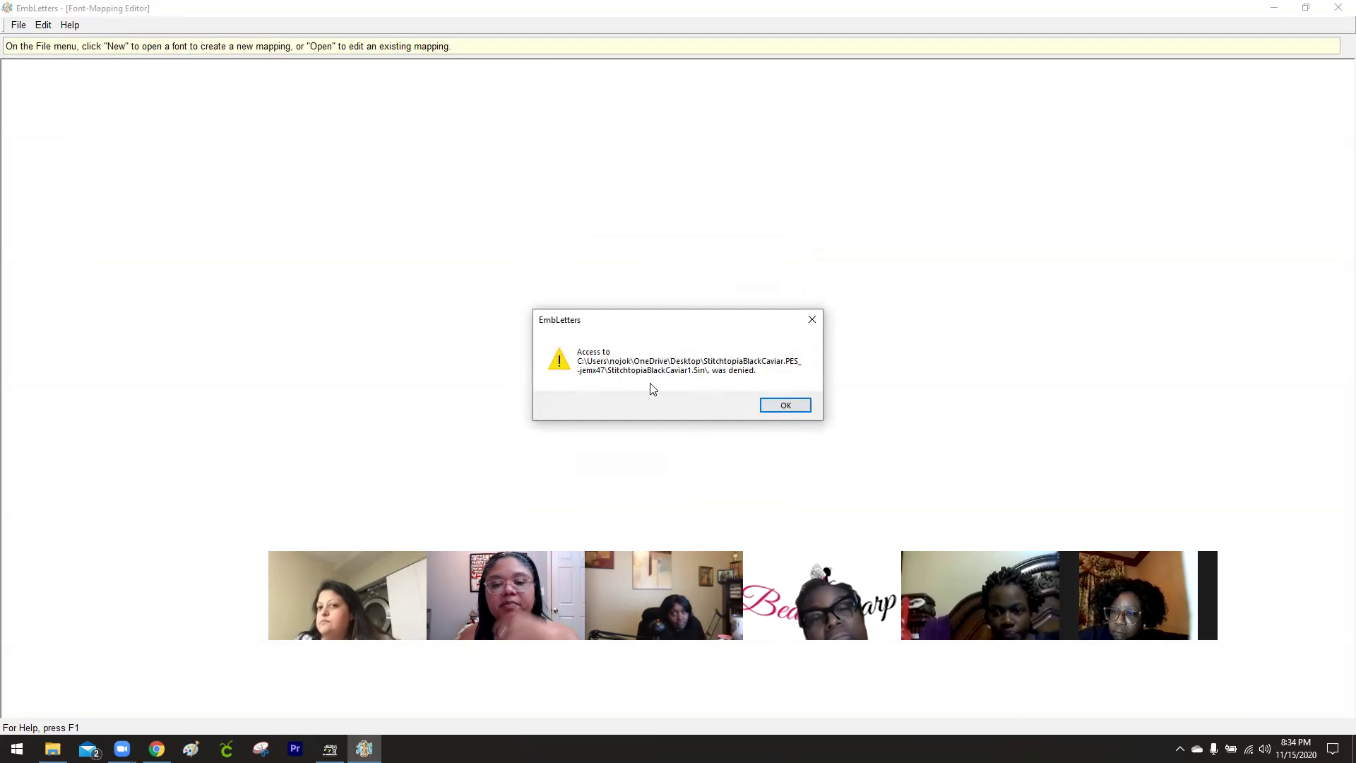
pyautogui.click(775, 408)
pyautogui.click(775, 409)
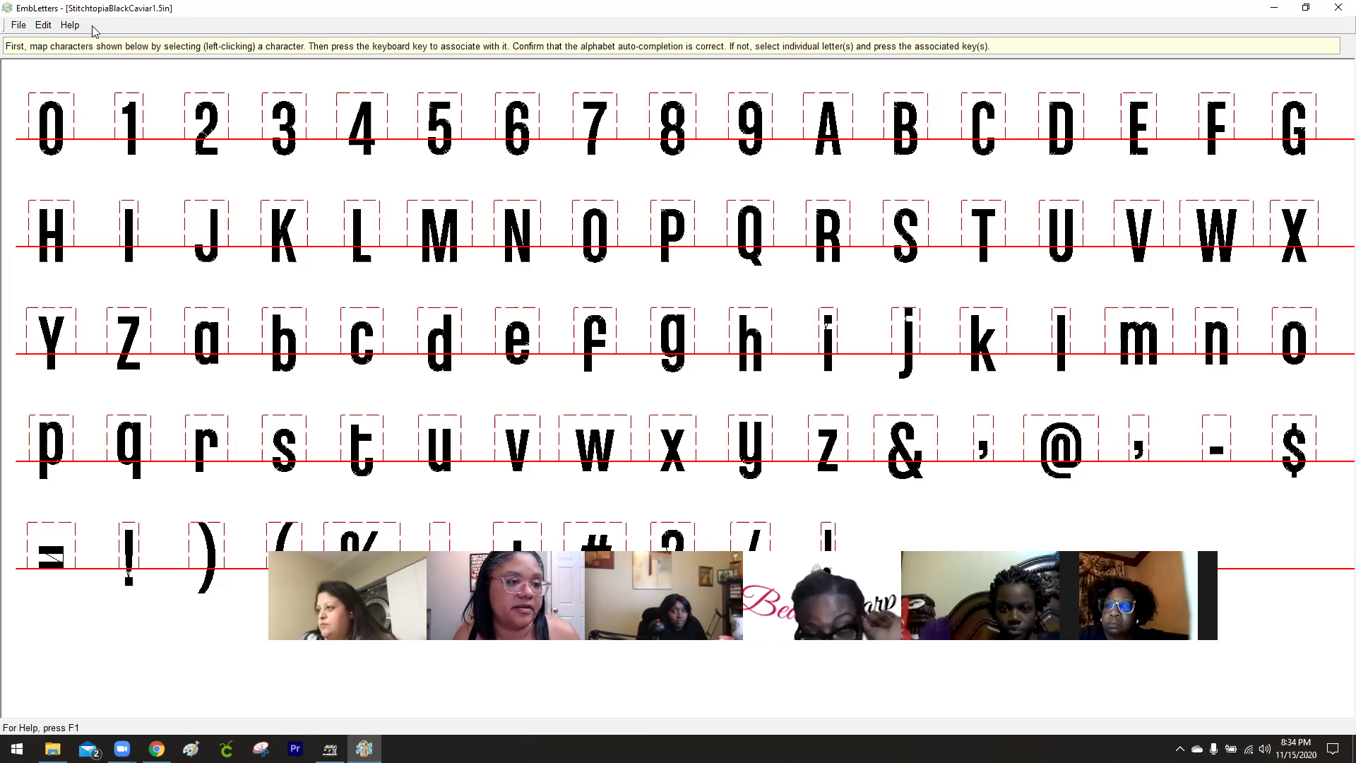
# Close the StitchtopiaBlackCaviar1.5in font mapping without saving its changes.
pyautogui.click(28, 26)
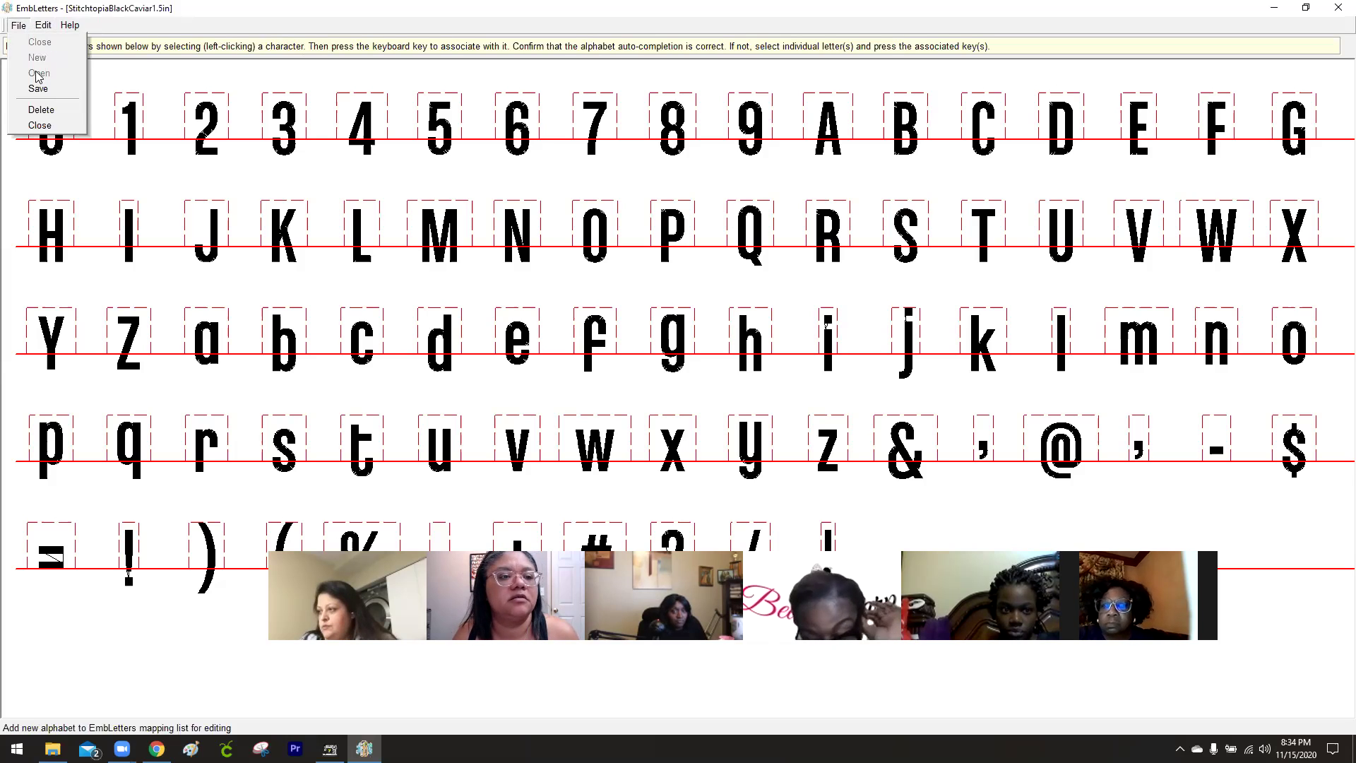
pyautogui.click(40, 125)
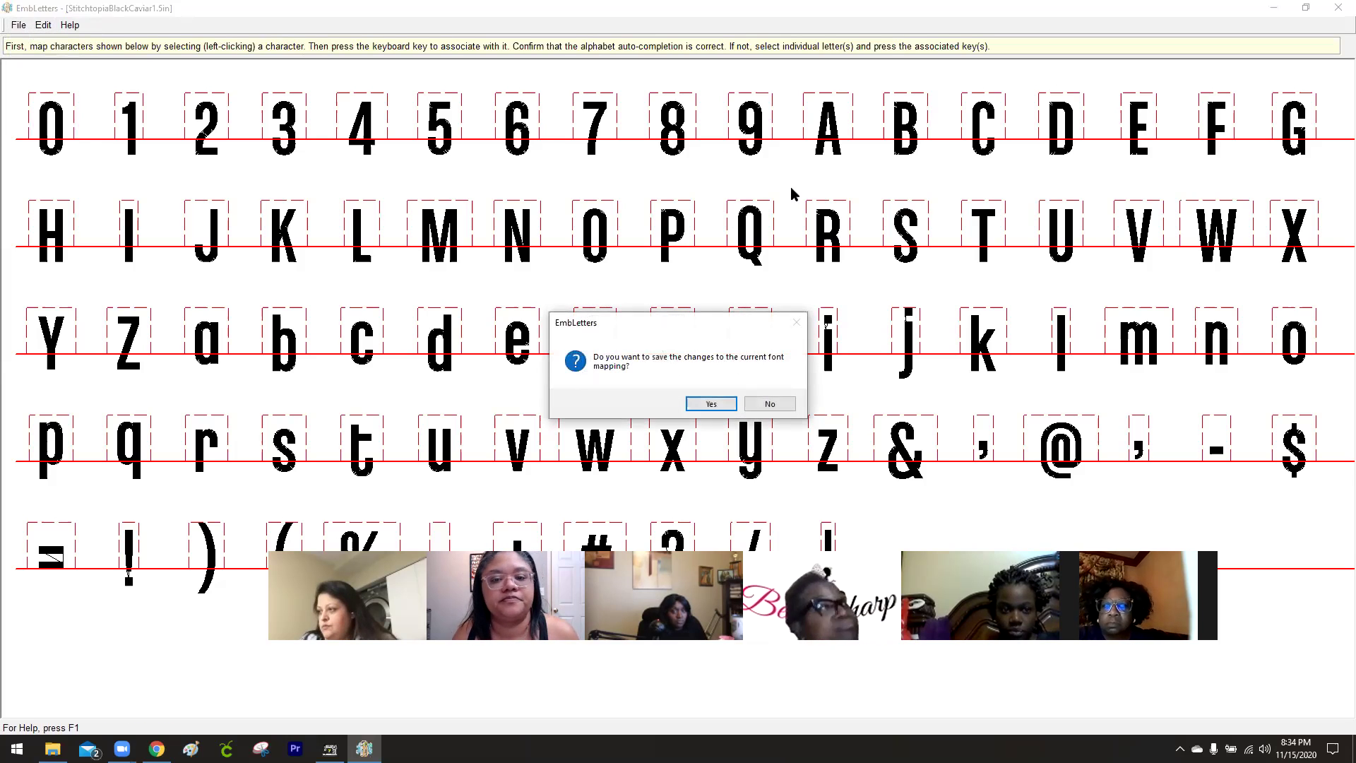
pyautogui.click(750, 407)
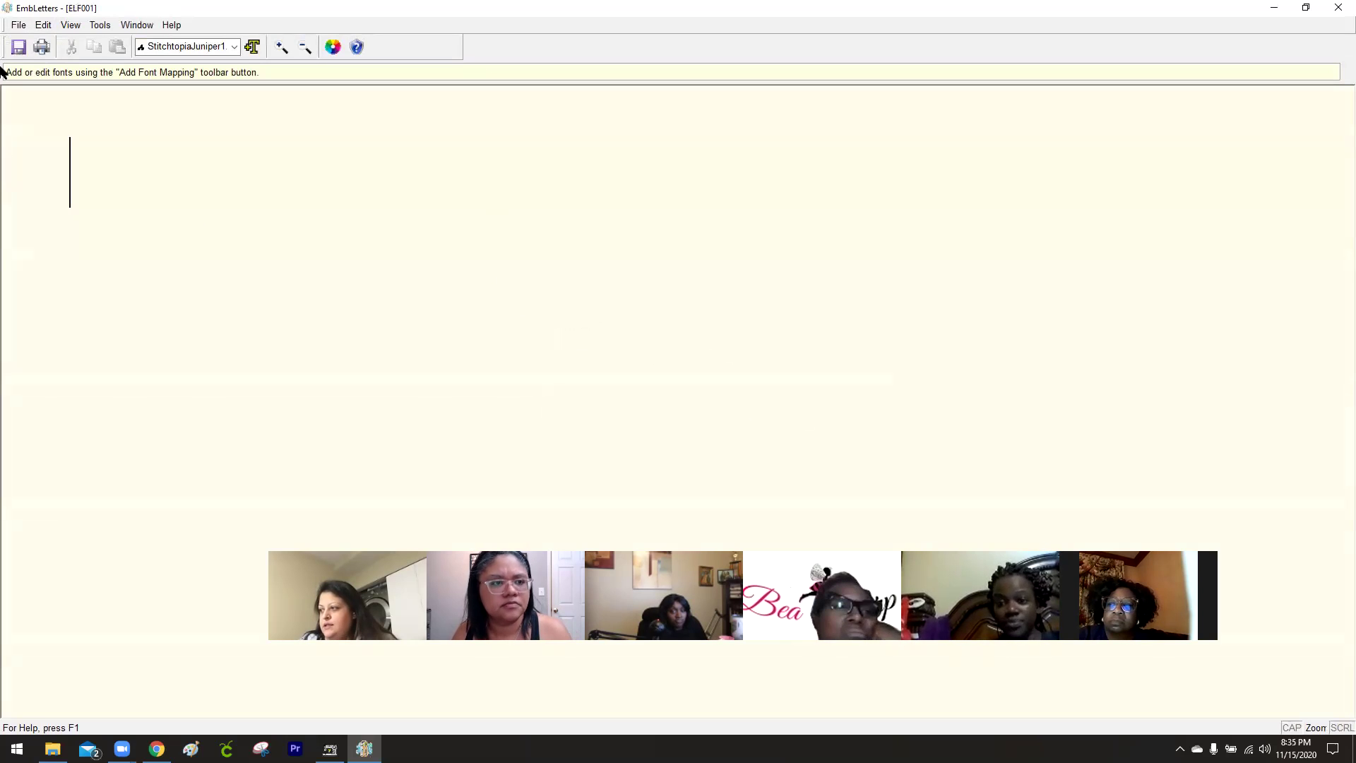
pyautogui.click(19, 25)
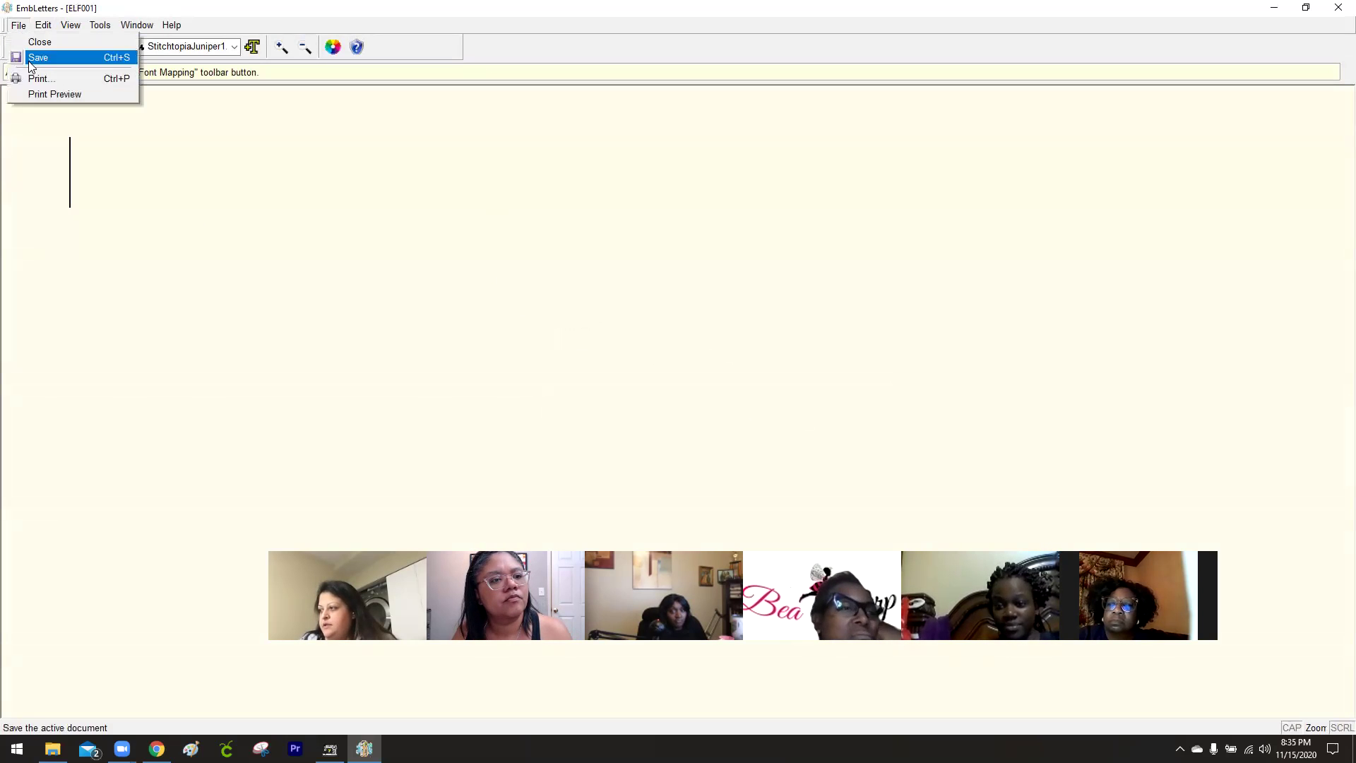
pyautogui.click(357, 200)
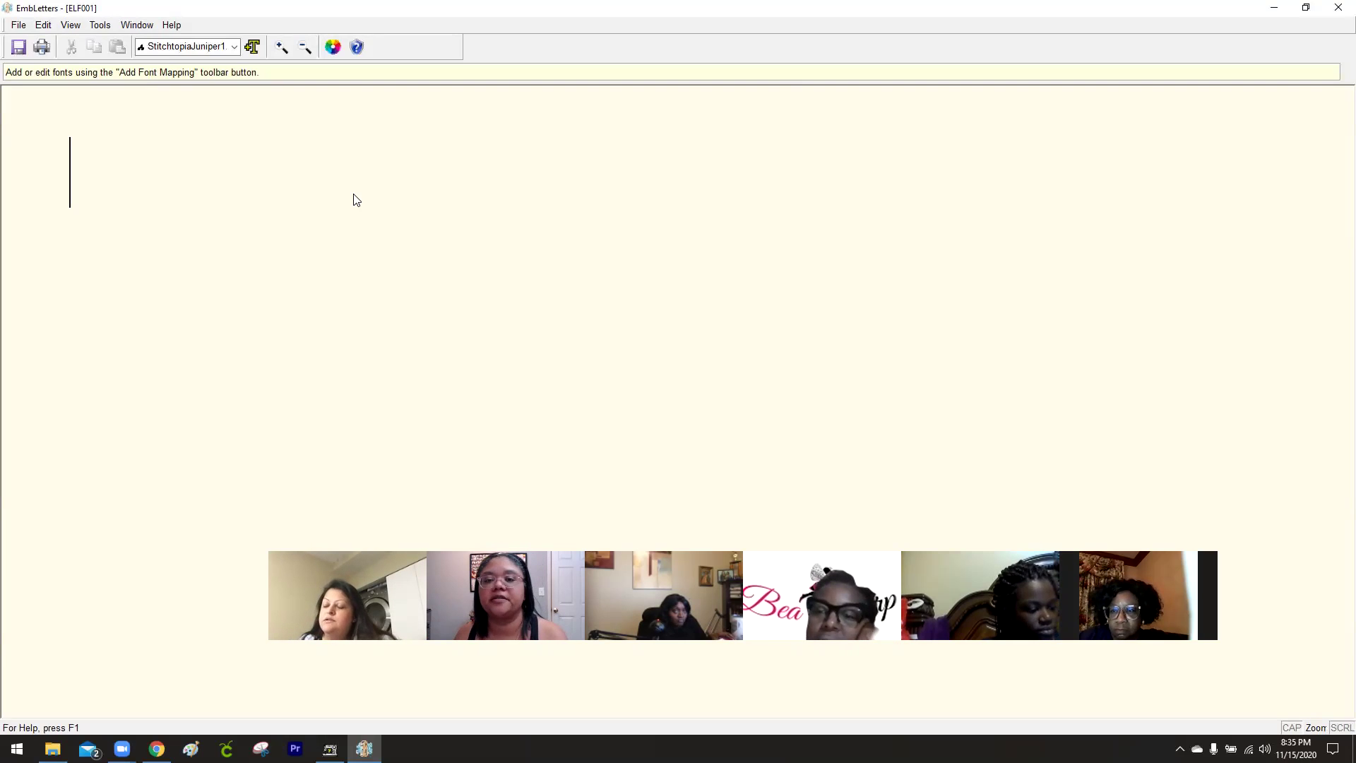
pyautogui.click(19, 27)
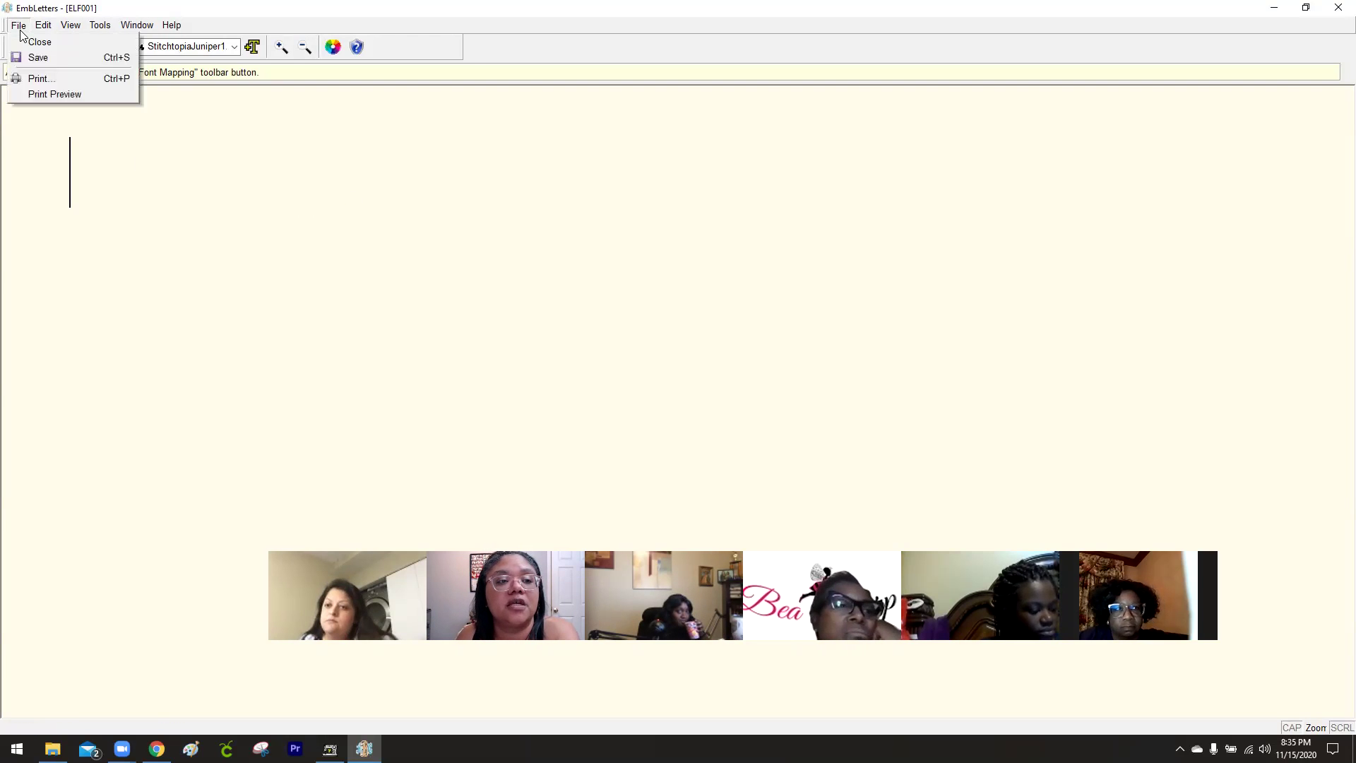
pyautogui.click(21, 28)
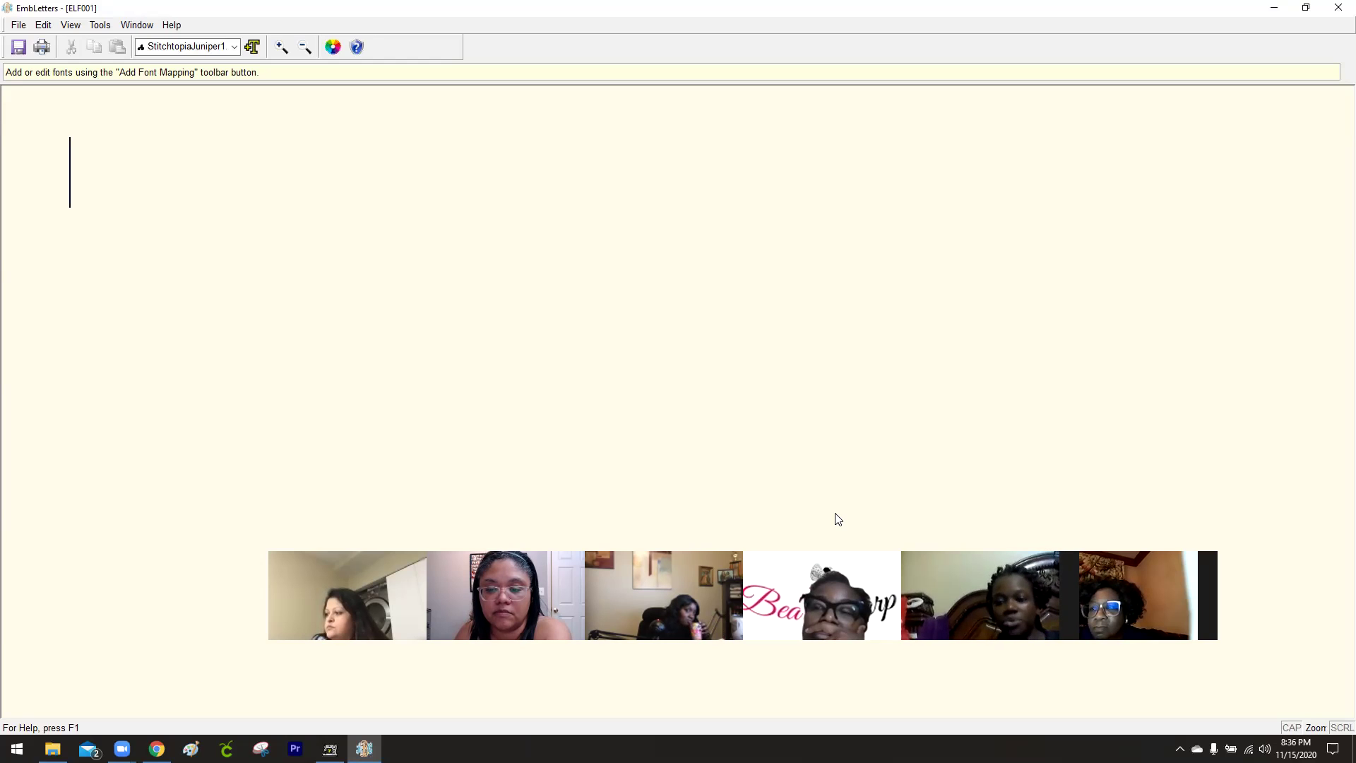
# Close the lettering page without saving the font mapping changes and return to the cat design in SewWhat-Pro.
pyautogui.click(18, 24)
pyautogui.click(28, 36)
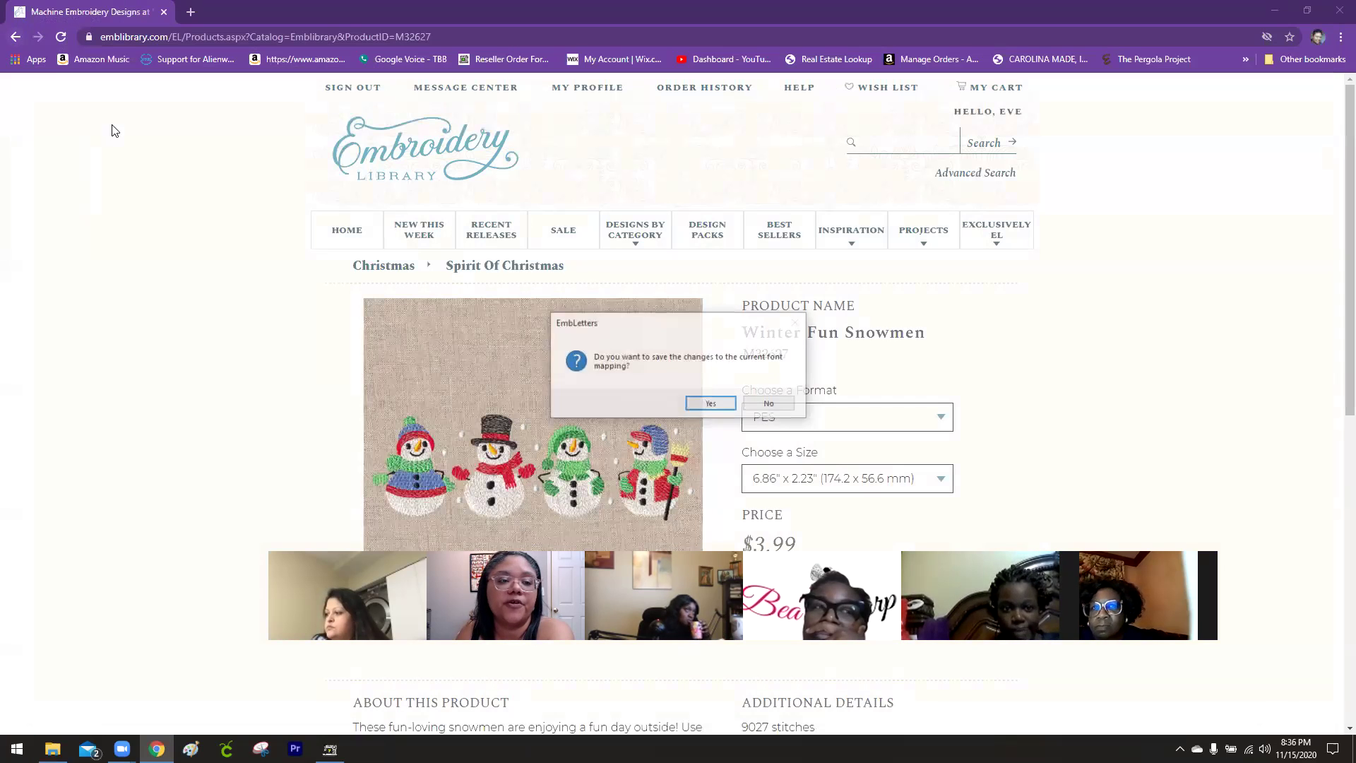
pyautogui.click(754, 404)
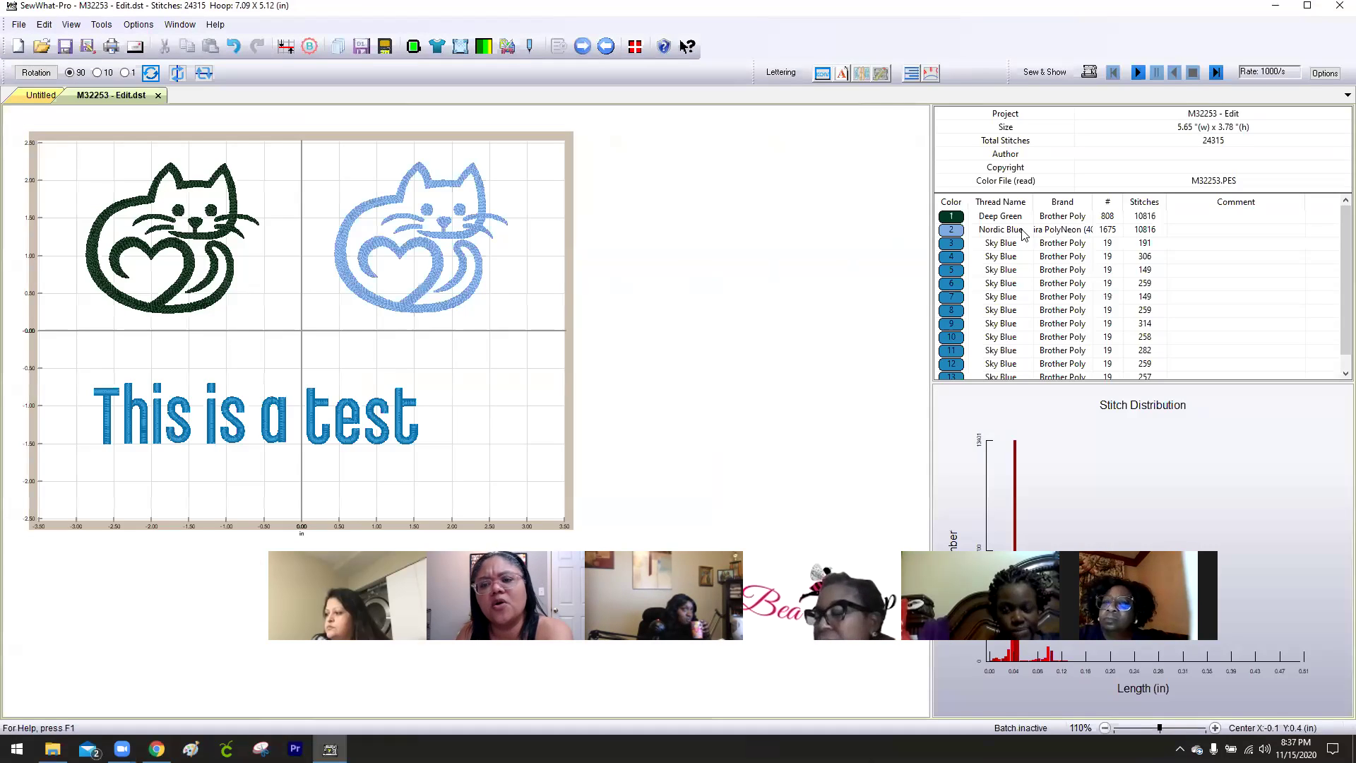
# Select threads 1 to 7 of the design one at a time to examine which cat or letter each one stitches.
pyautogui.click(959, 217)
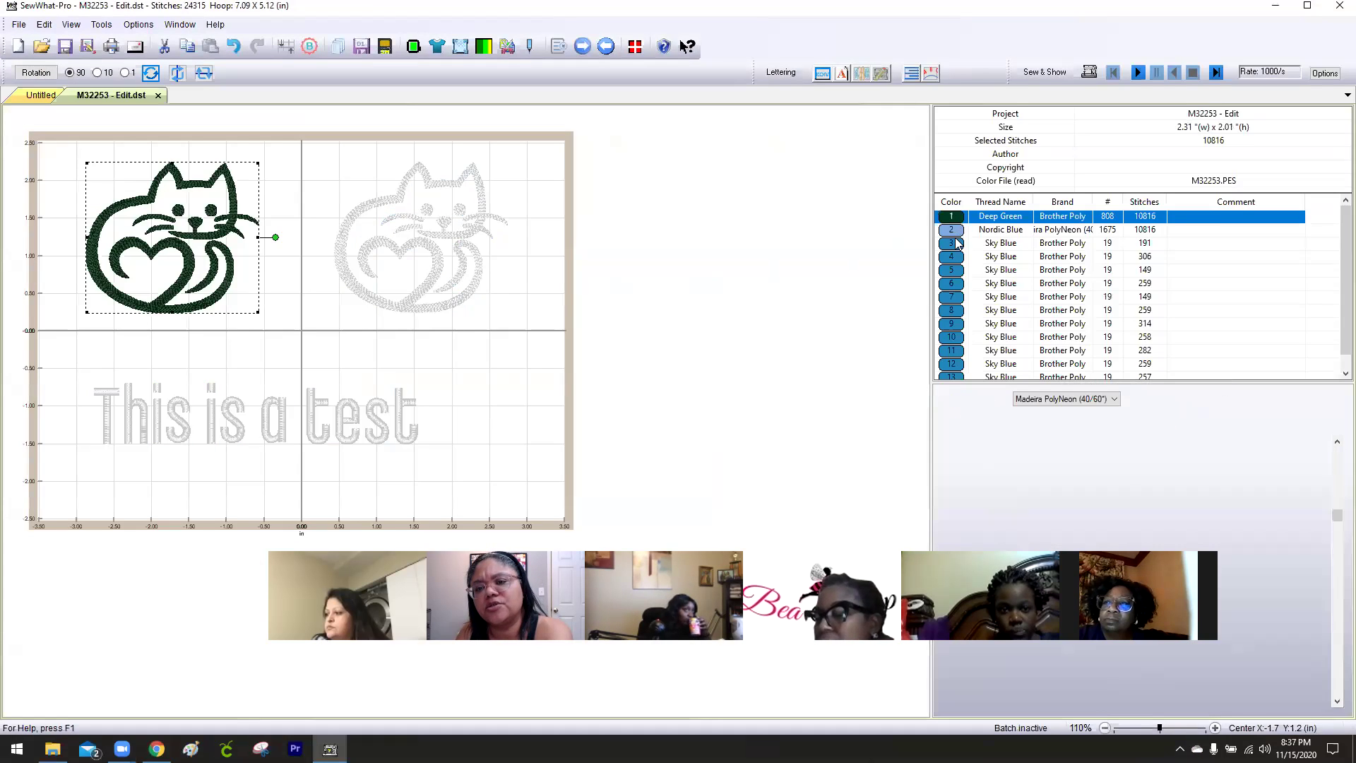
pyautogui.click(953, 231)
pyautogui.click(953, 244)
pyautogui.click(953, 258)
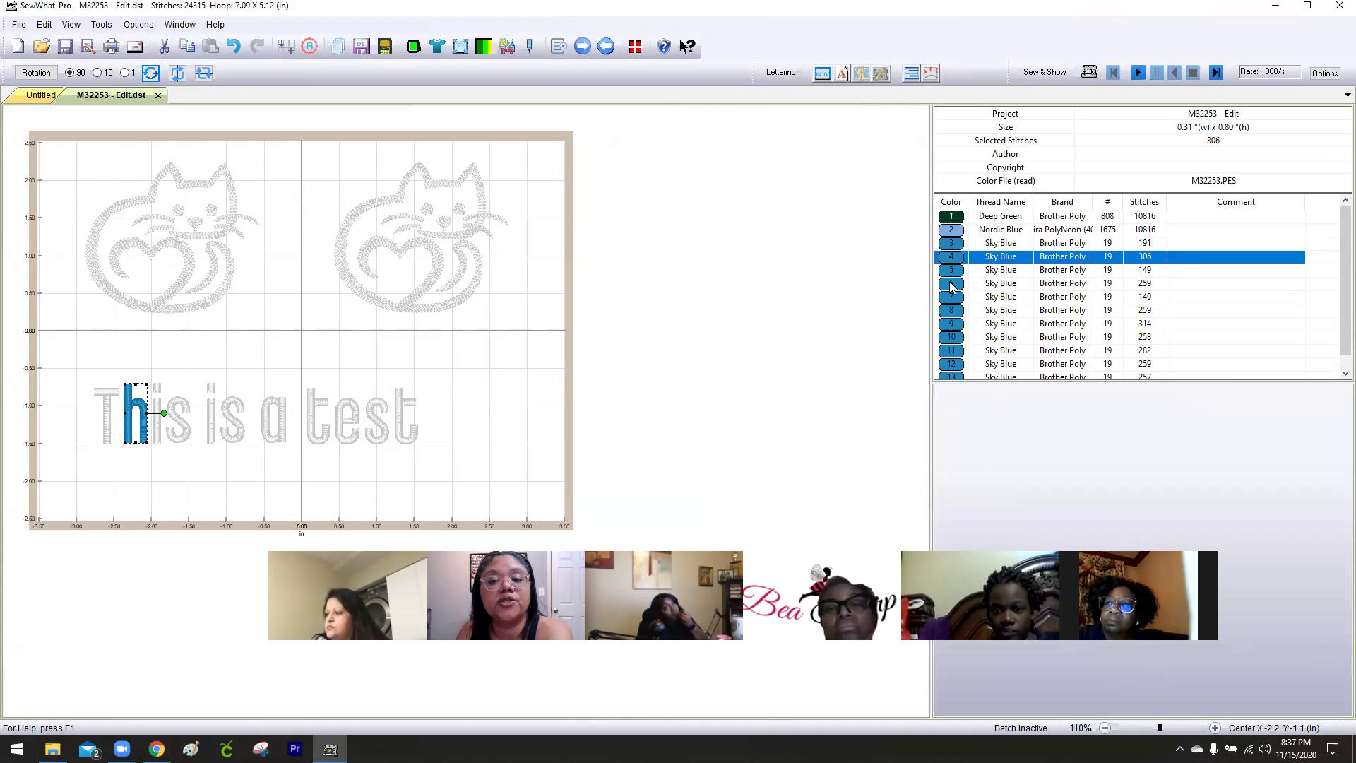
pyautogui.click(952, 270)
pyautogui.click(952, 284)
pyautogui.click(951, 298)
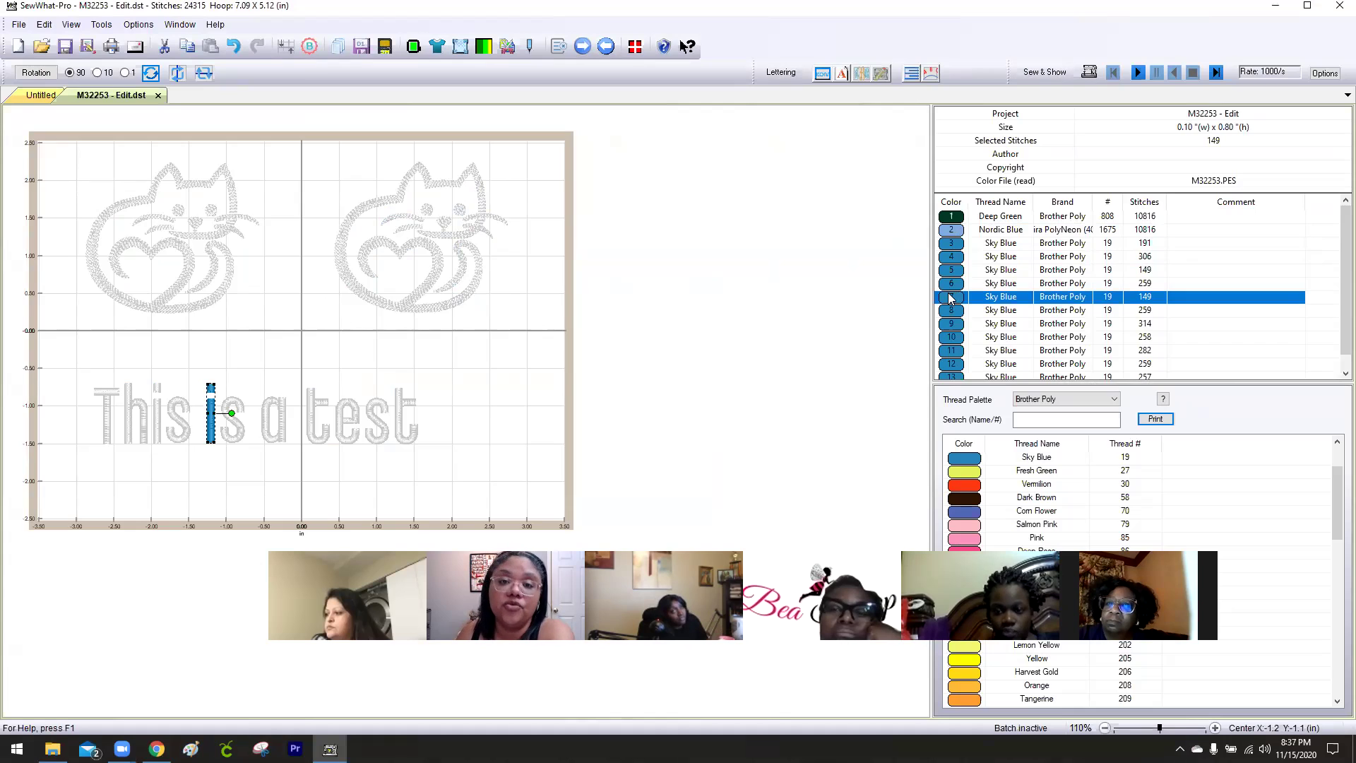
pyautogui.click(954, 217)
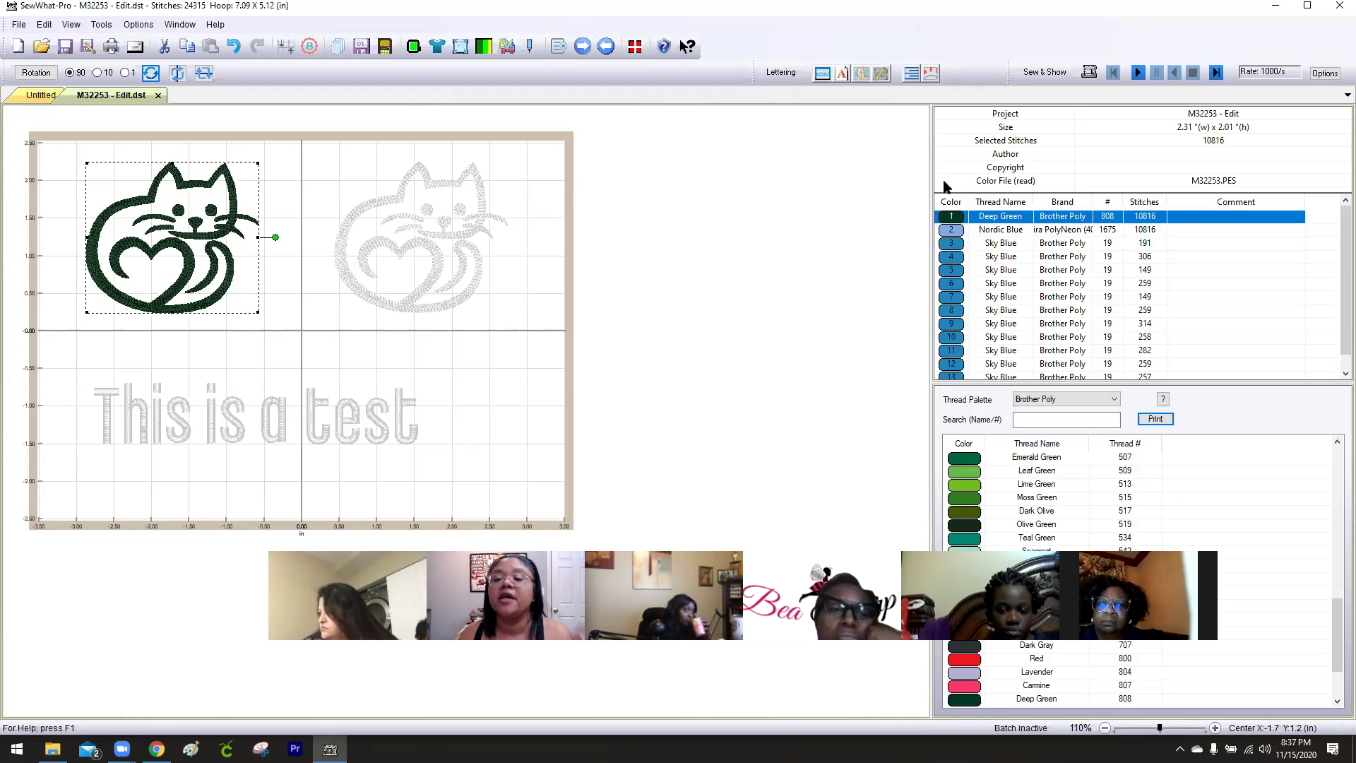
pyautogui.click(950, 228)
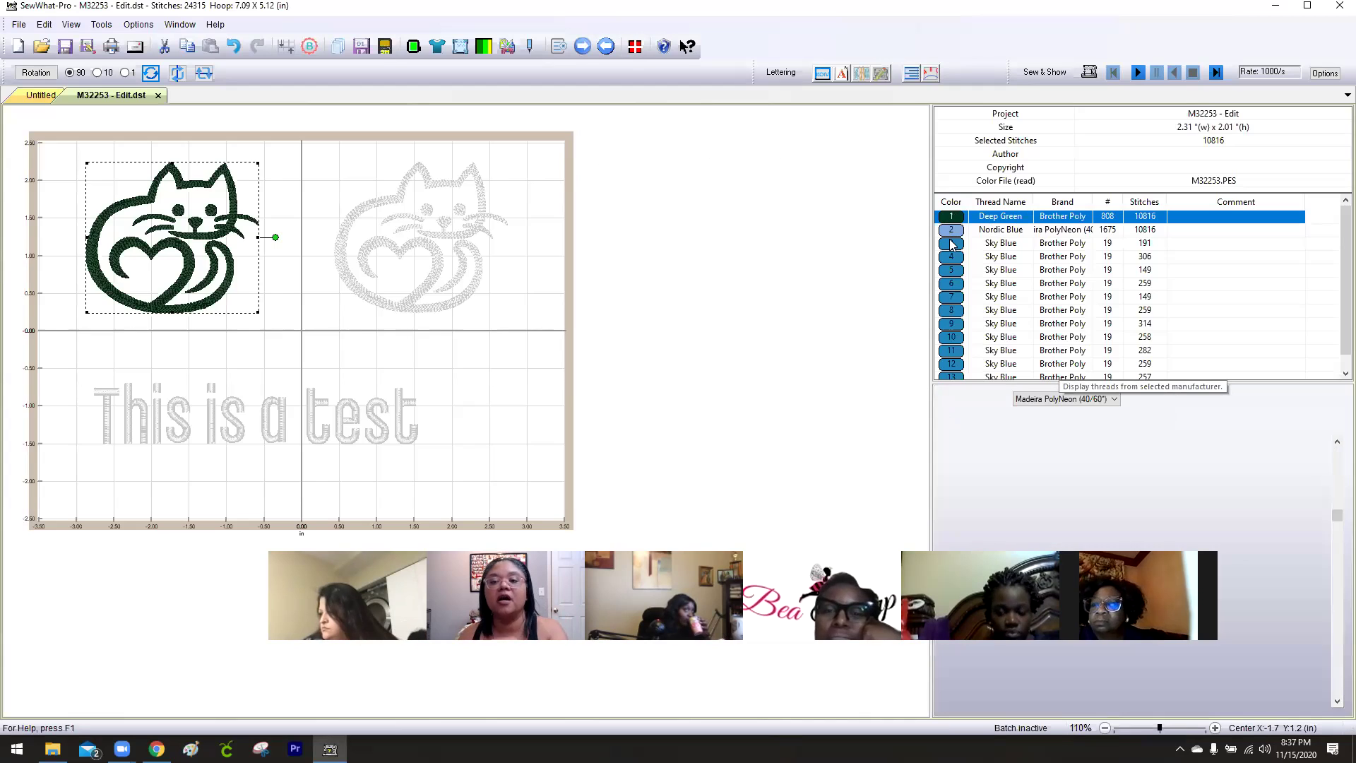
pyautogui.click(951, 243)
pyautogui.click(951, 258)
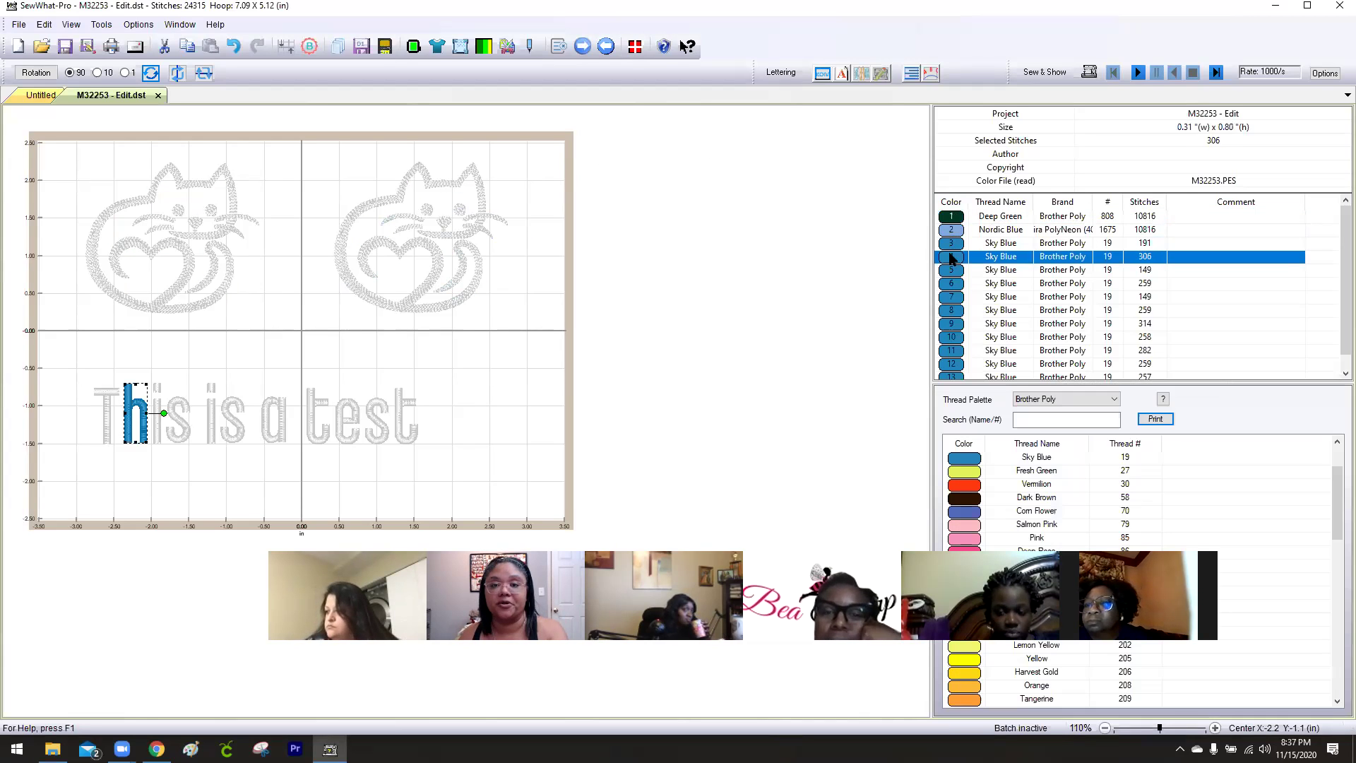
pyautogui.click(951, 277)
pyautogui.click(950, 284)
pyautogui.click(951, 297)
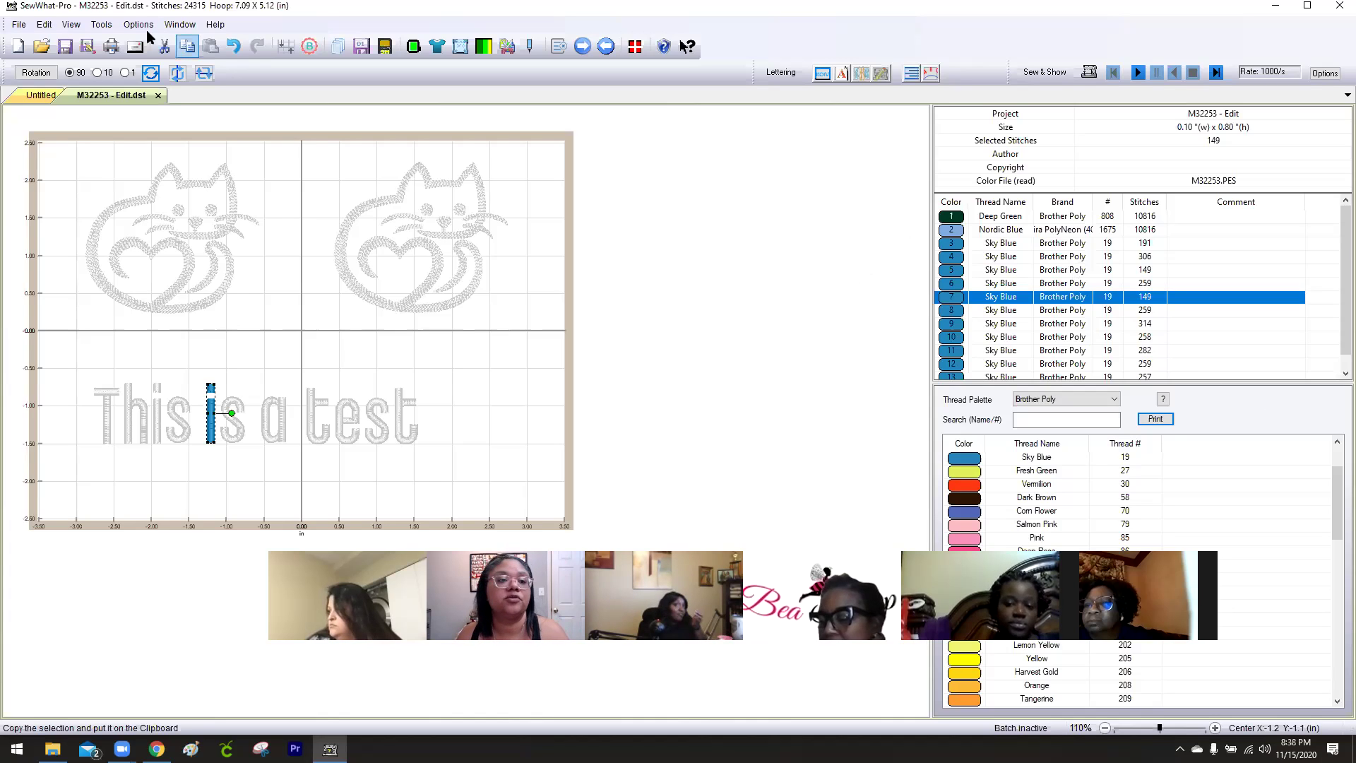
pyautogui.click(19, 24)
pyautogui.click(120, 159)
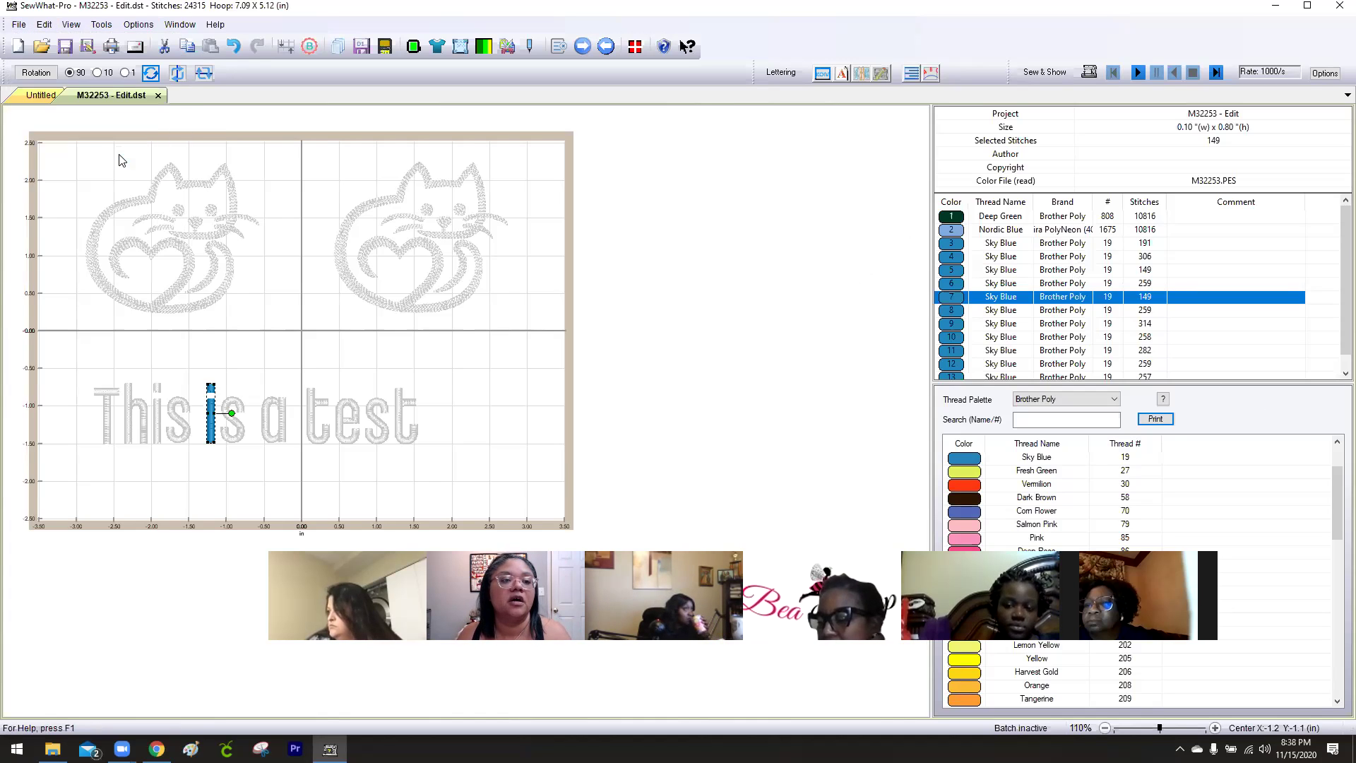
pyautogui.click(796, 464)
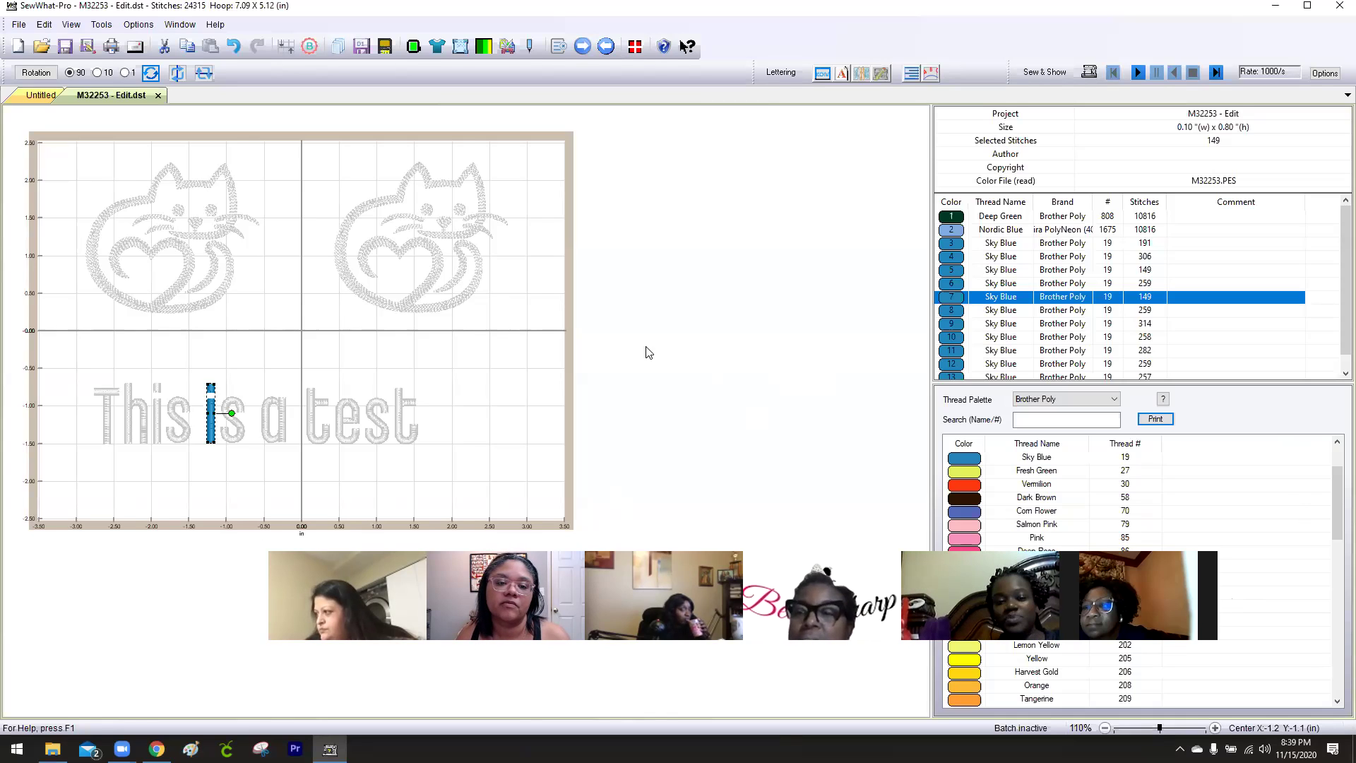
# Move the Nordic Blue cat over the Deep Green cat so it overlaps with a slight offset to the right.
pyautogui.click(402, 261)
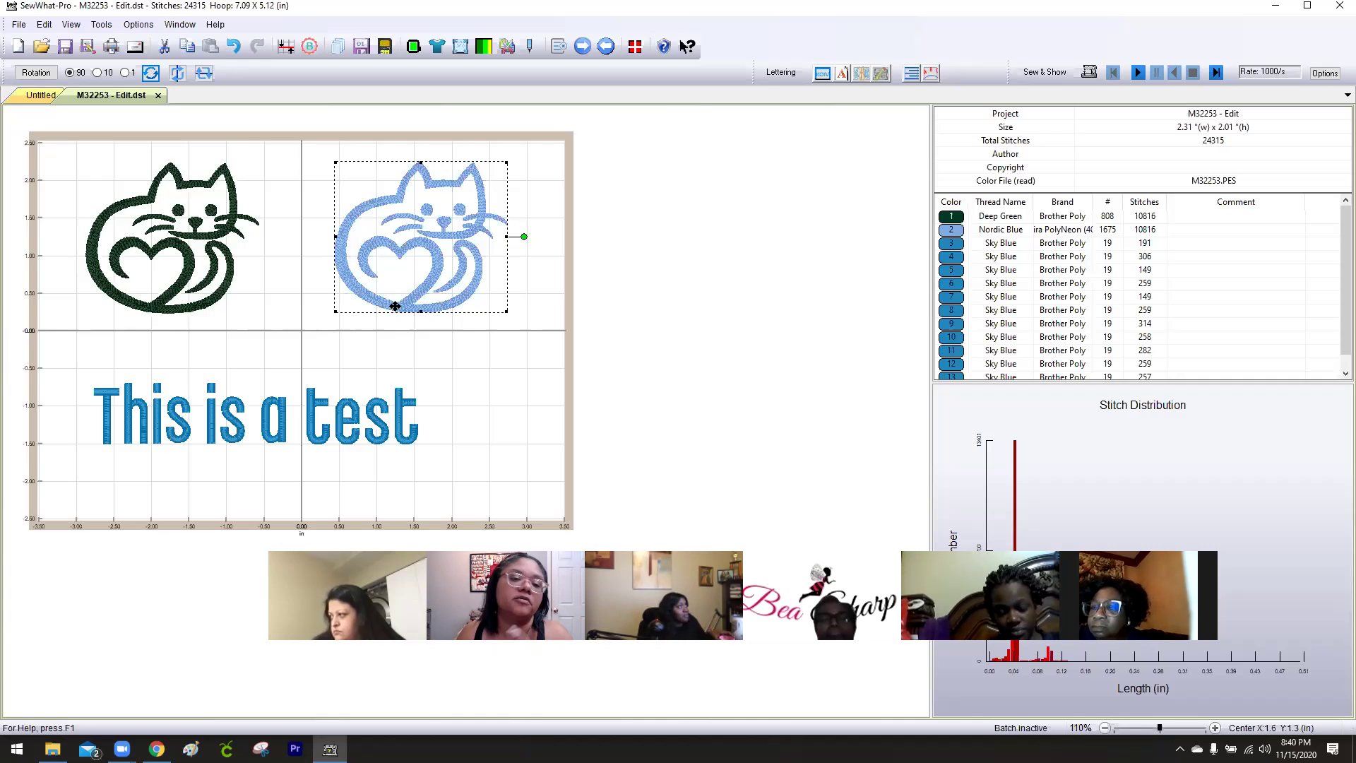
pyautogui.moveTo(164, 306); pyautogui.dragTo(149, 307)
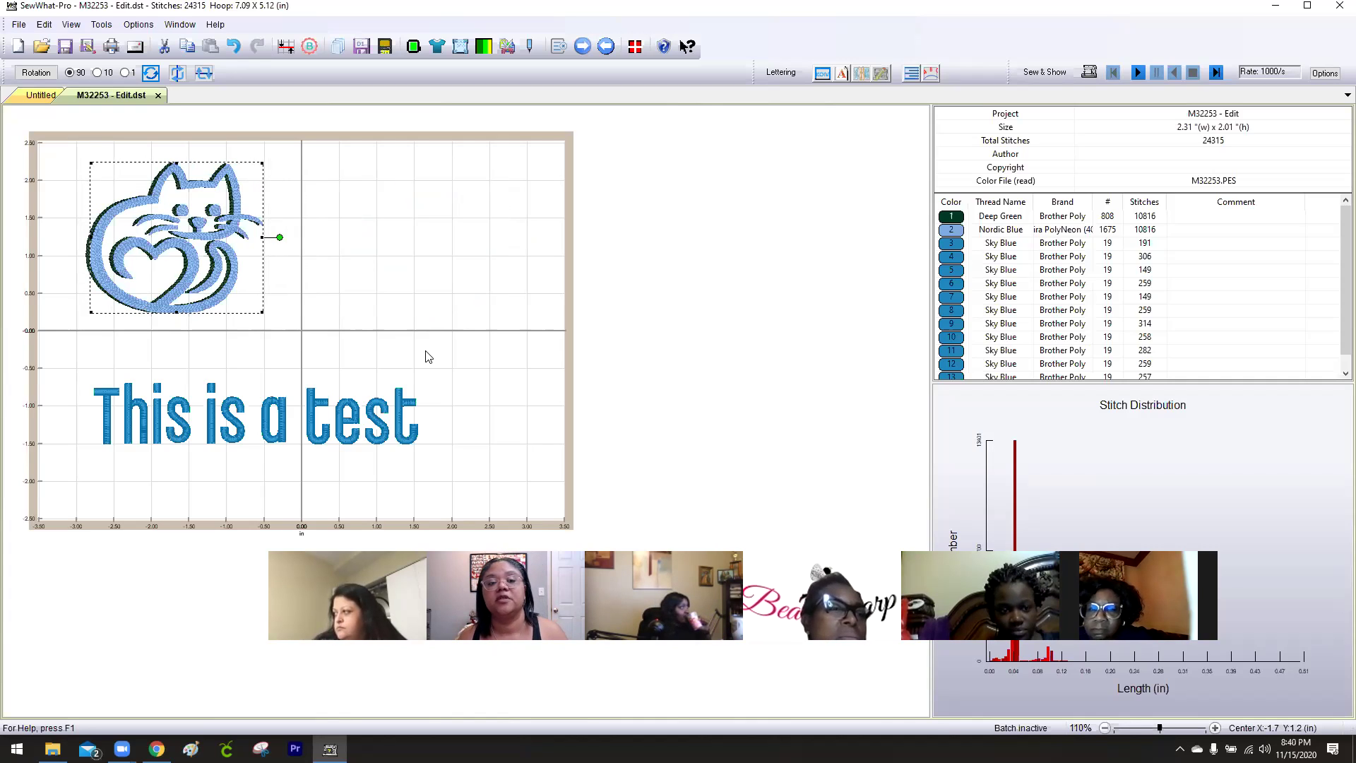
# Recolor the four letters of the word "test" with Deep Green 808 from the Brother Poly palette.
pyautogui.click(322, 430)
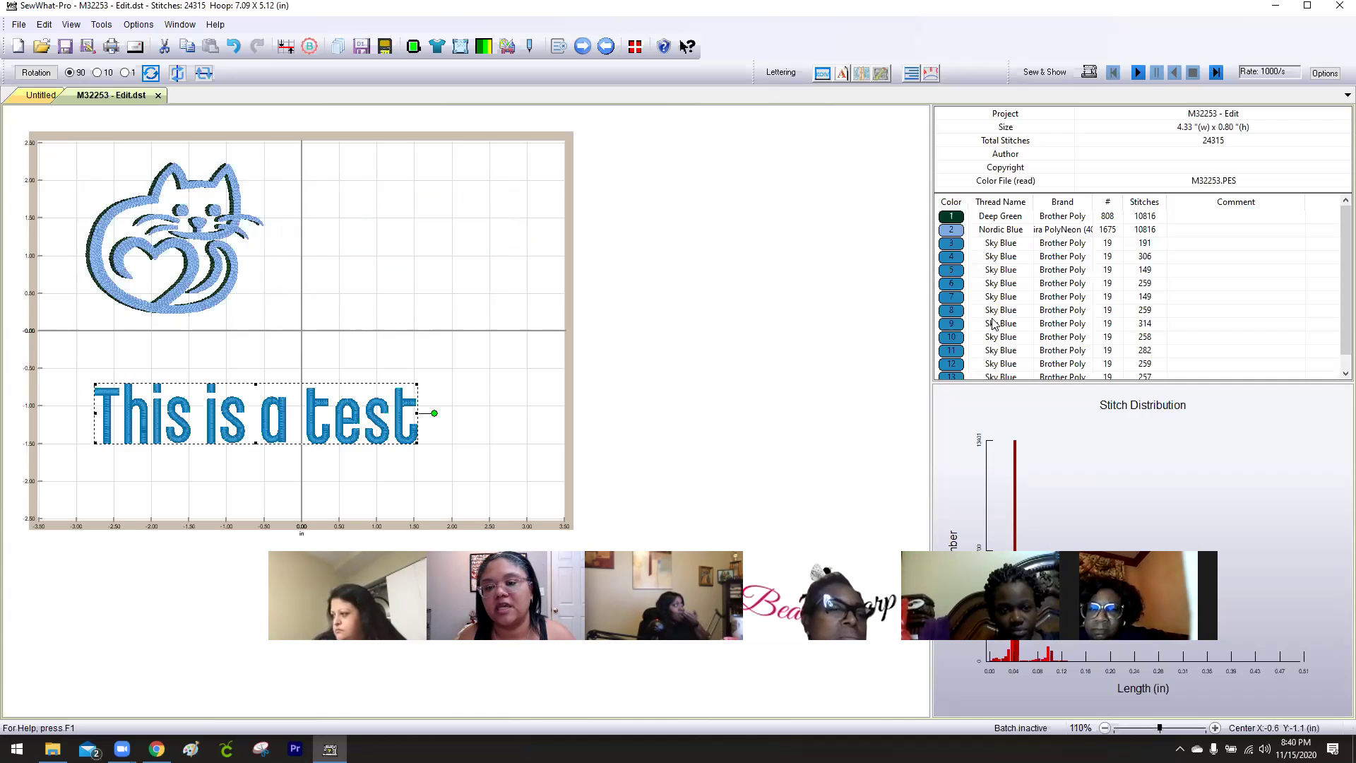
pyautogui.click(955, 339)
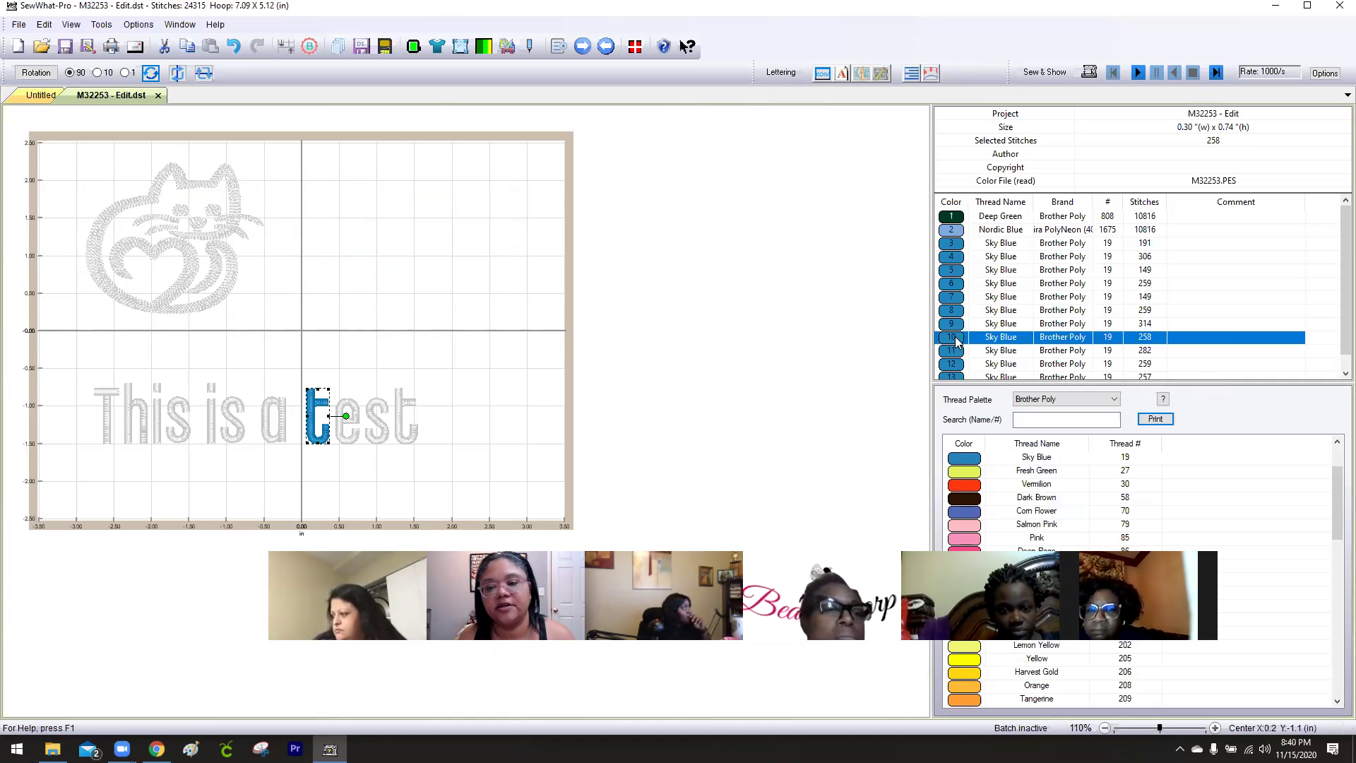
pyautogui.moveTo(955, 351); pyautogui.dragTo(952, 420)
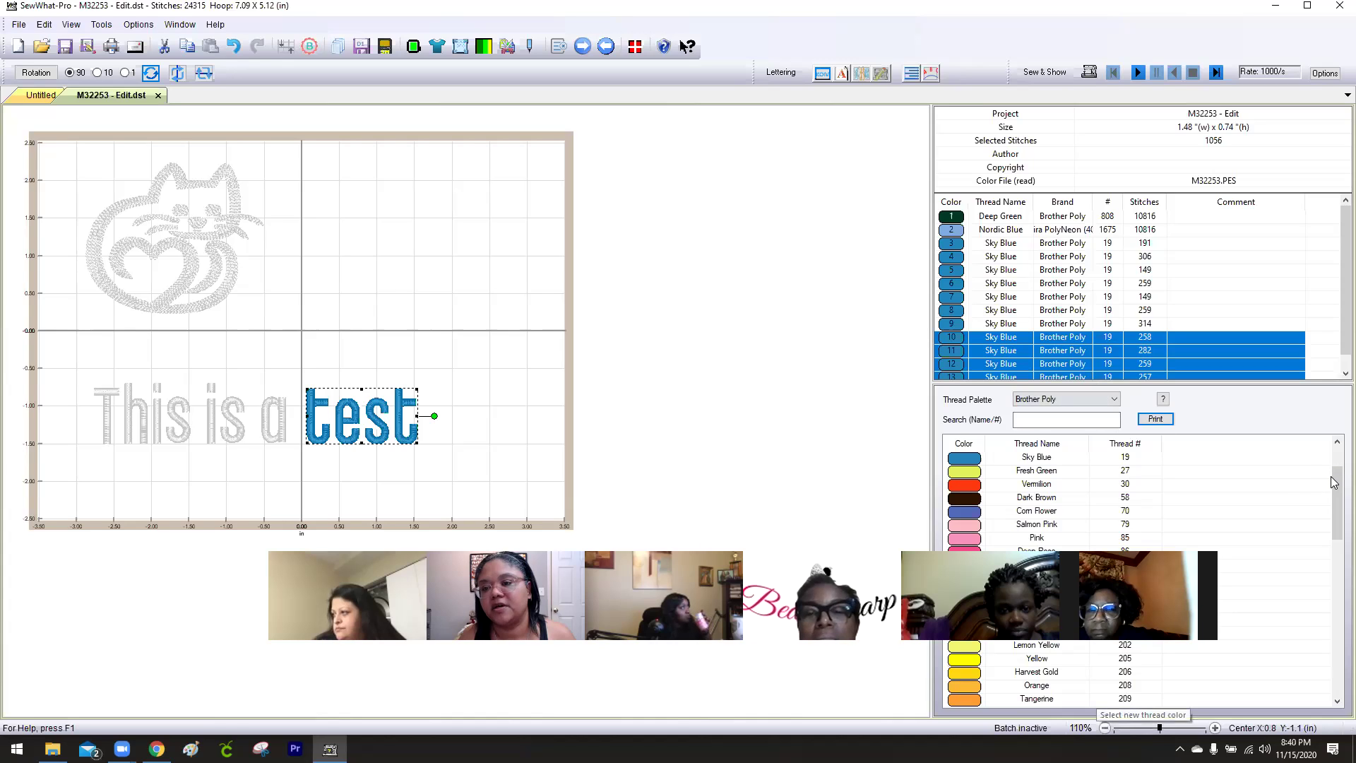
pyautogui.moveTo(1333, 484); pyautogui.dragTo(1335, 629)
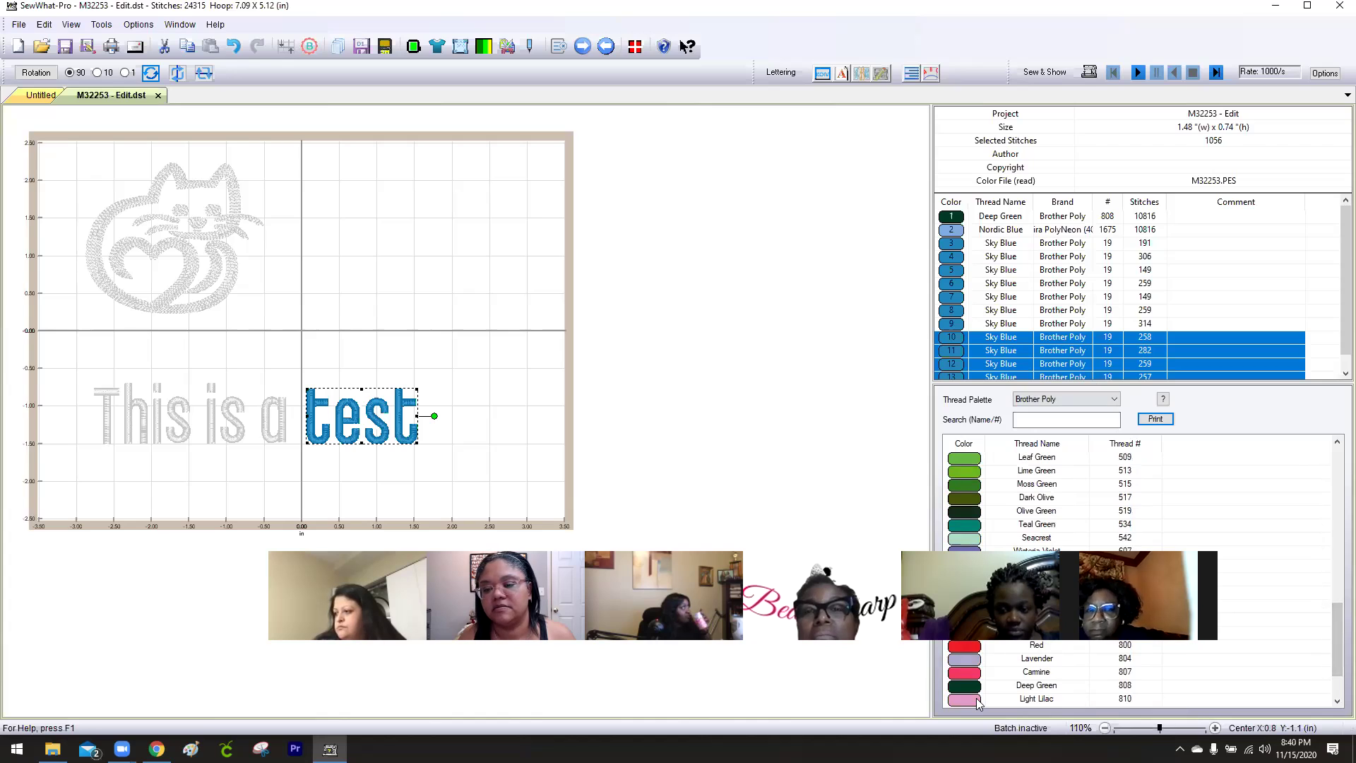
pyautogui.click(311, 349)
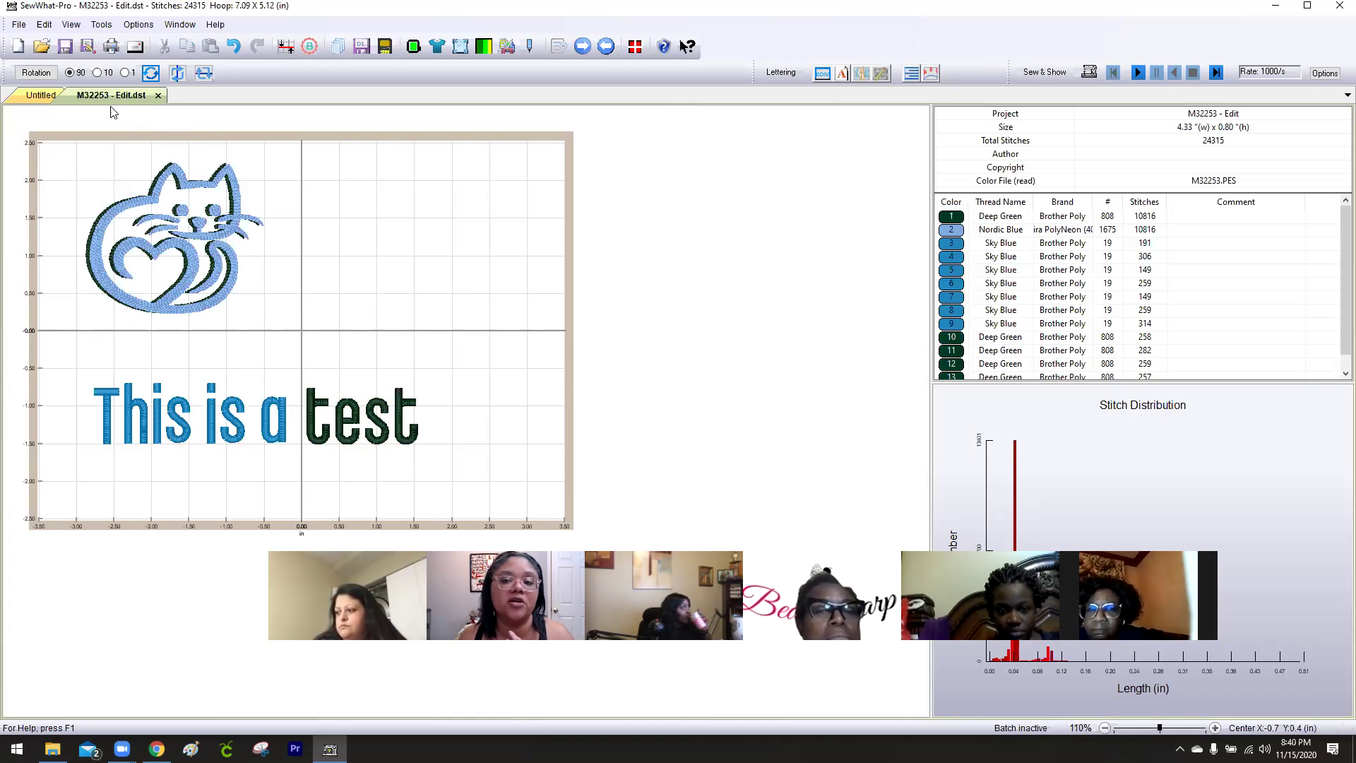
# Join all threads of the same color across the whole design and select the Deep Green thread to examine its parts.
pyautogui.click(21, 25)
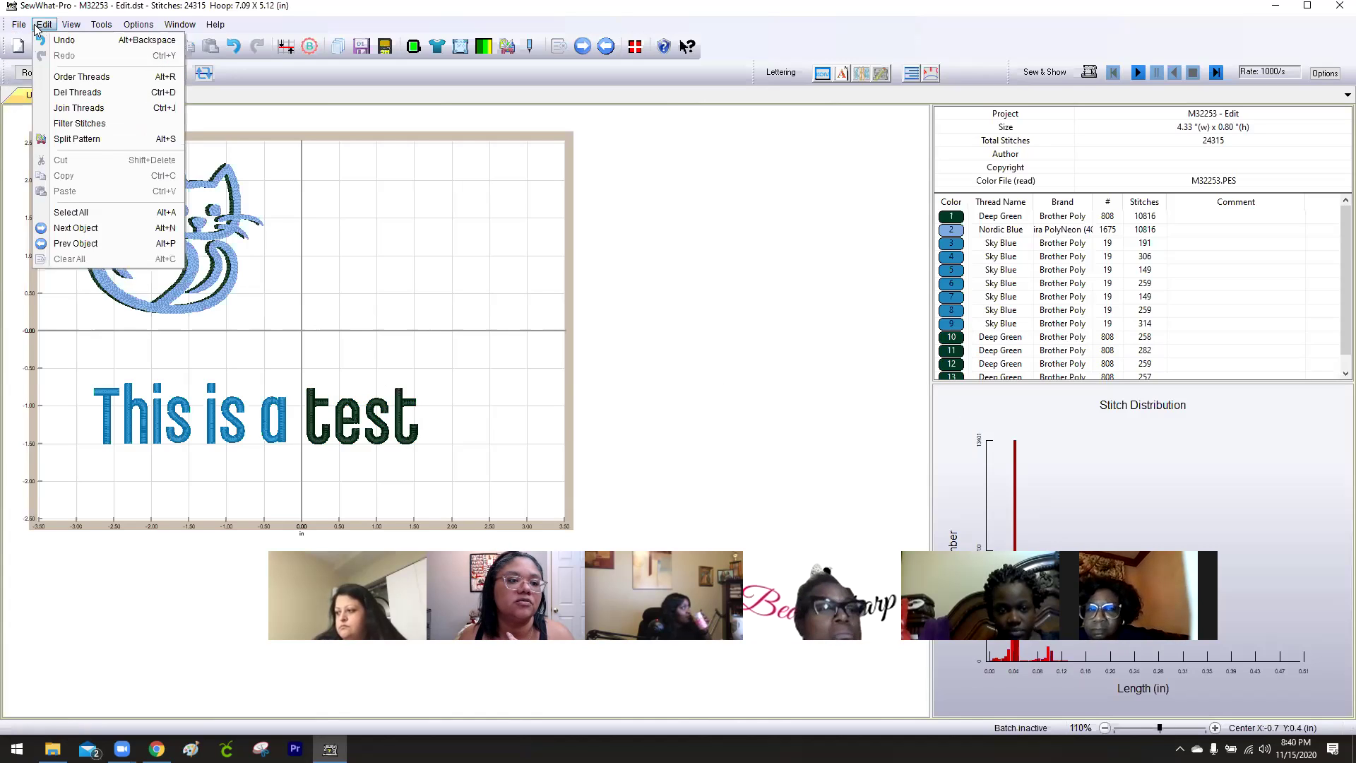
pyautogui.click(79, 108)
pyautogui.click(585, 363)
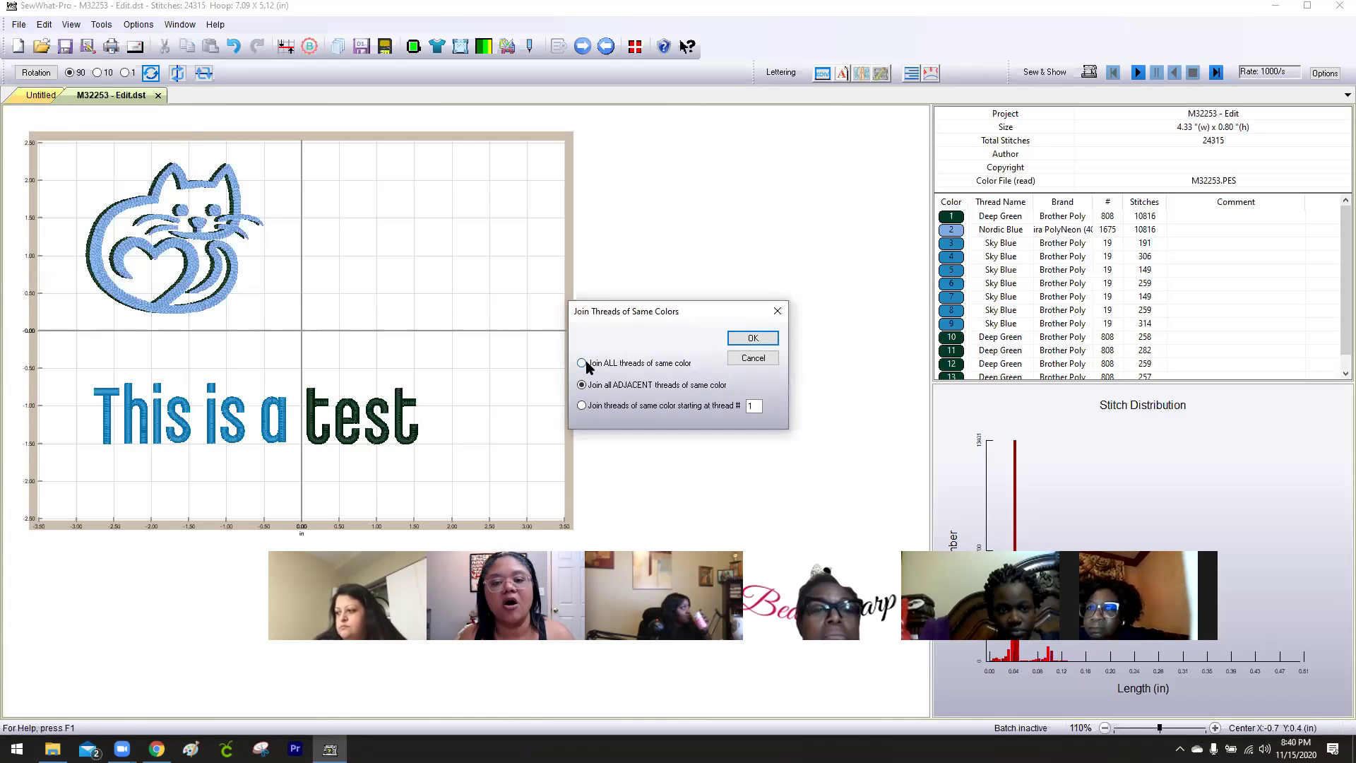
pyautogui.click(766, 339)
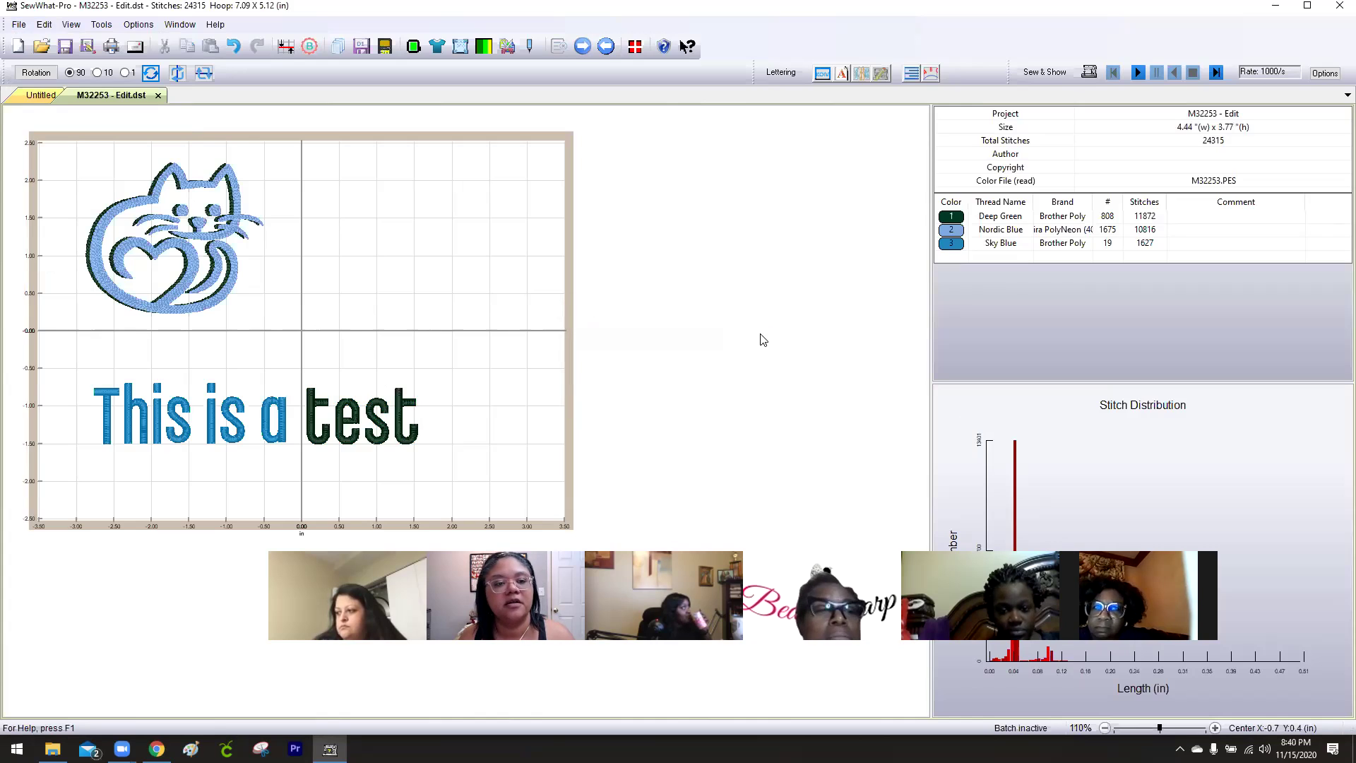
pyautogui.click(950, 219)
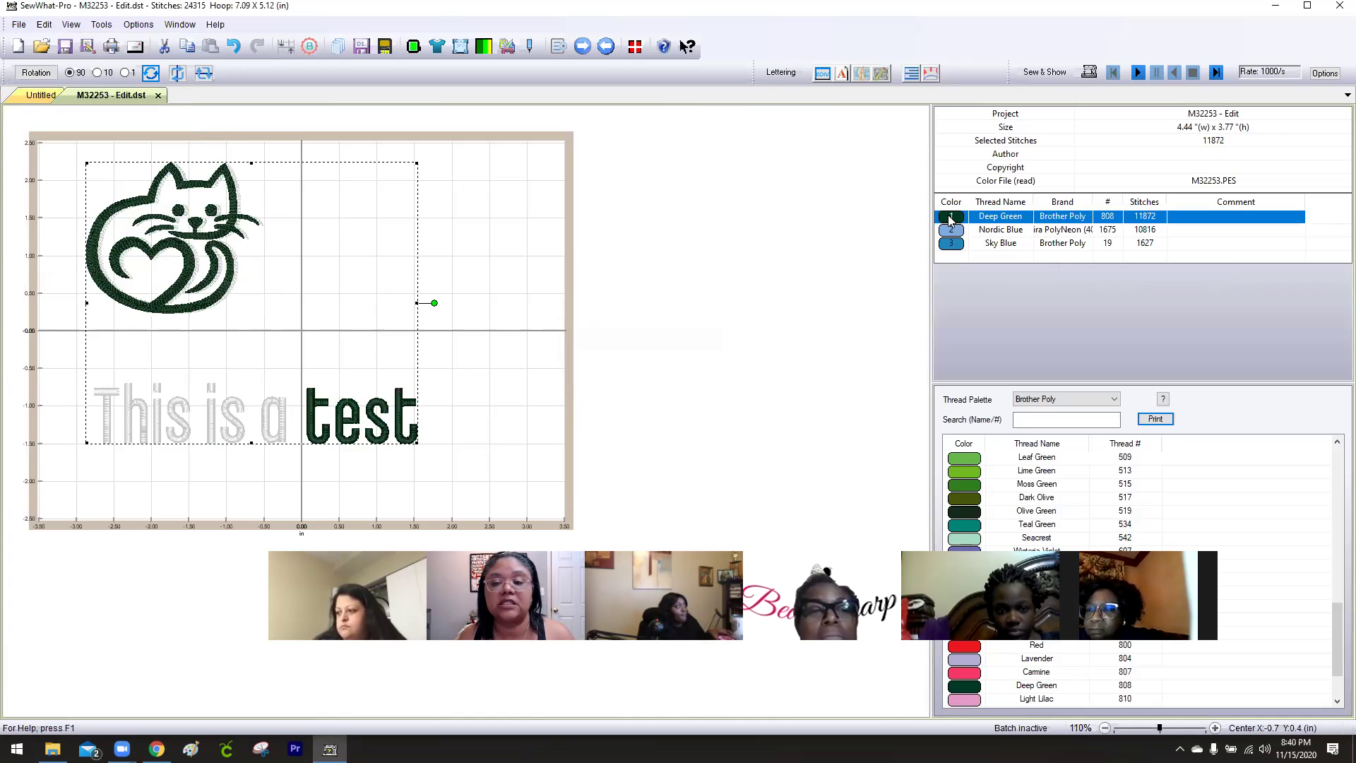
# Move the Deep Green thread to the end of the stitching order and return it to first position.
pyautogui.moveTo(953, 246); pyautogui.dragTo(952, 248)
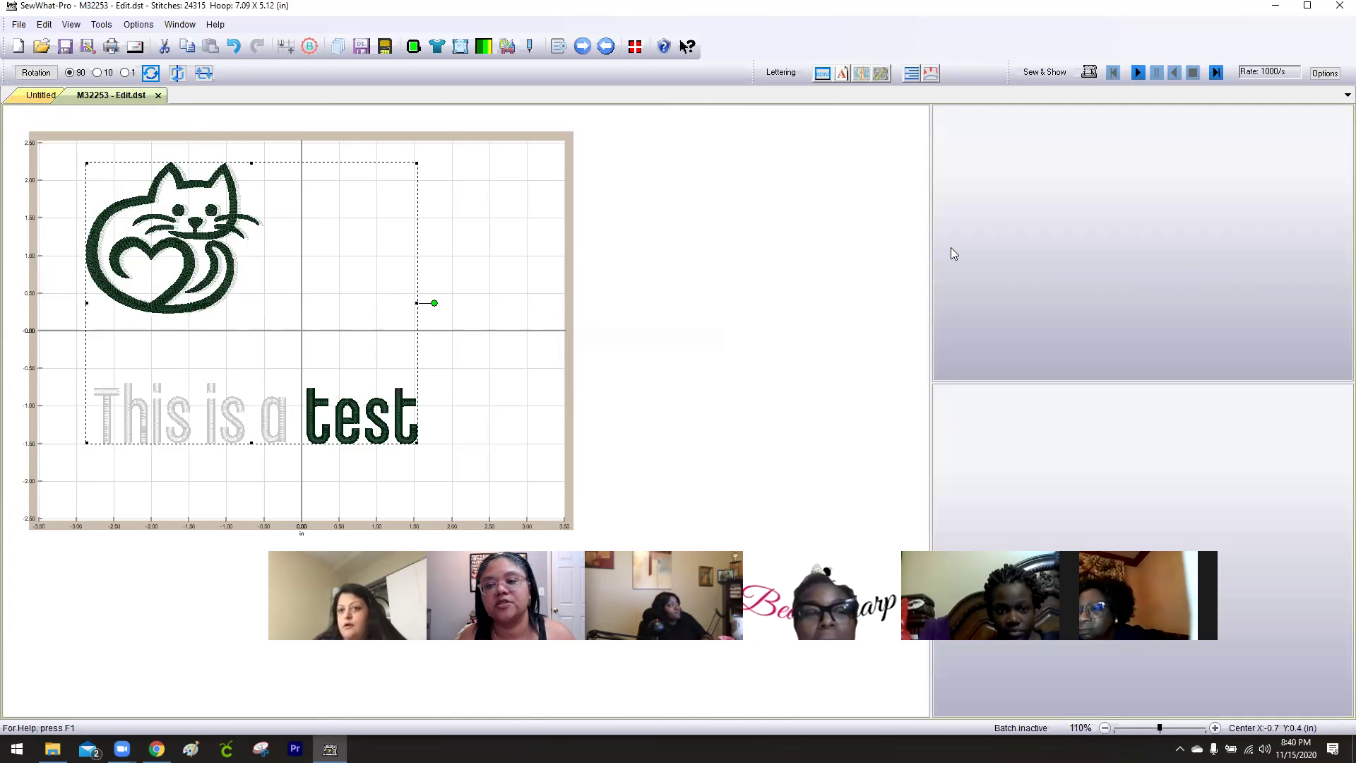
pyautogui.click(691, 215)
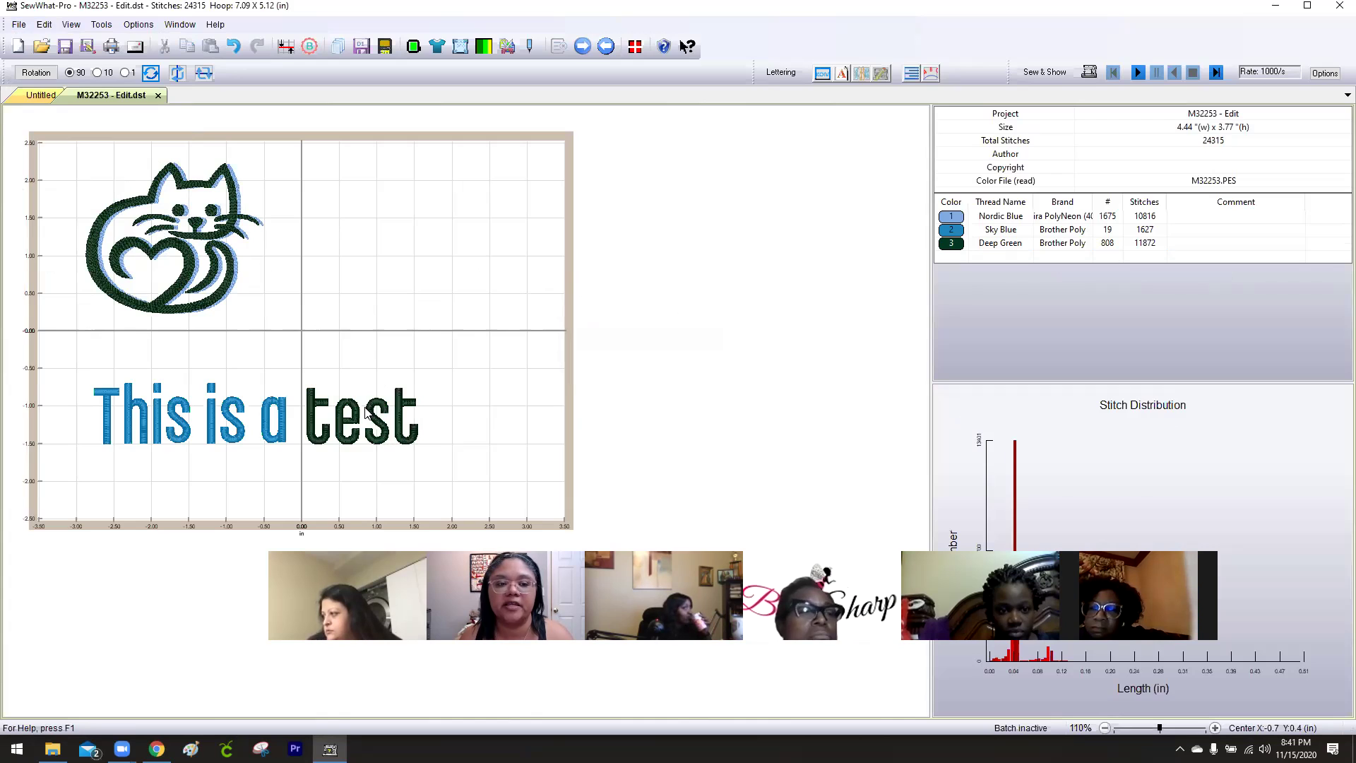
pyautogui.click(950, 244)
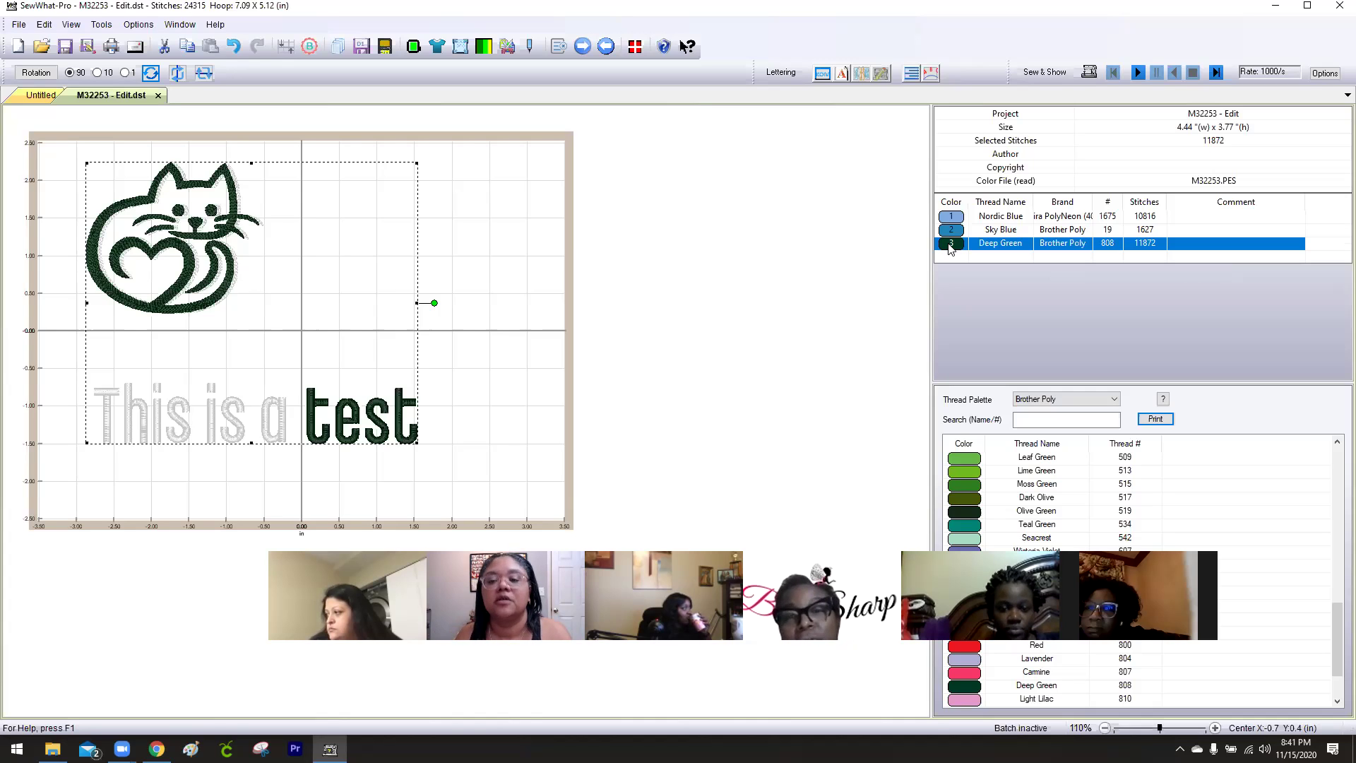
pyautogui.click(951, 216)
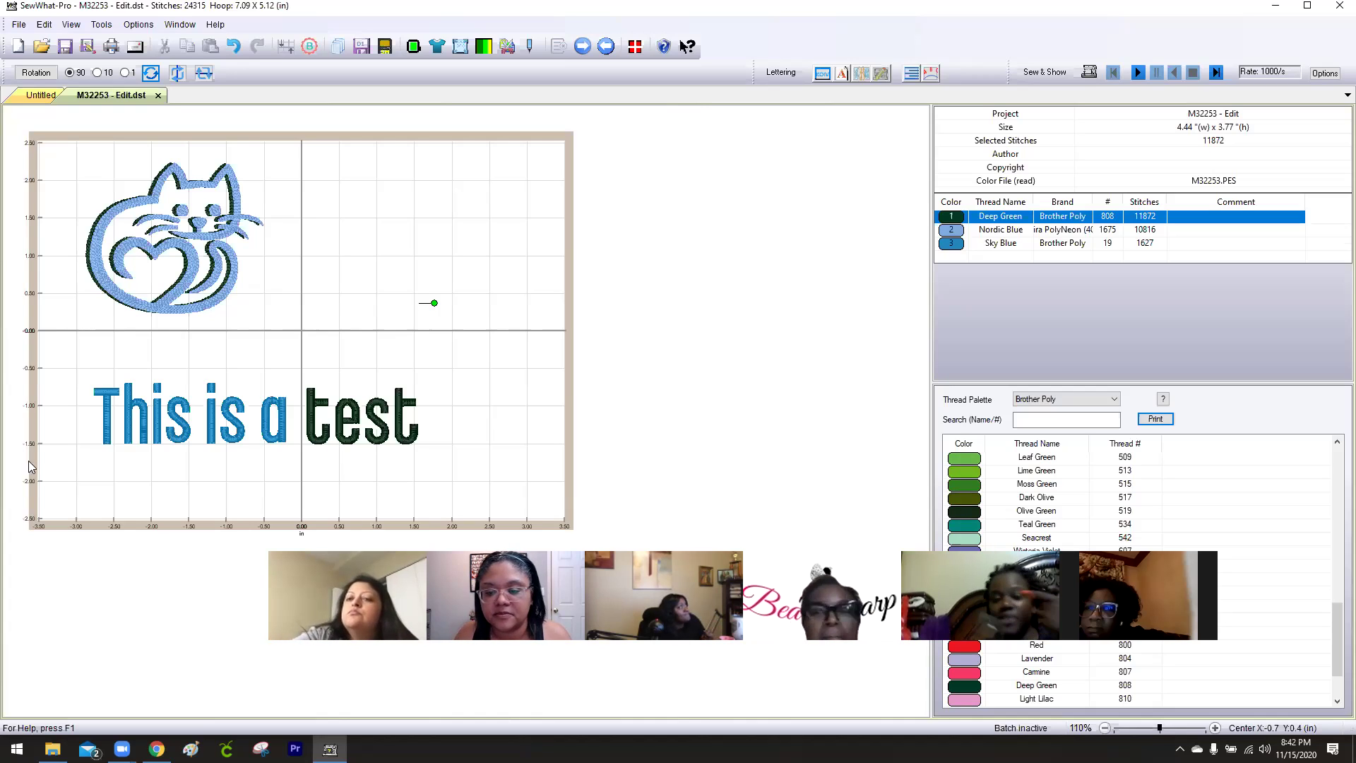
pyautogui.click(937, 535)
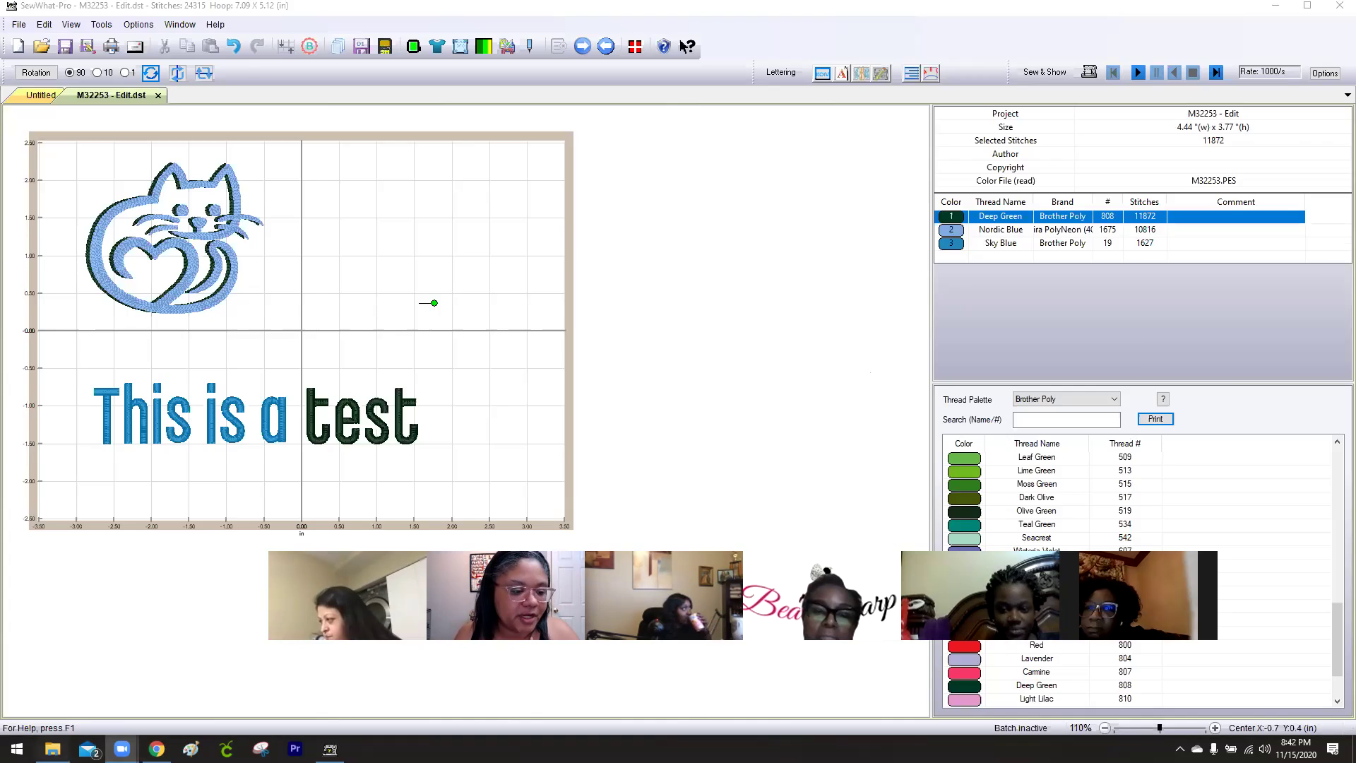
# Switch to File Explorer and move the zipped StitchtopiaJuniper.pes file from Downloads to the Desktop folder.
pyautogui.click(52, 748)
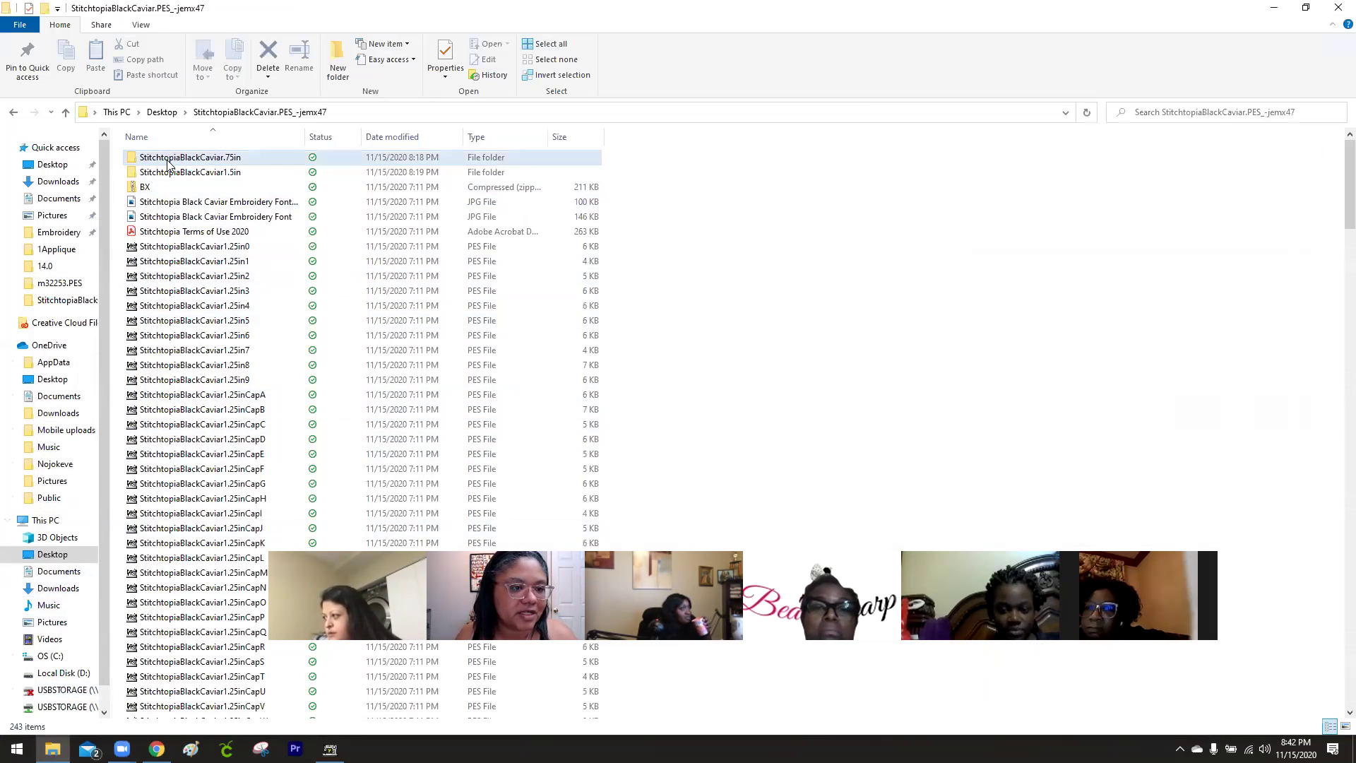
pyautogui.click(57, 182)
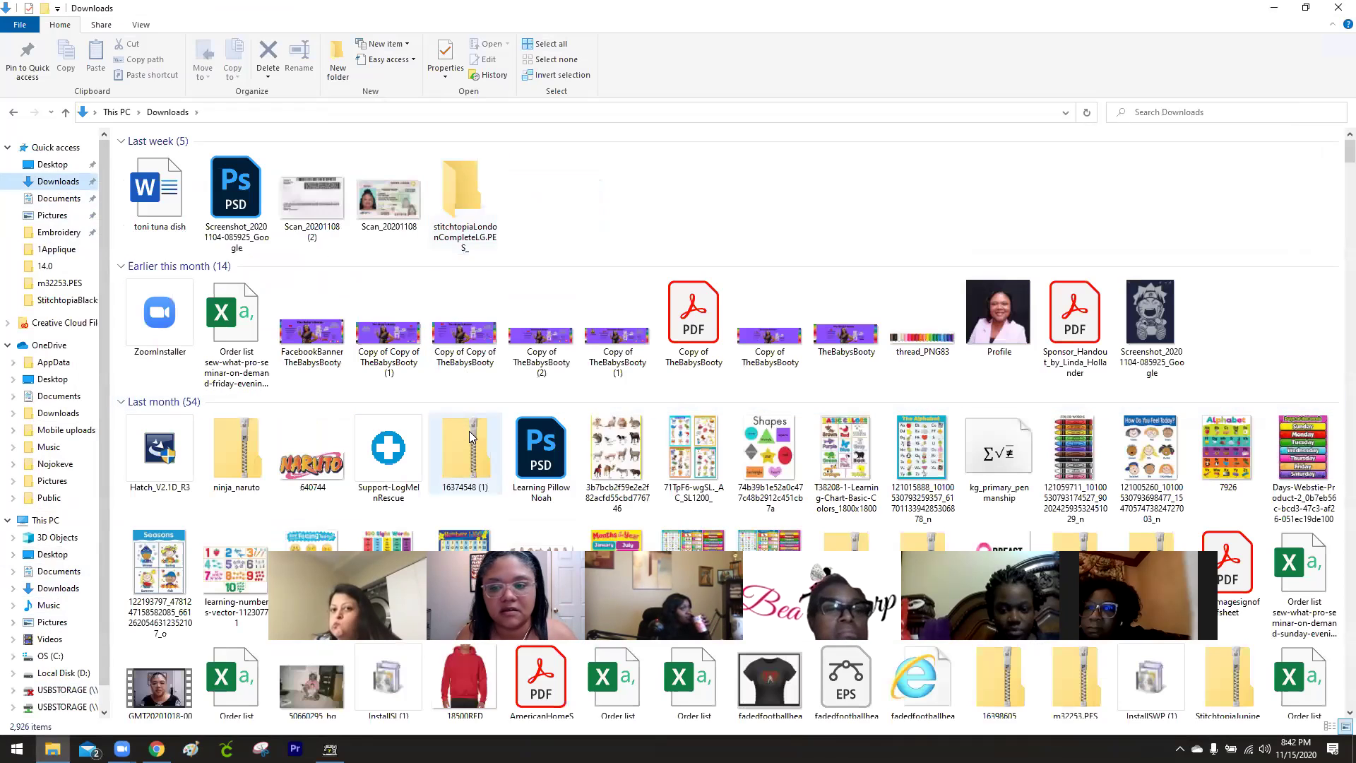
pyautogui.scroll(-5, 846, 397)
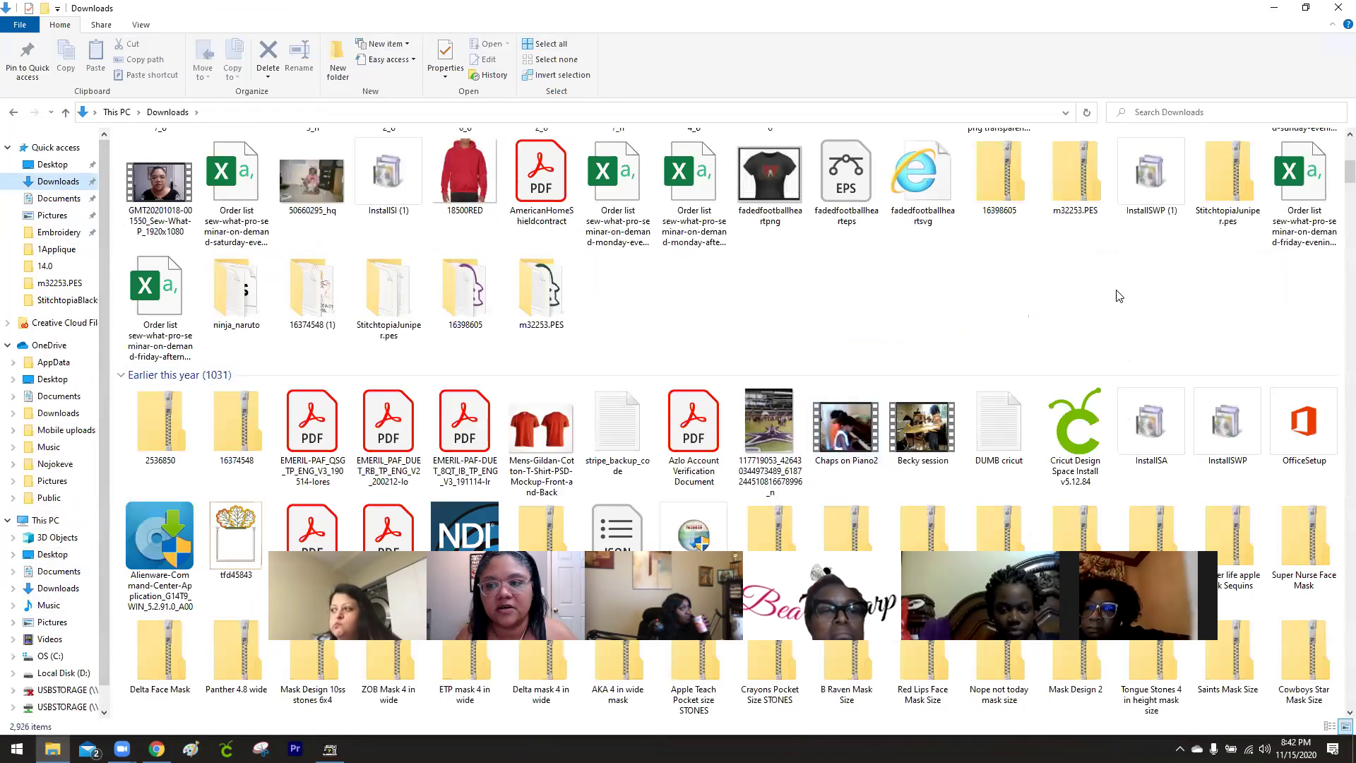
pyautogui.click(1211, 185)
pyautogui.rightClick(1211, 185)
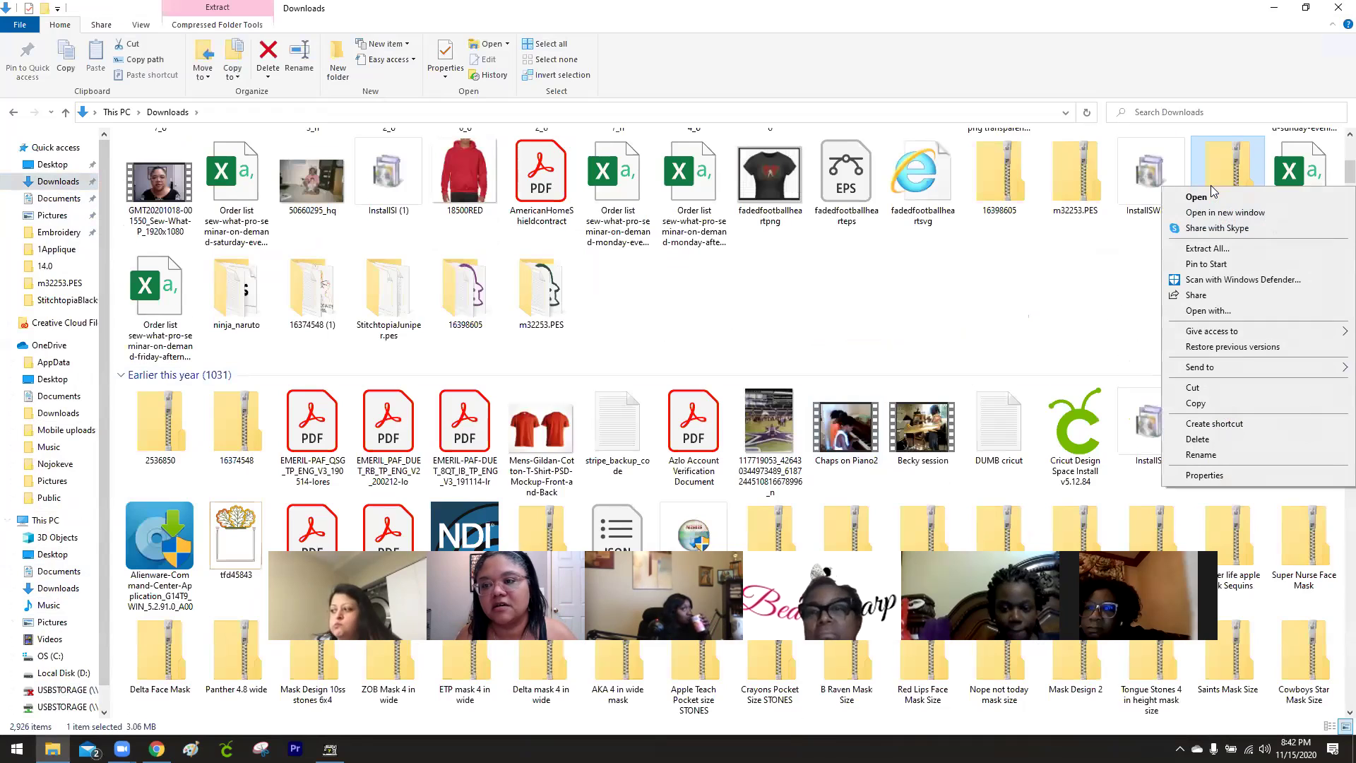
pyautogui.moveTo(1219, 165); pyautogui.dragTo(1204, 177)
pyautogui.moveTo(305, 261); pyautogui.dragTo(76, 168)
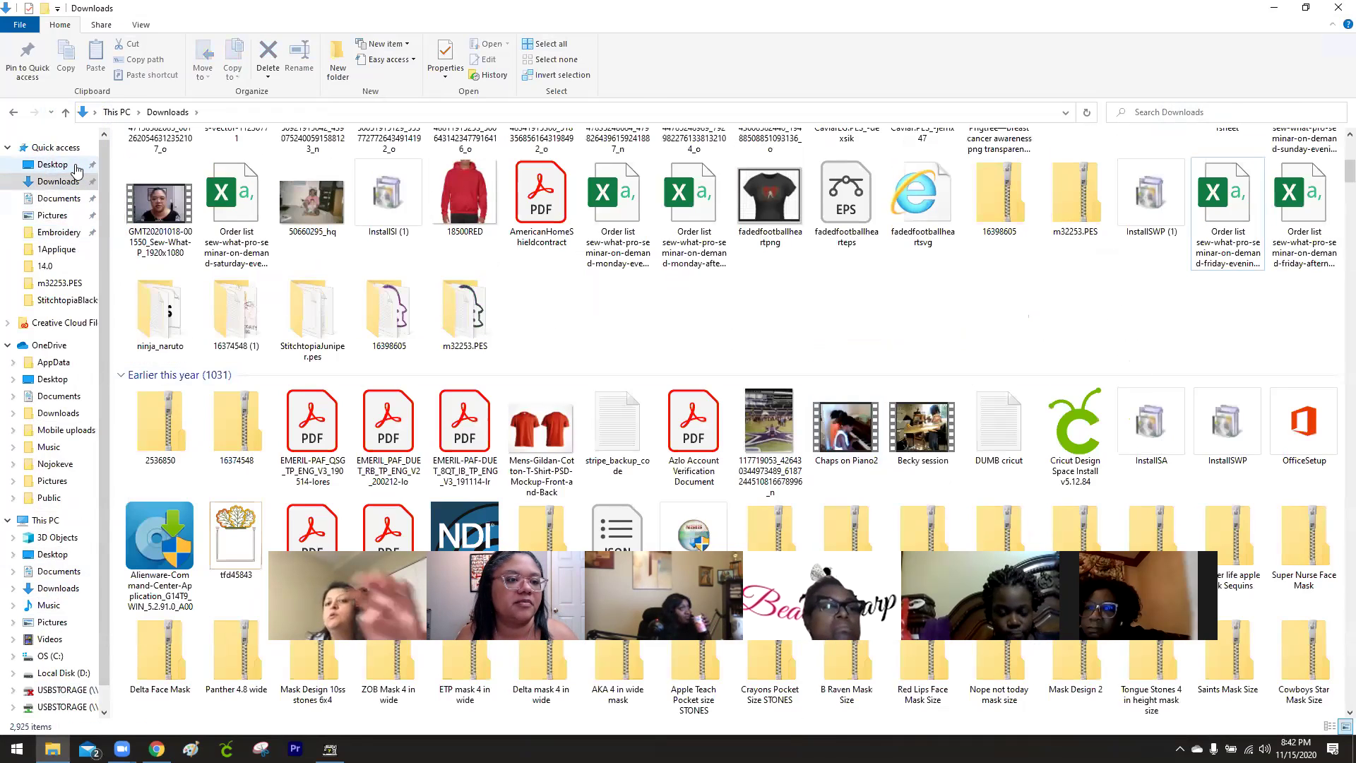
# Open the Desktop folder and compare the unzipped StitchtopiaJuniper.pes folder with the zipped file of the same name.
pyautogui.click(75, 164)
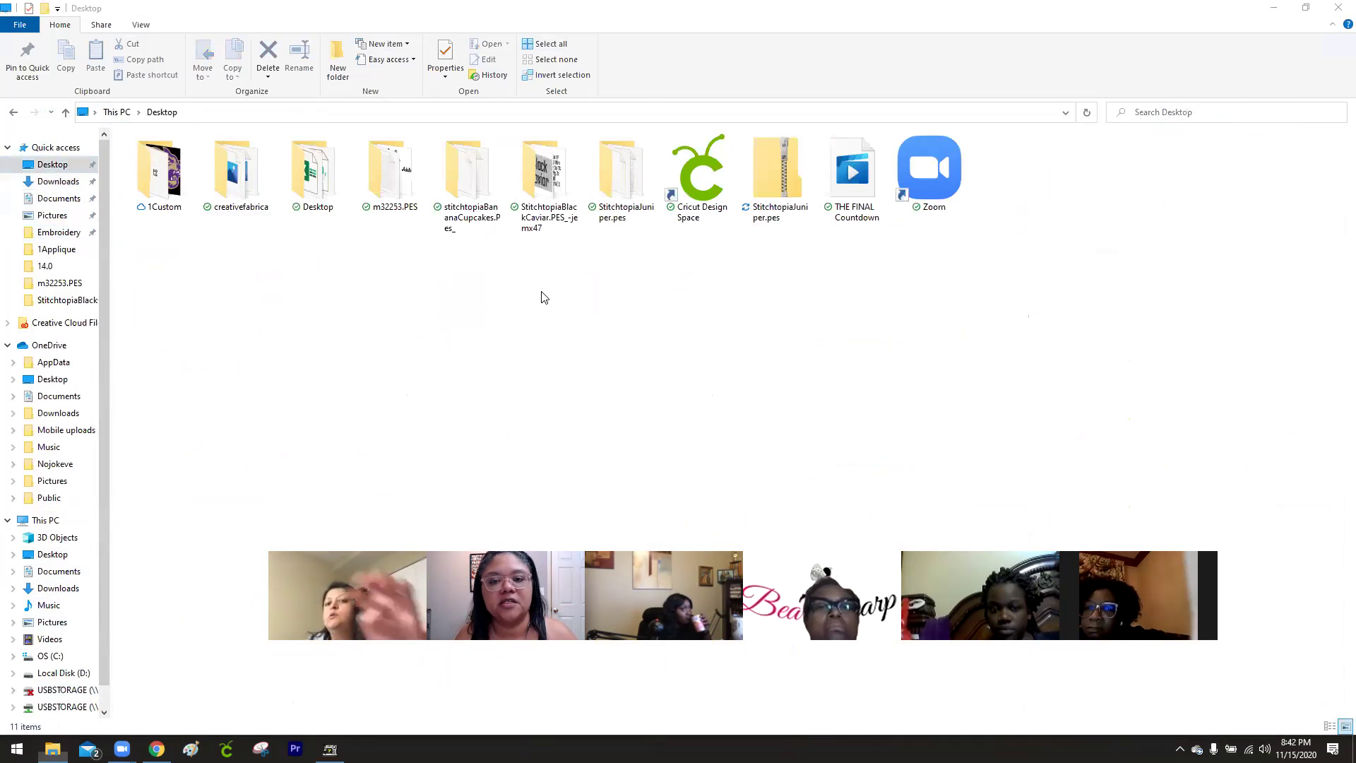
pyautogui.click(602, 223)
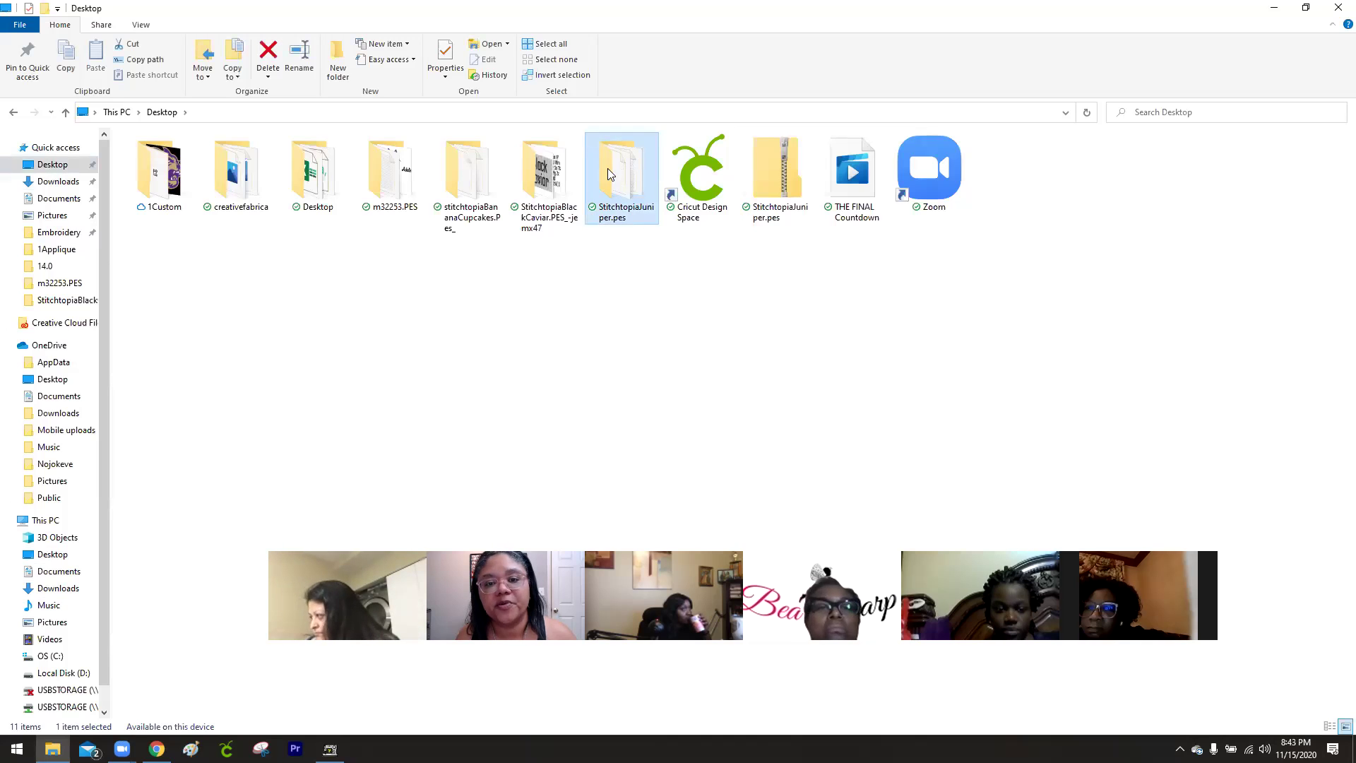
pyautogui.click(781, 170)
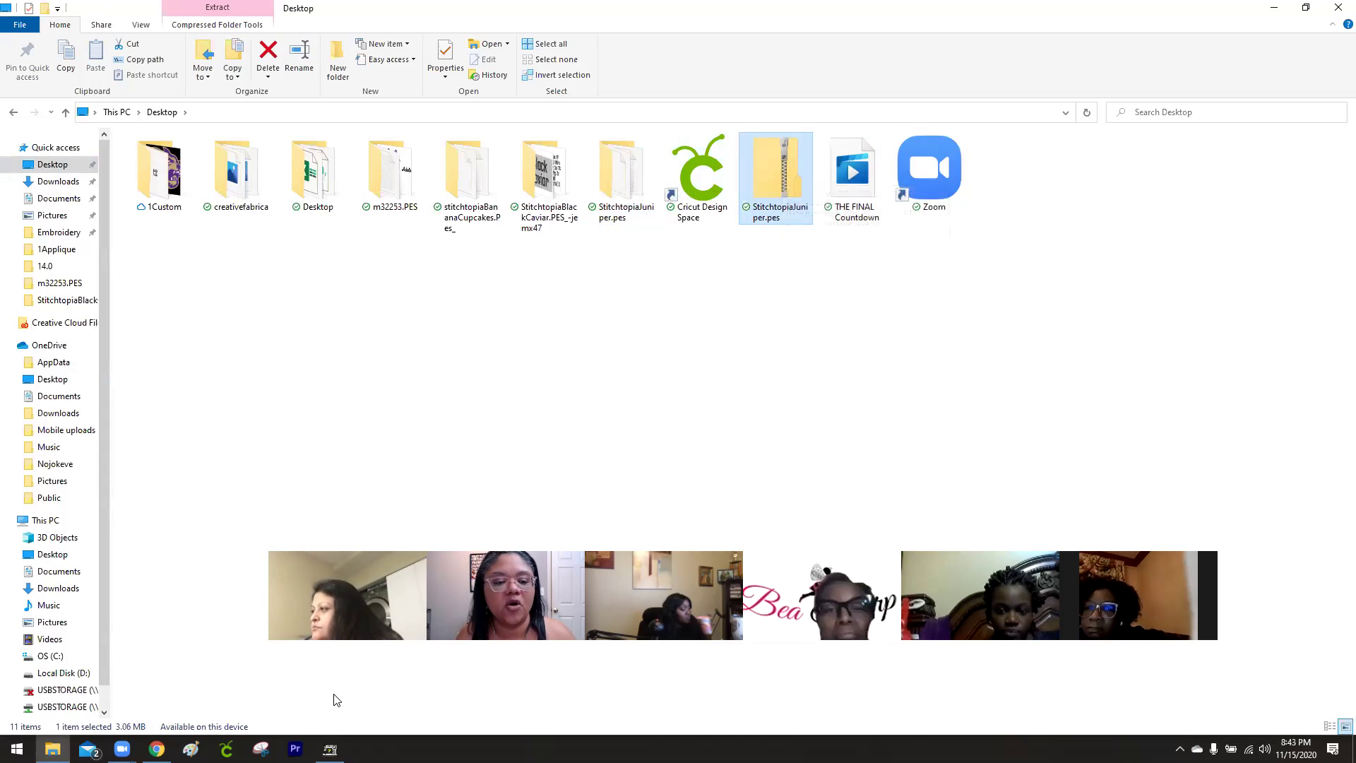
# Switch to SewWhat-Pro, browse the StitchtopiaJuniper.pes folder on the Desktop for embroidery files, and close the dialog without opening any.
pyautogui.click(327, 659)
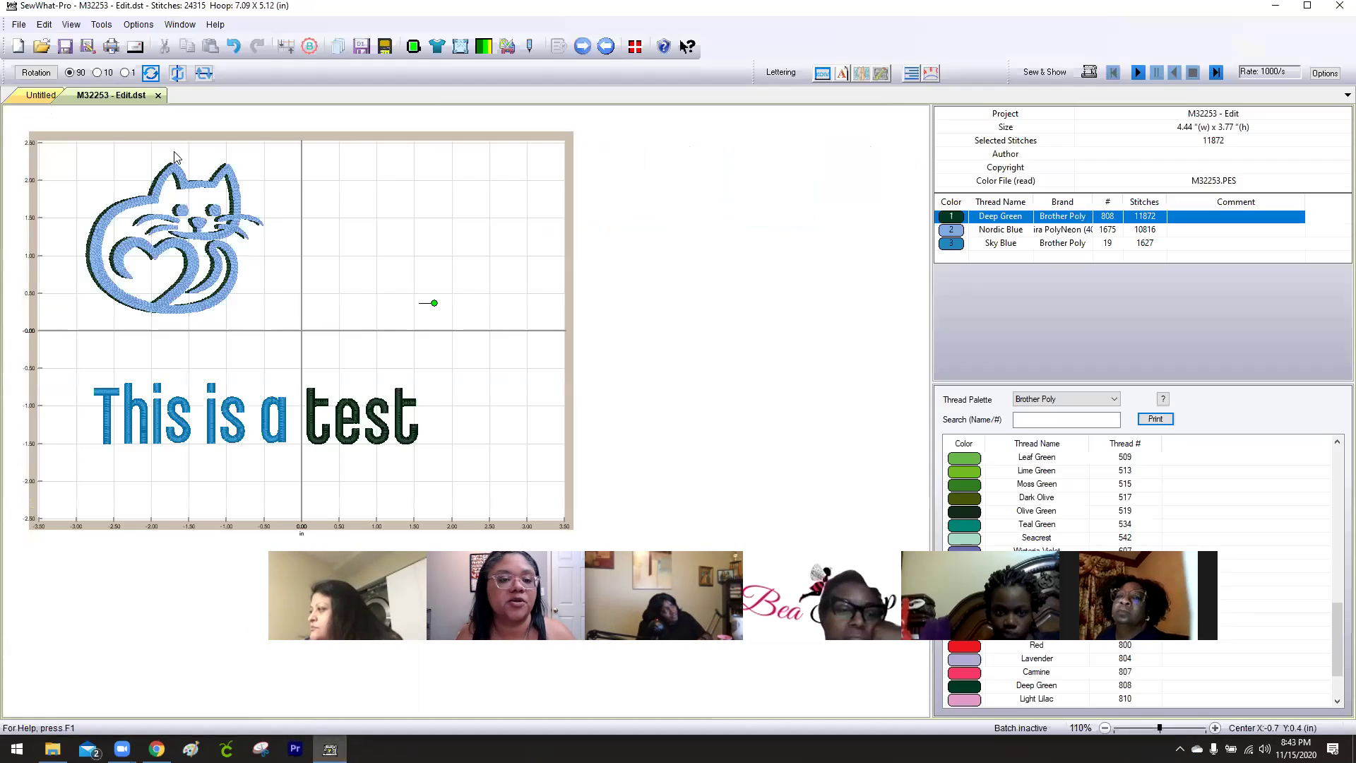
pyautogui.click(19, 24)
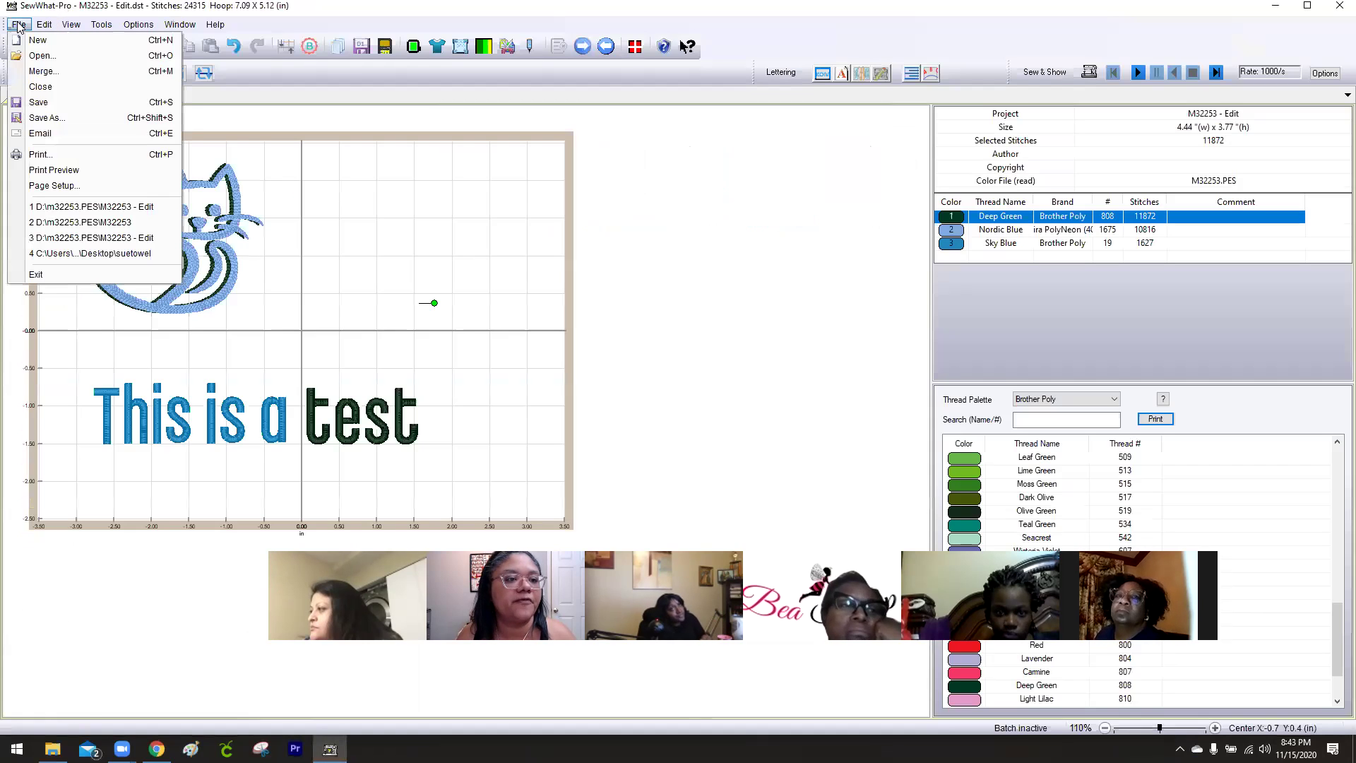
pyautogui.click(32, 56)
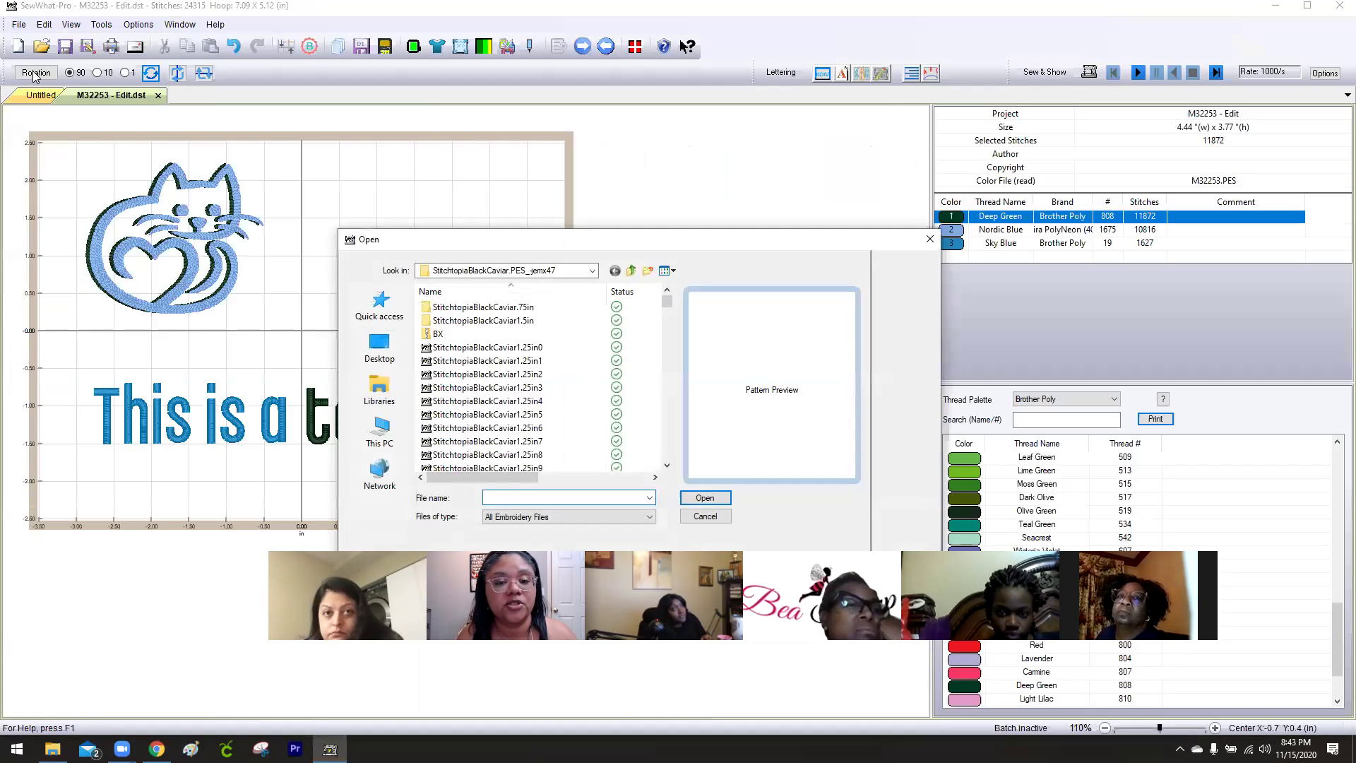
pyautogui.moveTo(544, 242); pyautogui.dragTo(762, 156)
pyautogui.click(597, 261)
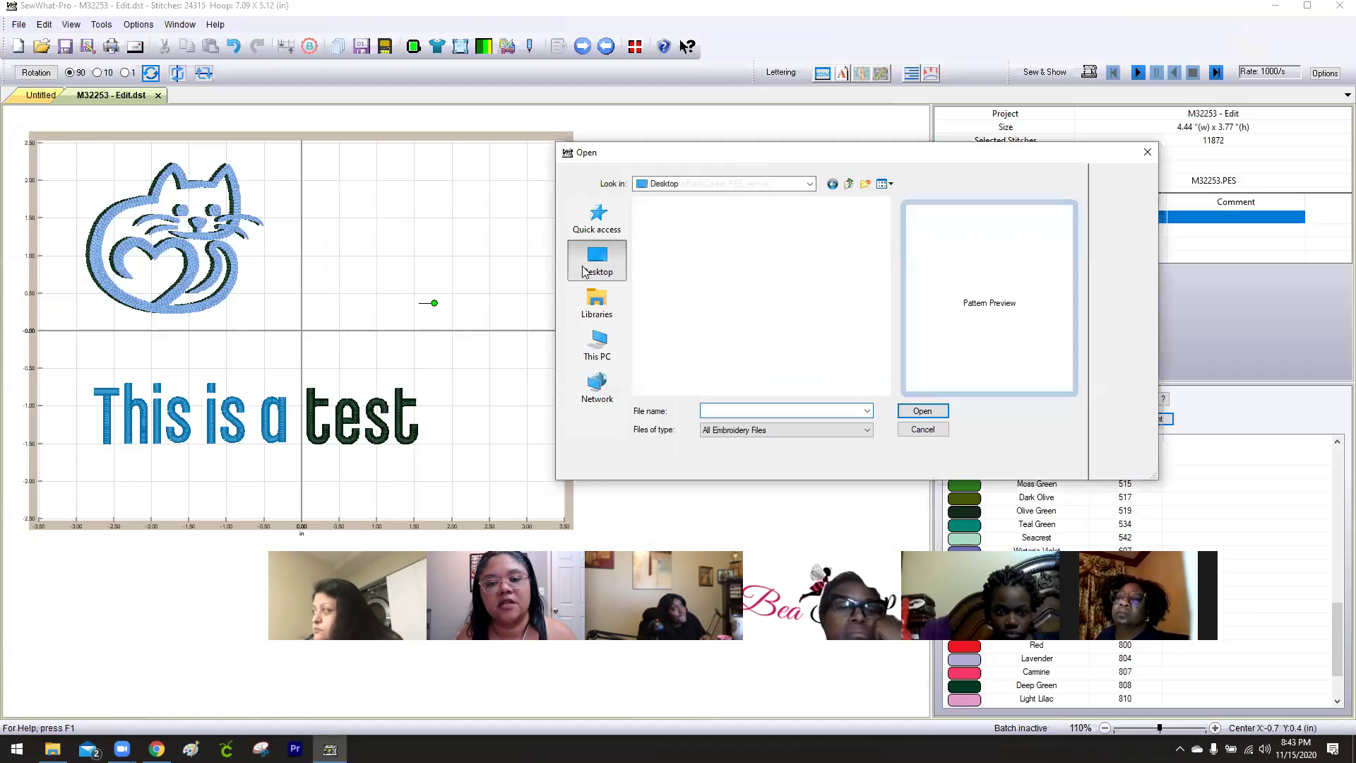
pyautogui.moveTo(876, 317); pyautogui.dragTo(882, 349)
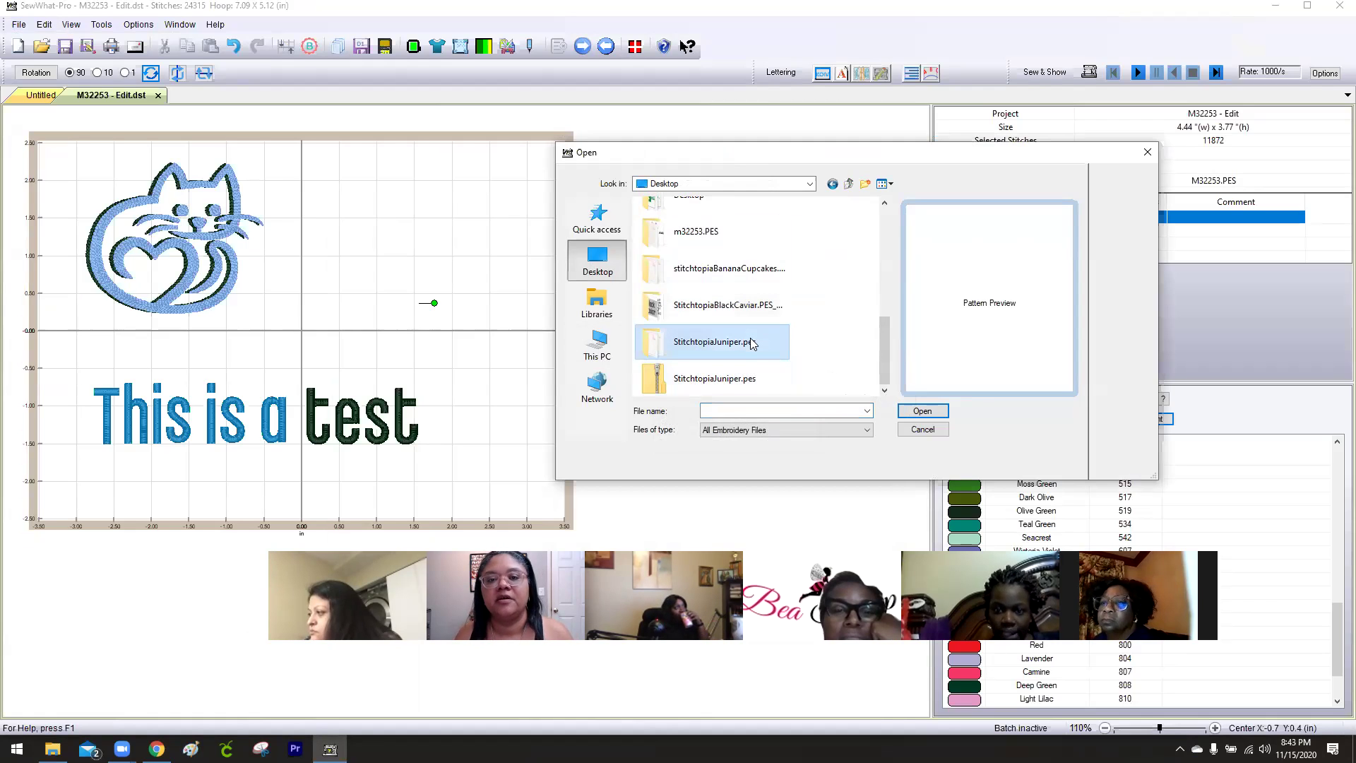
pyautogui.doubleClick(711, 343)
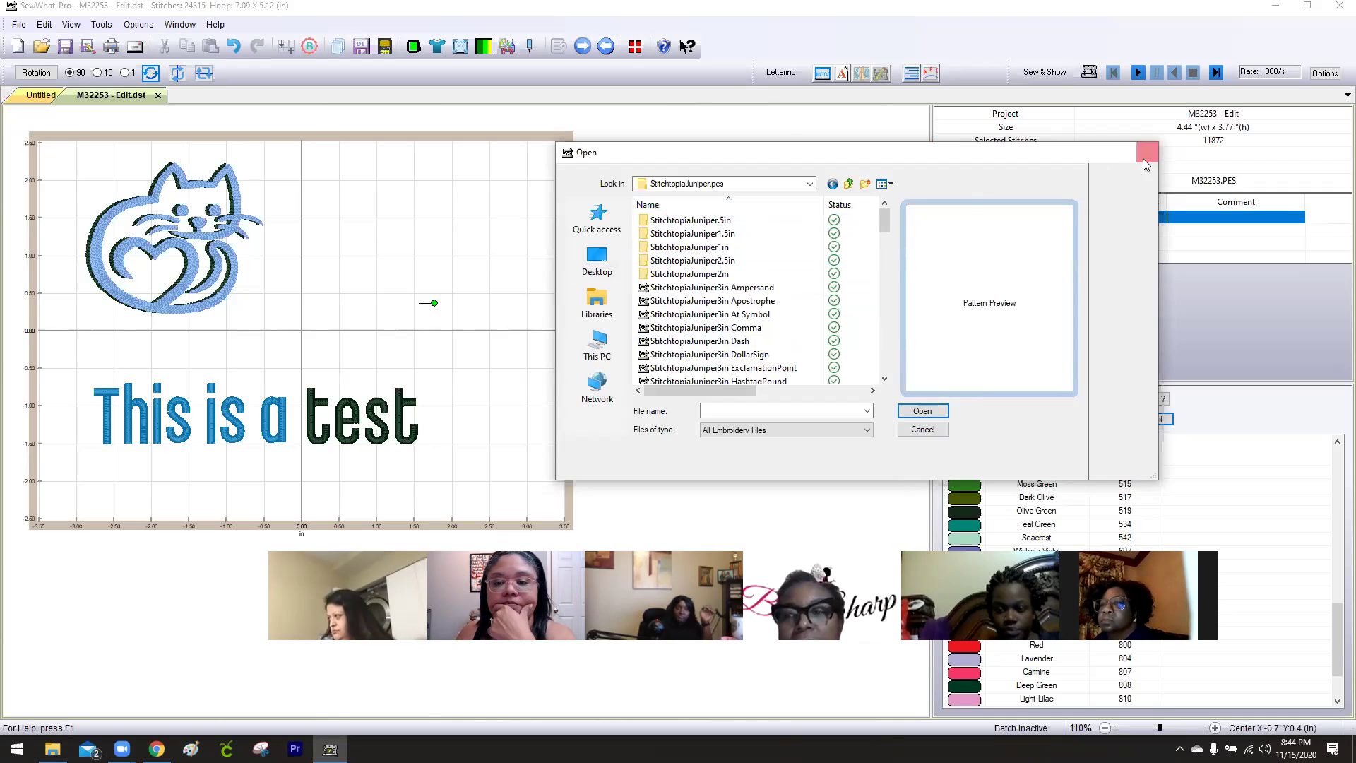
pyautogui.click(925, 429)
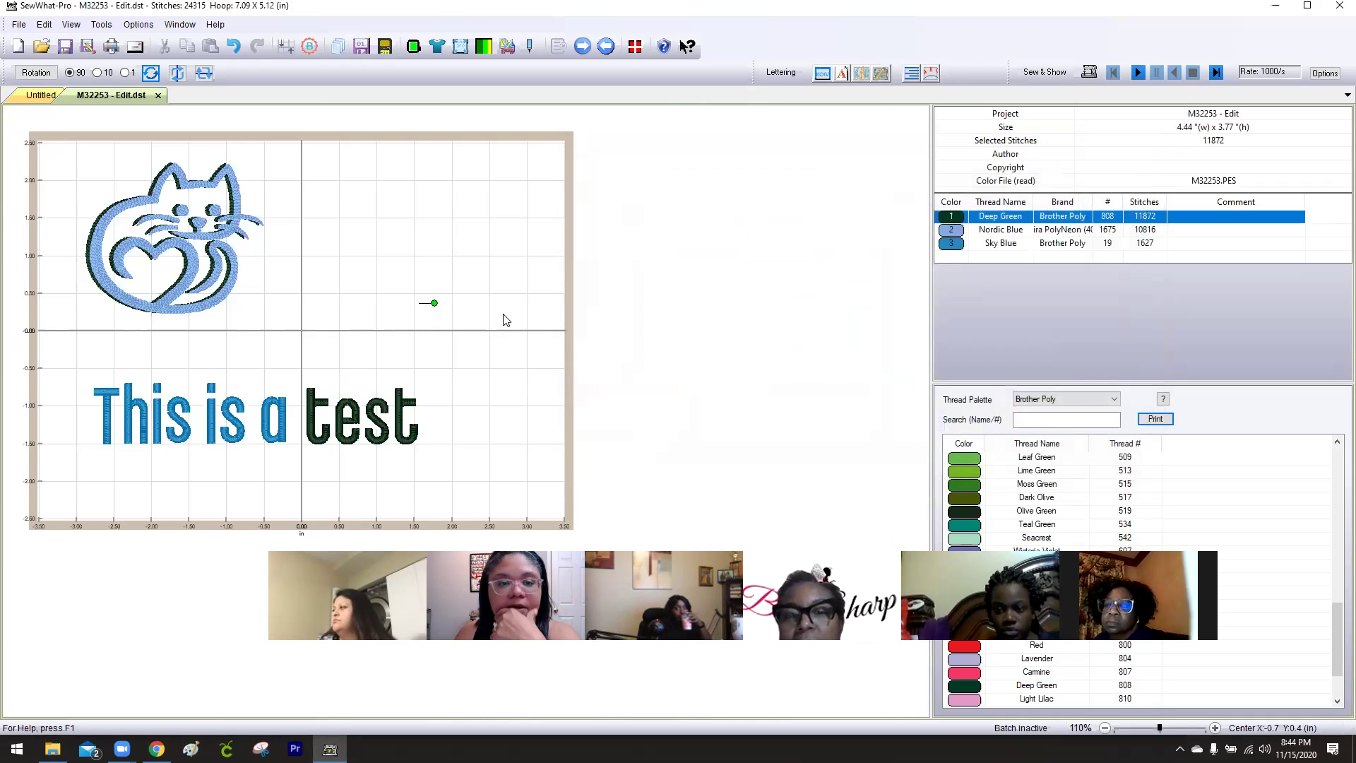
# Launch EmbLetters from SewWhat-Pro and start a new font mapping in the Font-Mapping Editor.
pyautogui.click(101, 24)
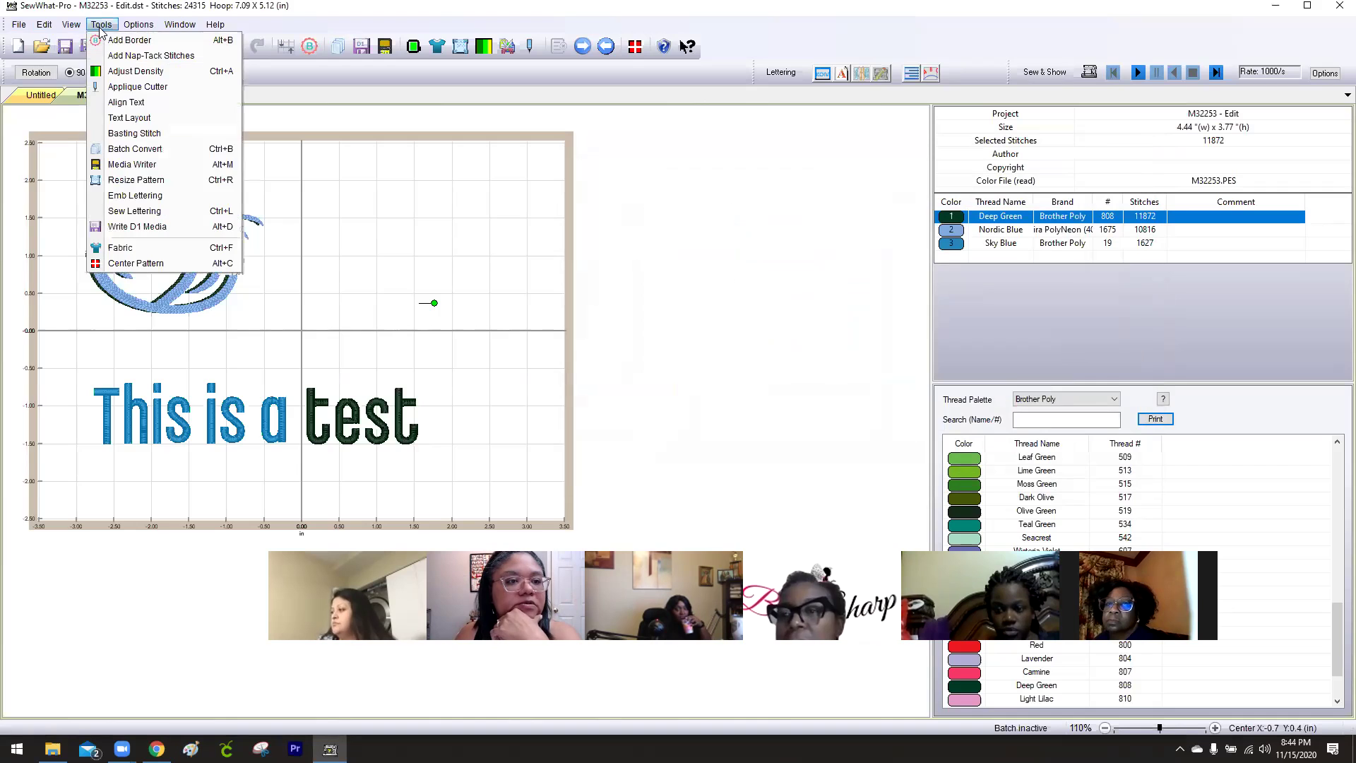
pyautogui.click(117, 193)
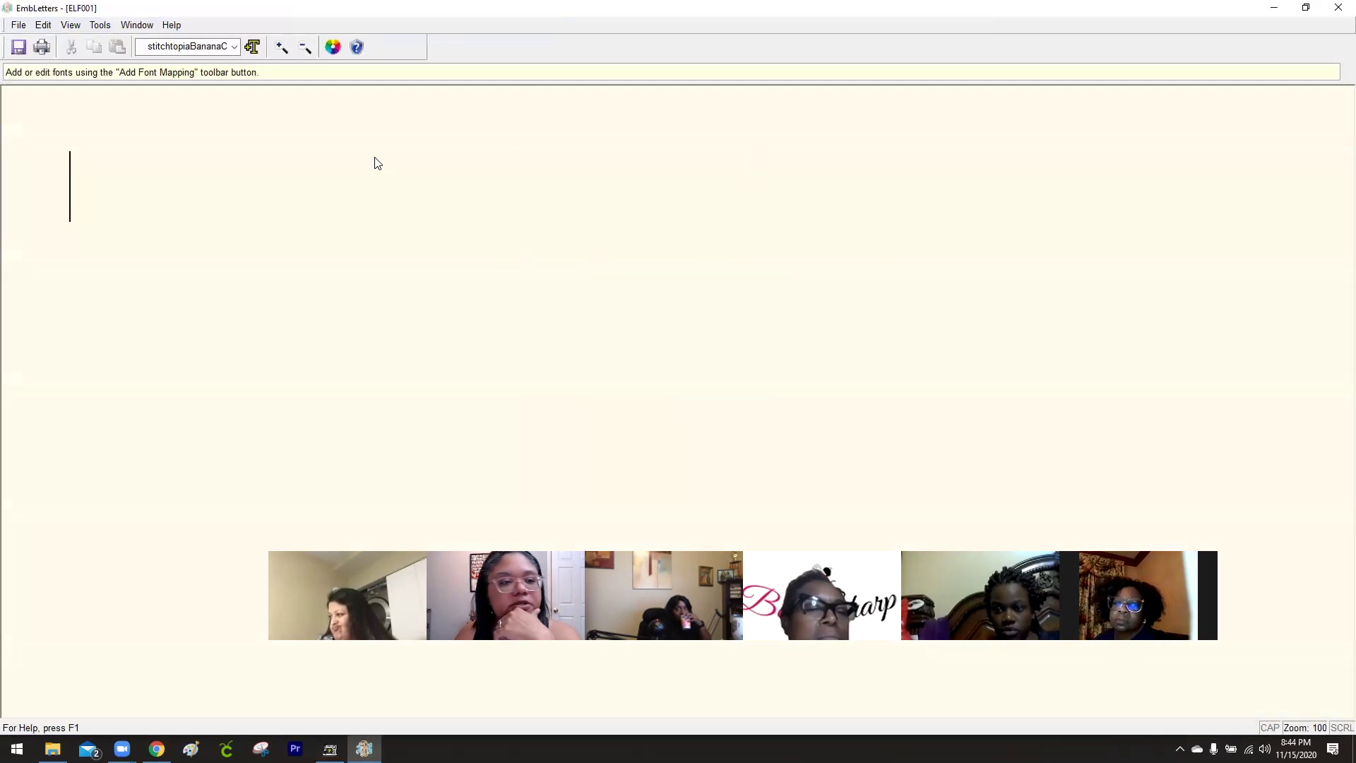
pyautogui.click(252, 47)
pyautogui.click(18, 25)
pyautogui.click(24, 56)
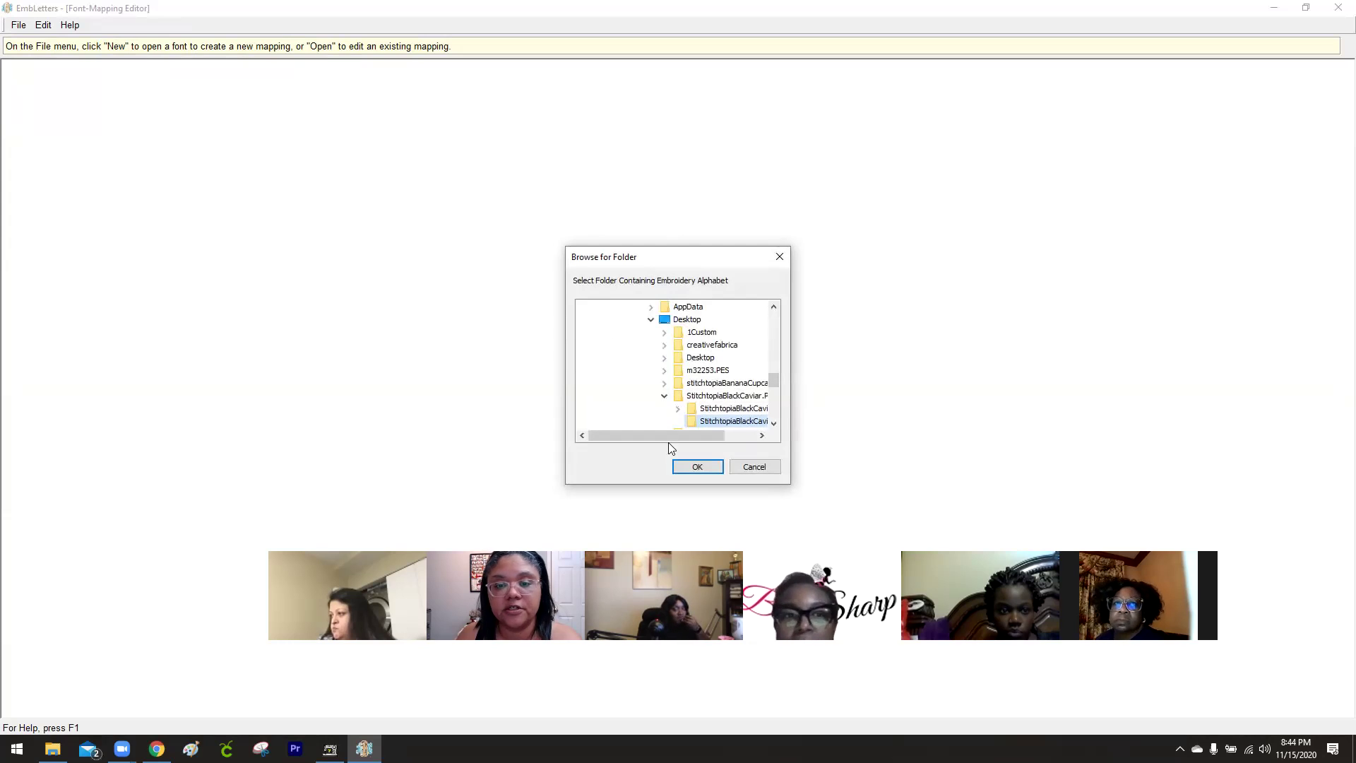
# Browse the folder tree from Desktop and expand the StitchtopiaJuniper.pes folder to examine its size subfolders.
pyautogui.moveTo(774, 381); pyautogui.dragTo(720, 293)
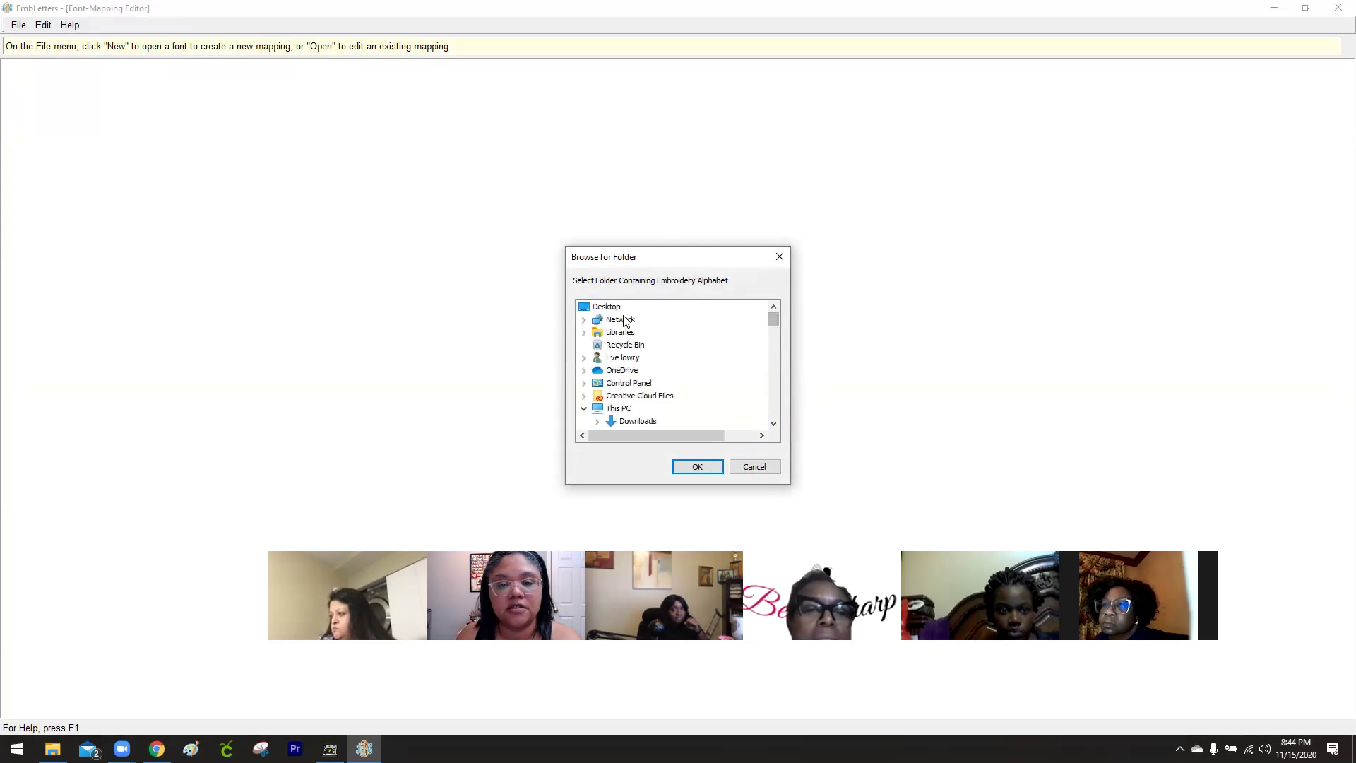
pyautogui.doubleClick(606, 308)
pyautogui.doubleClick(606, 308)
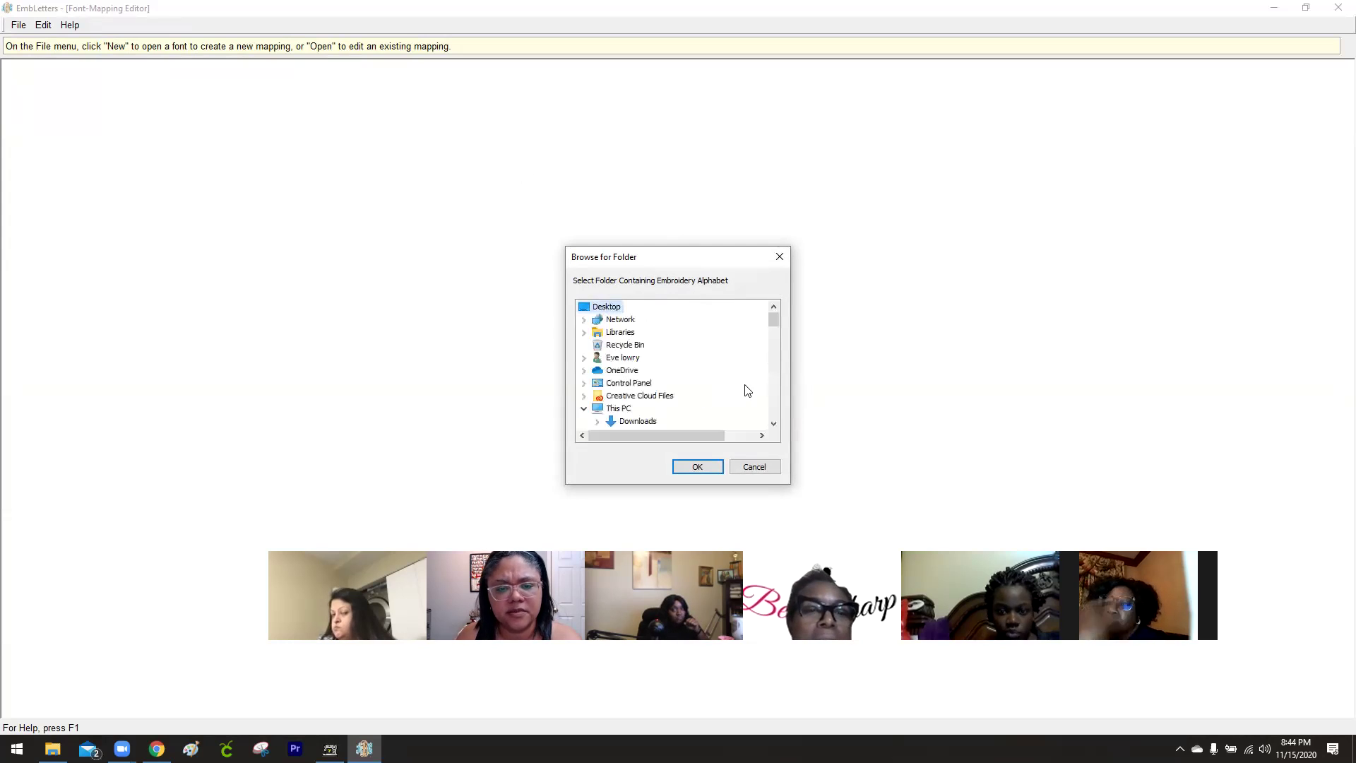
pyautogui.scroll(-1, 693, 342)
pyautogui.moveTo(771, 322); pyautogui.dragTo(770, 418)
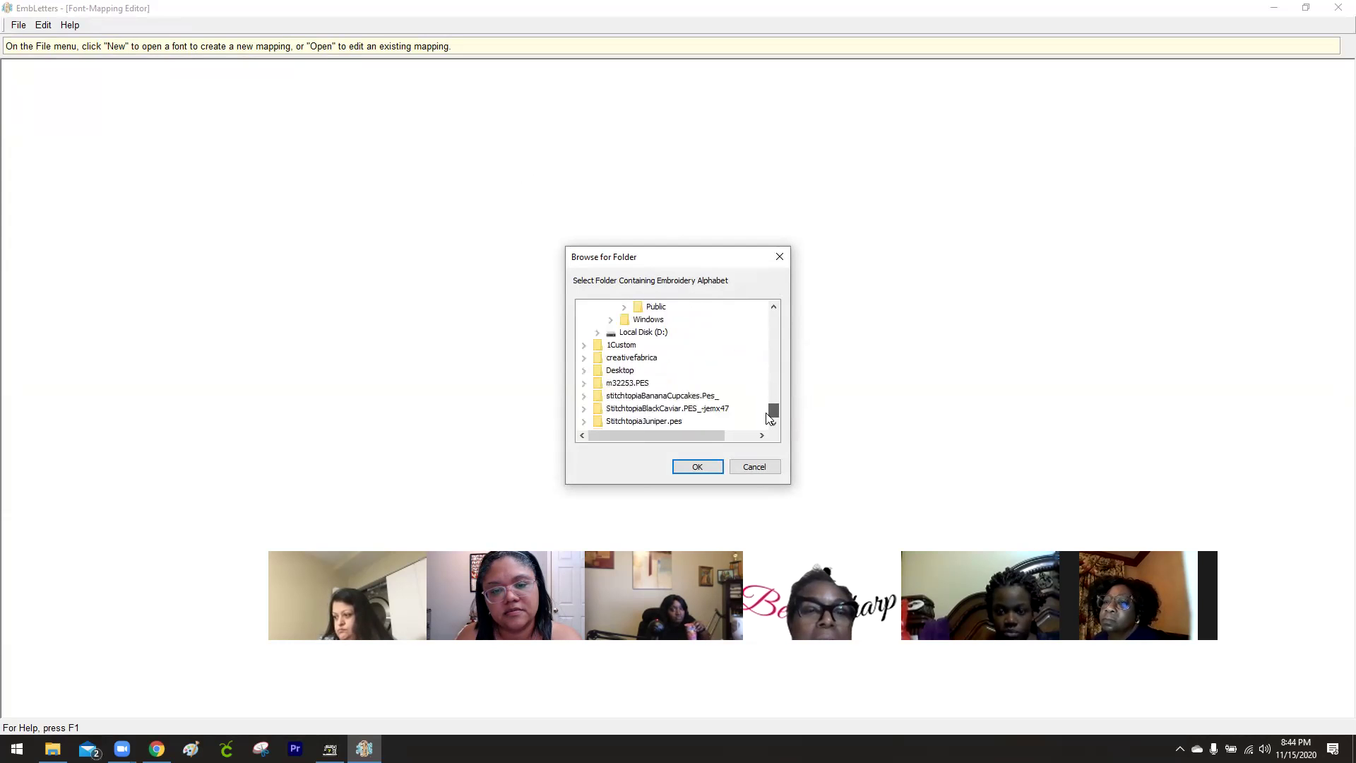
pyautogui.click(599, 421)
pyautogui.click(585, 421)
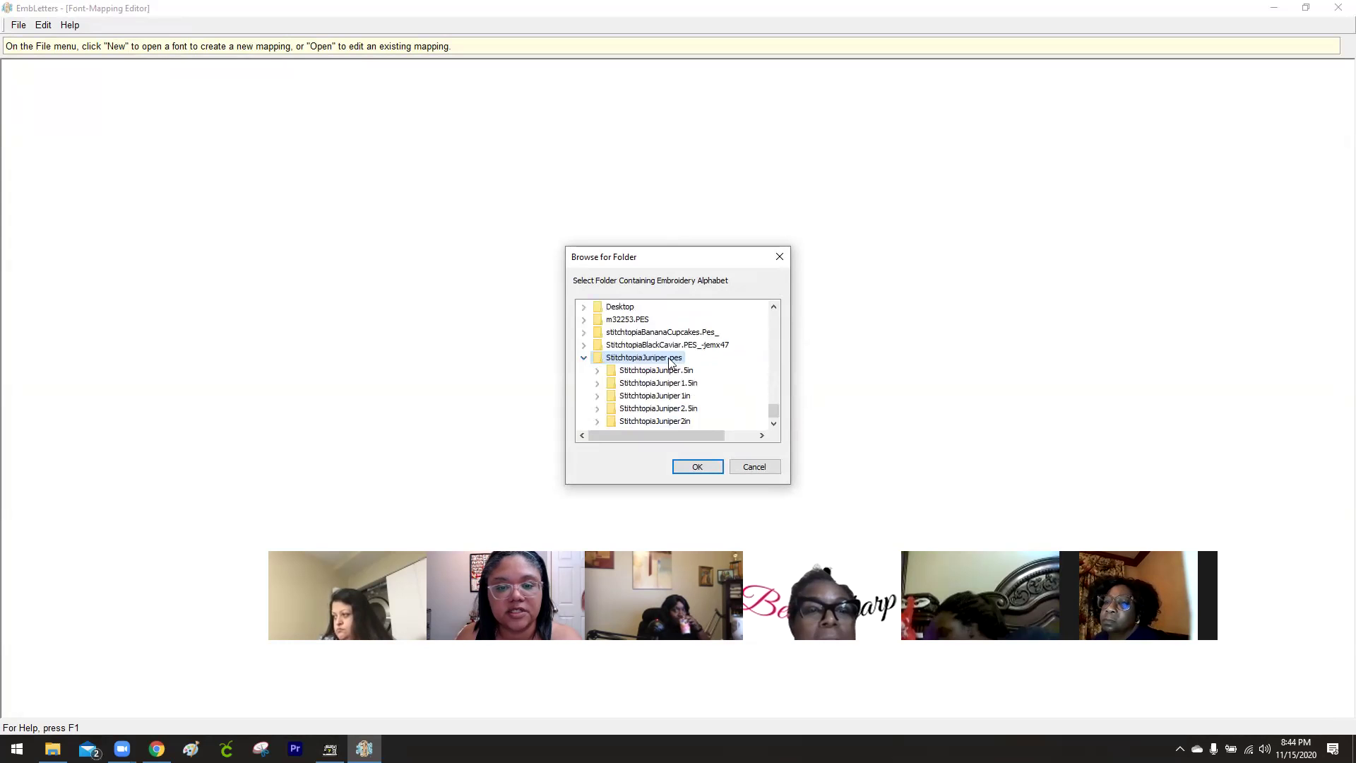
pyautogui.scroll(1, 773, 409)
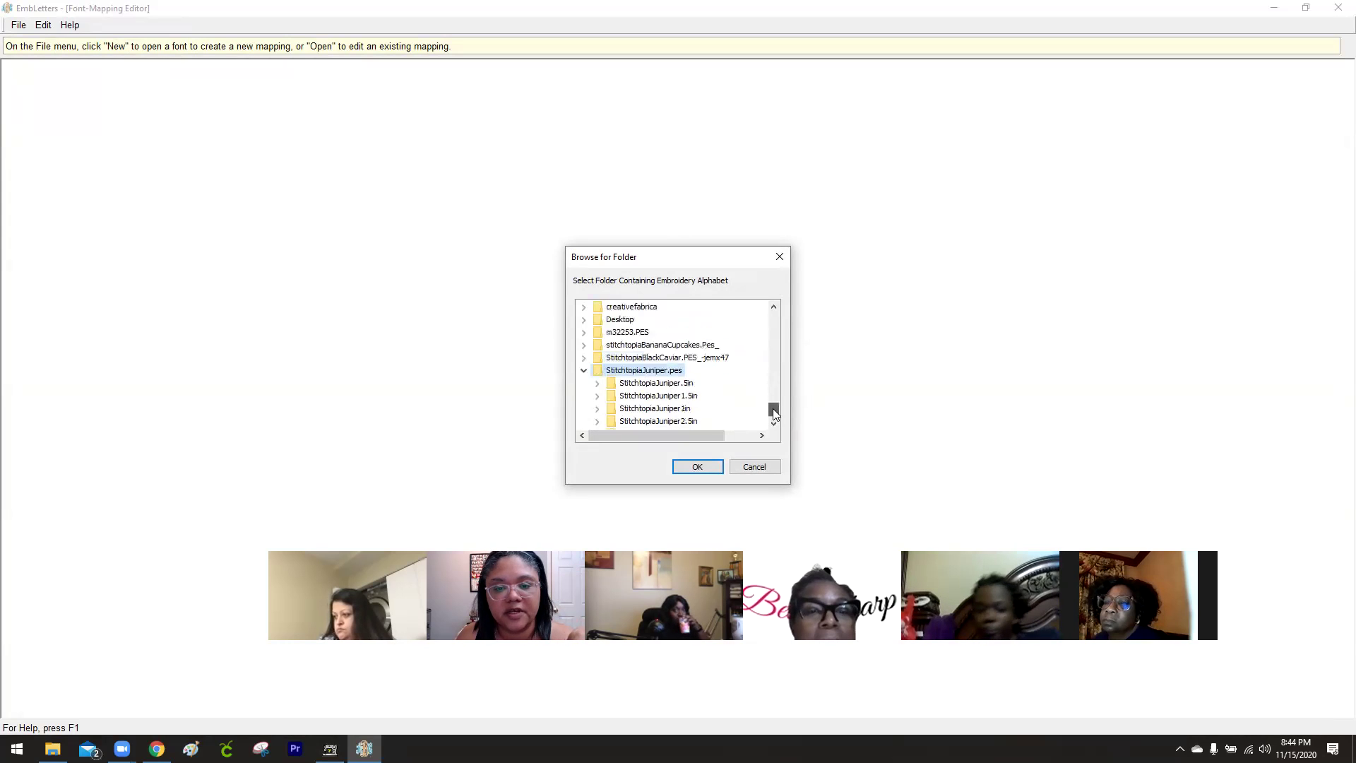
pyautogui.moveTo(774, 410); pyautogui.dragTo(769, 324)
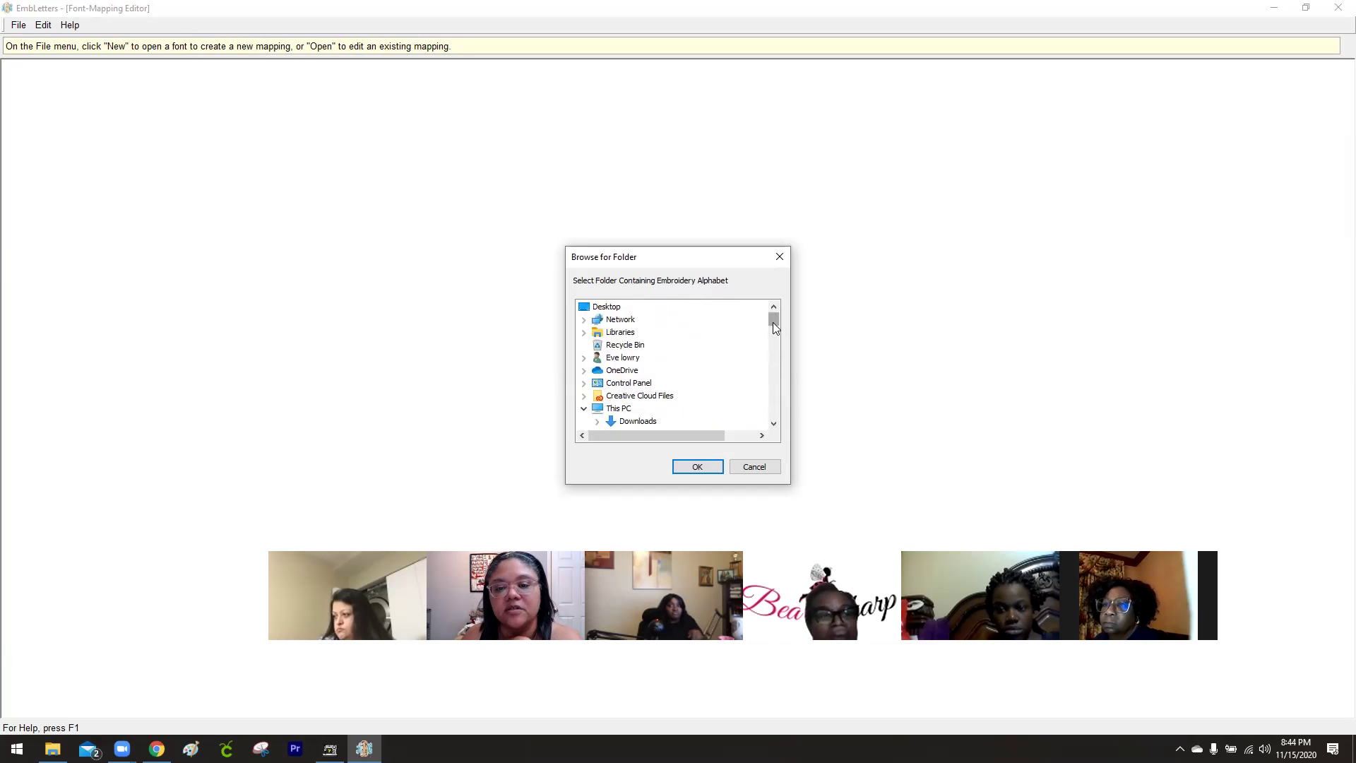
pyautogui.moveTo(773, 323); pyautogui.dragTo(777, 418)
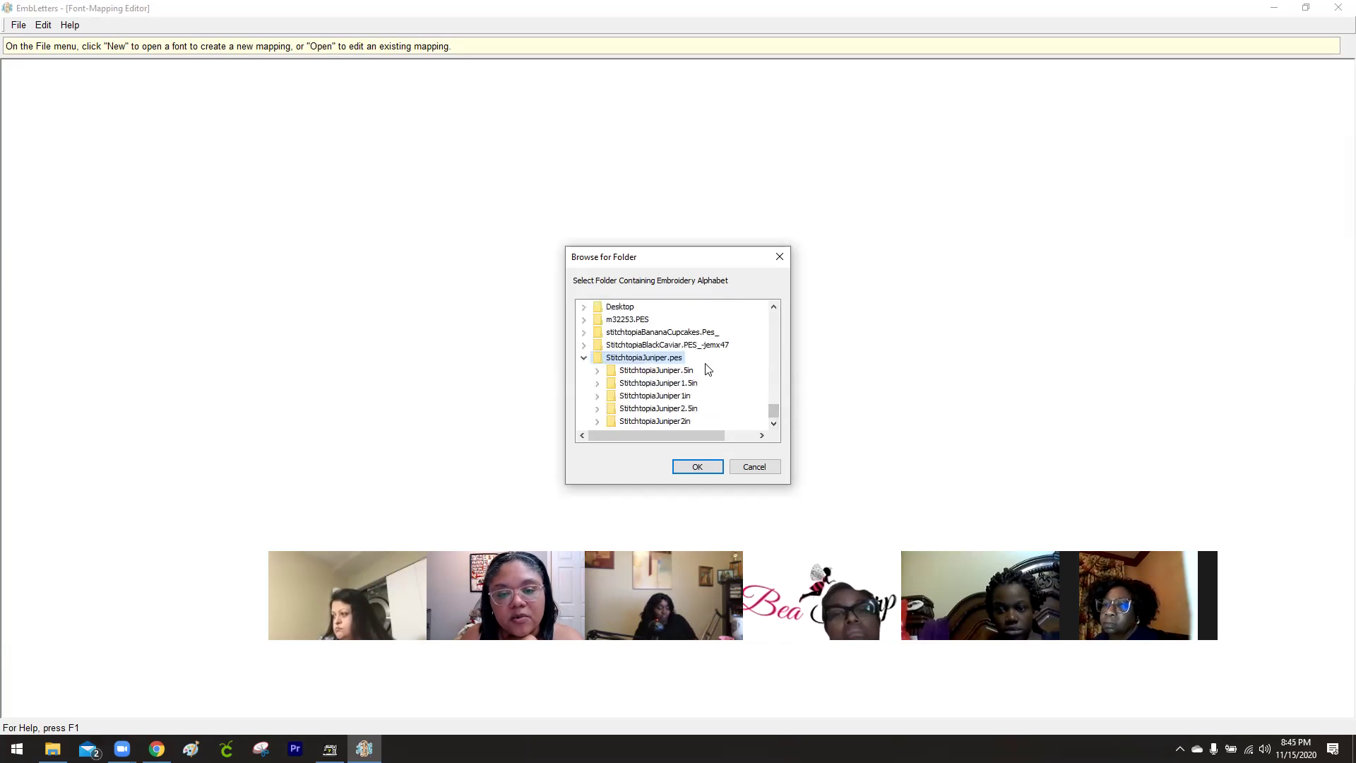
# Load the StitchtopiaBlackCaviar.PES_-jemx47 folder as the alphabet for the new mapping and look through its characters.
pyautogui.click(676, 346)
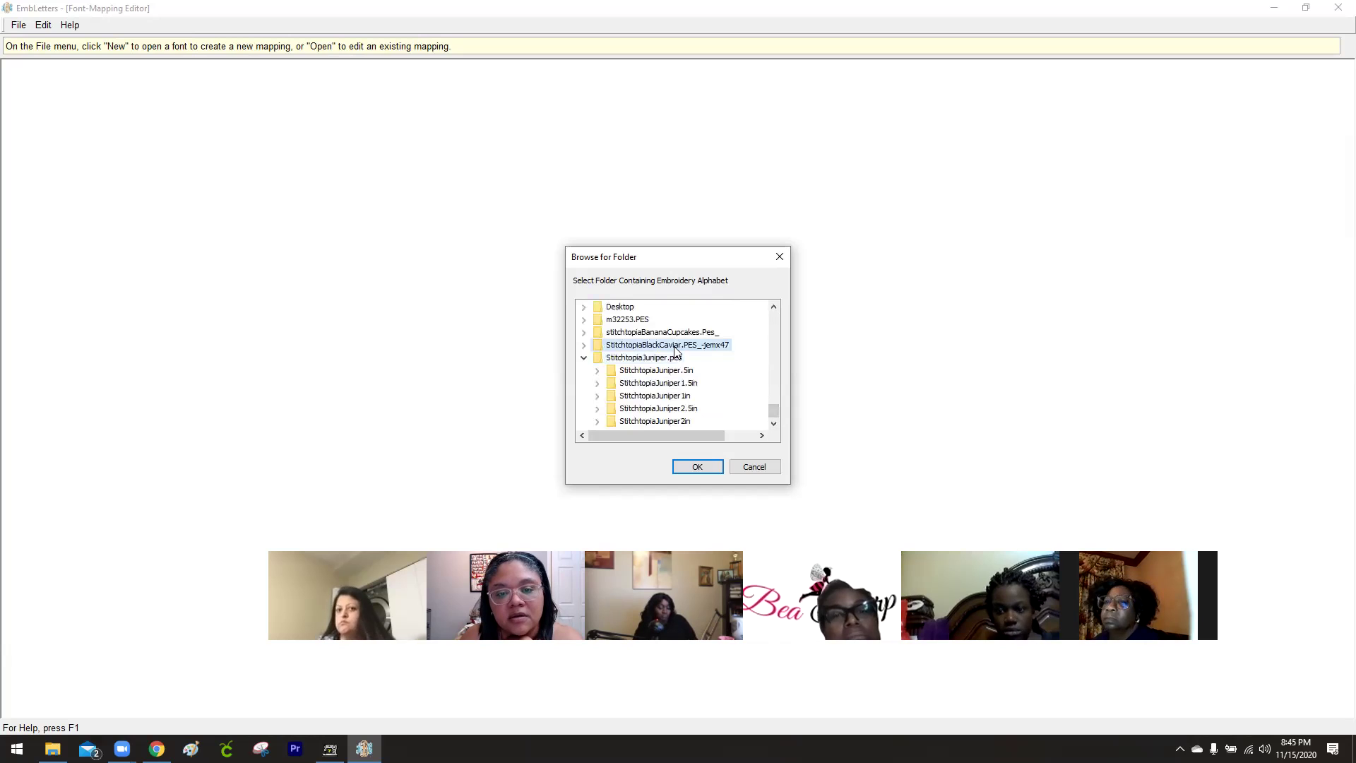
pyautogui.click(584, 346)
pyautogui.doubleClick(629, 349)
pyautogui.click(584, 345)
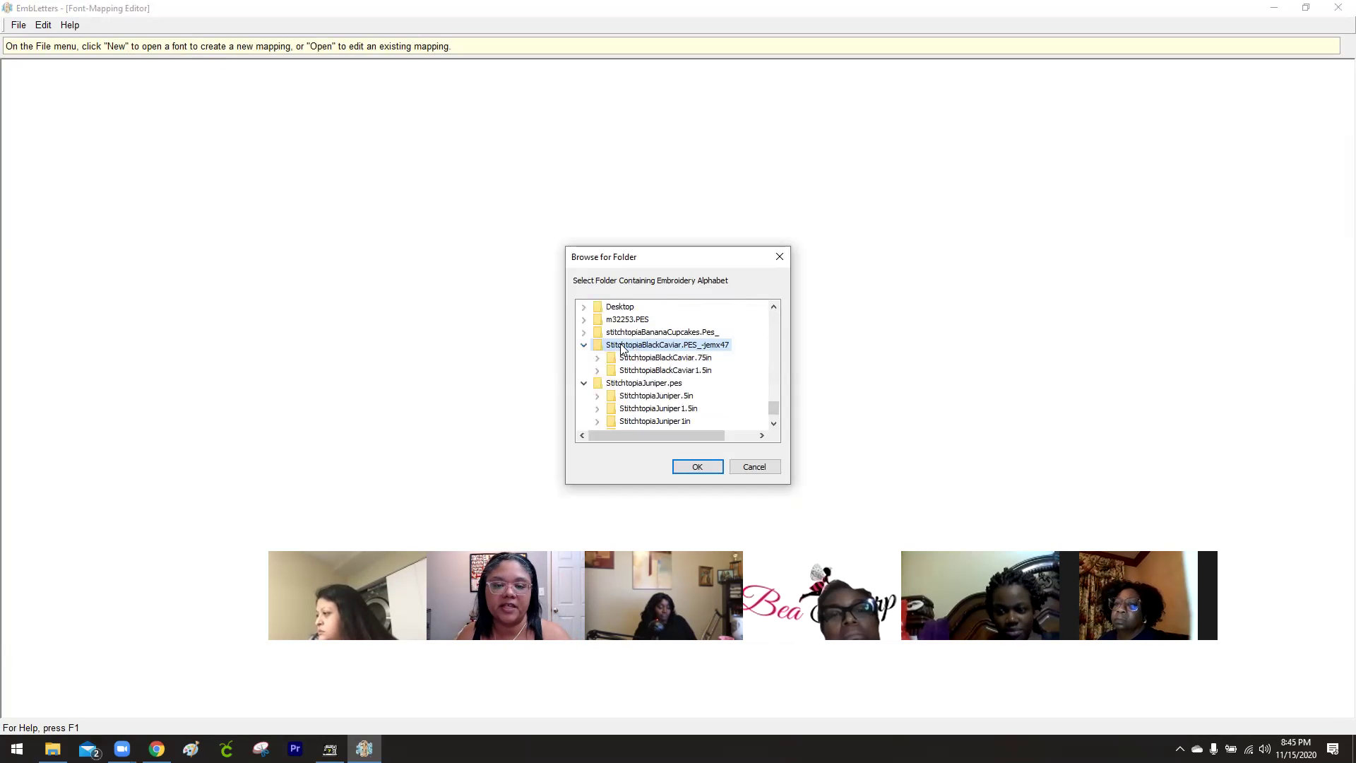
pyautogui.click(698, 467)
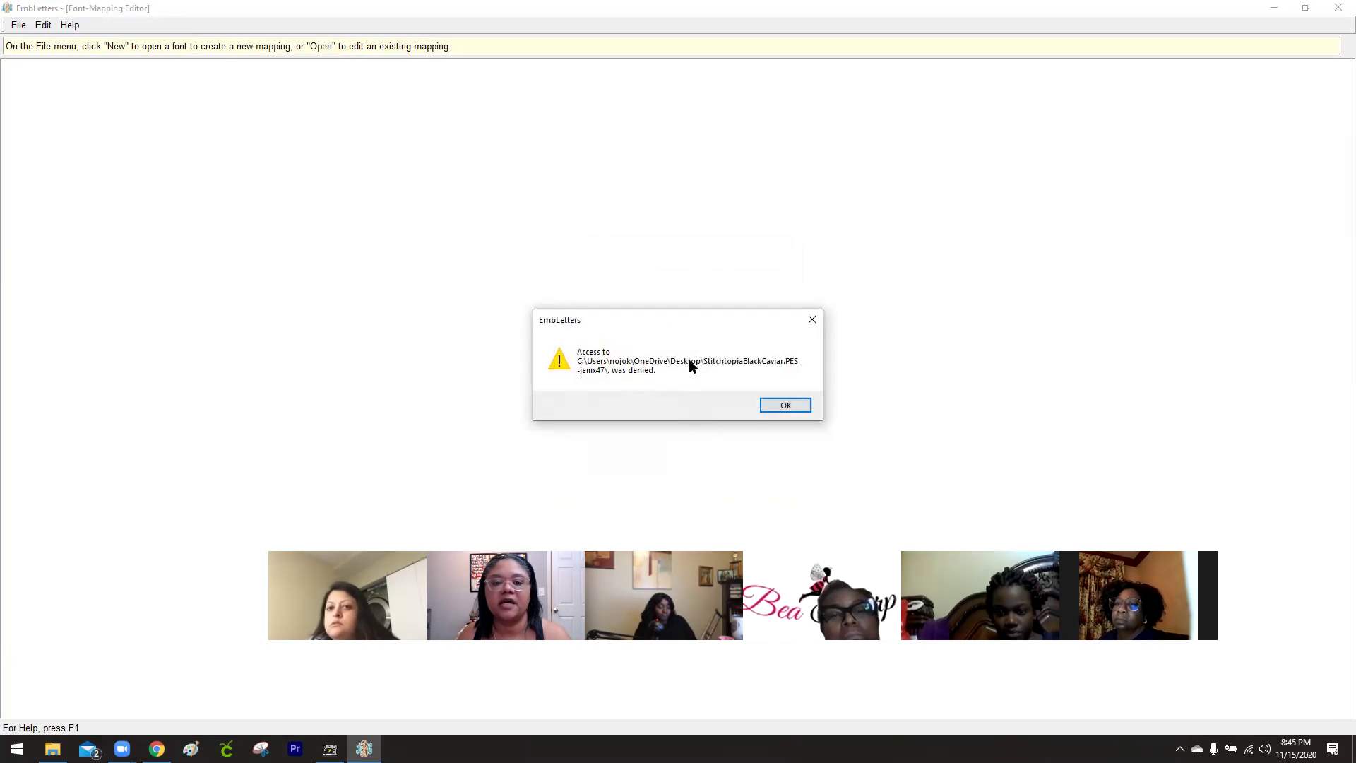
pyautogui.click(773, 407)
pyautogui.click(773, 407)
pyautogui.click(773, 408)
pyautogui.click(772, 407)
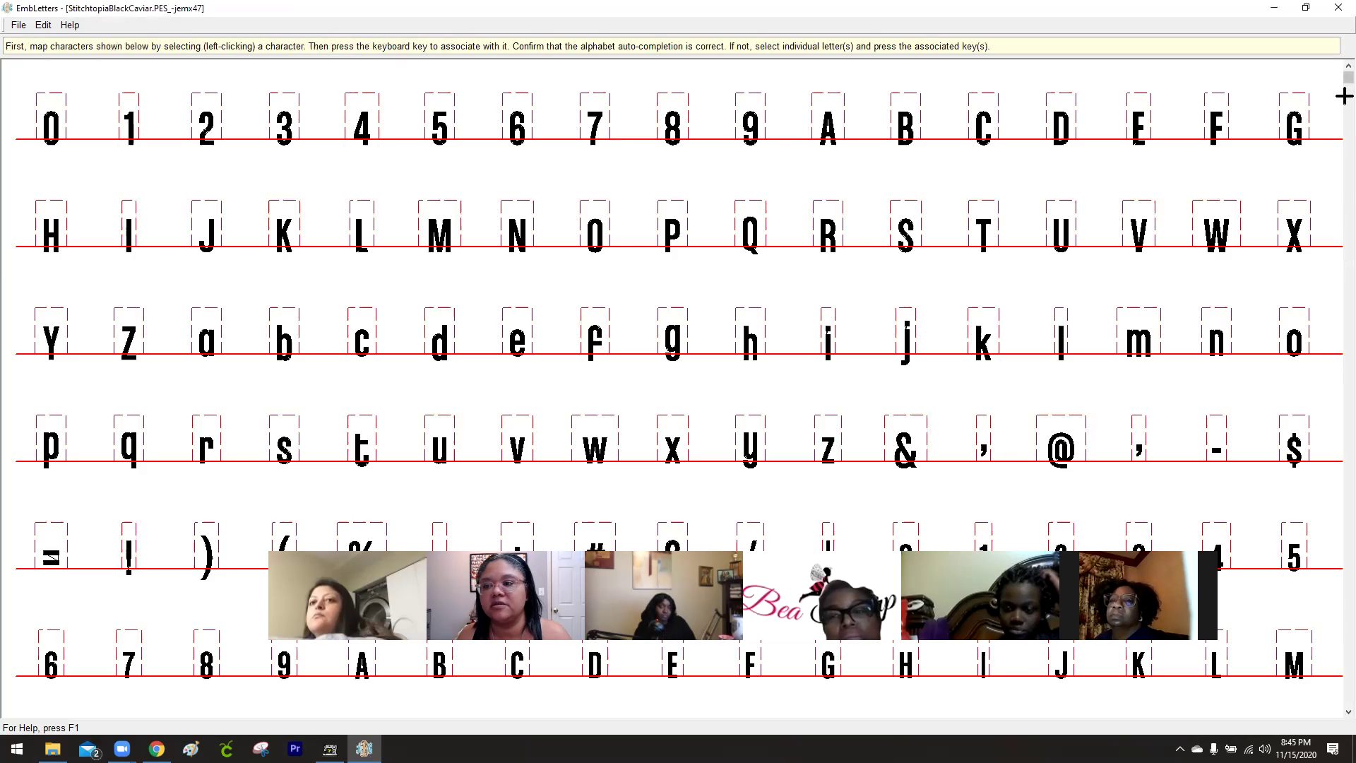
pyautogui.scroll(-3, 1342, 134)
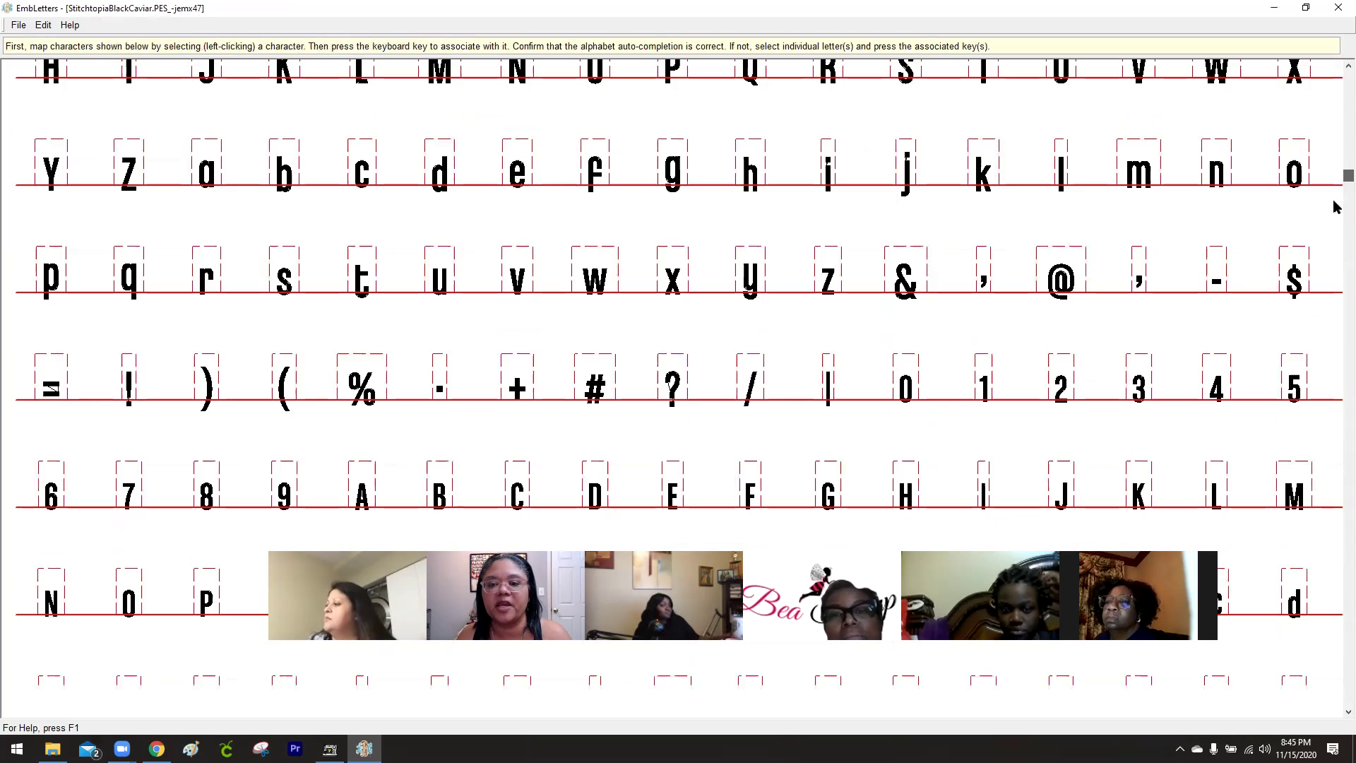
# Look through all character sizes in the Black Caviar font mapping and return to its first row.
pyautogui.scroll(-4, 1335, 212)
pyautogui.scroll(-4, 1335, 360)
pyautogui.scroll(-2, 1335, 526)
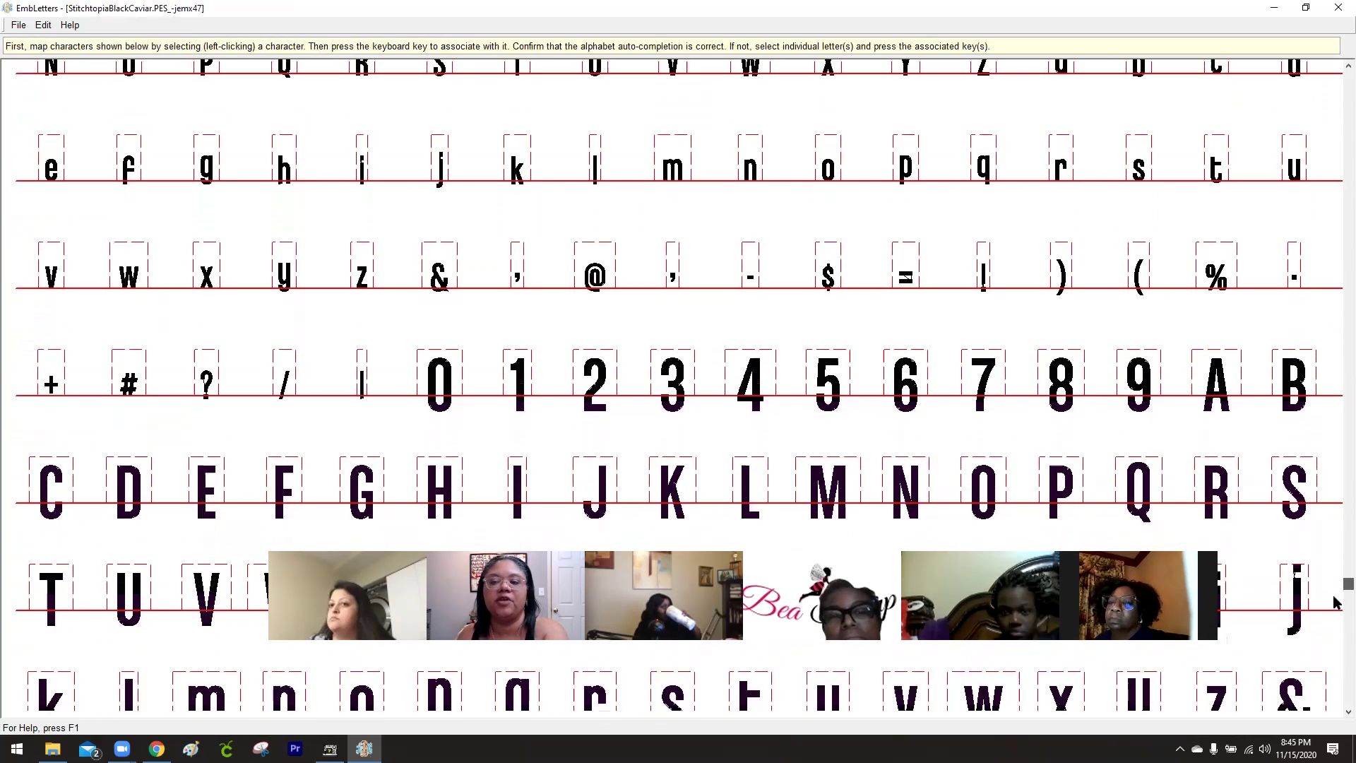
pyautogui.scroll(-1, 1335, 601)
pyautogui.moveTo(1335, 602); pyautogui.dragTo(1335, 599)
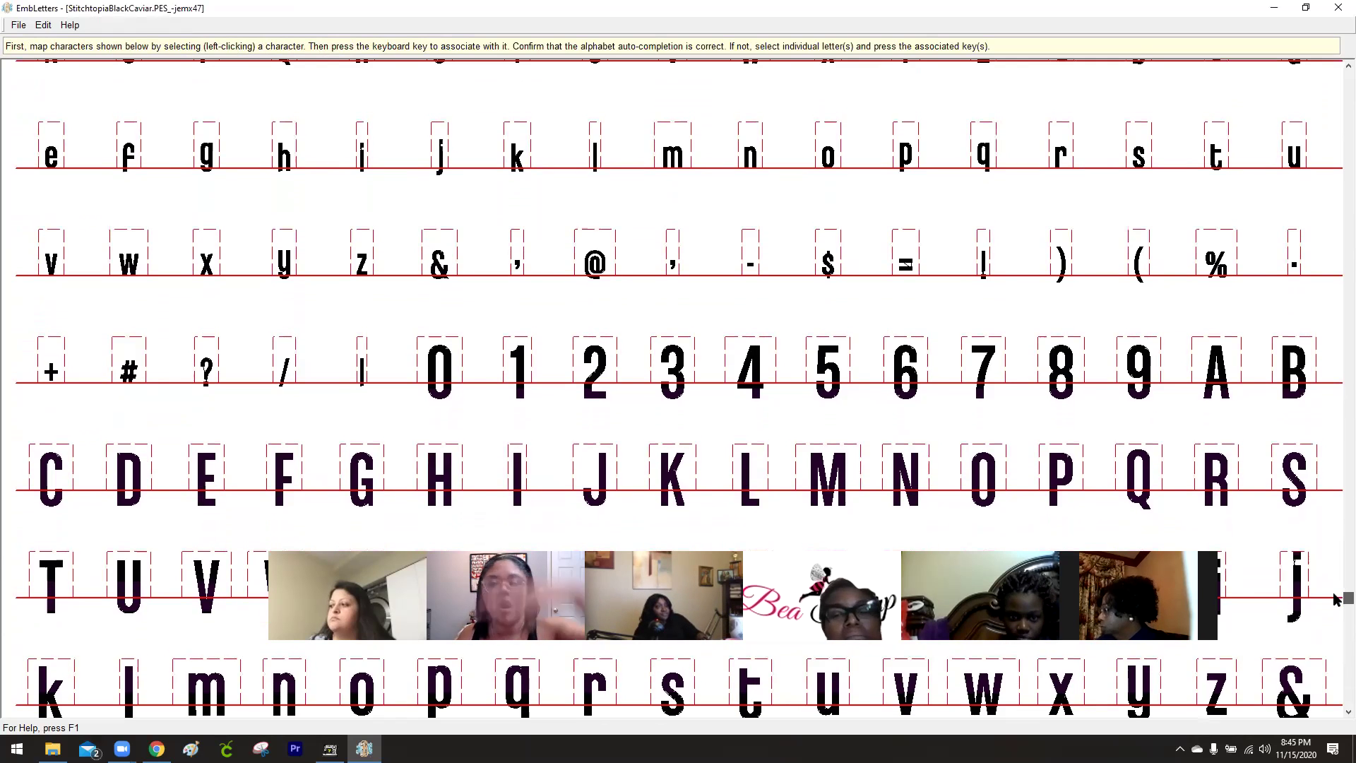
pyautogui.scroll(3, 1335, 302)
pyautogui.moveTo(1335, 302); pyautogui.dragTo(1344, 58)
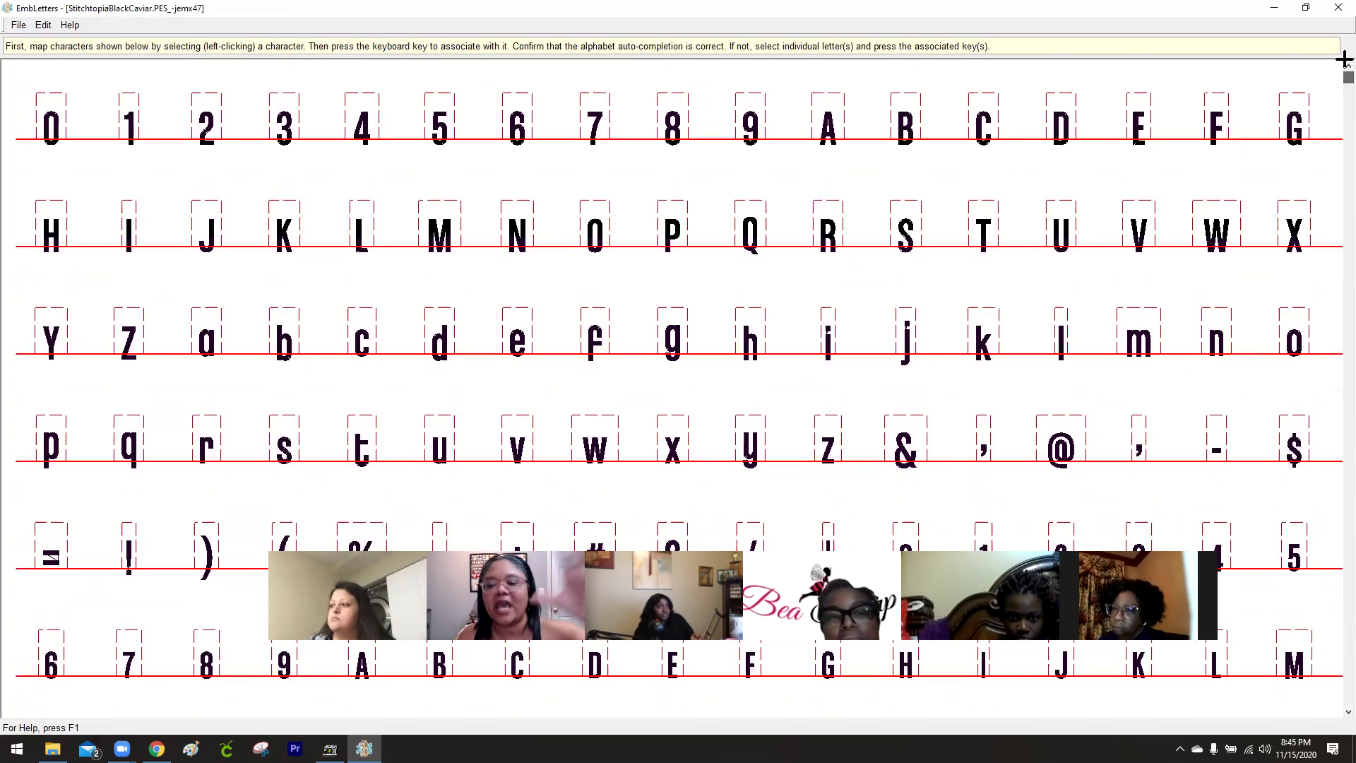
# Exit the Black Caviar font mapping without saving its changes and close EmbLetters.
pyautogui.click(18, 24)
pyautogui.click(32, 130)
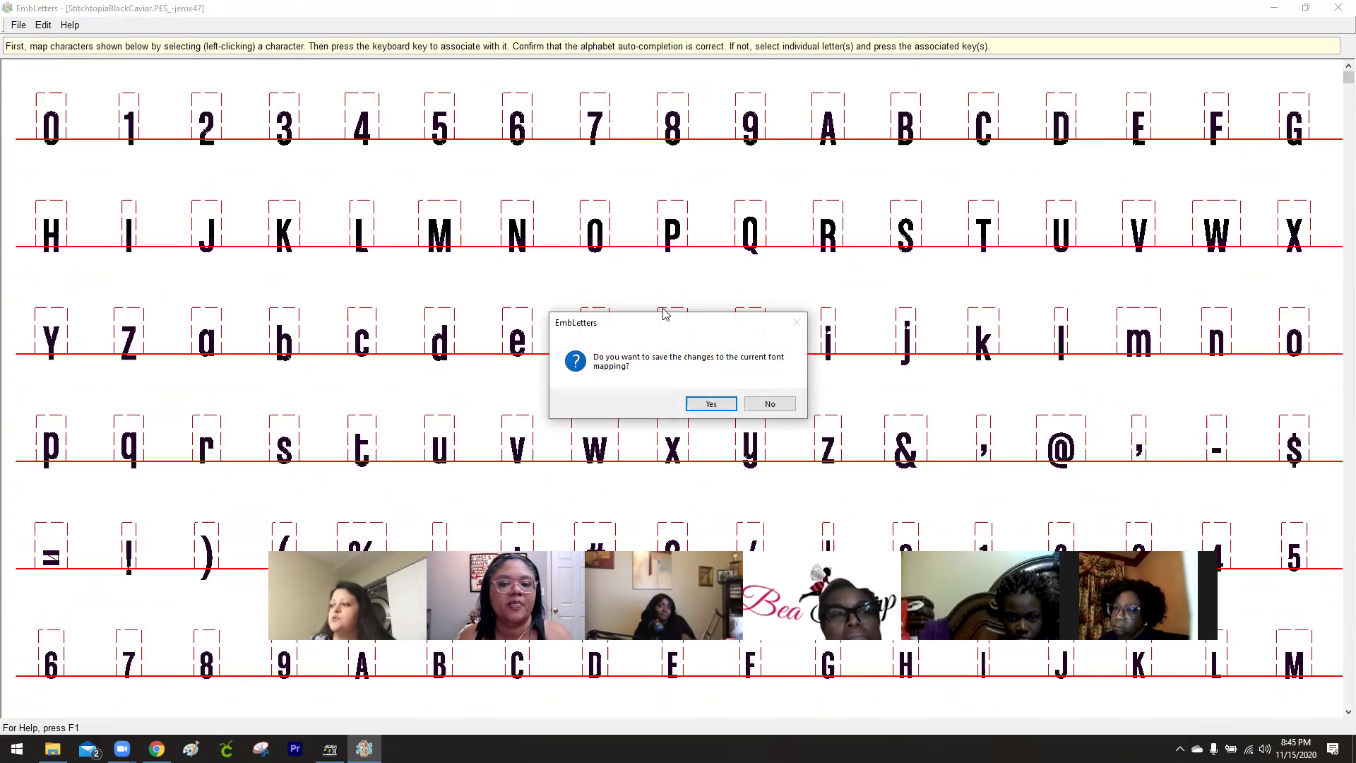
pyautogui.click(787, 408)
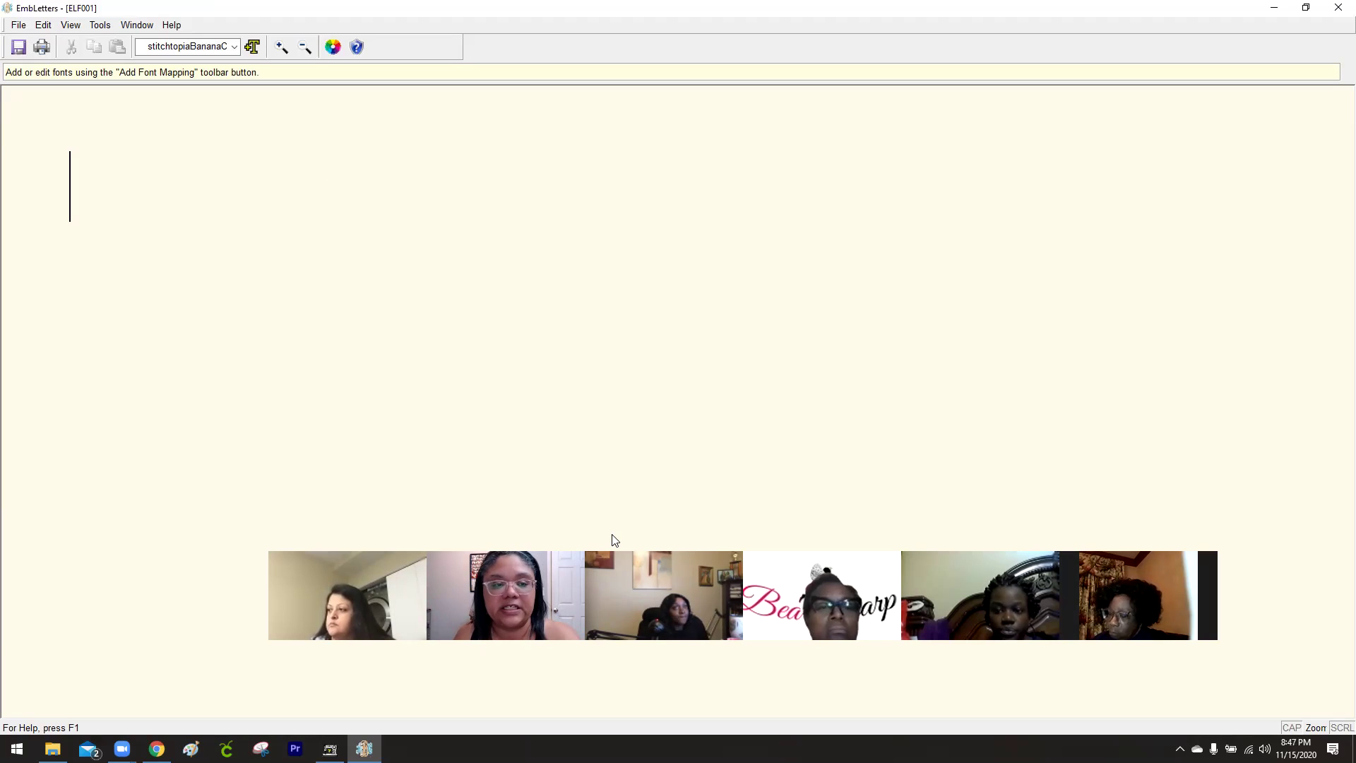
pyautogui.click(1339, 7)
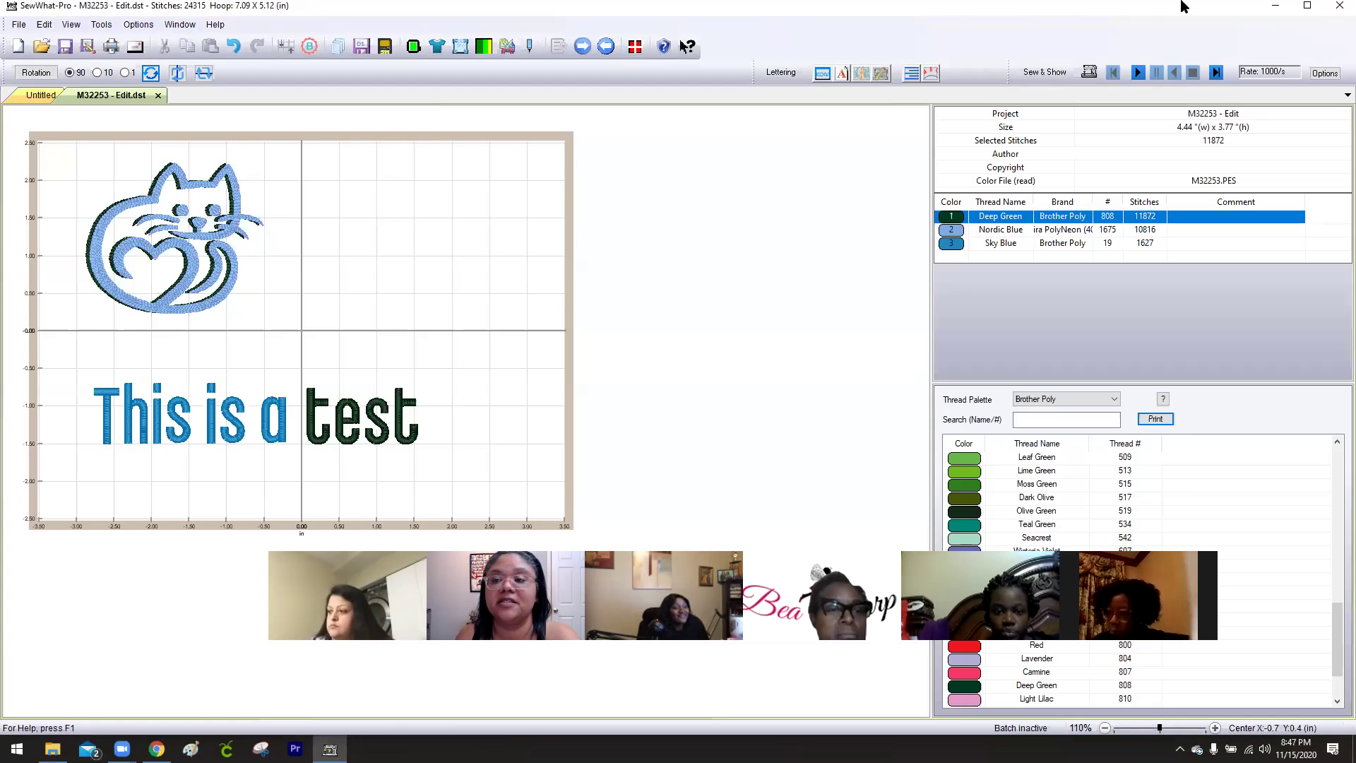
# Close SewWhat-Pro and the open File Explorer windows to get back to the Windows desktop.
pyautogui.click(1339, 6)
pyautogui.click(683, 408)
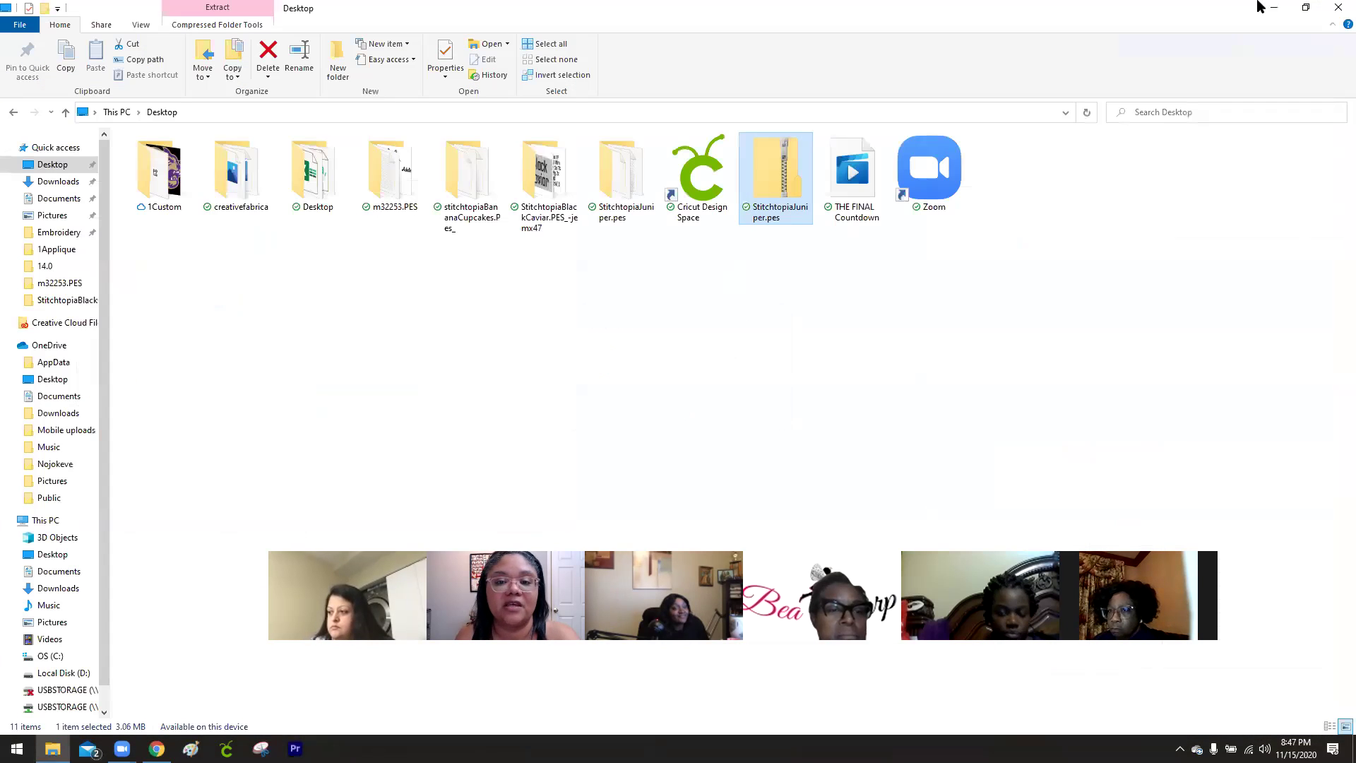
pyautogui.click(1338, 7)
pyautogui.click(1337, 9)
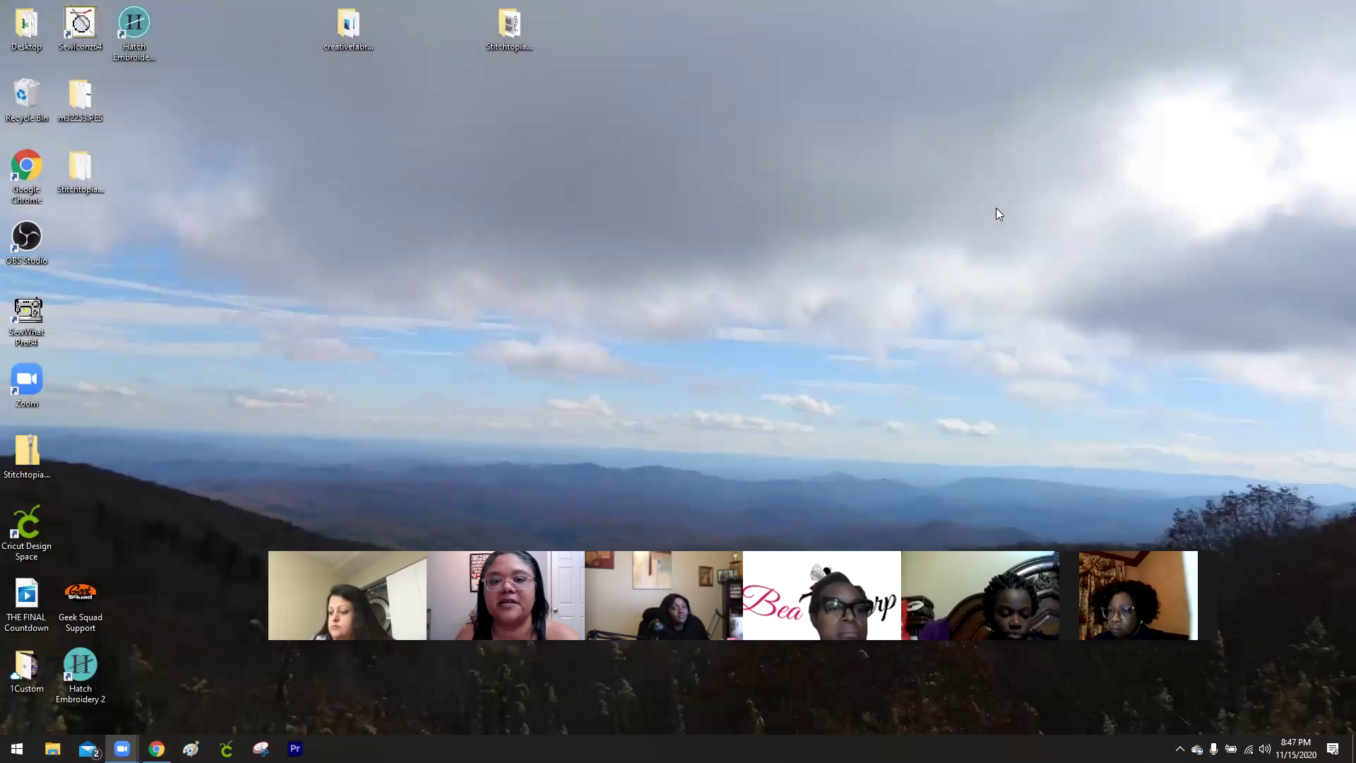